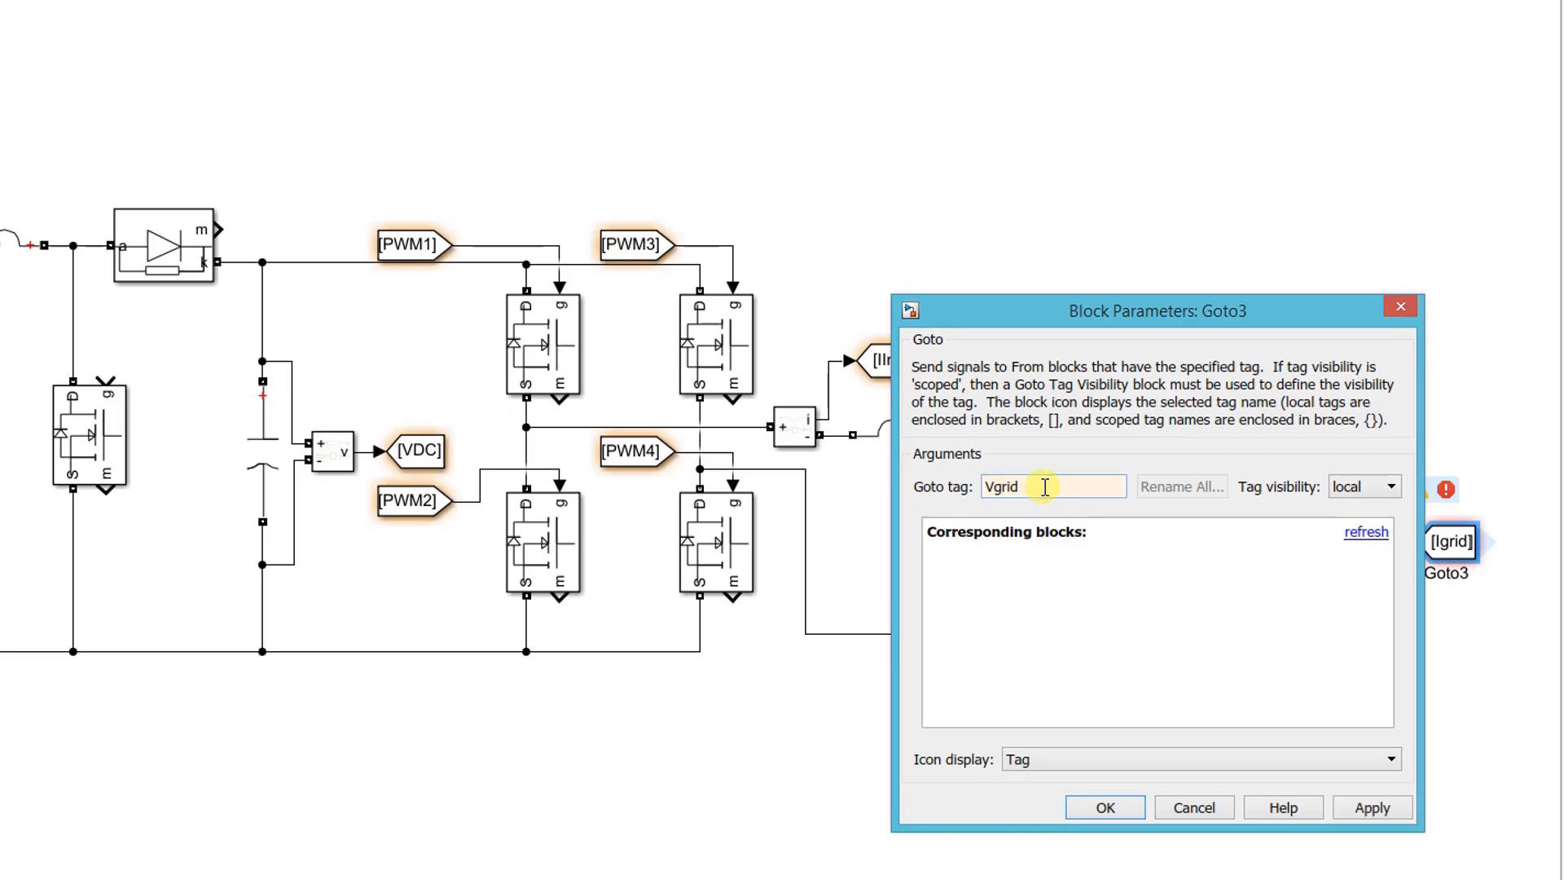
Apply the tag Vgrid to the Goto block fed by the grid voltage measurement
click(1099, 806)
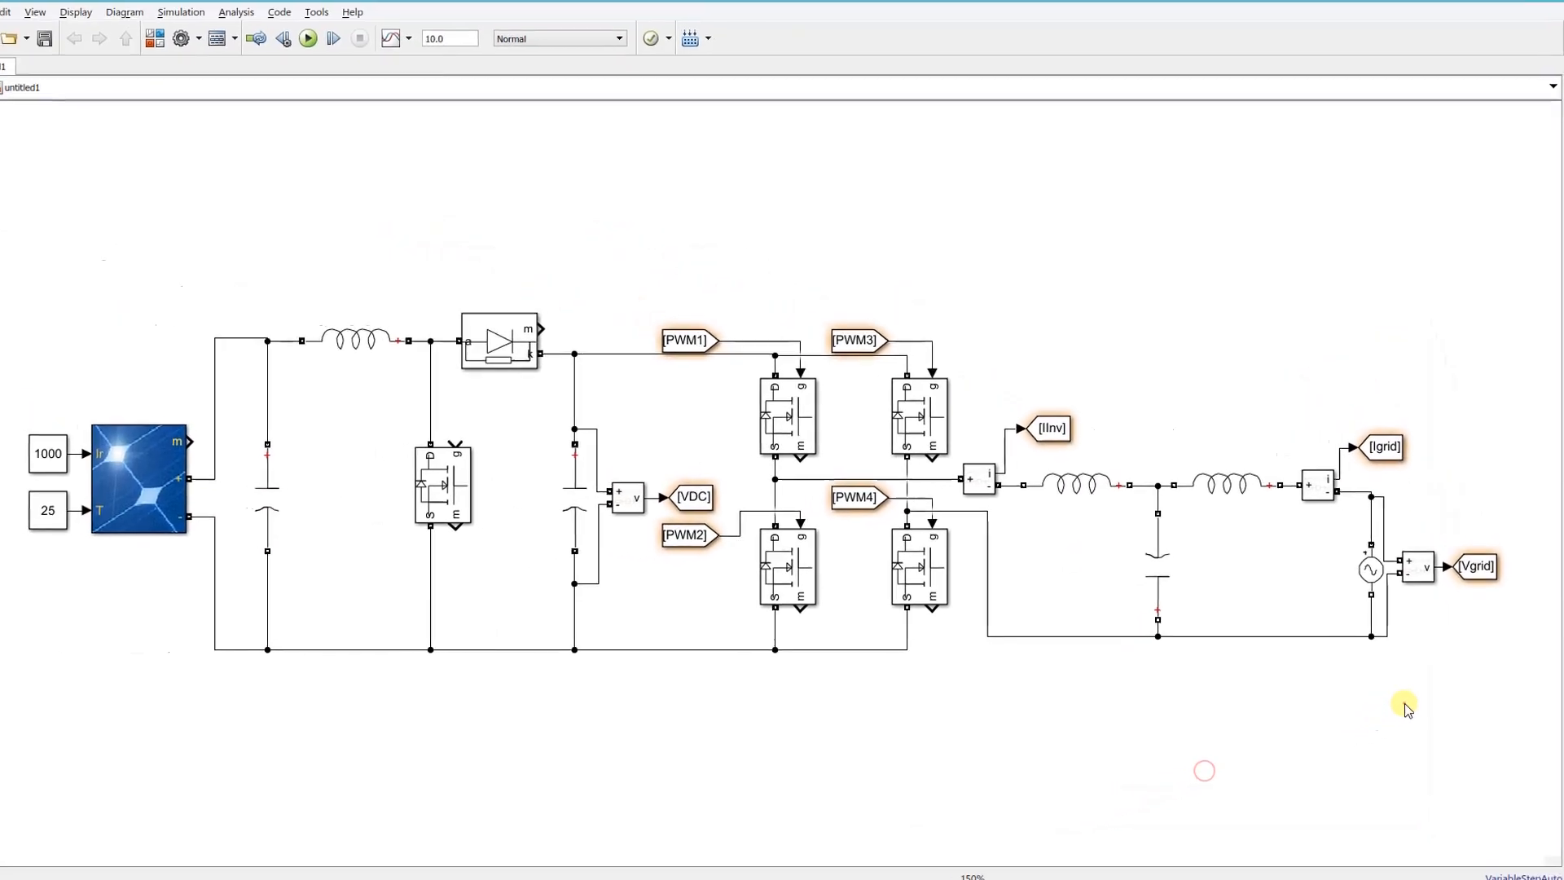
Add a Simulink Bus Selector above the PV array and connect the array's m output to its input
double_click(225, 252)
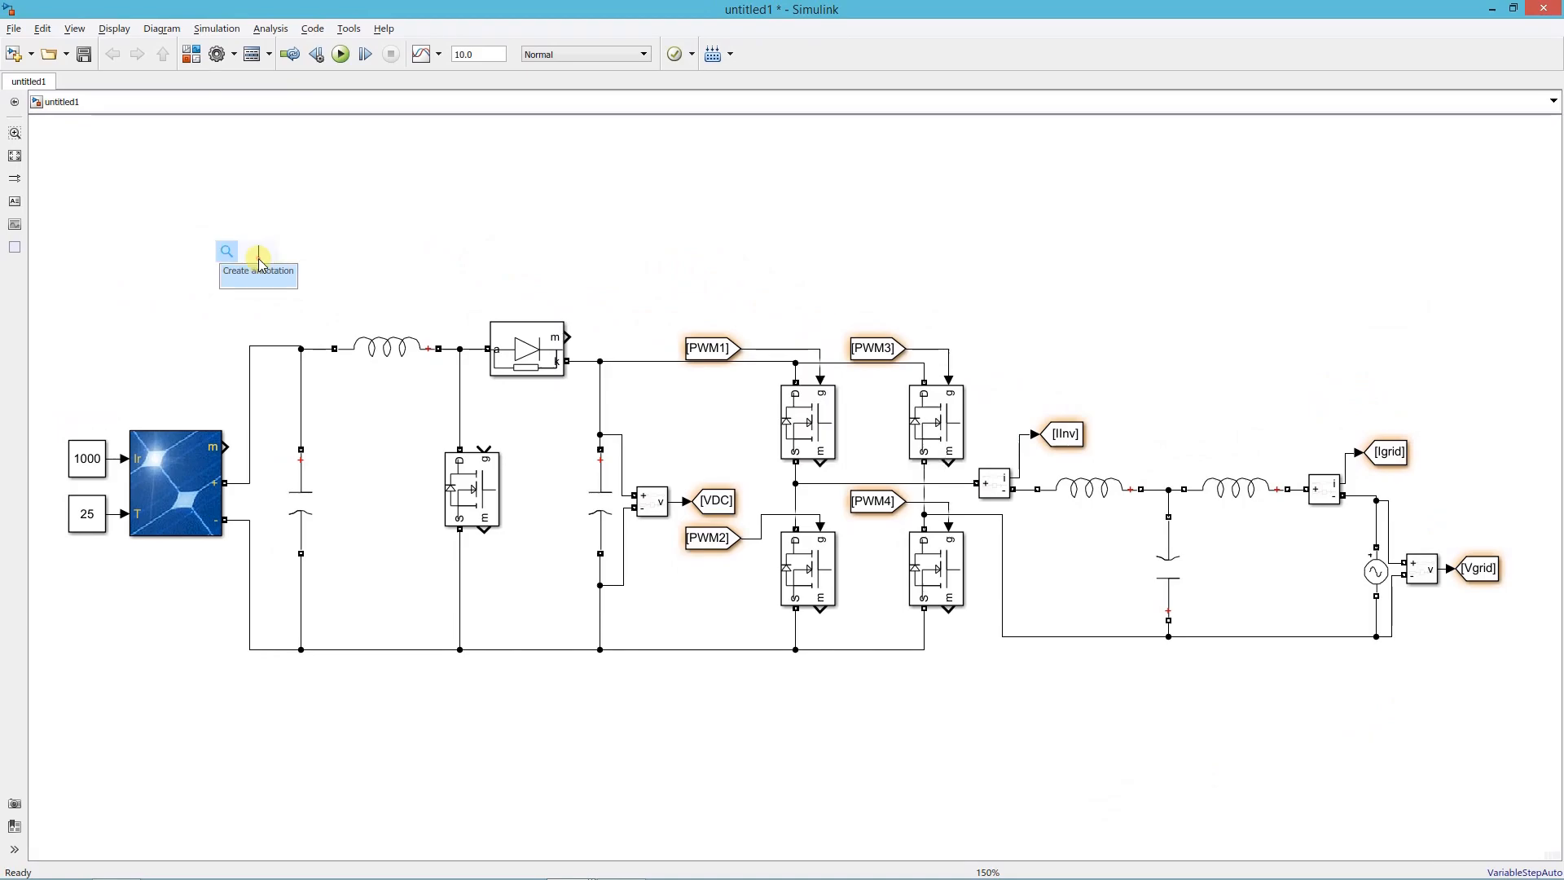
text(bus select)
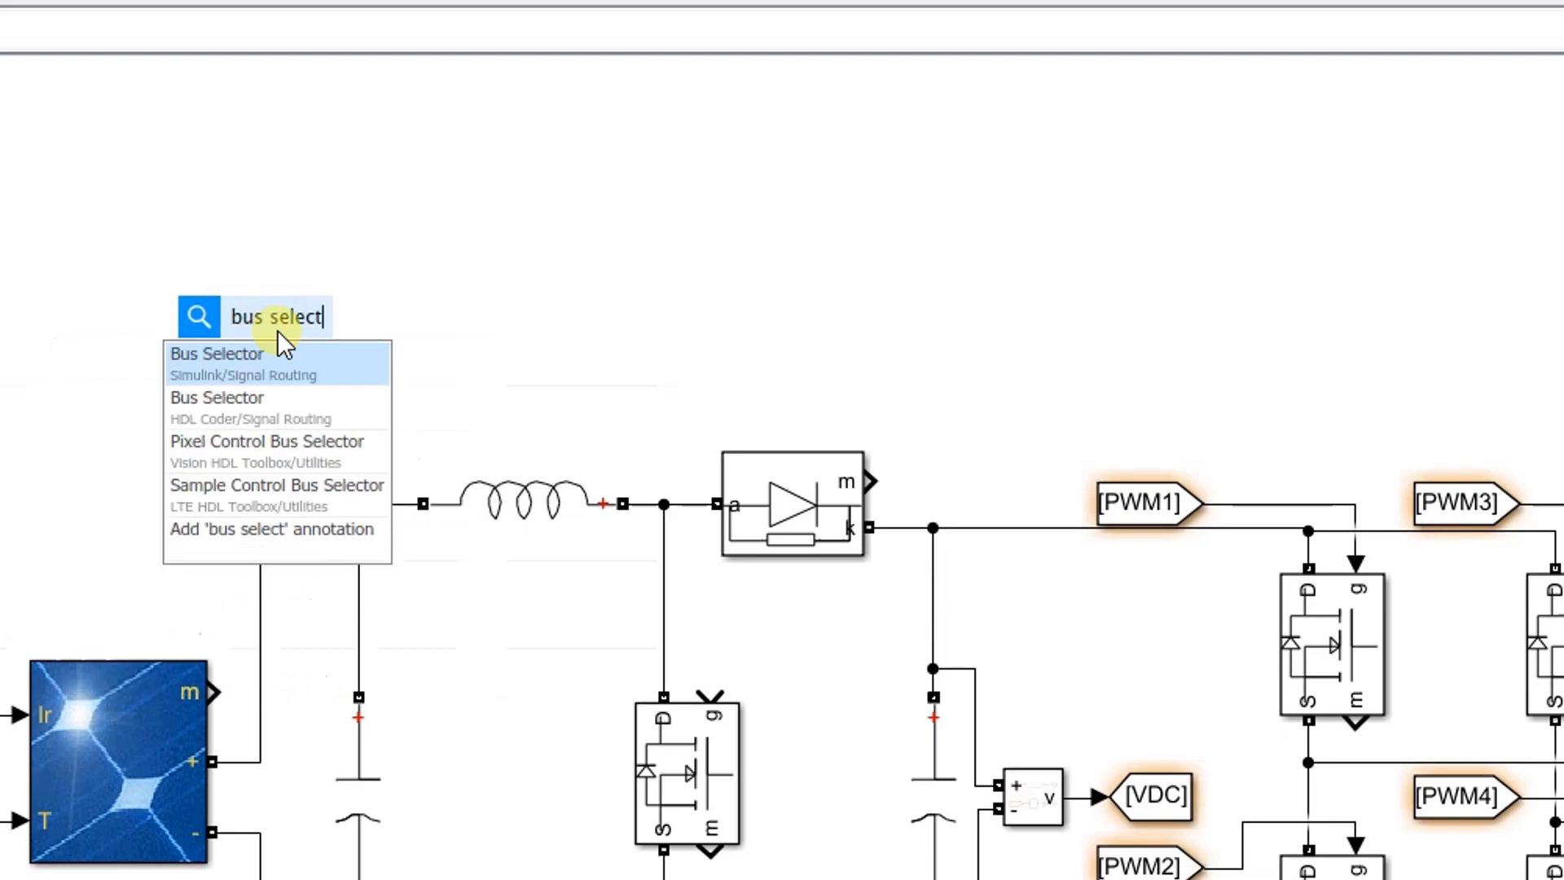
click(277, 357)
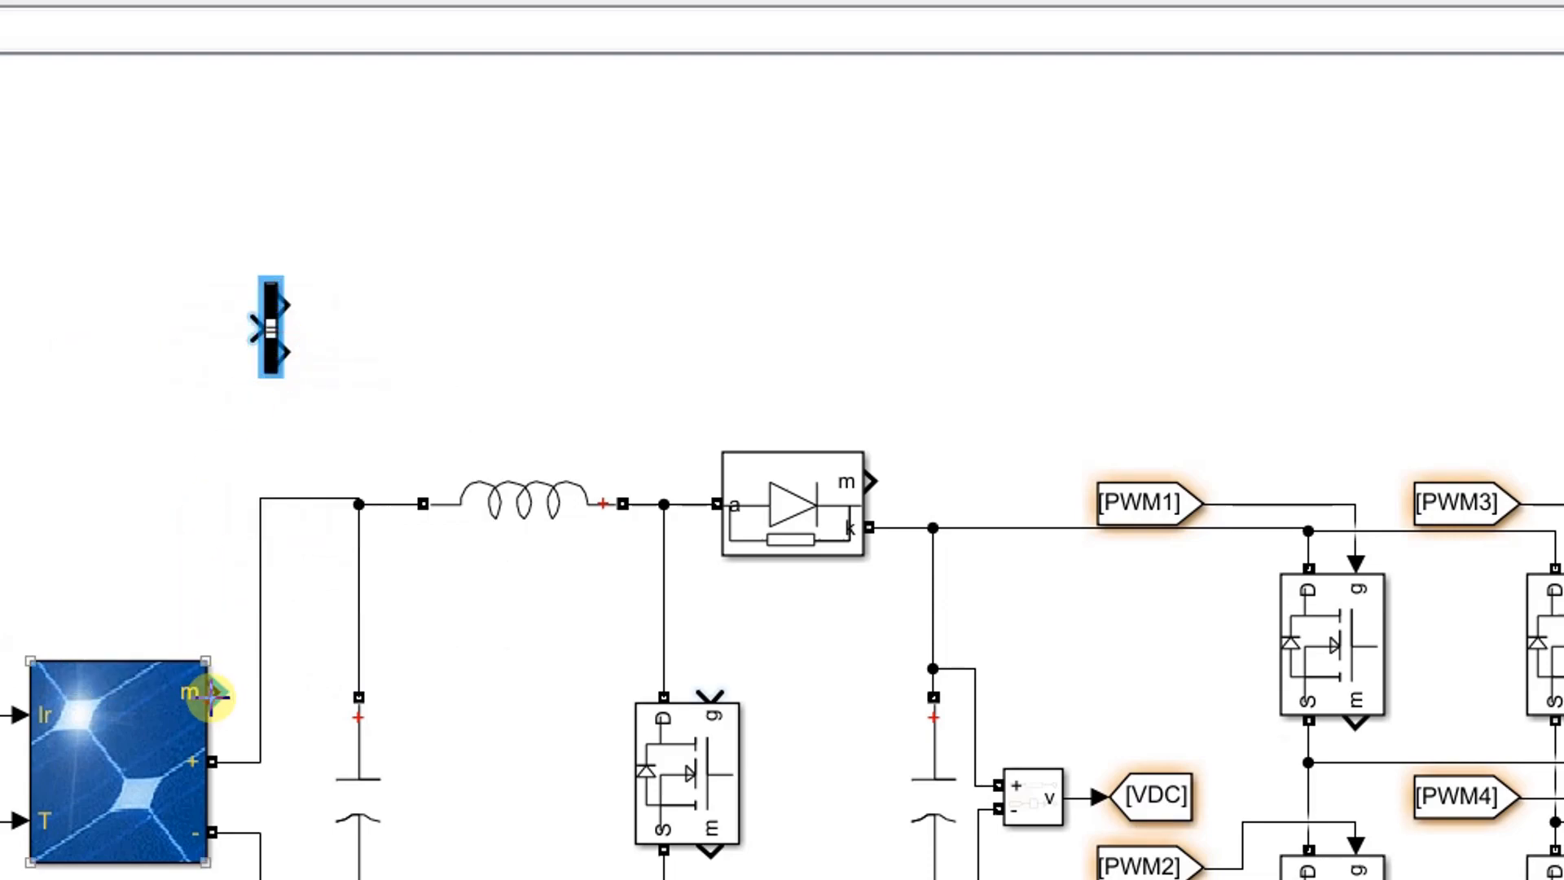
mouse_move(210, 699)
mouse_down()
mouse_move(231, 394)
mouse_move(253, 328)
mouse_up()
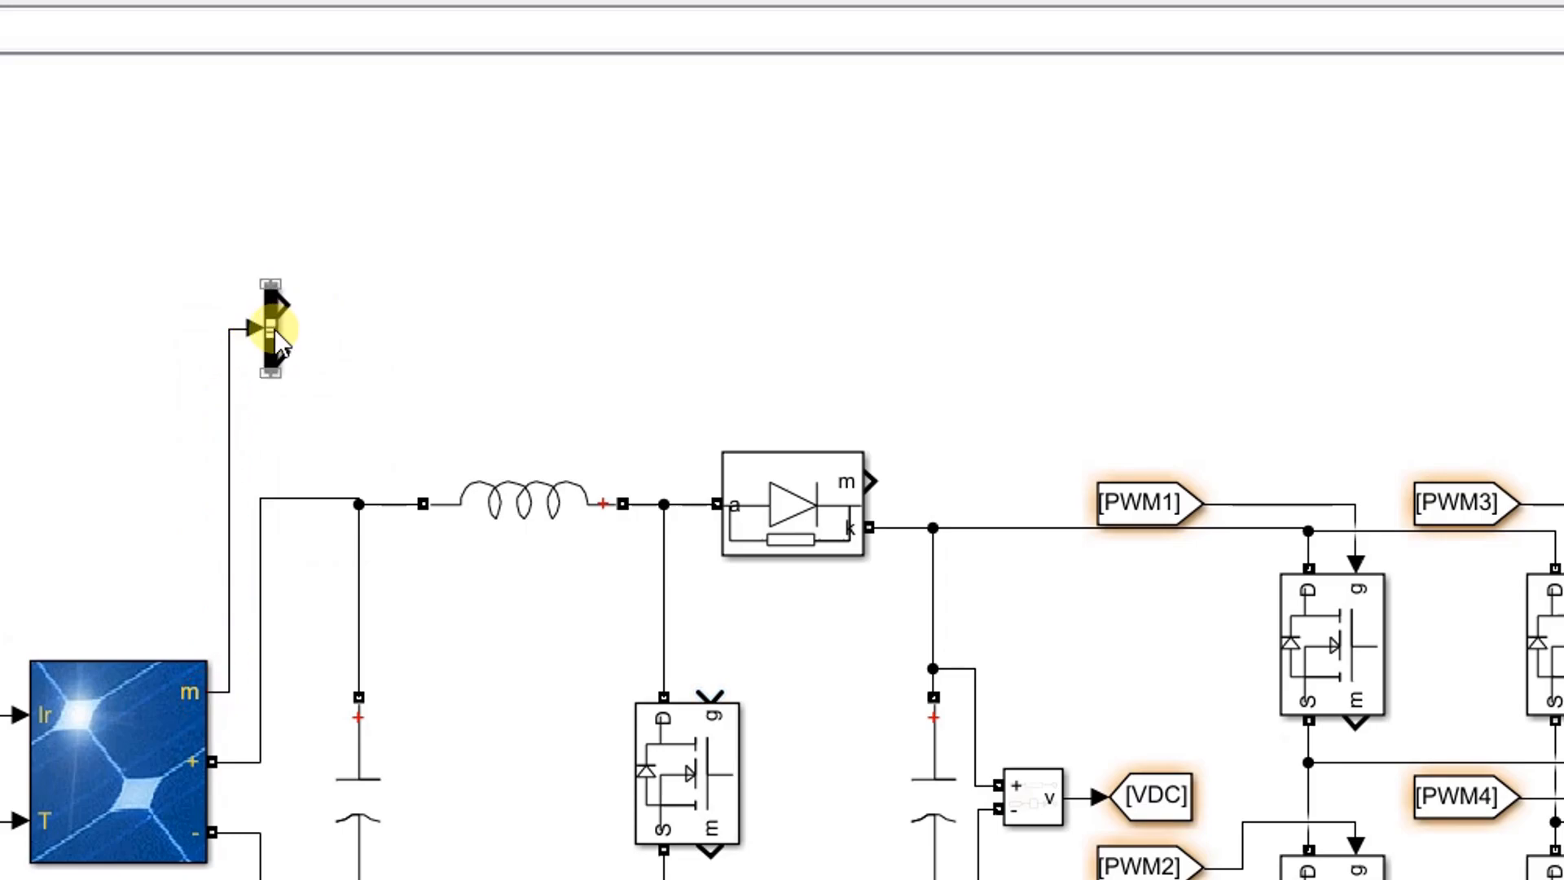
Replace the Bus Selector's default selected signals with V_PV and I_PV
click(275, 333)
double_click(276, 330)
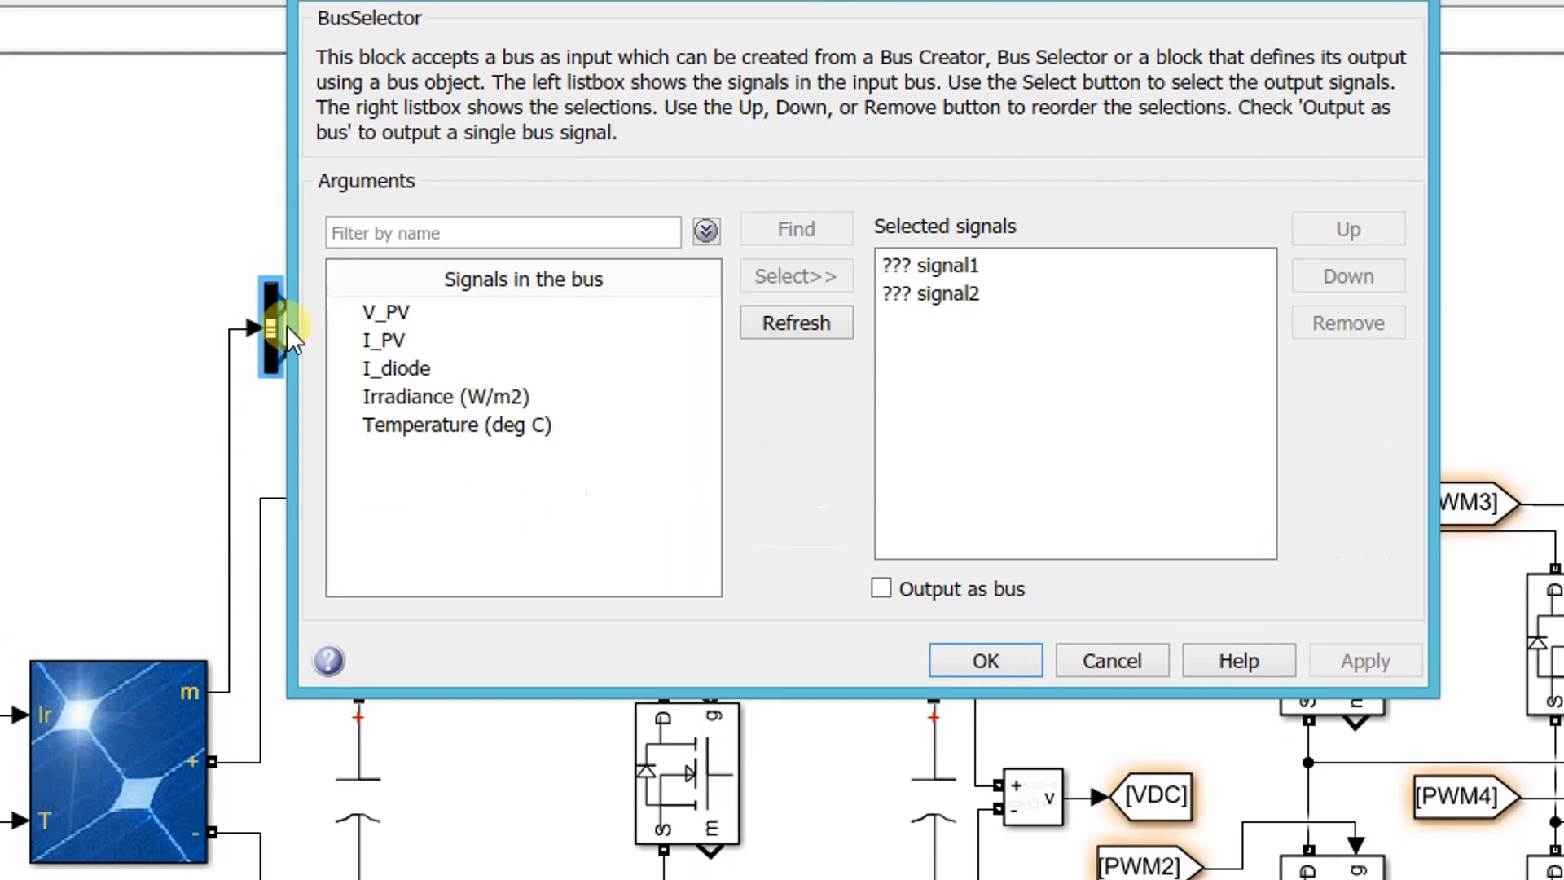
click(1106, 286)
click(1308, 323)
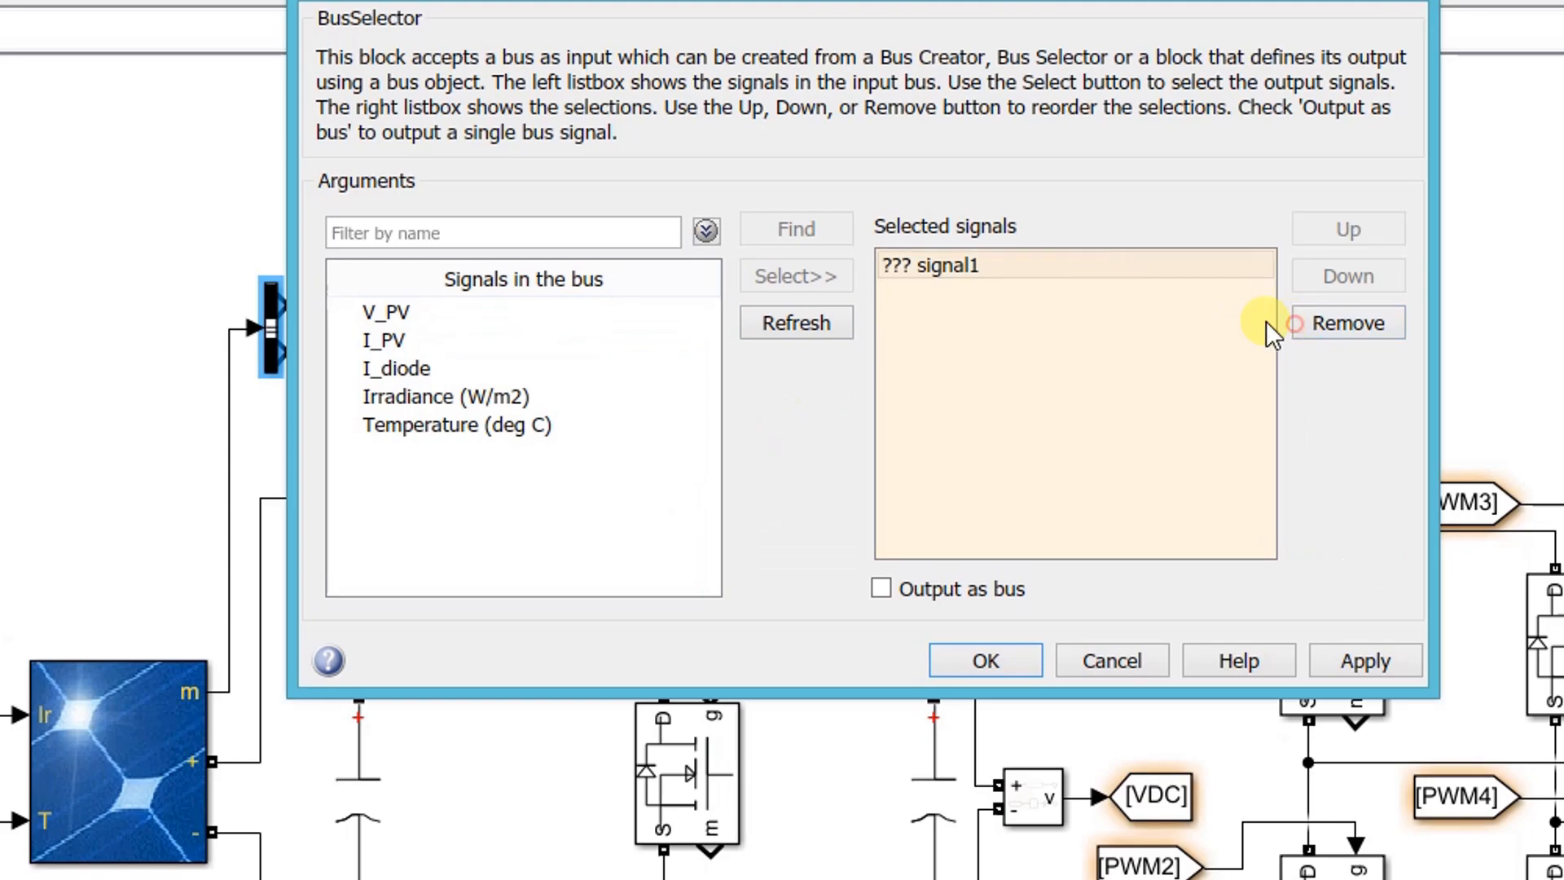
click(994, 267)
click(1322, 334)
click(432, 310)
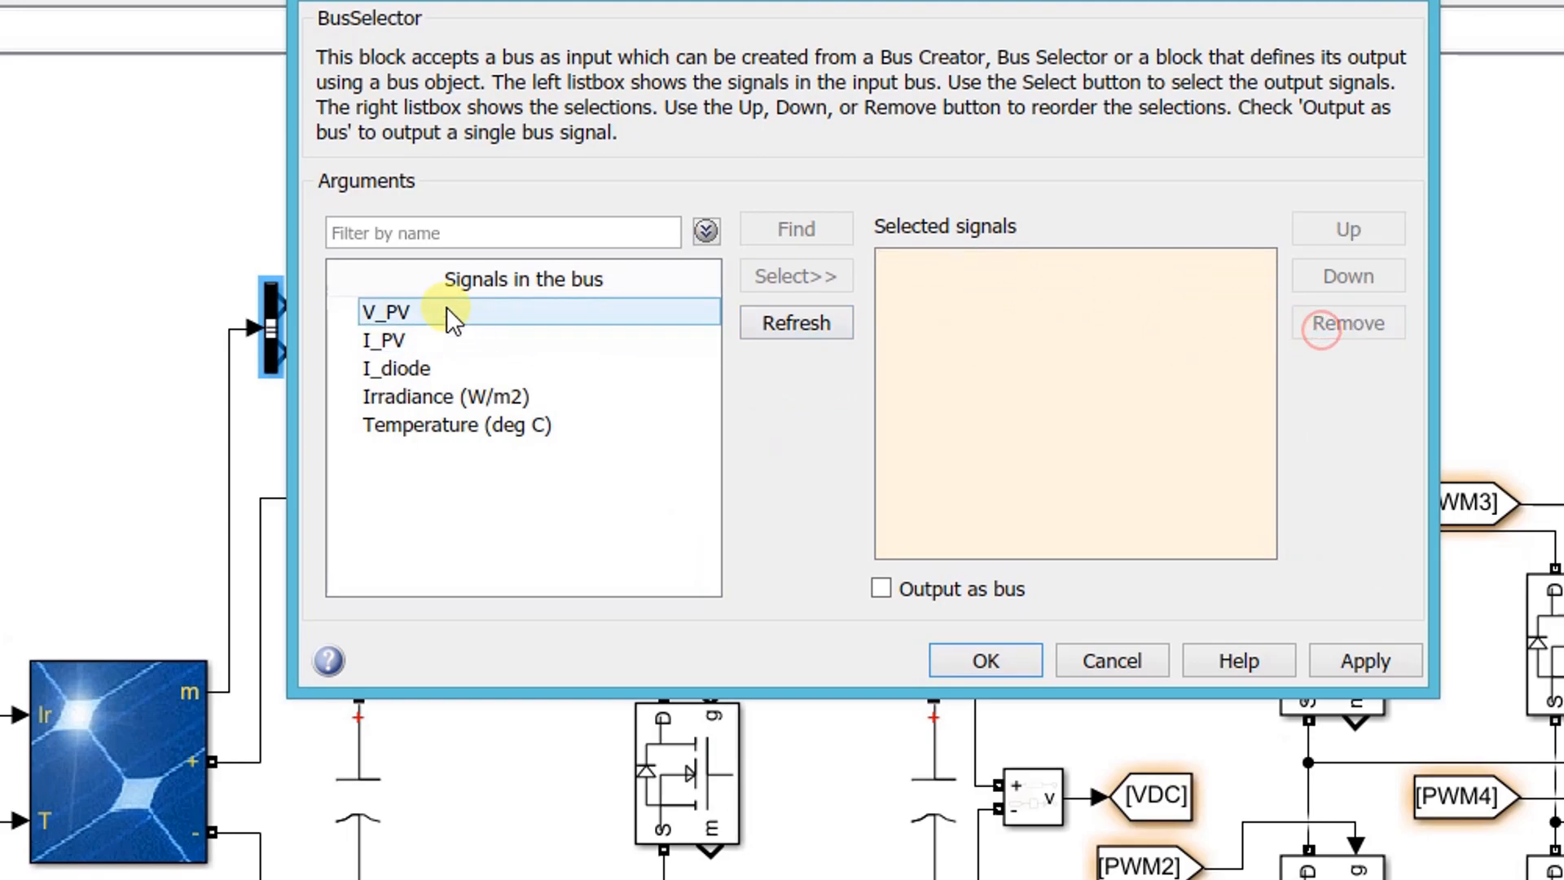
click(804, 280)
click(496, 340)
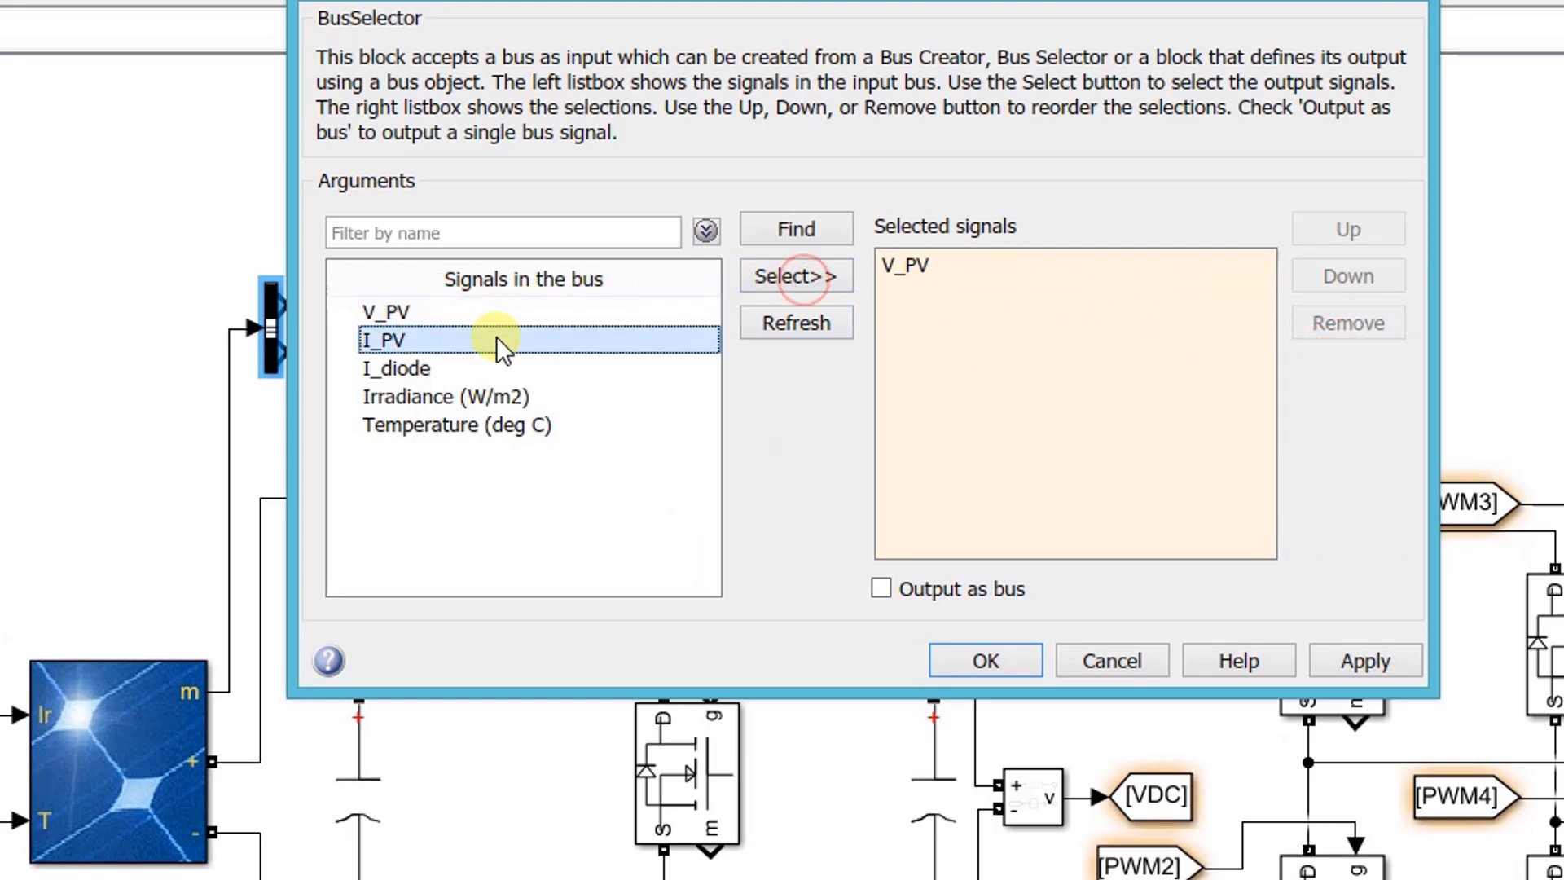
click(823, 285)
click(1008, 658)
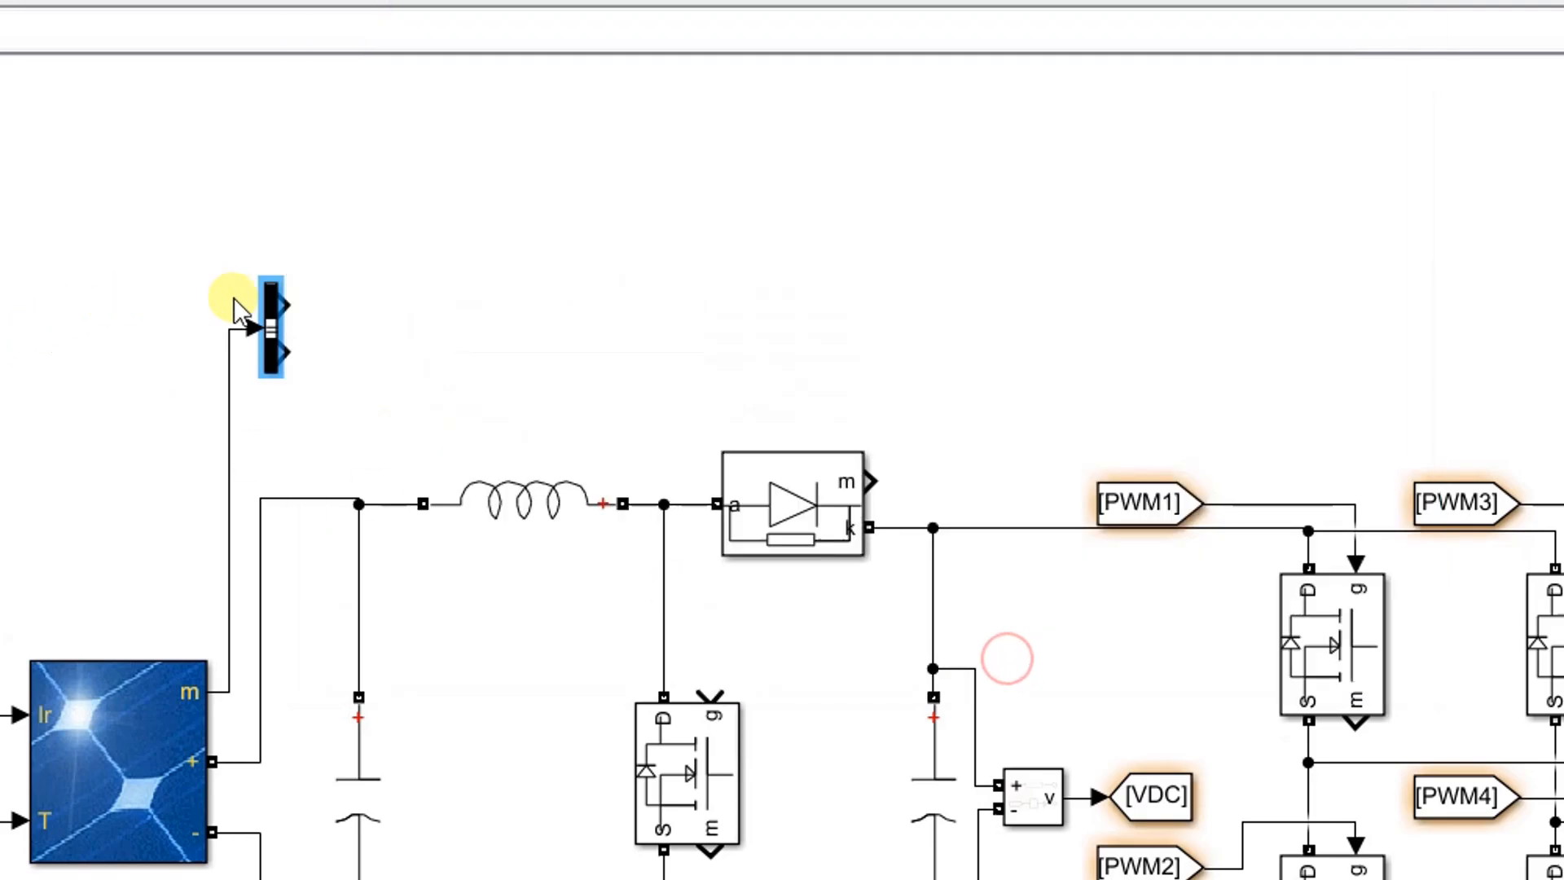
Move the Bus Selector higher and place a Simulink Unit Delay block to its right
drag(269, 310, 271, 223)
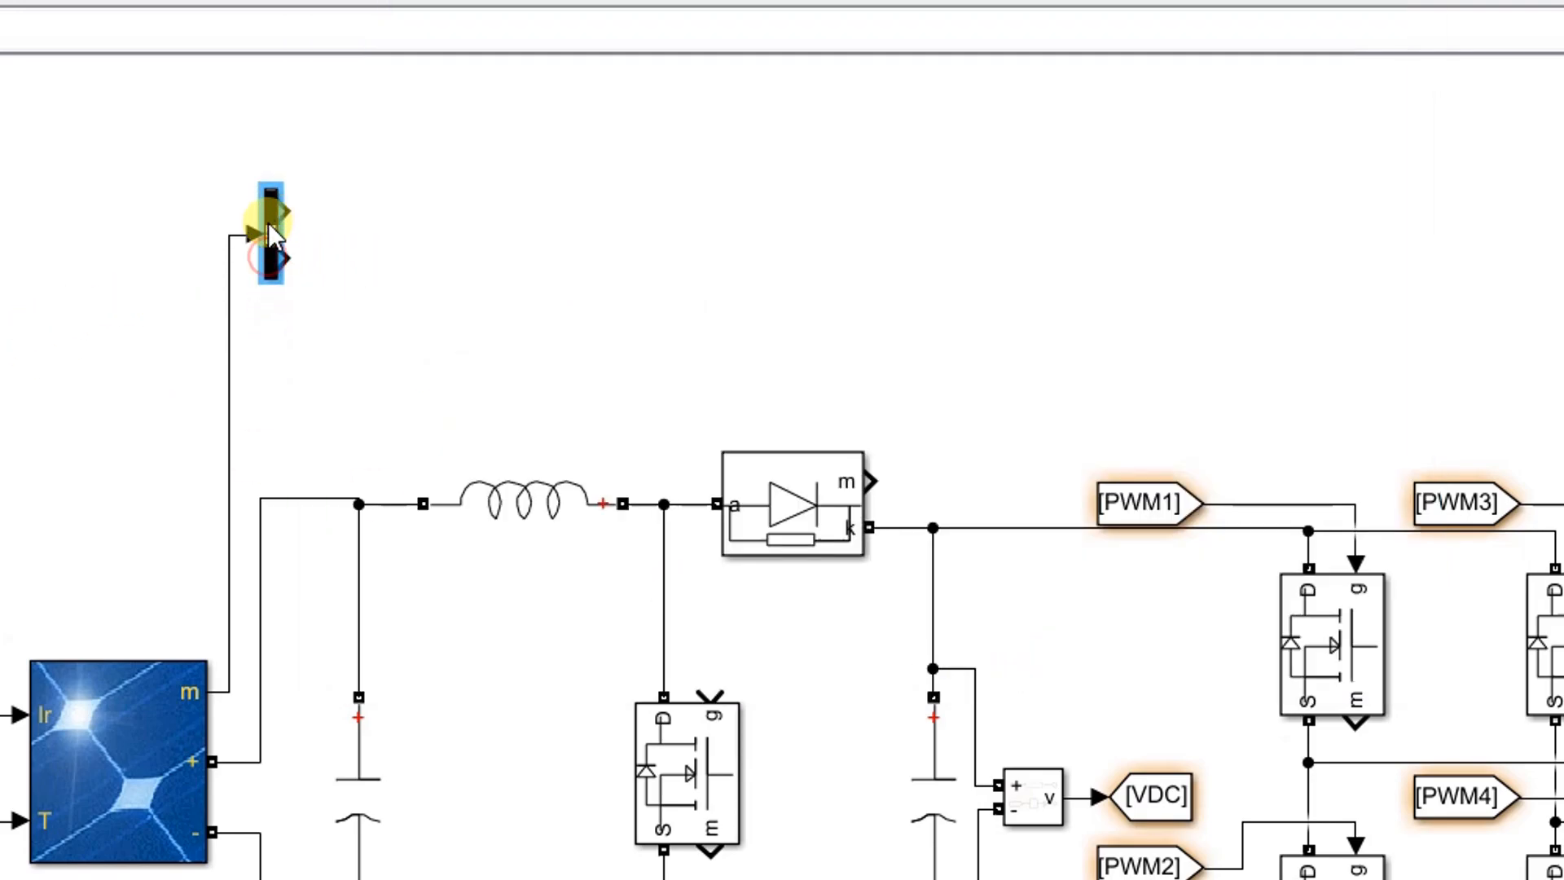
double_click(333, 236)
text(uni)
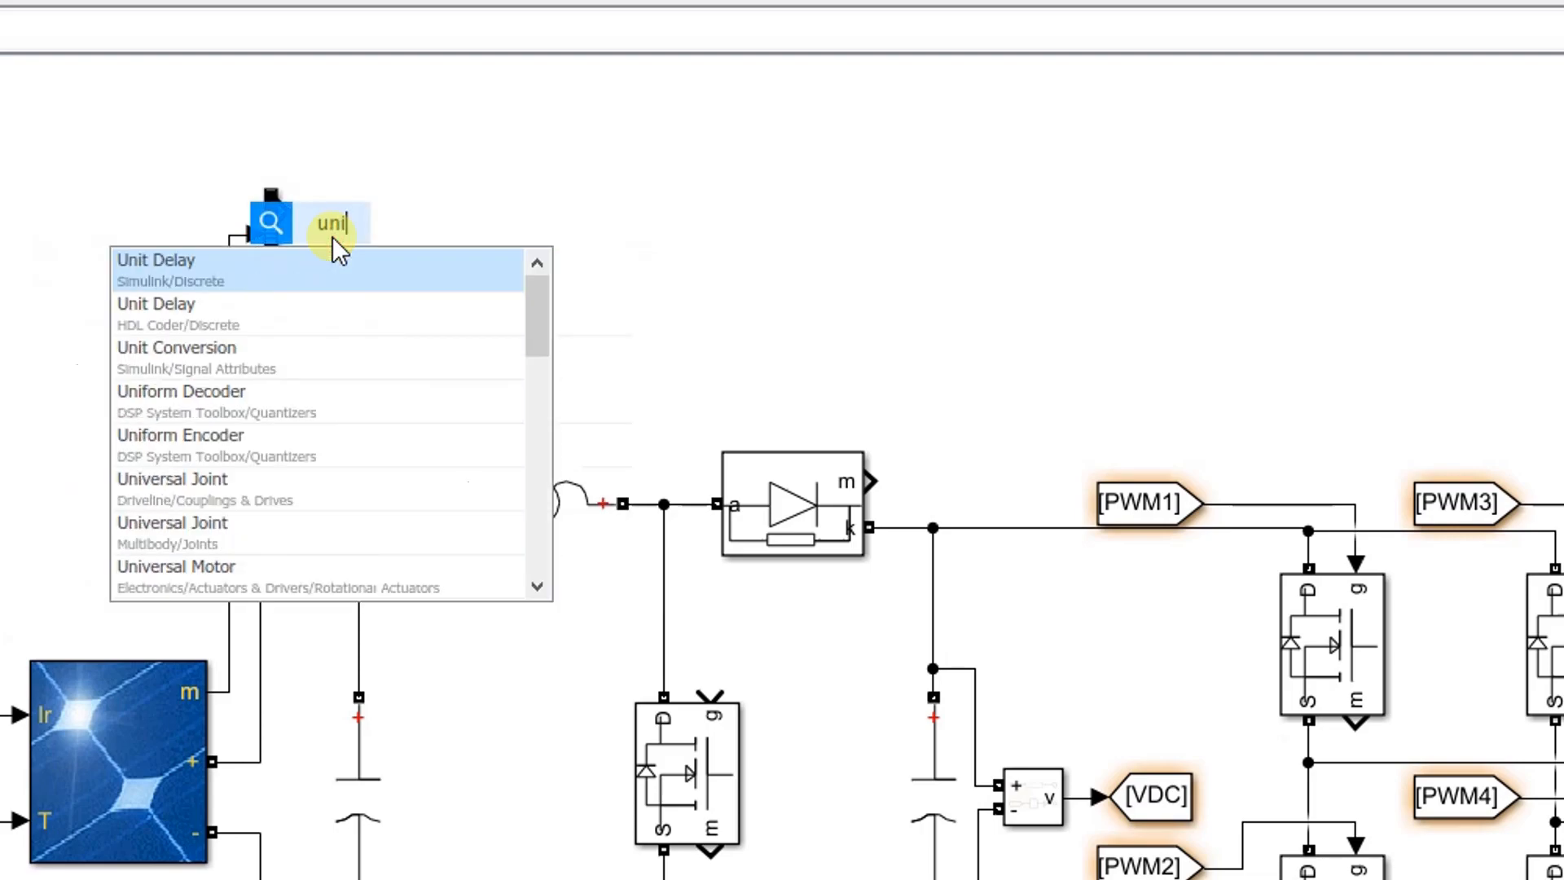
text(t delay)
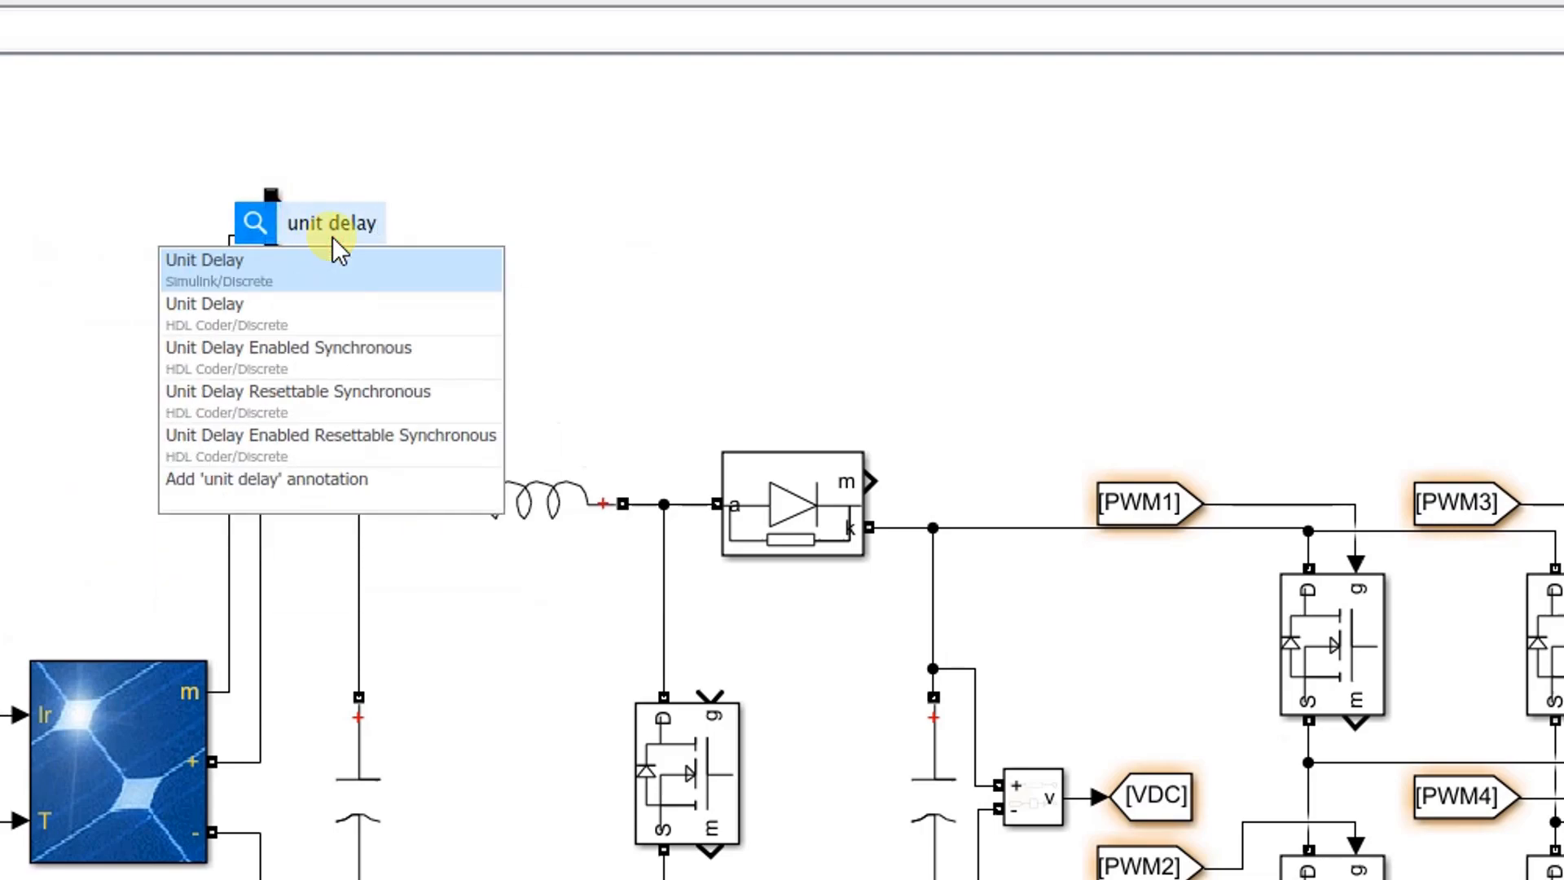
key(Return)
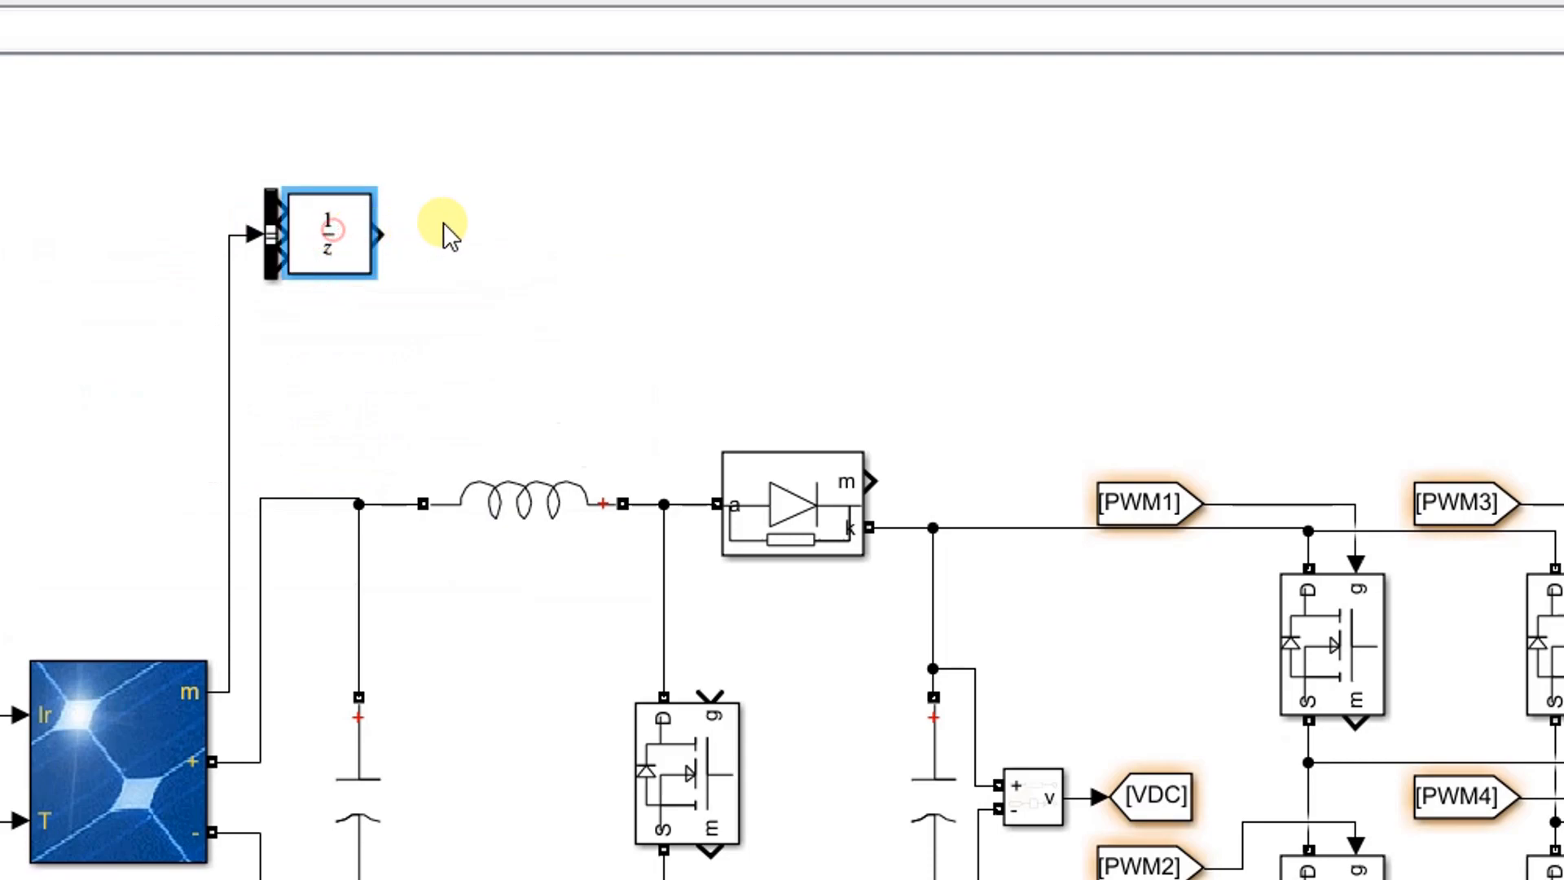
drag(426, 236, 423, 187)
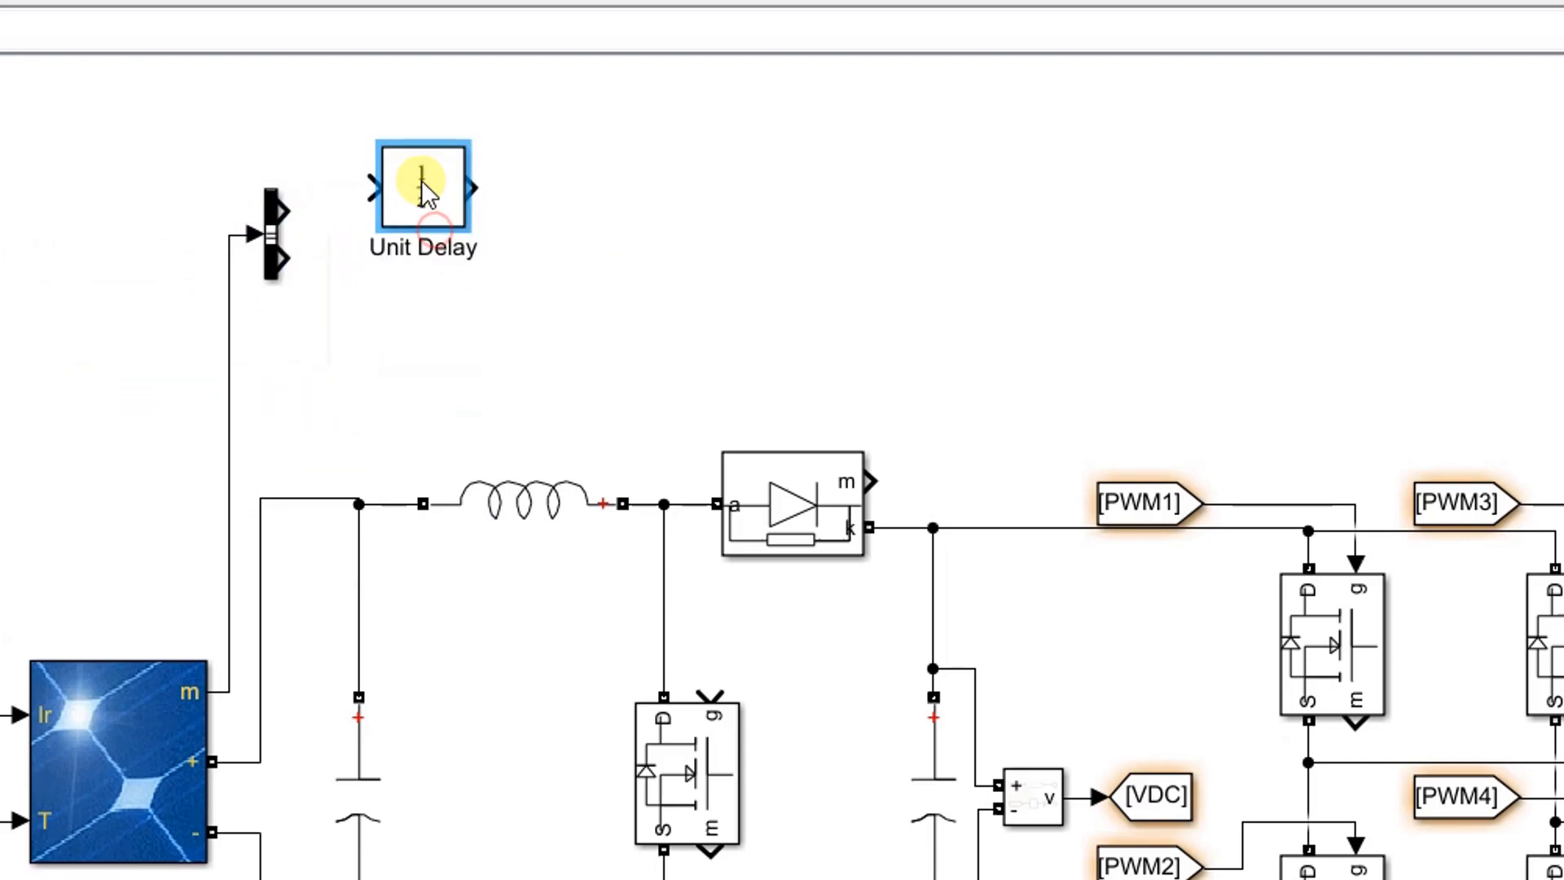
Set the Unit Delay block's sample time to 1e-4
double_click(424, 188)
double_click(626, 313)
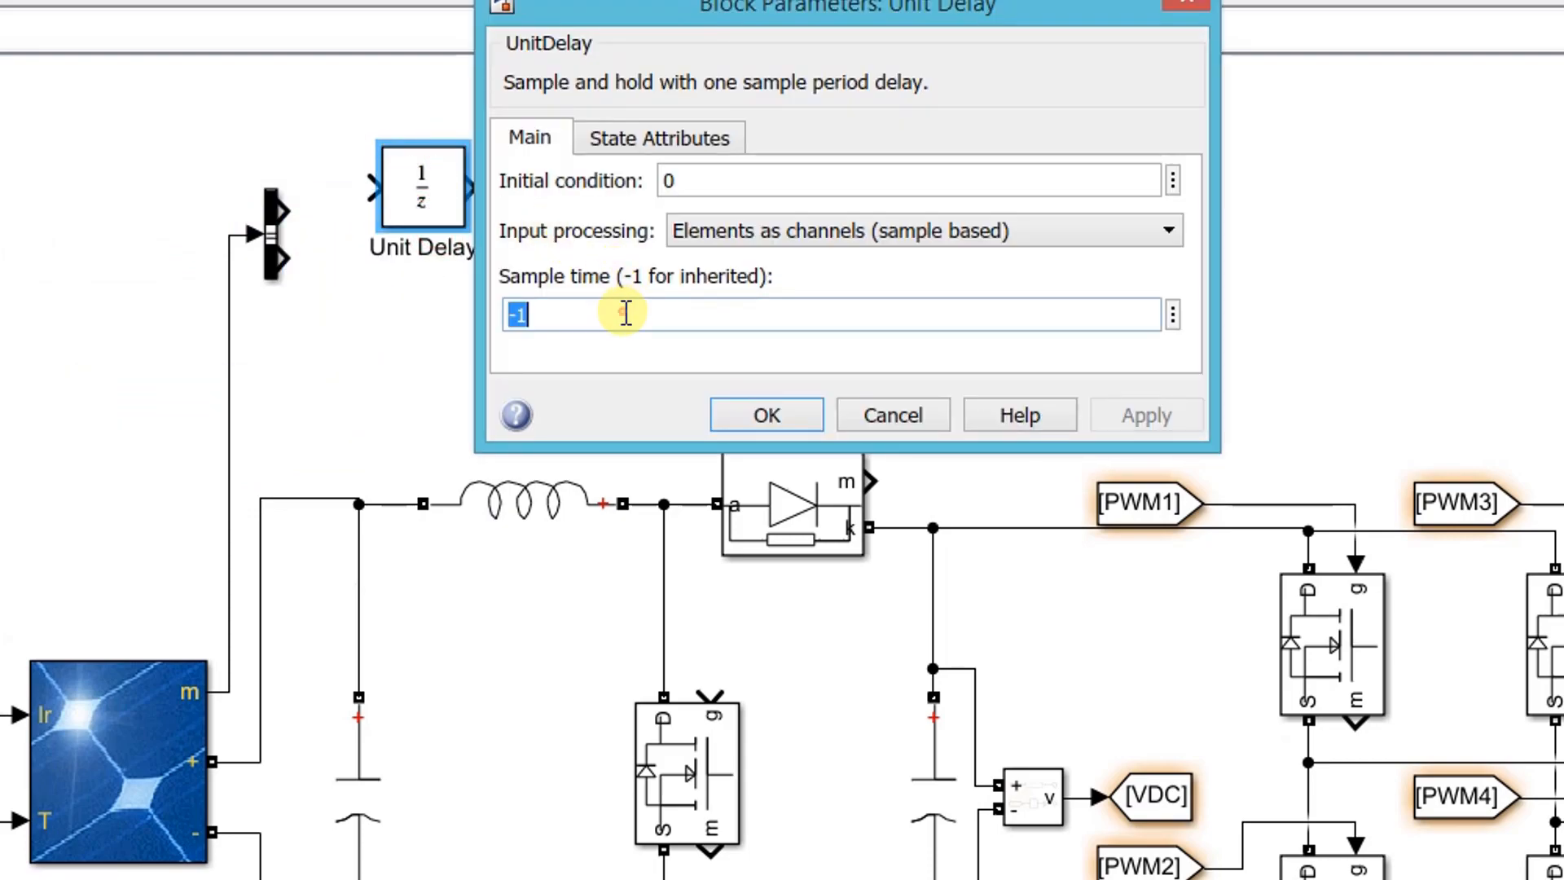
text(1e)
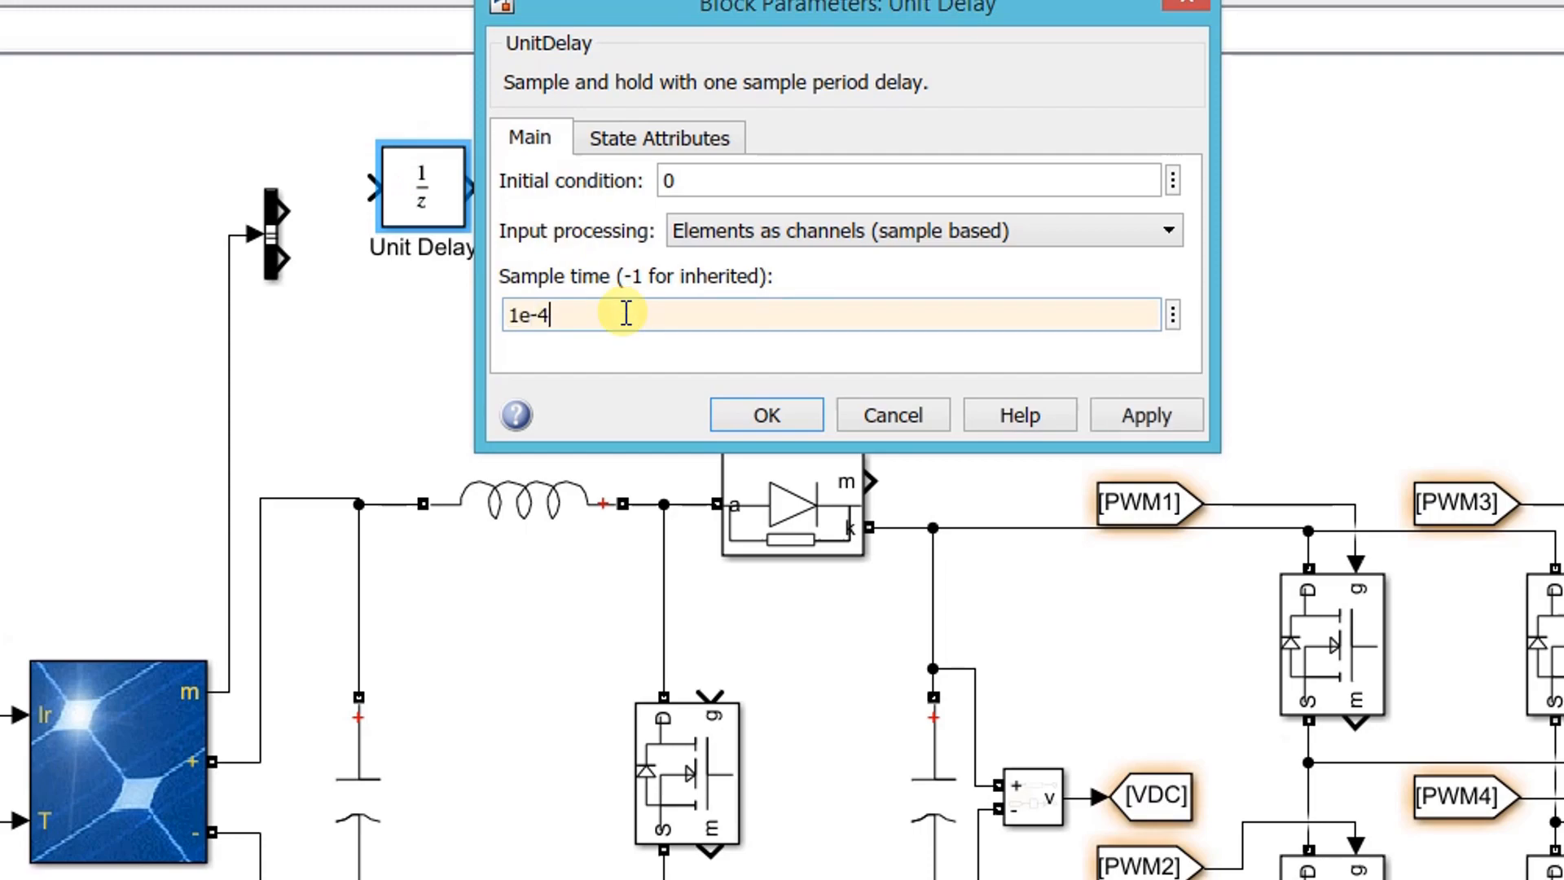
click(717, 413)
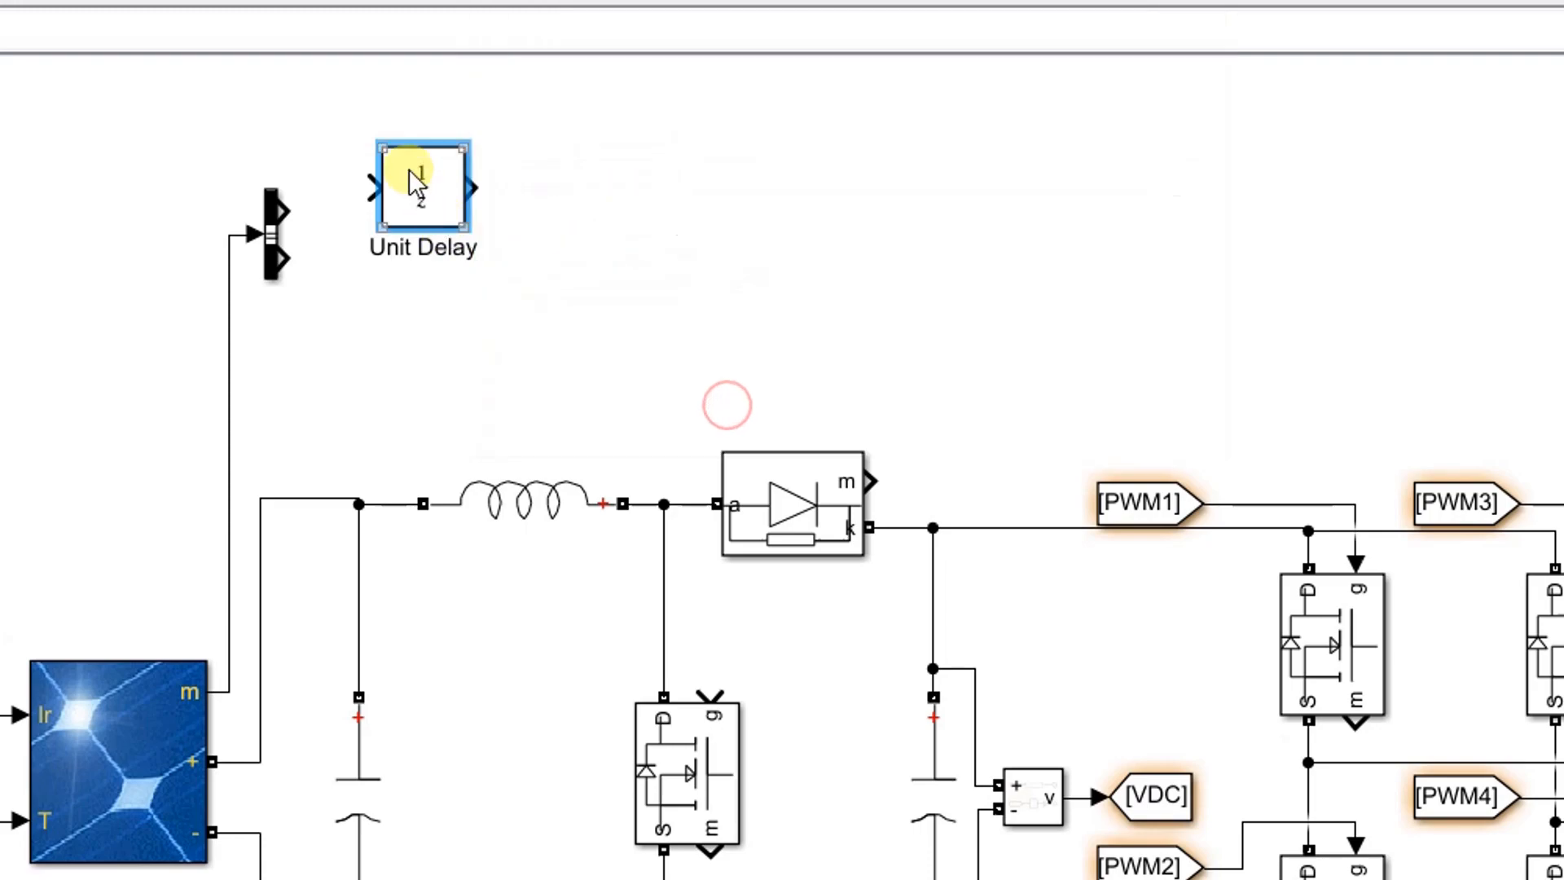
Duplicate the Unit Delay block below the original and shift the original slightly upward
drag(407, 178, 417, 295)
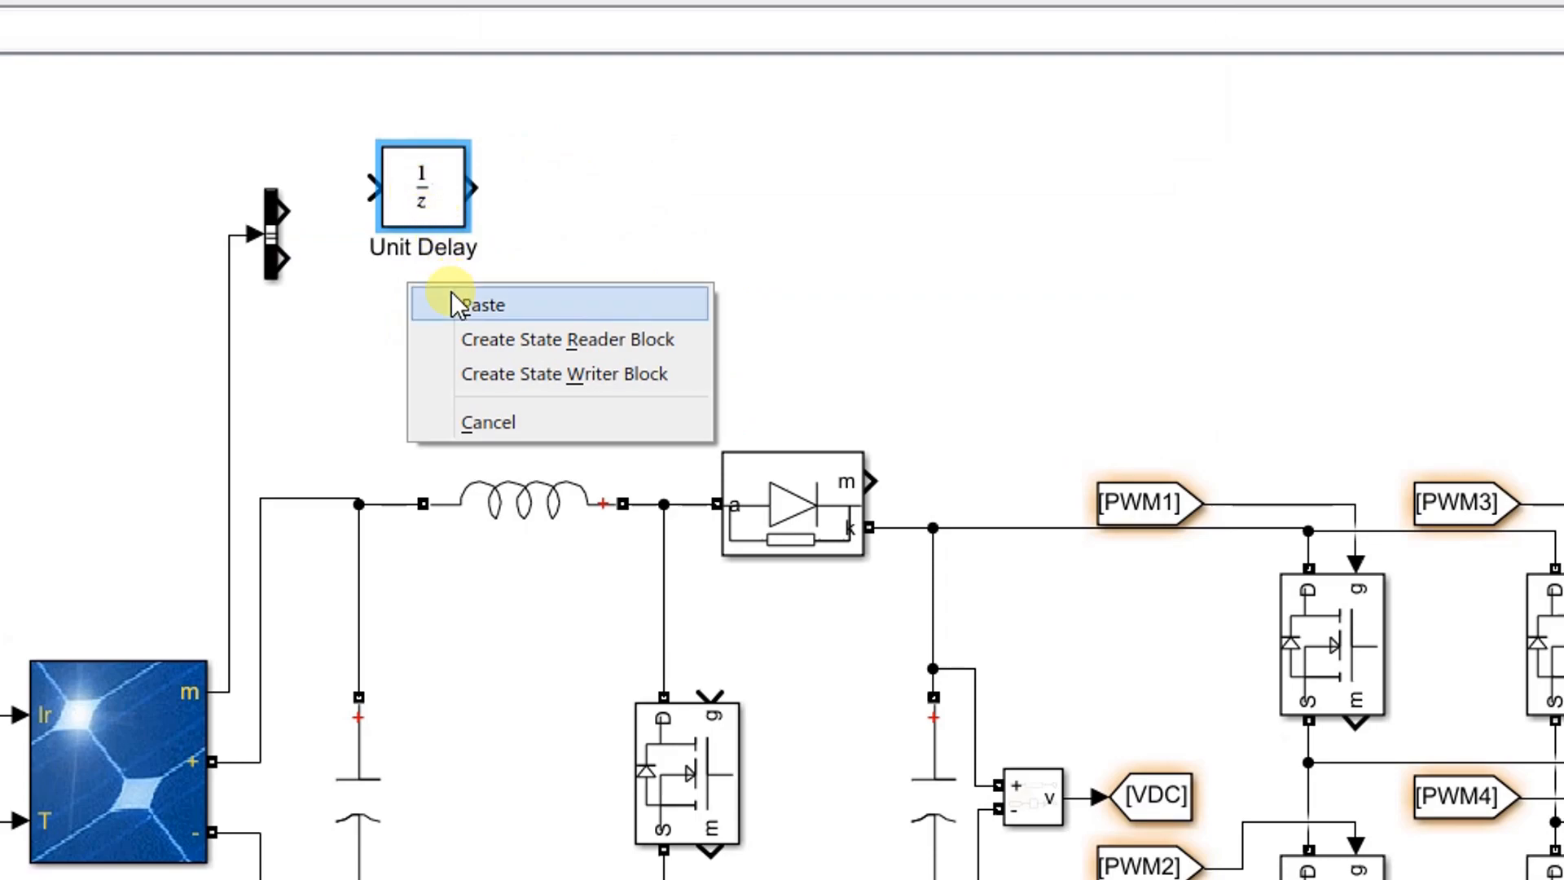
click(453, 299)
drag(433, 181, 432, 159)
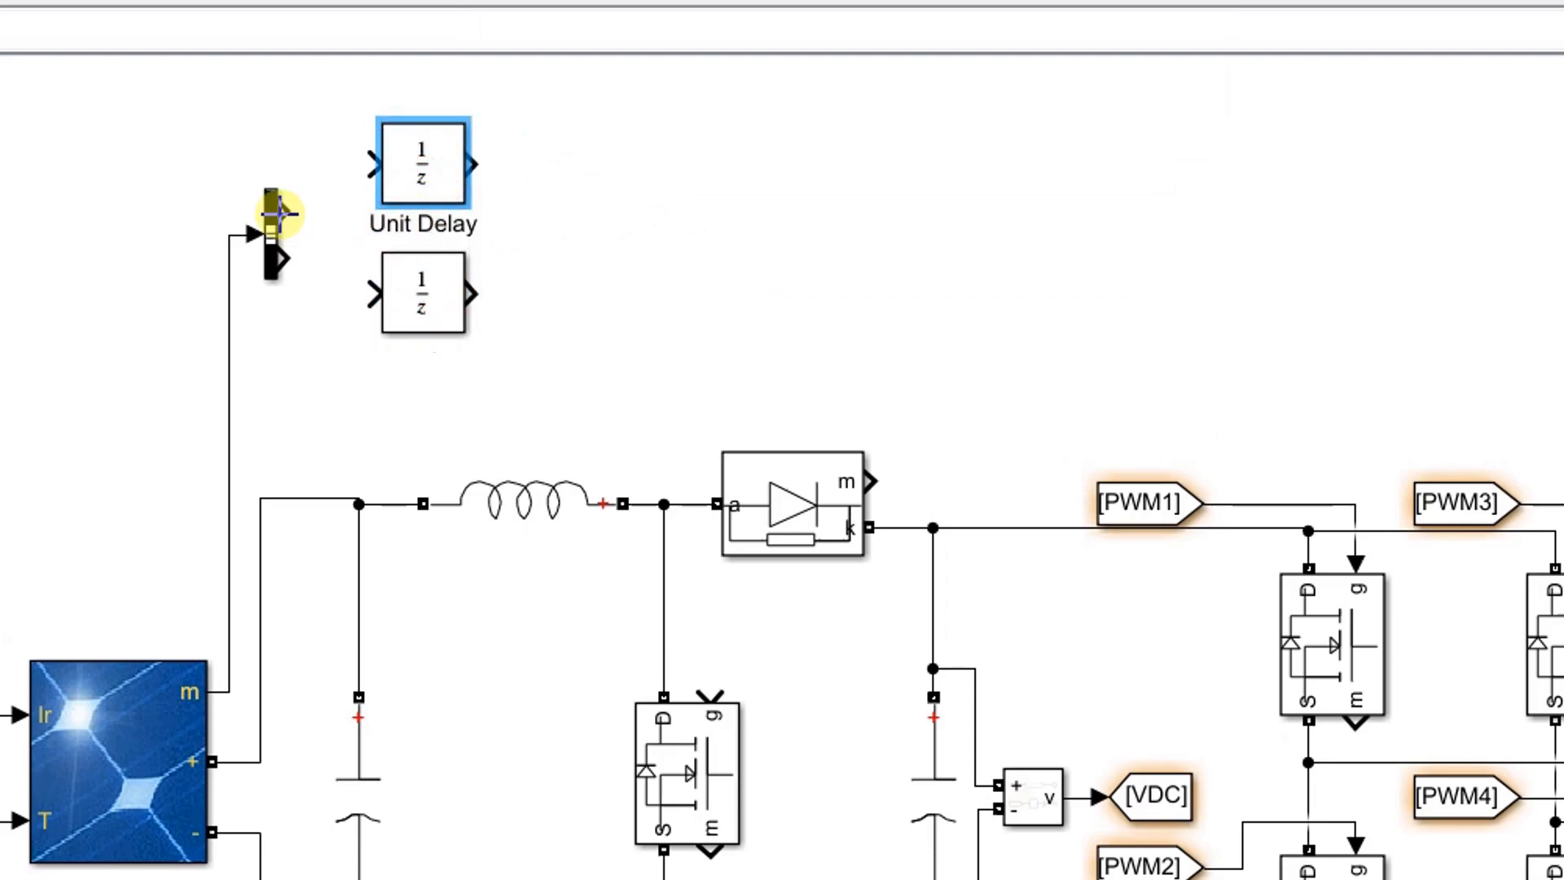
Wire V_PV to the upper Unit Delay and I_PV to the lower one, and paste the MPPT function block beside them
drag(299, 210, 377, 164)
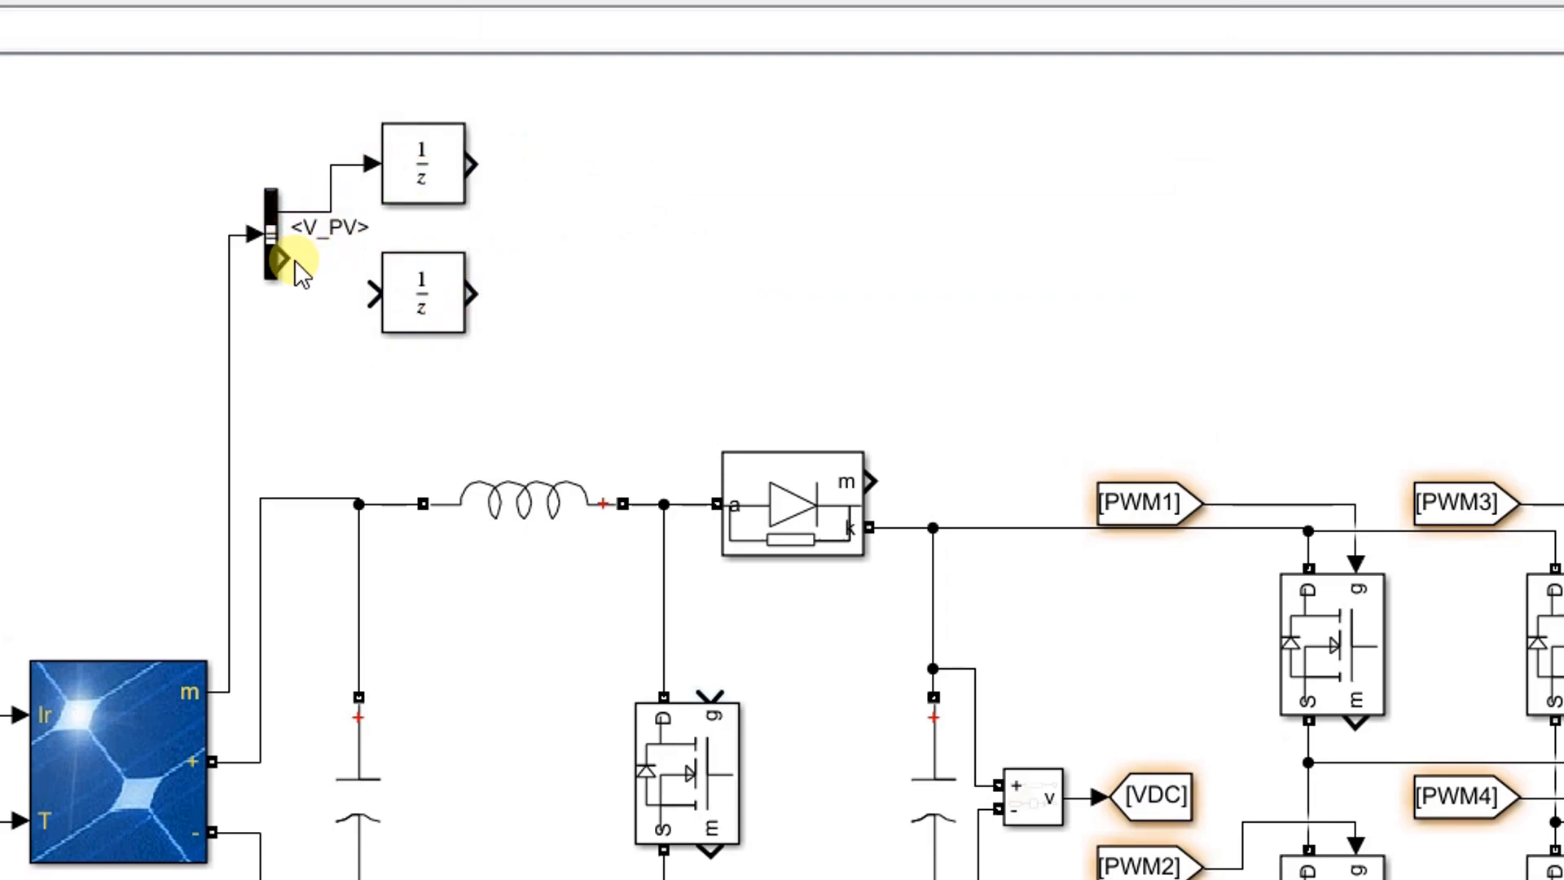
drag(293, 261, 362, 285)
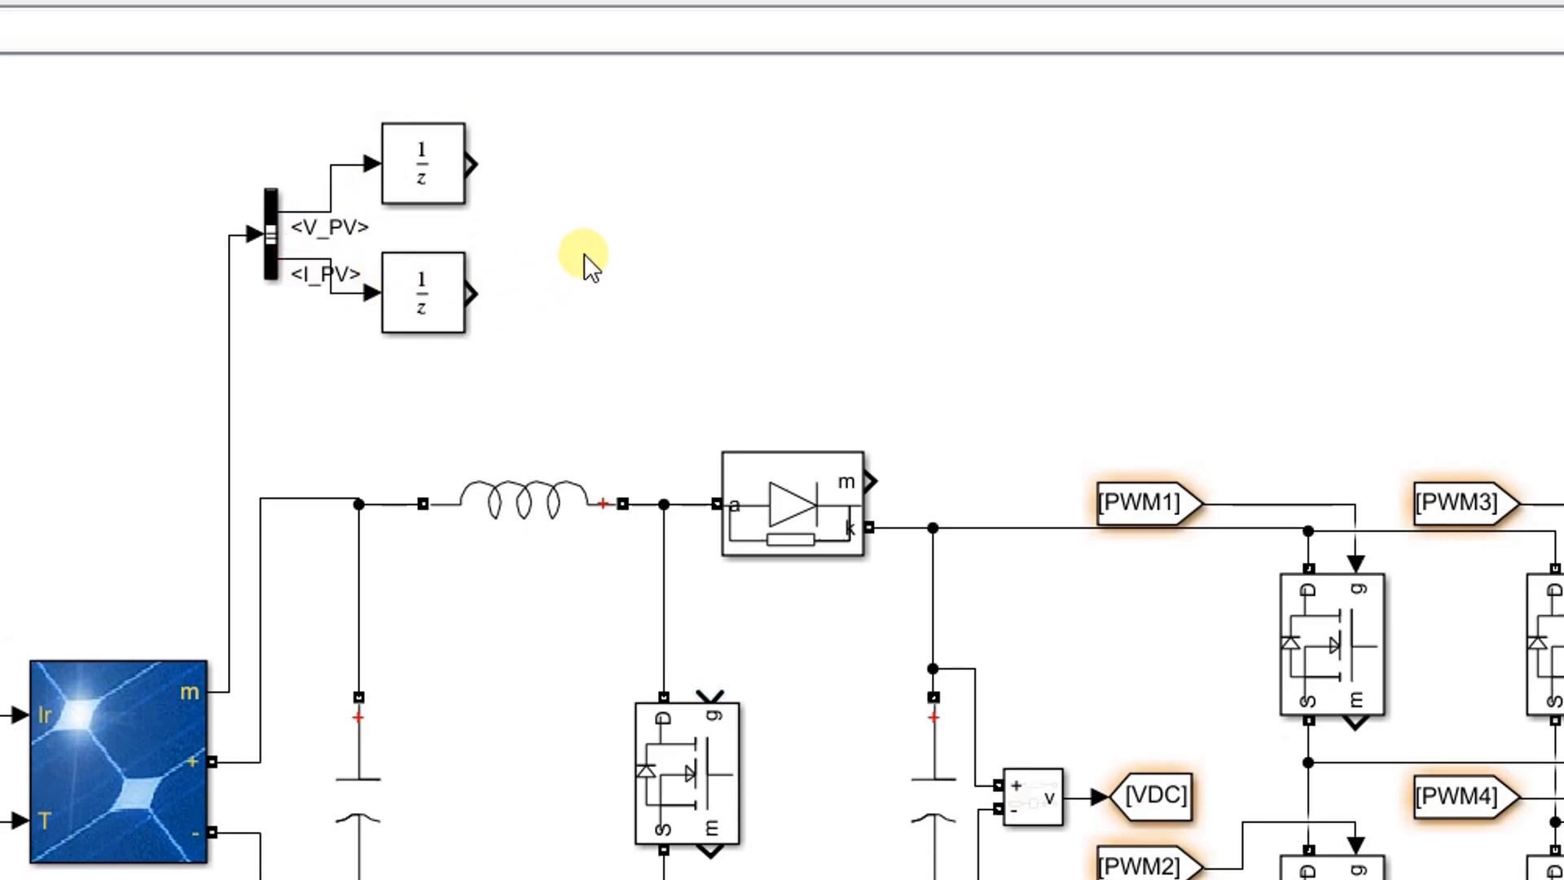
key(ctrl+v)
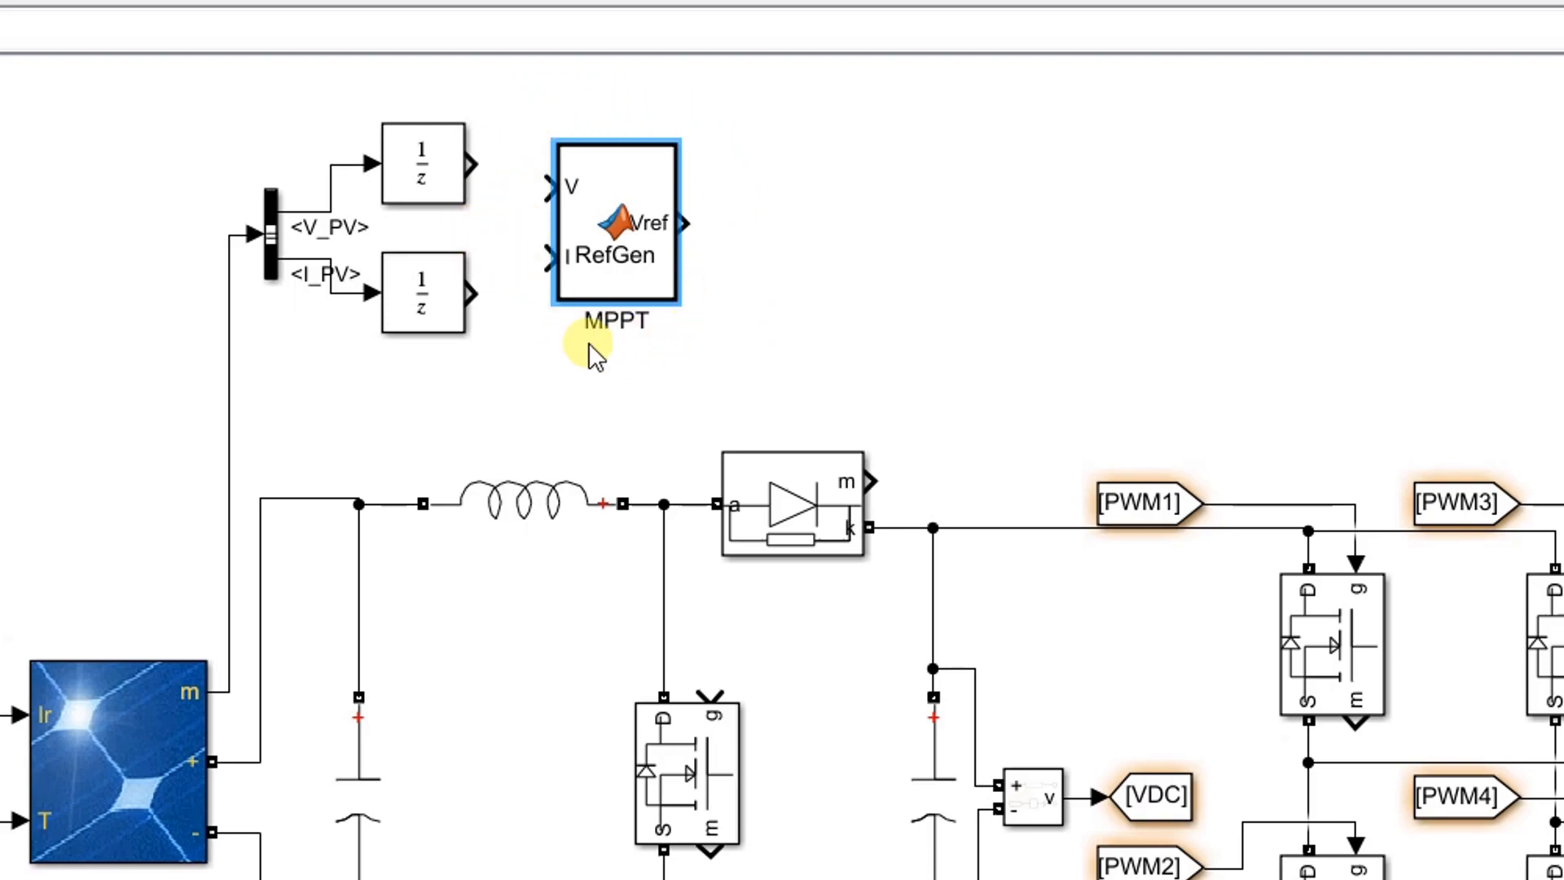
Examine the MPPT block's RefGen code, including its Vrefmax, Vrefinit and deltaVref settings and the Vref update logic
double_click(619, 209)
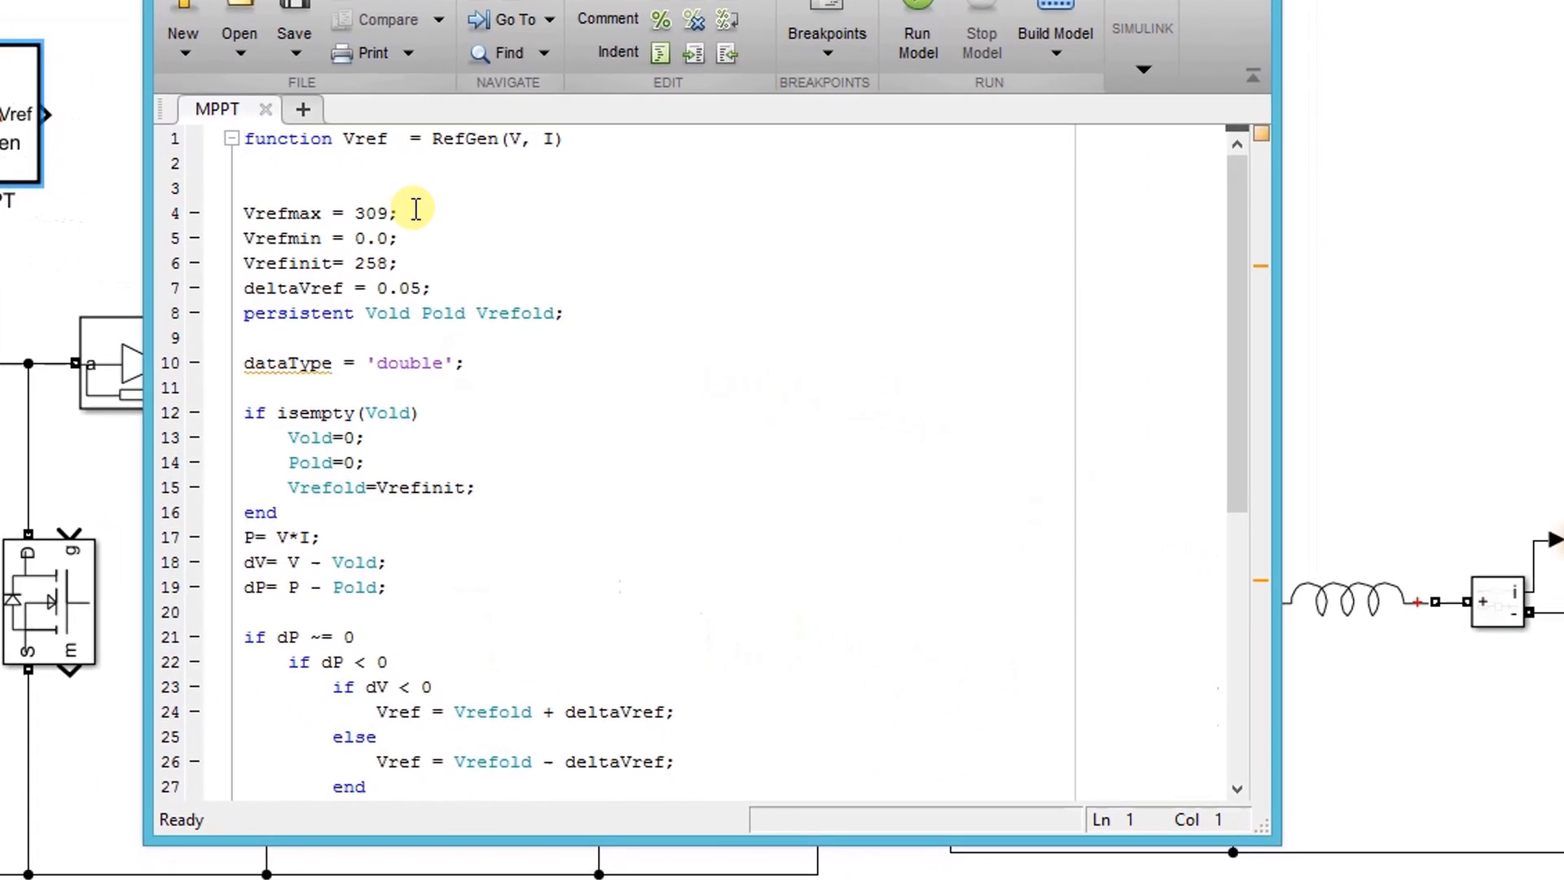
drag(403, 211, 358, 211)
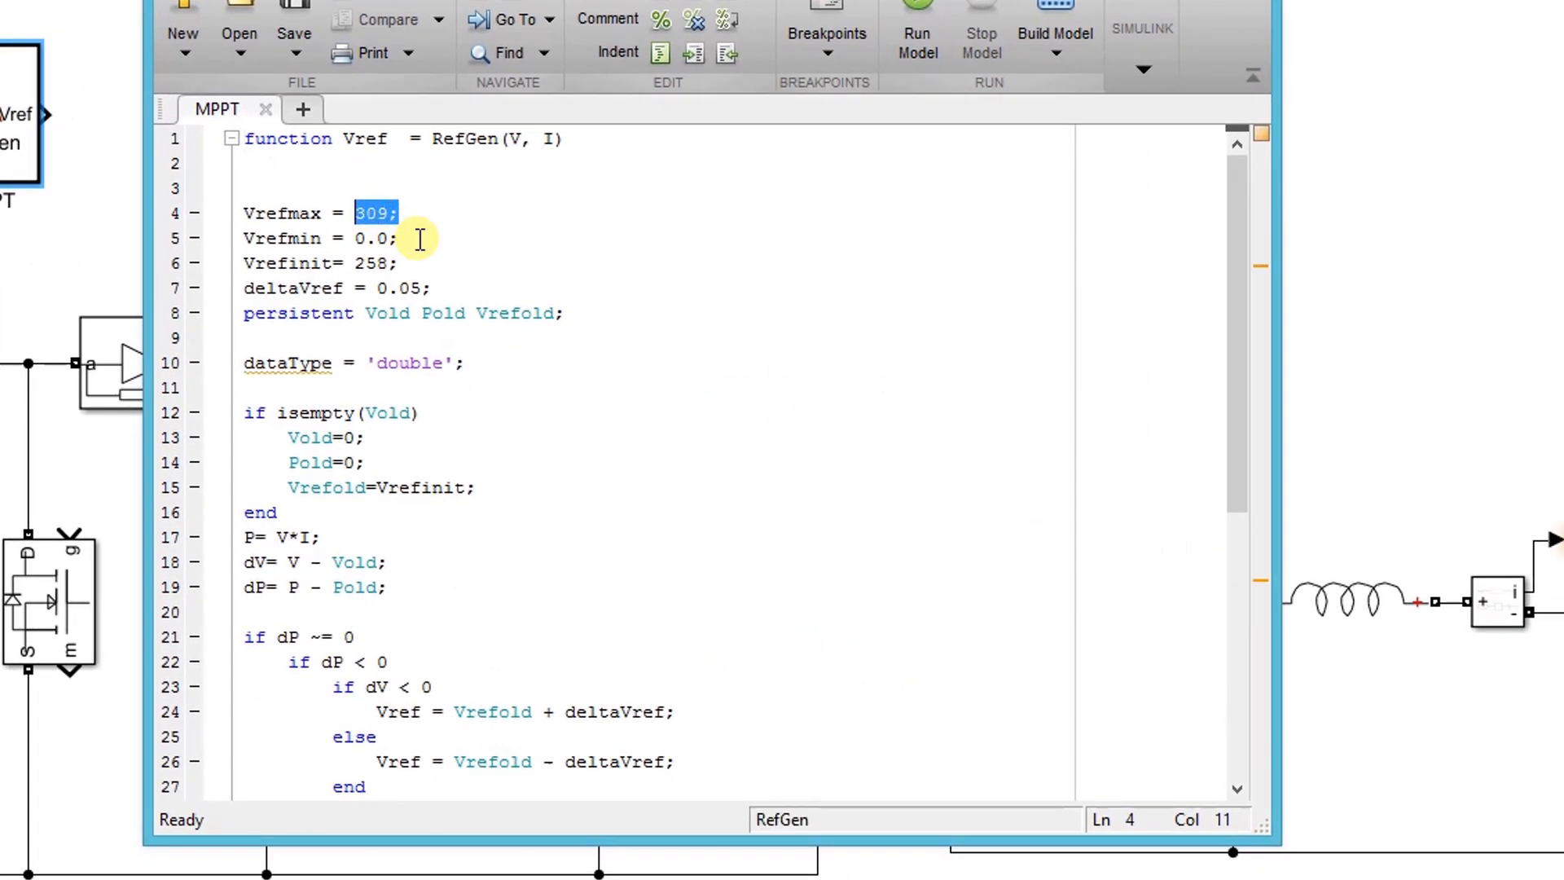
drag(399, 262, 368, 258)
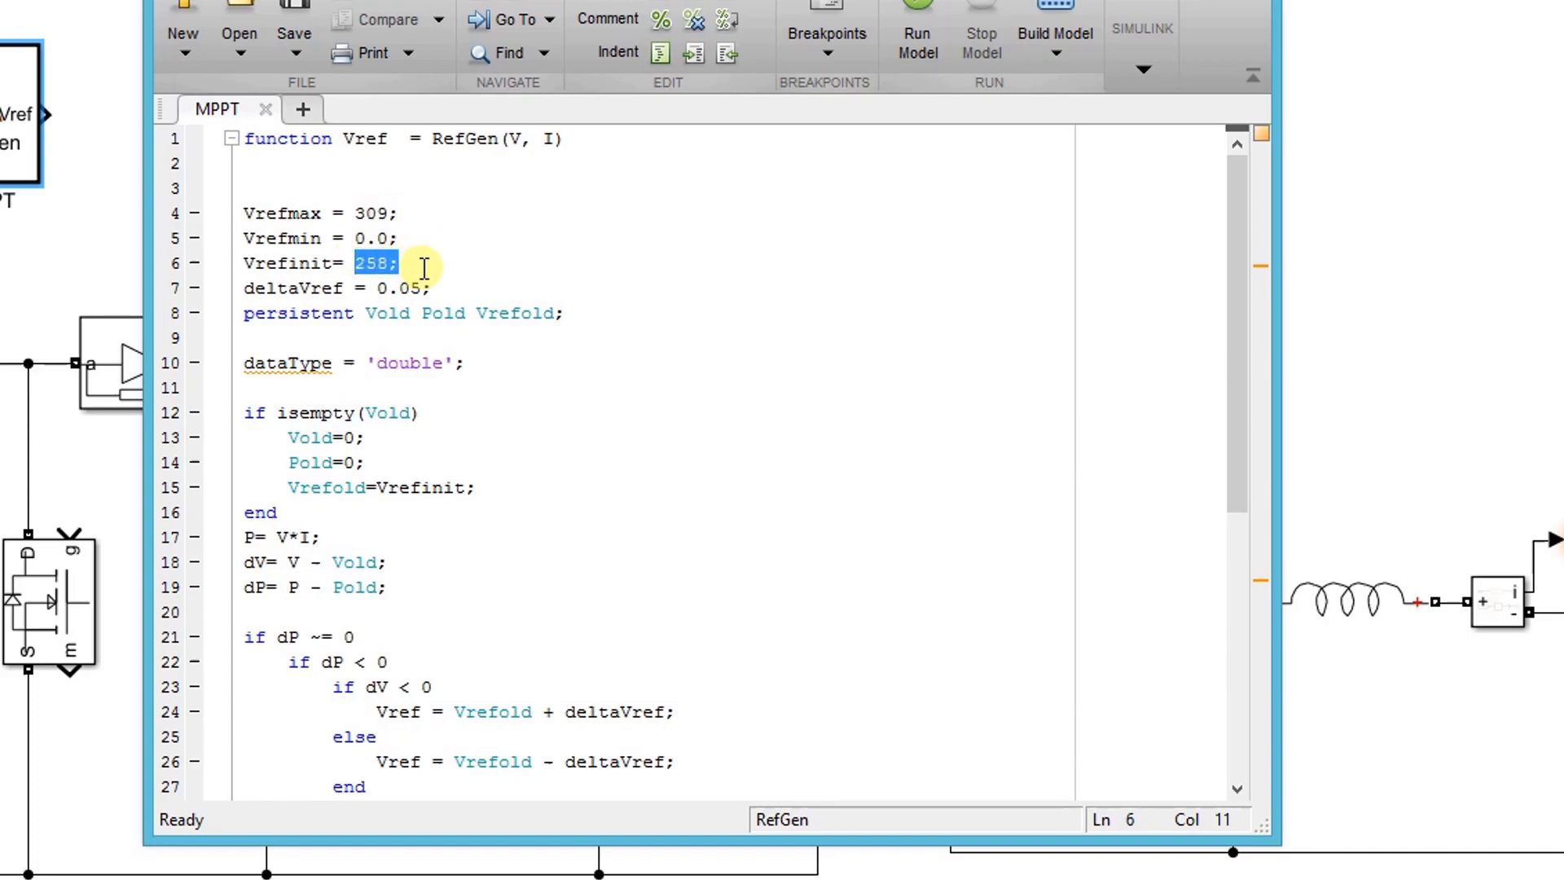
drag(433, 286, 401, 286)
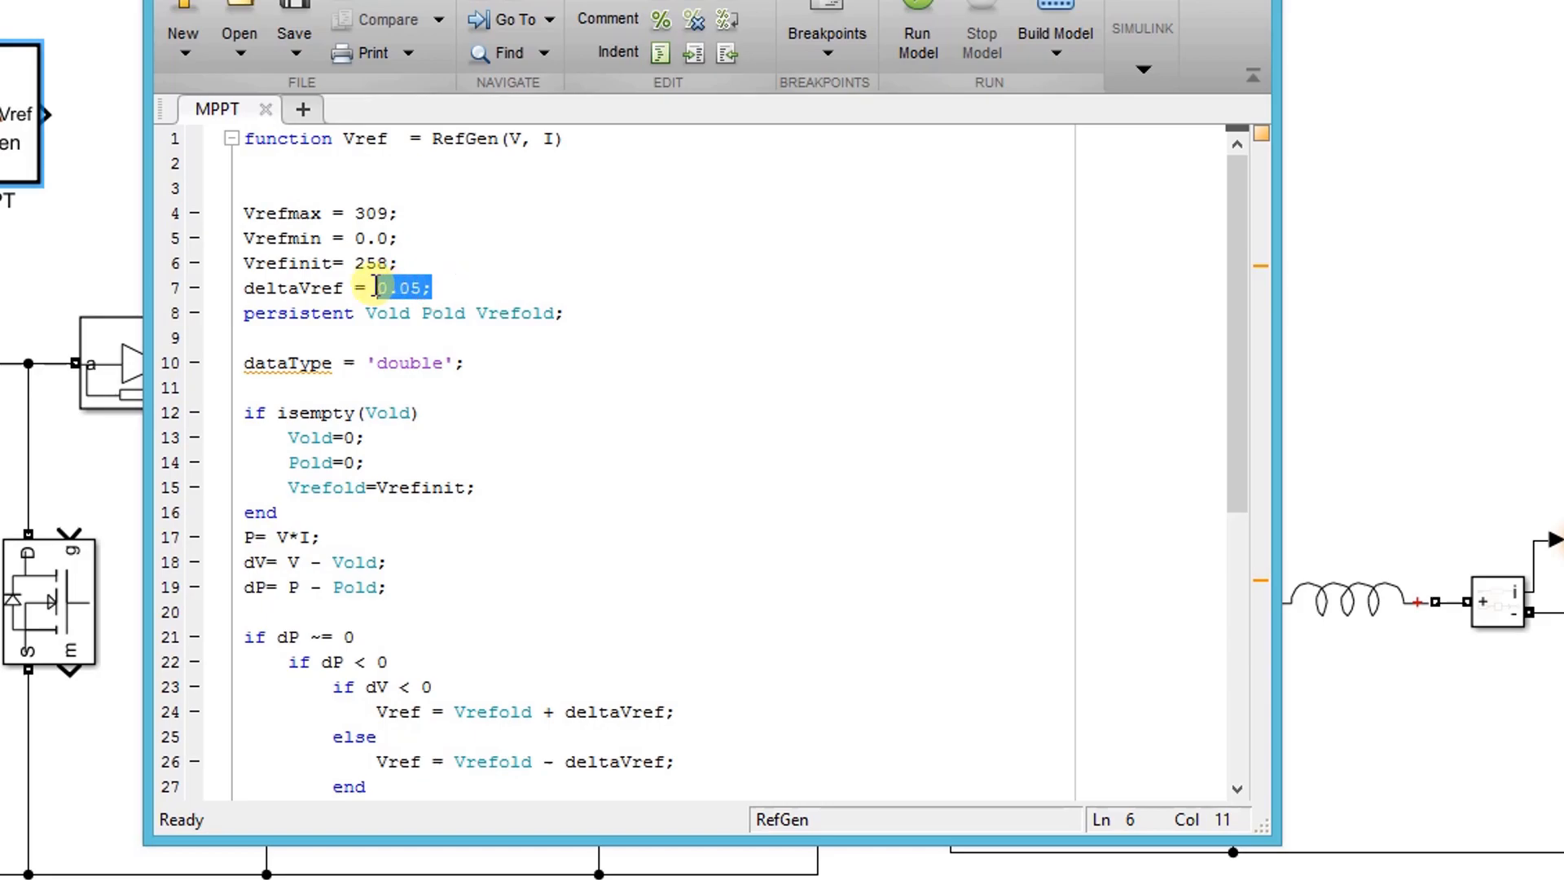
scroll(584, 318, down, 3)
scroll(584, 318, down, 4)
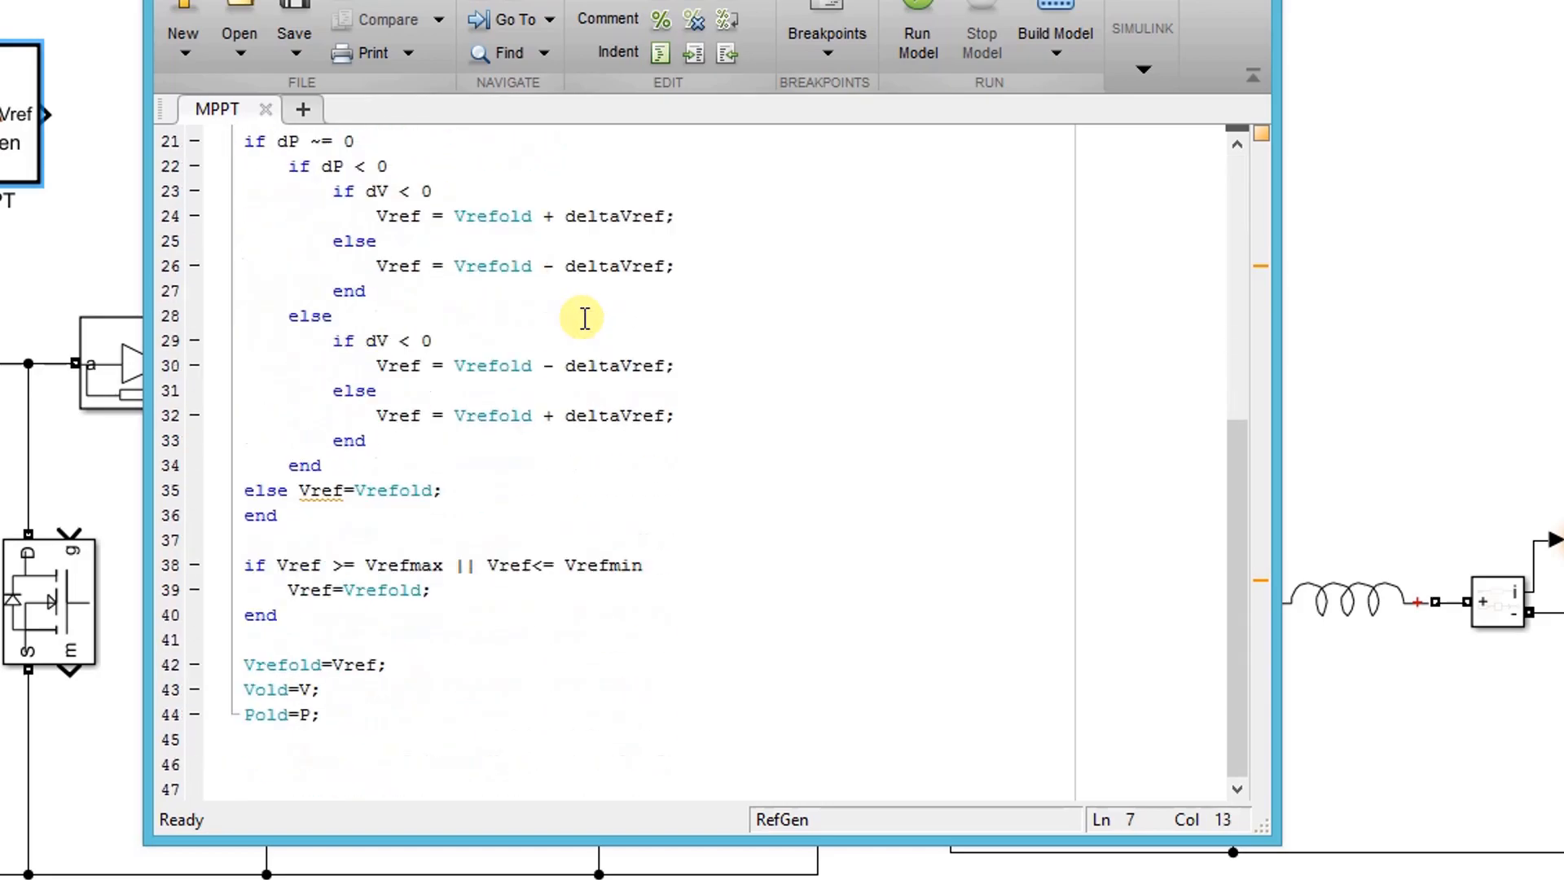
scroll(584, 318, up, 7)
scroll(584, 318, down, 3)
scroll(584, 318, down, 4)
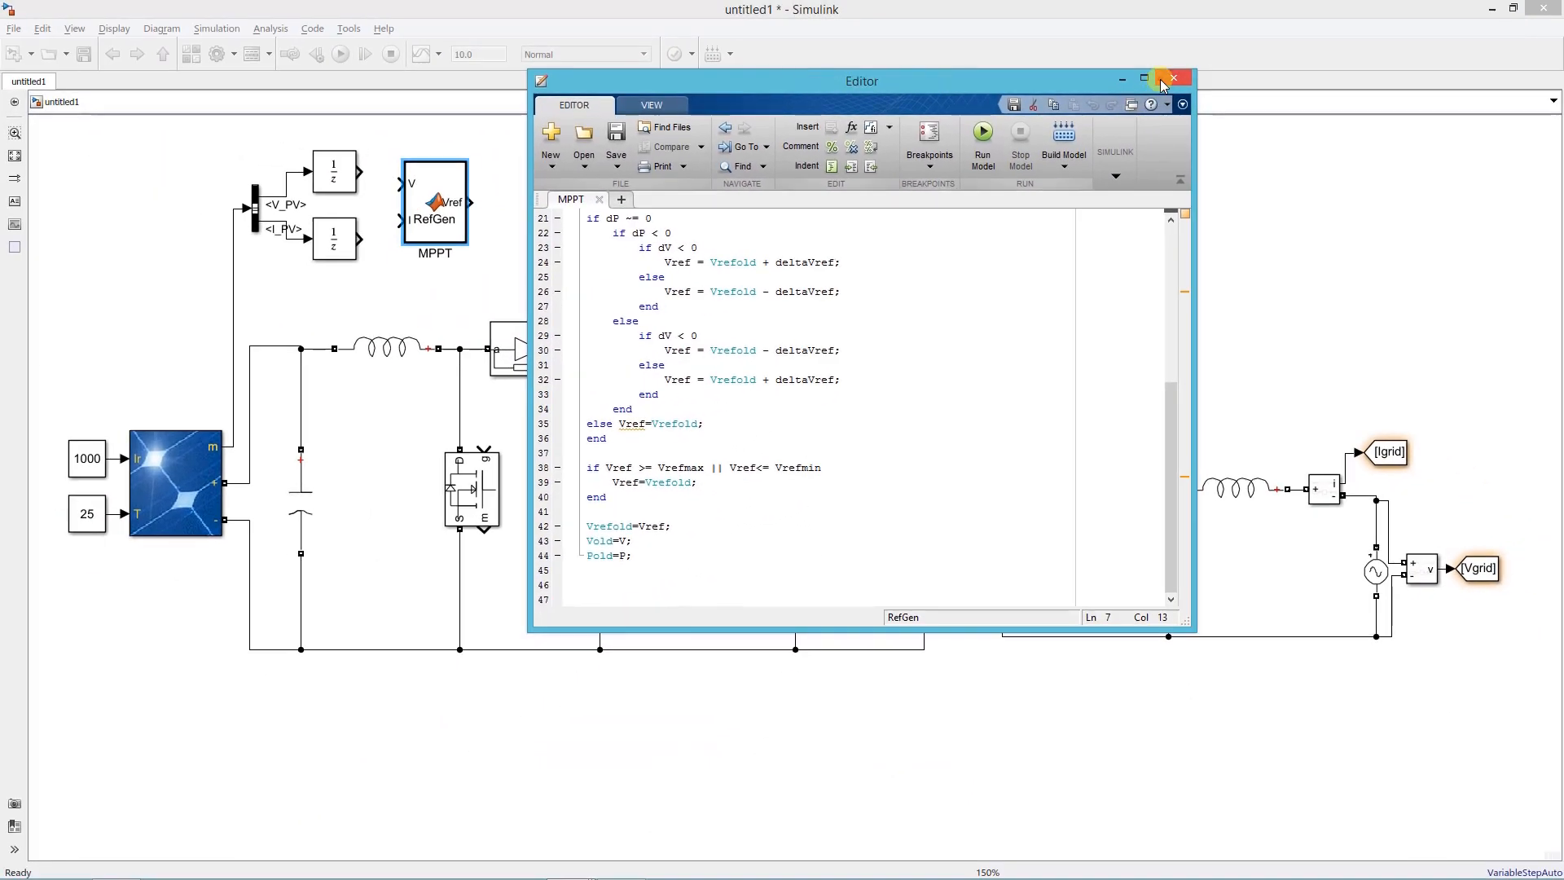
click(1162, 79)
Connect the Unit Delay outputs to the MPPT block's V and I inputs, and attach a Sum block to its Vref output
drag(362, 172, 401, 220)
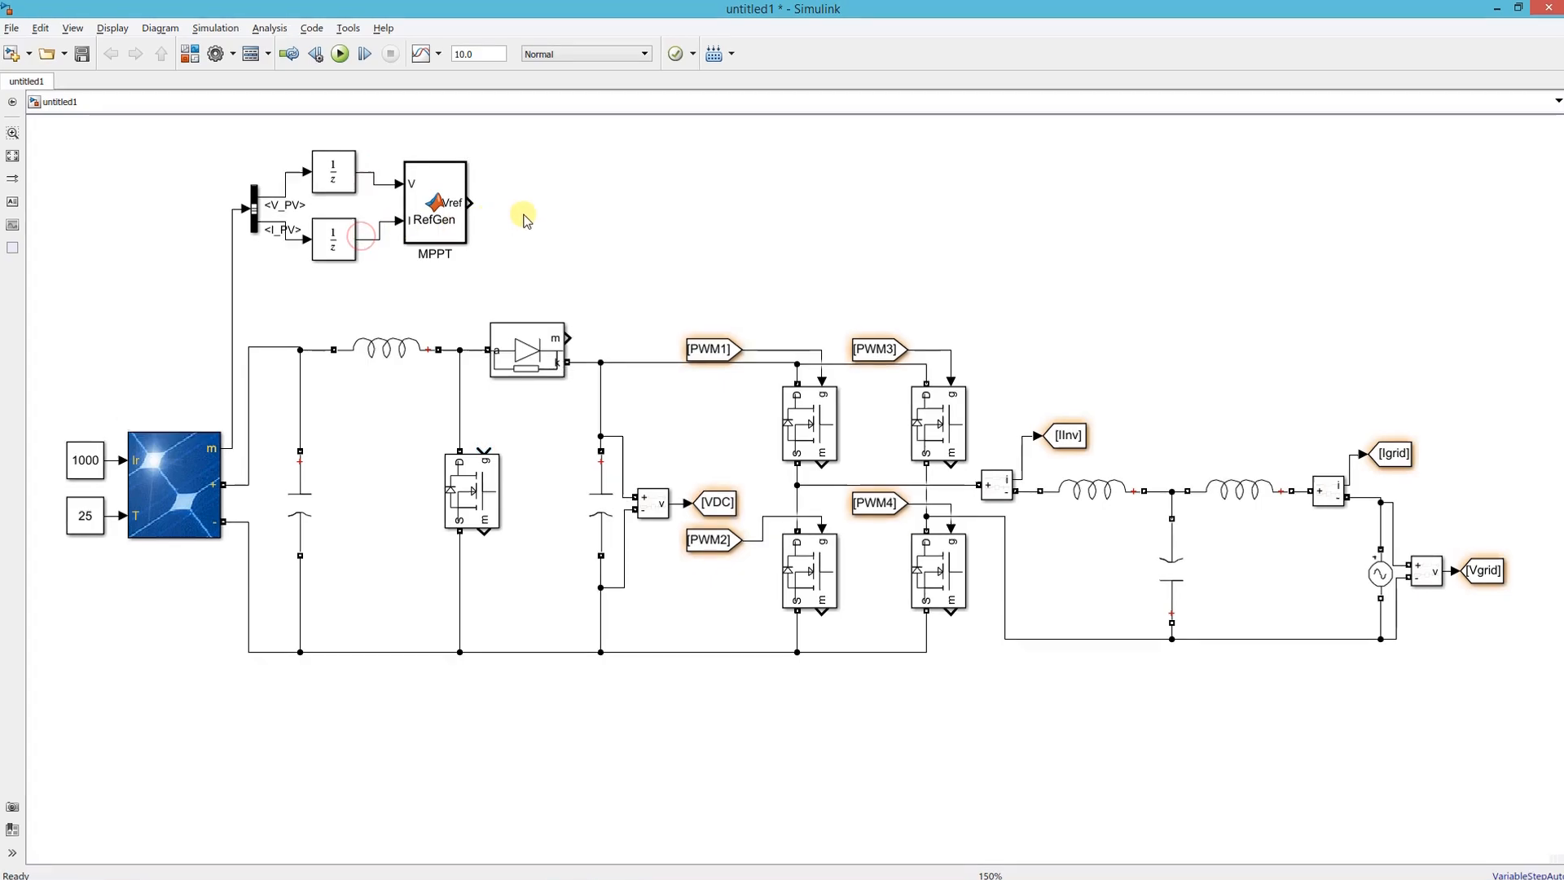
double_click(519, 205)
text(sum)
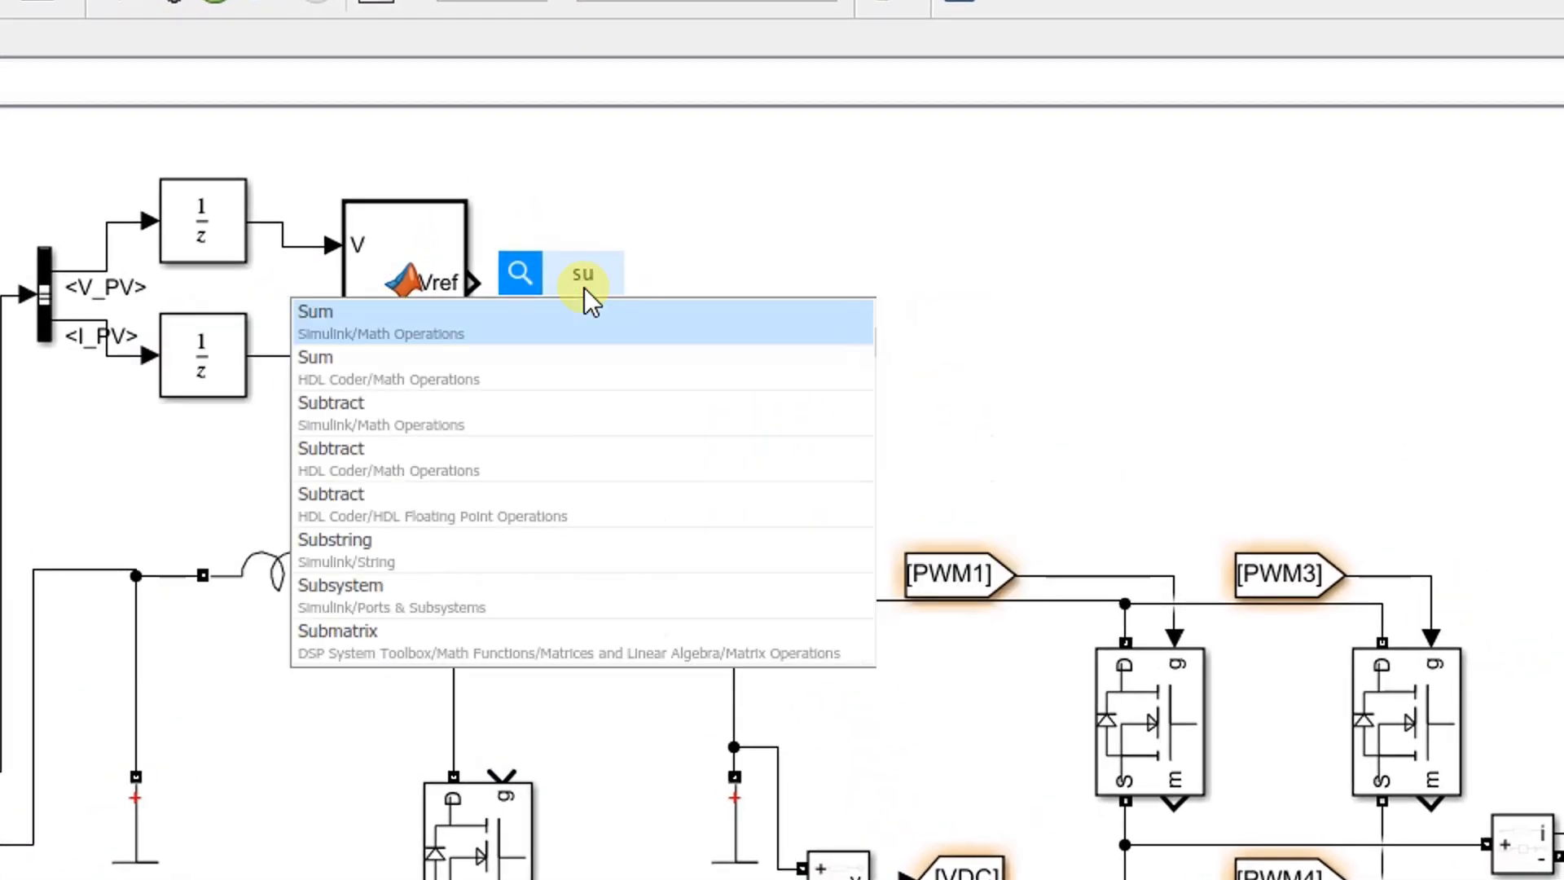
click(584, 306)
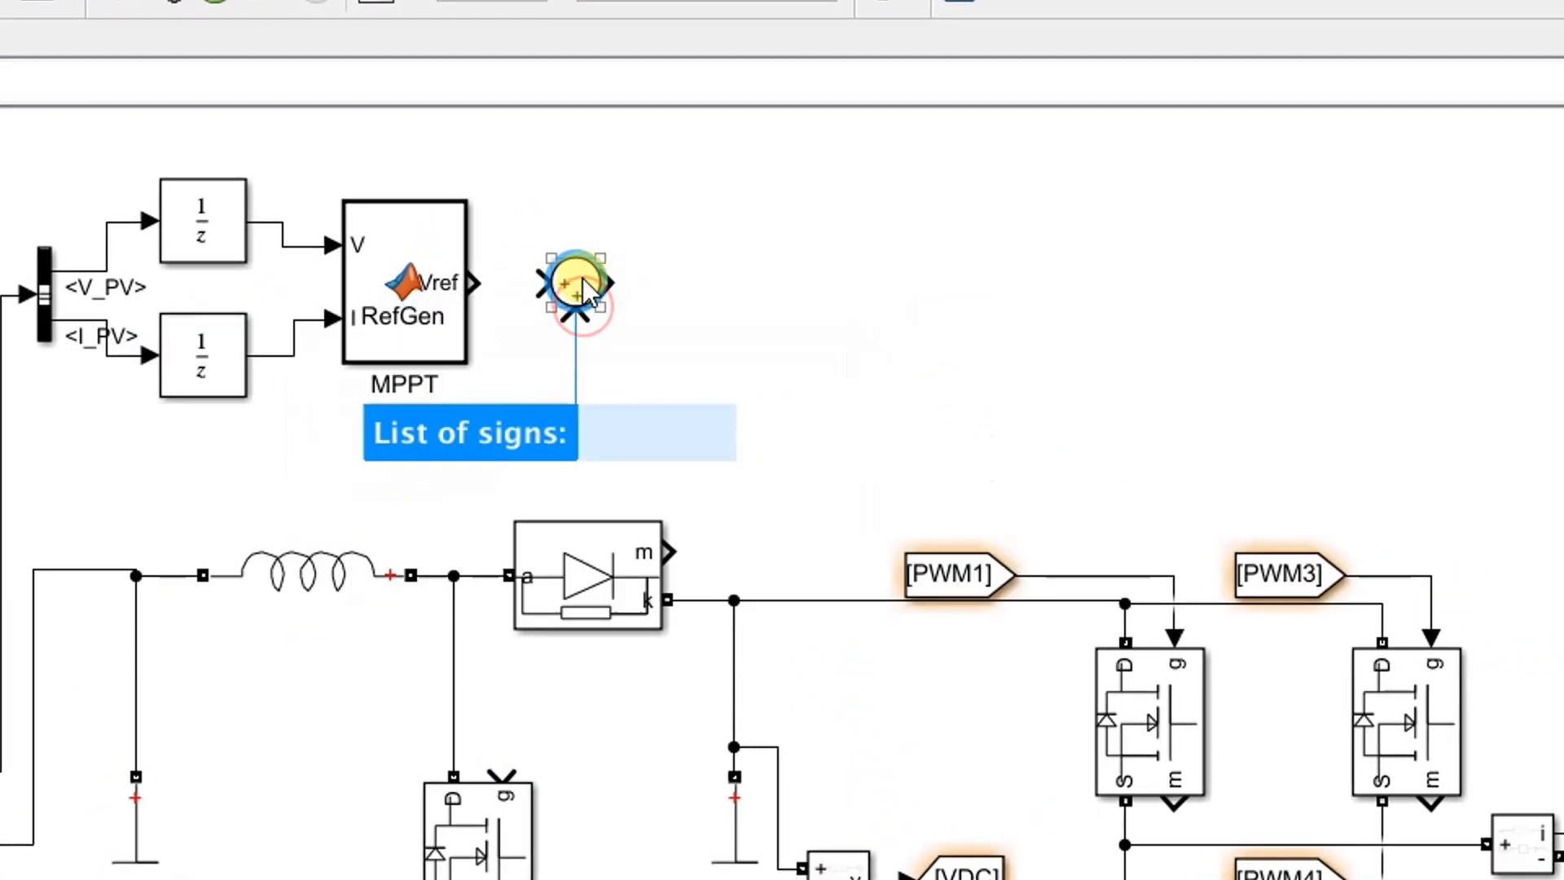
drag(583, 277, 554, 280)
Set the Sum block's list of signs to |-+ and wire the delayed V_PV signal to its plus input
double_click(554, 280)
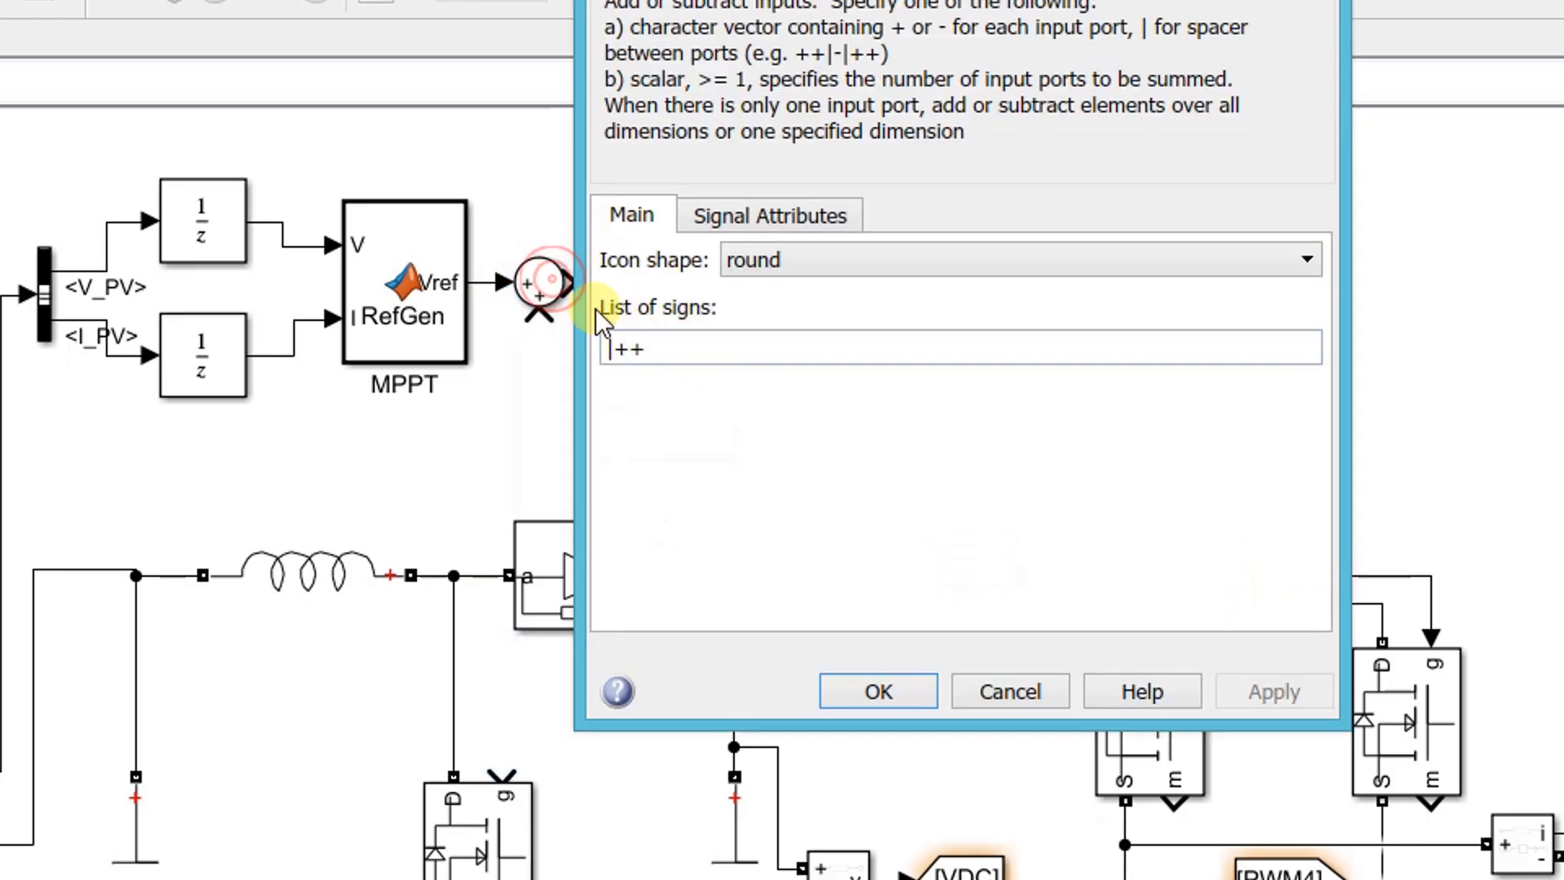
double_click(670, 354)
click(670, 354)
key(BackSpace)
key(BackSpace)
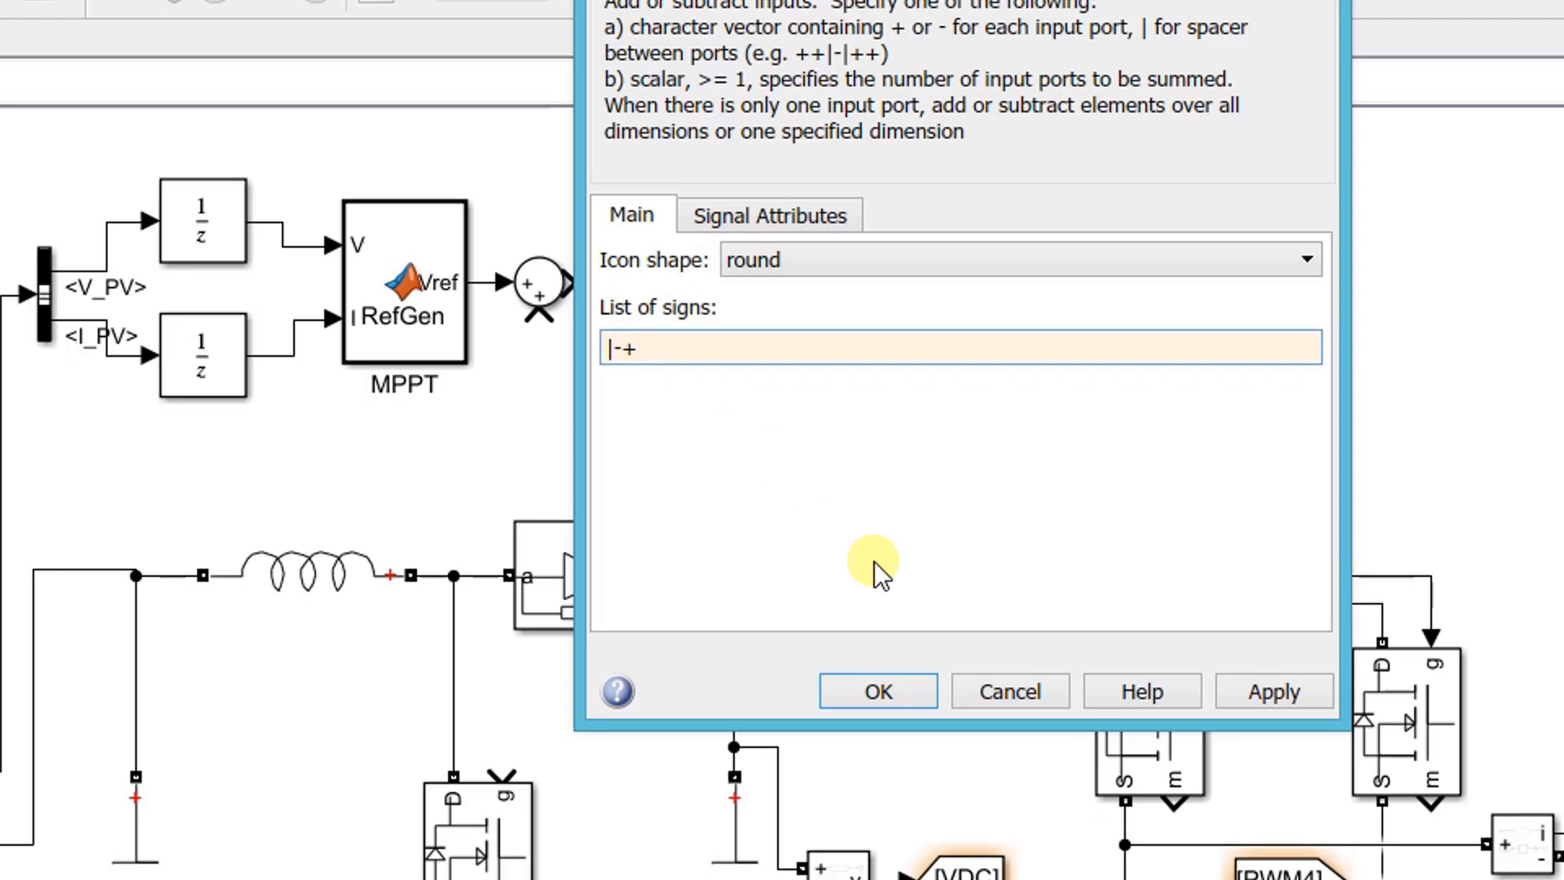
click(908, 690)
mouse_move(533, 330)
mouse_down()
mouse_move(297, 272)
mouse_move(283, 248)
mouse_up()
Add a Simulink/Continuous PID Controller block after the Sum block and connect it to the Sum output
double_click(696, 319)
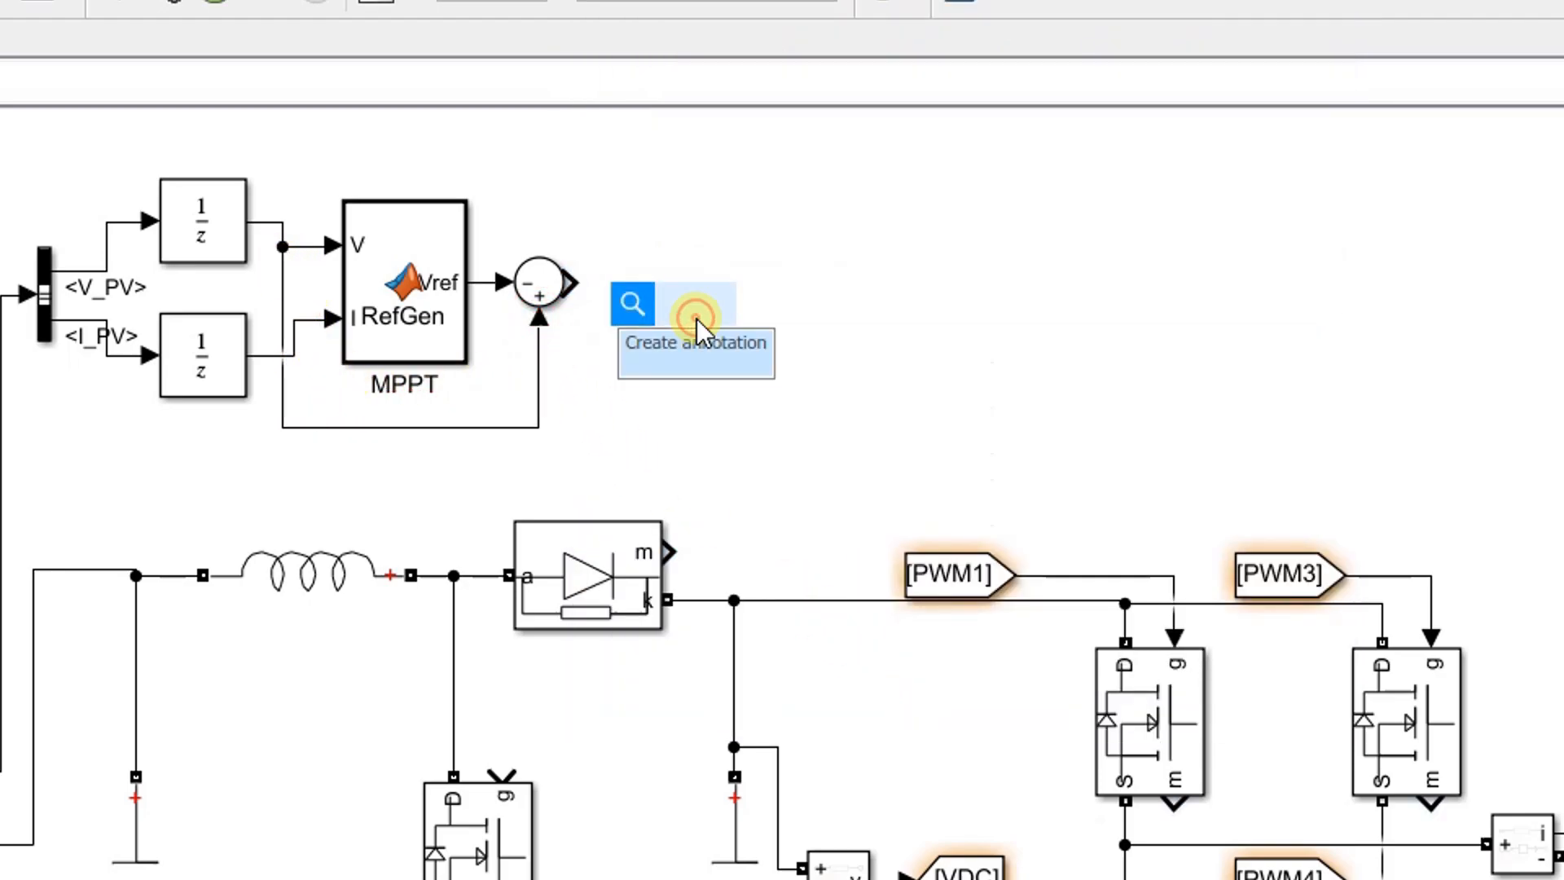
text(pid controller)
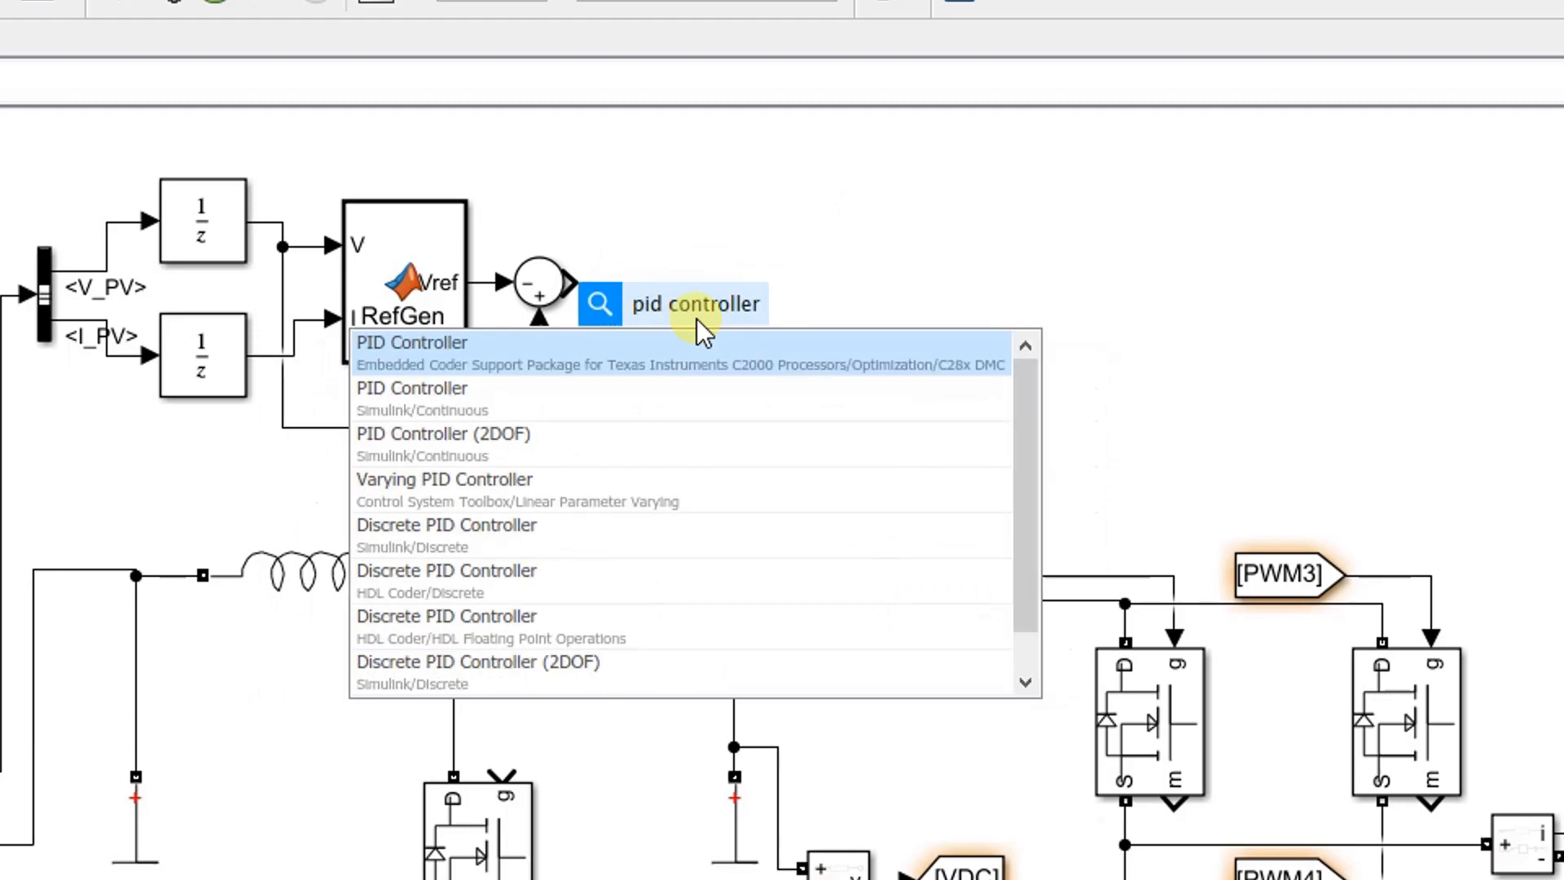
click(579, 403)
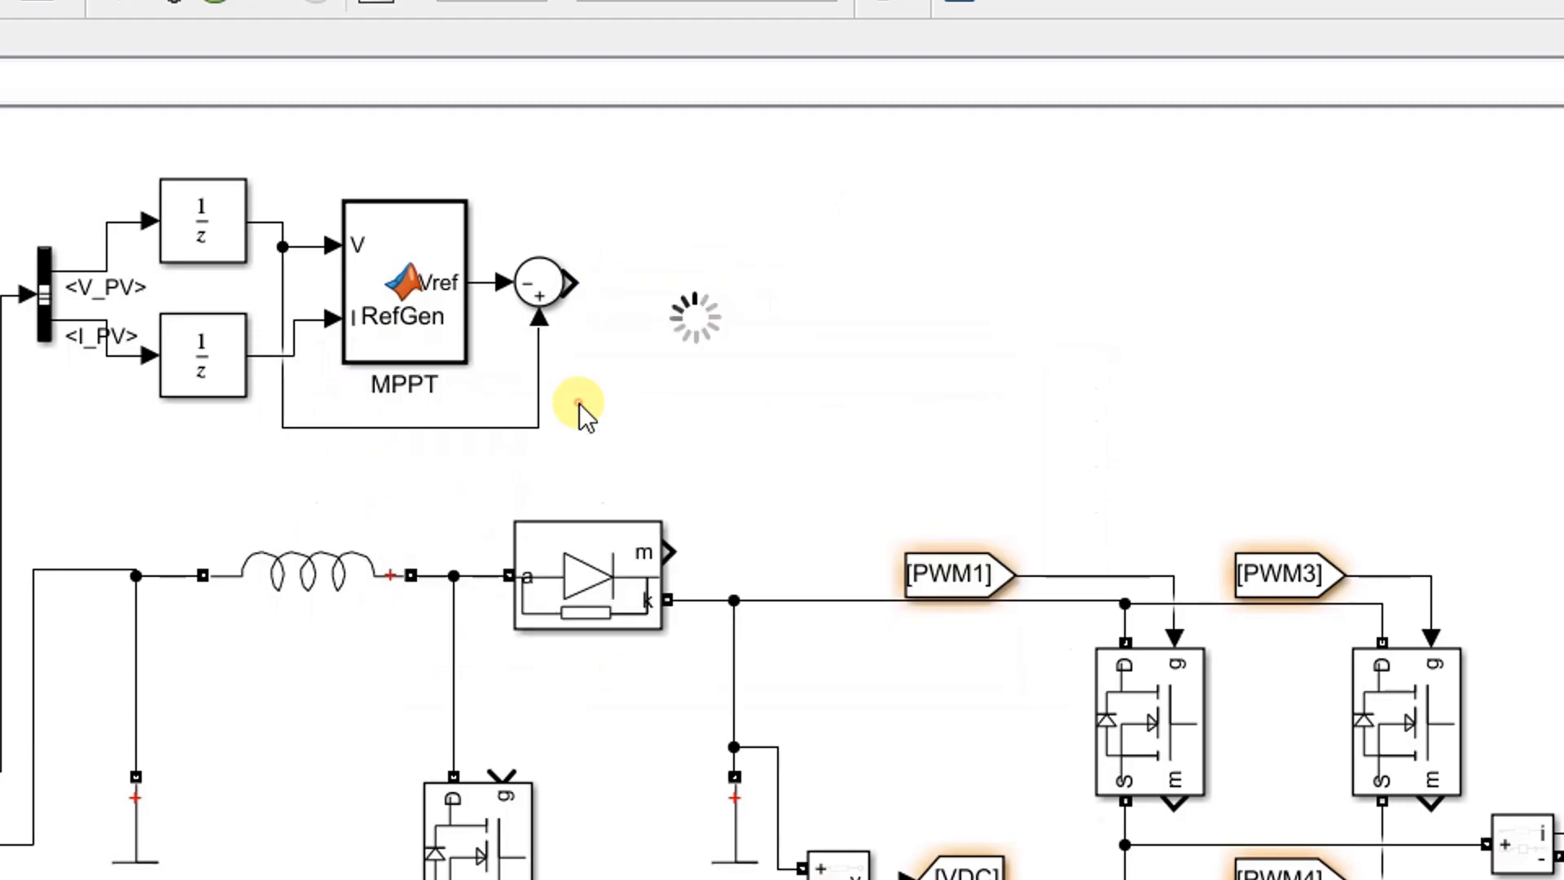
drag(691, 309, 676, 279)
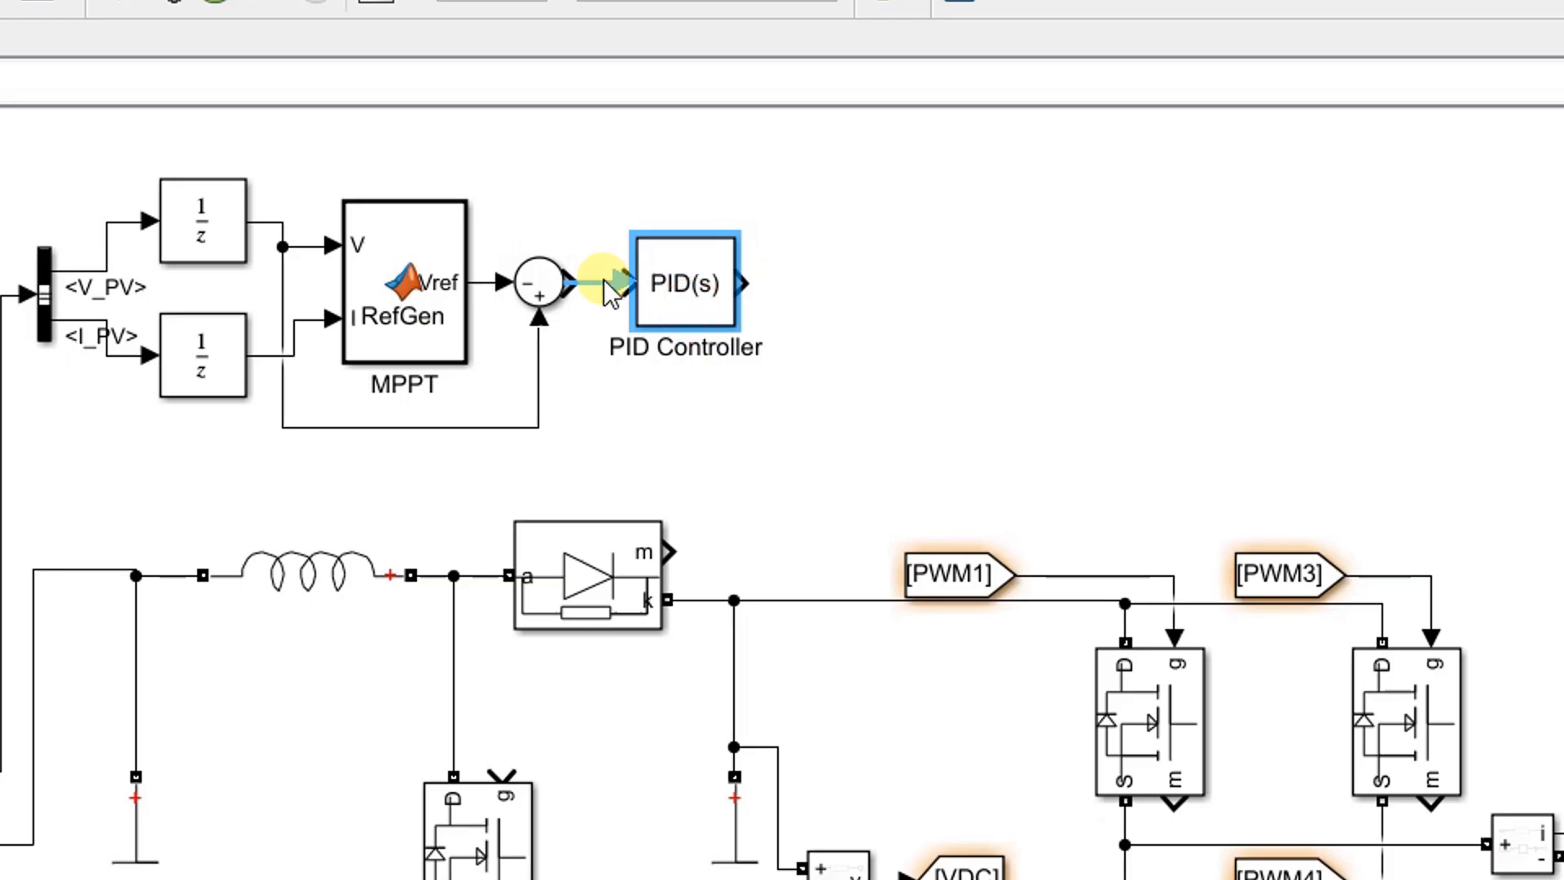
Set the PID Controller to type PI with proportional gain 0.0075 and integral gain 0.0075, and nudge it closer to the Sum block
double_click(703, 285)
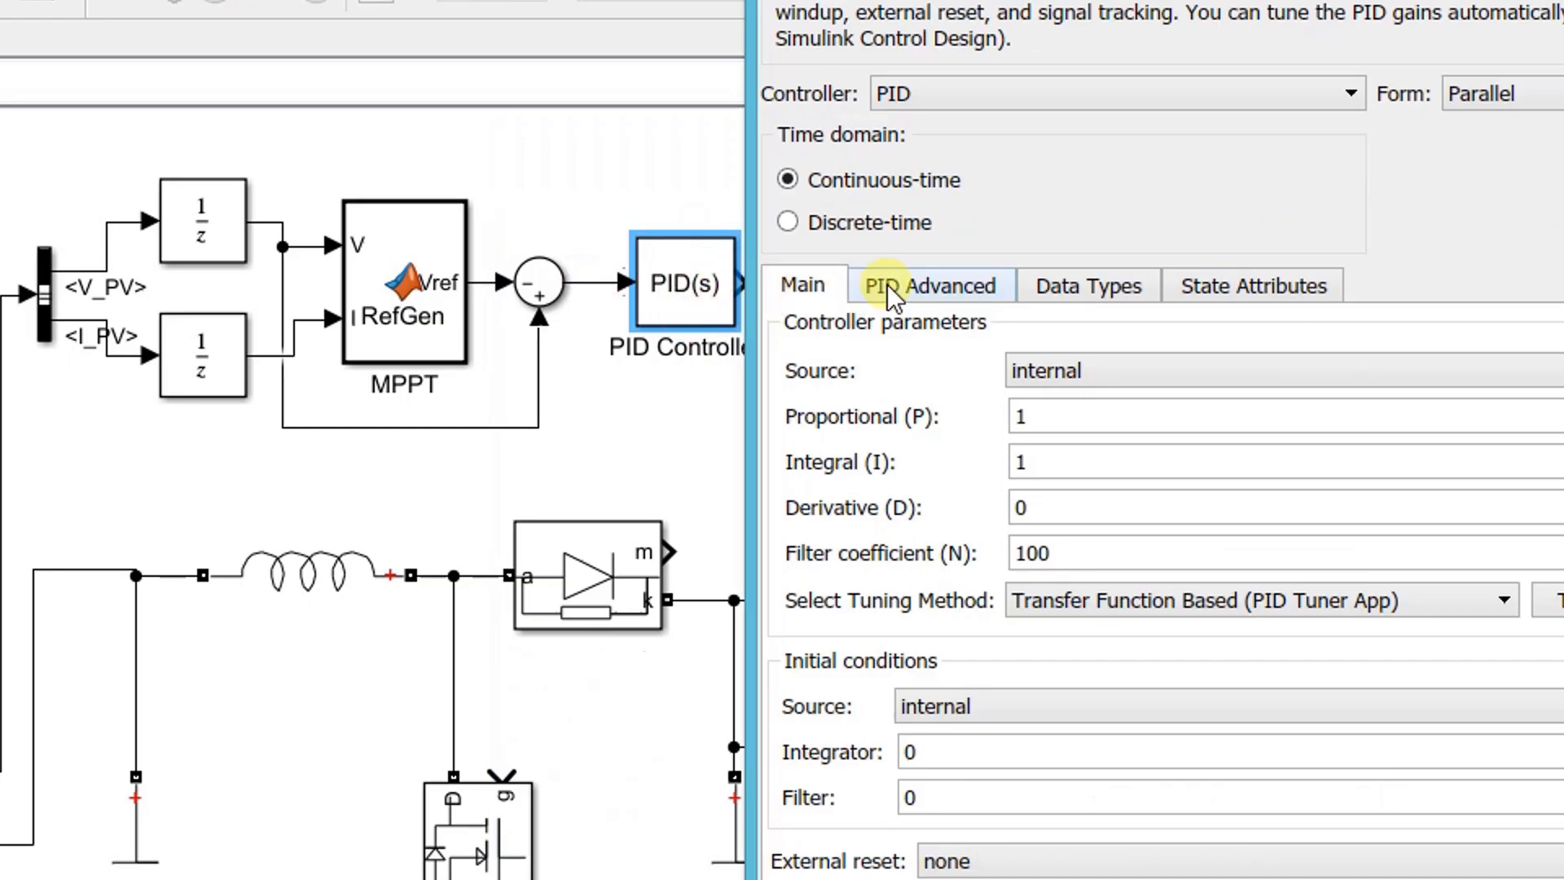
click(902, 96)
click(902, 148)
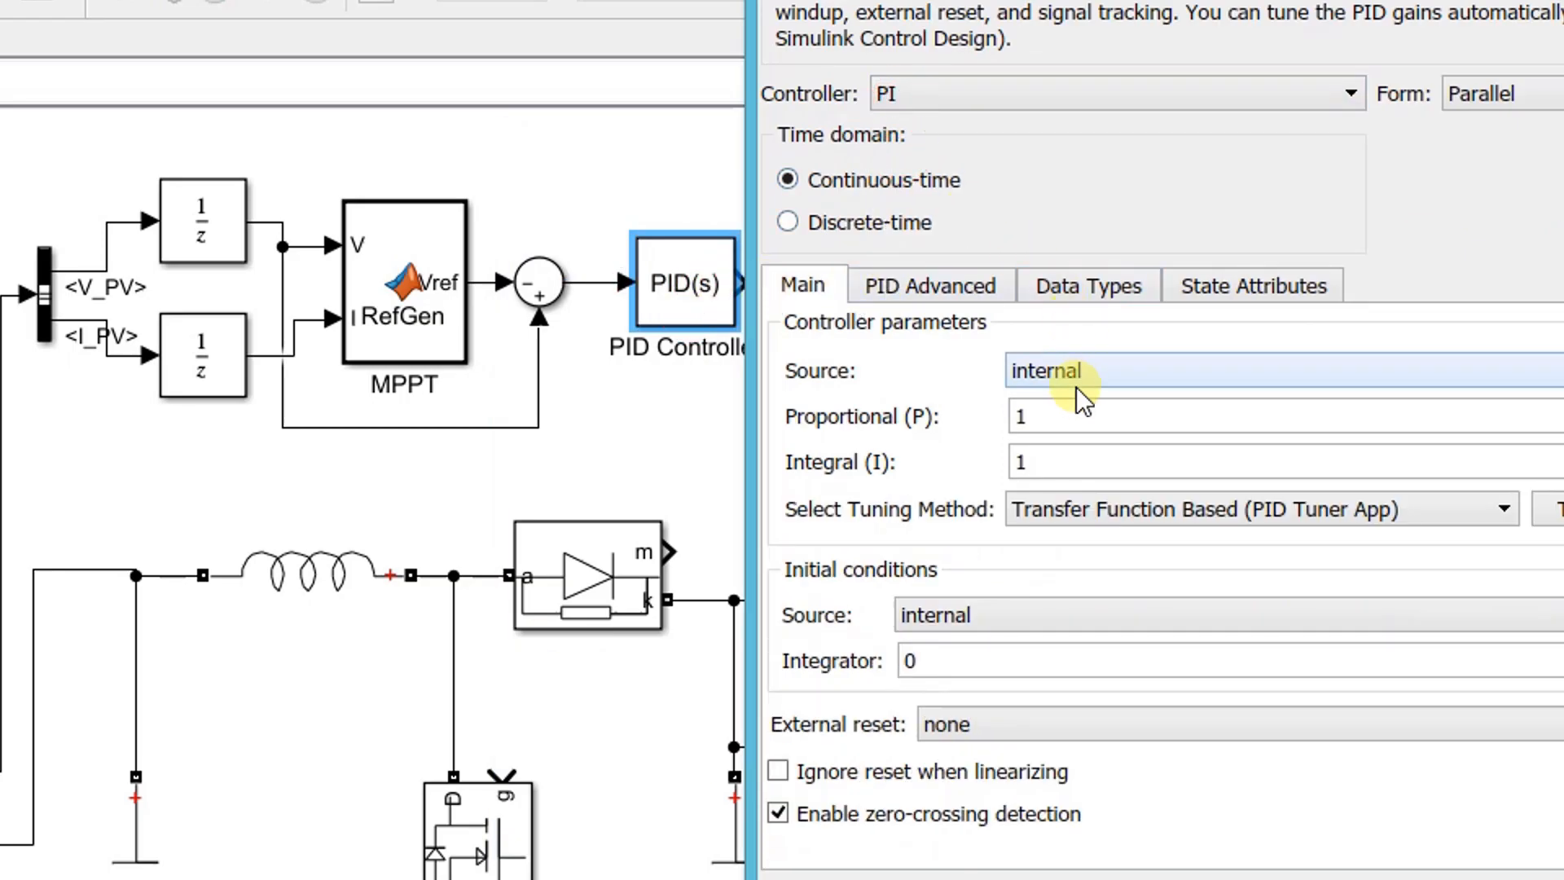
double_click(1079, 416)
text(0.0075)
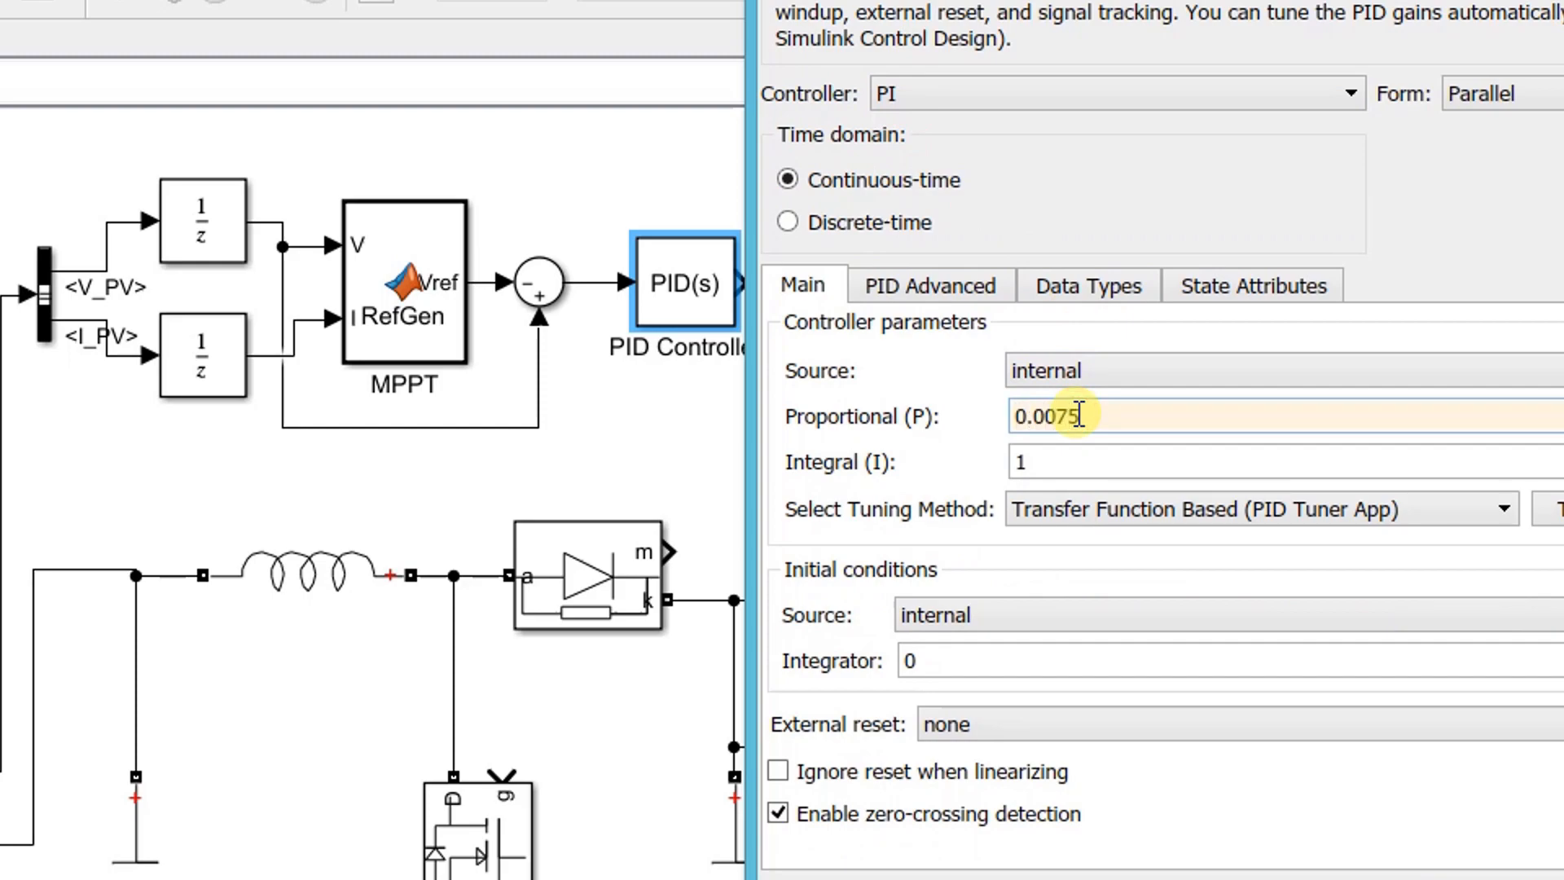
double_click(1072, 466)
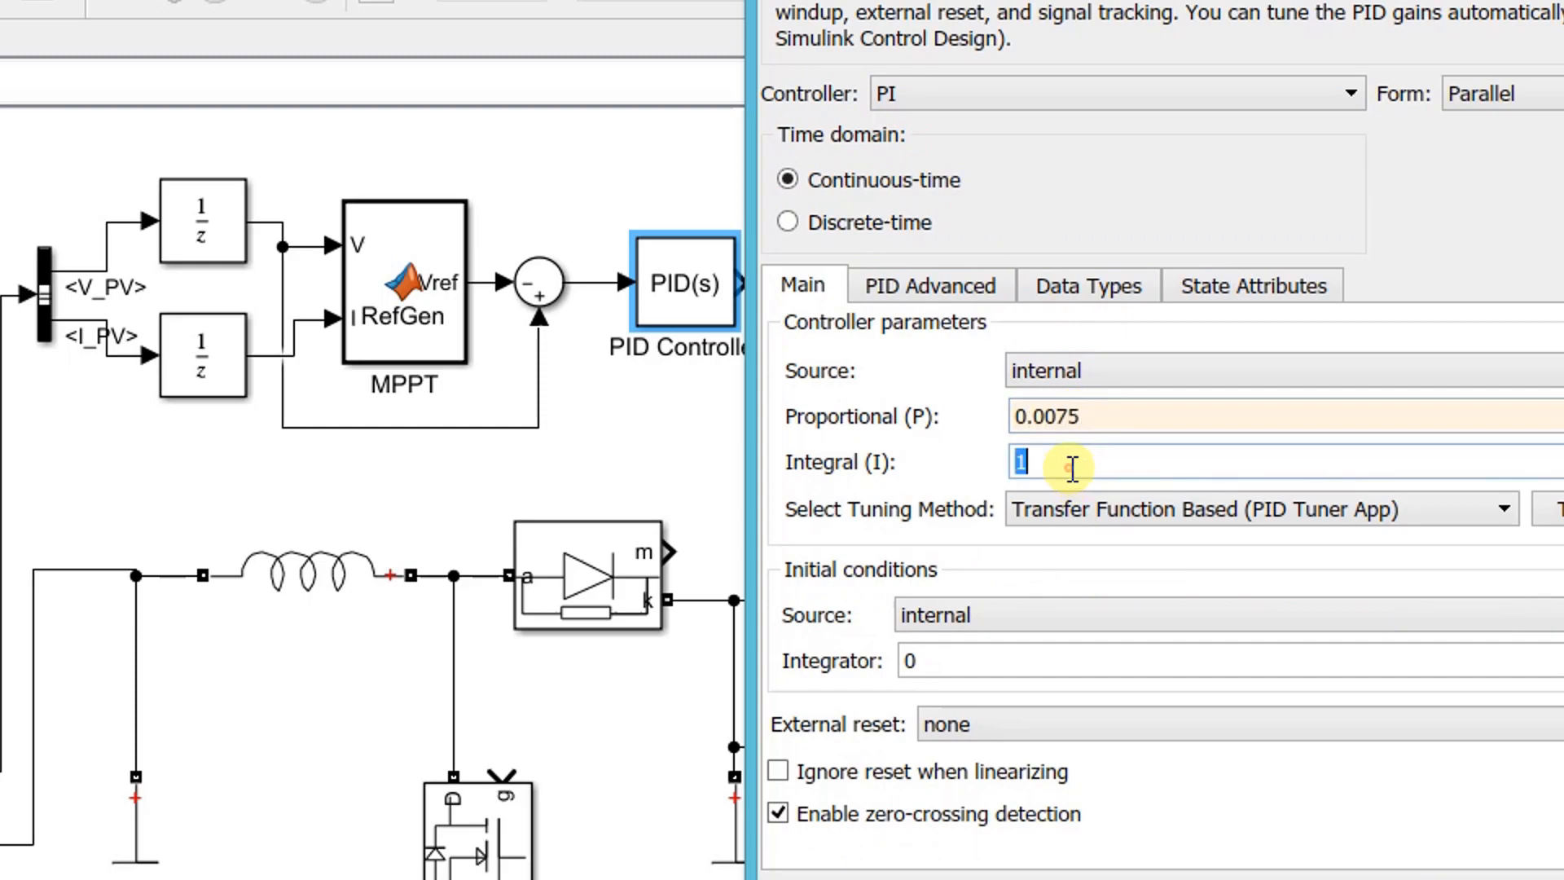
text(0.0075)
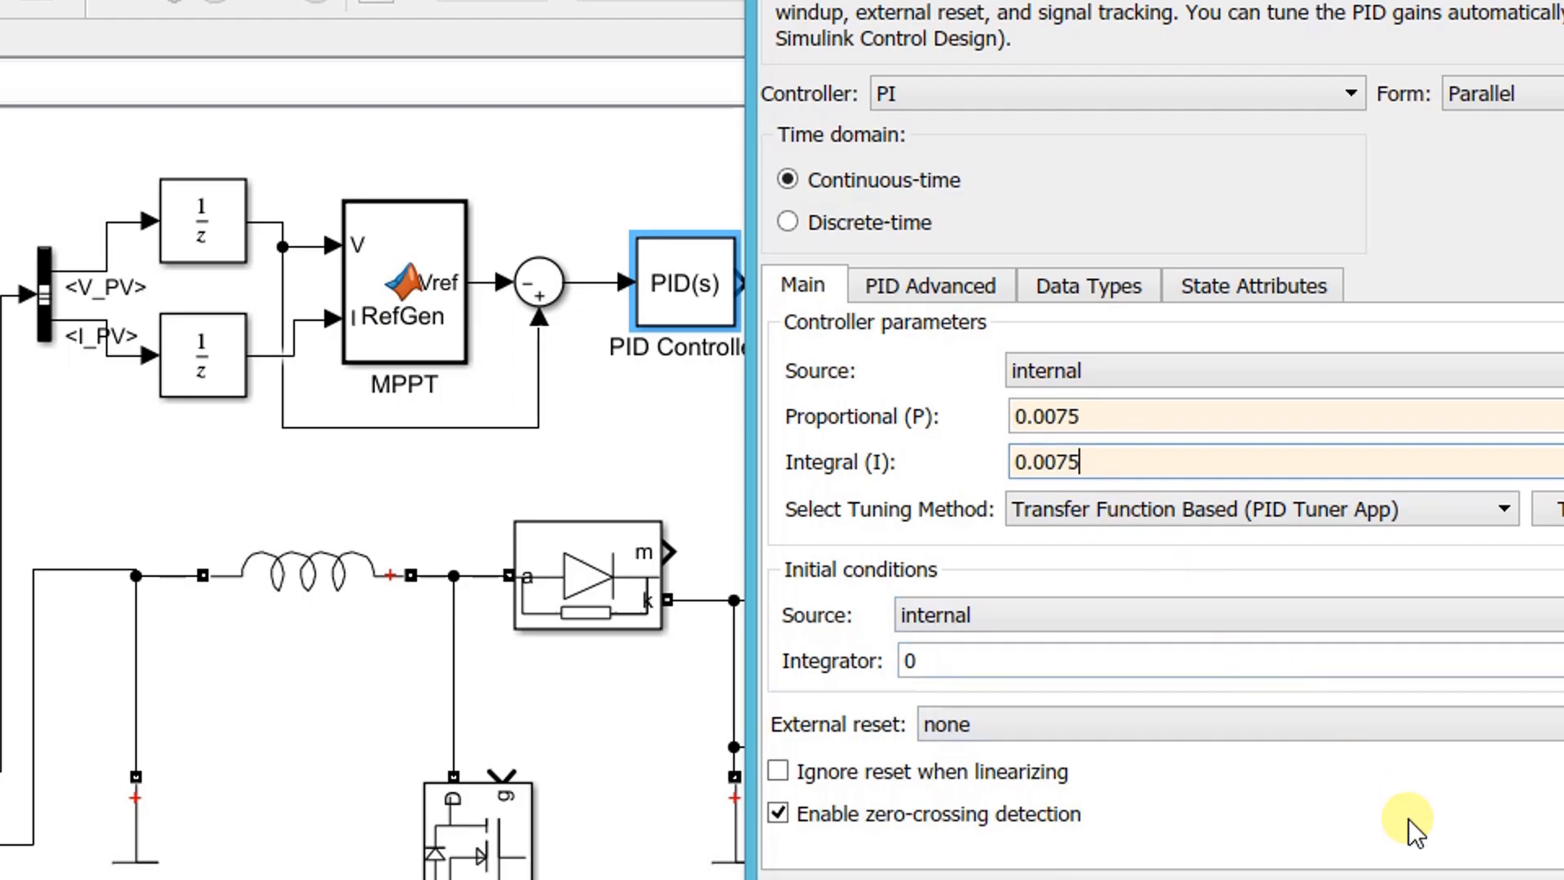
click(1463, 879)
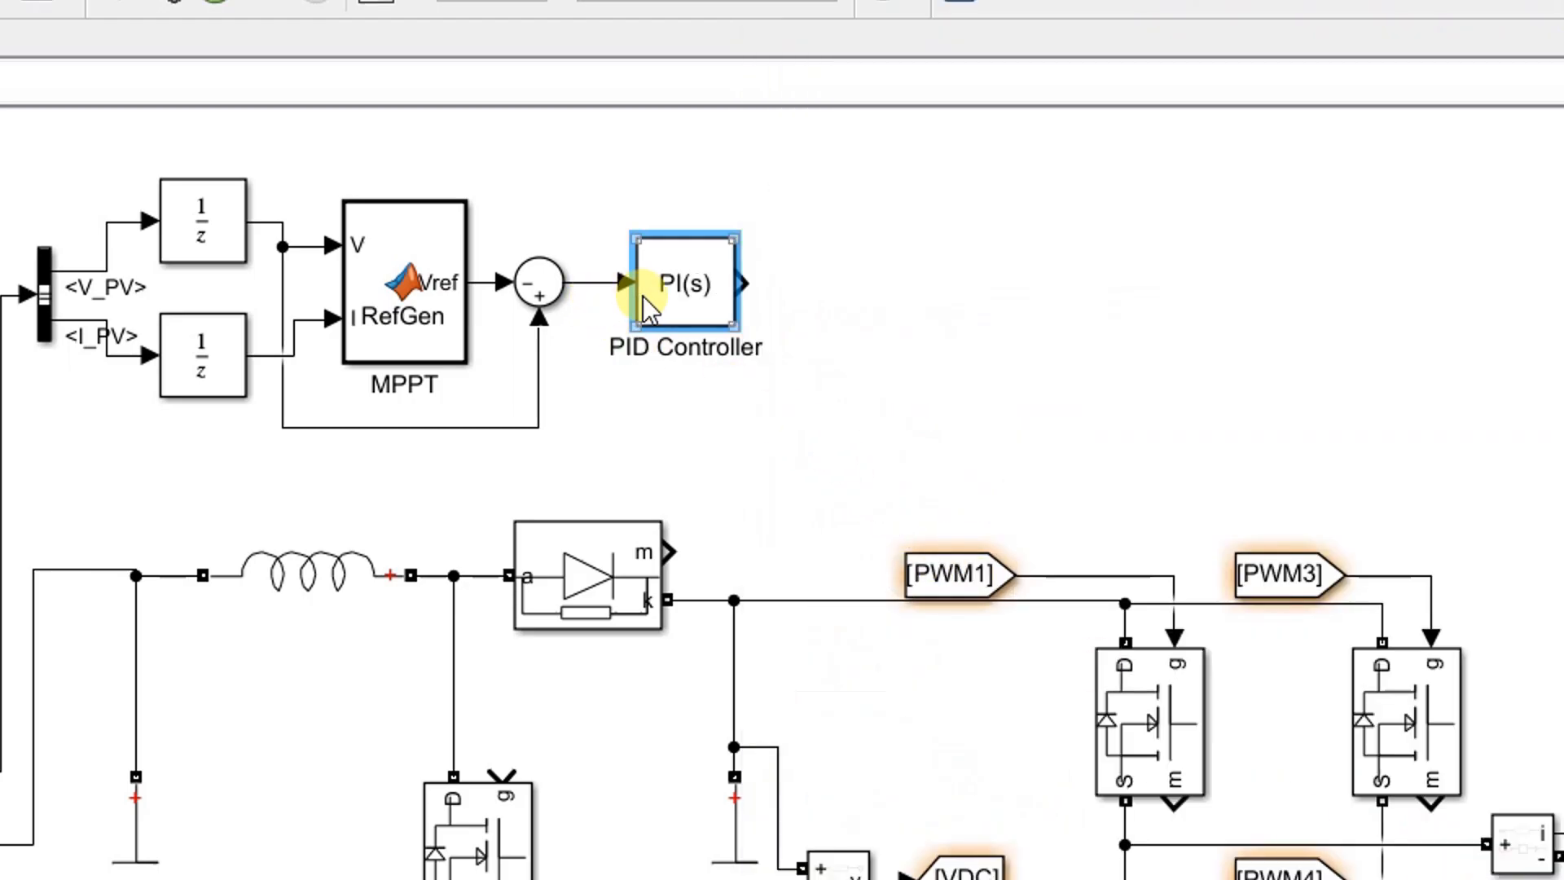
drag(660, 295, 651, 295)
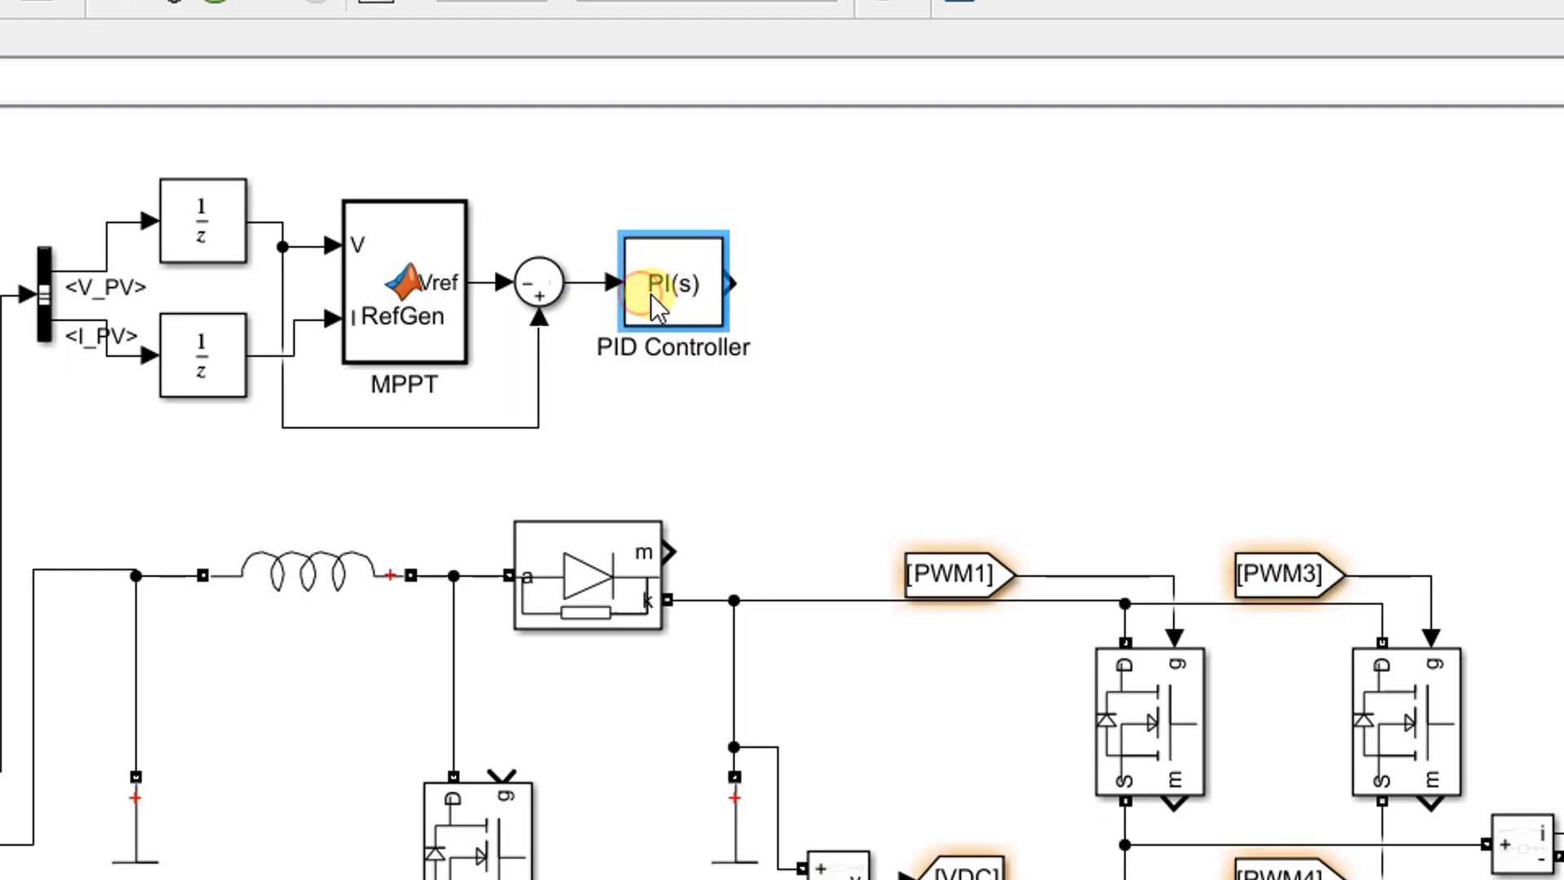
Add a Relational Operator block beside the PI controller and set its operator to >=
double_click(834, 295)
text(relationa)
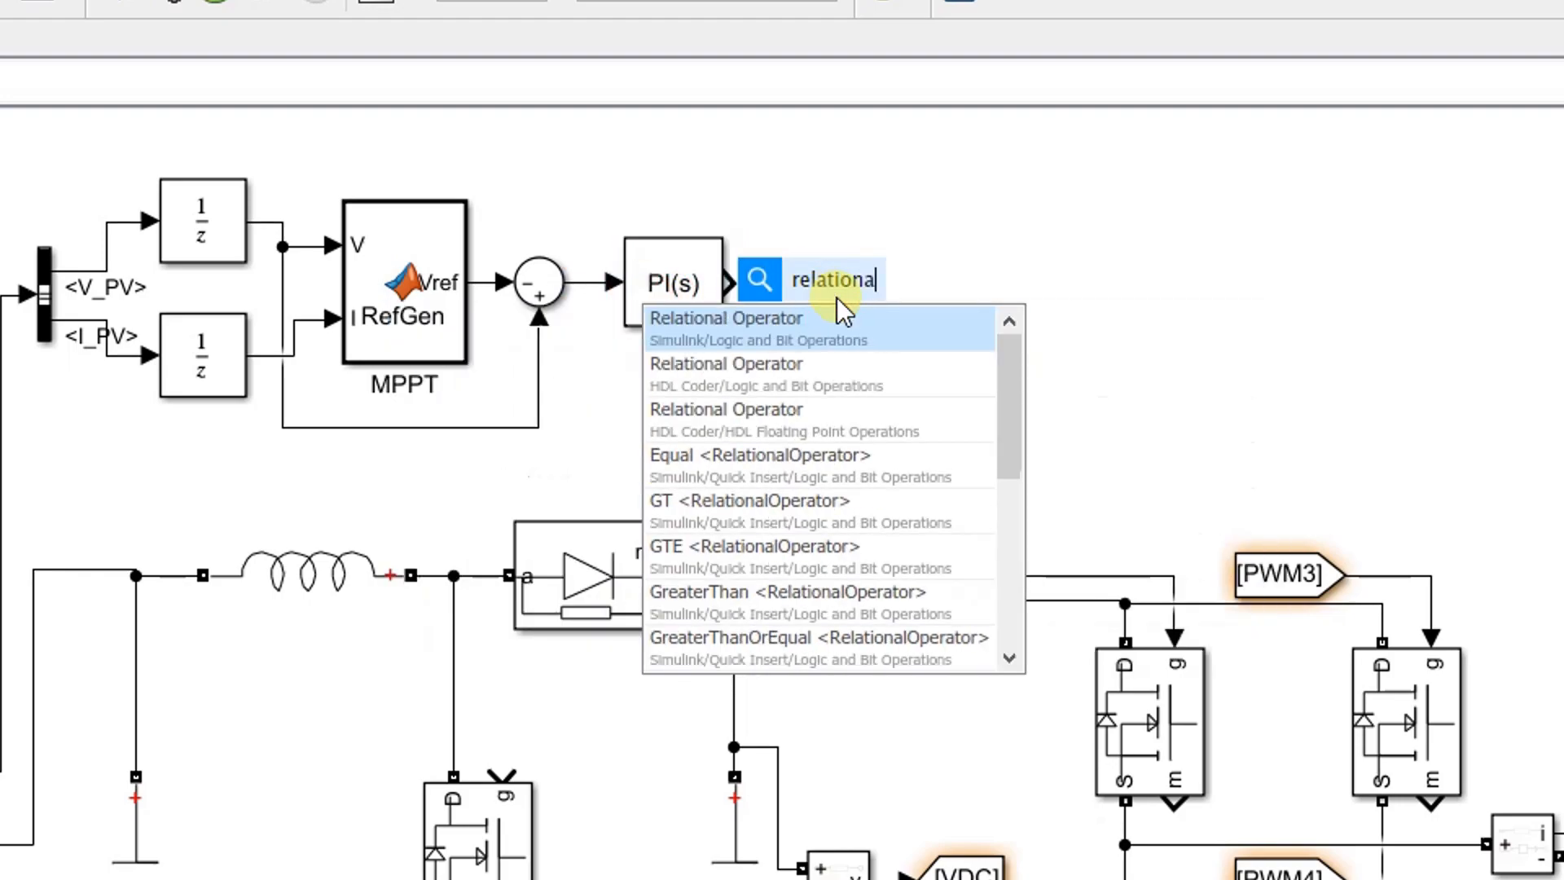
key(Return)
double_click(847, 307)
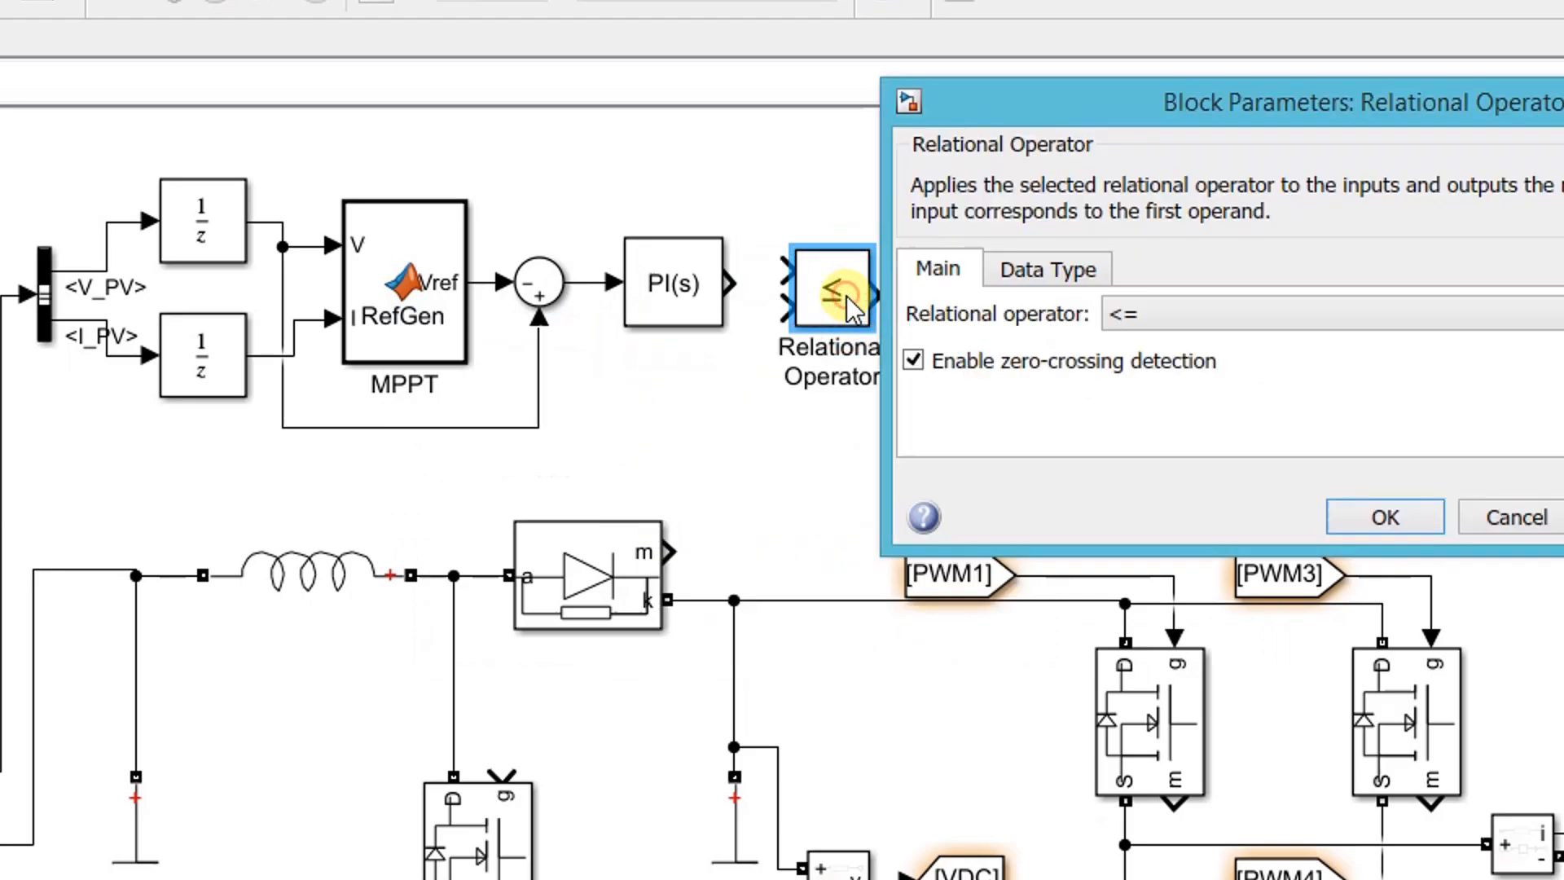
click(1199, 310)
click(1186, 448)
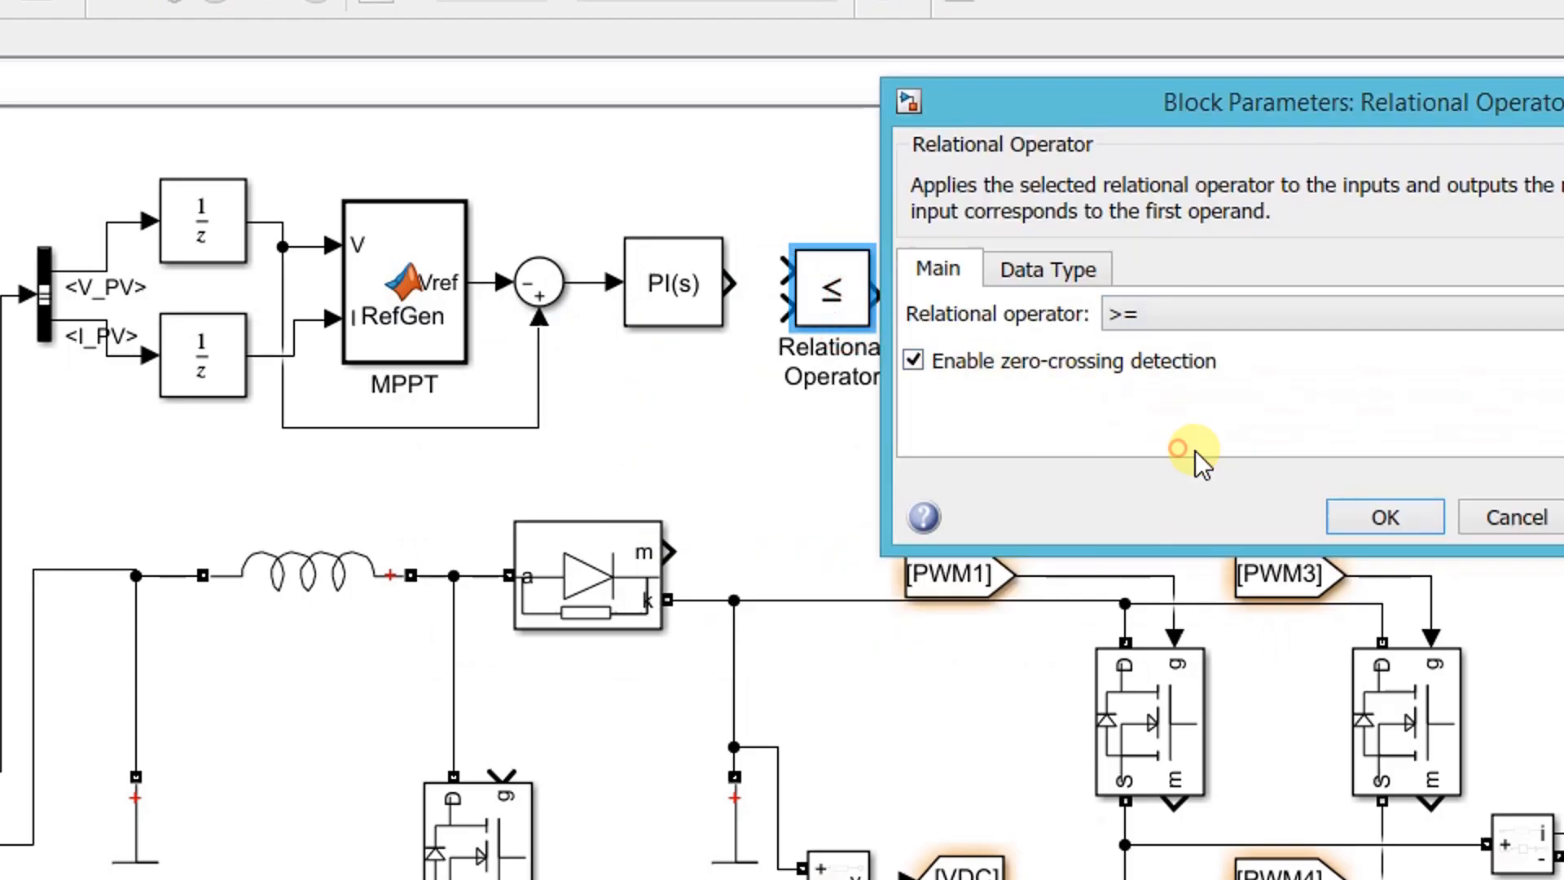
click(1338, 507)
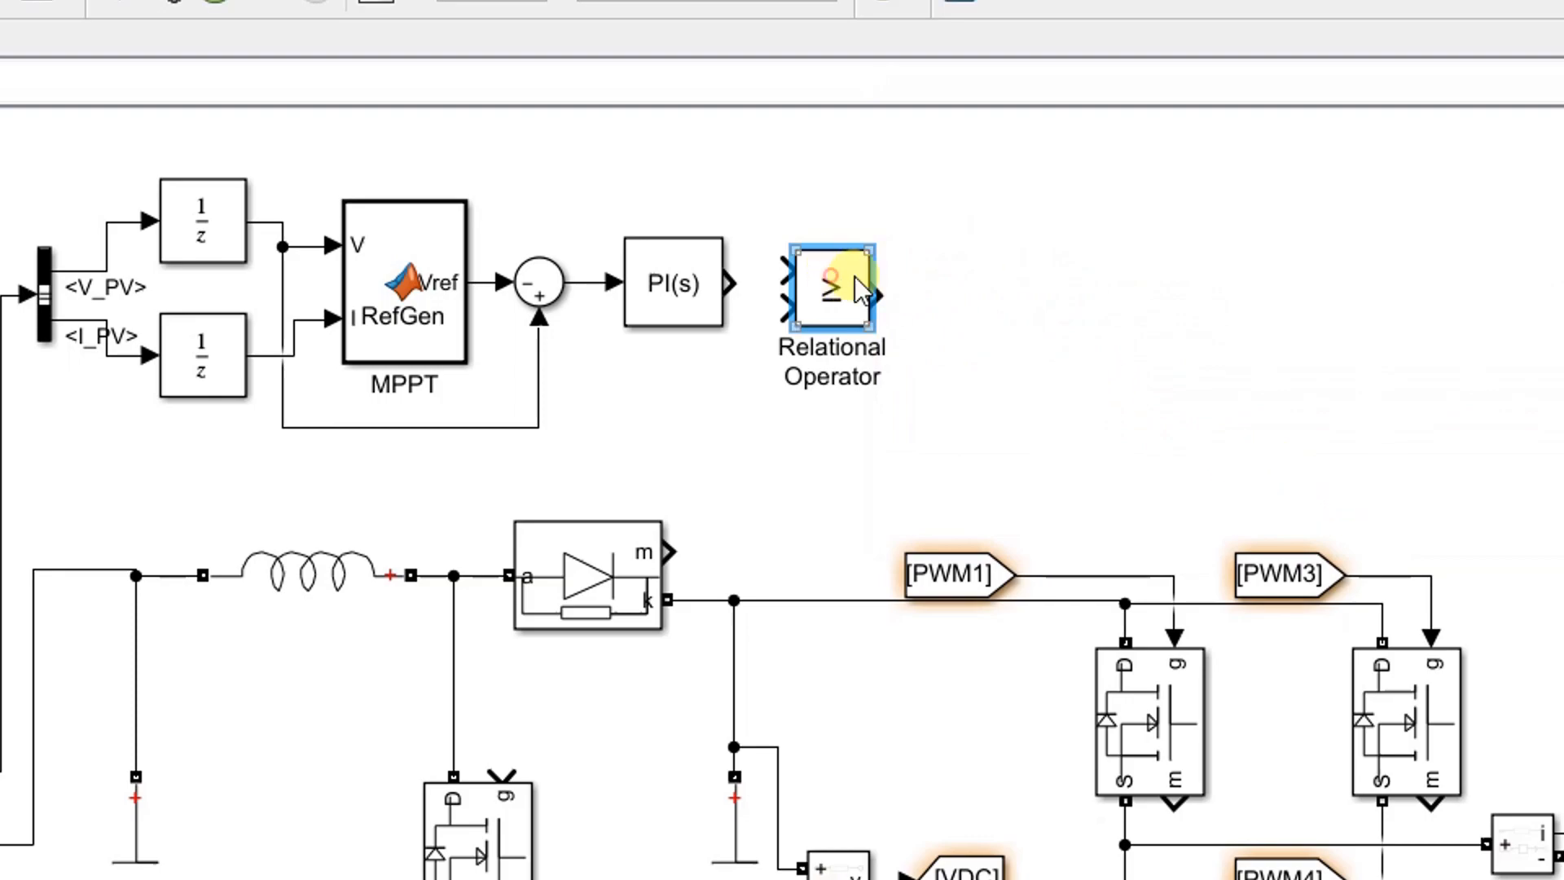
Wire the PI output to the Relational Operator's first input and its output to the boost MOSFET's gate, routed clear of the diode
drag(853, 277, 898, 277)
click(802, 283)
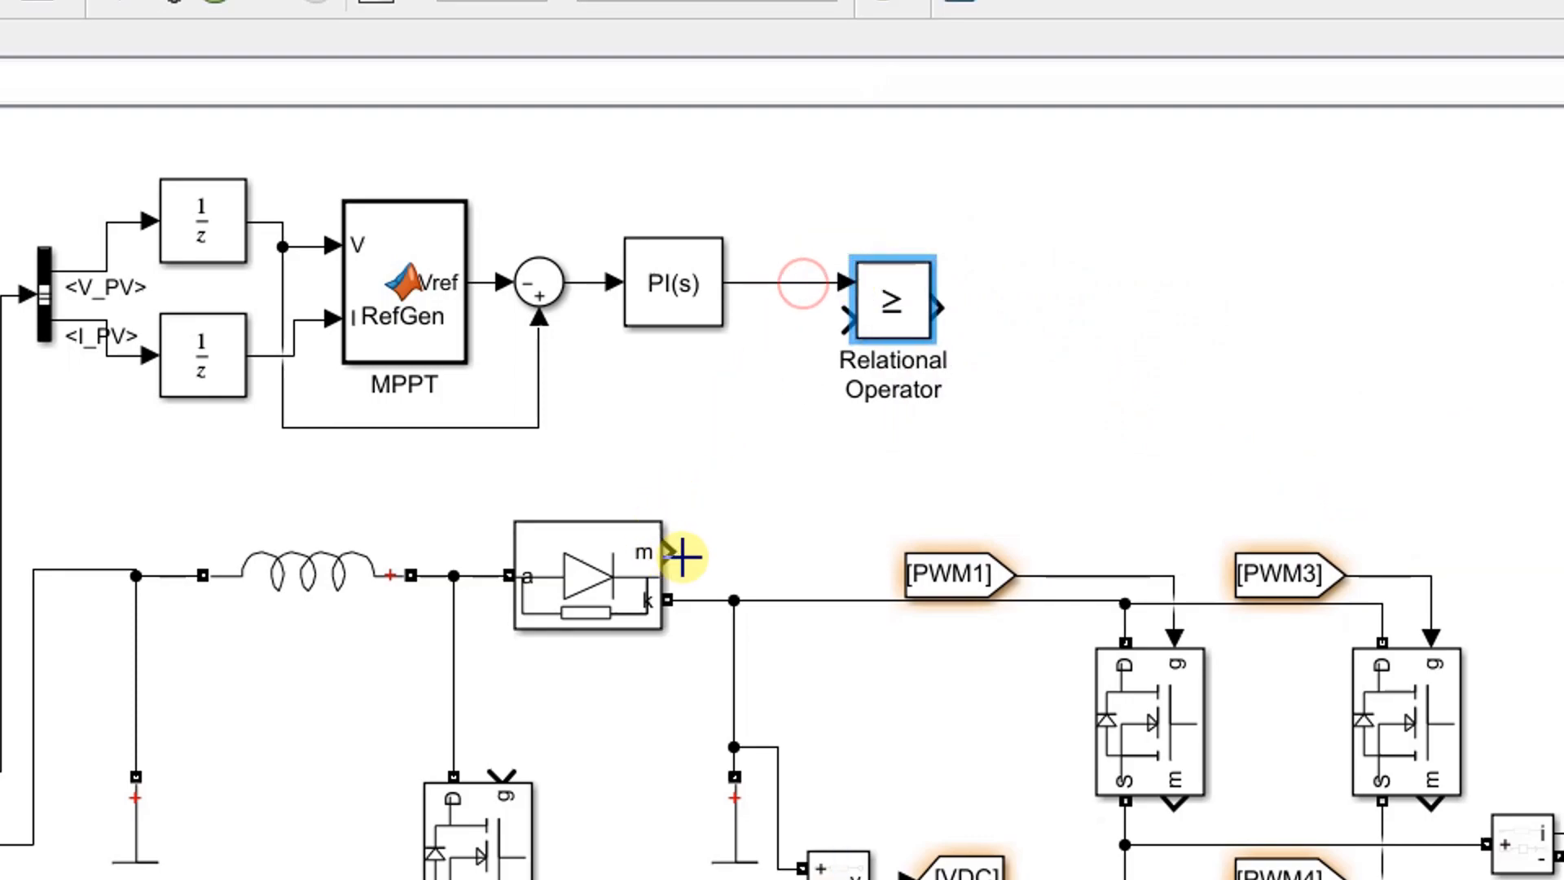
drag(503, 772, 942, 306)
drag(1048, 471, 704, 480)
drag(770, 340, 771, 510)
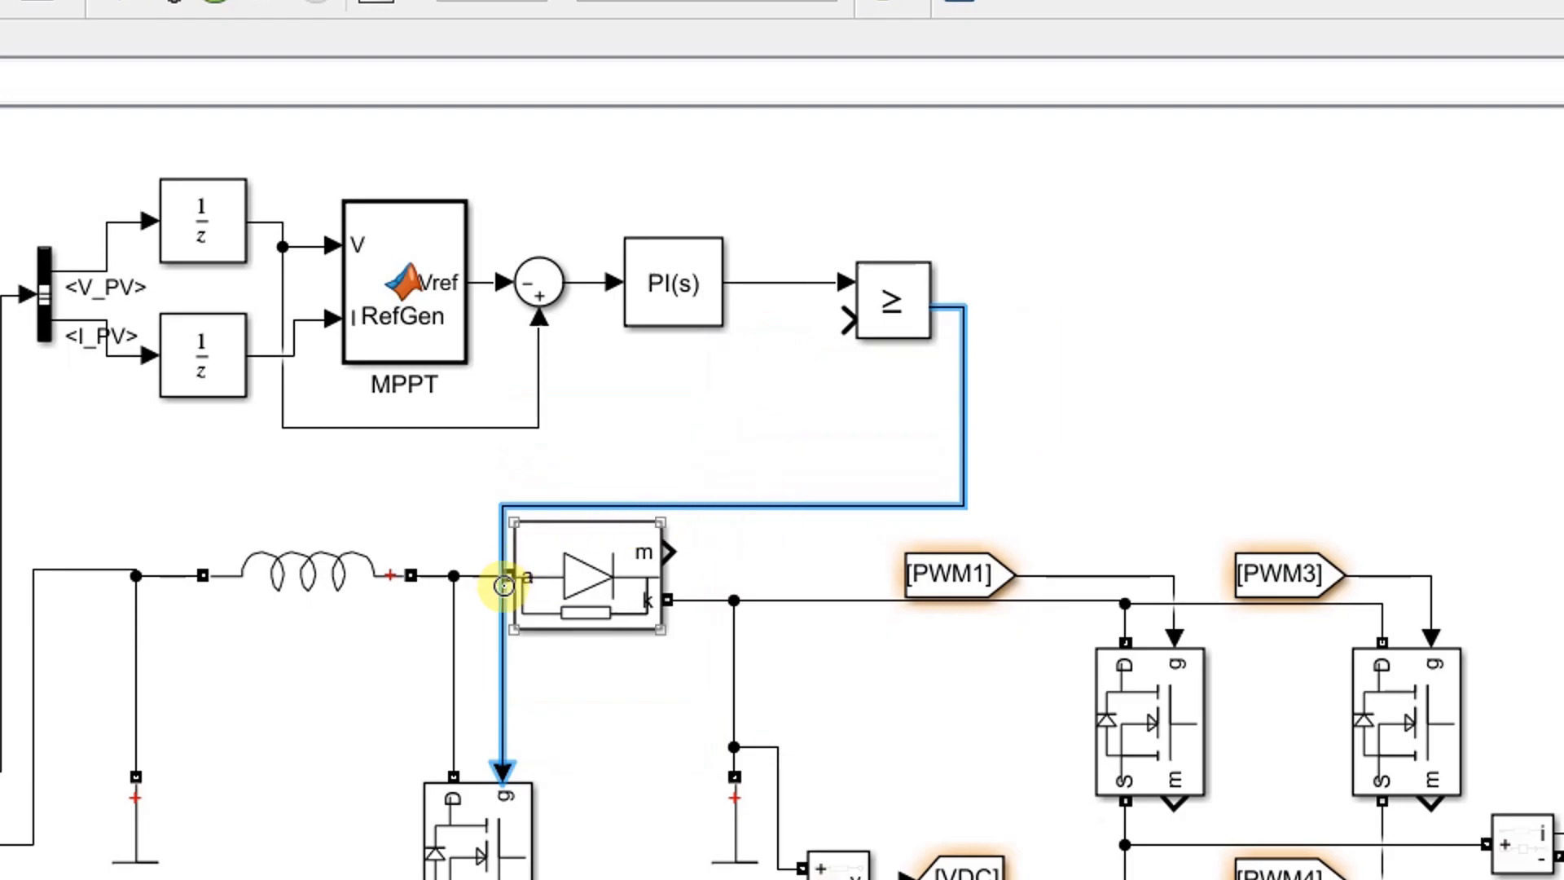
Add a Simulink/Sources Repeating Sequence block below the PI controller and wire it to the Relational Operator's second input
double_click(682, 402)
text(repeating)
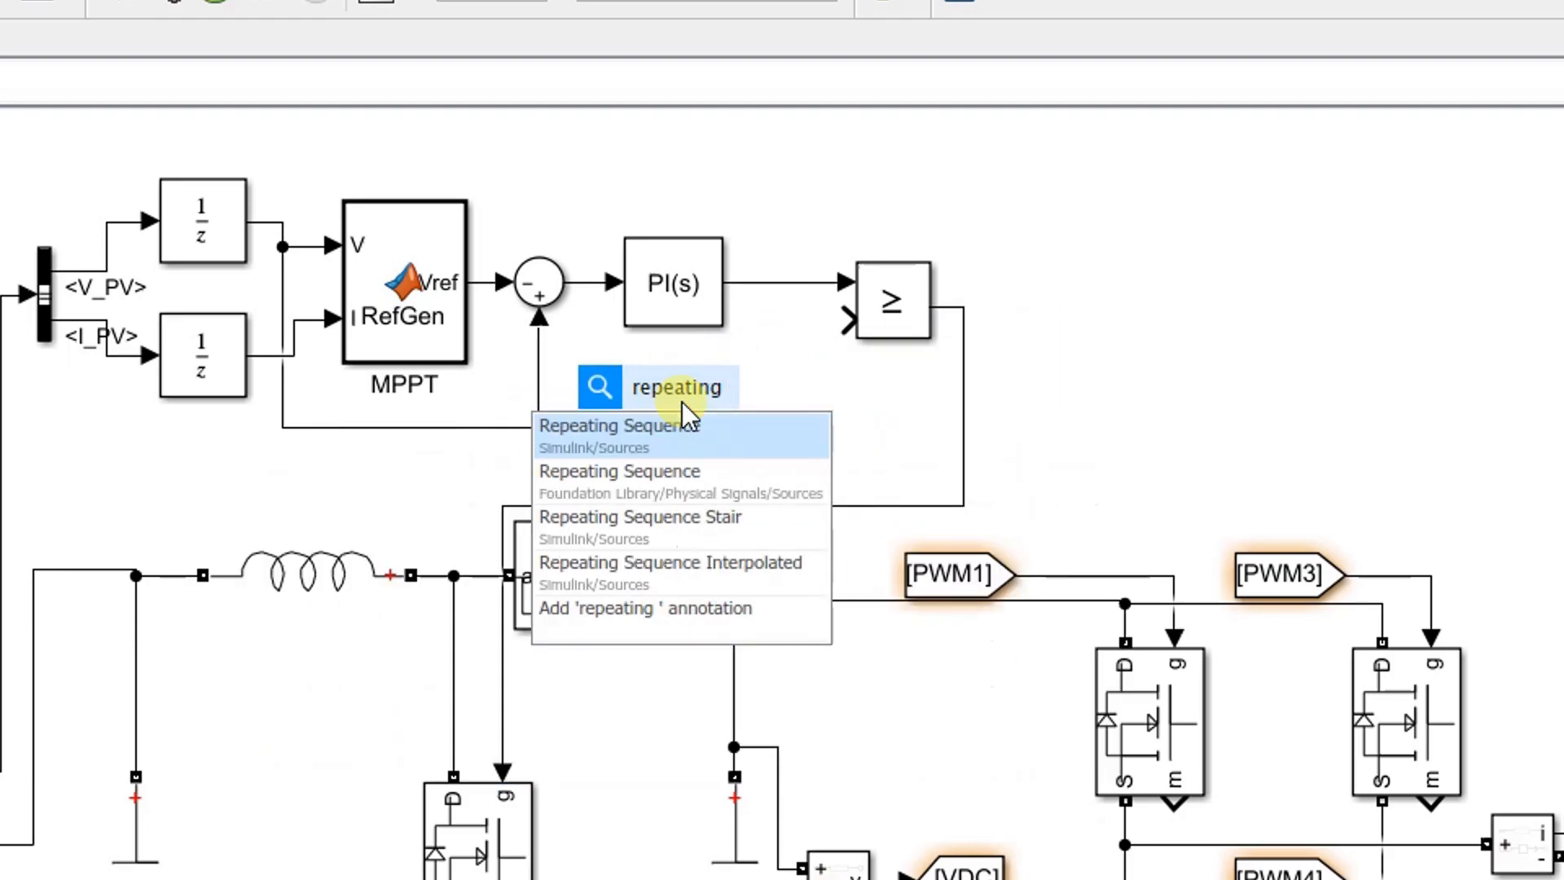
click(682, 425)
mouse_move(688, 416)
mouse_down()
mouse_move(749, 415)
mouse_move(844, 320)
mouse_up()
Set the Repeating Sequence's time values to [0 0.0002] and its output values to [0 1]
double_click(753, 420)
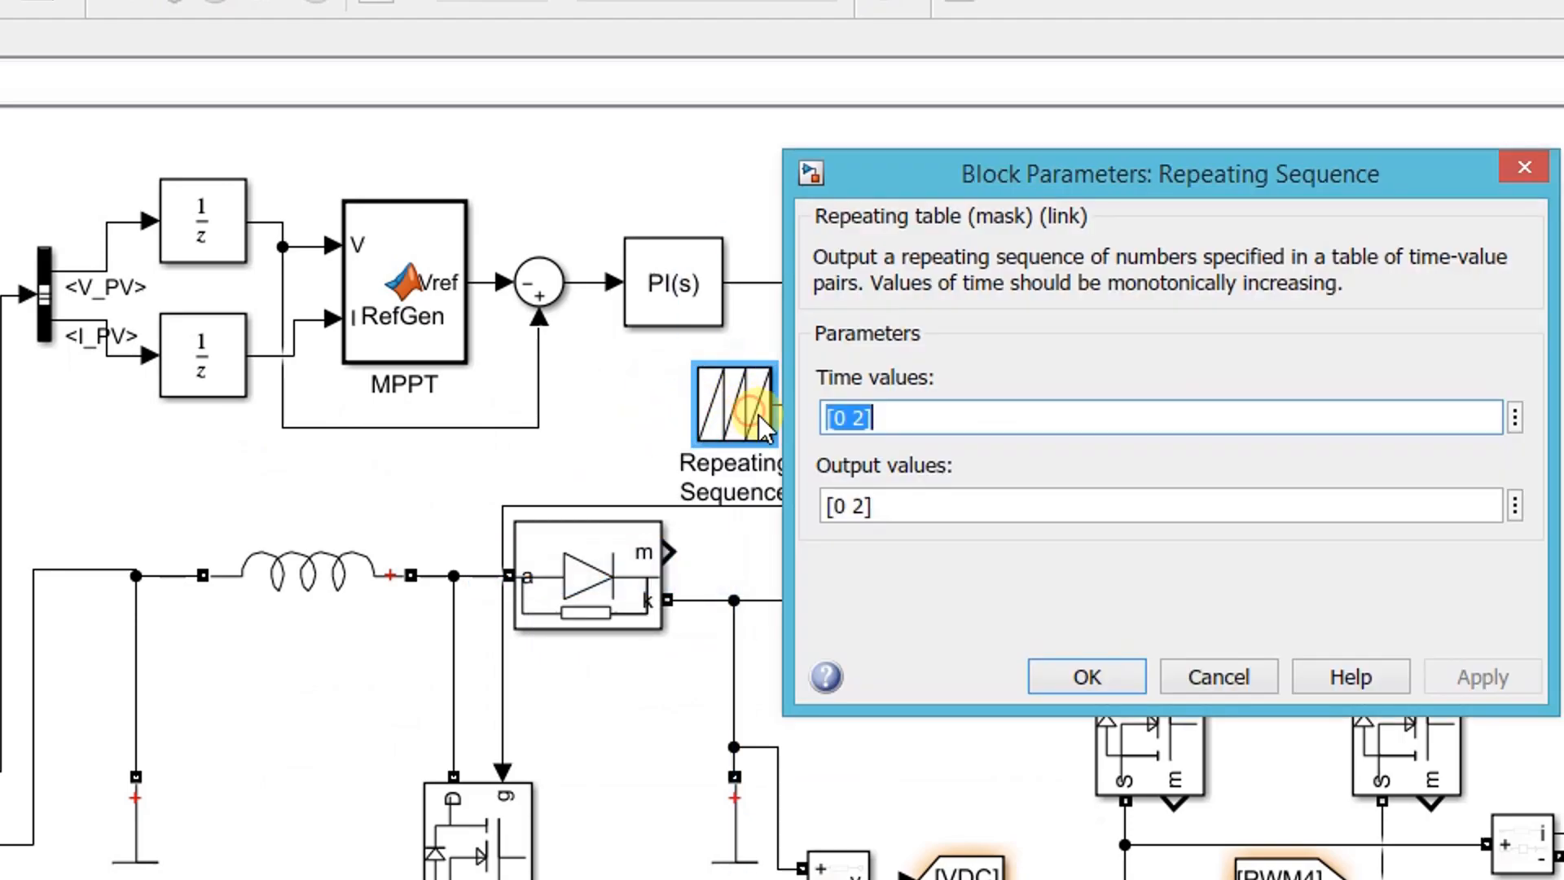
click(908, 423)
click(855, 420)
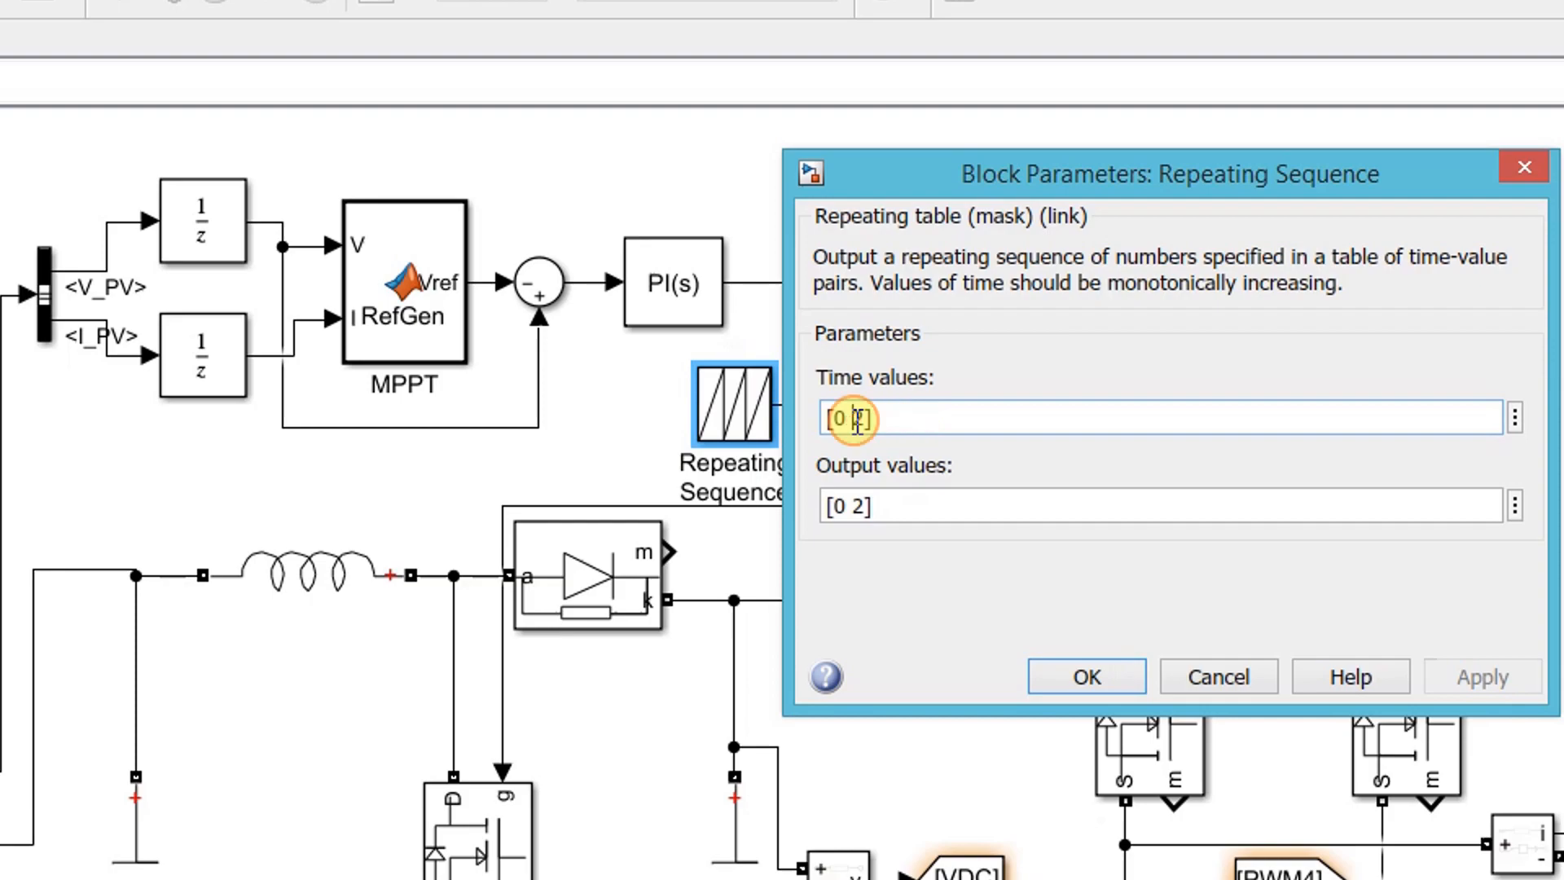
text(0)
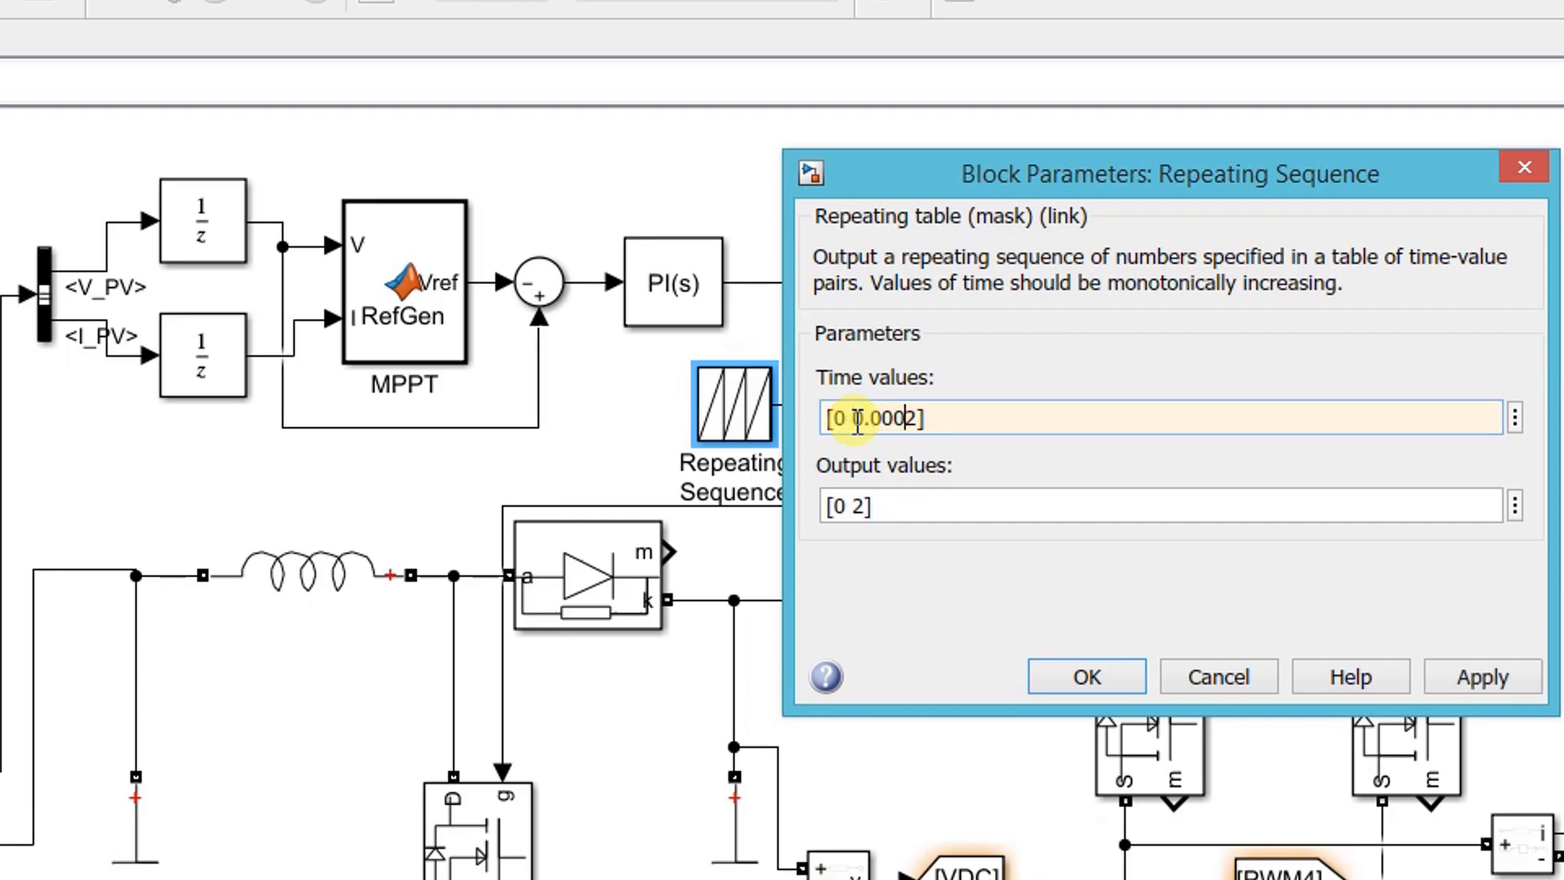
double_click(865, 503)
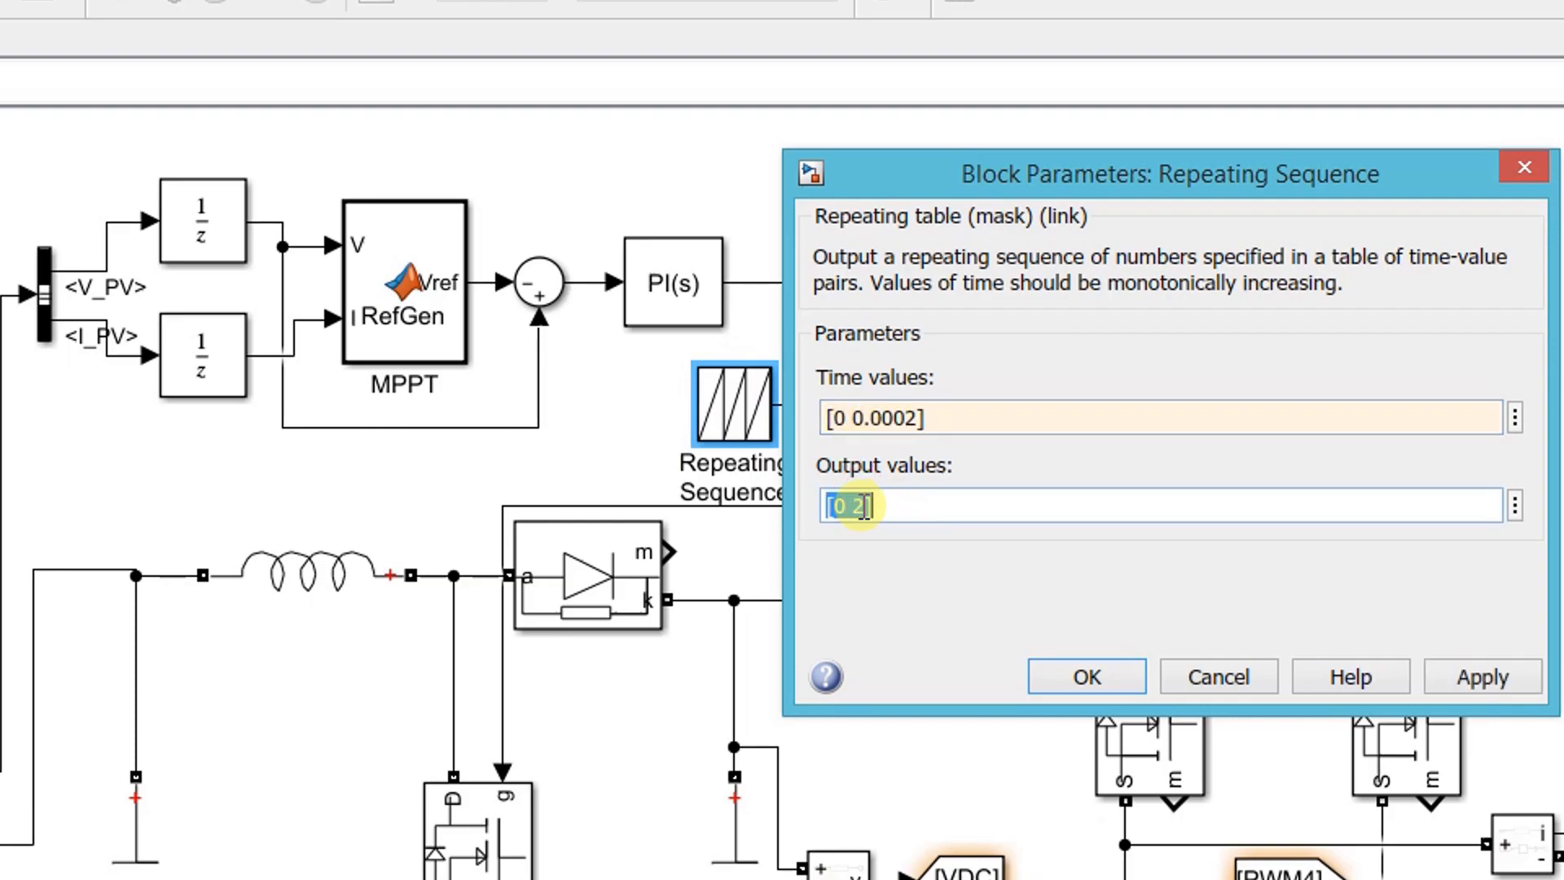
click(866, 506)
key(BackSpace)
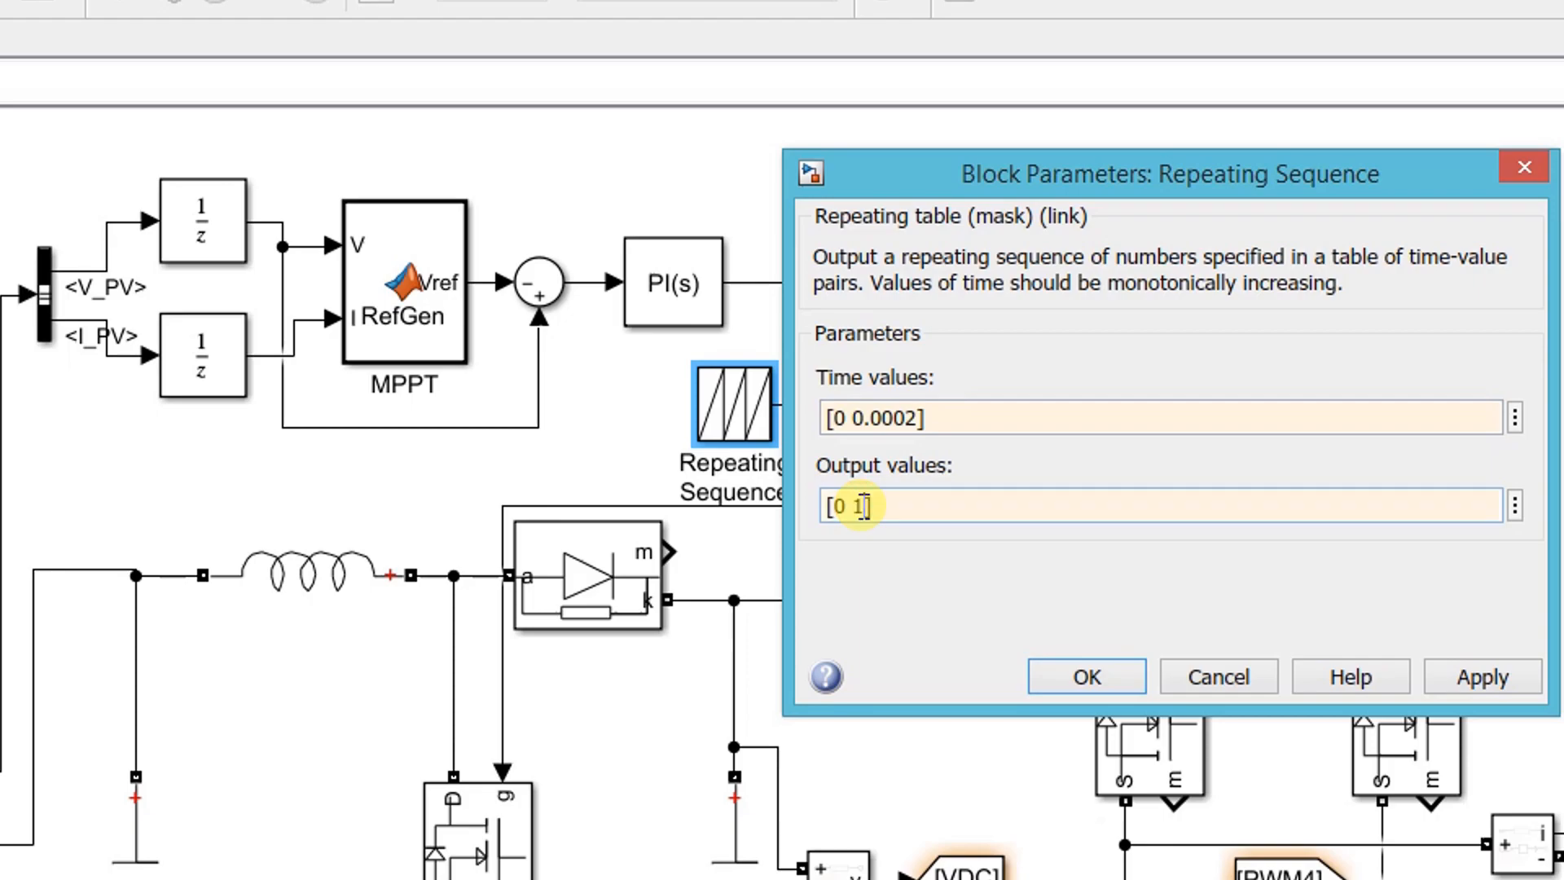
text(1)
click(1111, 681)
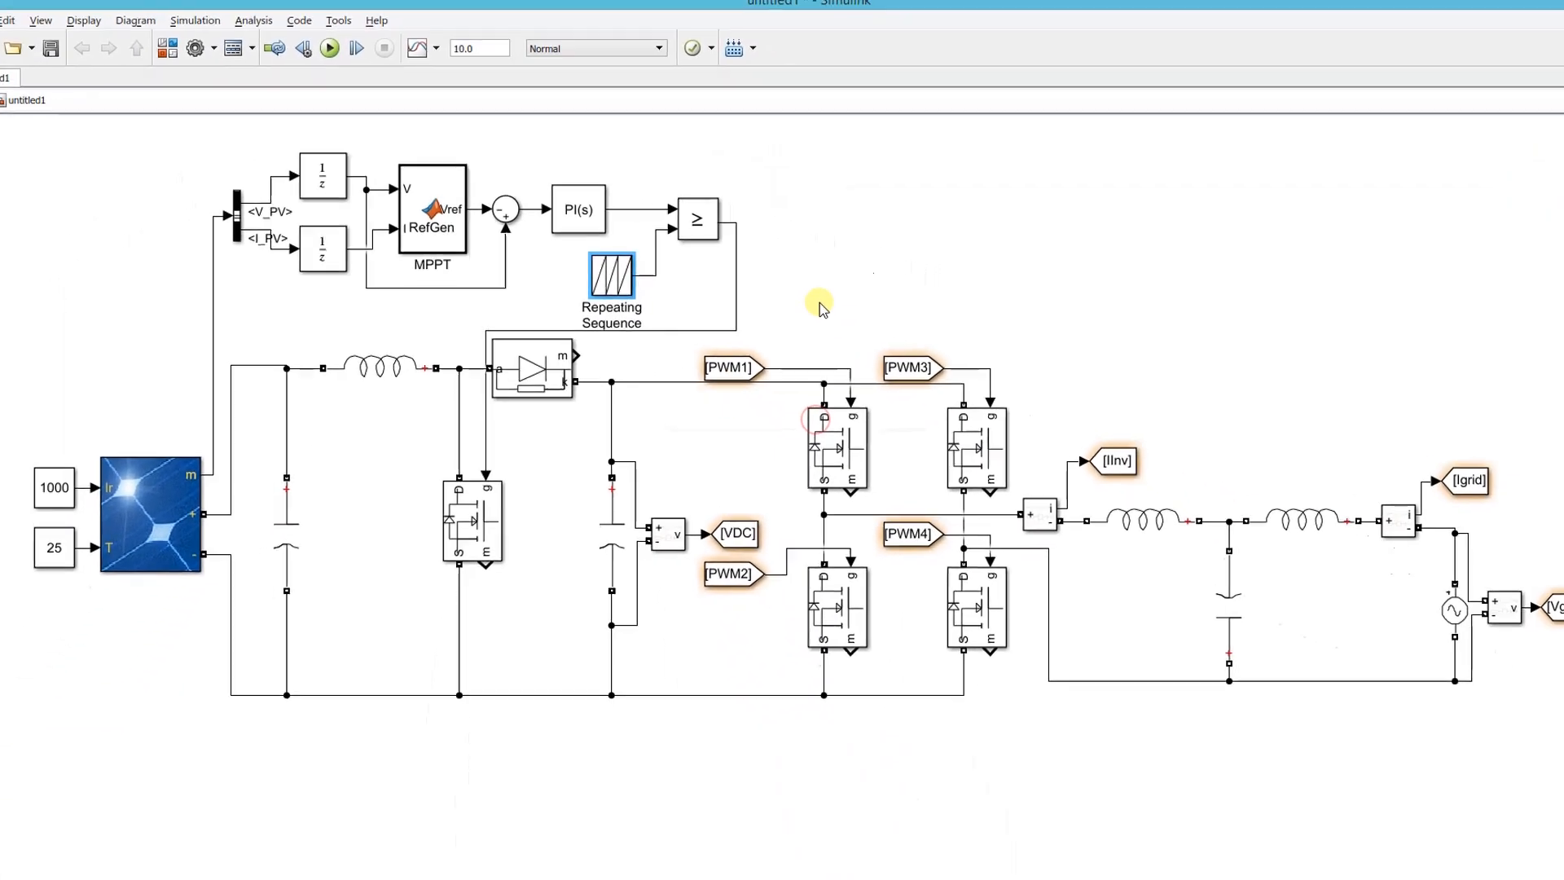
click(820, 308)
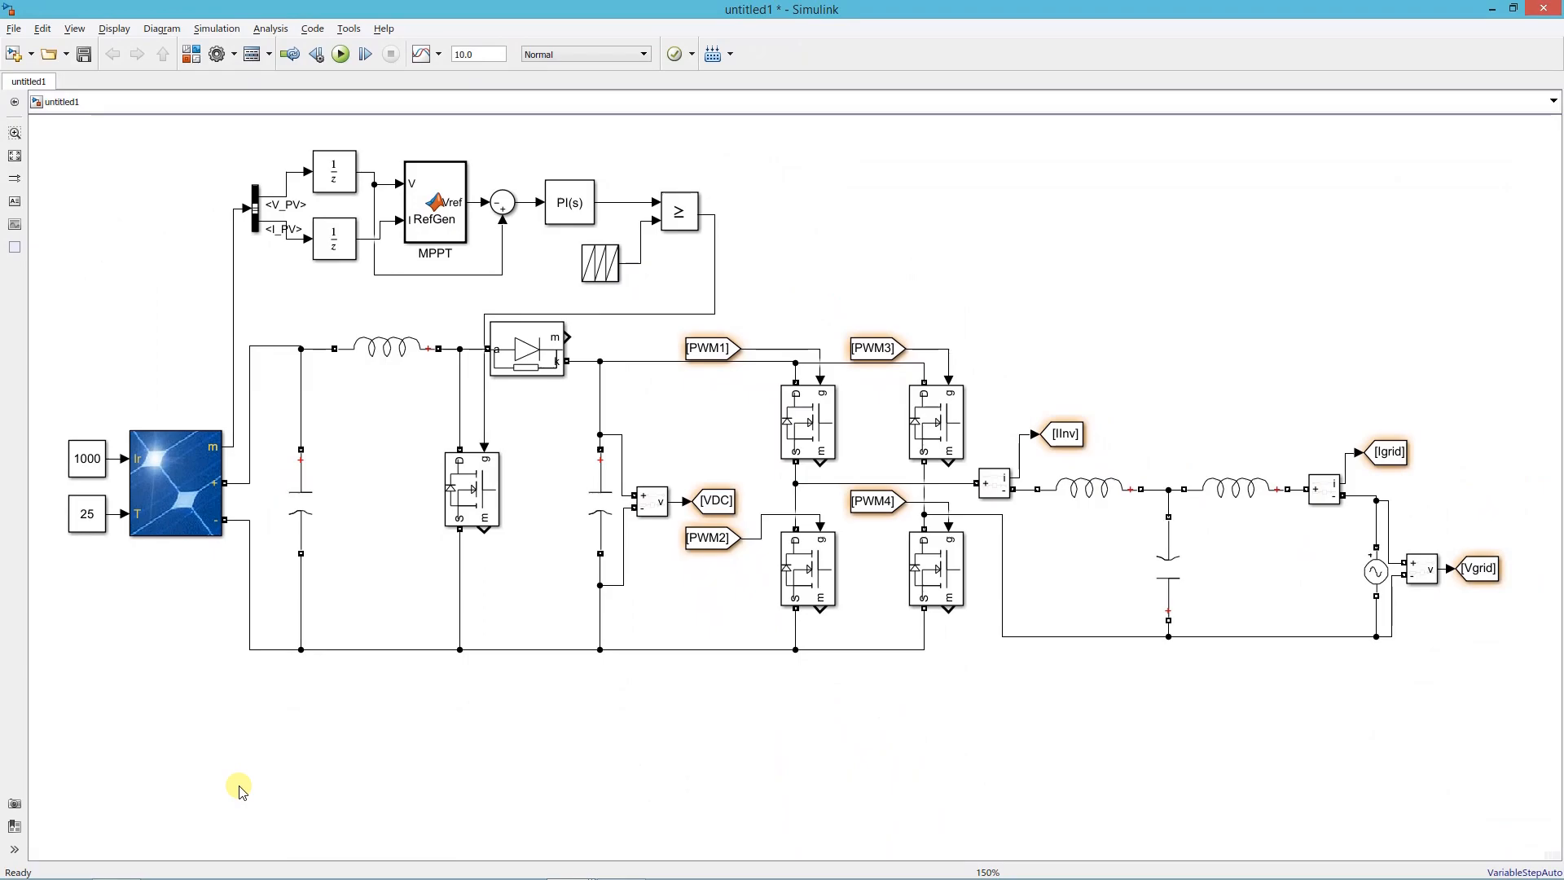
Add a First-Order Filter block in the empty area below the PV array
double_click(242, 763)
text(fir)
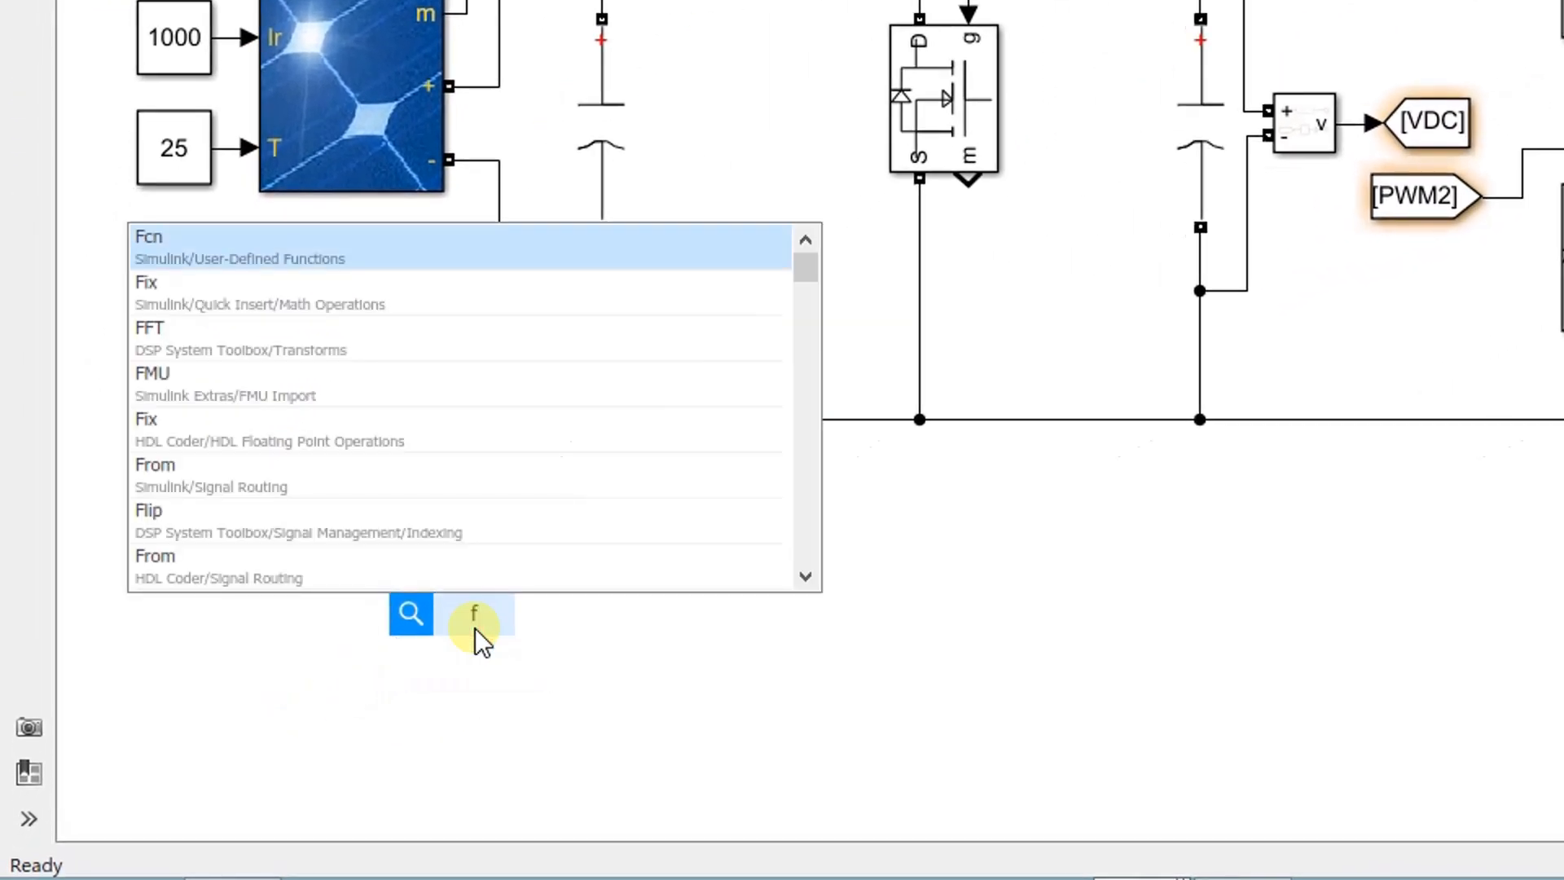
text(st)
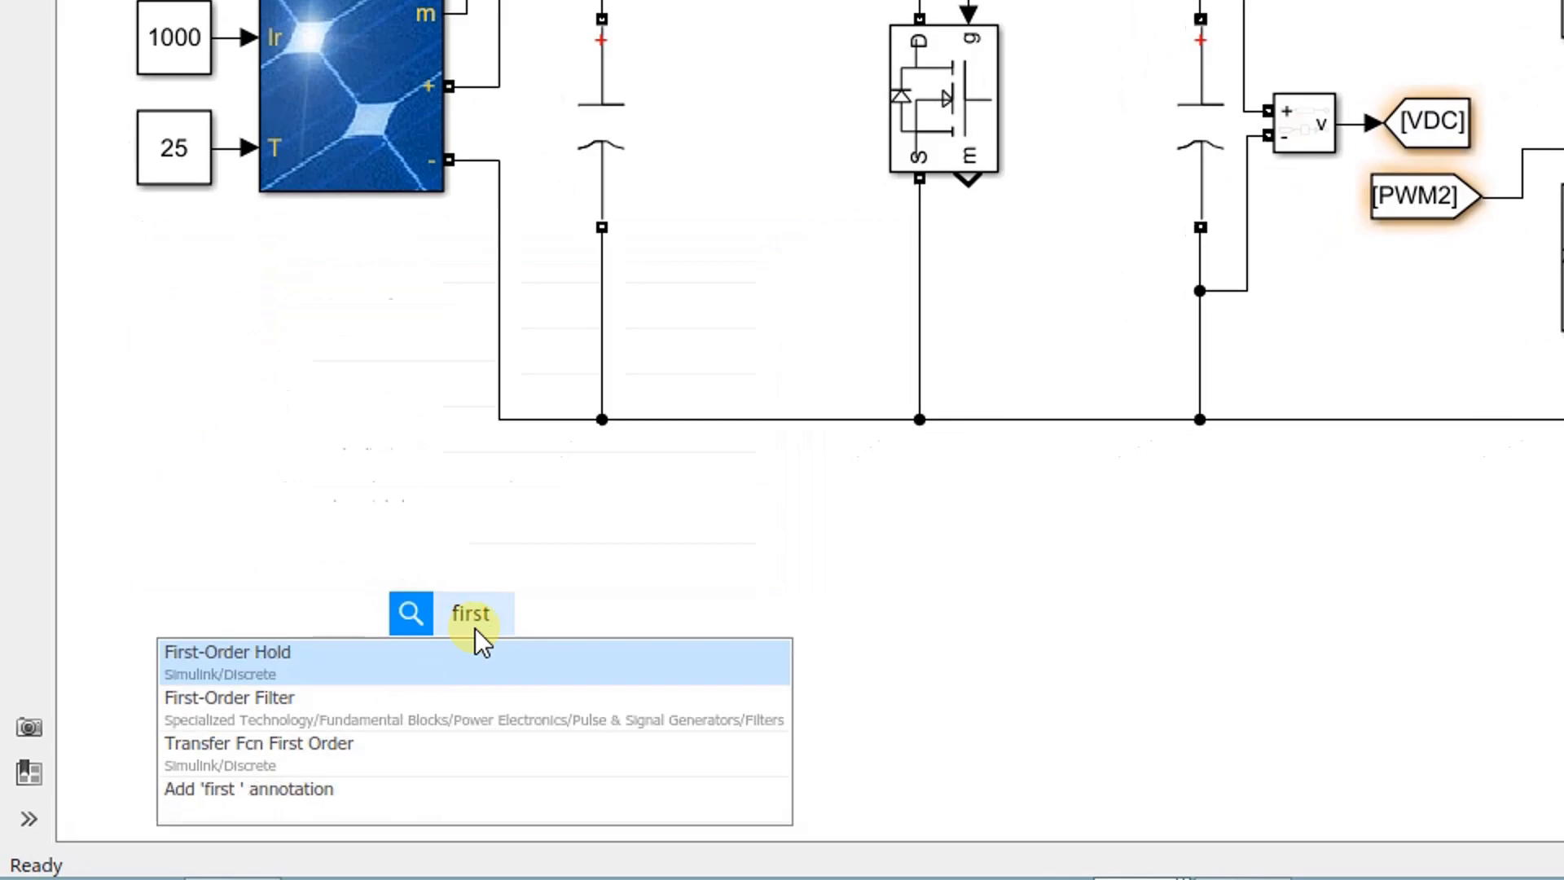
click(456, 721)
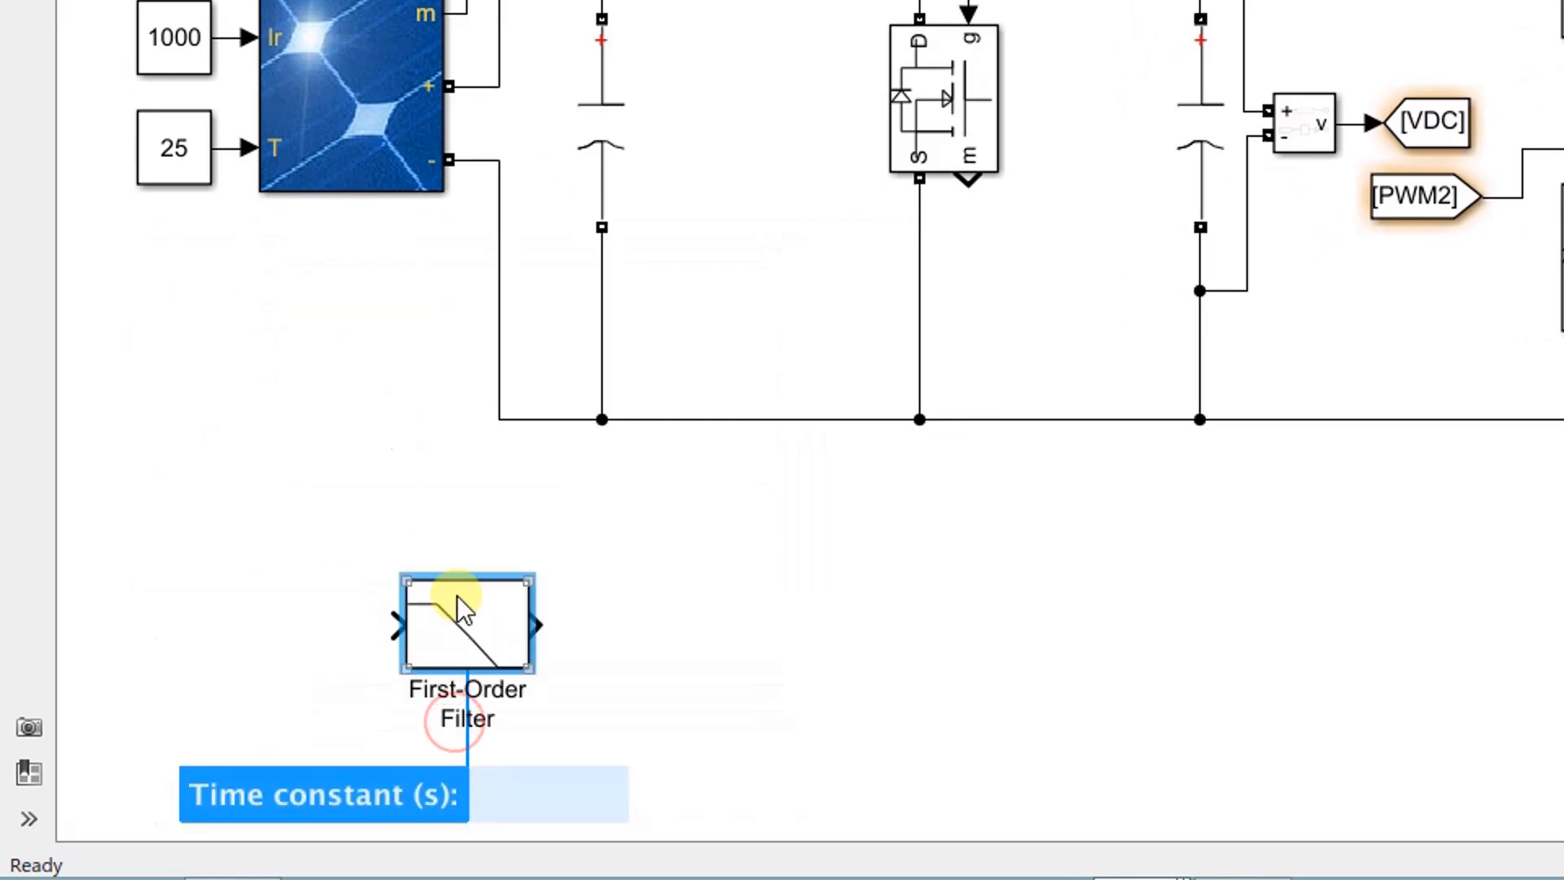
Configure the First-Order Filter as Lowpass without initialized filter states and with time constant 1/(2*pi*50)
double_click(457, 599)
click(794, 325)
click(794, 325)
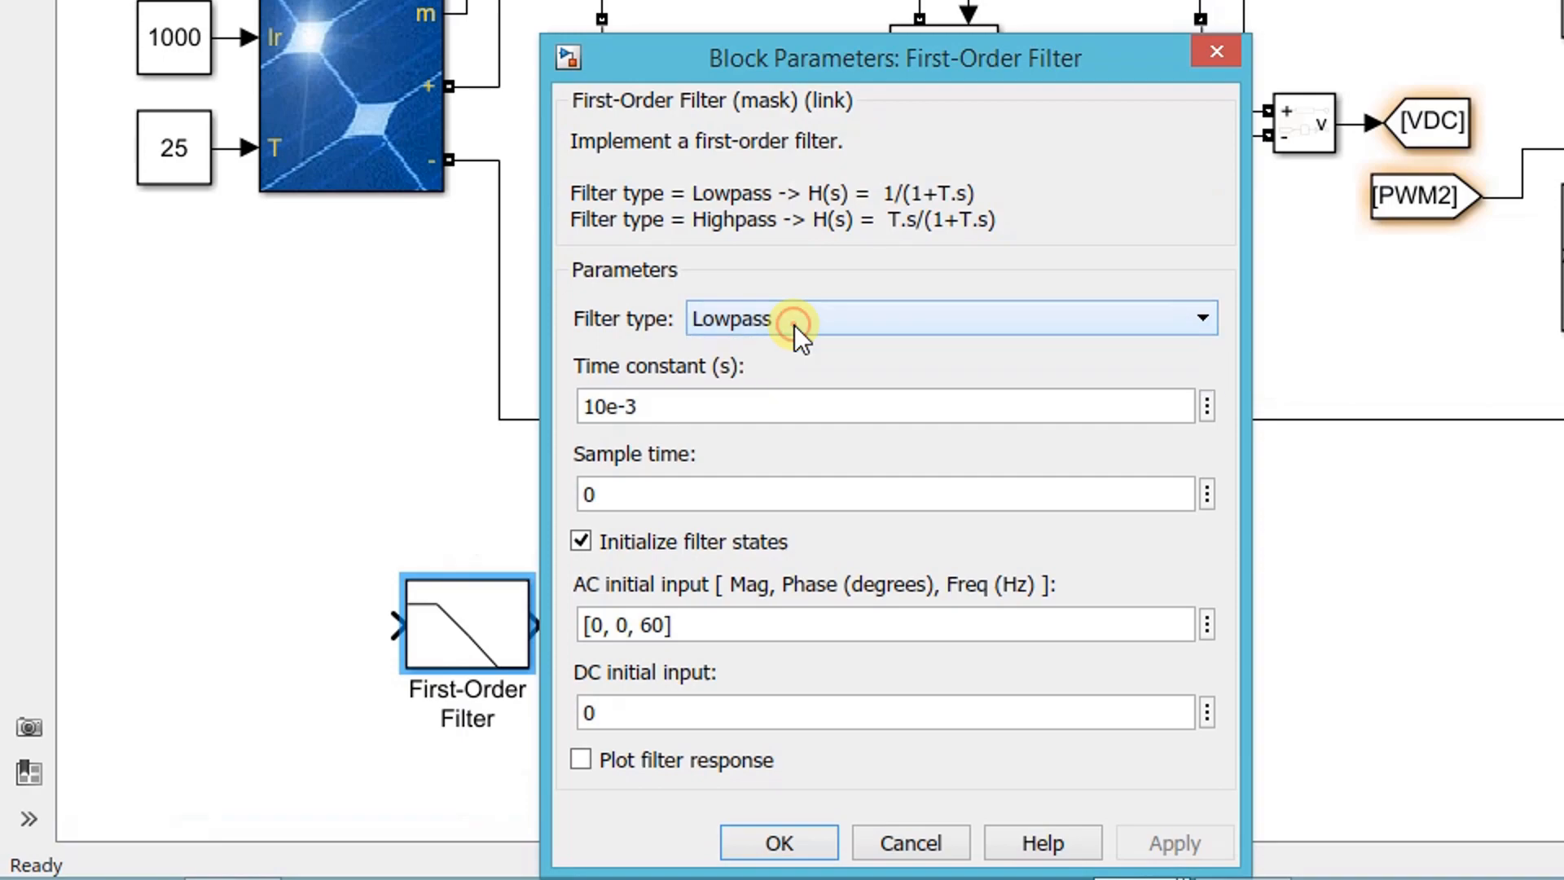
click(642, 542)
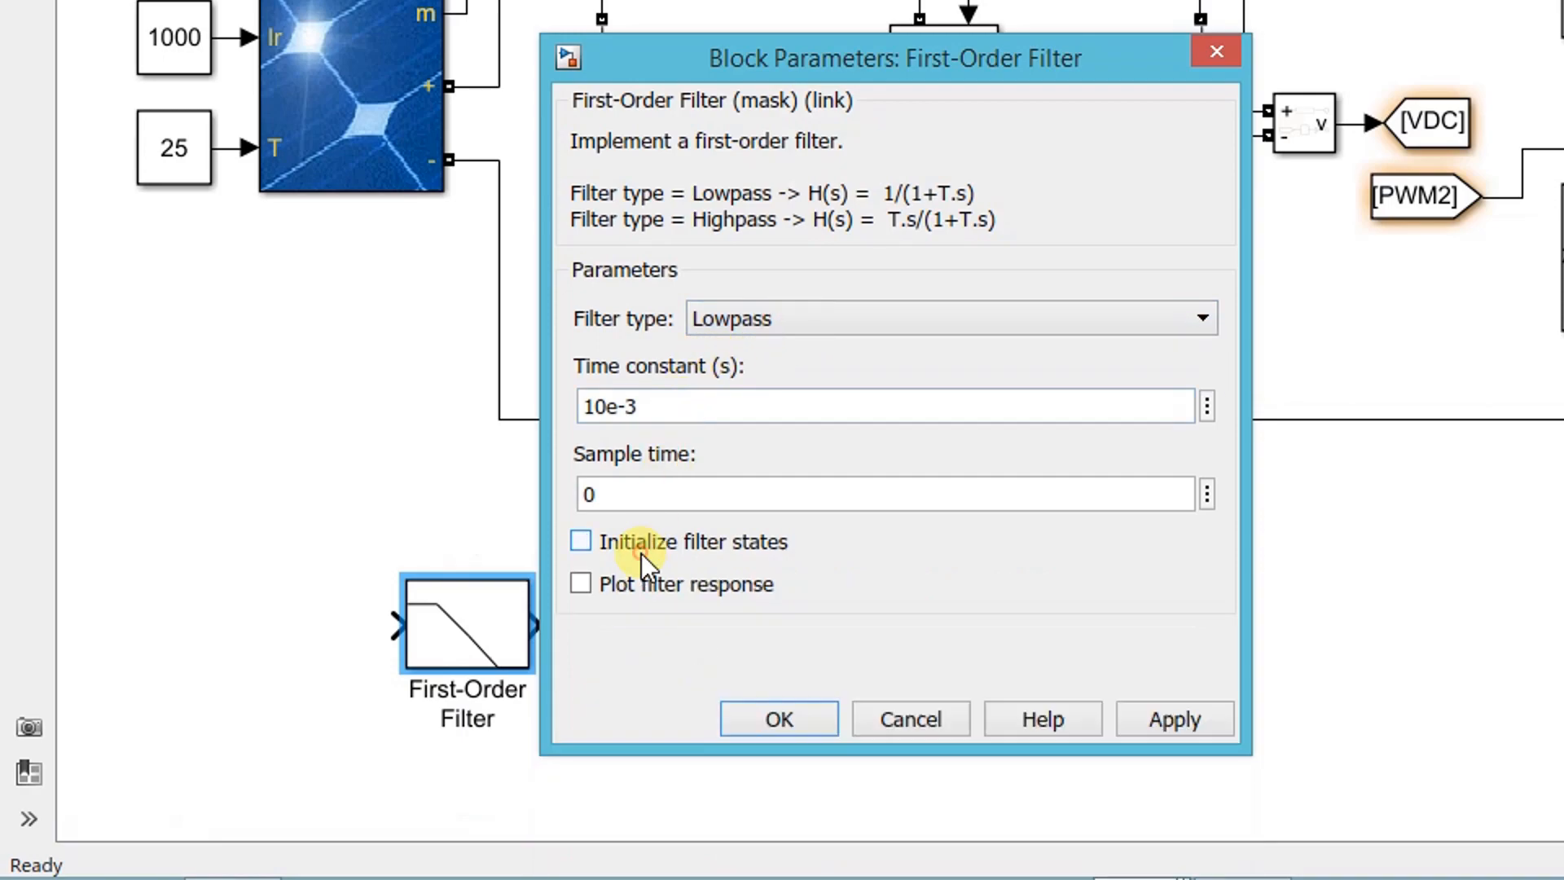
double_click(649, 408)
text(1/(2*pi*50)
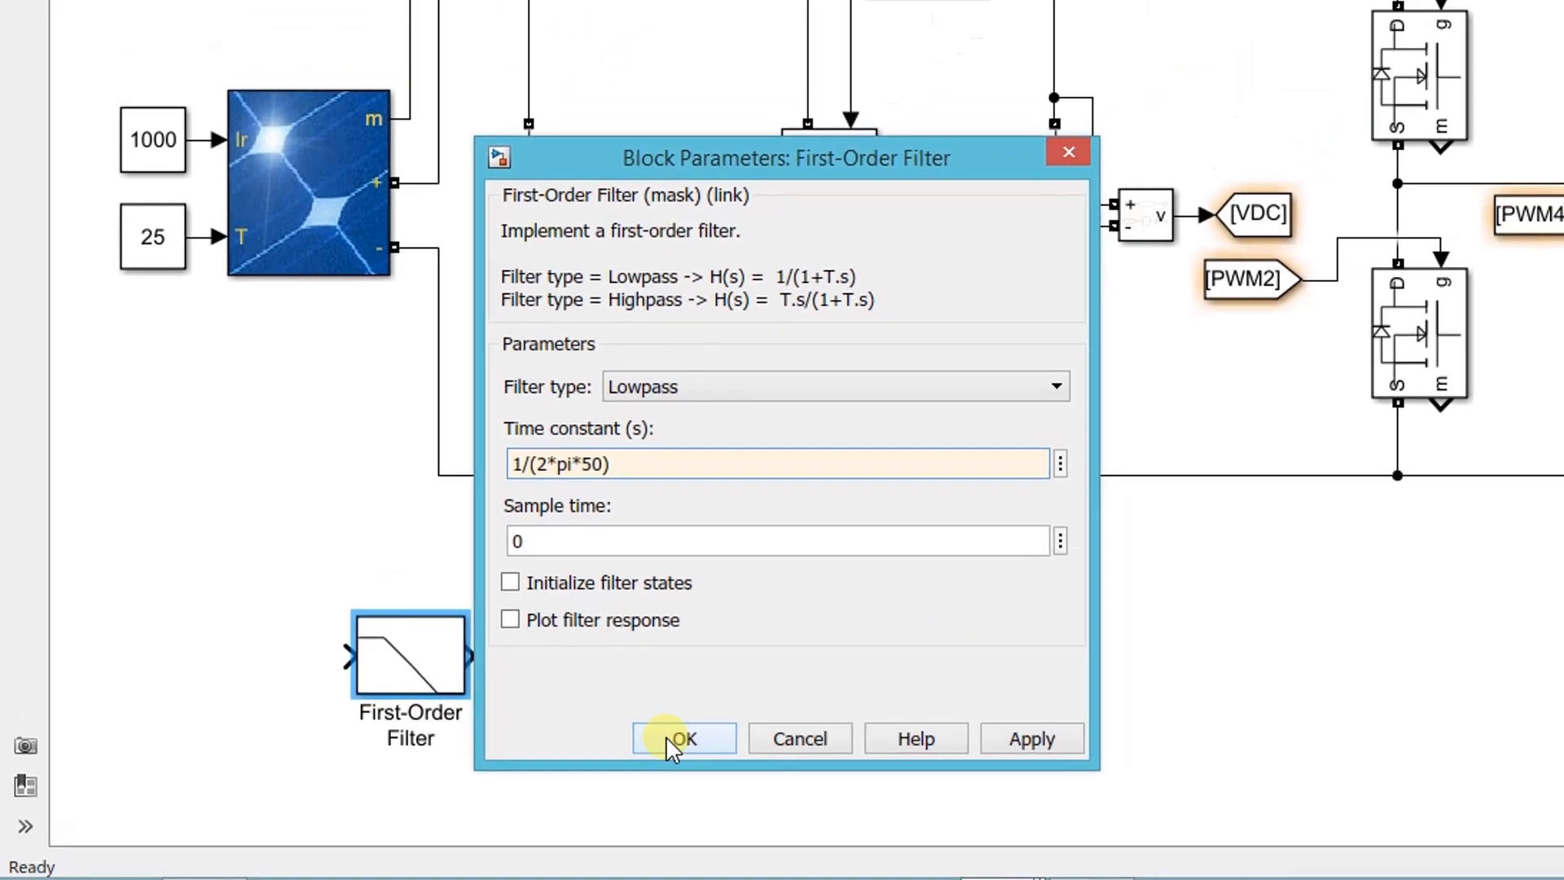
click(774, 720)
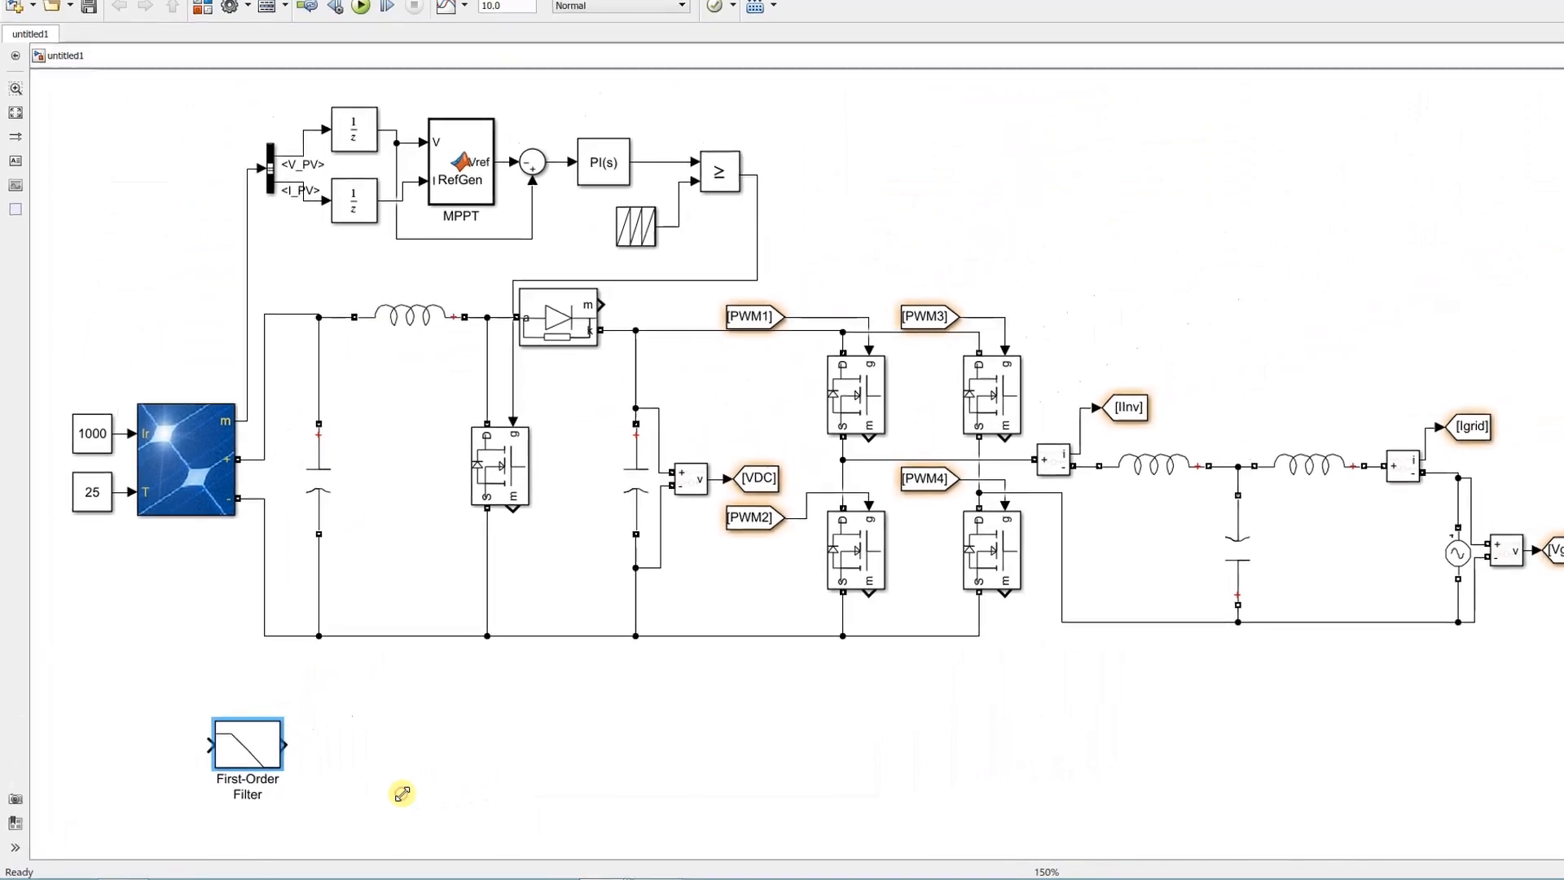
Feed the First-Order Filter from a Vgrid From block and connect a copy of the filter in series after it
click(1489, 577)
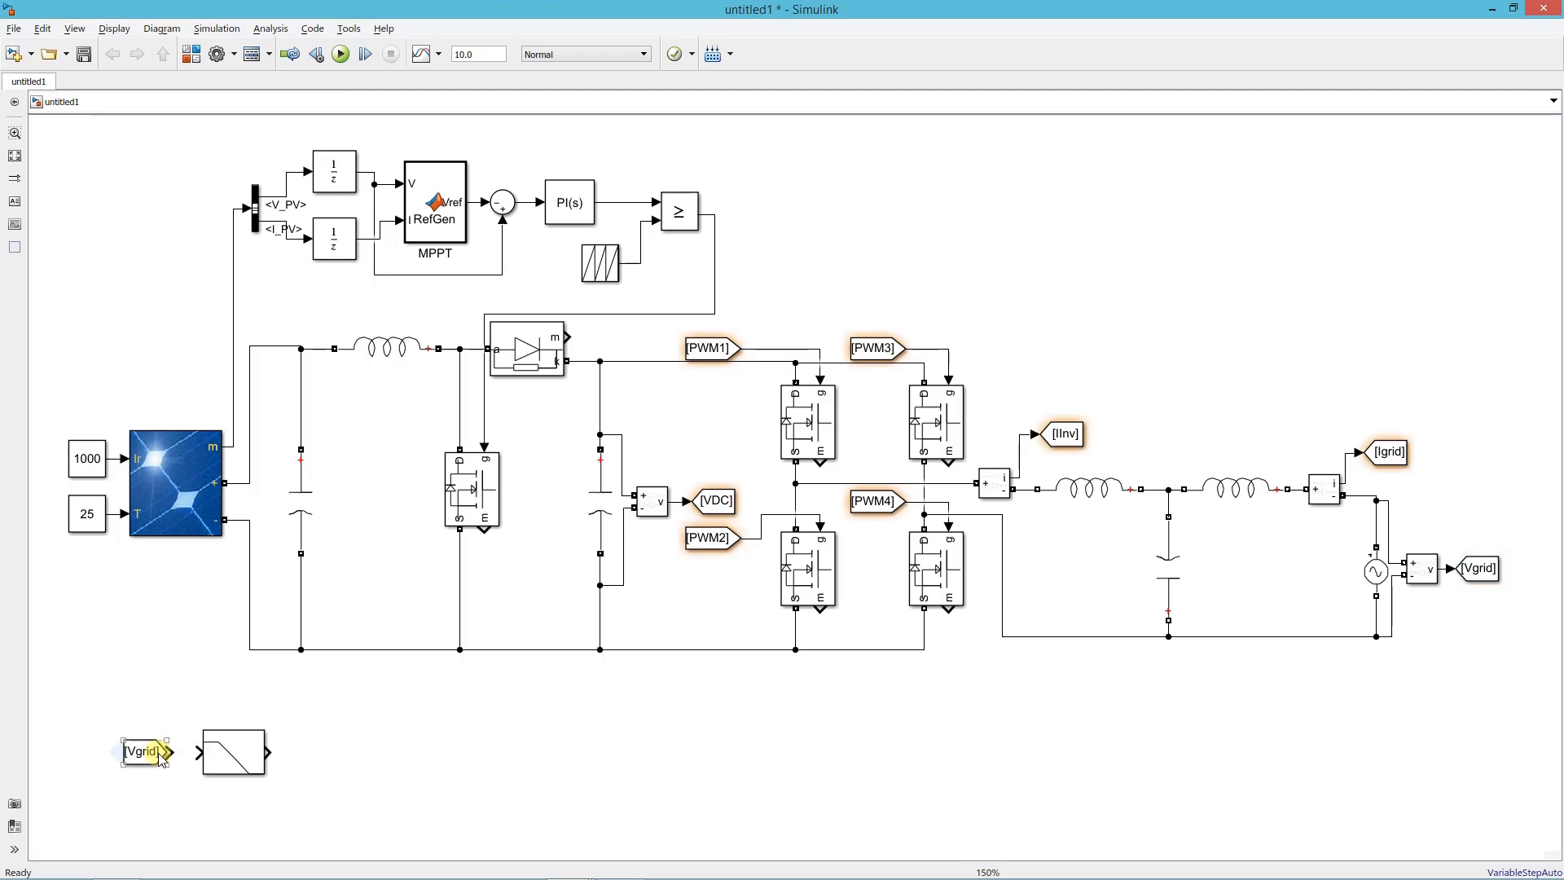
drag(224, 752, 301, 751)
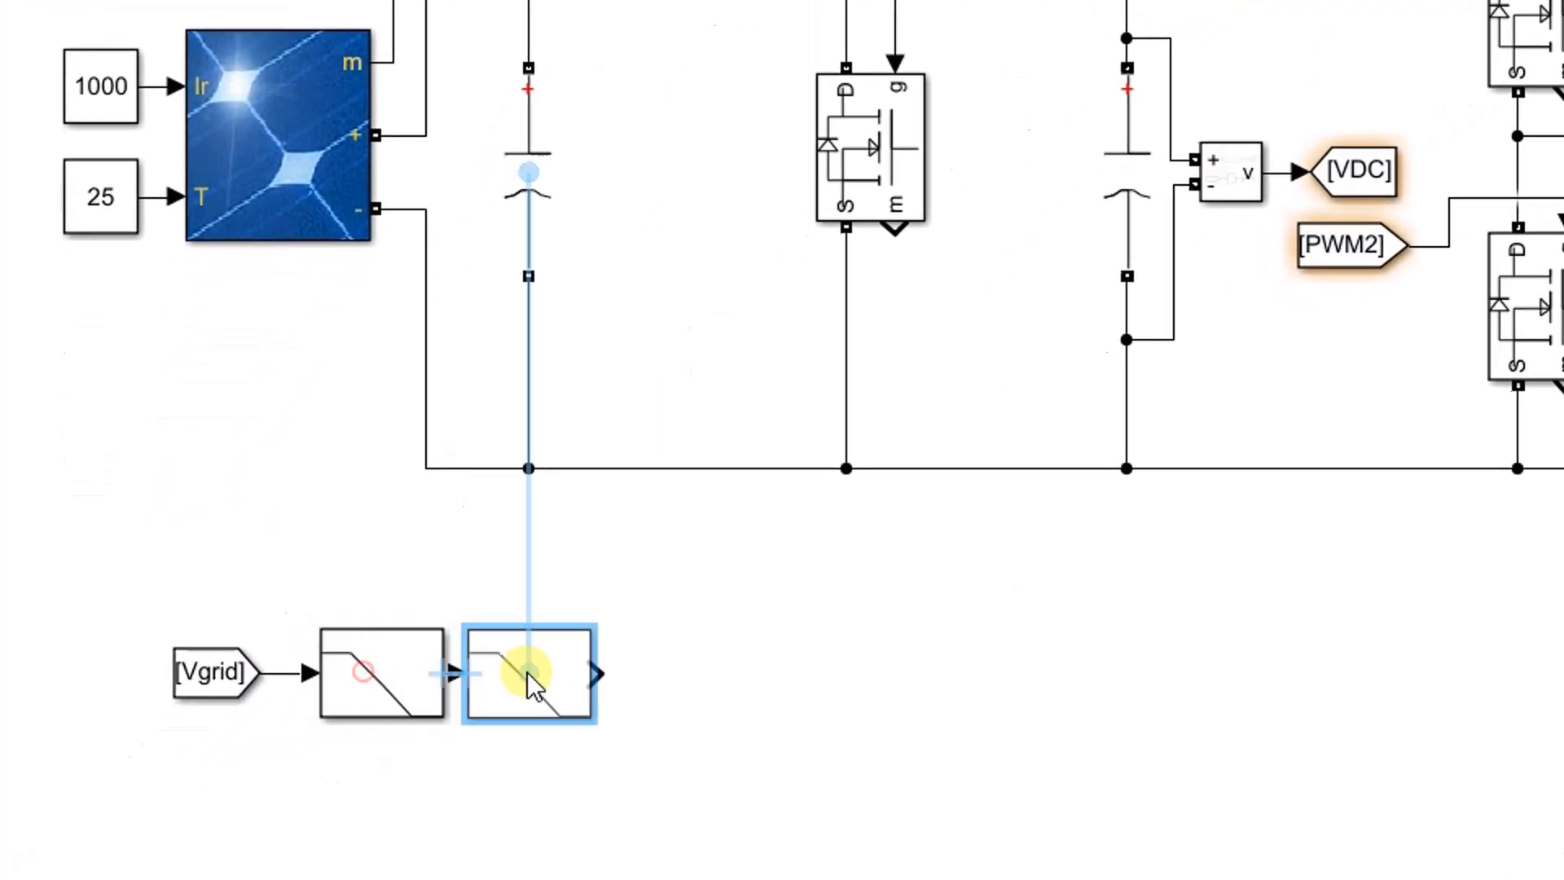
drag(530, 682, 575, 684)
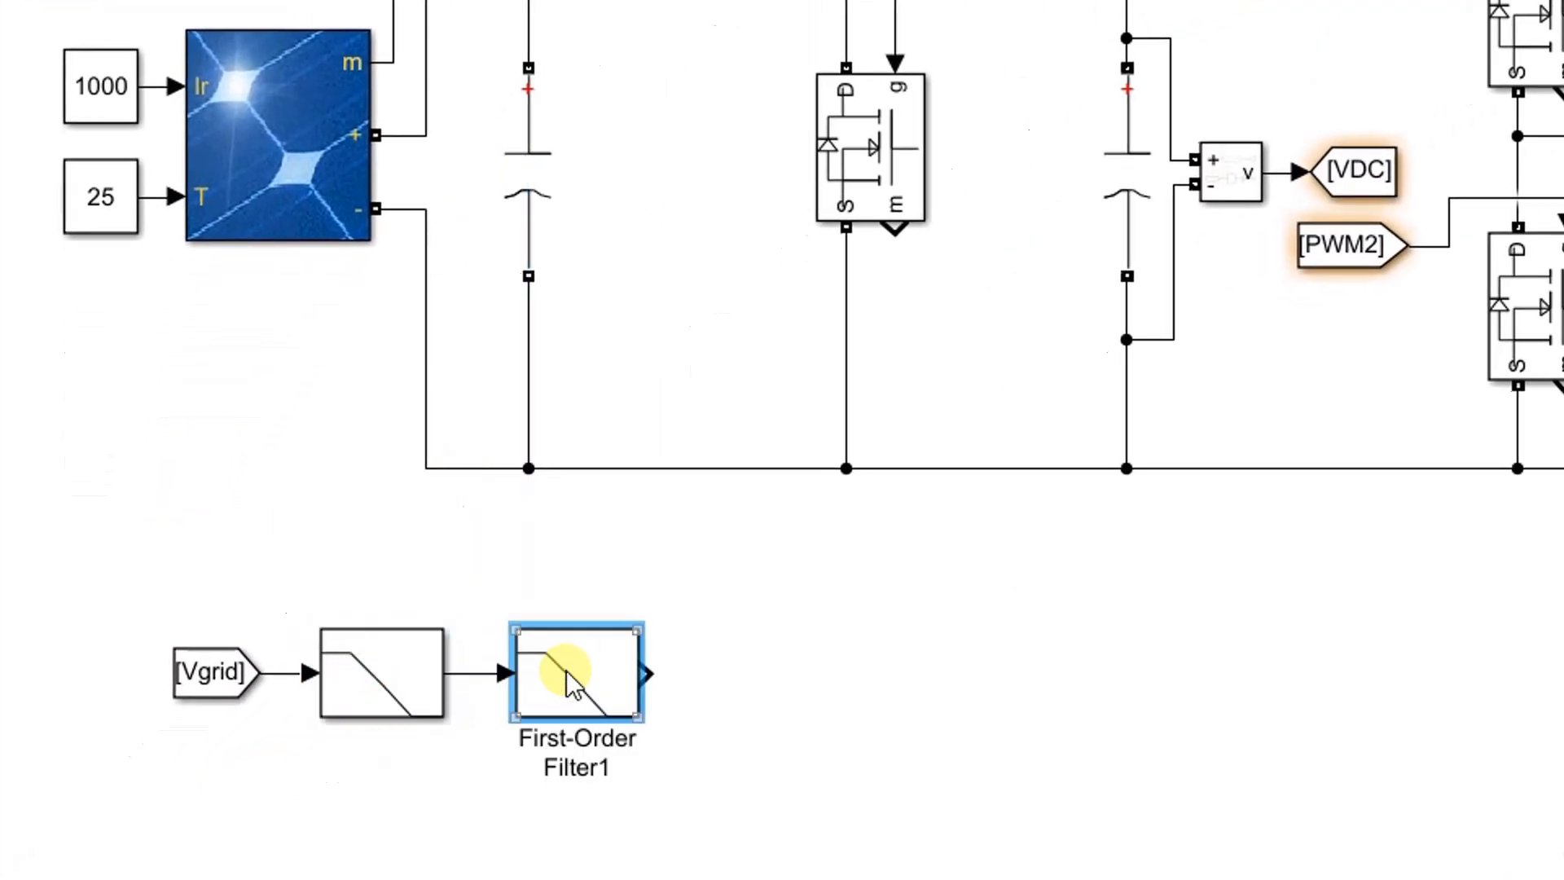
Add a Gain block after the second First-Order Filter, connect it to the filter output, and set its gain to 2
click(760, 673)
text(gain)
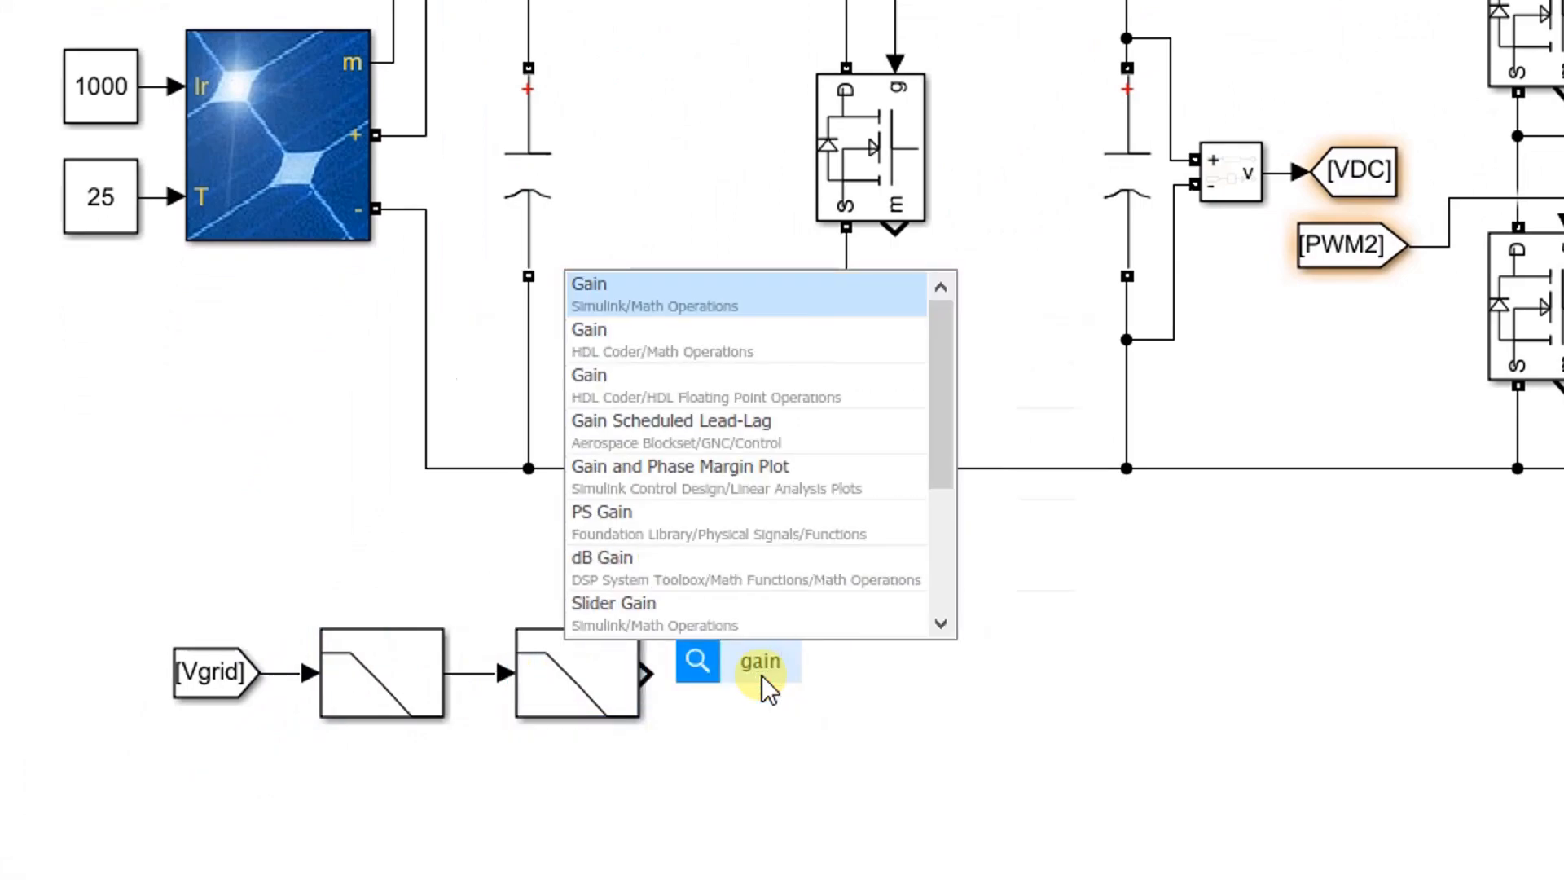
click(696, 308)
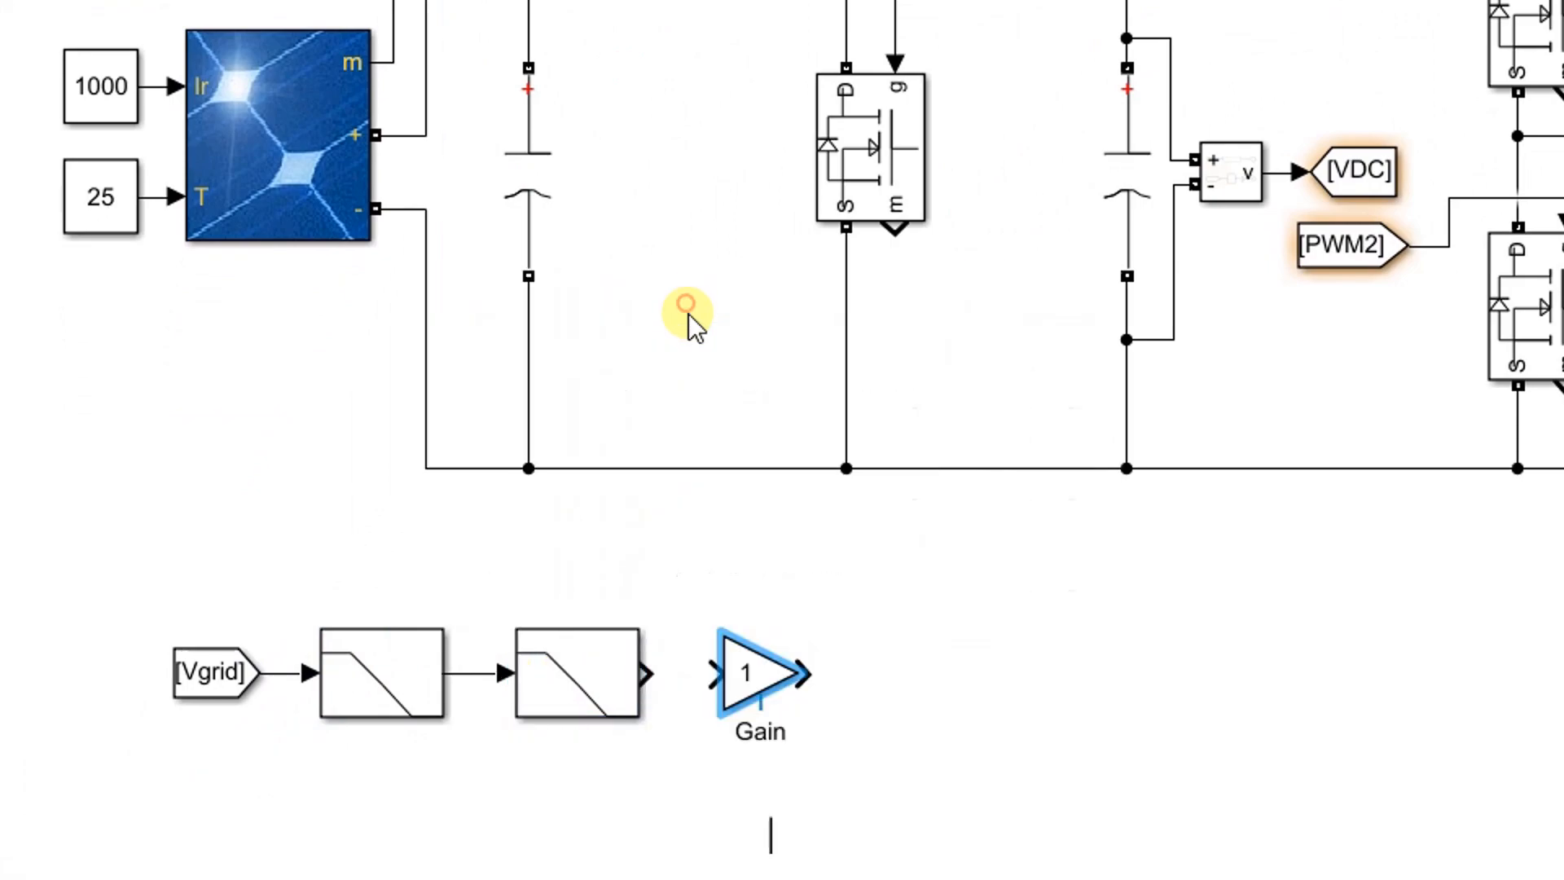
drag(742, 680, 717, 683)
double_click(724, 683)
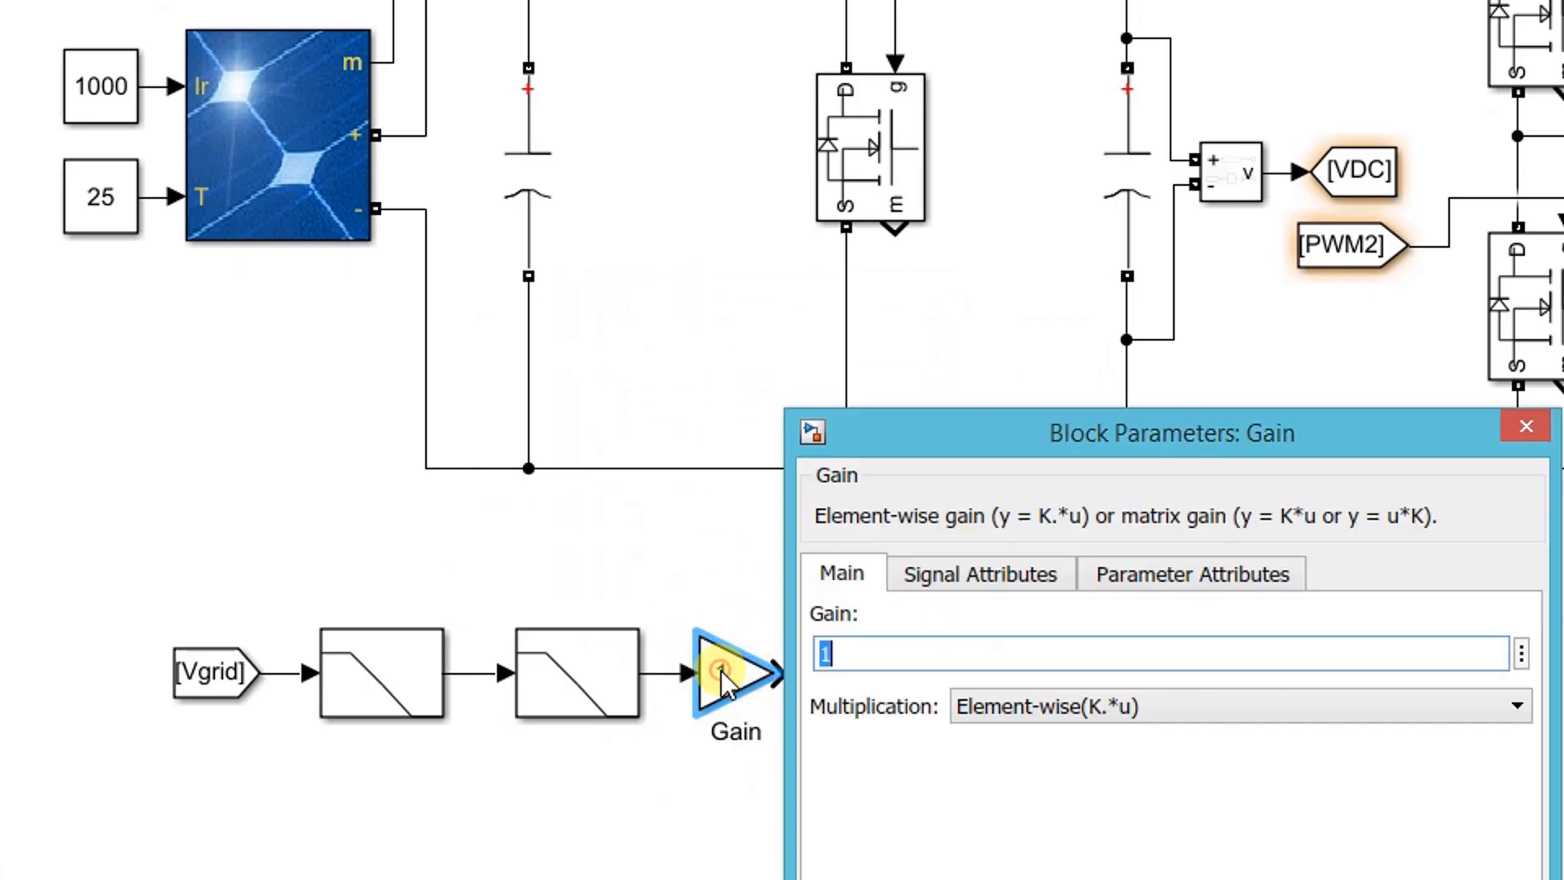
text(2)
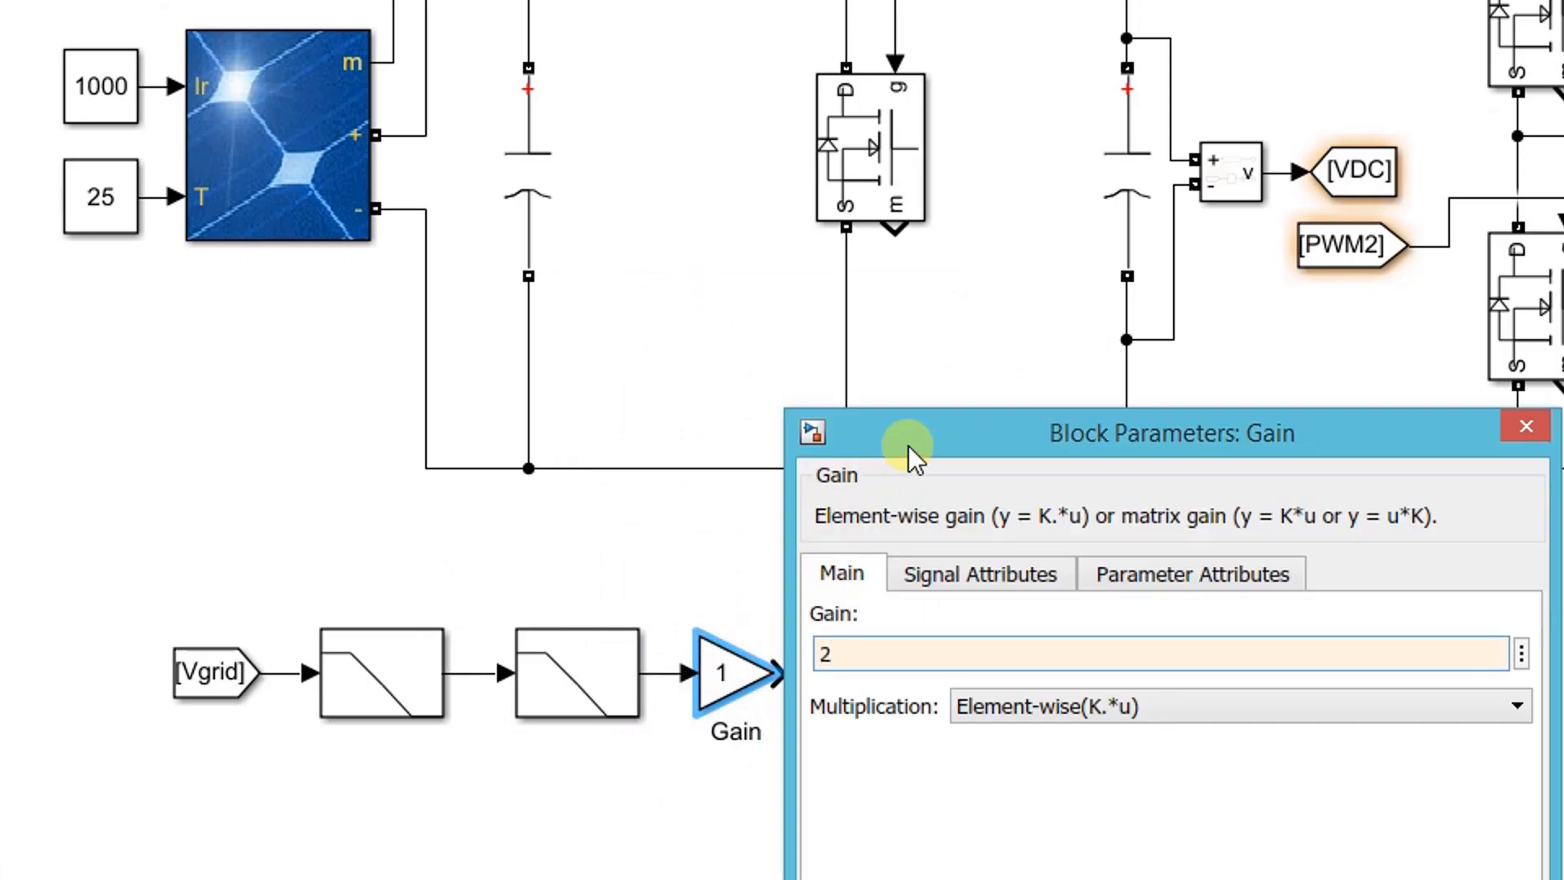
drag(907, 446, 932, 255)
click(1097, 762)
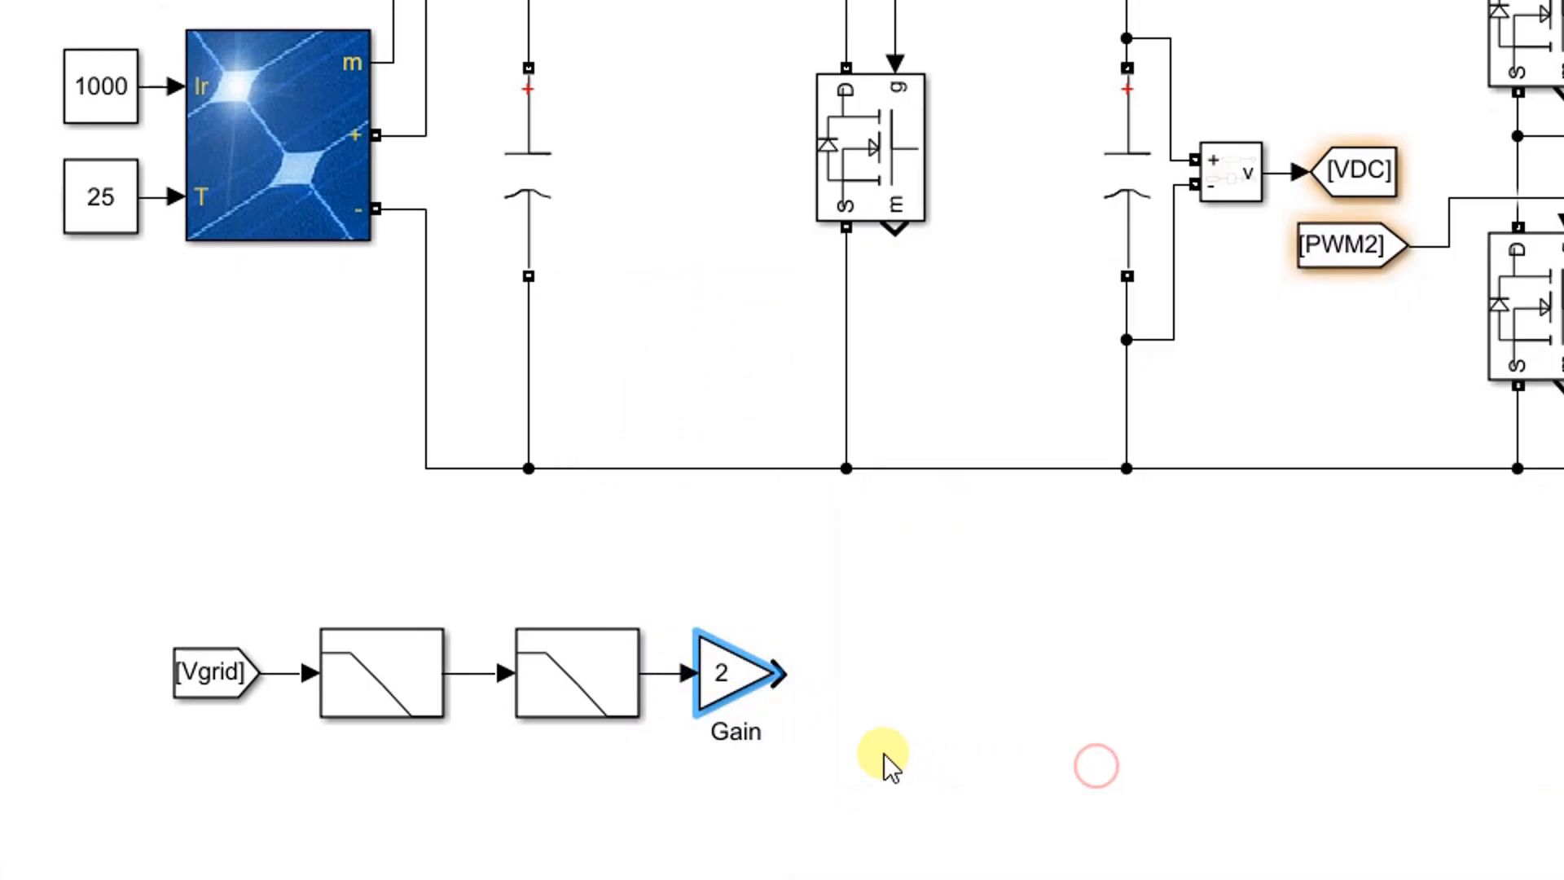
Add a Goto block after the Gain block, connect it to the gain output, and adjust its size
double_click(855, 692)
click(855, 693)
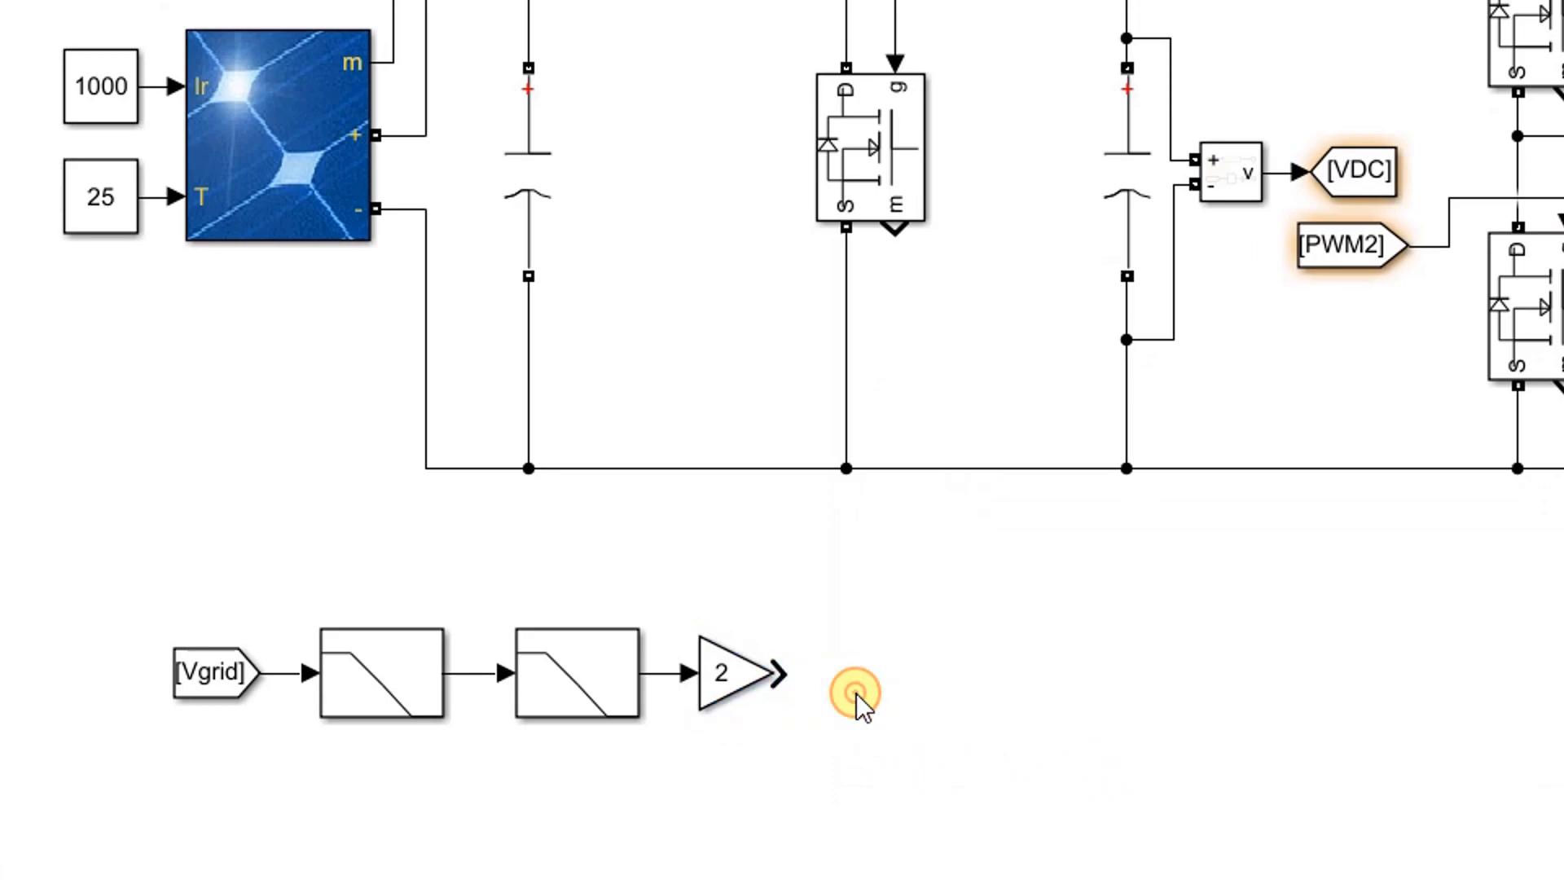
double_click(857, 695)
text(goto)
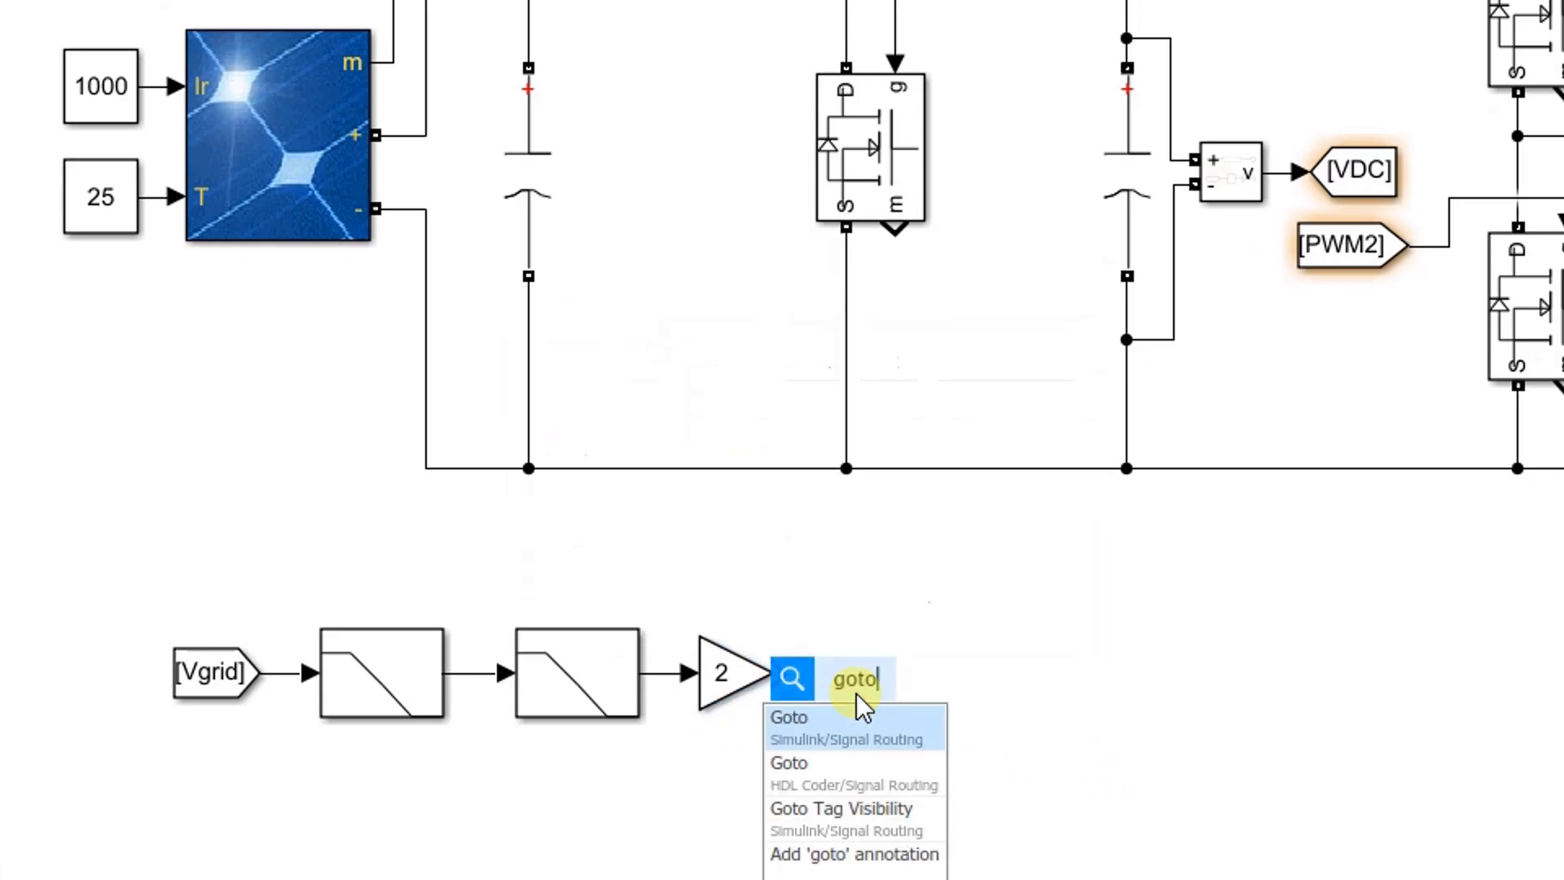
click(856, 714)
drag(846, 694, 874, 669)
drag(918, 717, 934, 702)
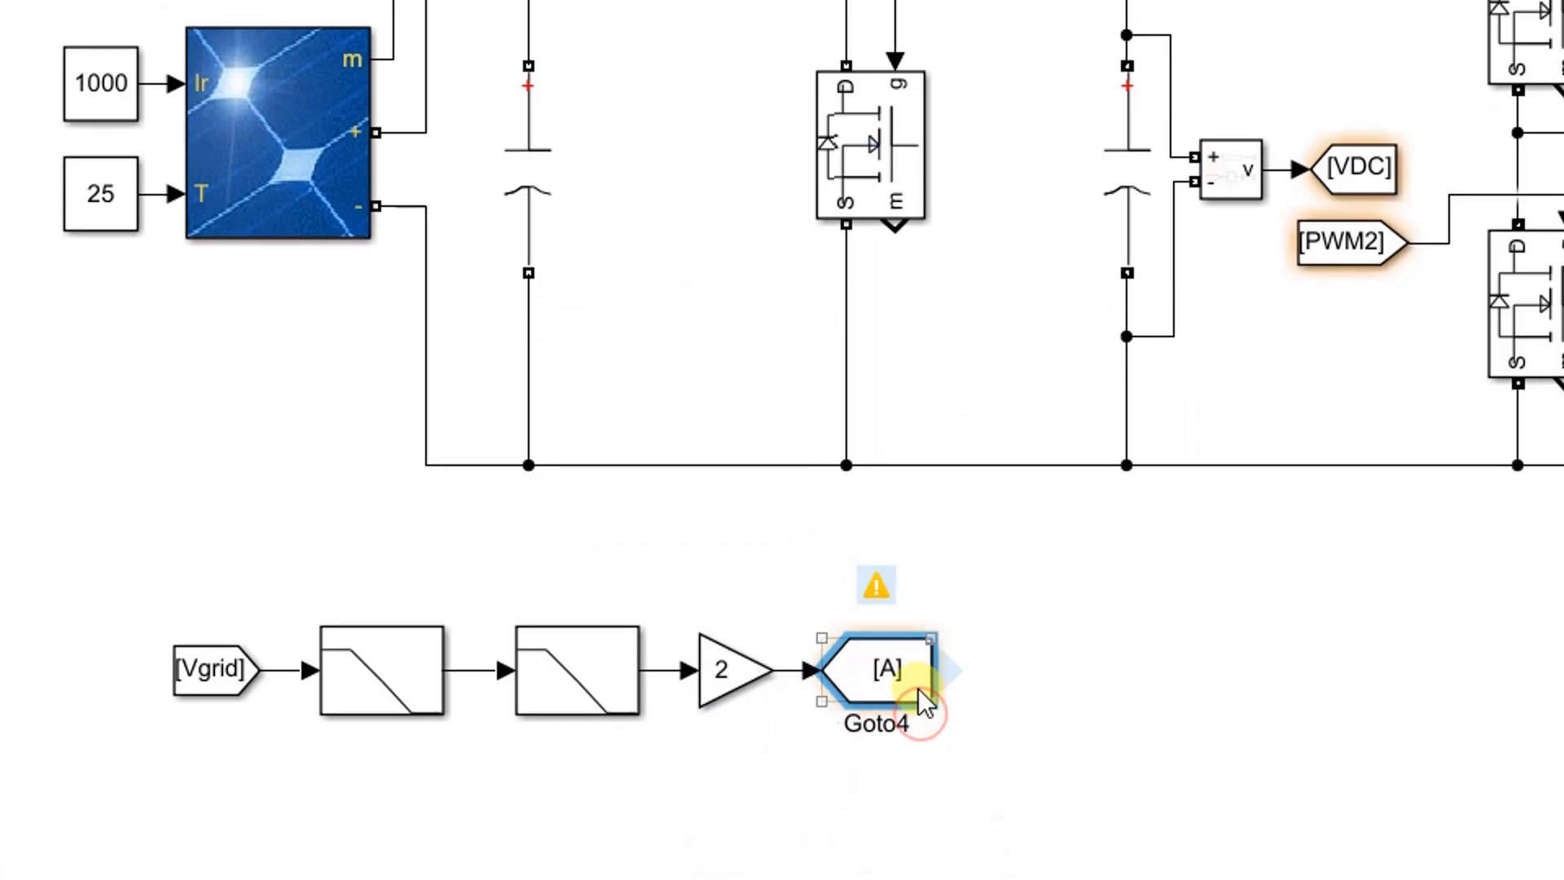
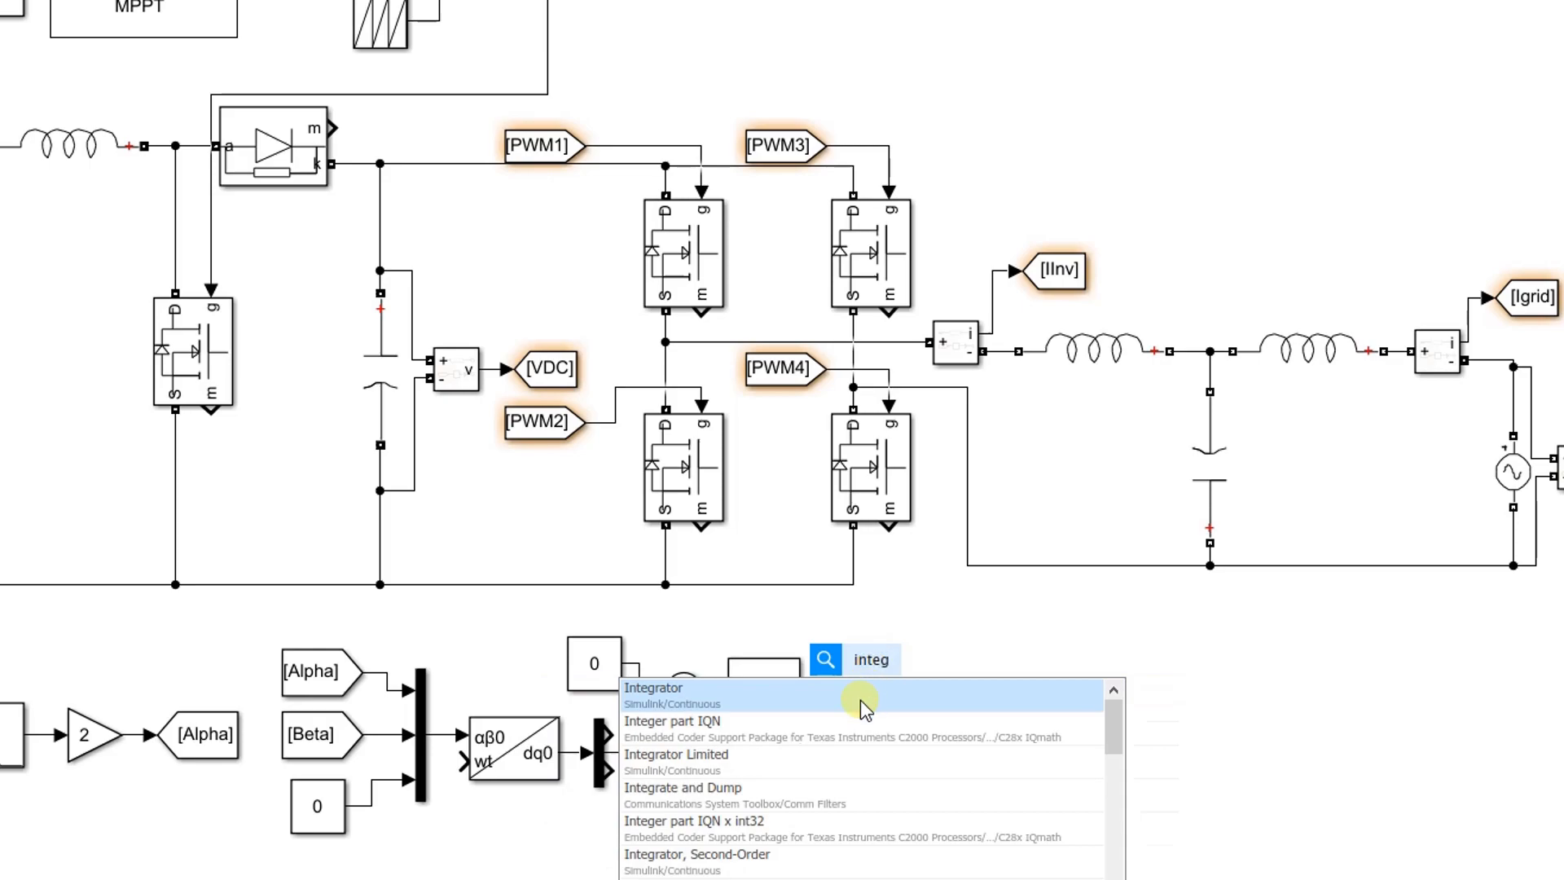
Add an Integrator after the PI controller and wire its output back to the wt input of the αβ0-to-dq0 transform
click(861, 700)
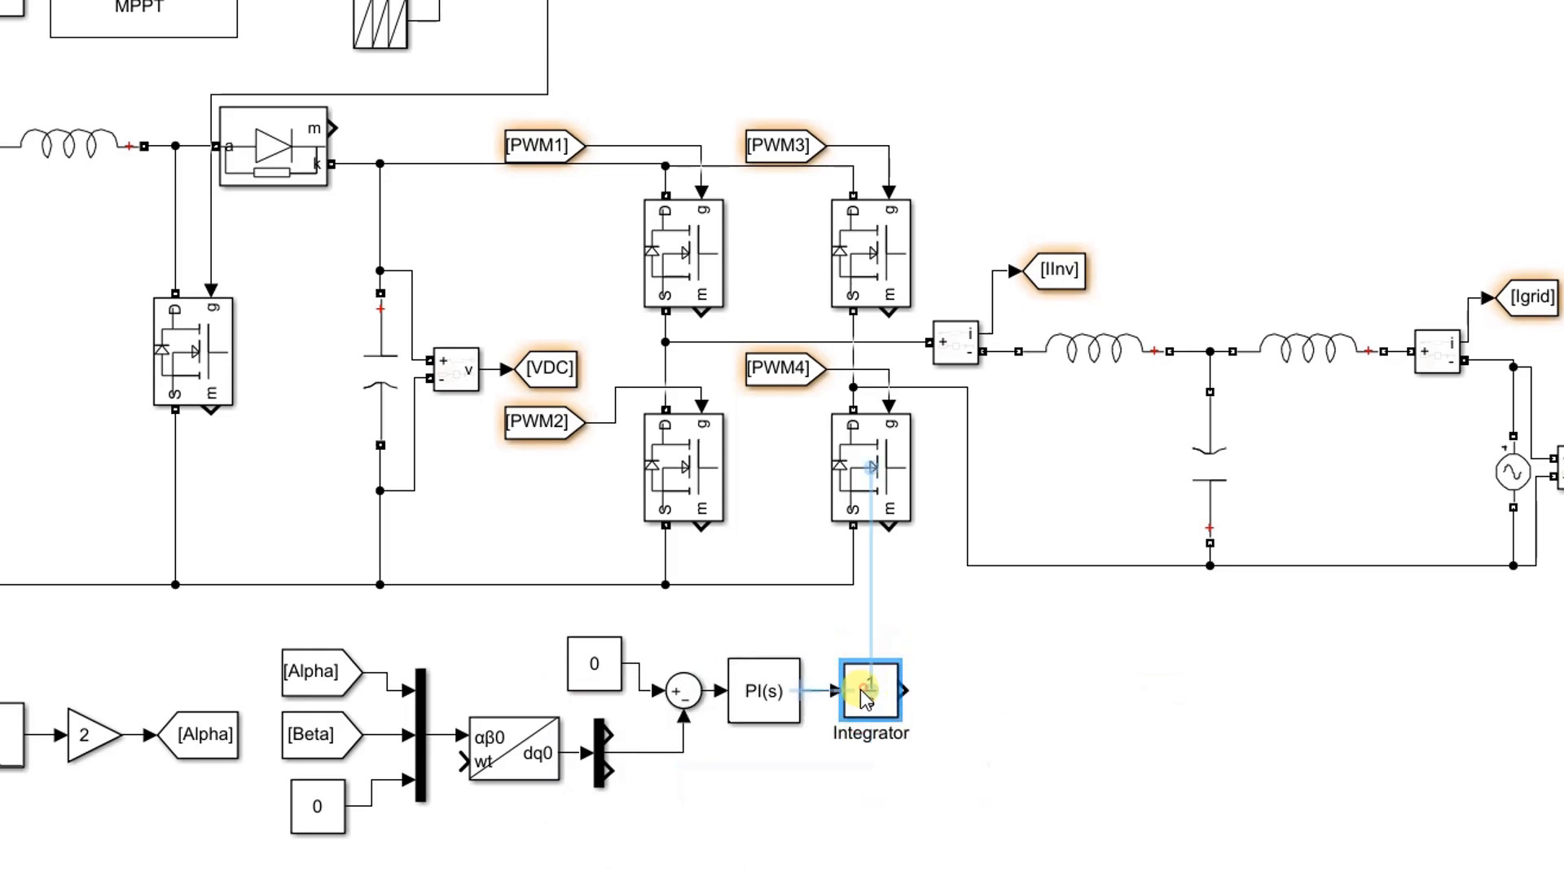
drag(906, 691, 459, 762)
click(559, 803)
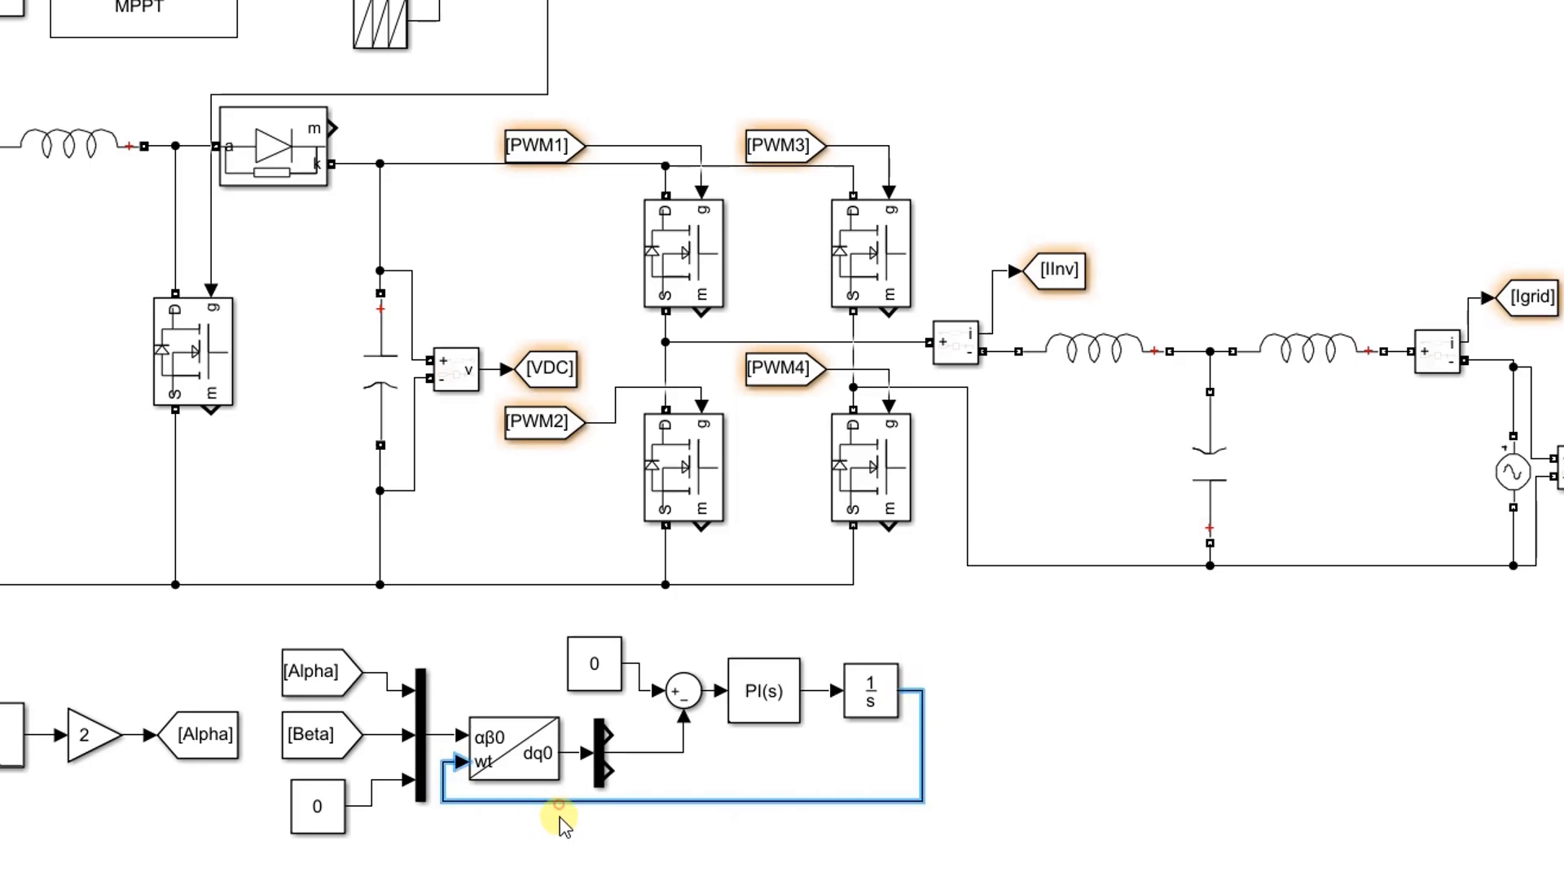
Add two stacked Fcn blocks beside the Integrator and branch the Integrator output to both of their inputs
double_click(945, 729)
text(f)
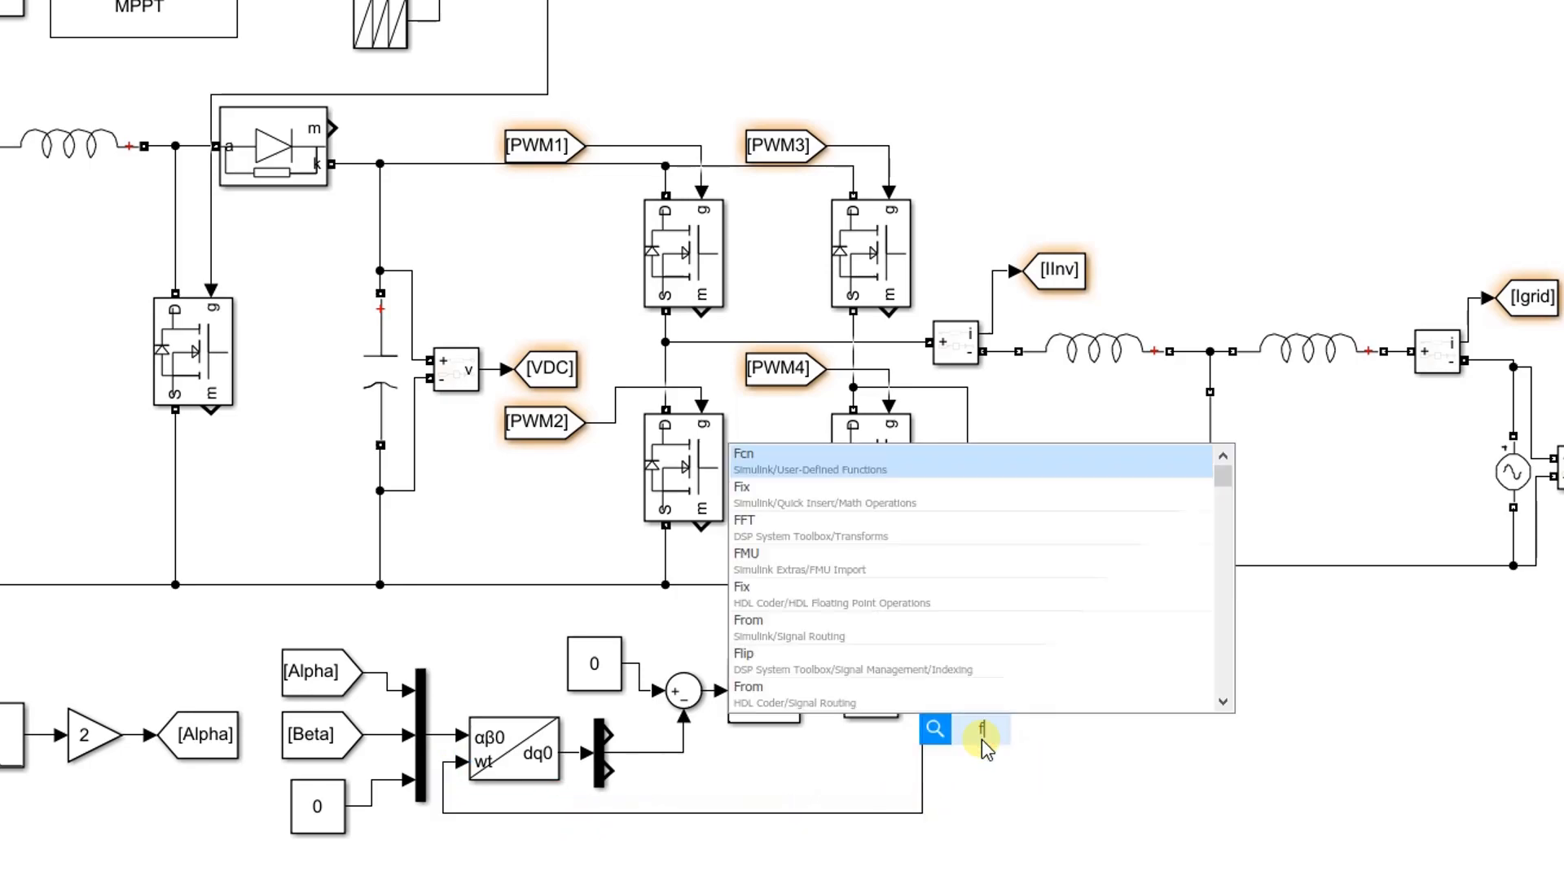
text(cn)
click(867, 476)
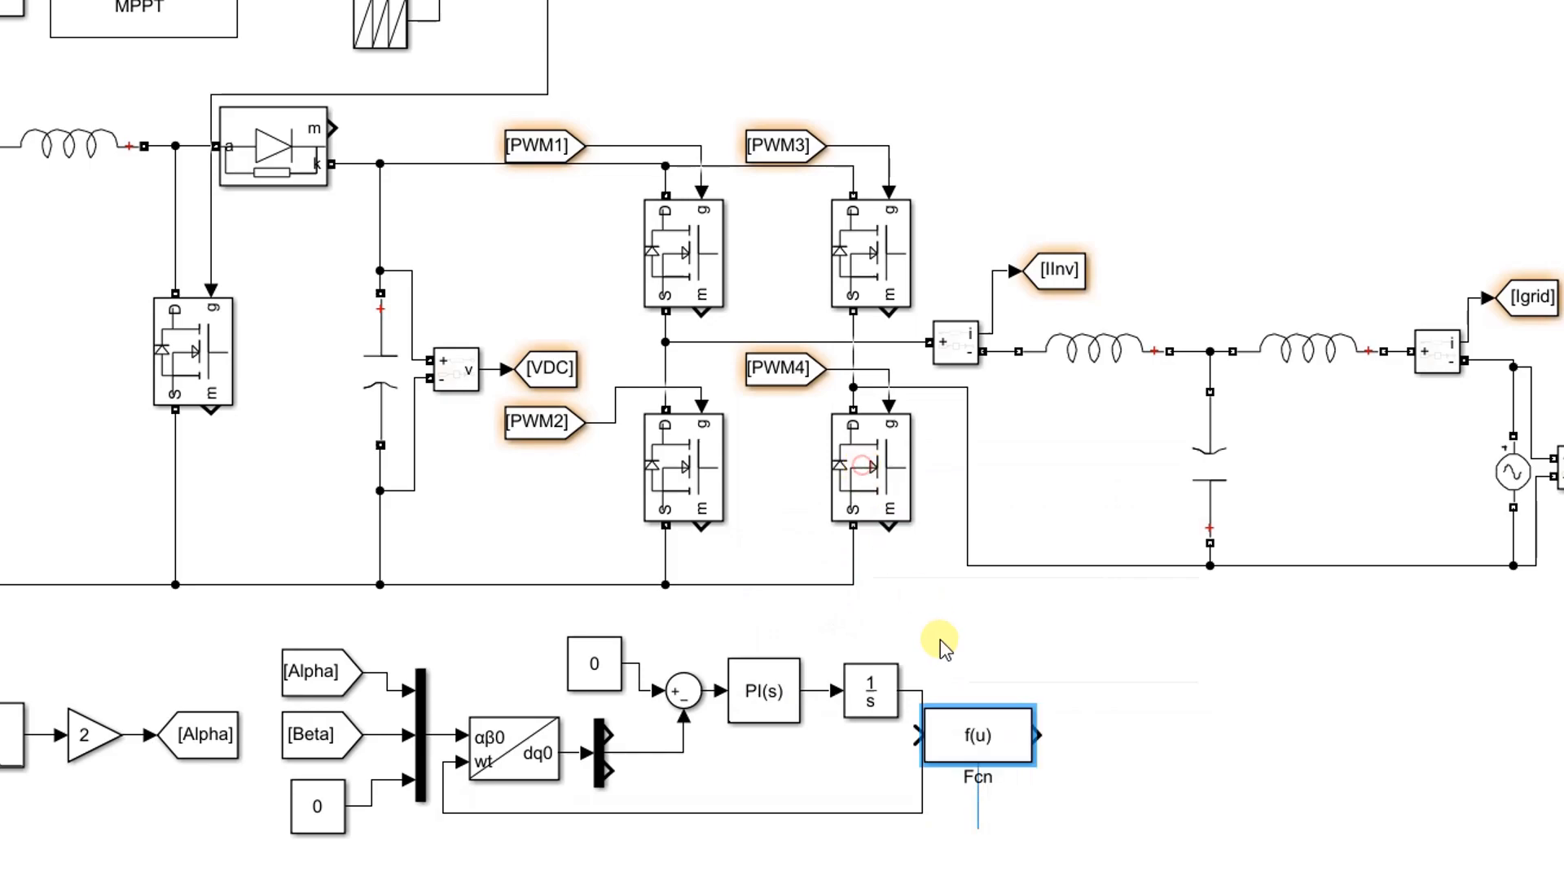
drag(981, 717, 1004, 776)
click(937, 772)
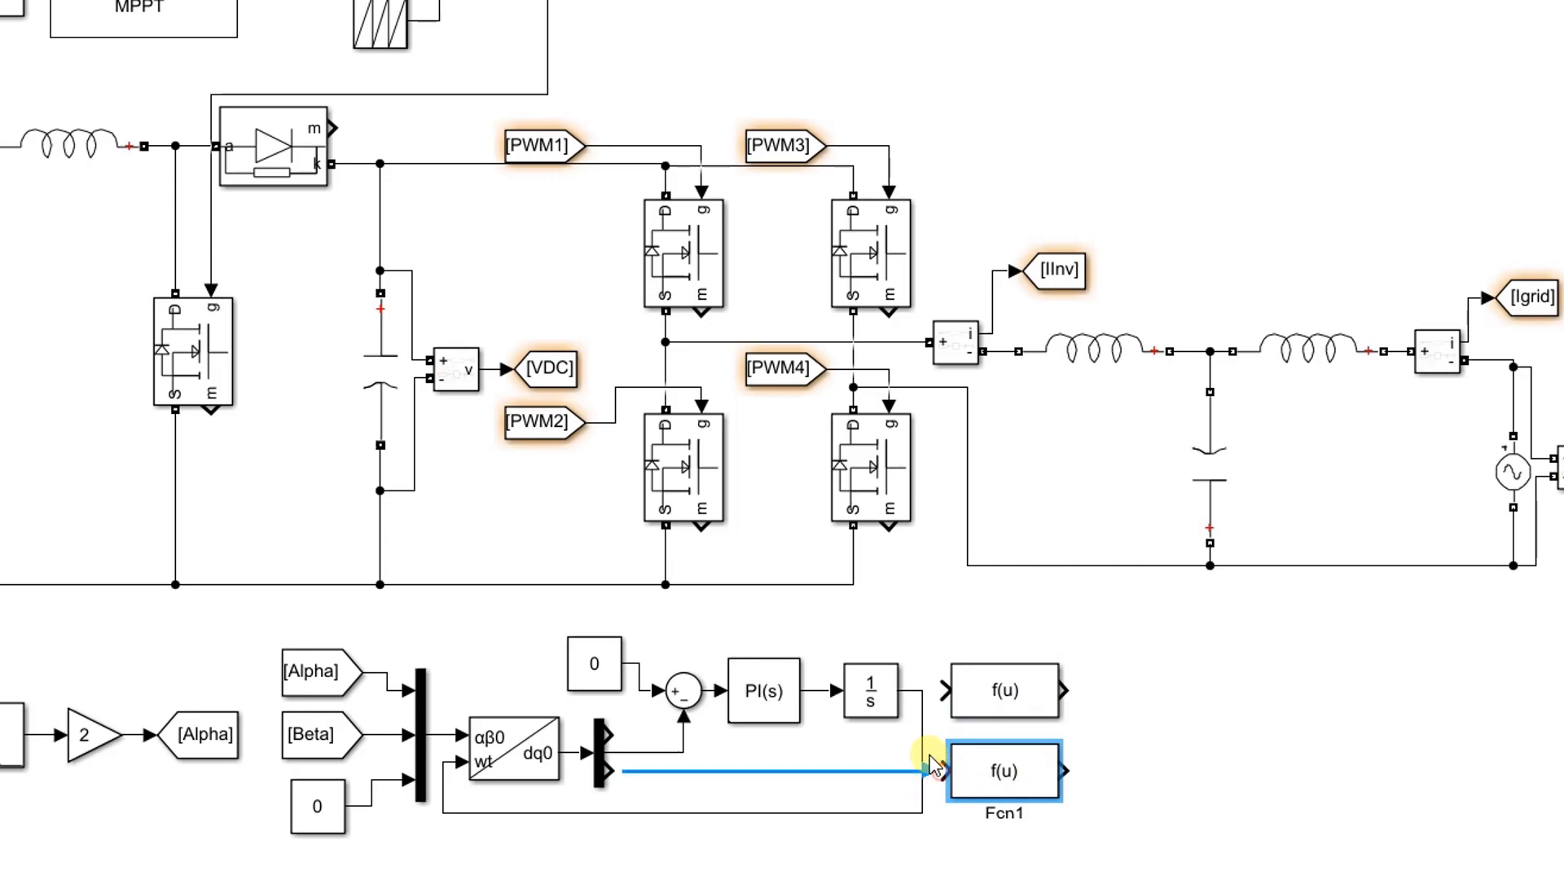
drag(948, 681, 922, 691)
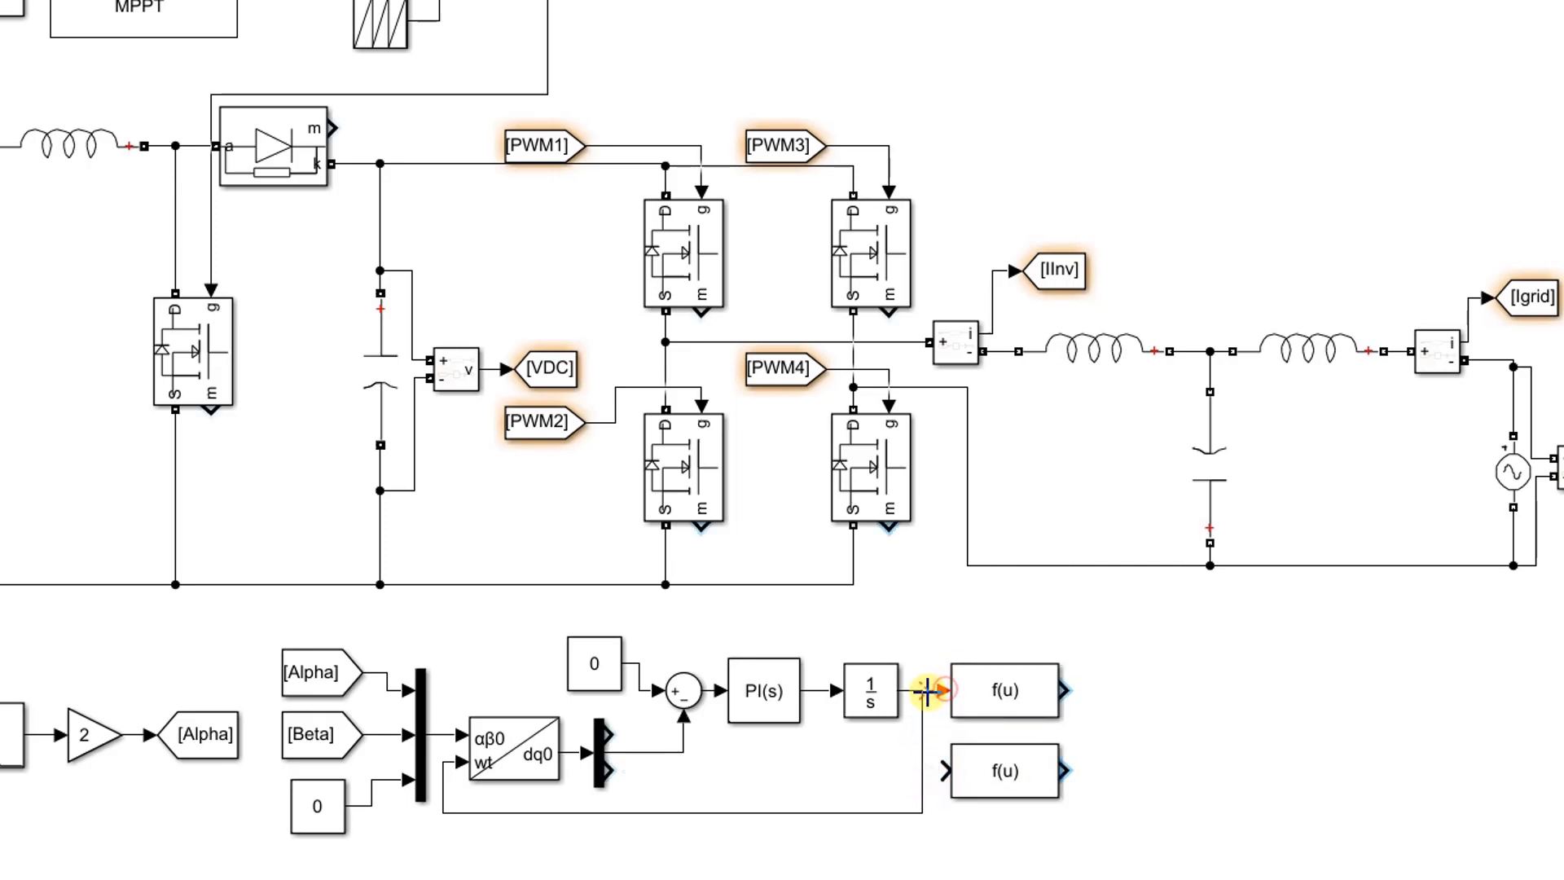
drag(937, 773, 923, 769)
Set the upper Fcn block's expression to cos(u(1)) and the lower Fcn block's expression to sin(u(1))
double_click(1018, 694)
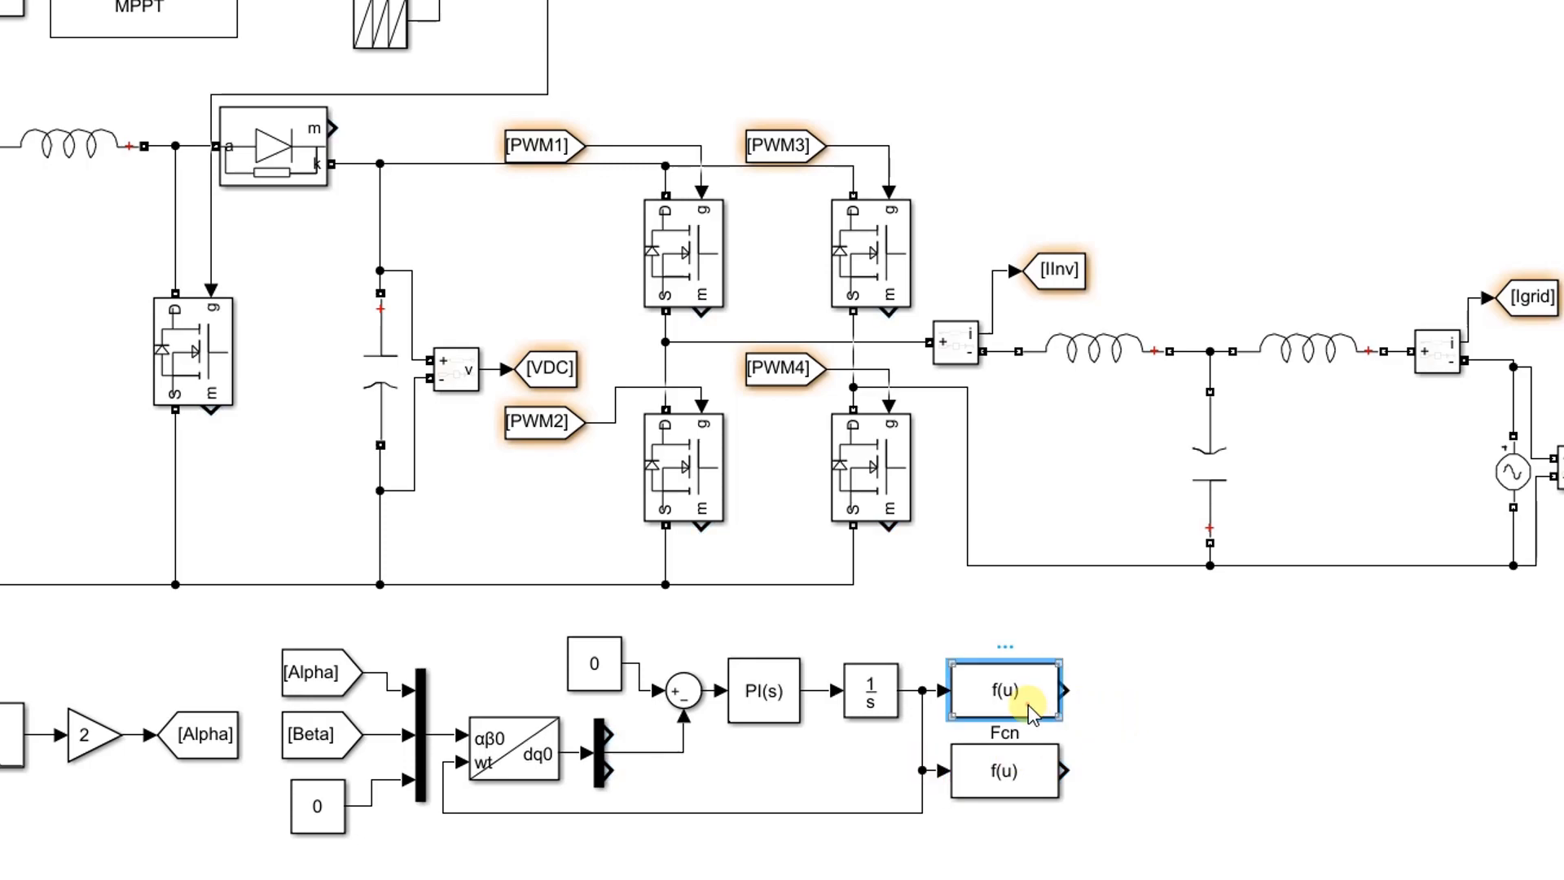
text(cos(u(1)
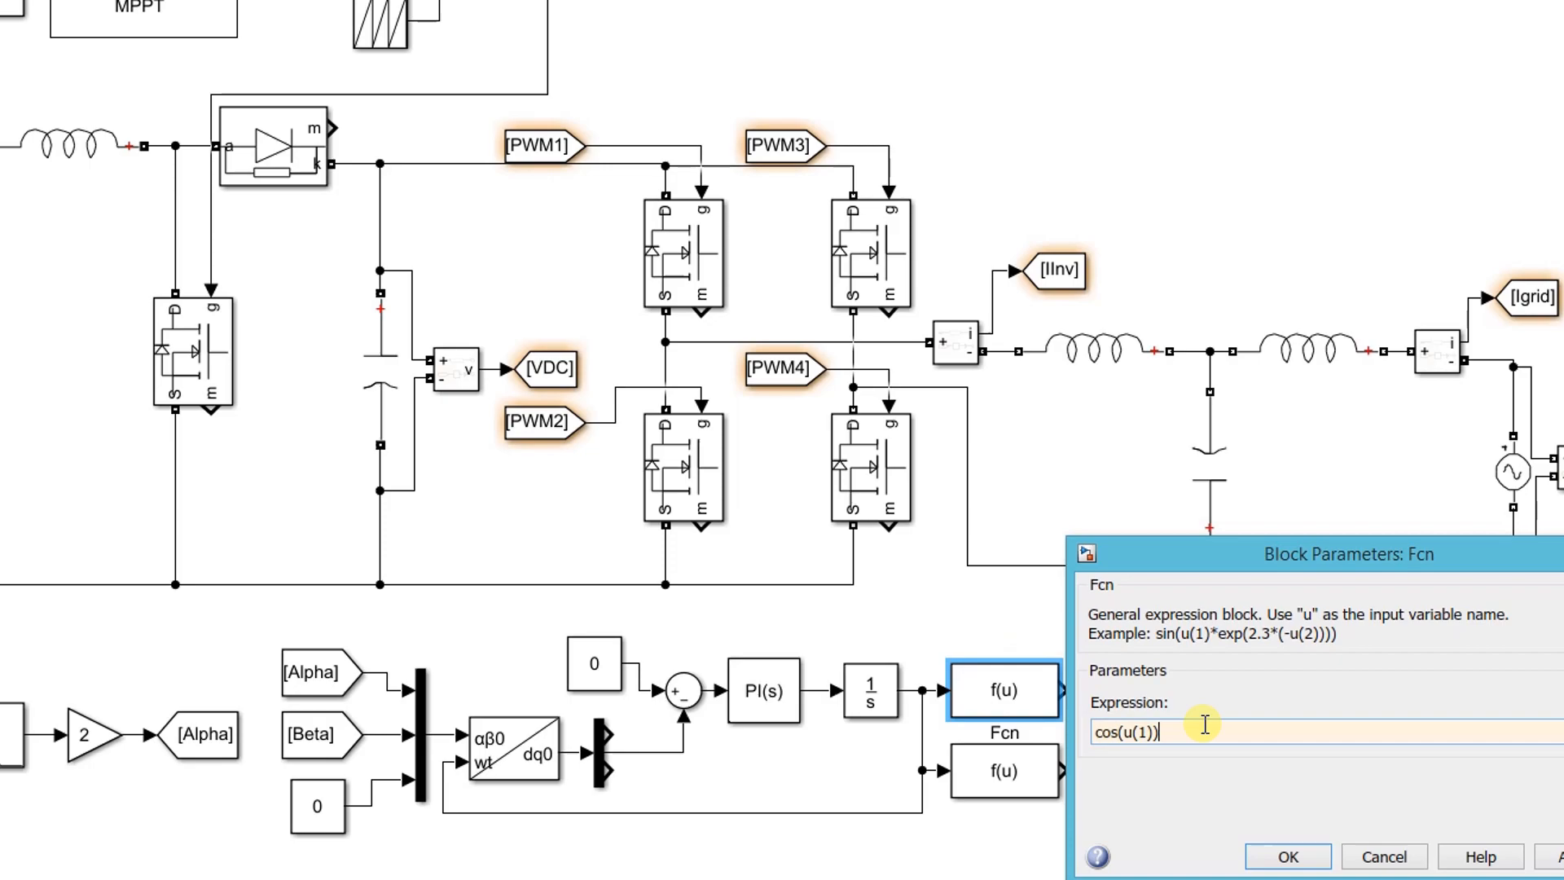
click(1281, 852)
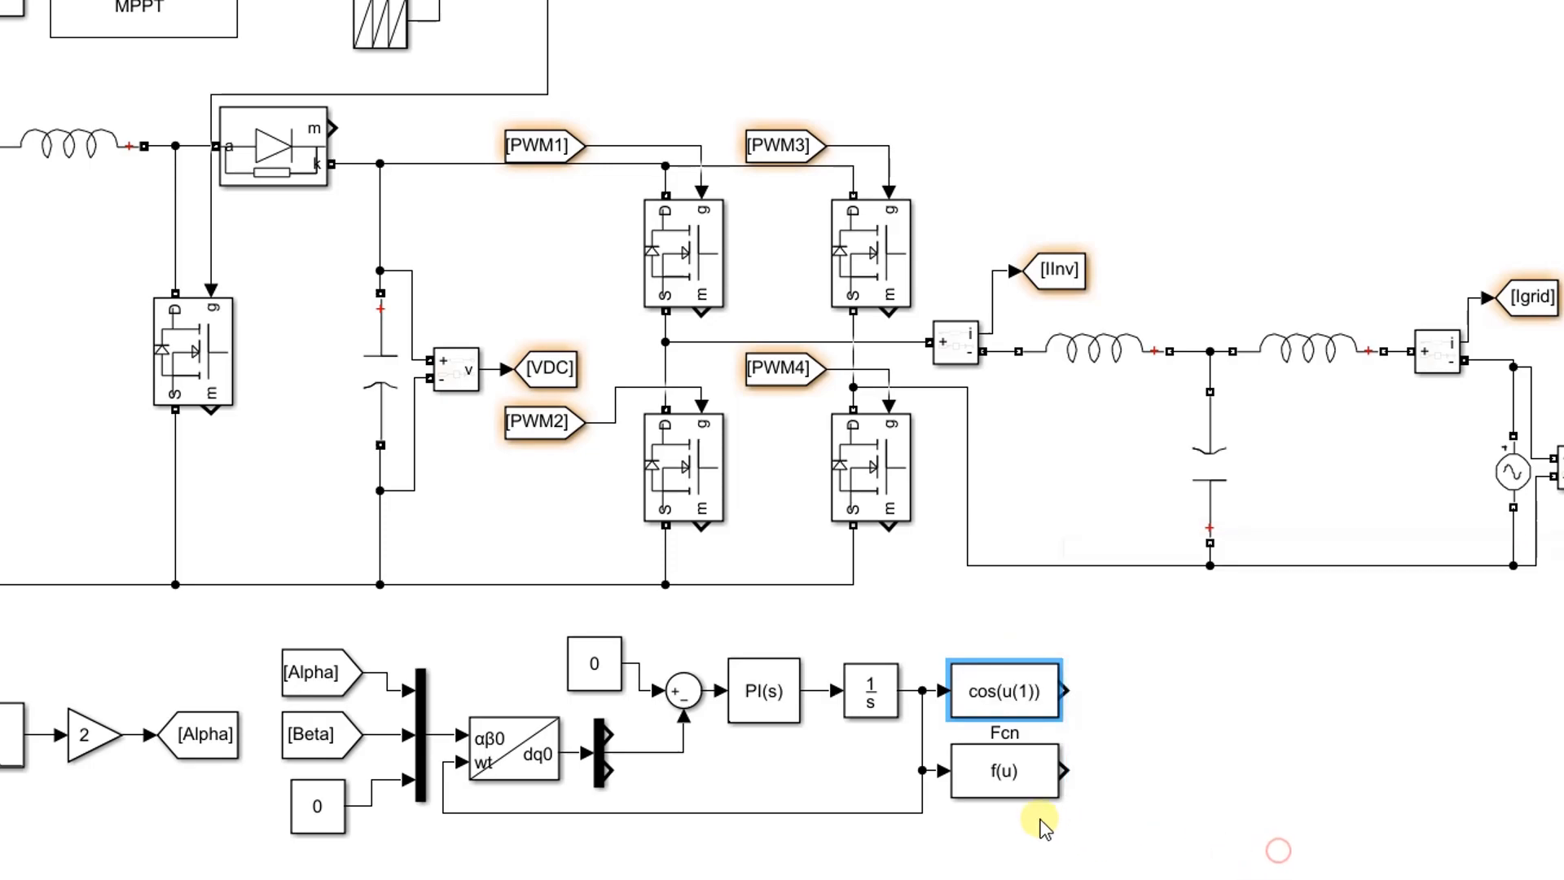
click(1011, 782)
double_click(1010, 782)
text(s)
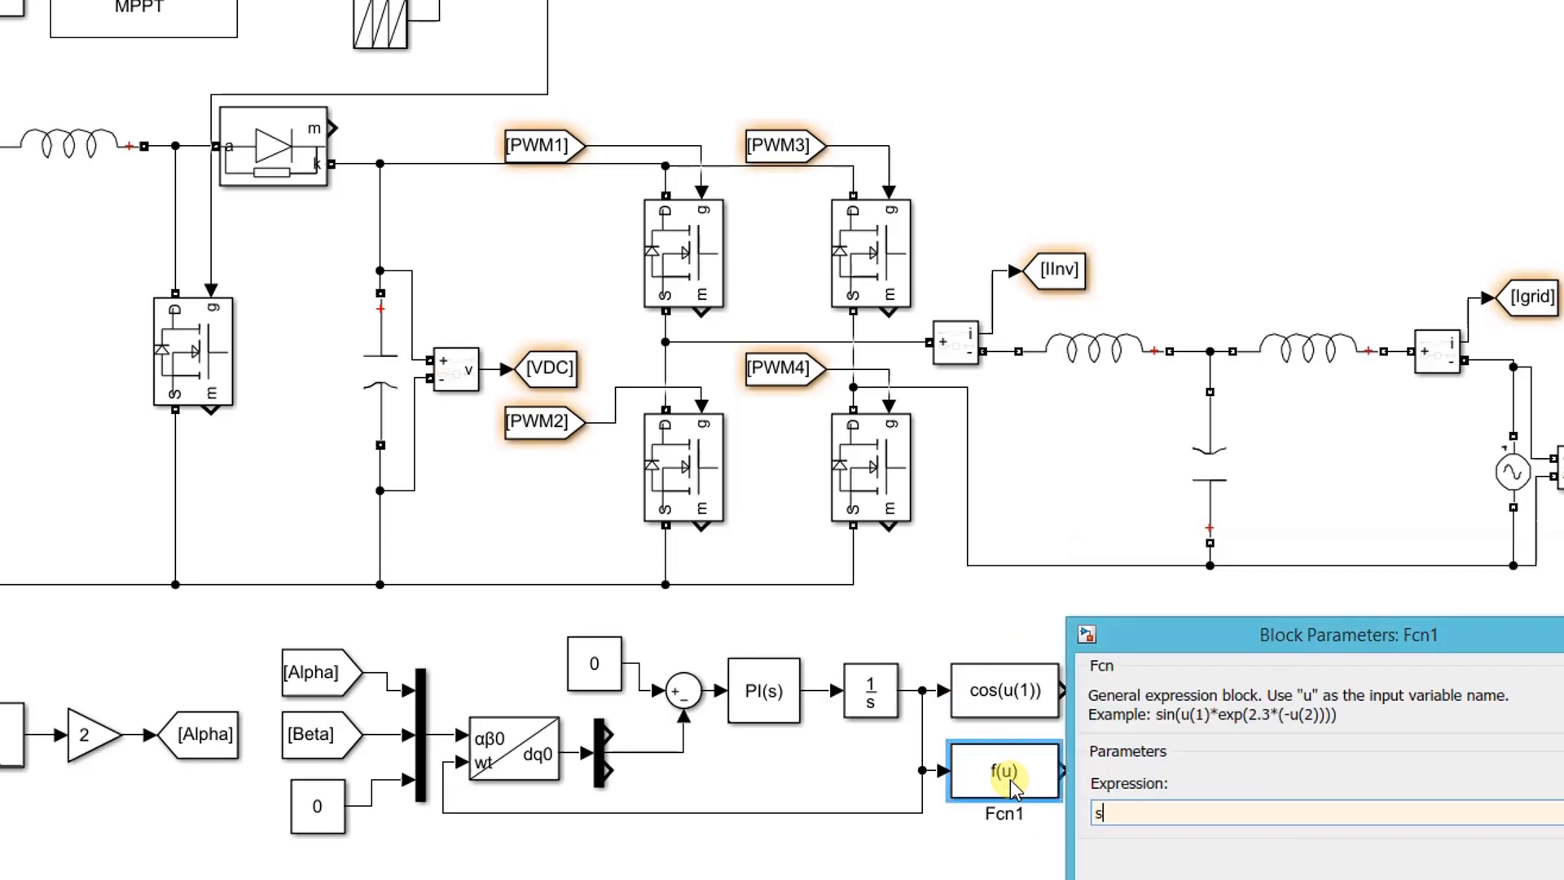
text(in(u(1)))
key(Return)
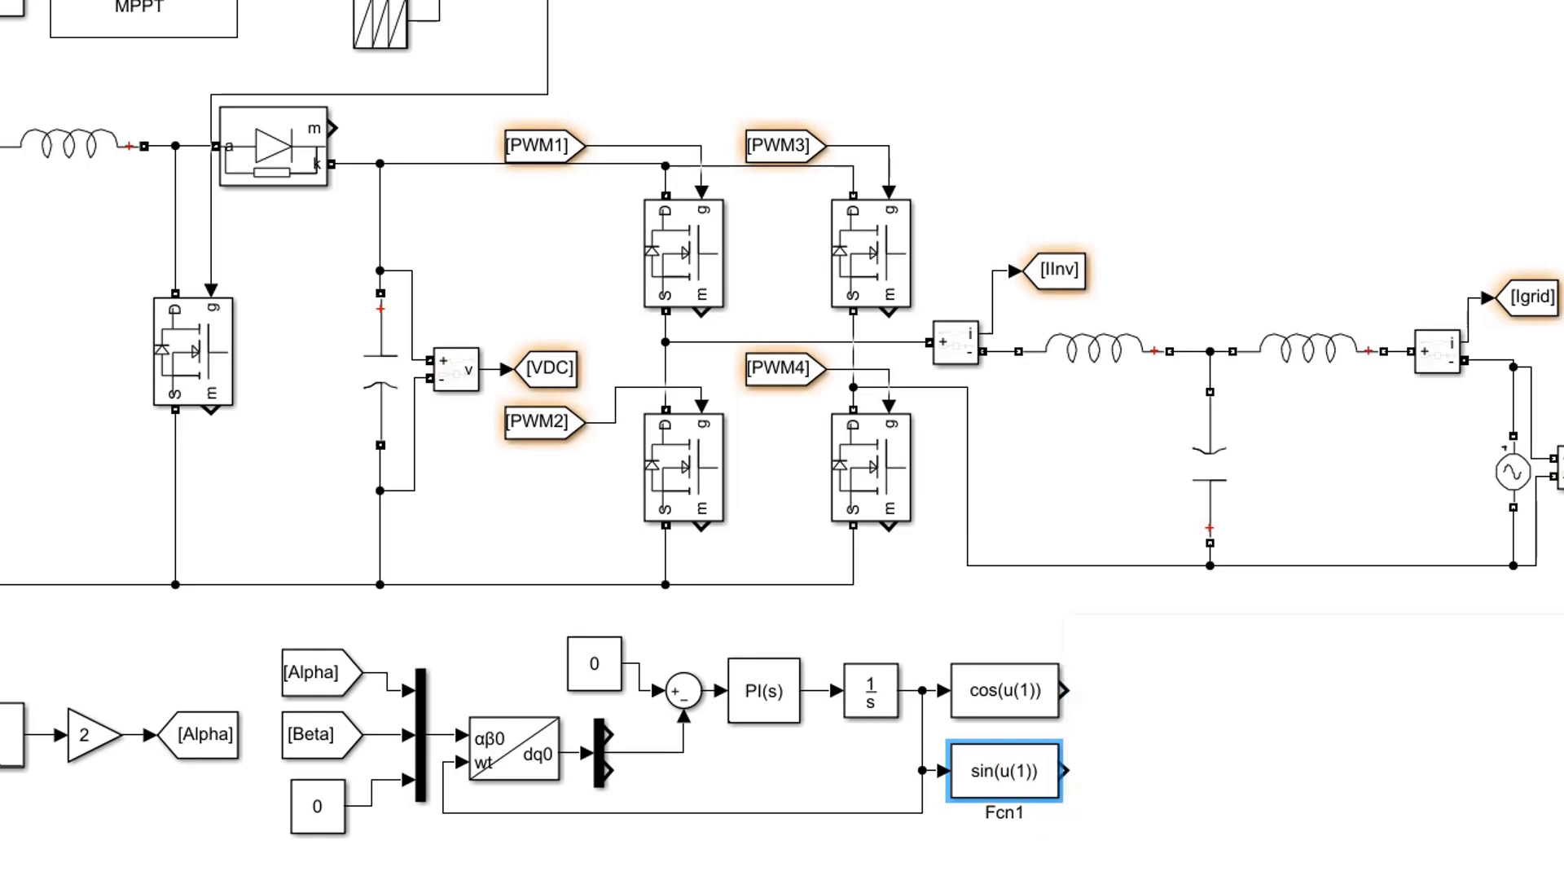
Add a Goto block and a copy of it, and connect them to the outputs of the cosine and sine Fcn blocks
click(1155, 713)
text(goto)
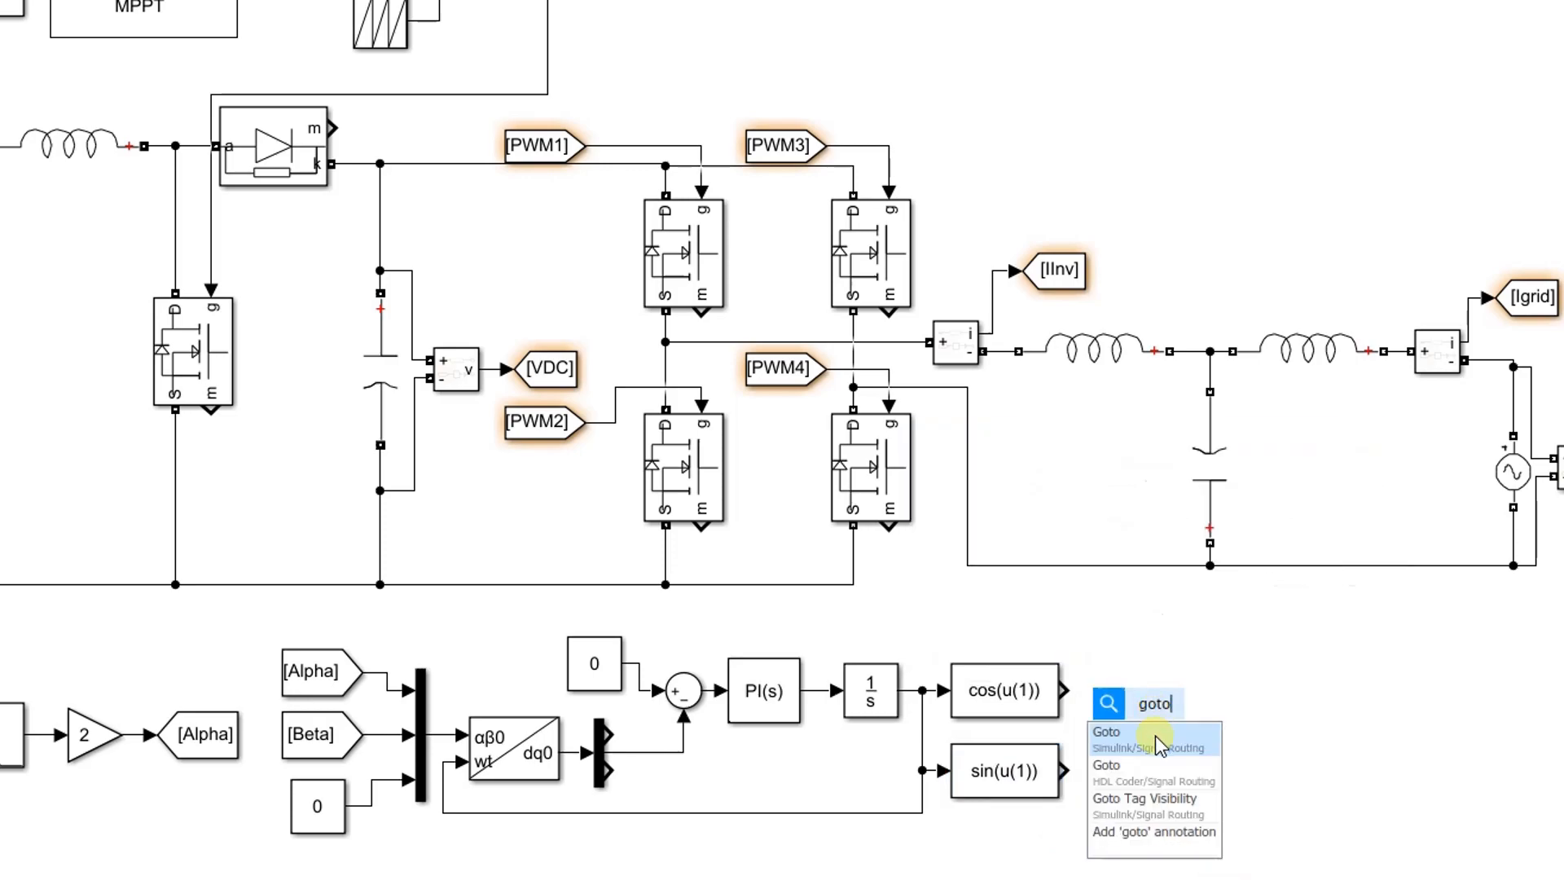
click(1161, 743)
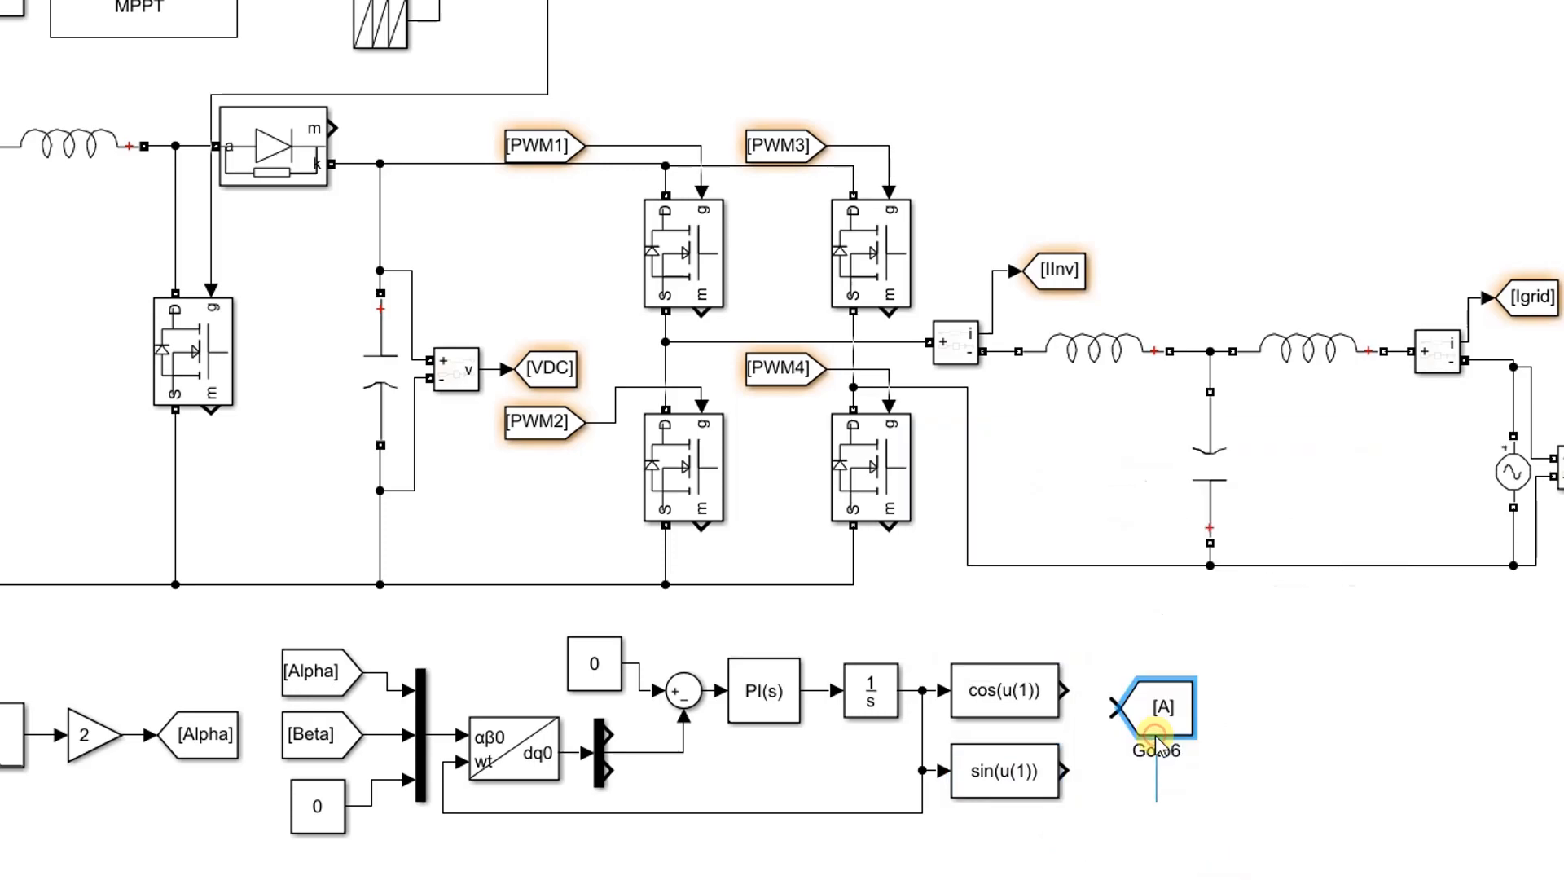
click(1189, 732)
drag(1186, 709, 1170, 760)
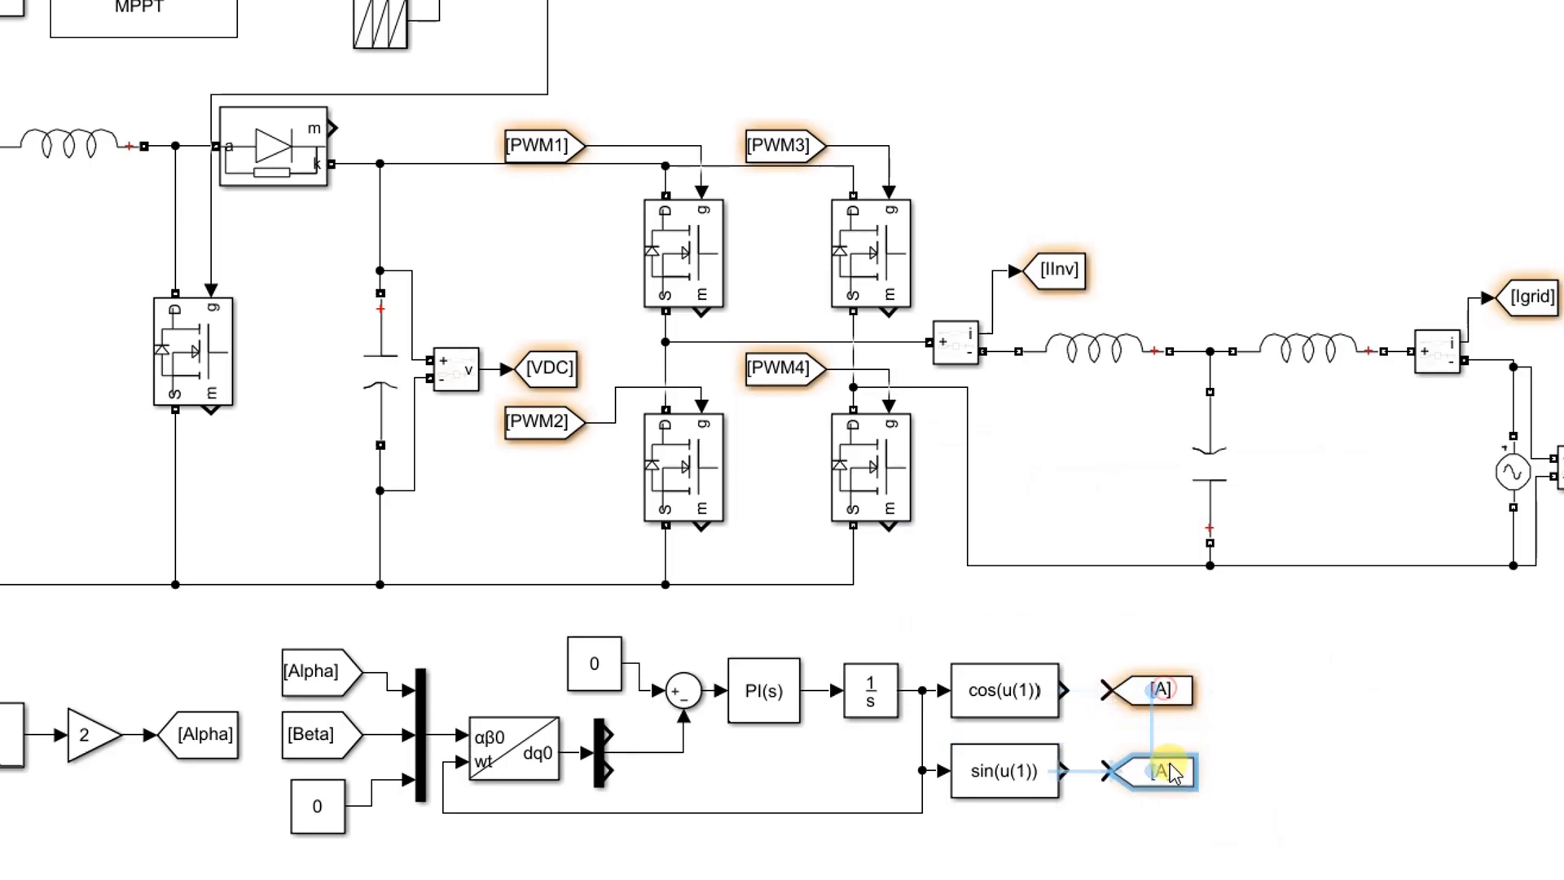
click(1088, 771)
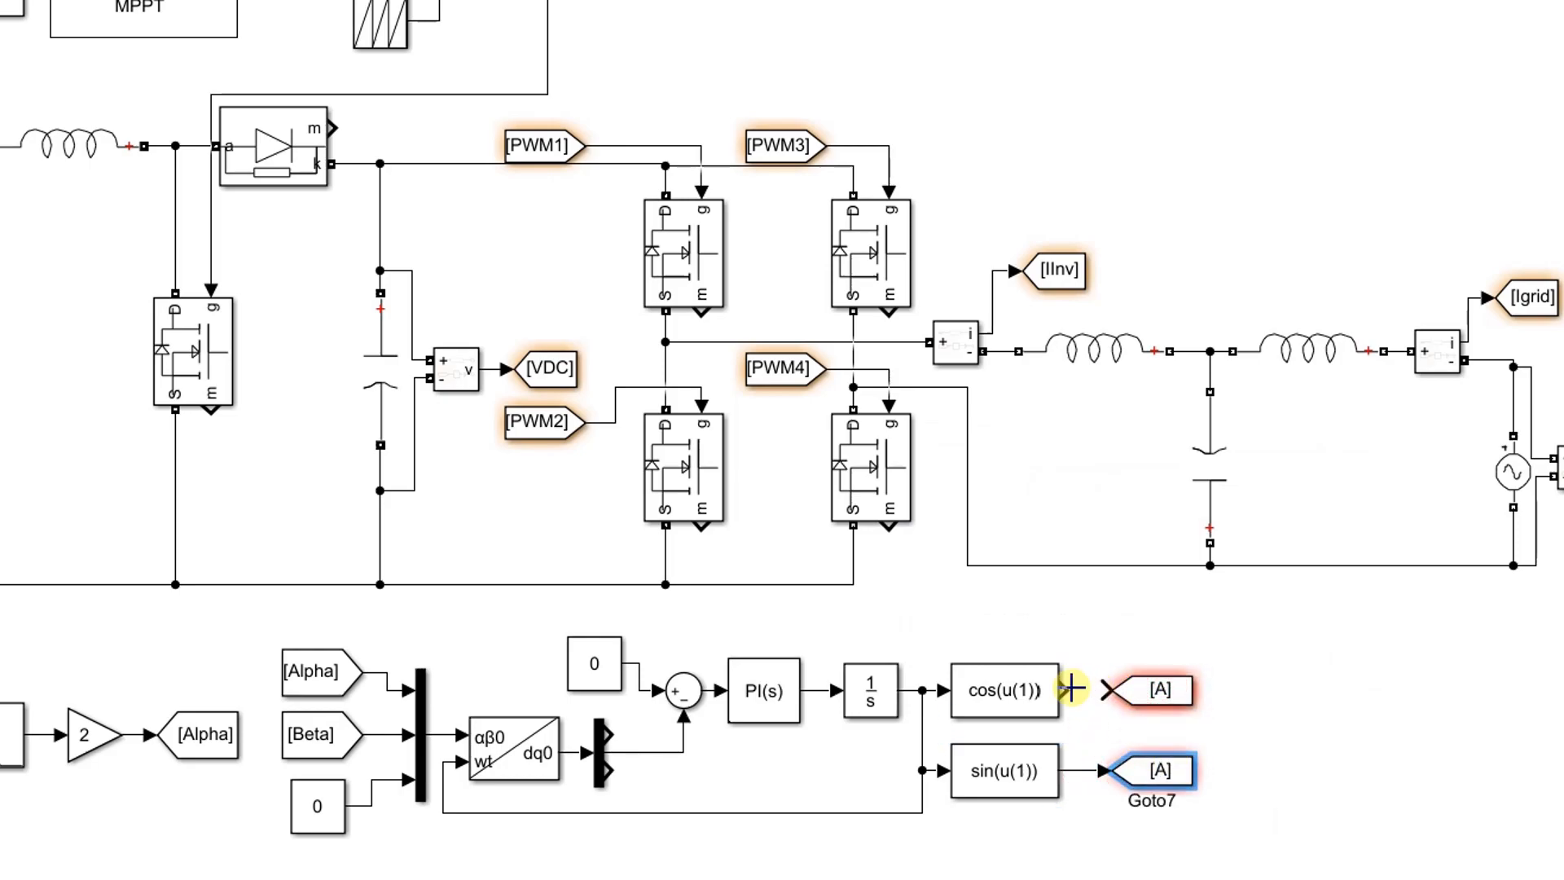
drag(1067, 690, 1105, 690)
Set the tag of the Goto block fed by the cosine function to coswt
click(1154, 691)
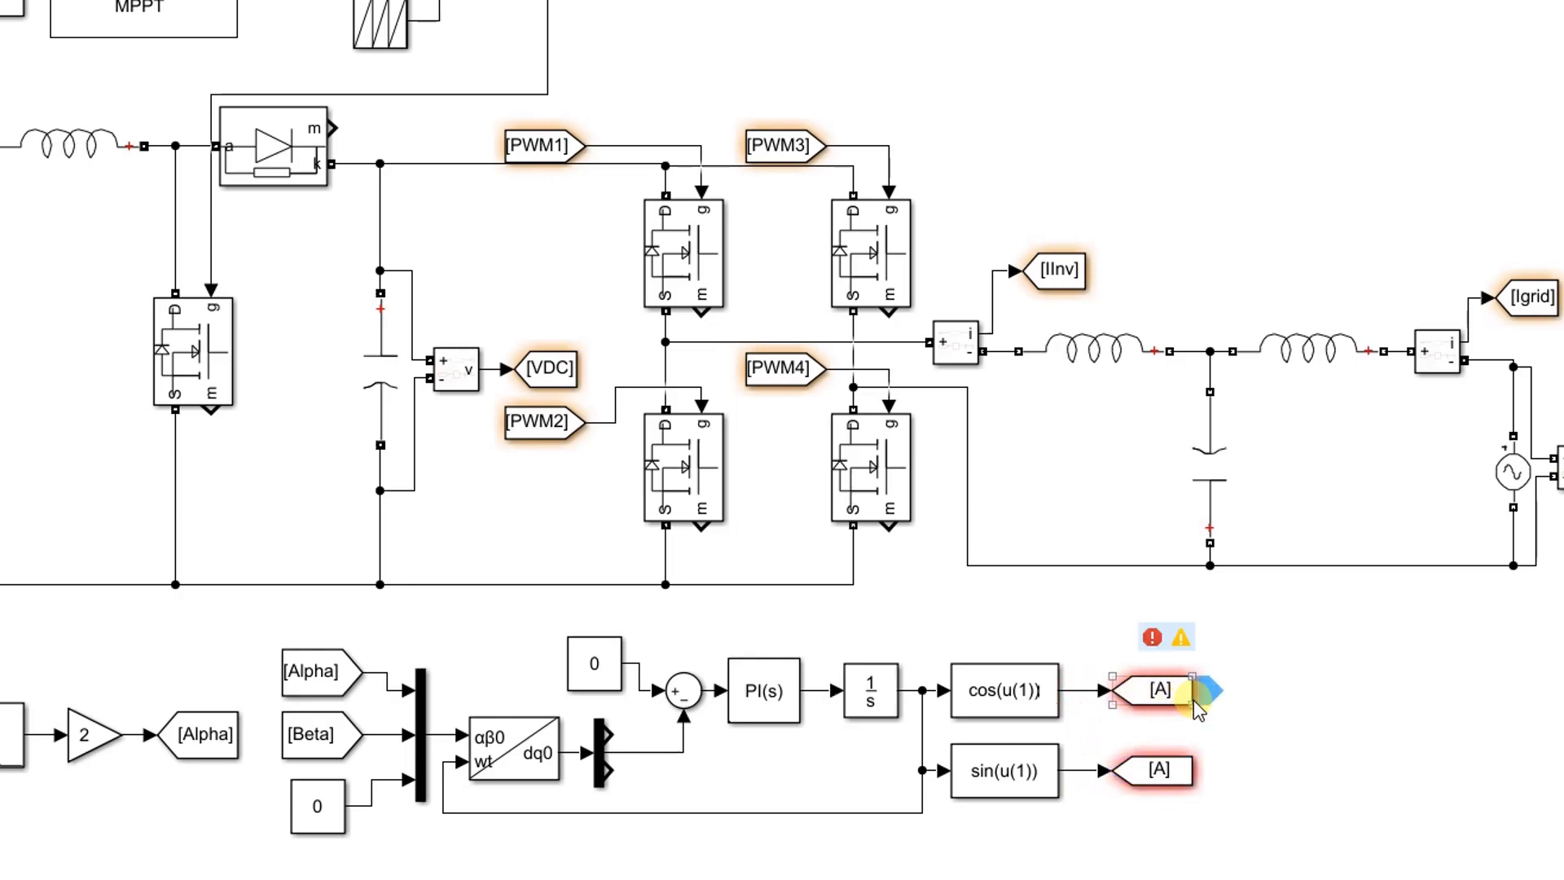
double_click(1193, 703)
drag(1318, 444, 1000, 326)
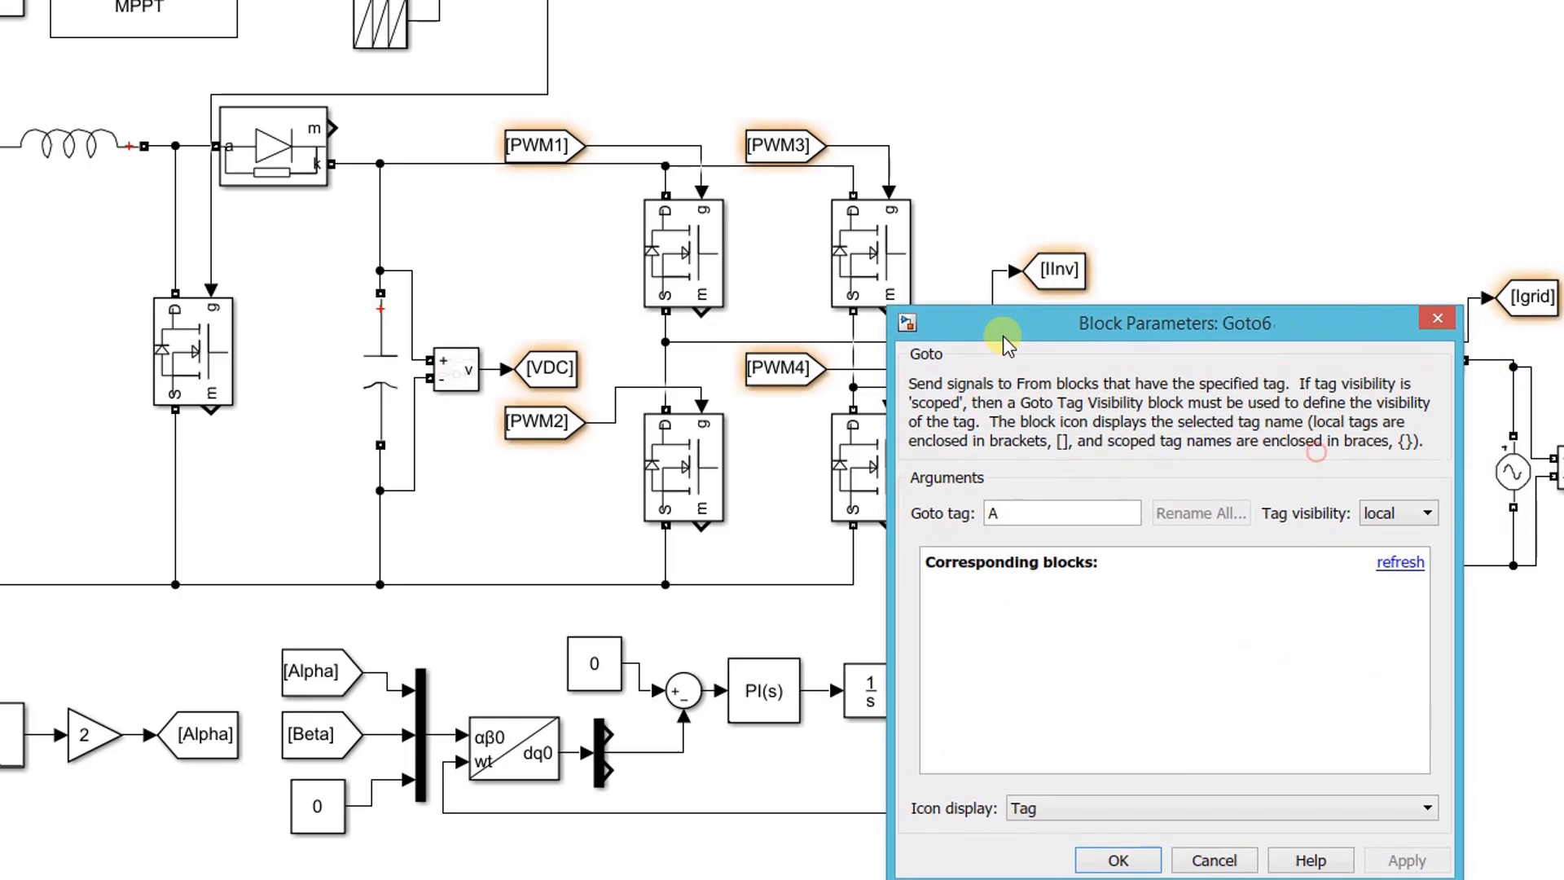
double_click(1004, 512)
text(sinwt)
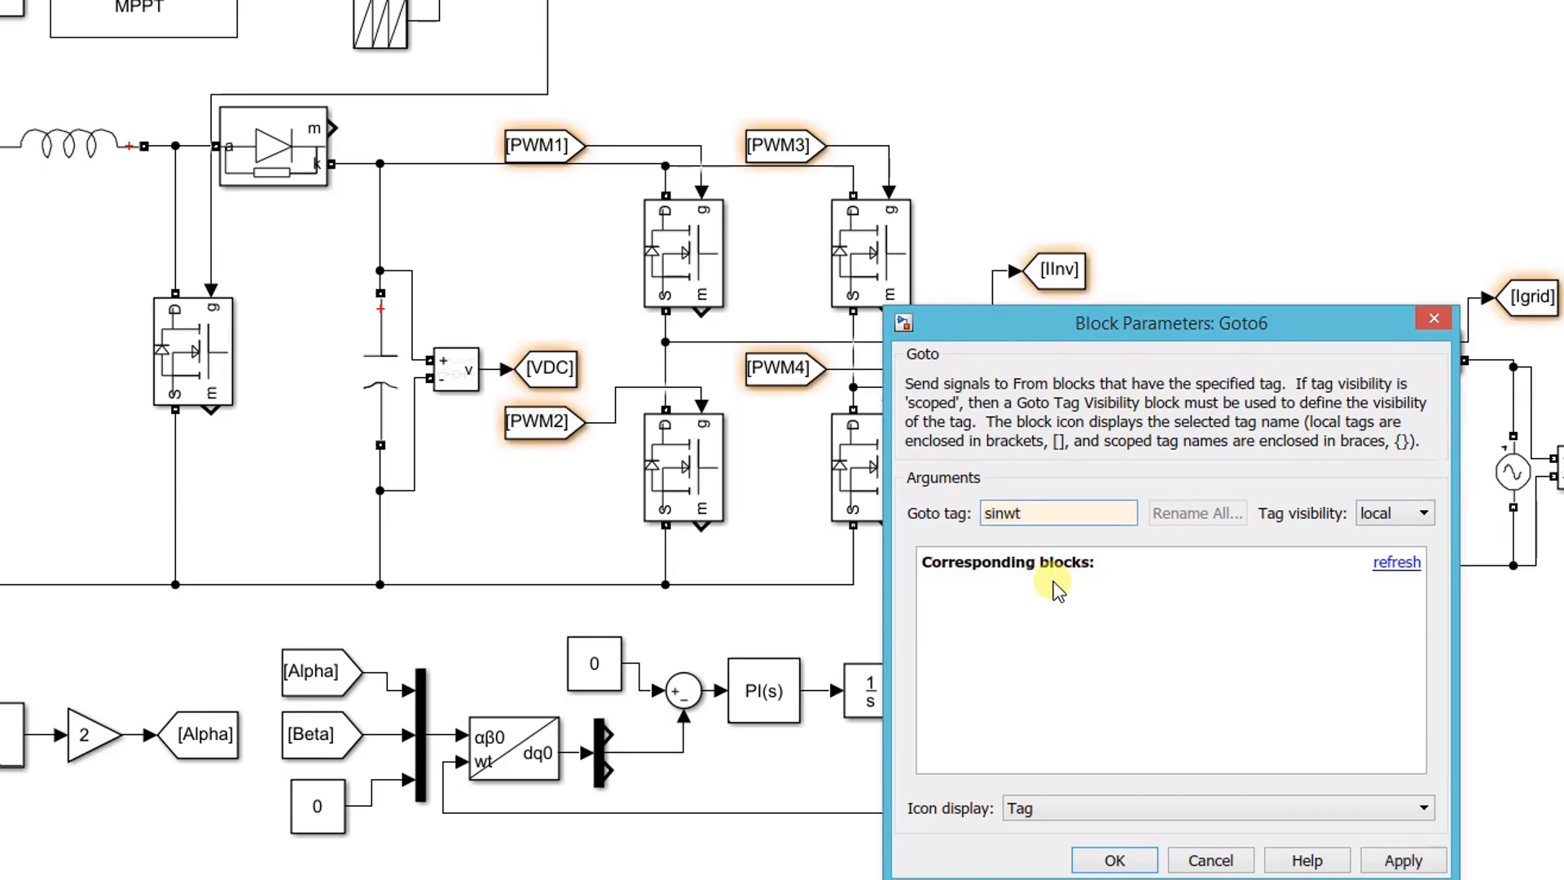
drag(1045, 505, 935, 514)
text(coswt)
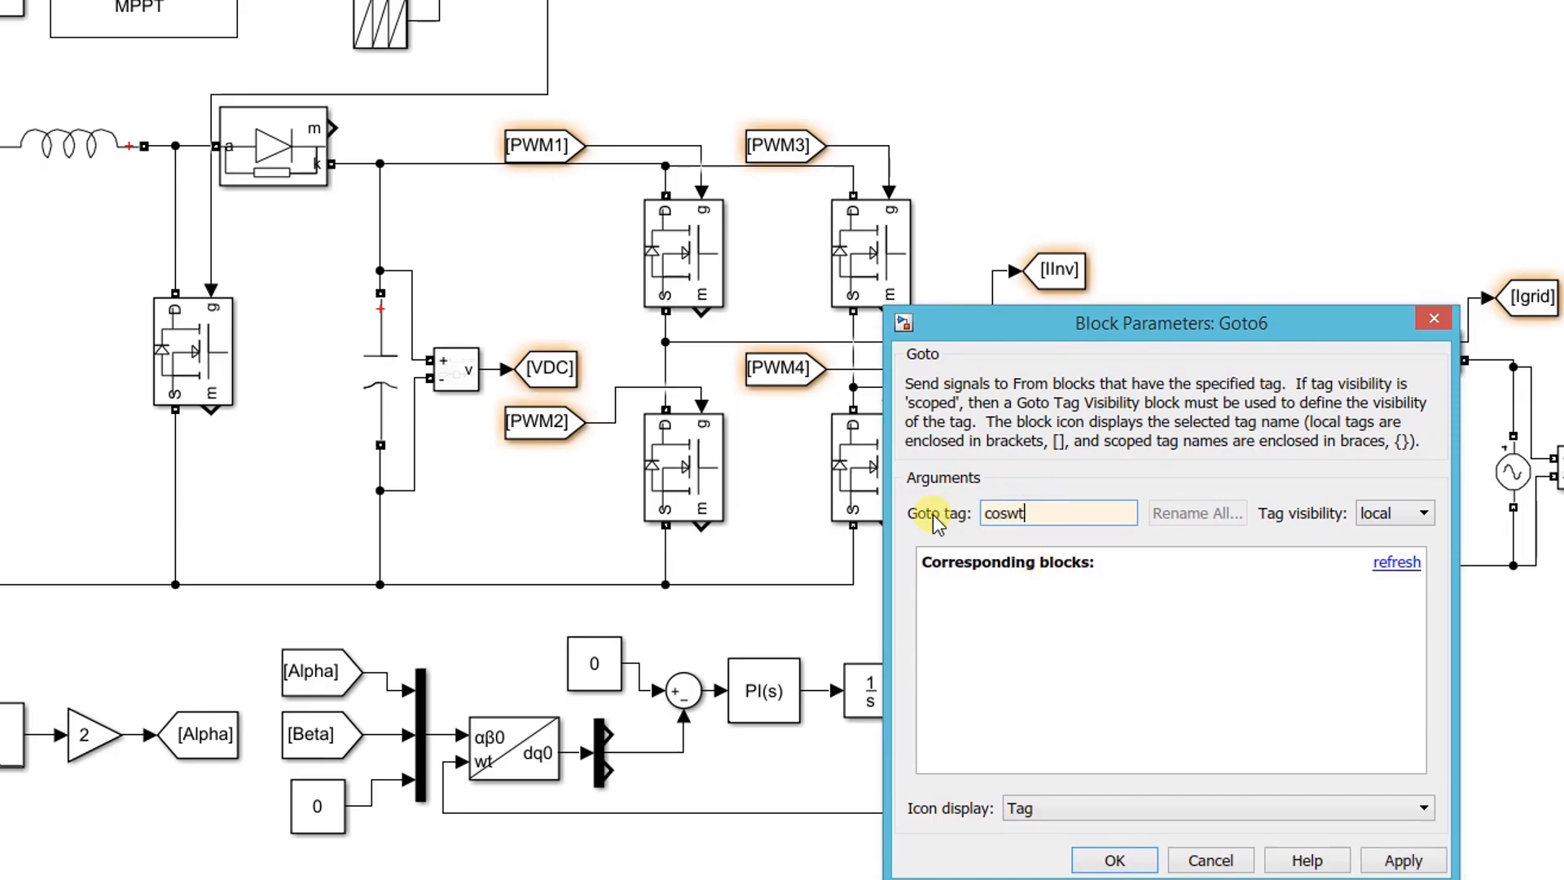
click(1154, 862)
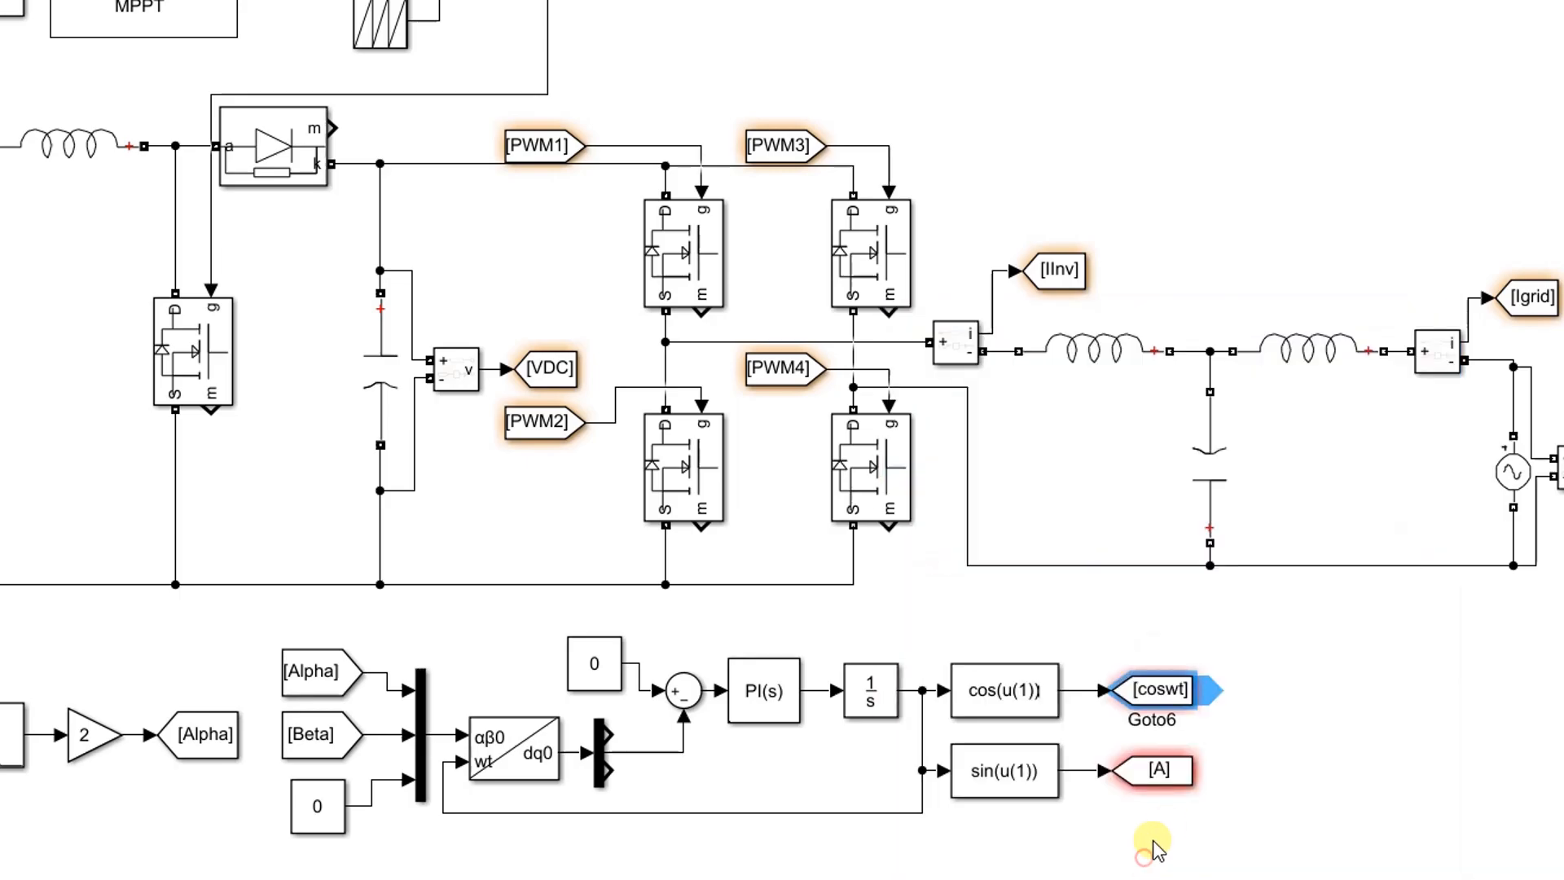
Set the tag of the Goto block fed by the sine function to sinwt
double_click(1155, 772)
drag(1275, 480, 970, 366)
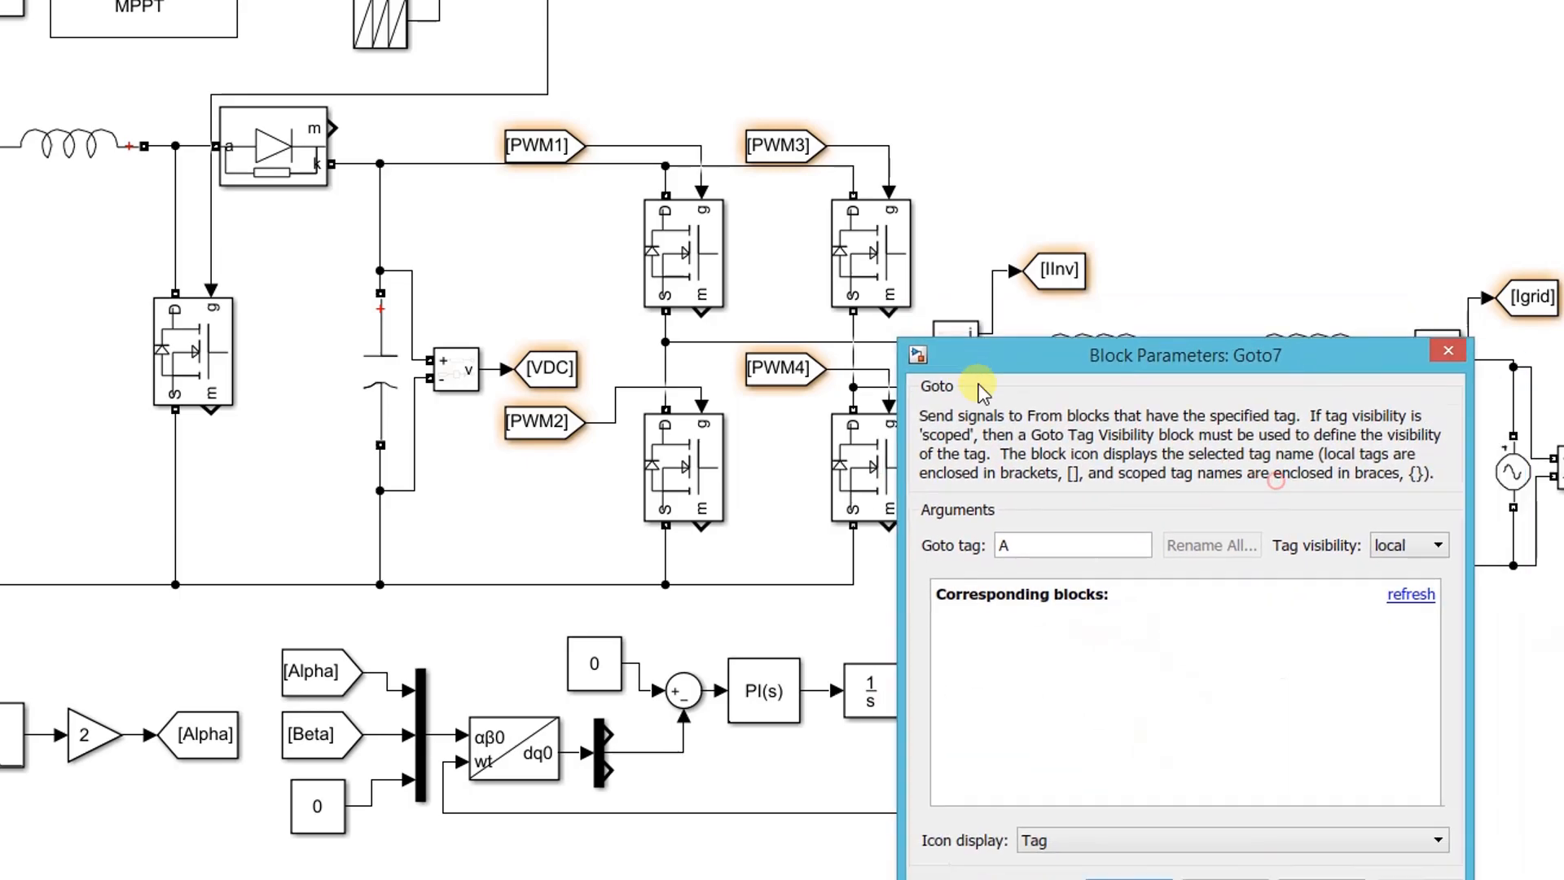
text(sinwt)
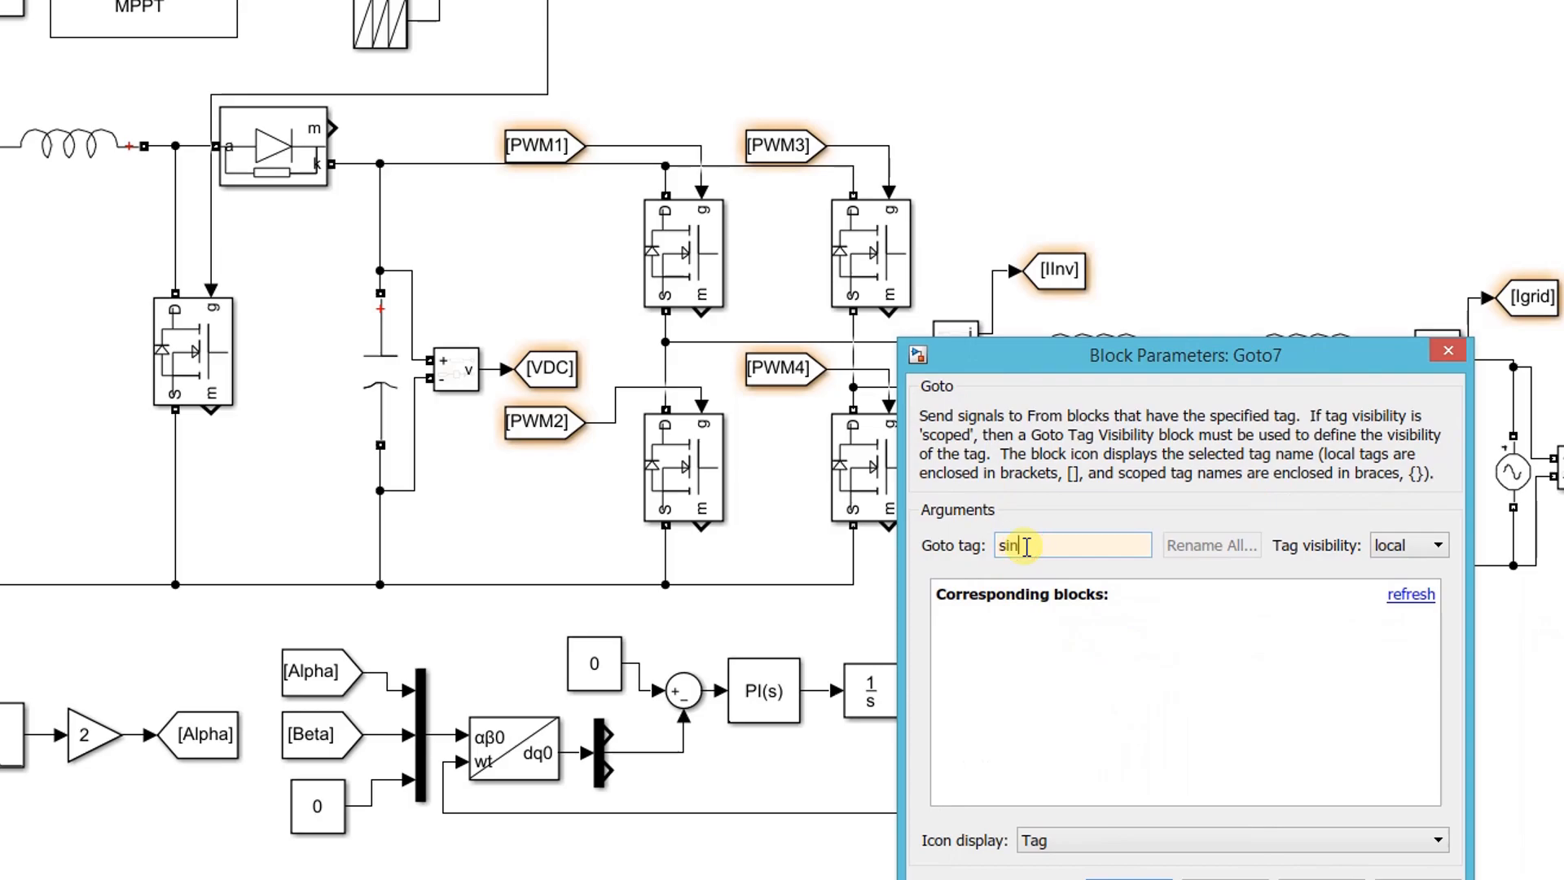
click(1139, 876)
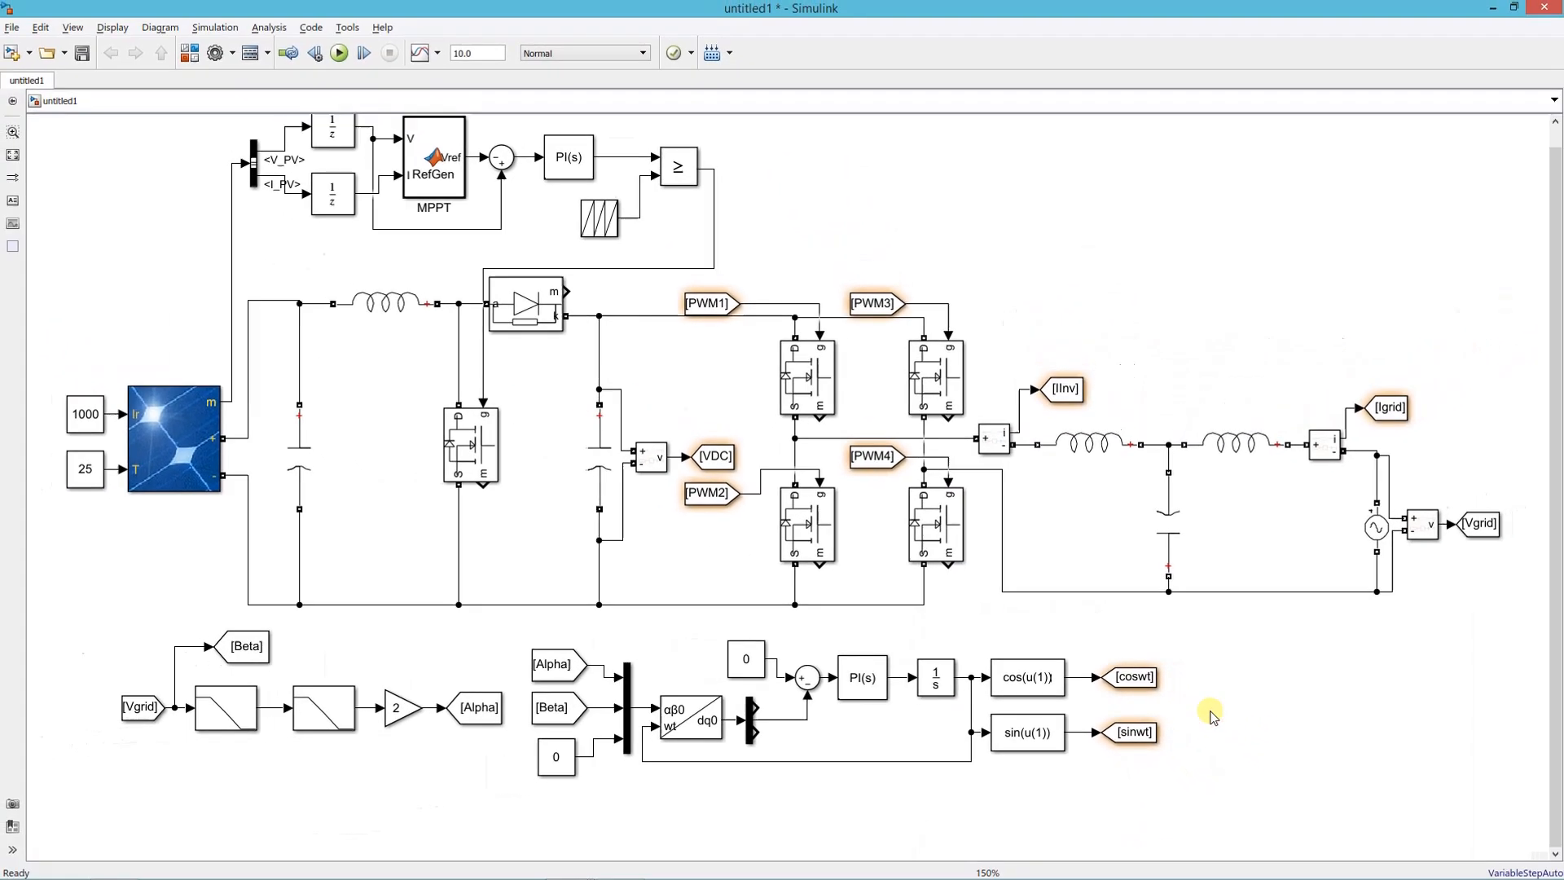
Add a Constant block in the empty area above the inverter bridge and set its value to 400
double_click(799, 202)
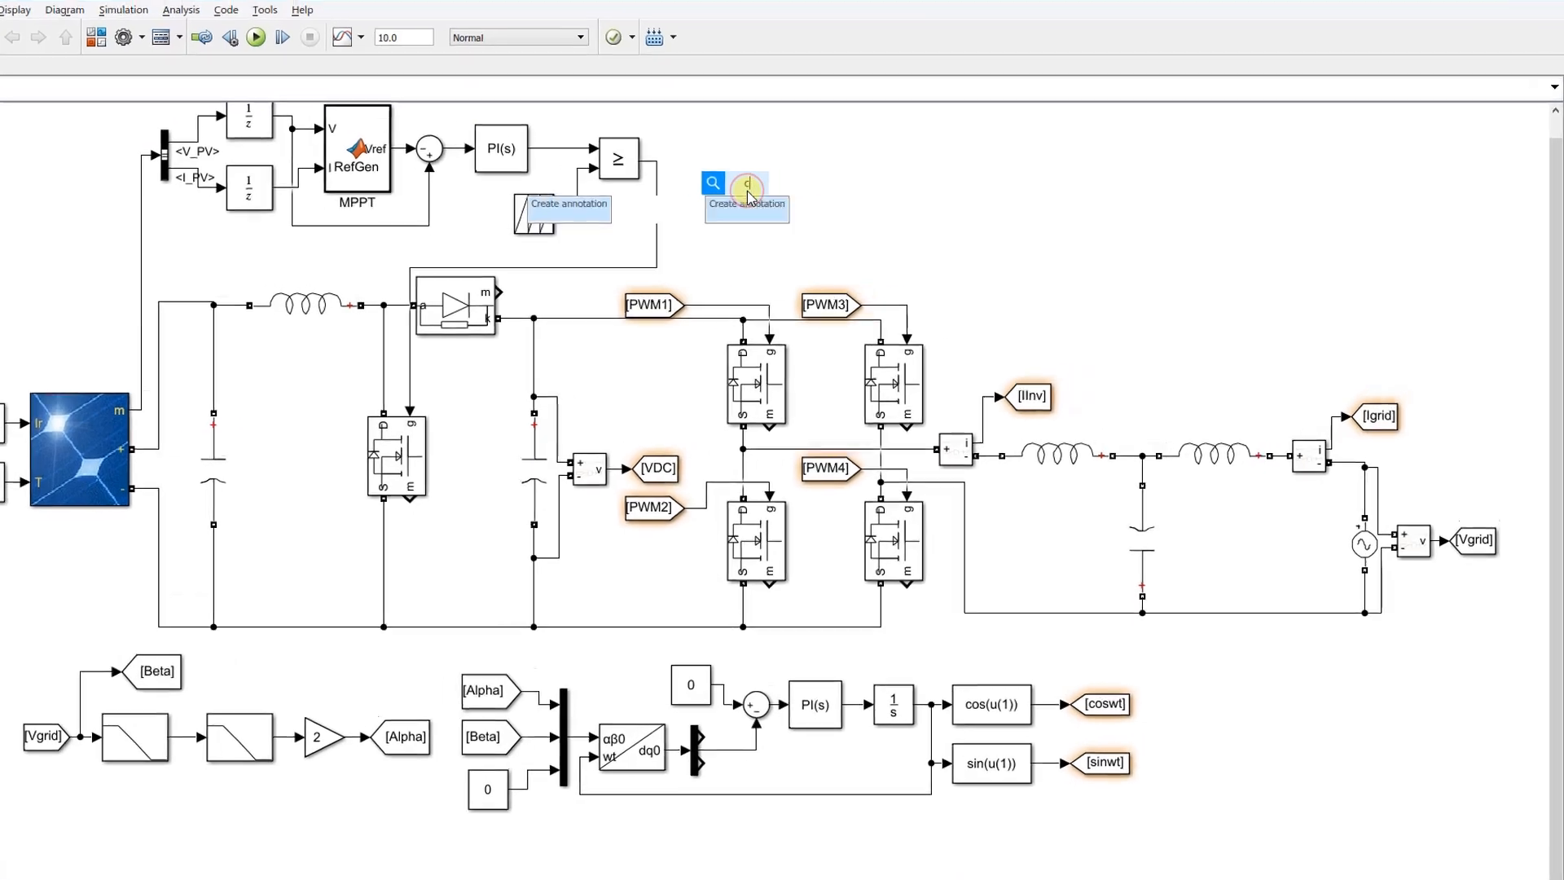
text(const)
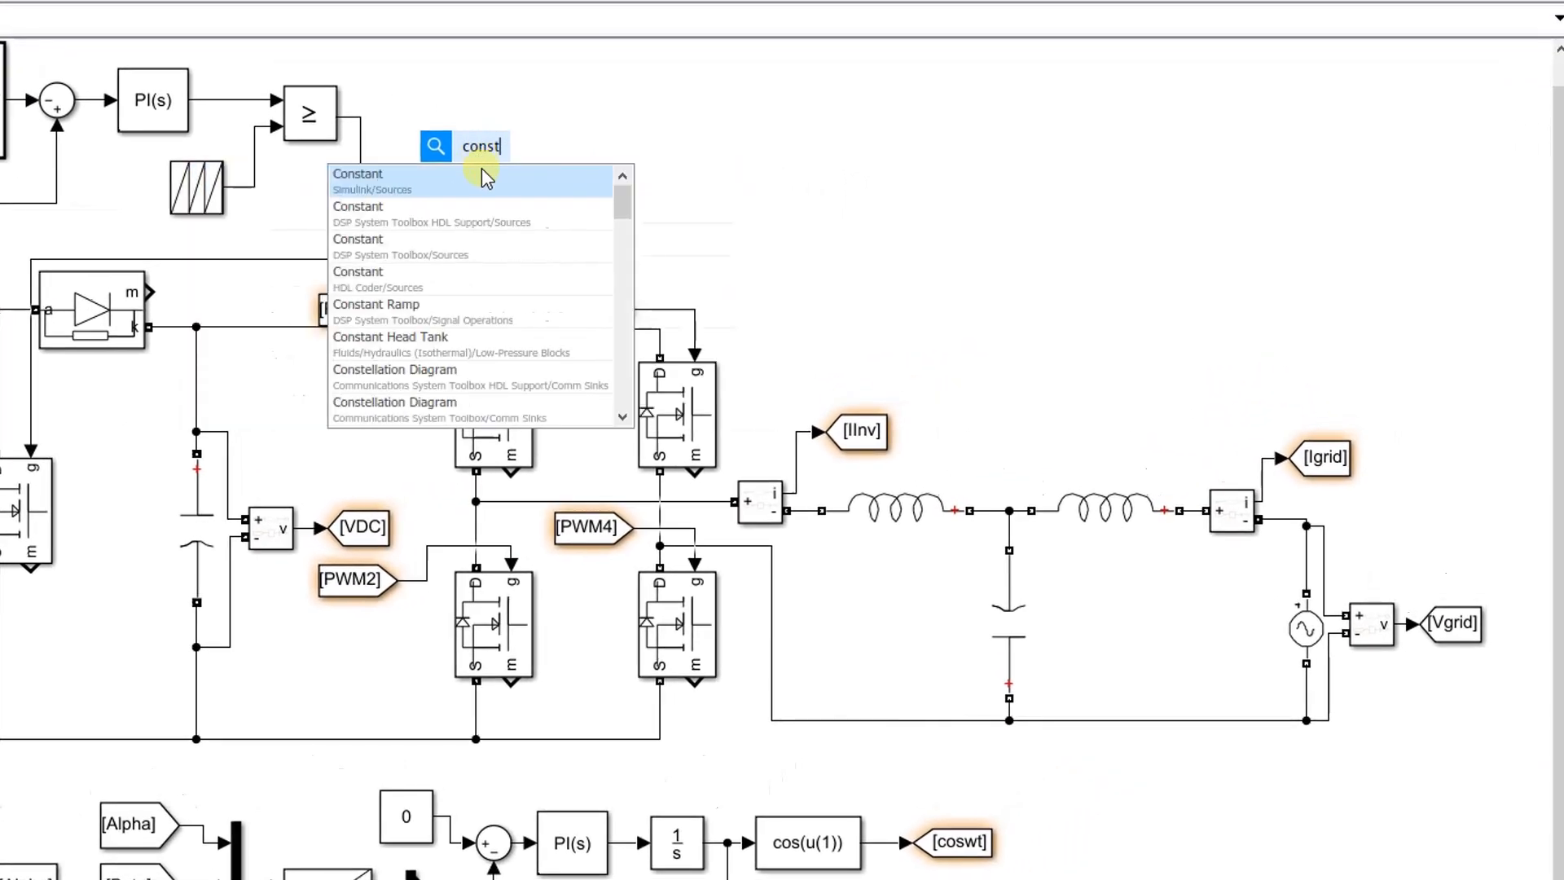
click(486, 177)
double_click(436, 122)
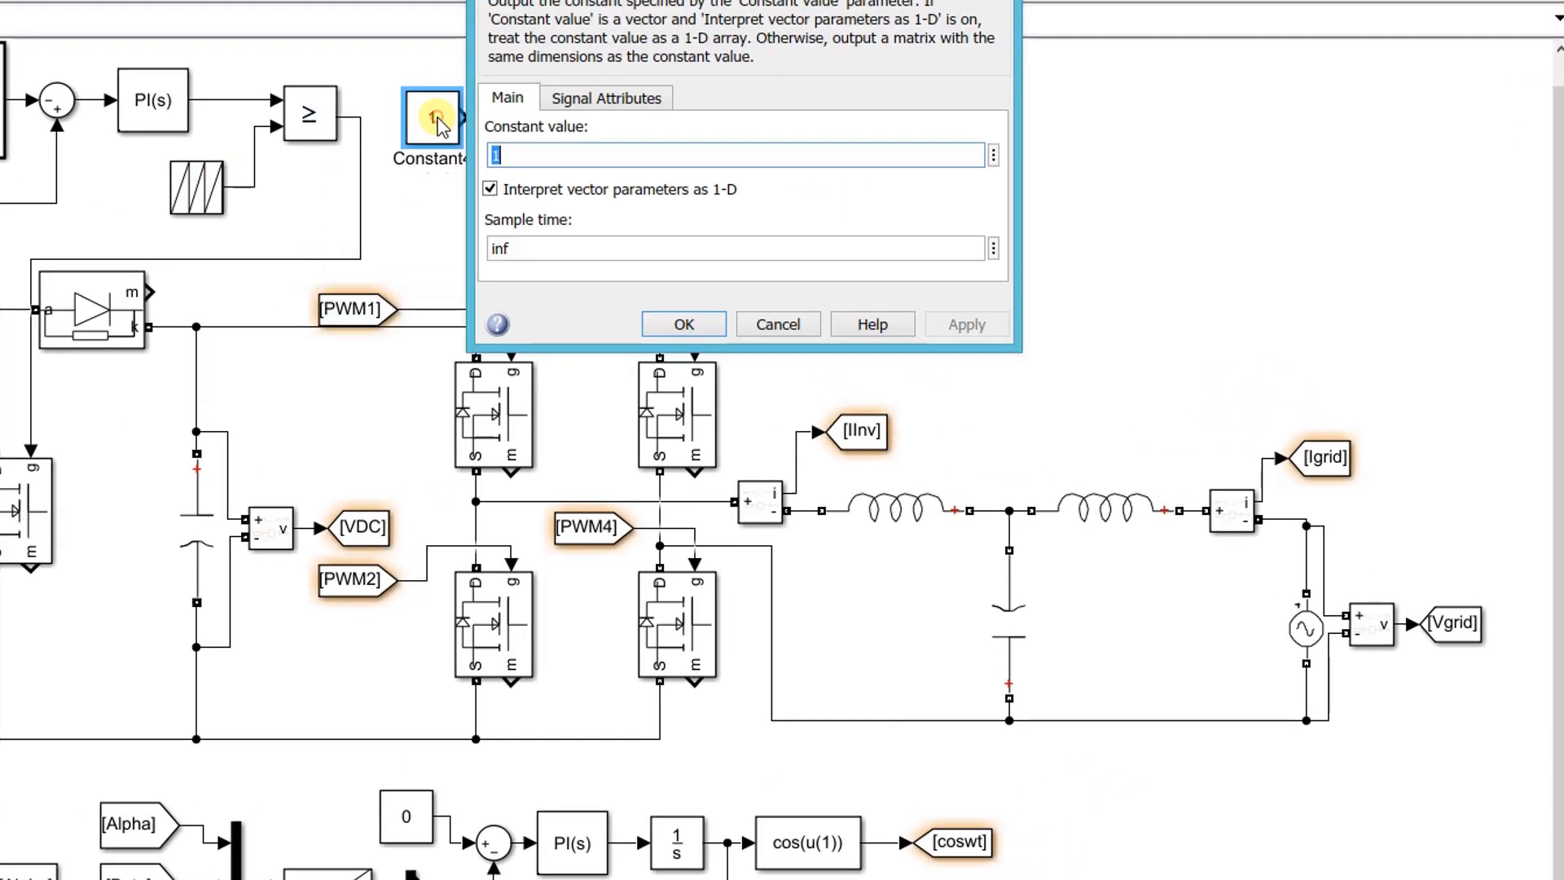
text(400)
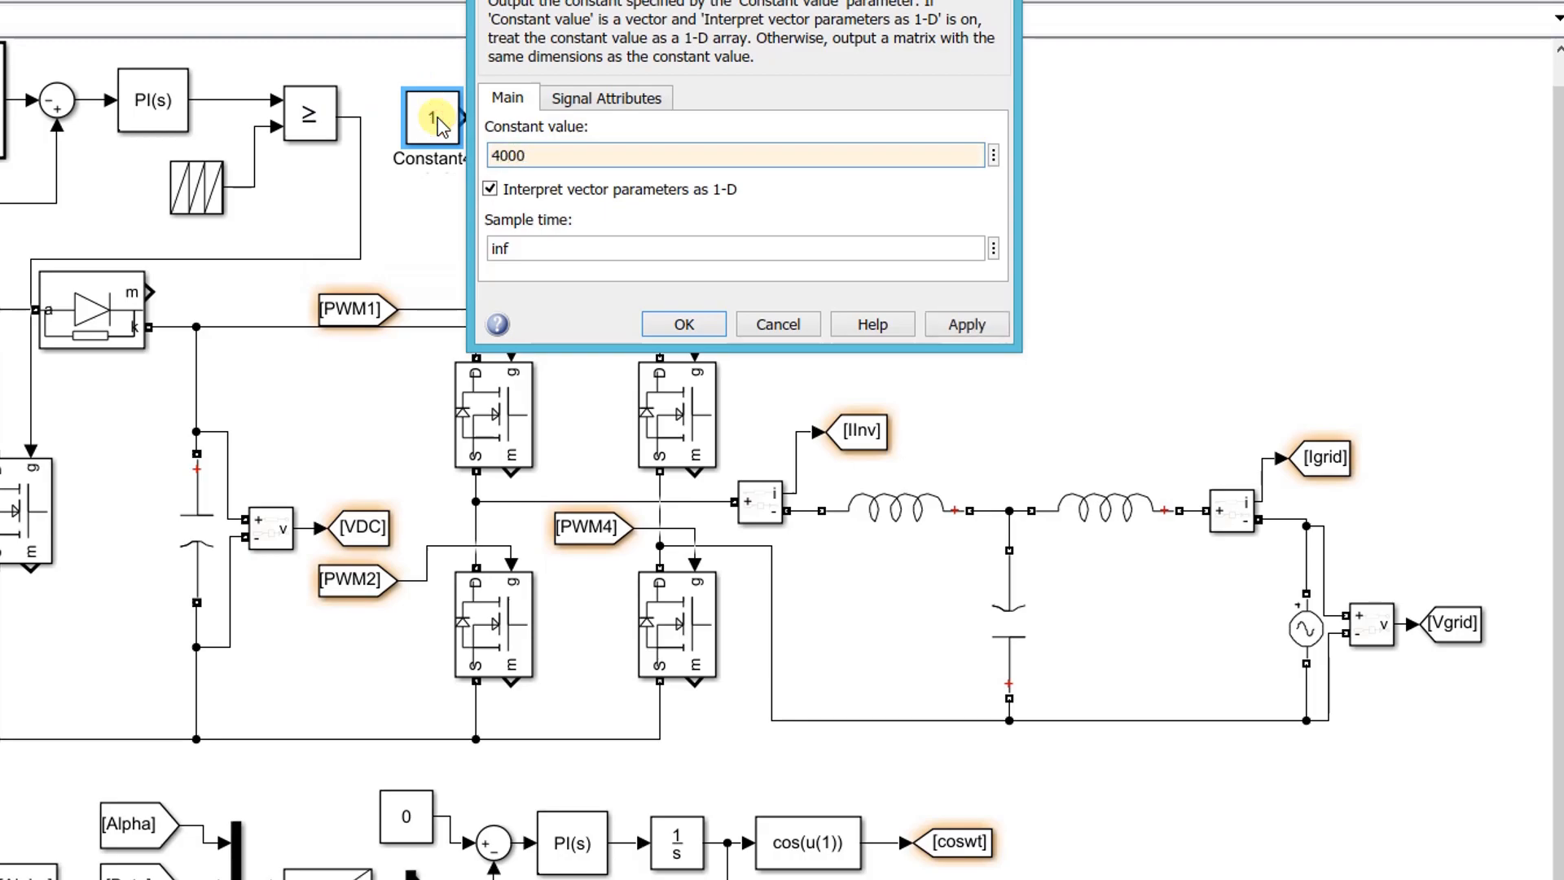
click(683, 324)
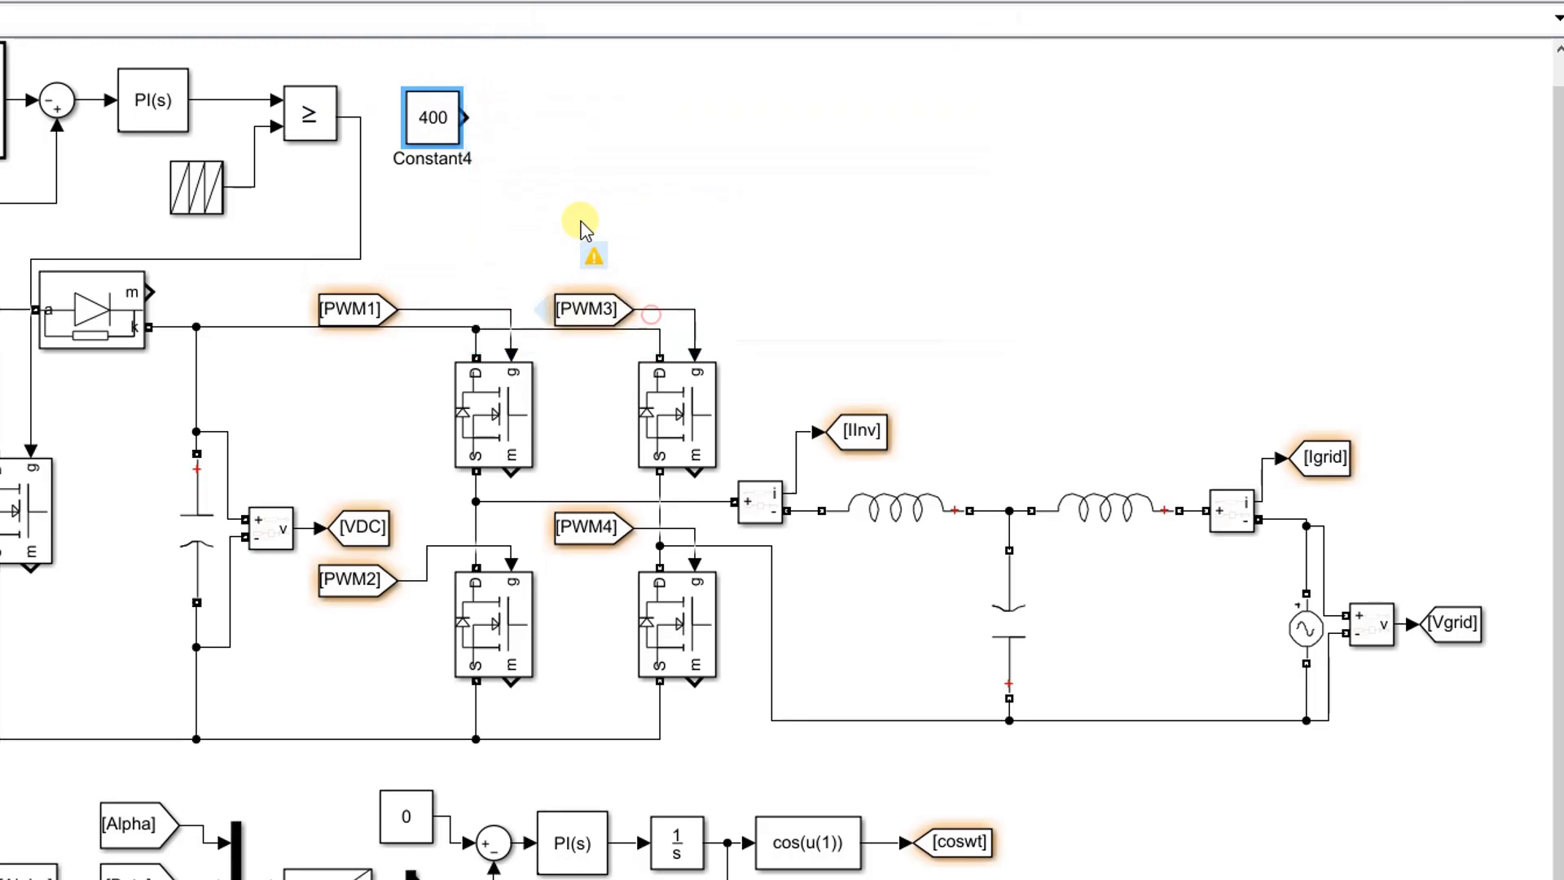
Add a Sum block fed by the 400 constant and set its list of signs to |-+
double_click(559, 137)
text(sum)
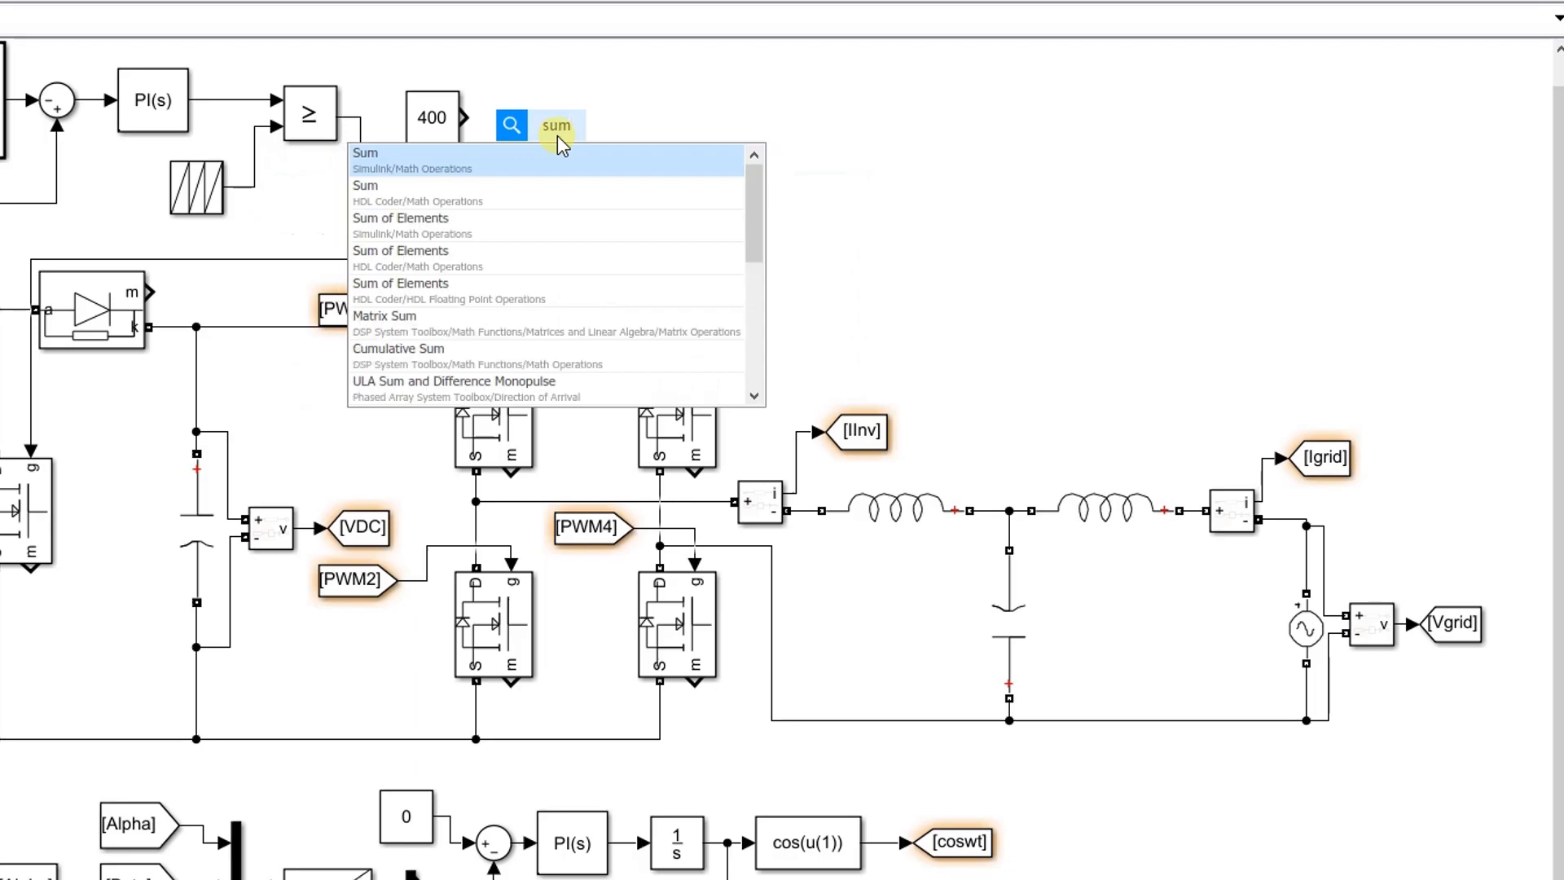
click(558, 157)
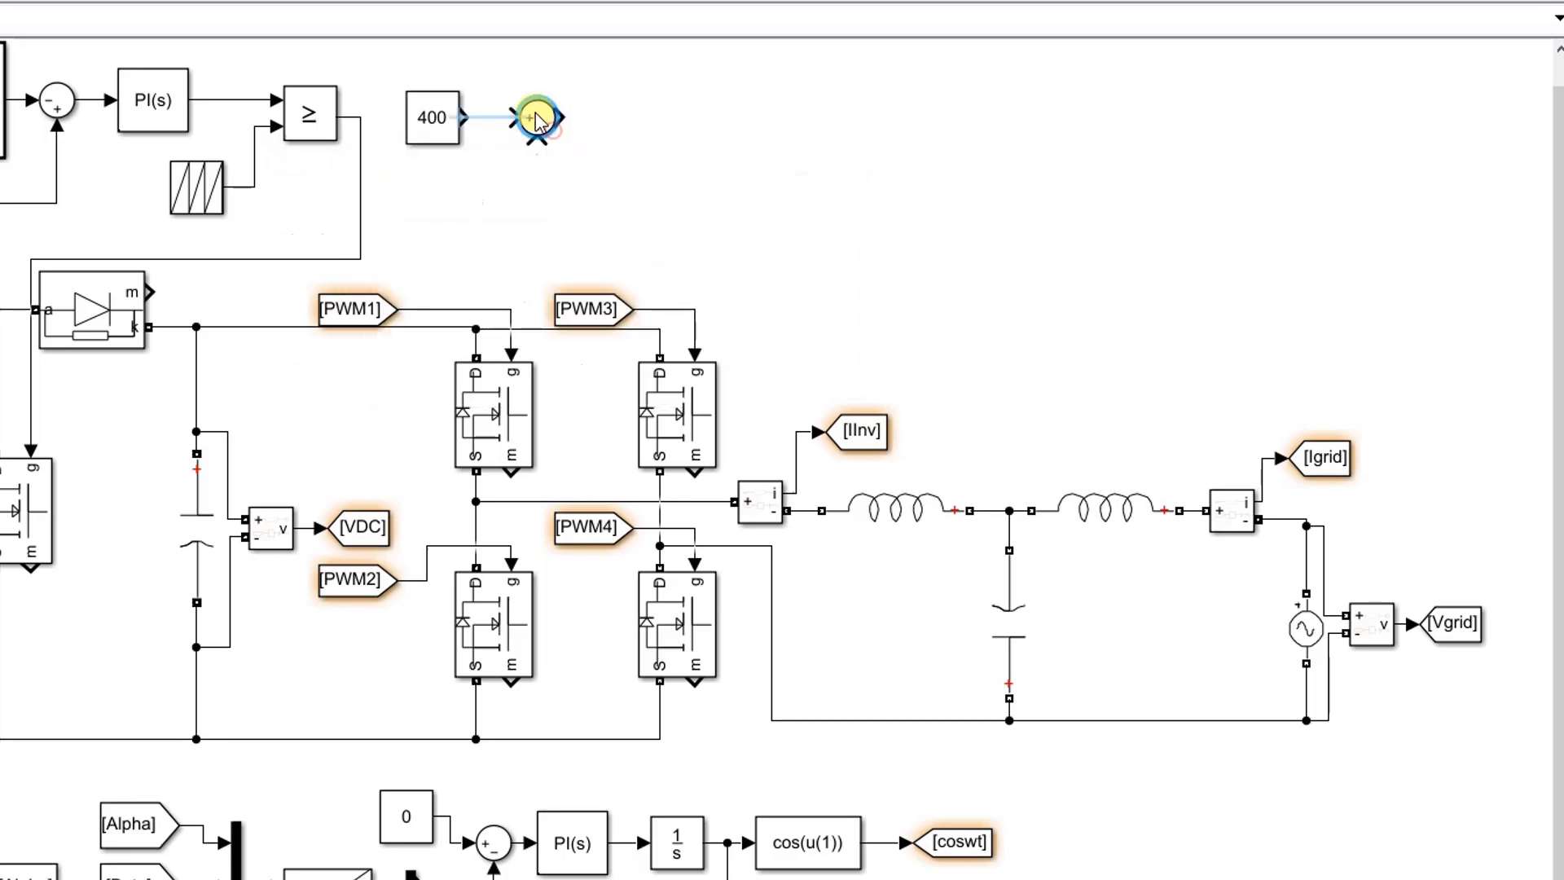
double_click(526, 122)
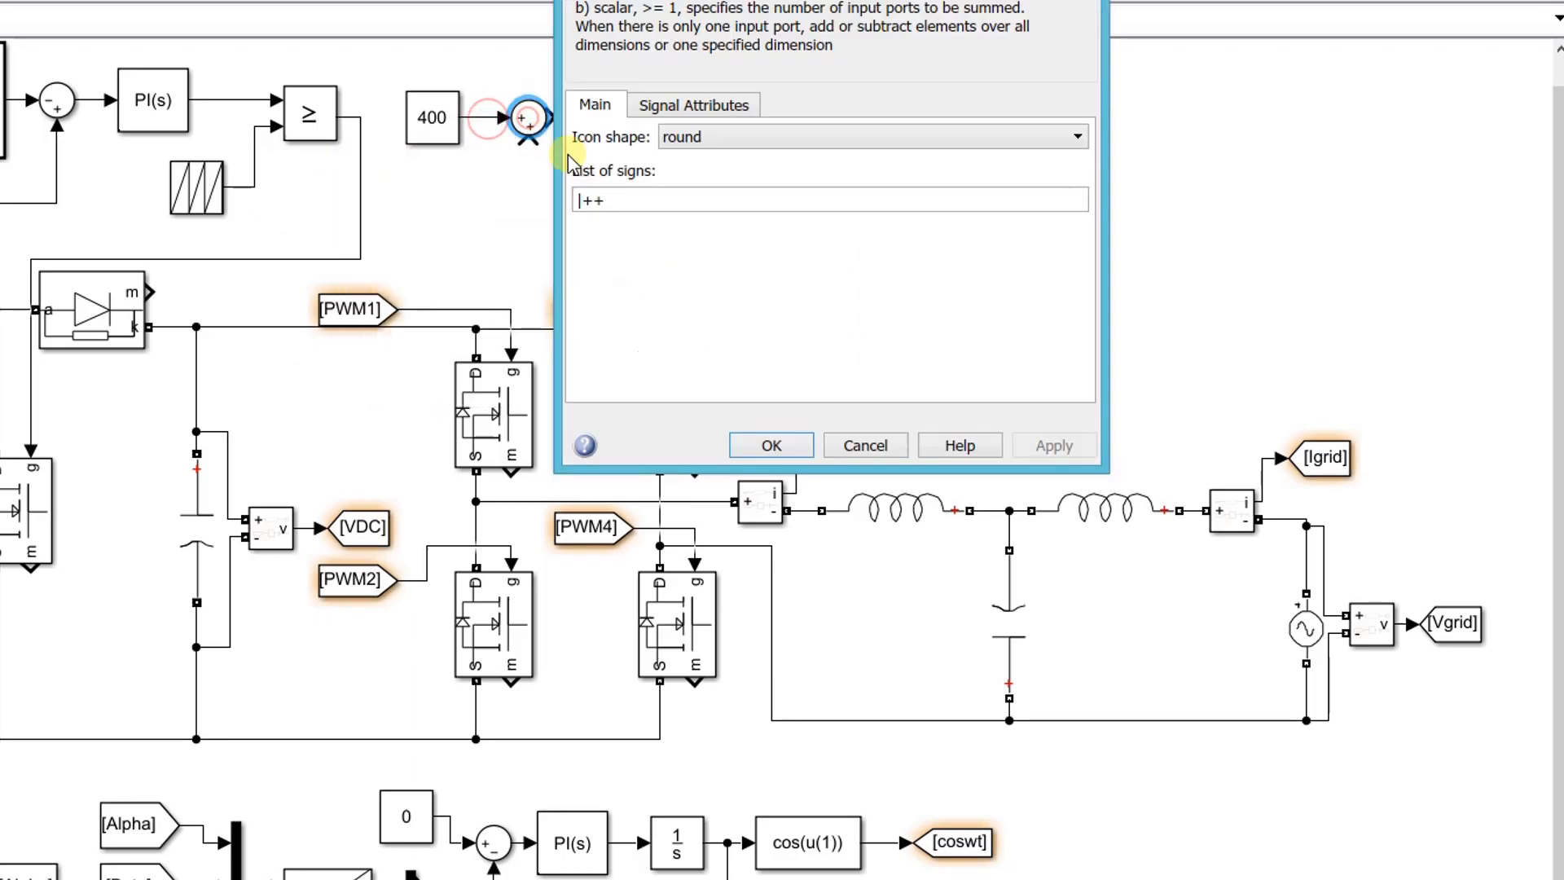
double_click(660, 204)
text(|)
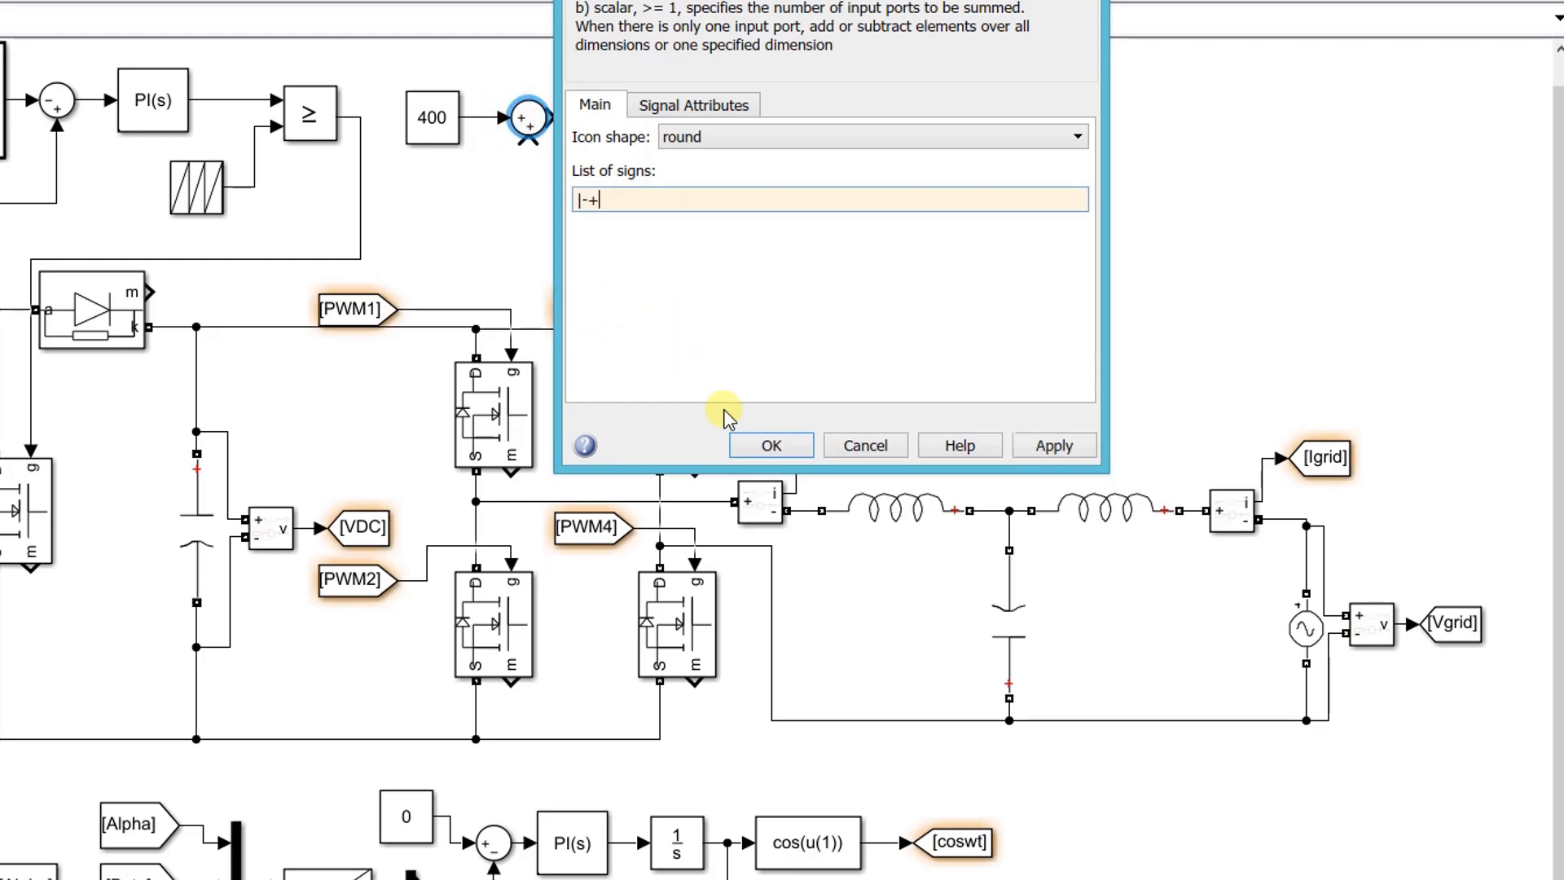
click(748, 444)
Create a From block for the VDC tag, rotate it to point upward and connect it to the Sum block's lower input
click(389, 527)
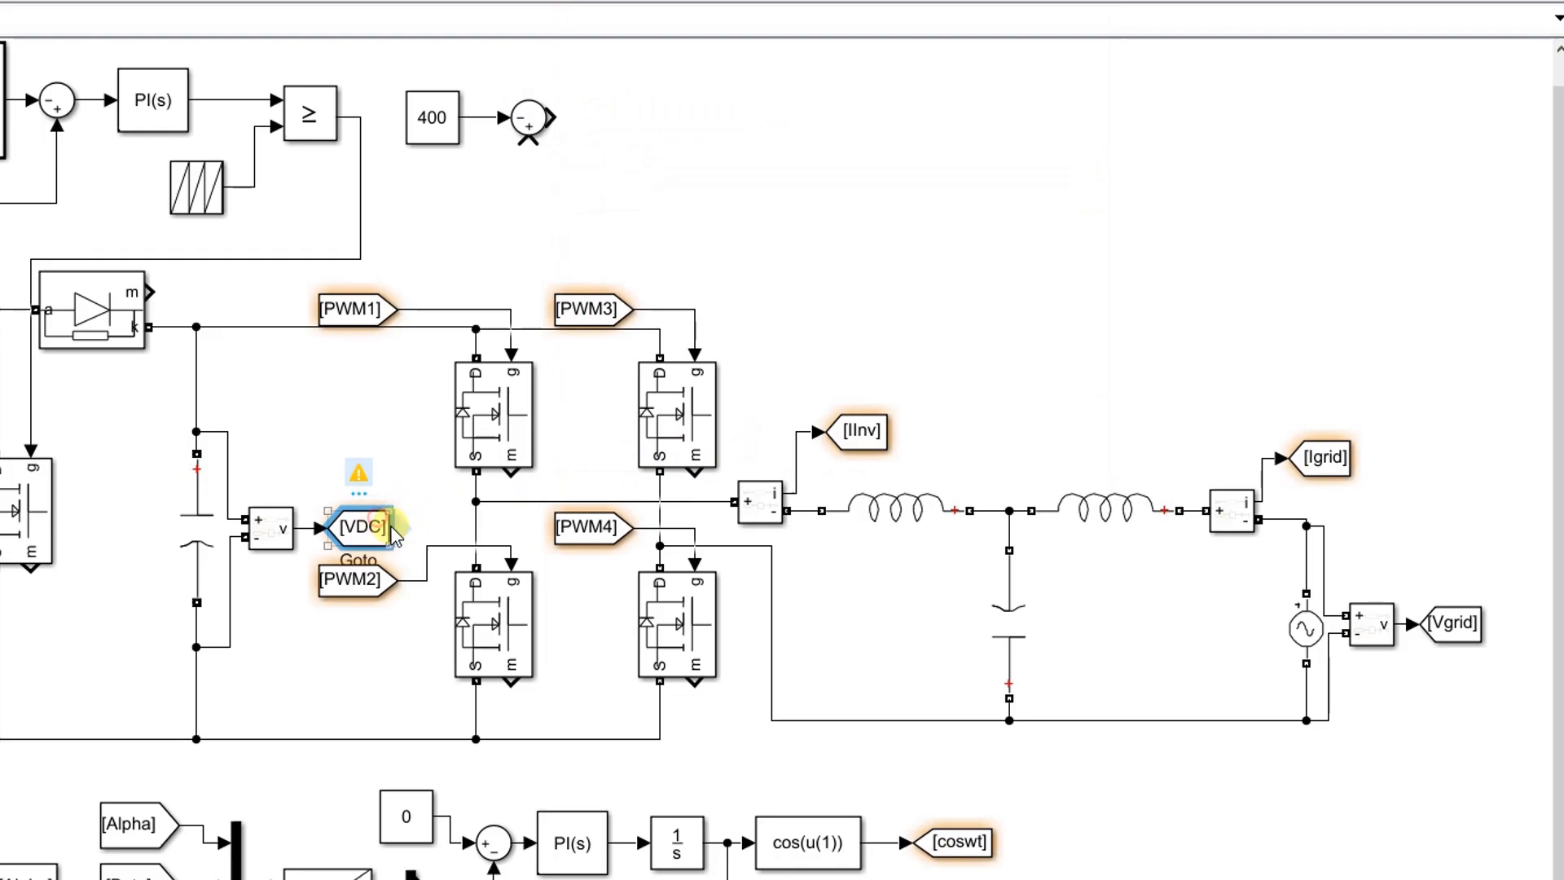
drag(399, 531, 532, 194)
key(ctrl+r)
key(ctrl+r)
key(ctrl+r)
Add a Simulink continuous PID Controller block and connect it to the output of the DC voltage Sum block
double_click(610, 129)
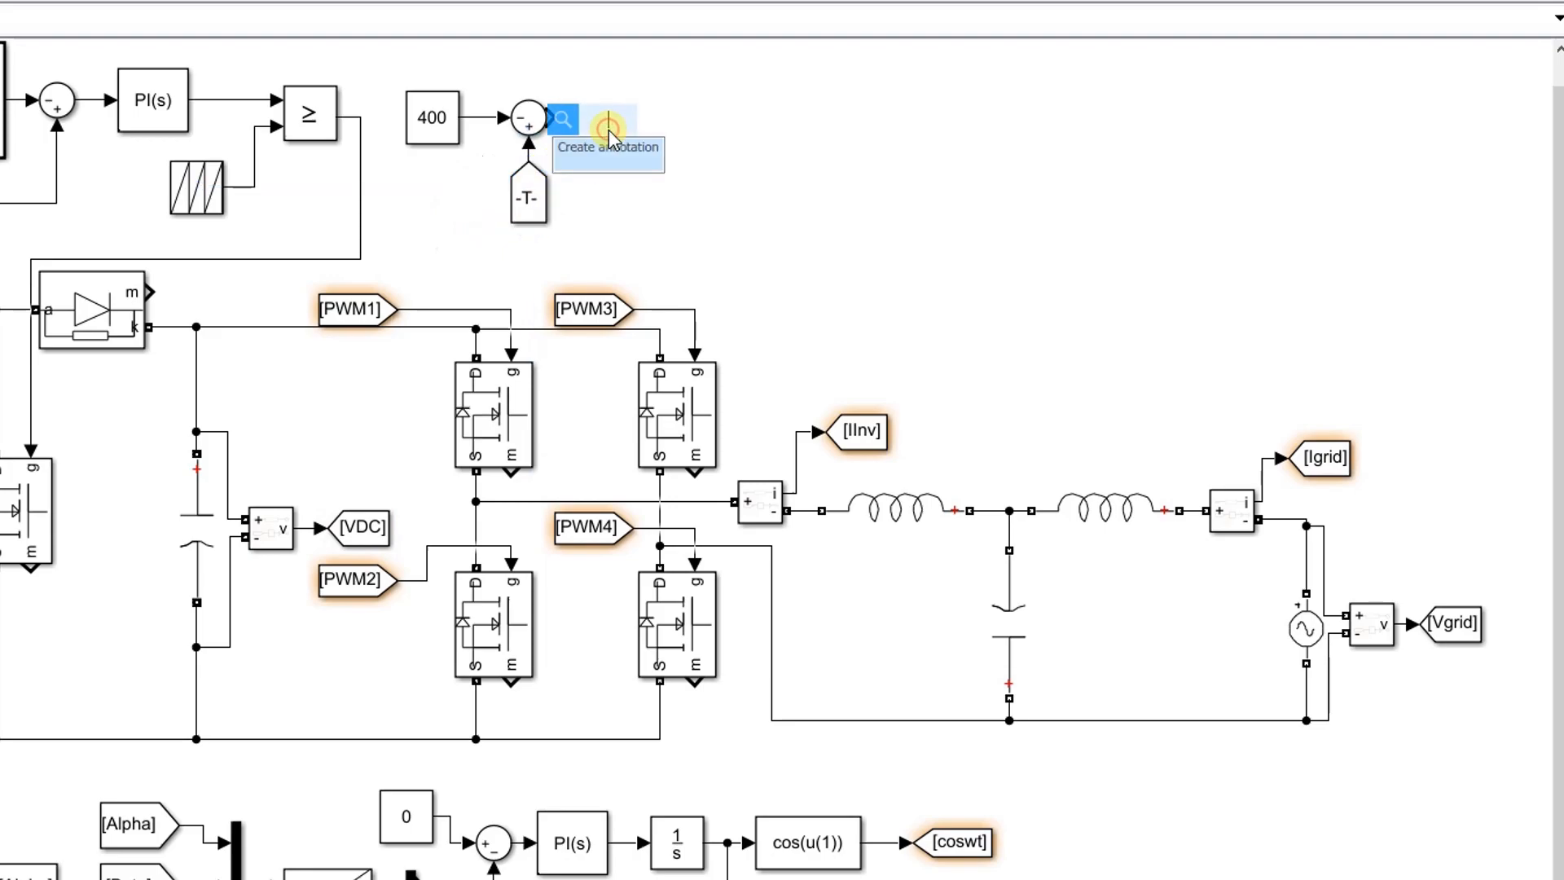
text(pid)
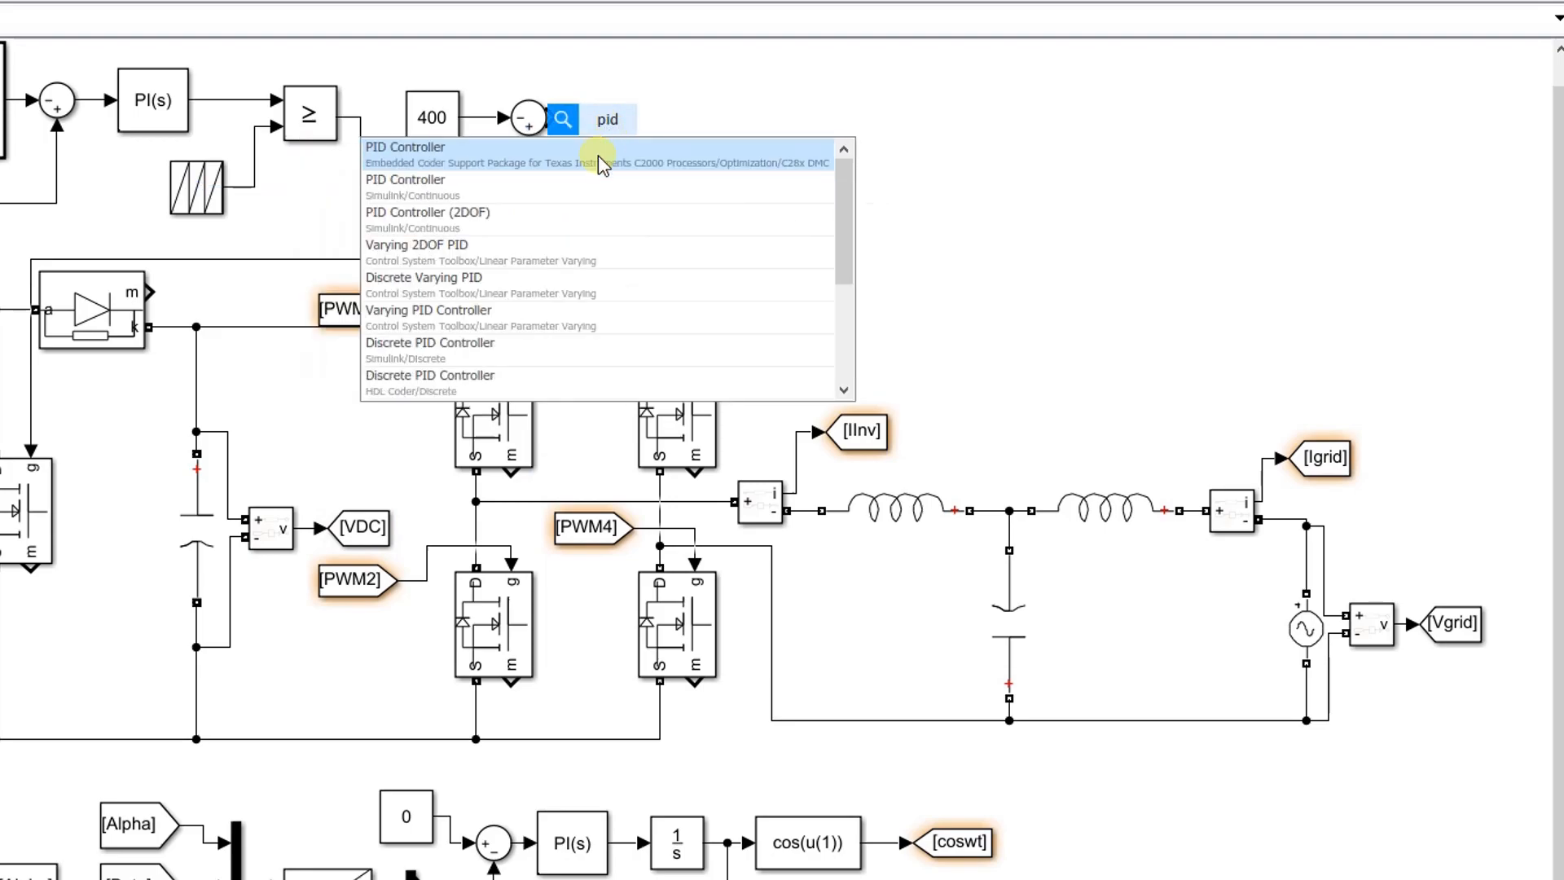
click(598, 196)
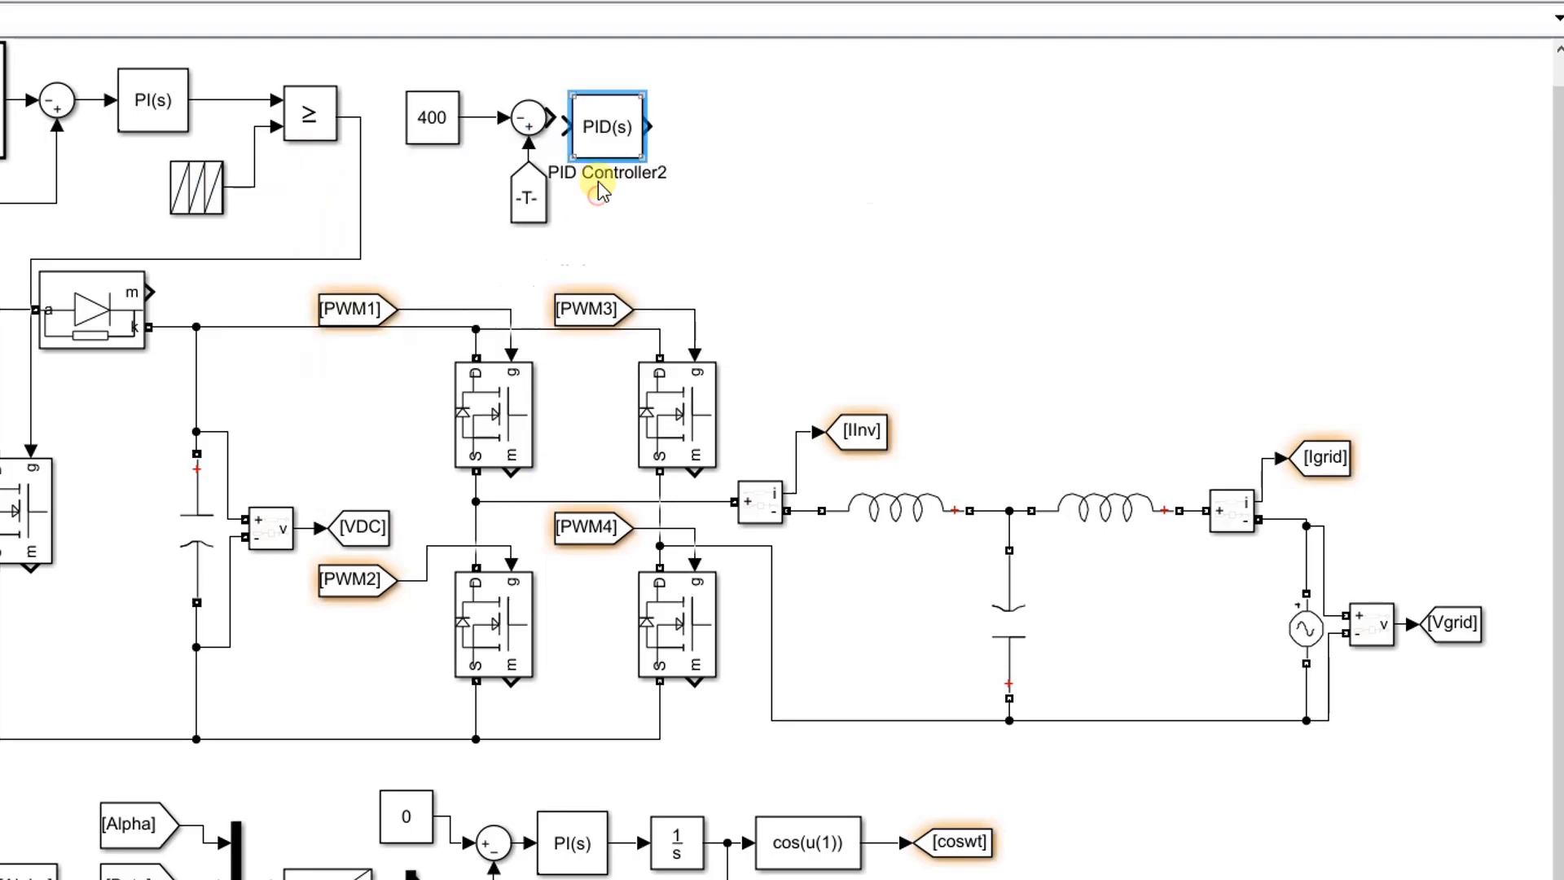
drag(627, 123, 625, 122)
Configure the new controller as PI with a proportional gain of 0.75 and an integral gain of 10
double_click(625, 122)
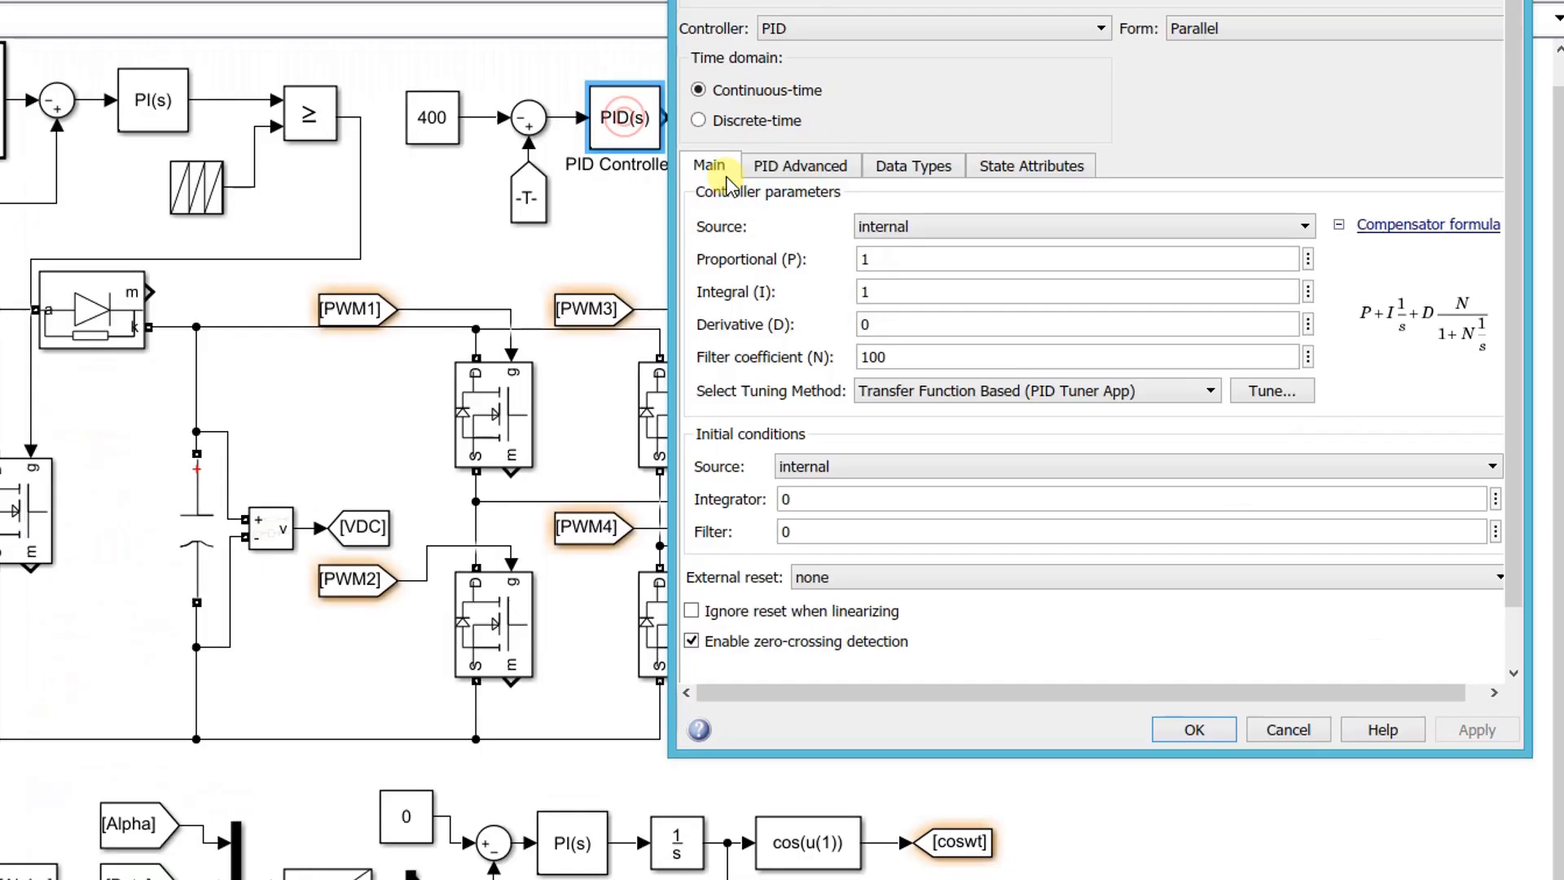
click(806, 33)
click(803, 45)
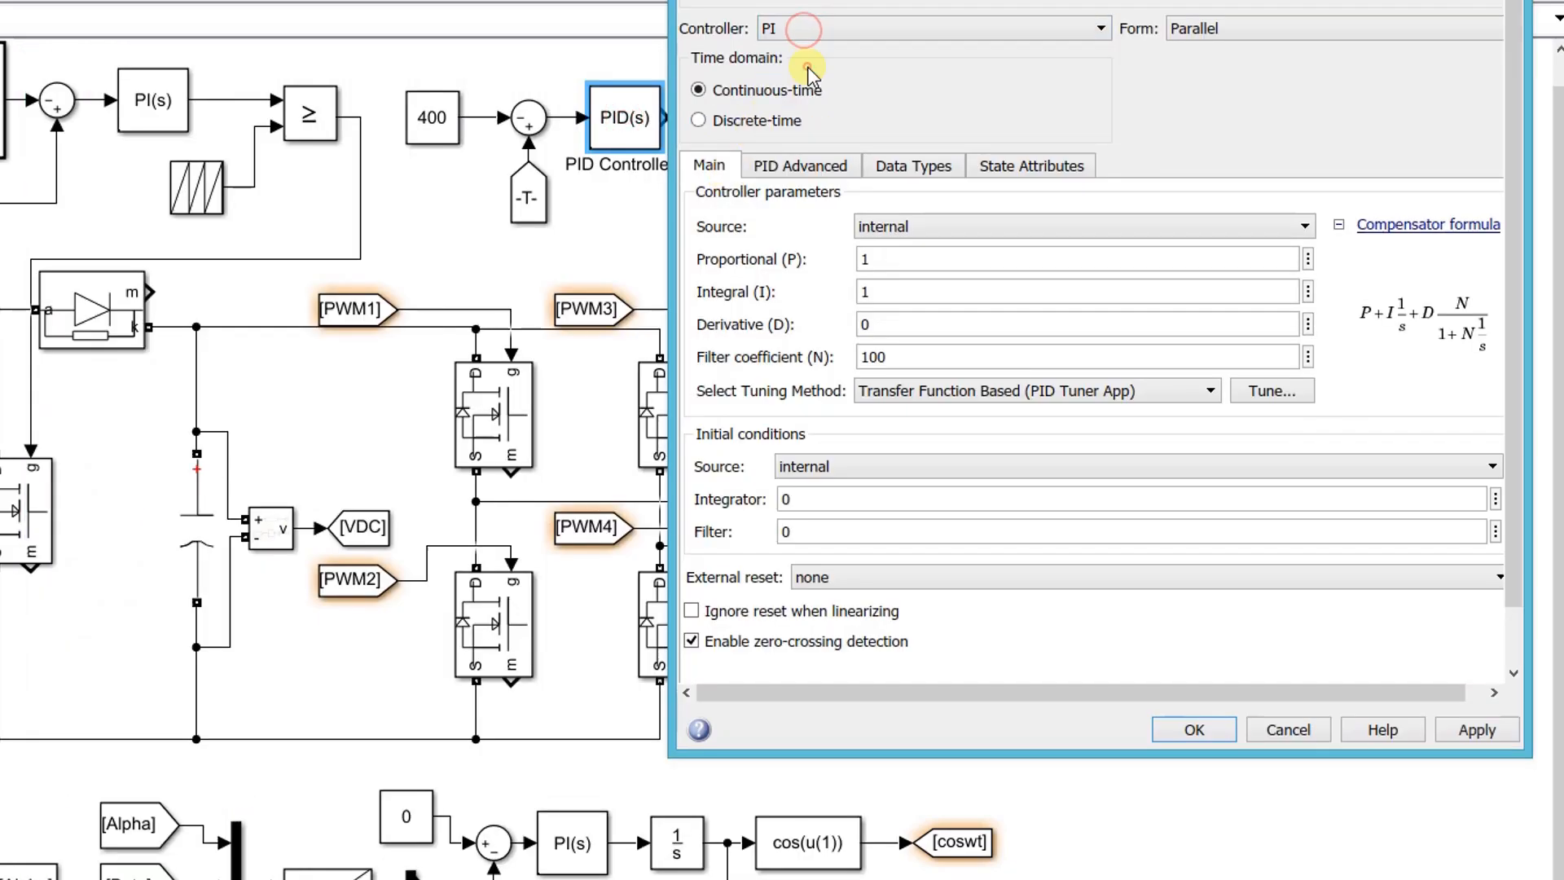
text(0.75)
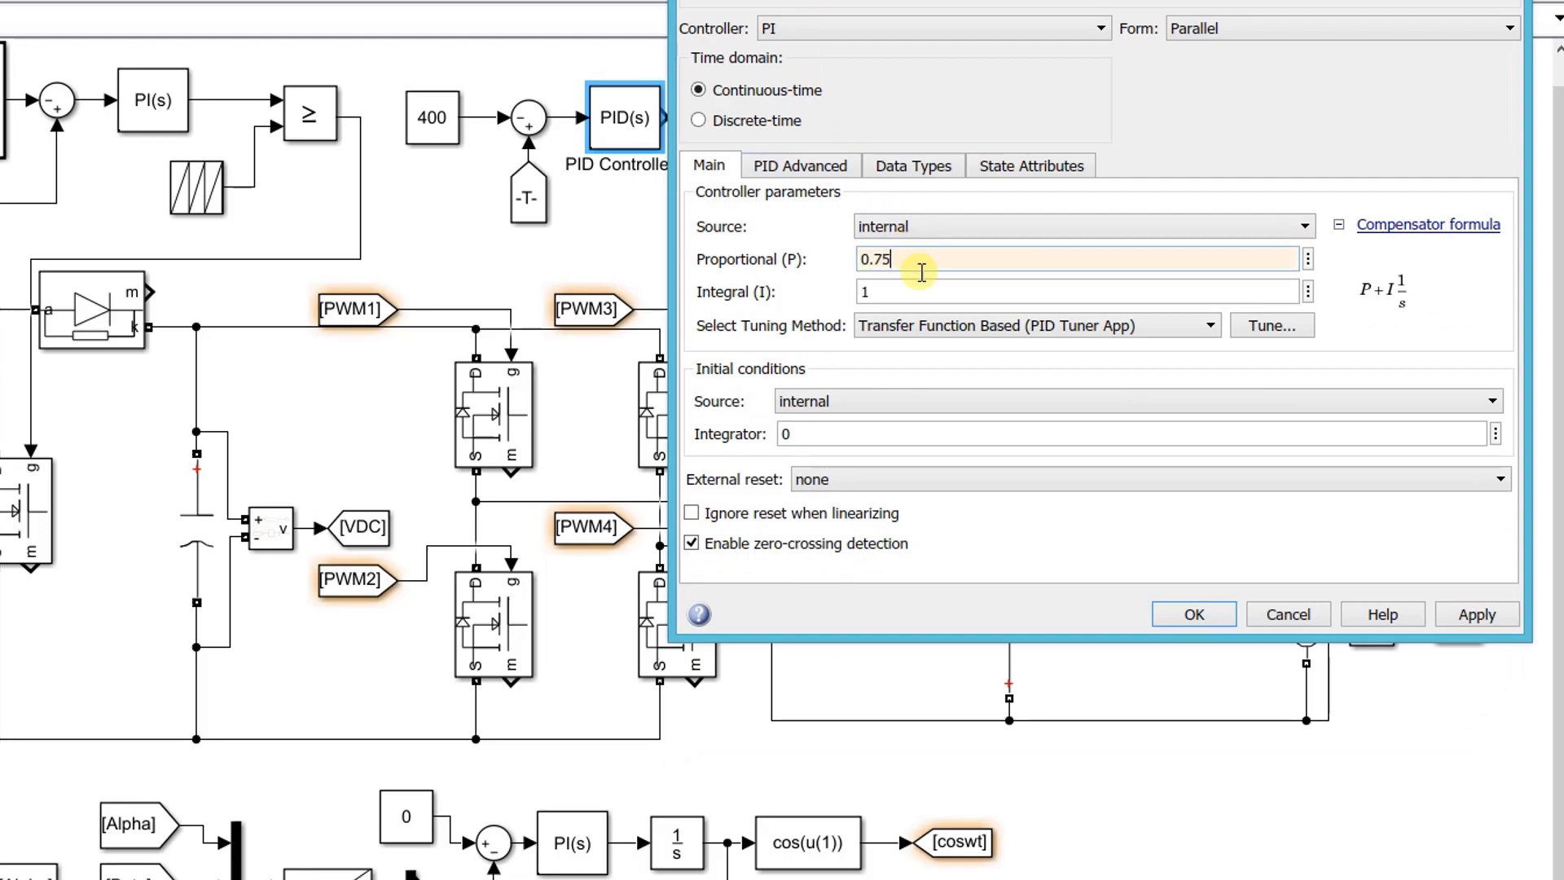
double_click(918, 286)
text(10)
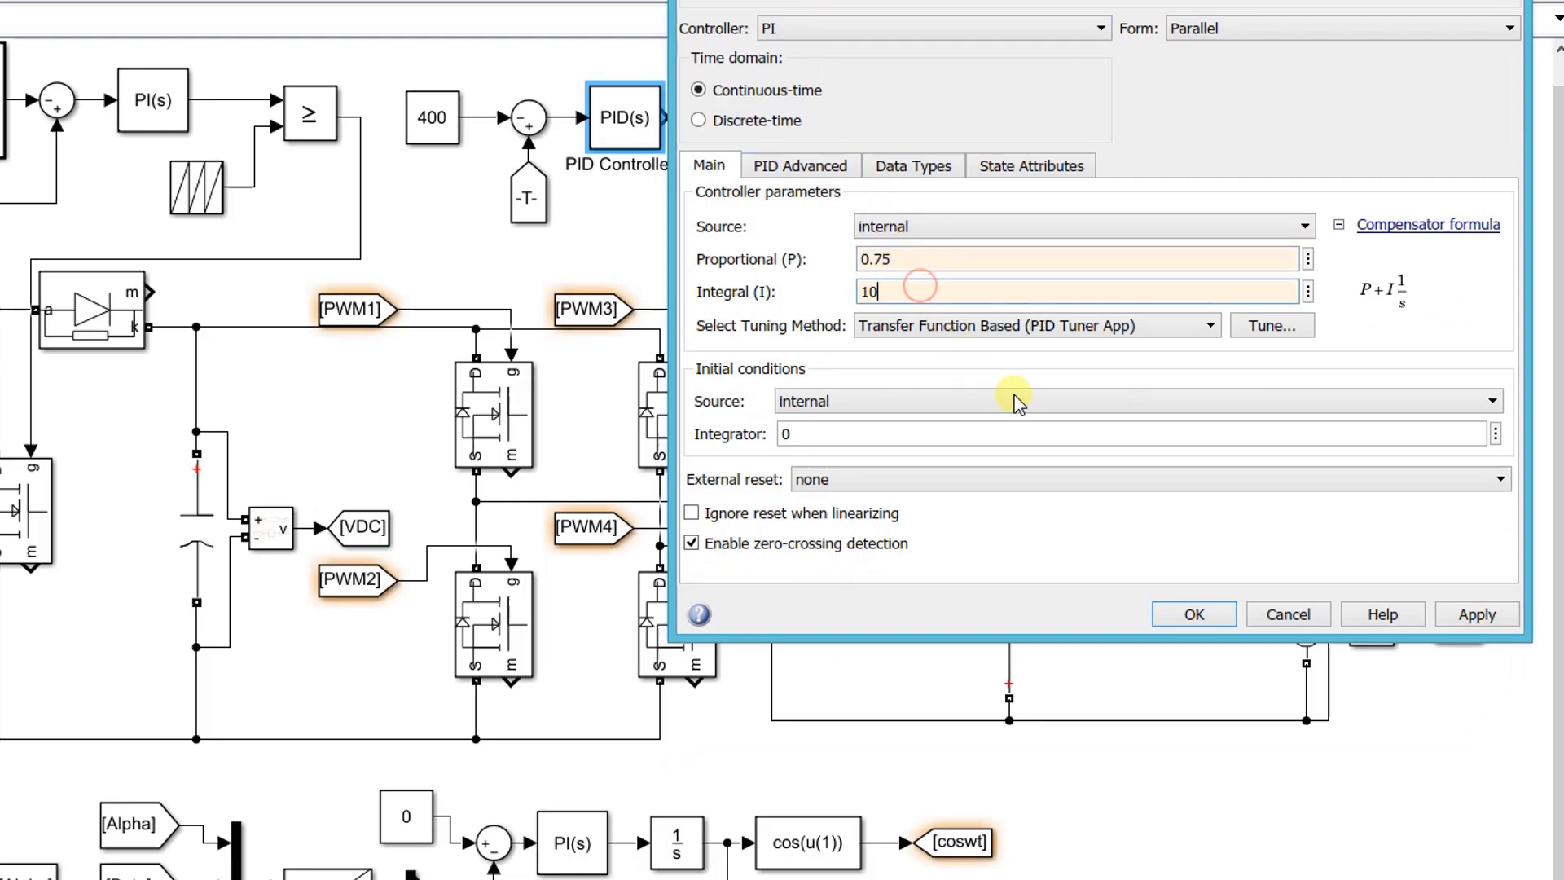
click(1211, 615)
Add a Product block with its first input fed by the DC voltage PI controller
click(719, 140)
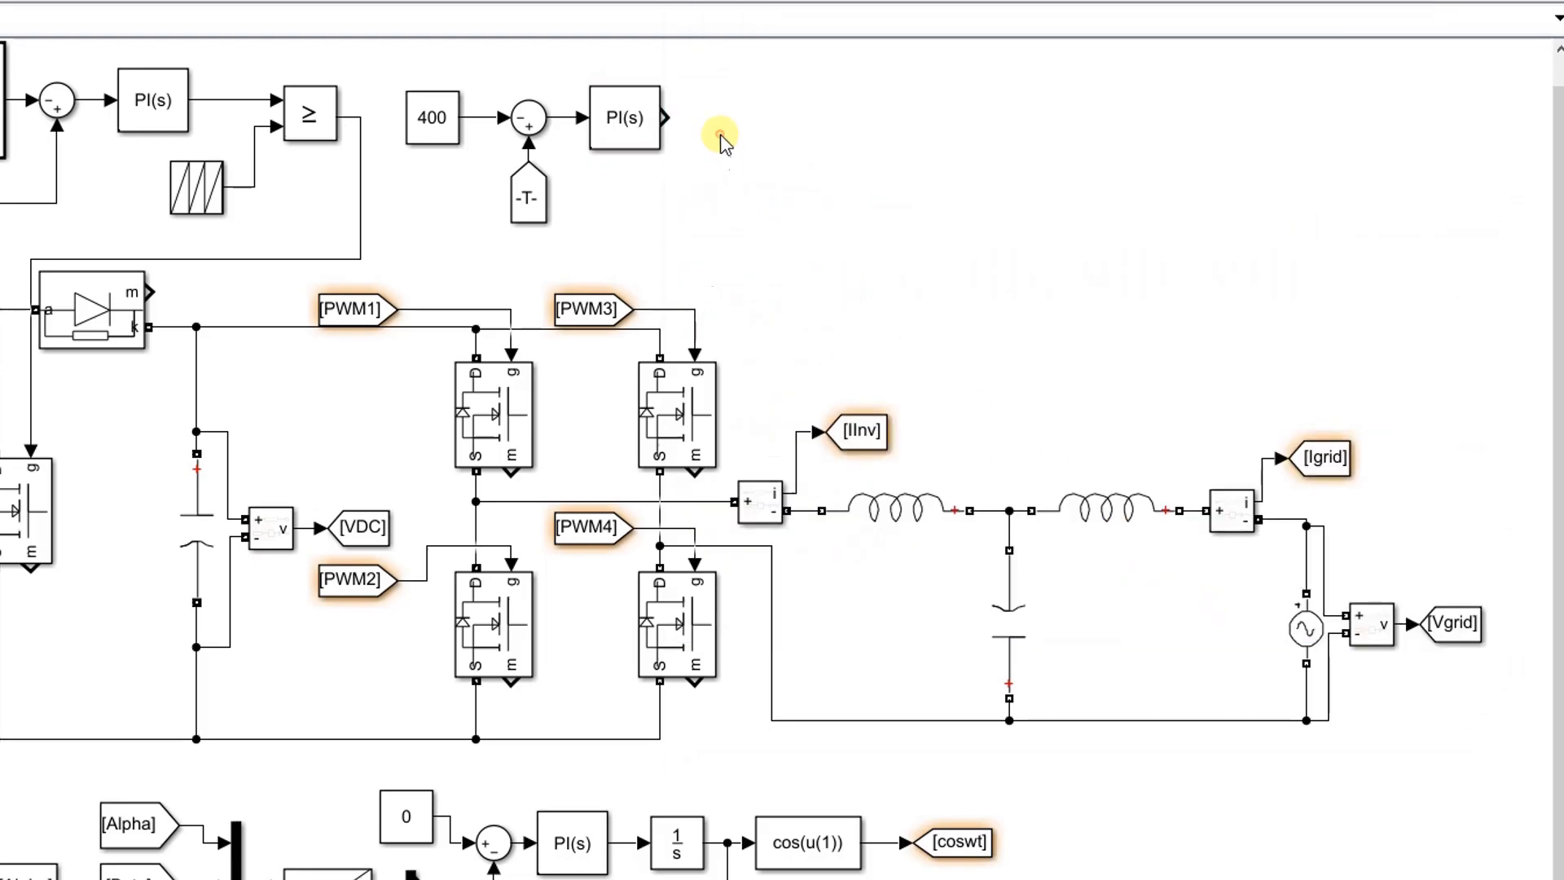
double_click(706, 129)
text(product)
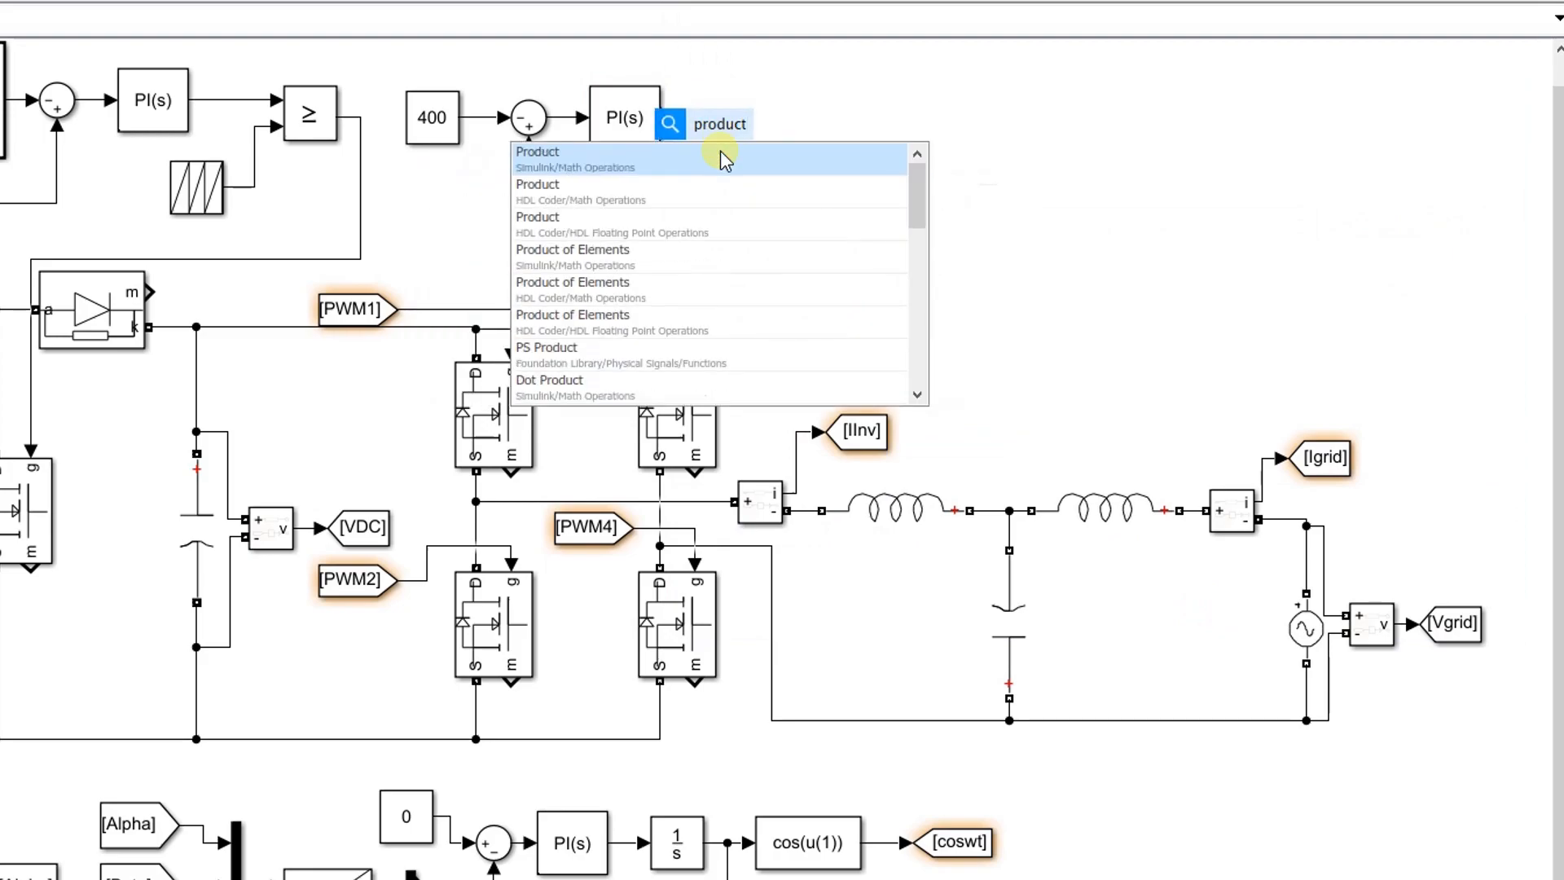
click(720, 154)
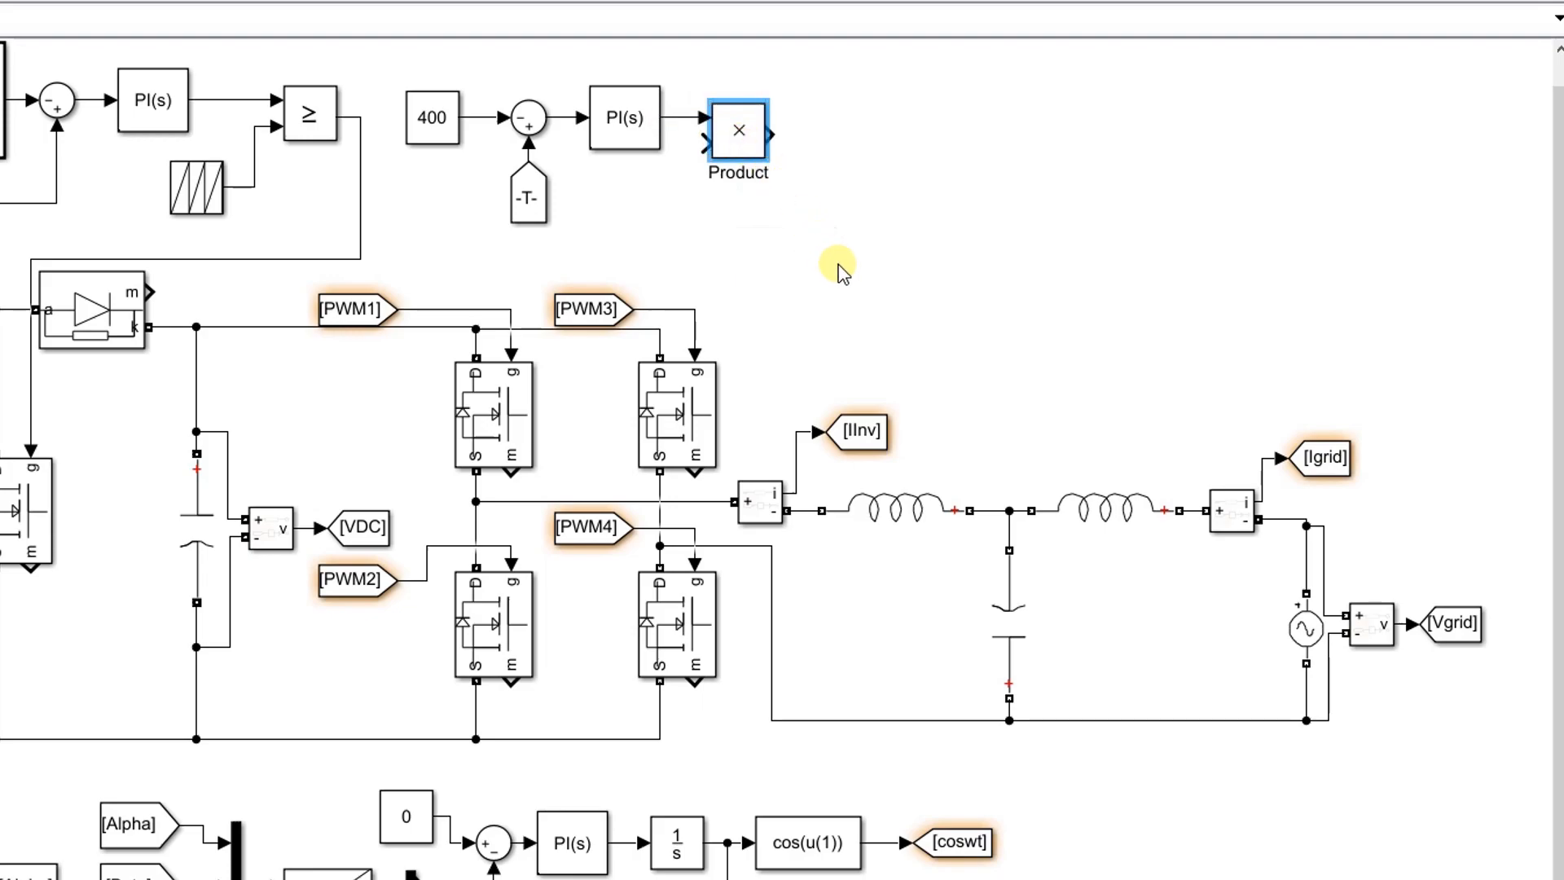
Create a From block for the coswt tag, rotate it to point upward and wire it to the Product block's second input
click(958, 842)
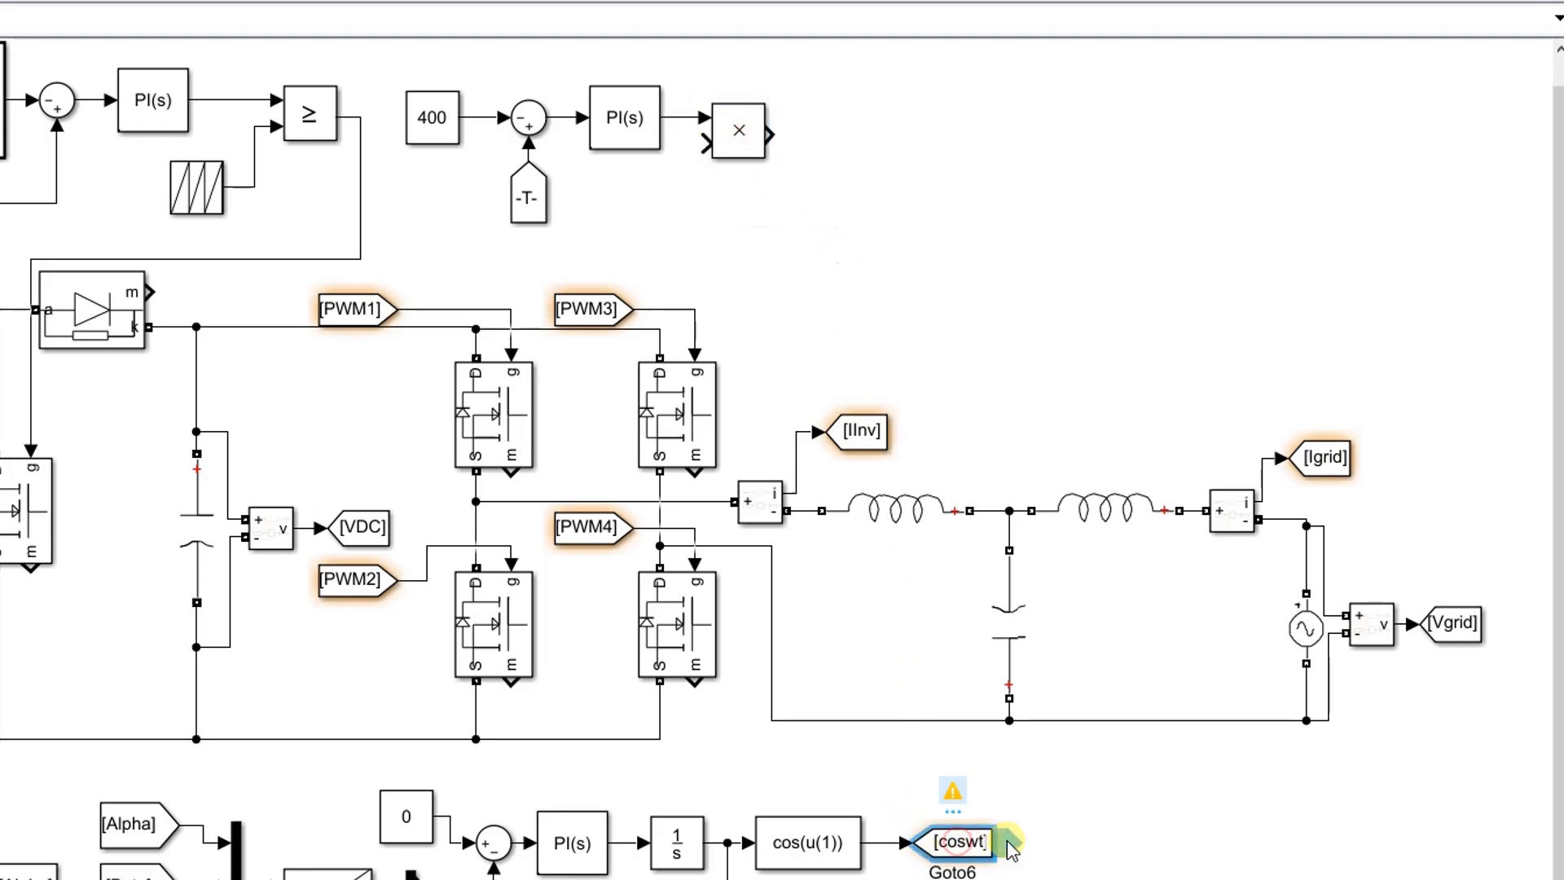
drag(1010, 850, 697, 224)
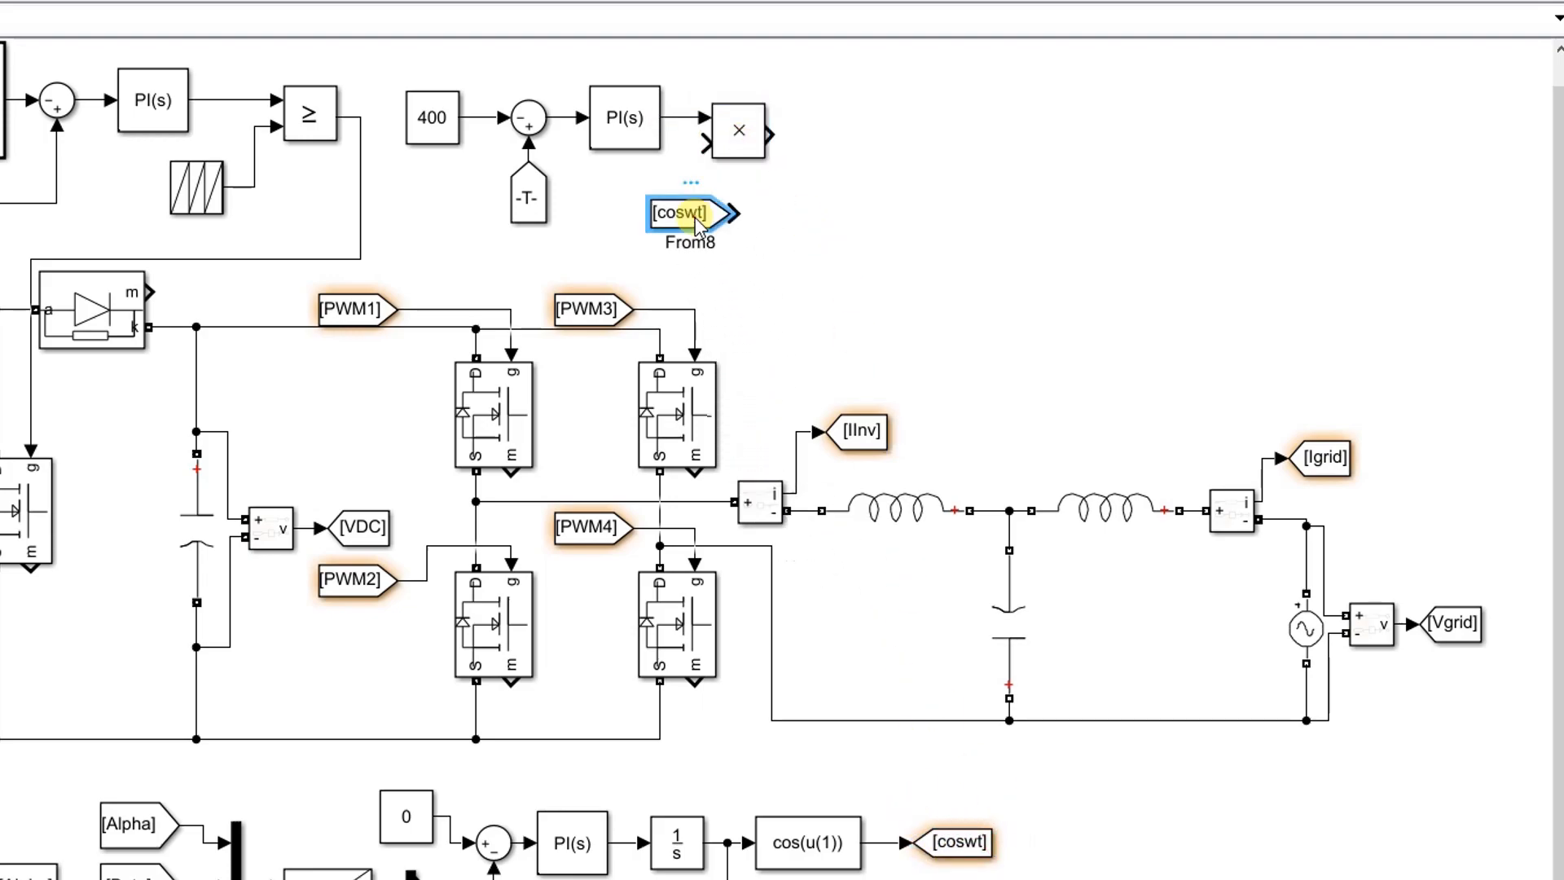
key(ctrl+r)
key(ctrl+r)
key(ctrl+r)
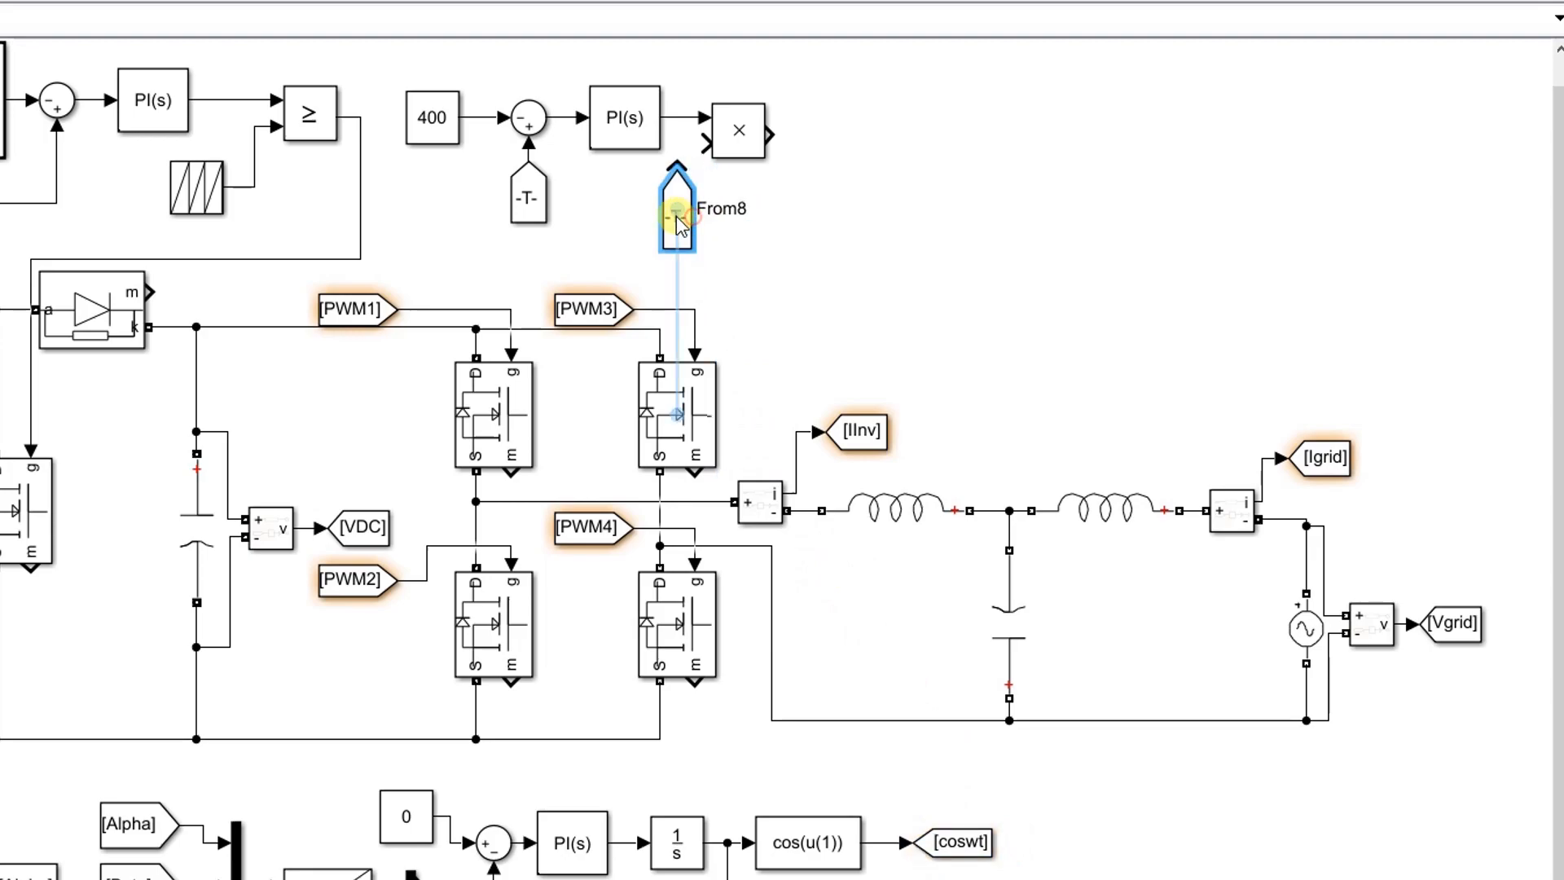
mouse_move(677, 167)
mouse_down()
mouse_move(674, 143)
mouse_move(706, 144)
mouse_up()
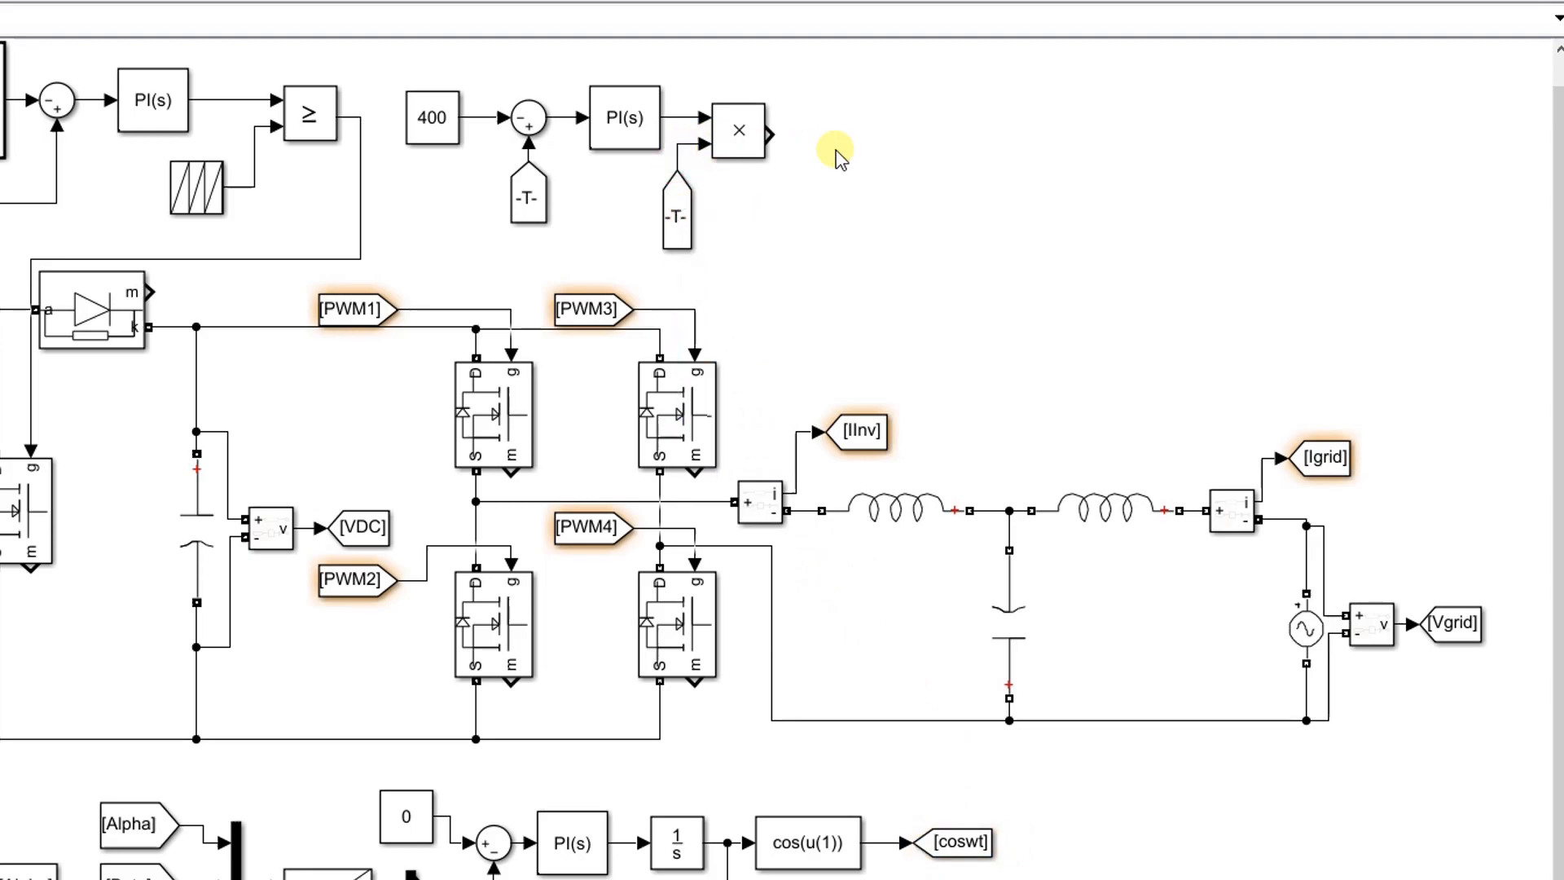
Add a Sum block beside the Product block and connect it to the product's output
double_click(832, 144)
text(sum)
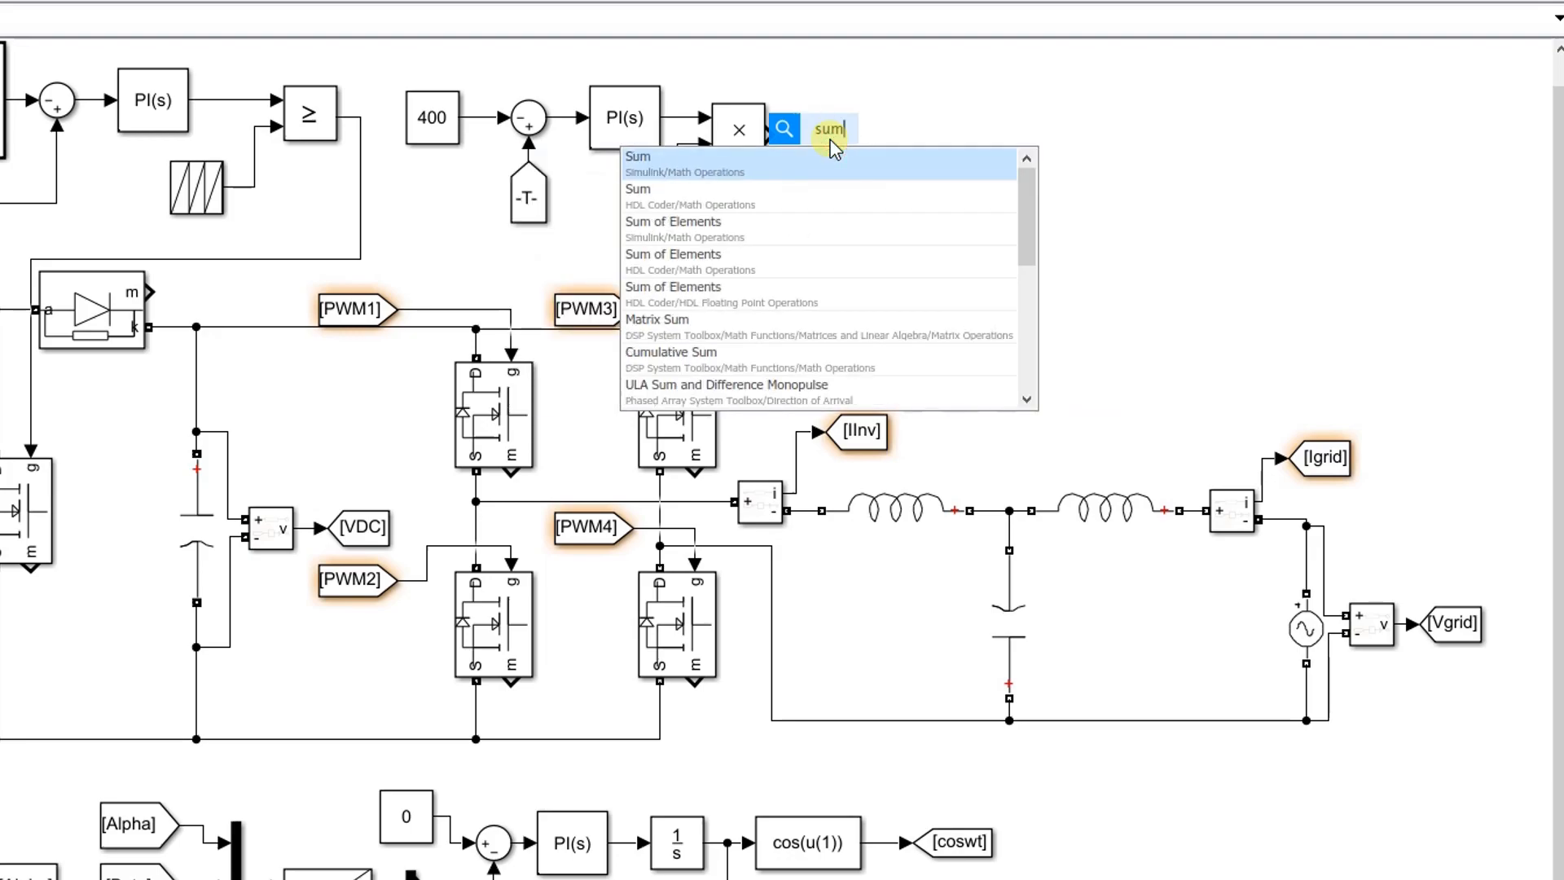
click(832, 163)
key(Return)
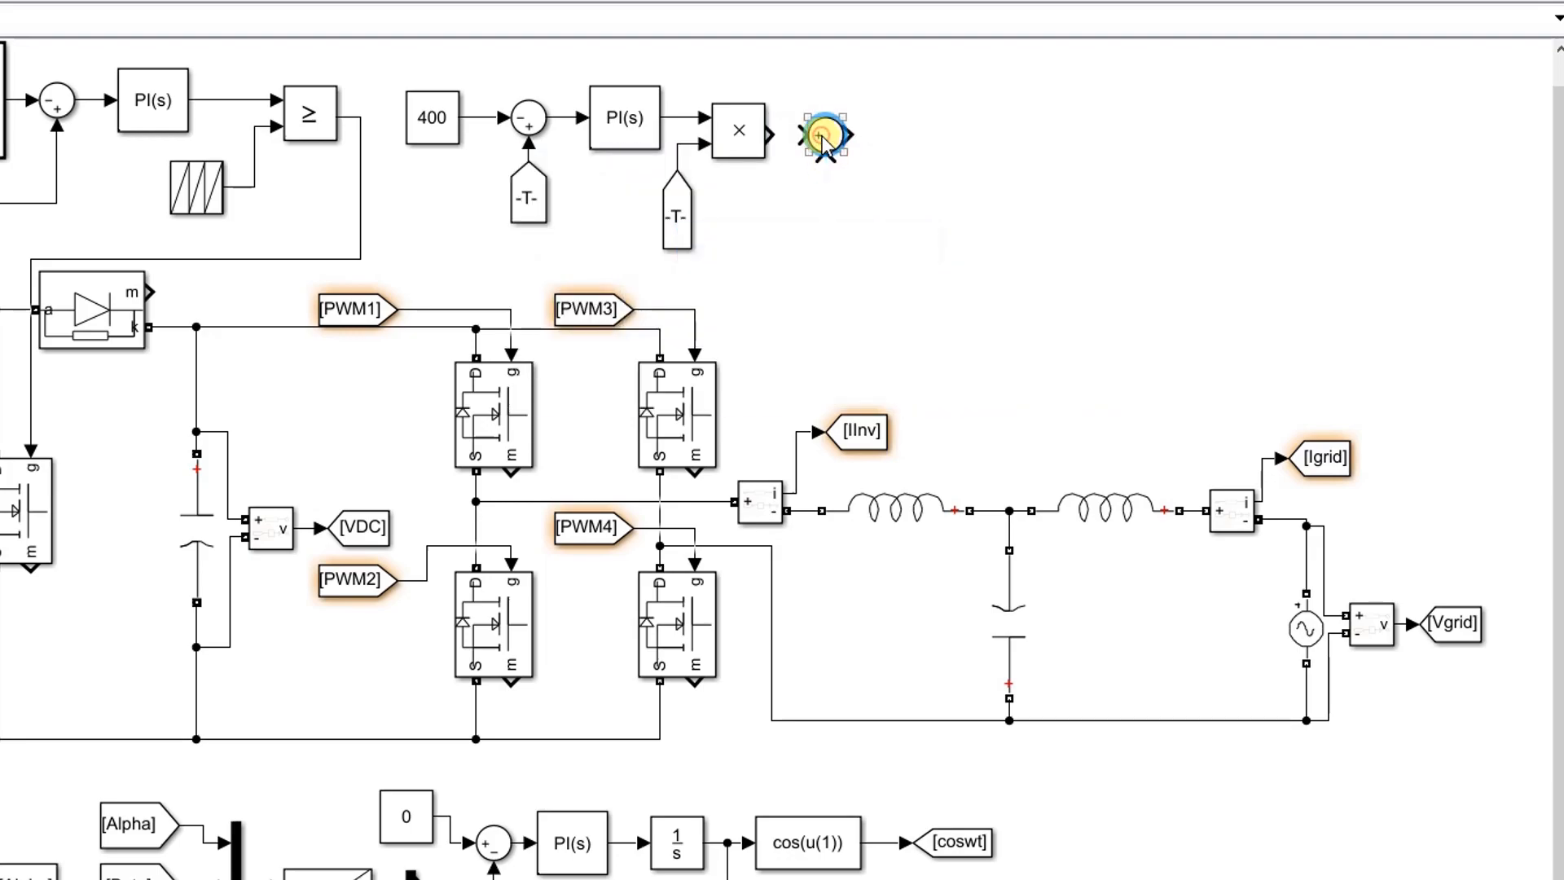
drag(796, 145, 821, 145)
Set the list of signs of the Sum block after the Product block to |+-
double_click(821, 140)
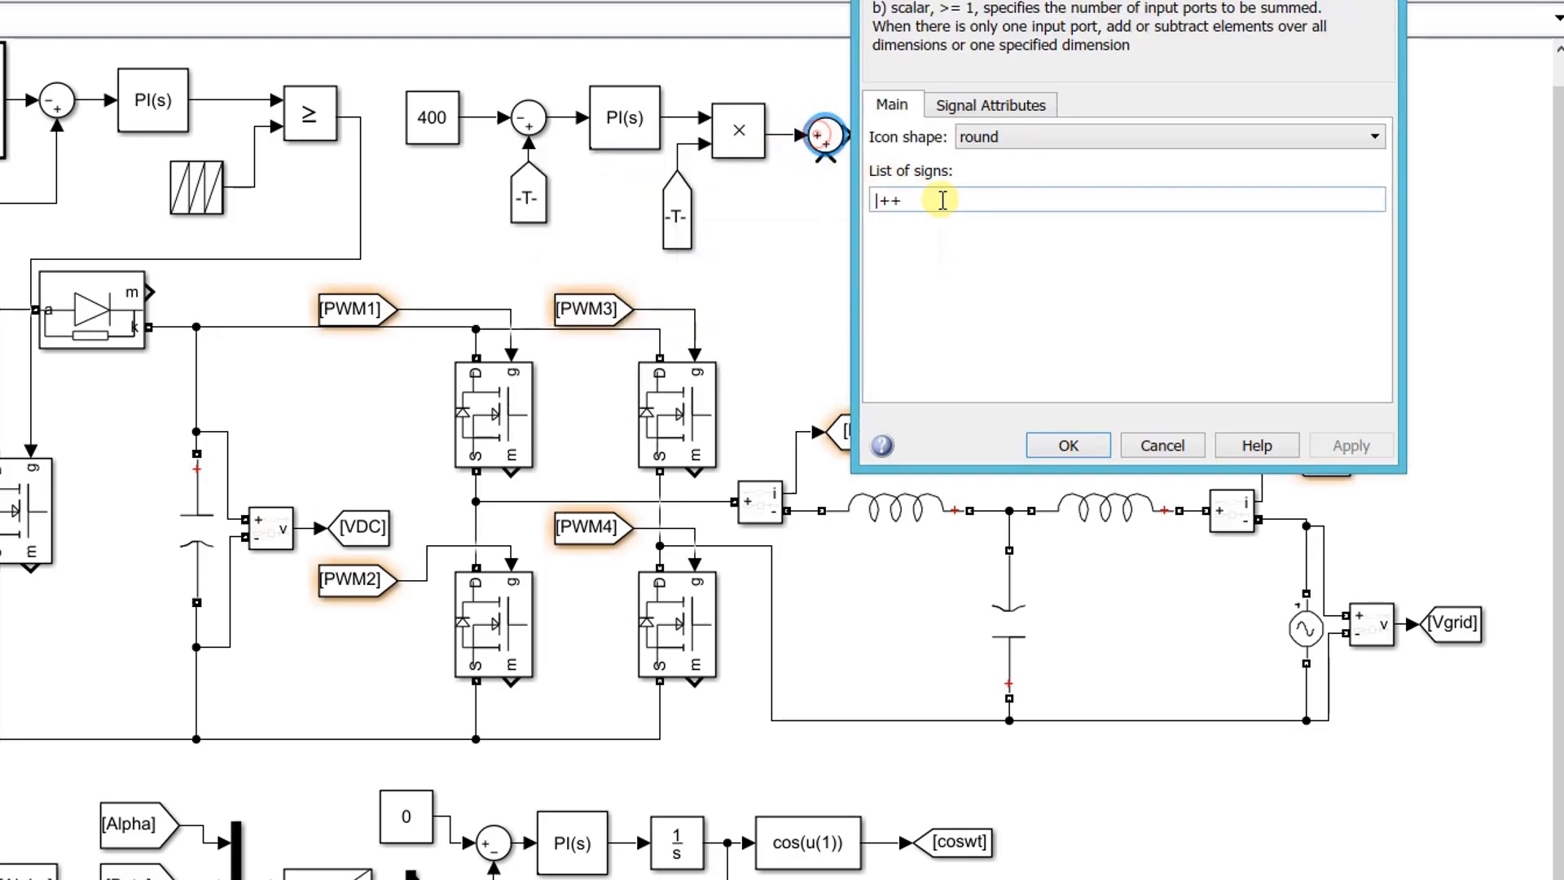
double_click(942, 207)
text(|+)
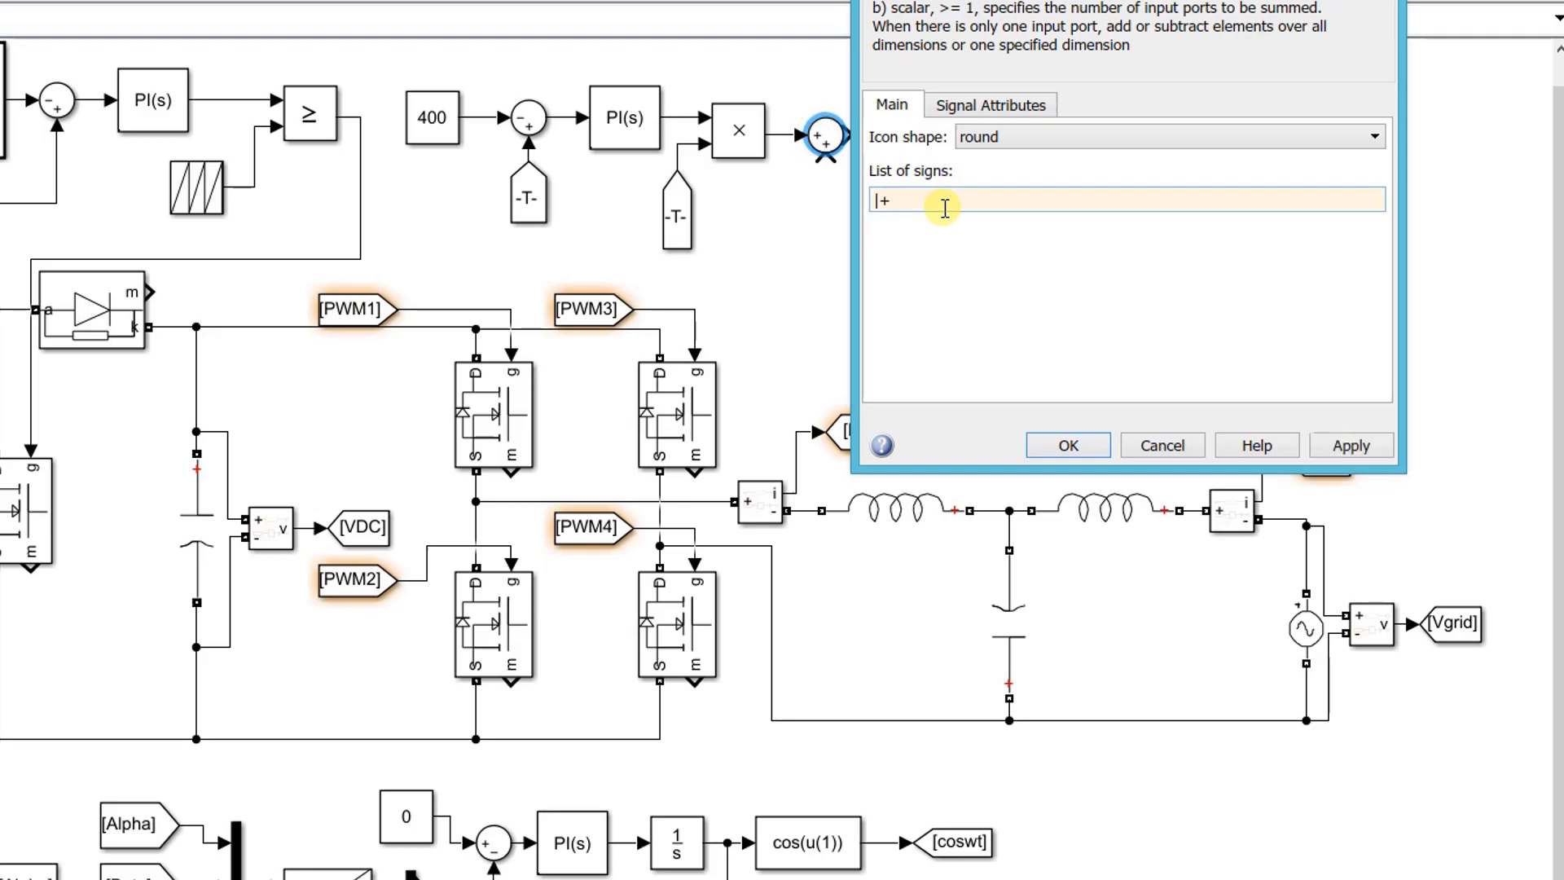
text(-)
click(1046, 440)
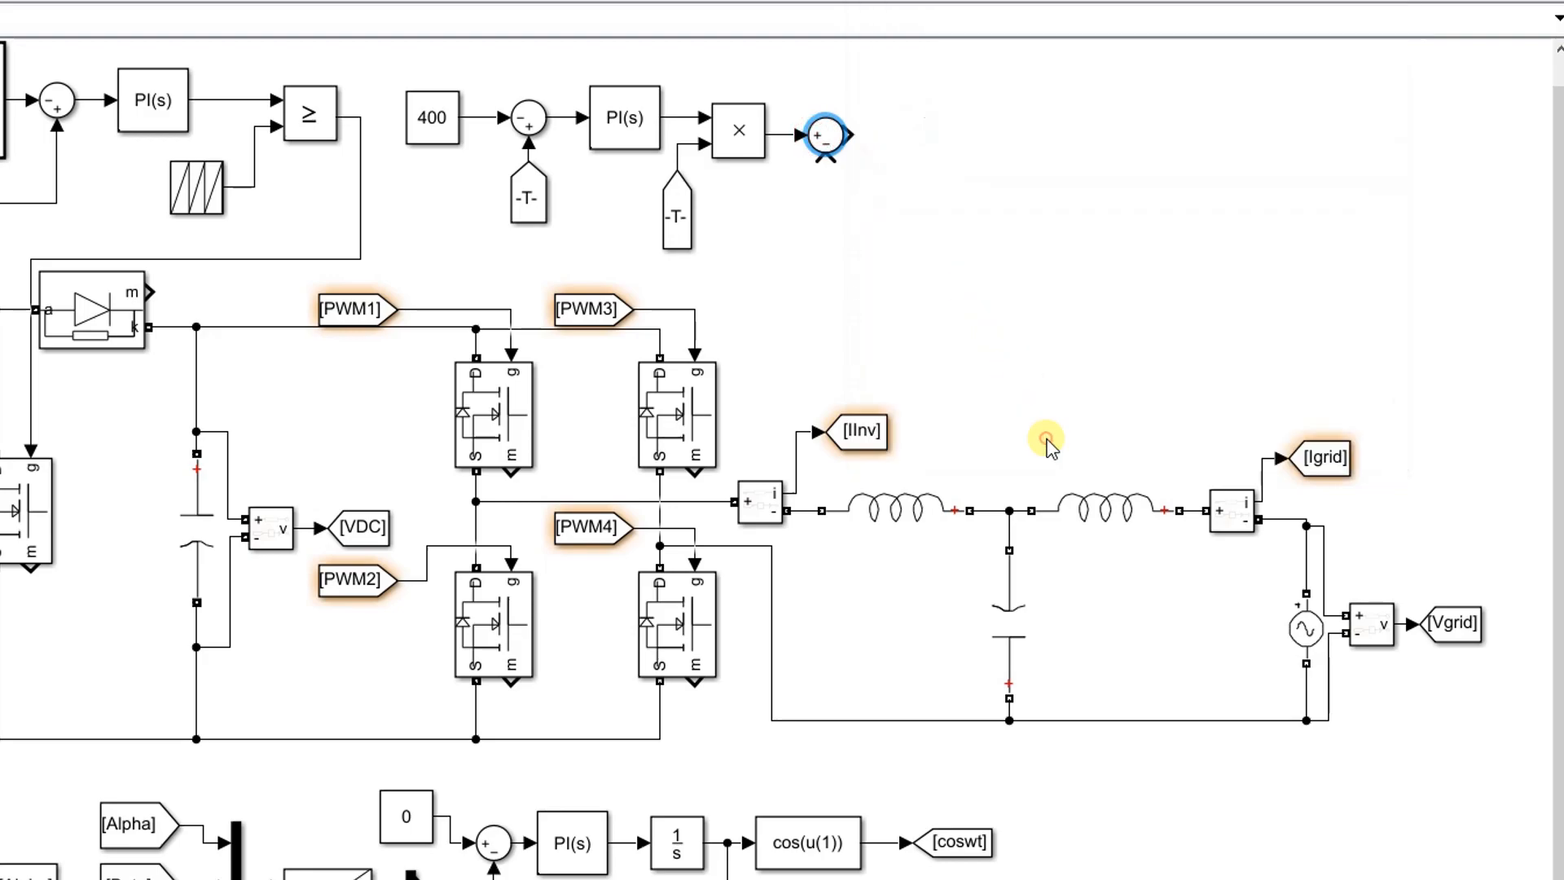
Create a From block for the IInv tag, rotate it upward and connect it to the negative input of the Sum block after the product
click(866, 432)
drag(901, 430, 827, 223)
key(ctrl+r)
key(ctrl+r)
key(ctrl+r)
click(892, 167)
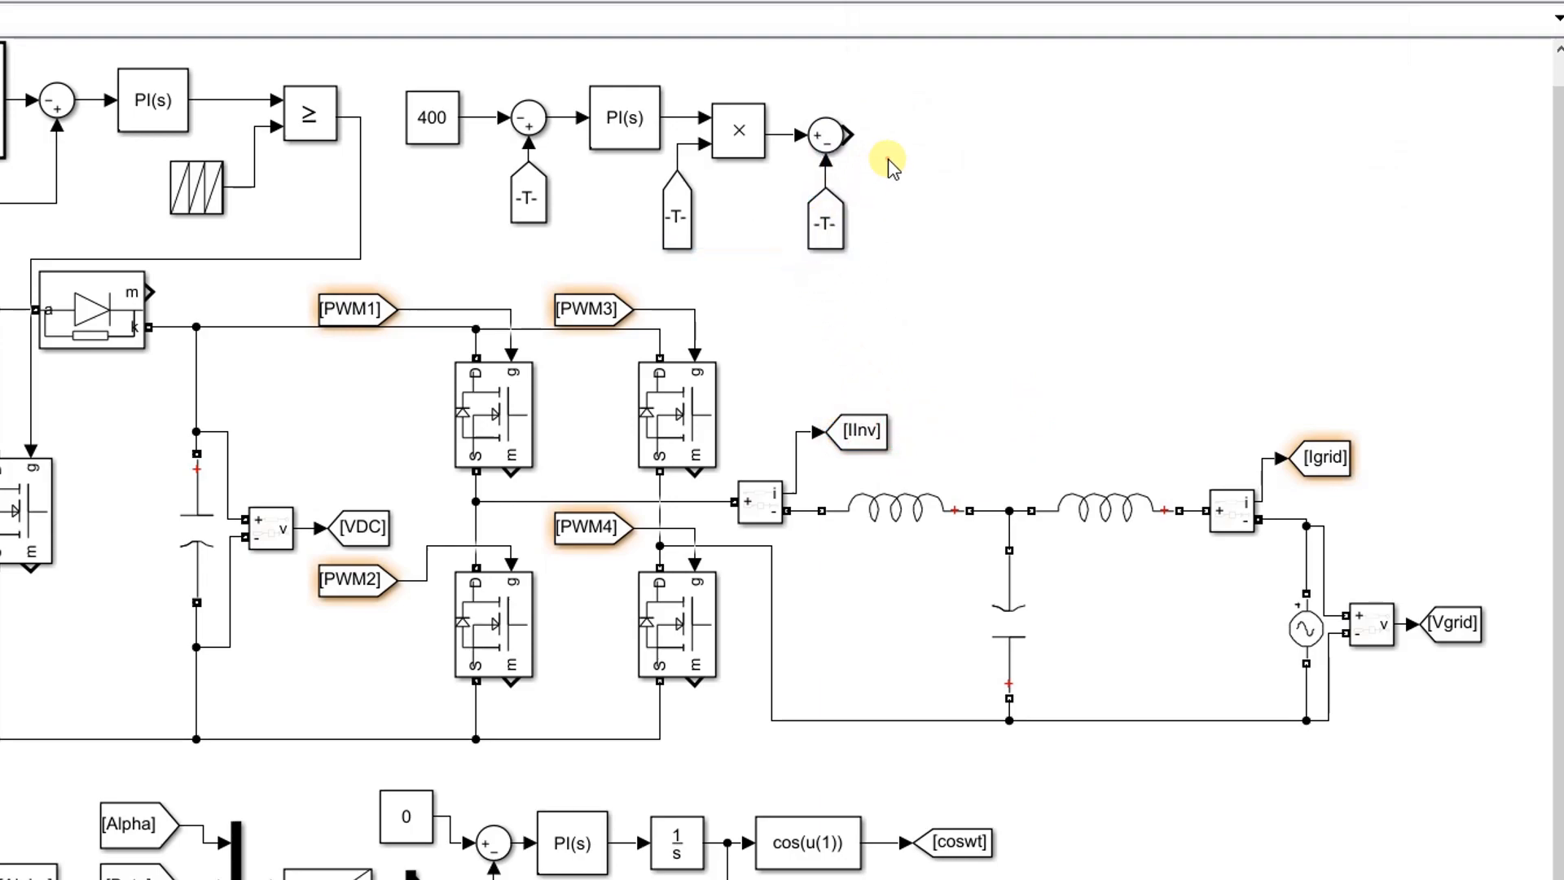
Copy the |+- Sum block to follow the first one in series, and connect a new Gain block to the copy's output
drag(821, 136, 906, 137)
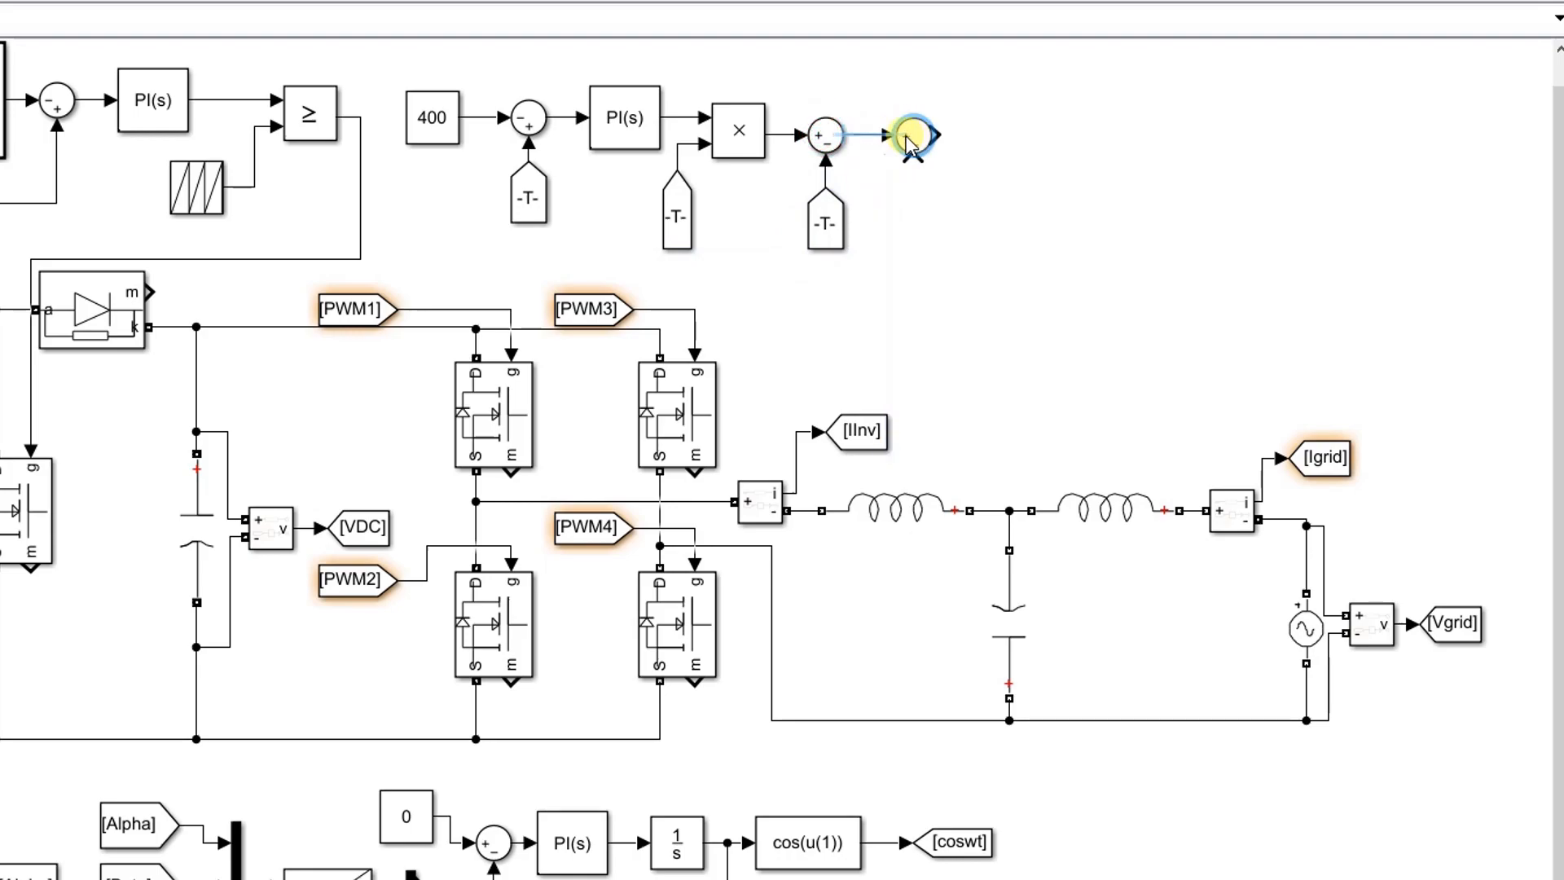
double_click(1007, 163)
text(gain)
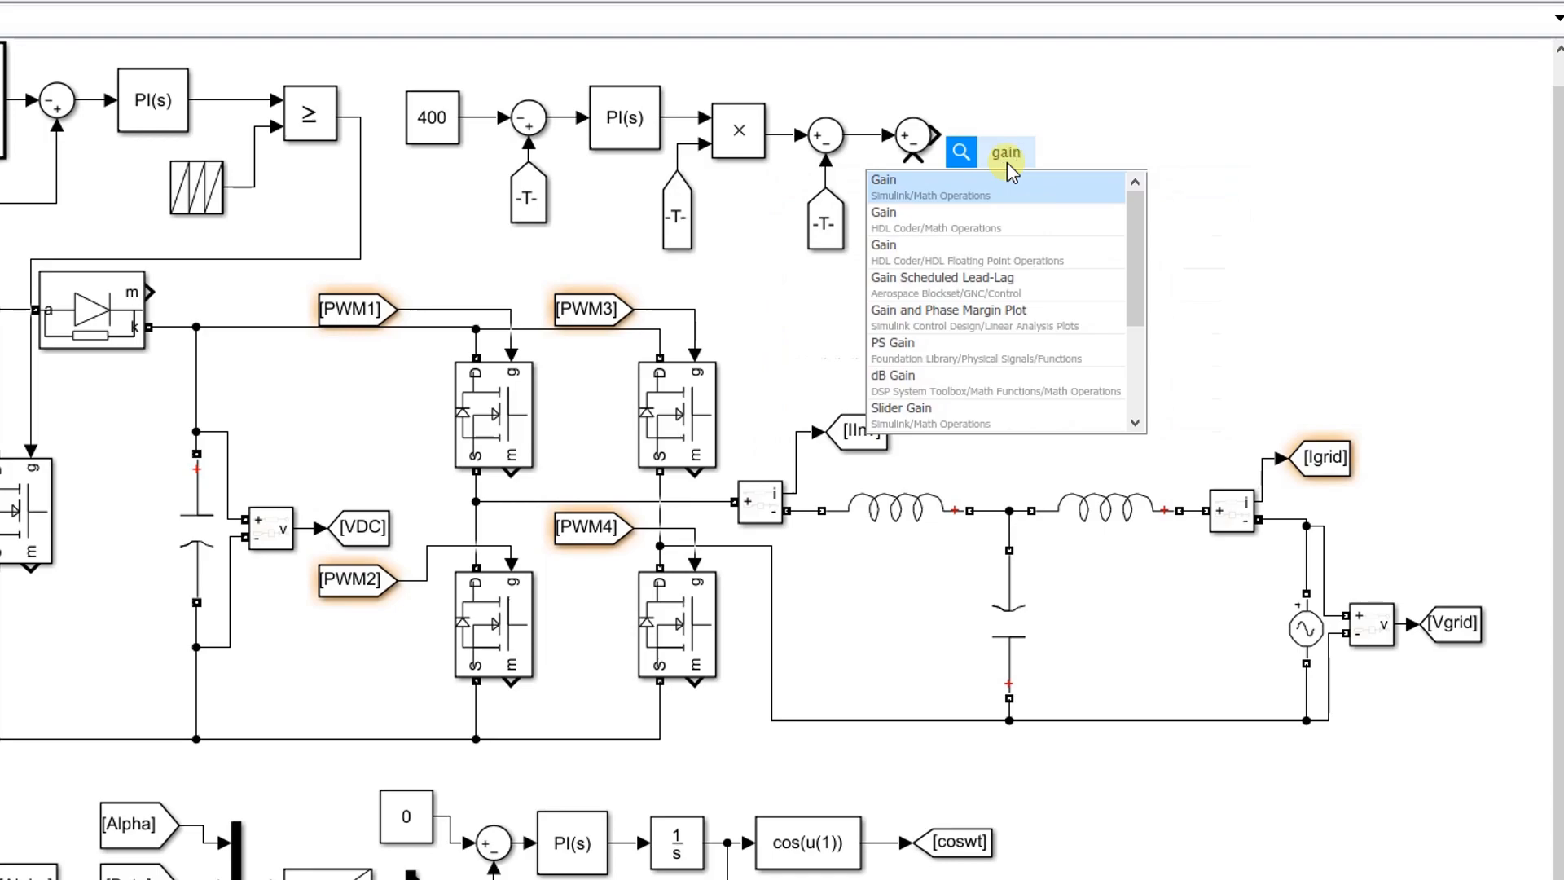
key(Return)
drag(1007, 163, 976, 135)
click(1013, 137)
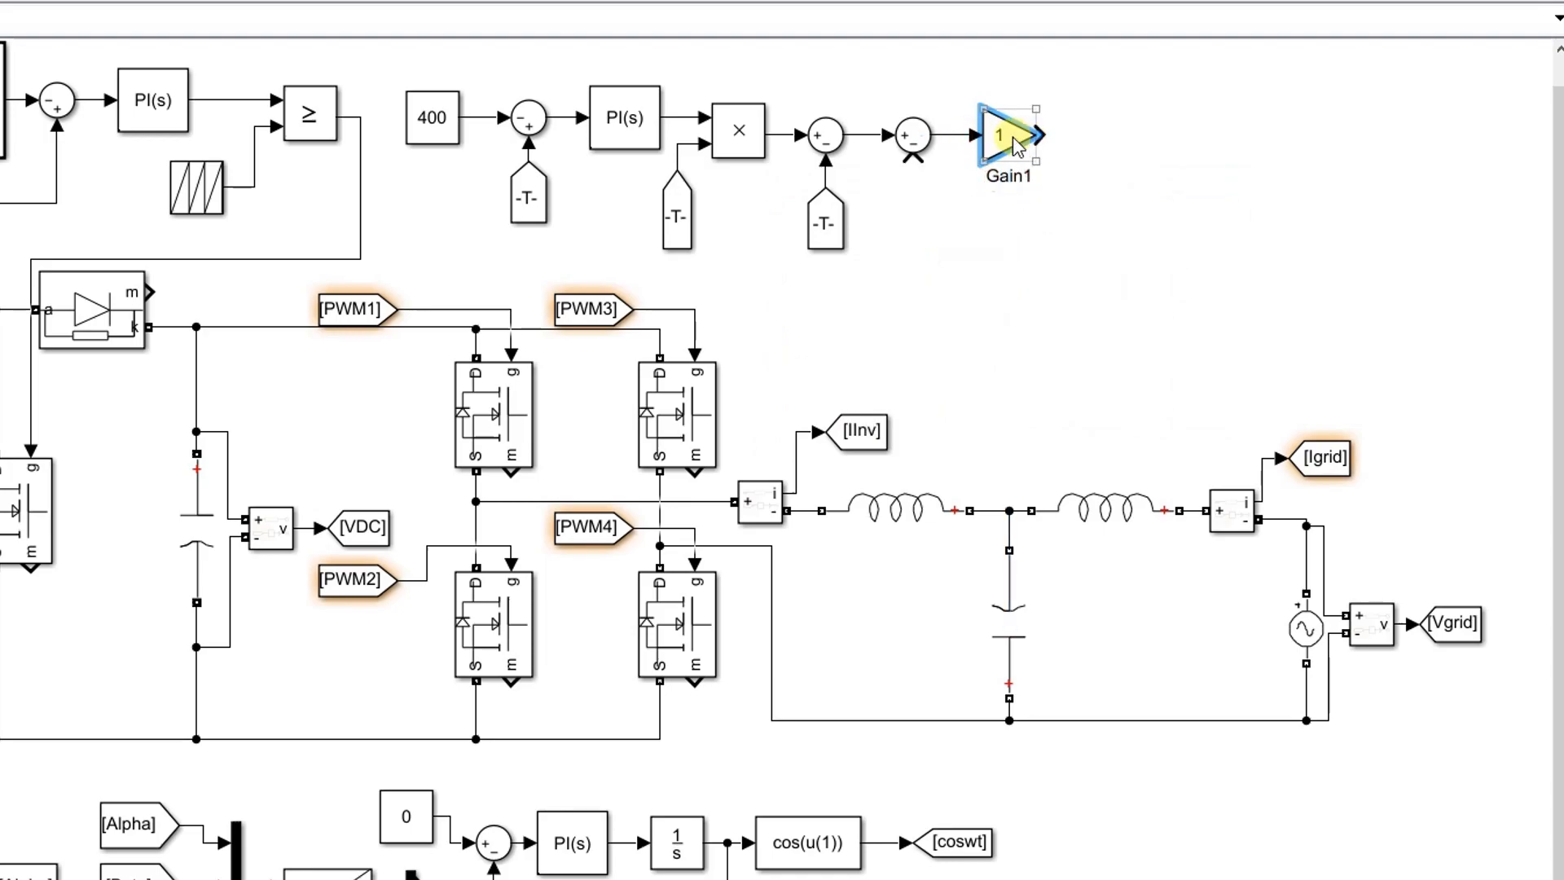
Set the gain of the new Gain block to 100
double_click(1014, 138)
text(100)
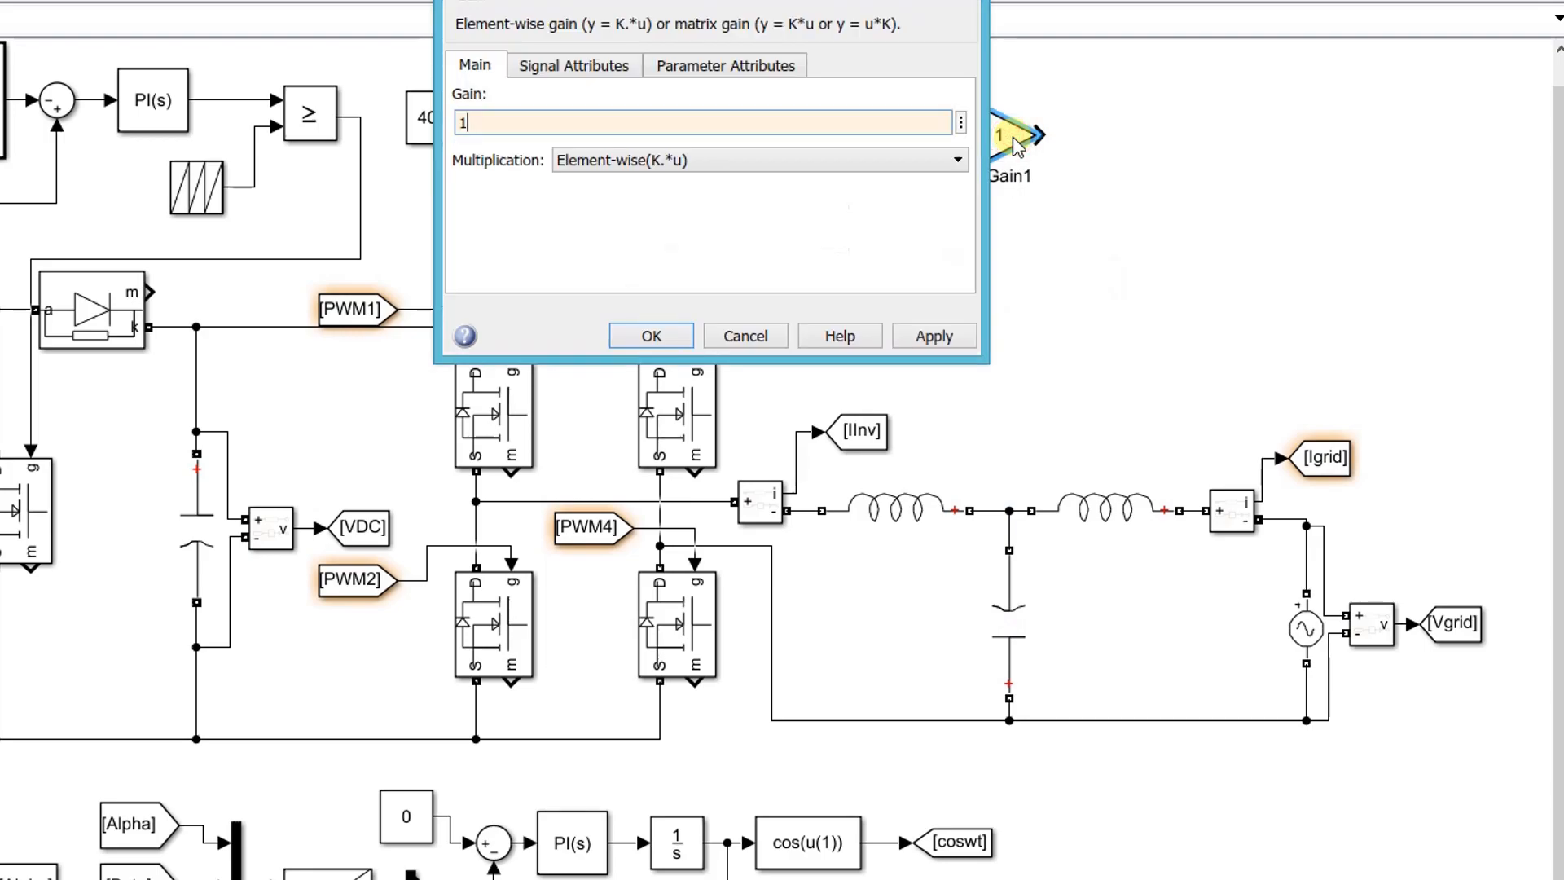
click(652, 336)
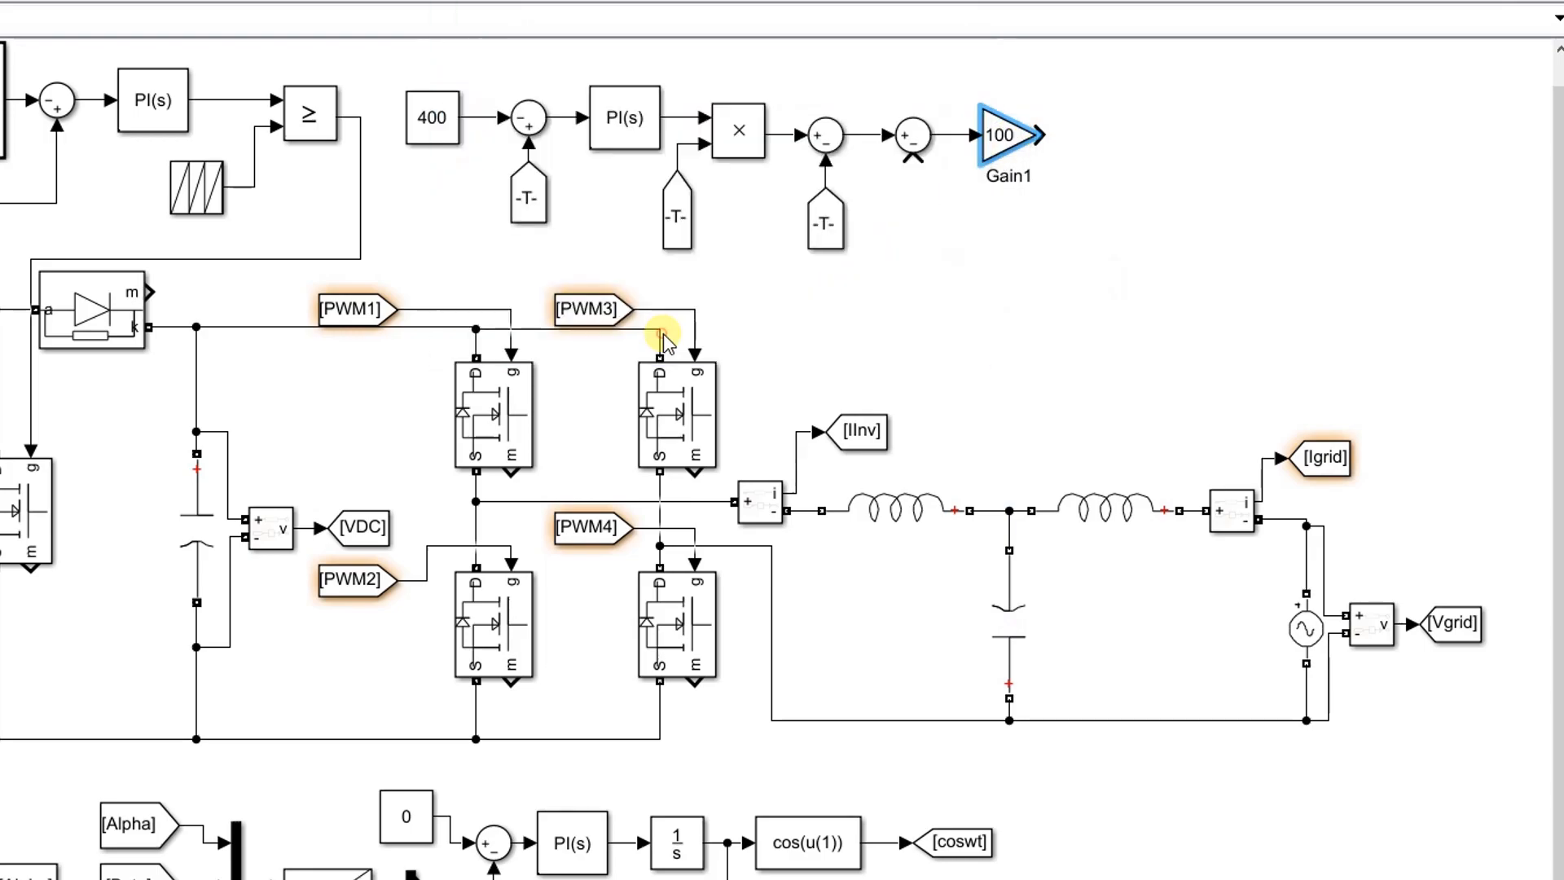
Add an Integrator block after the 100 Gain block and connect the gain's output to it
double_click(1108, 132)
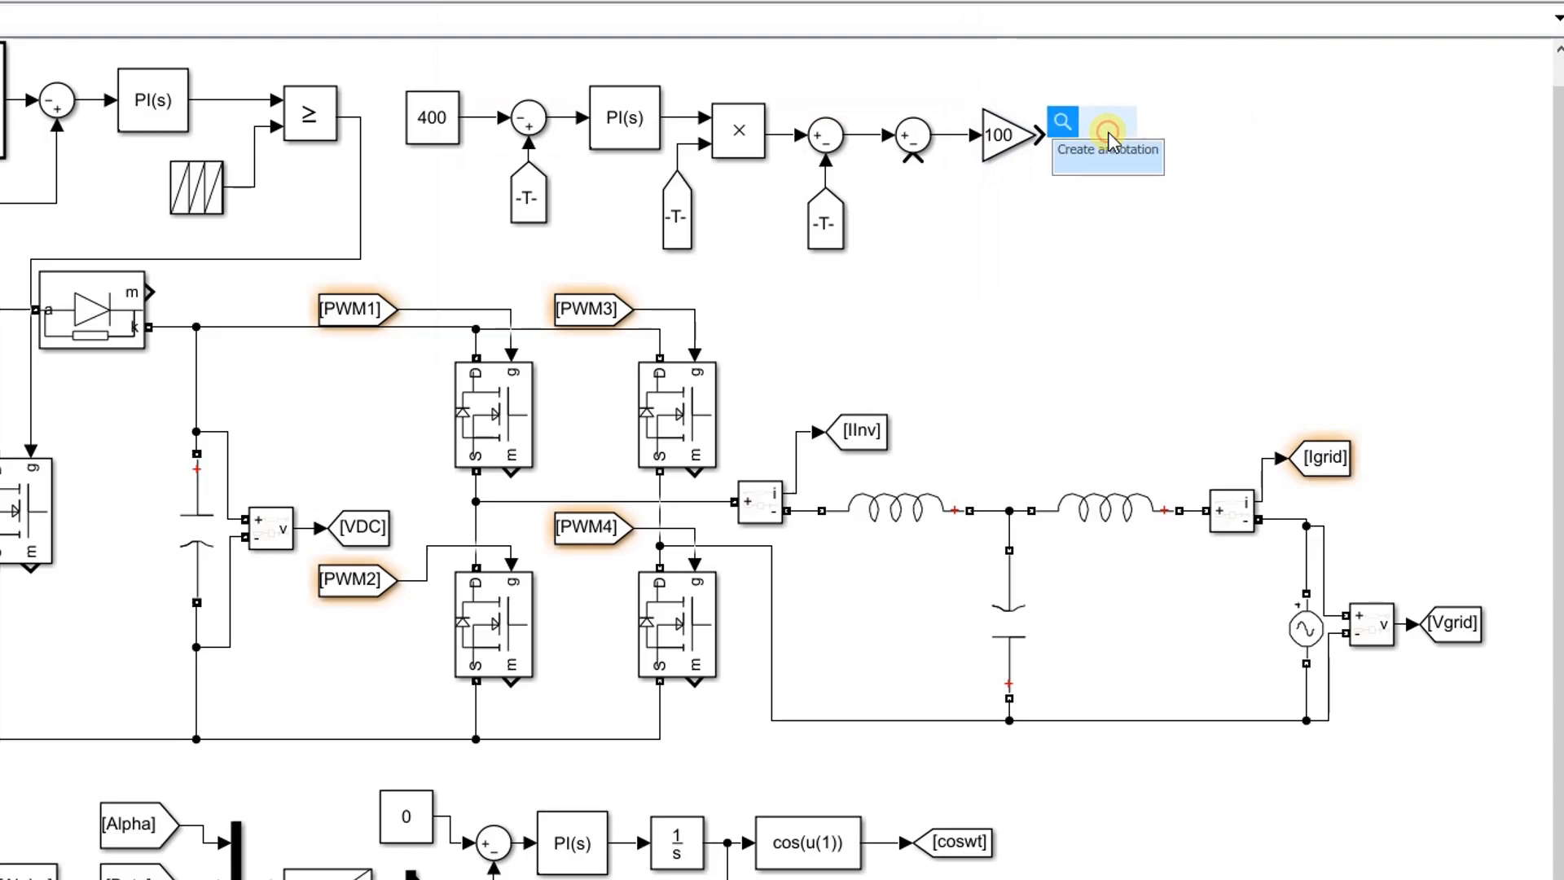
text(integra)
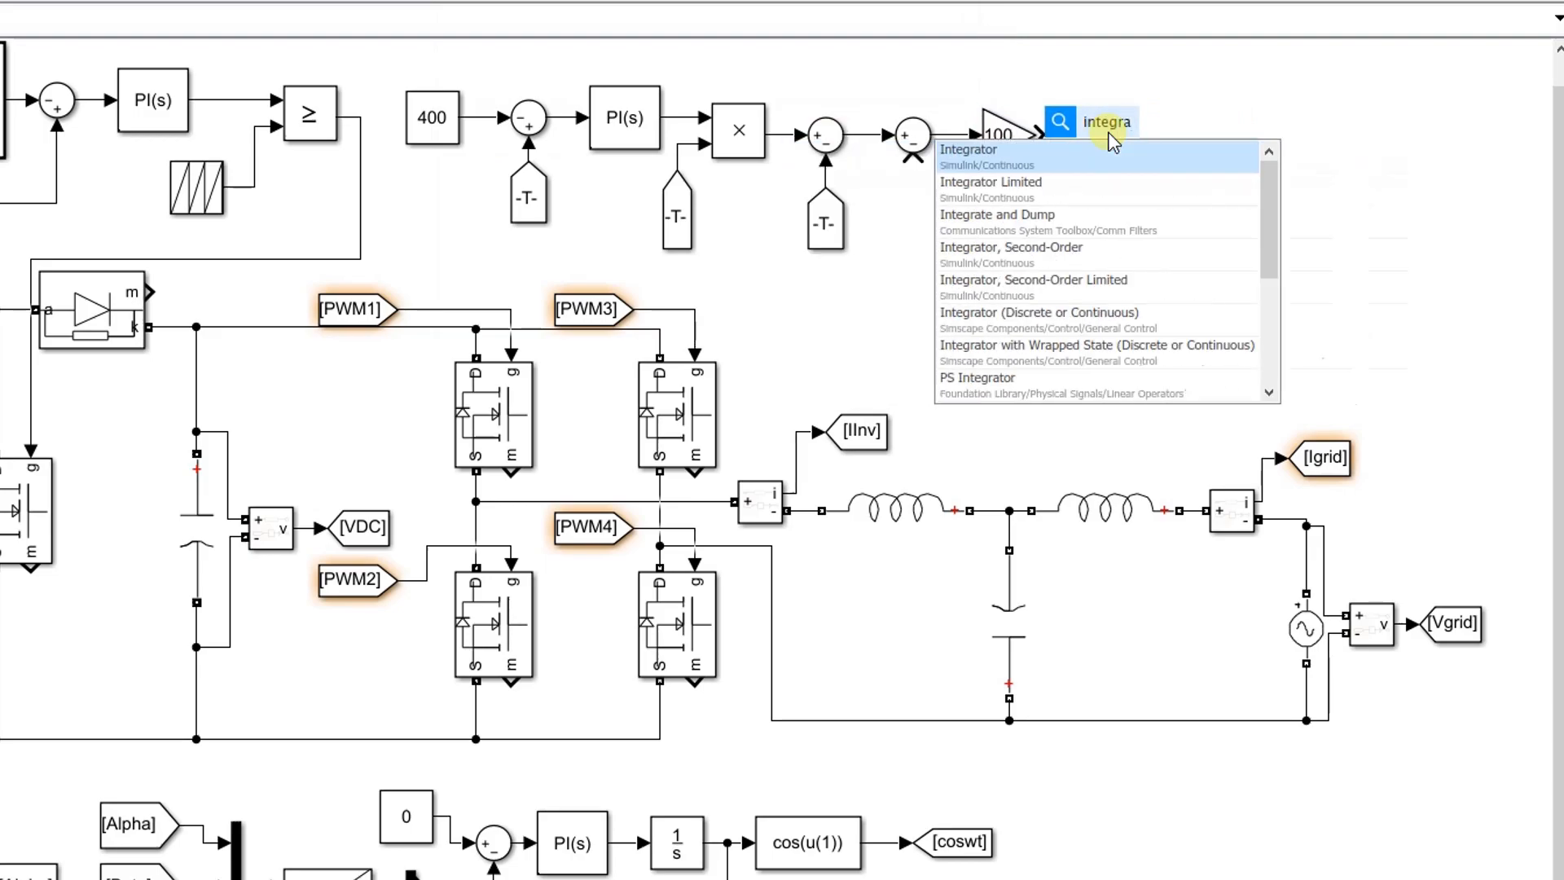
click(1102, 155)
drag(1098, 110, 1104, 133)
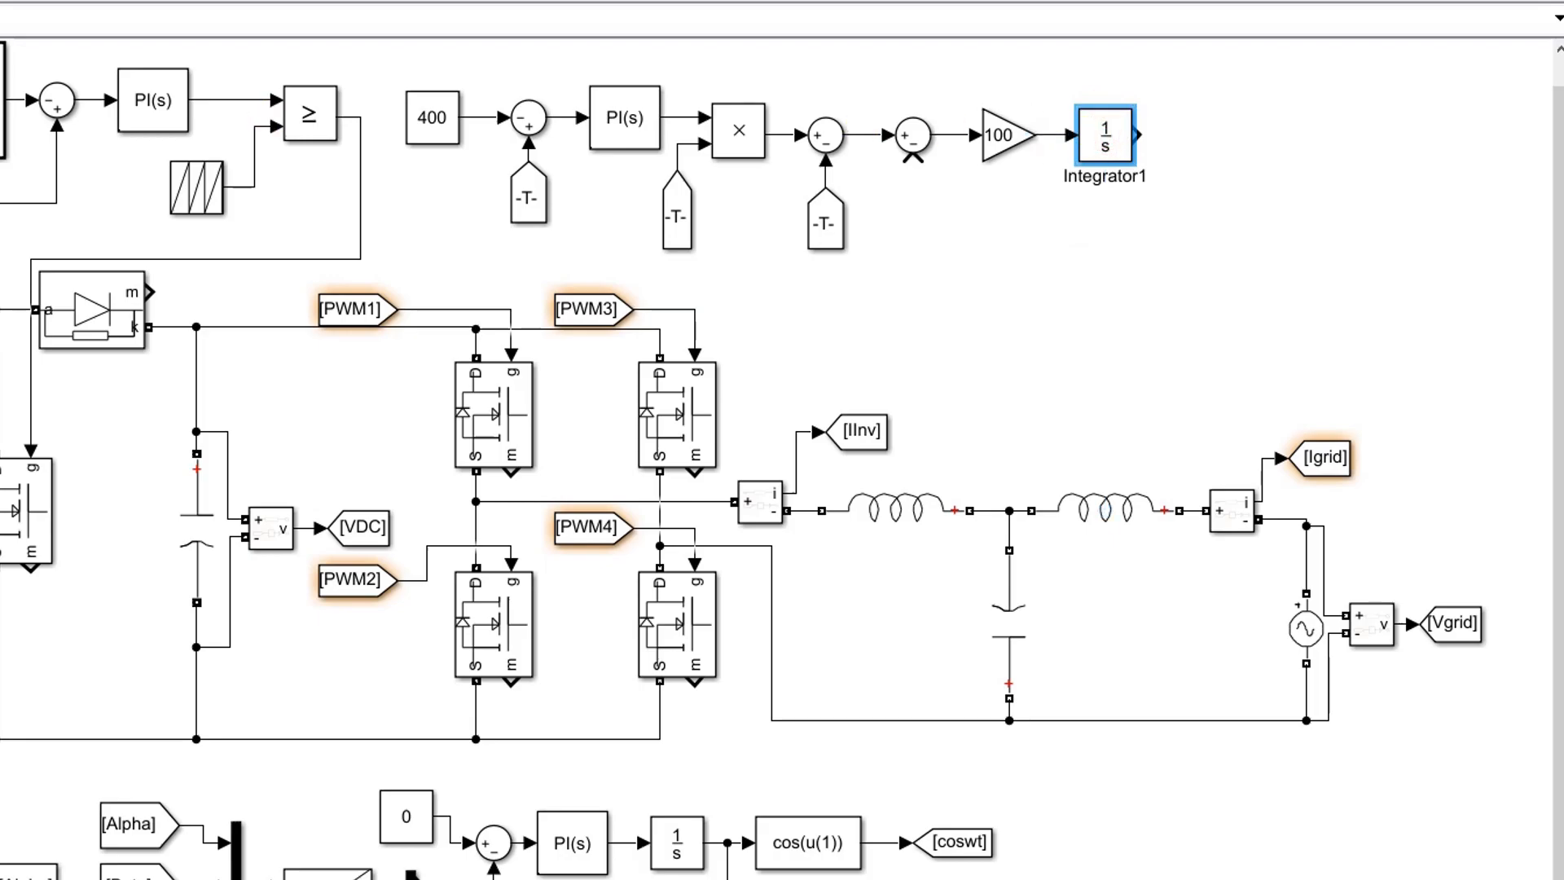
key(space)
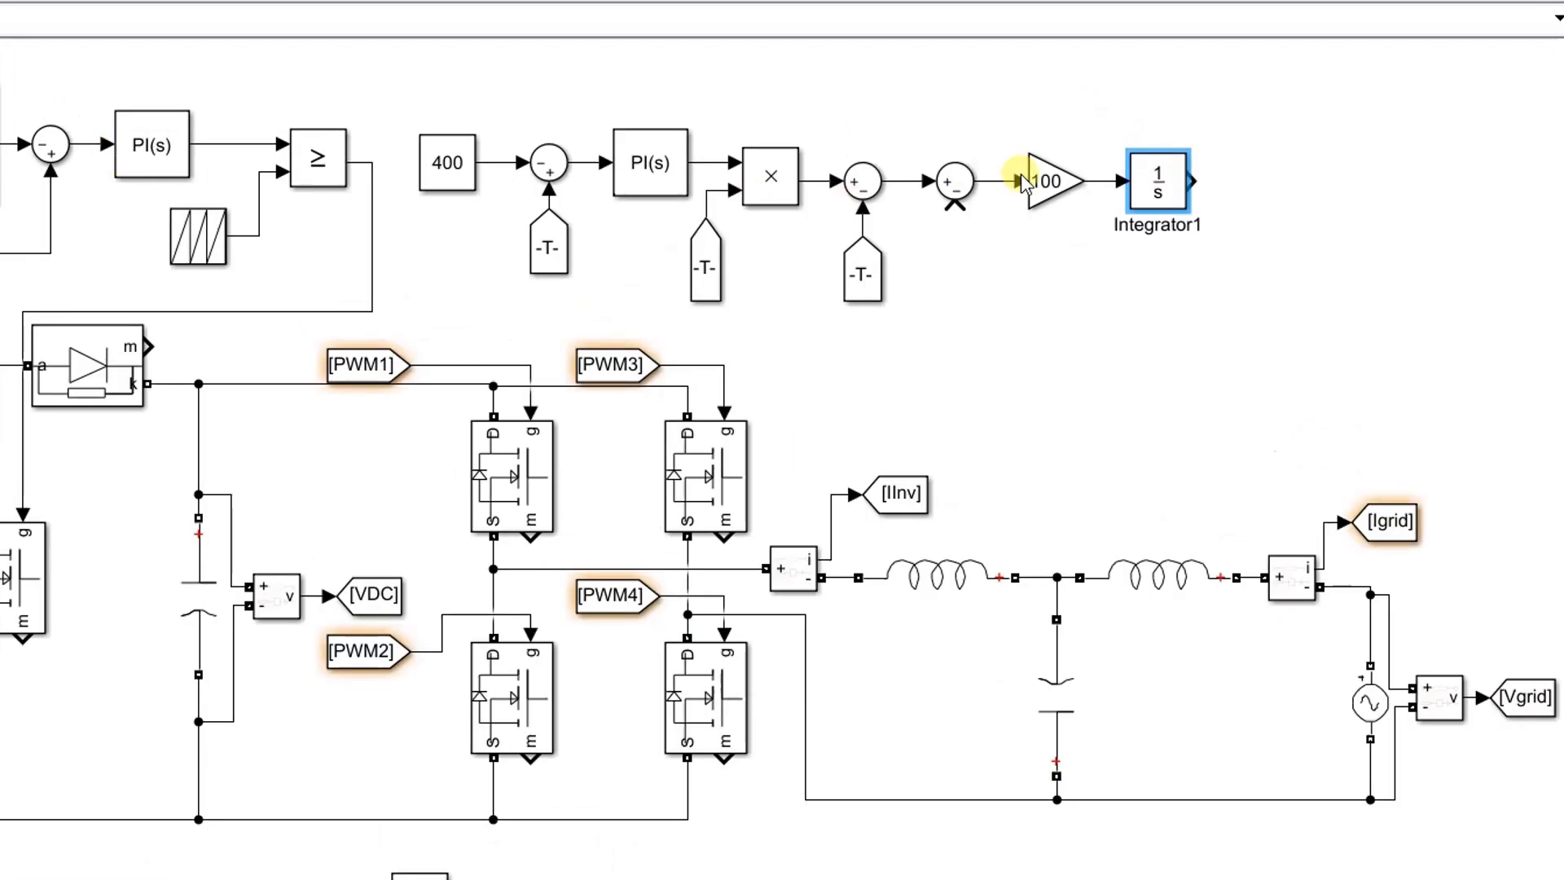
Copy the |+- Sum block to the integrator's output and set the copy's list of signs to |++
drag(947, 182, 1251, 195)
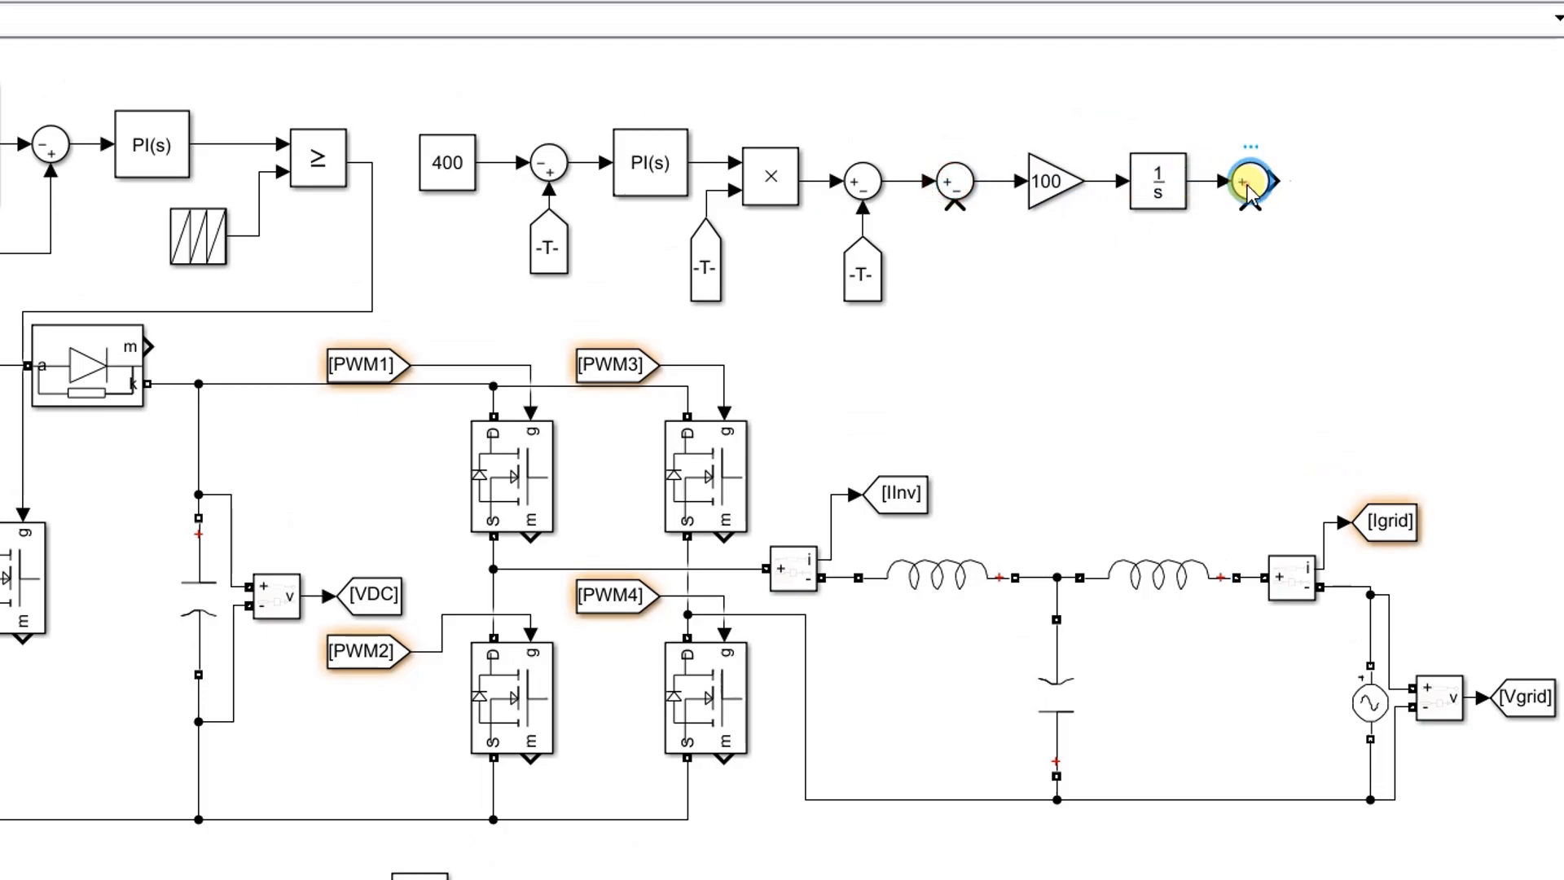
double_click(1251, 196)
double_click(894, 235)
key(BackSpace)
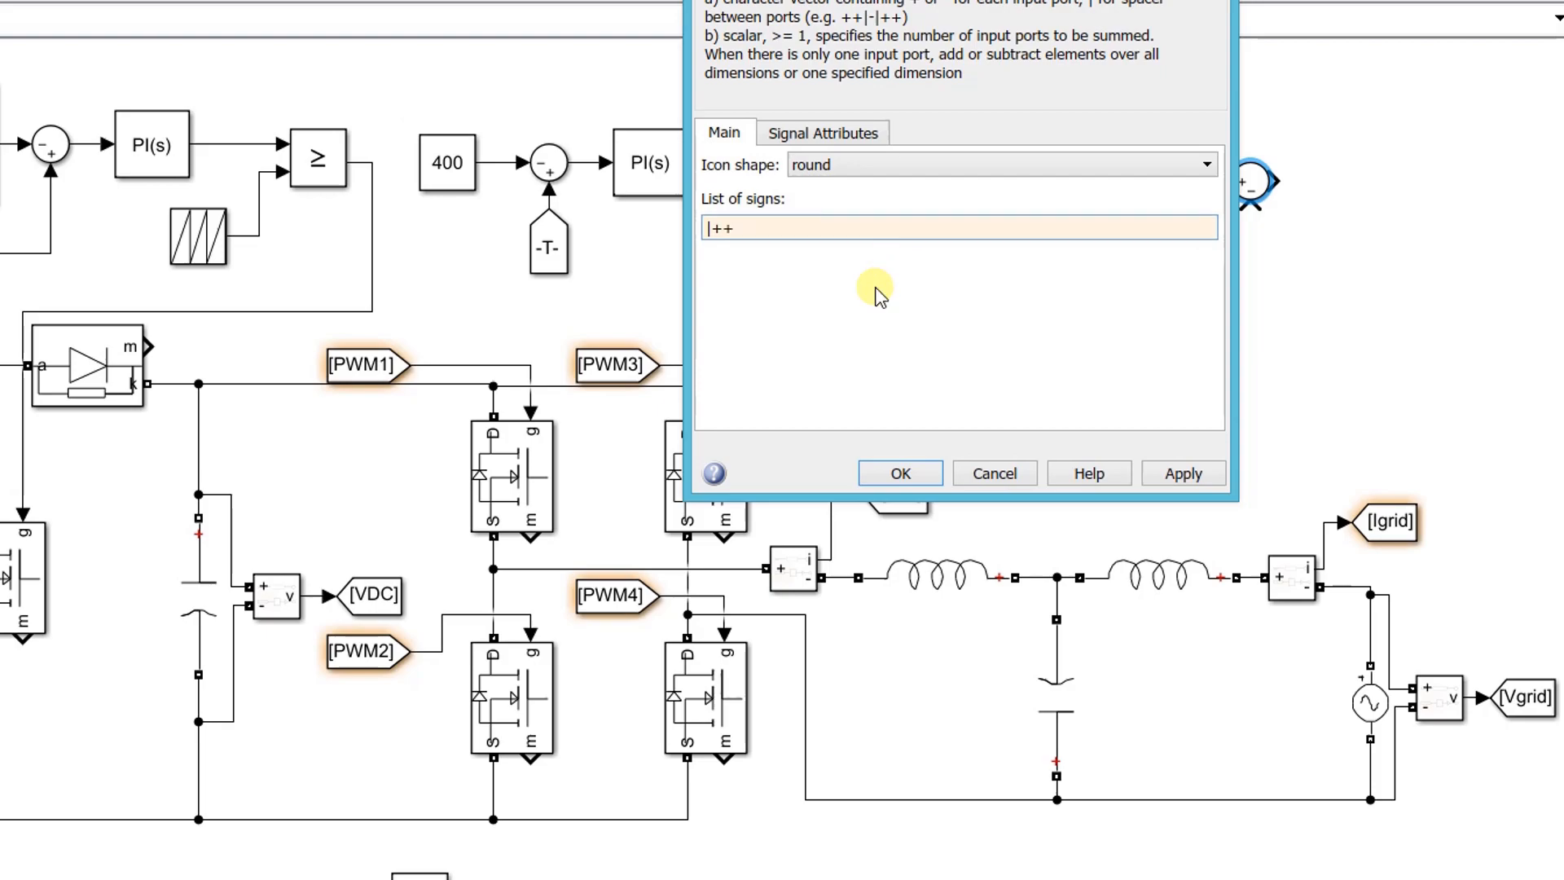
click(900, 474)
Copy the 100 Gain block above the original and feed it from the signal between the two |+- Sum blocks
click(1051, 192)
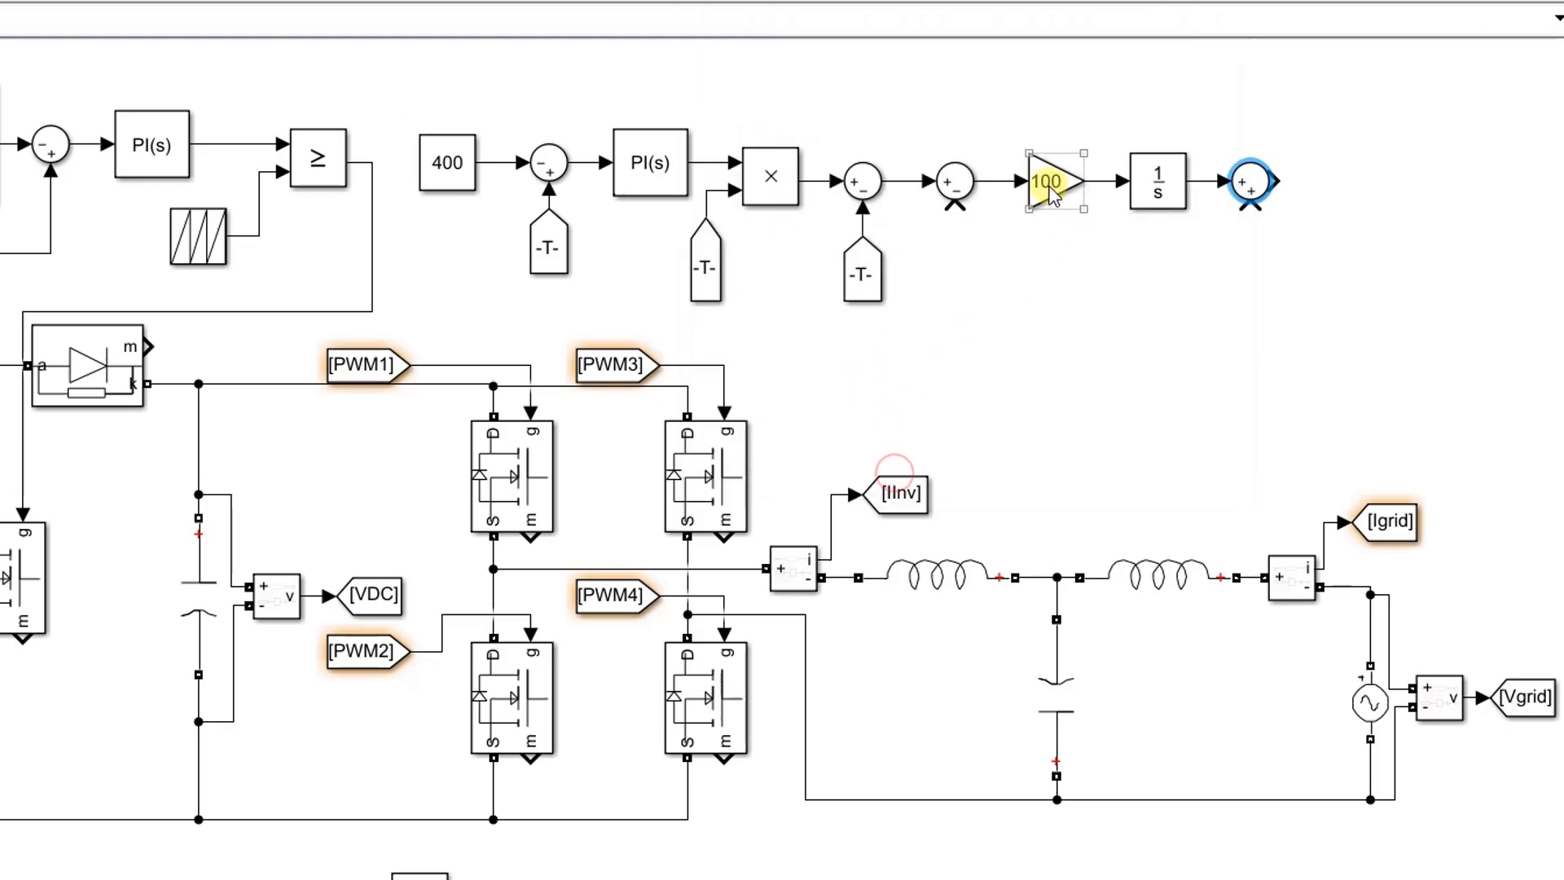
drag(1051, 196, 1045, 84)
key(Delete)
click(1032, 181)
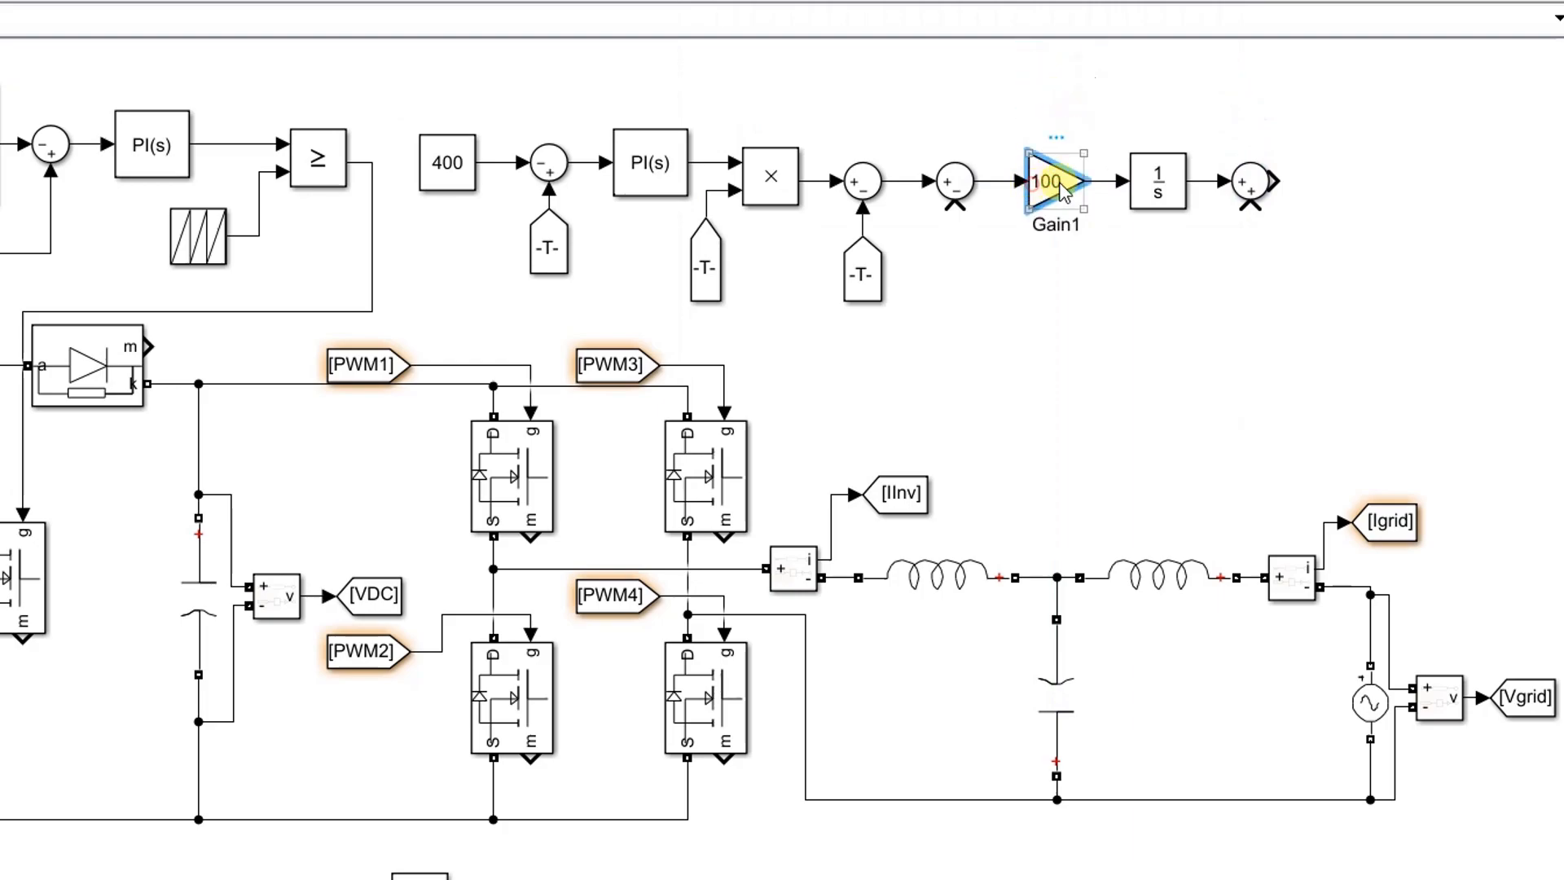
drag(1032, 181, 902, 183)
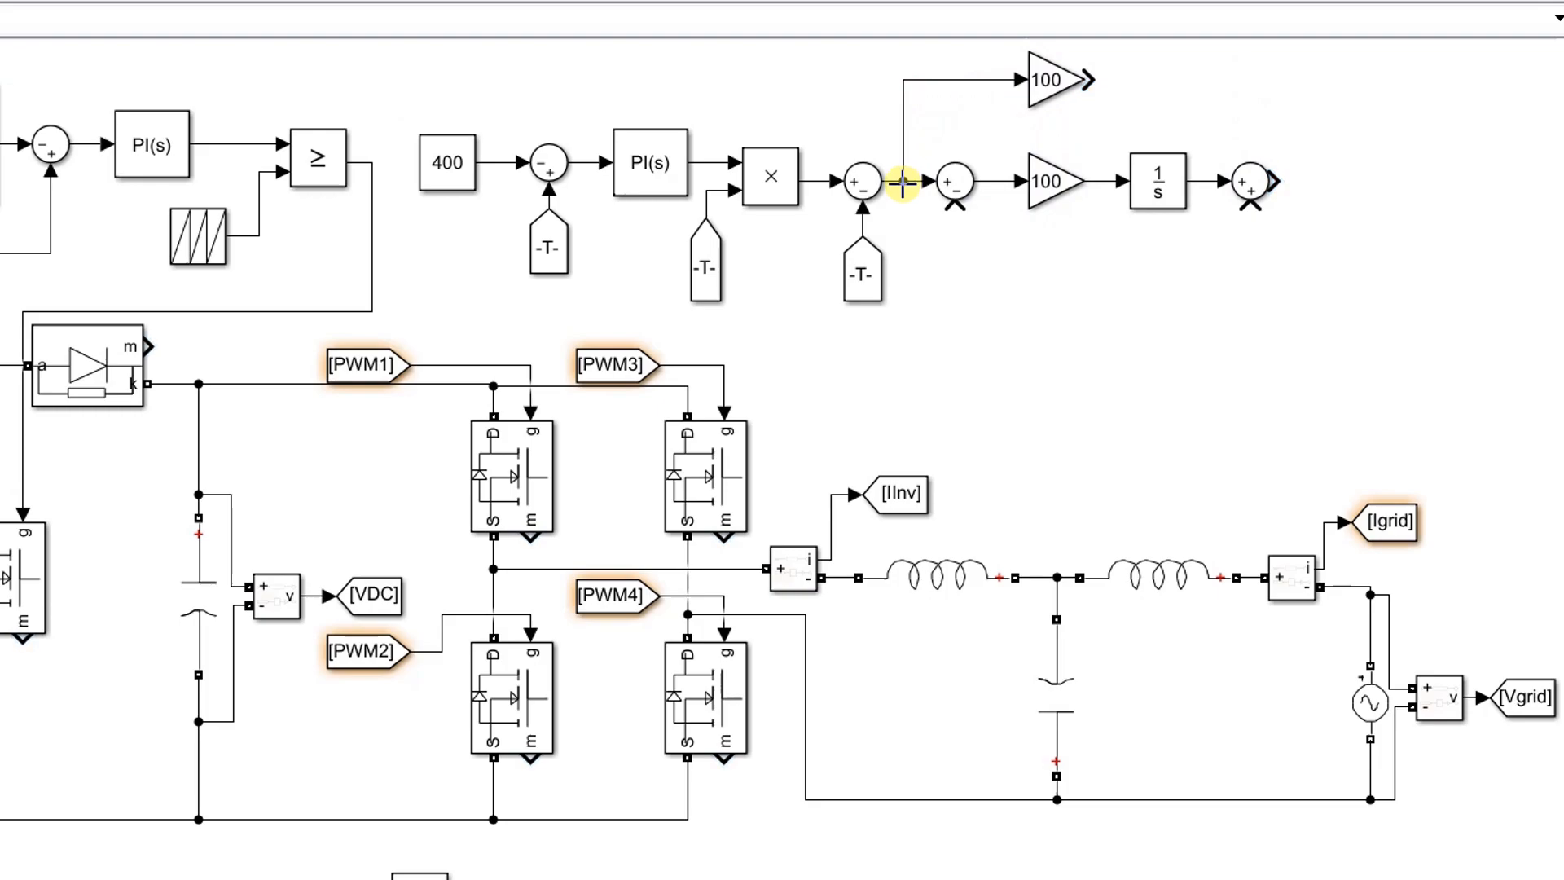
Set the upper Gain block to 8.5 and connect its output to the lower input of the |++ Sum block
double_click(1051, 81)
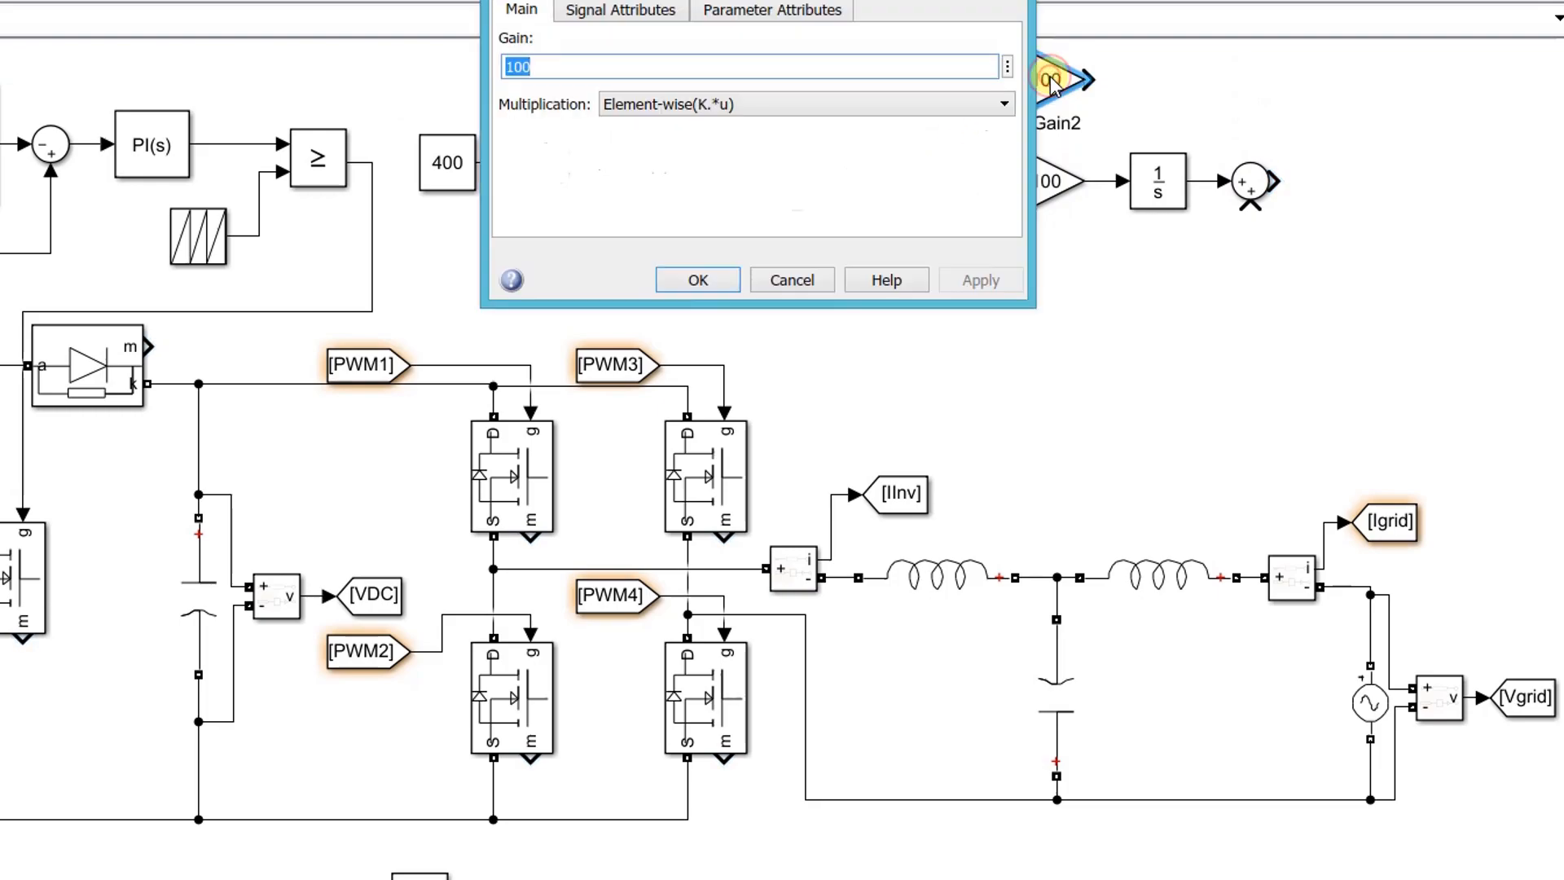
text(8.5)
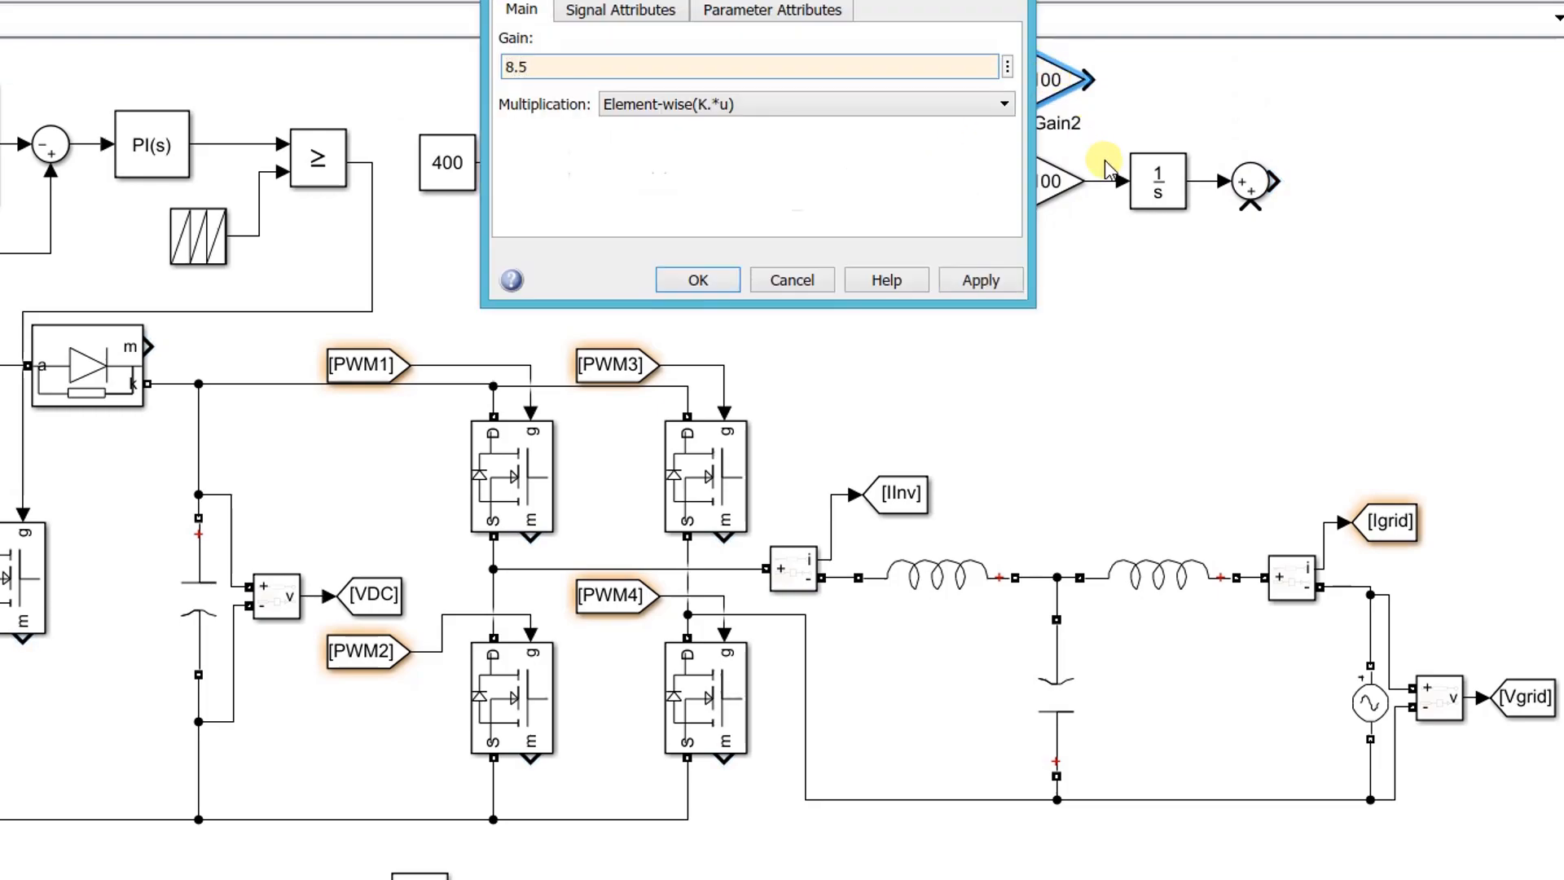
click(722, 285)
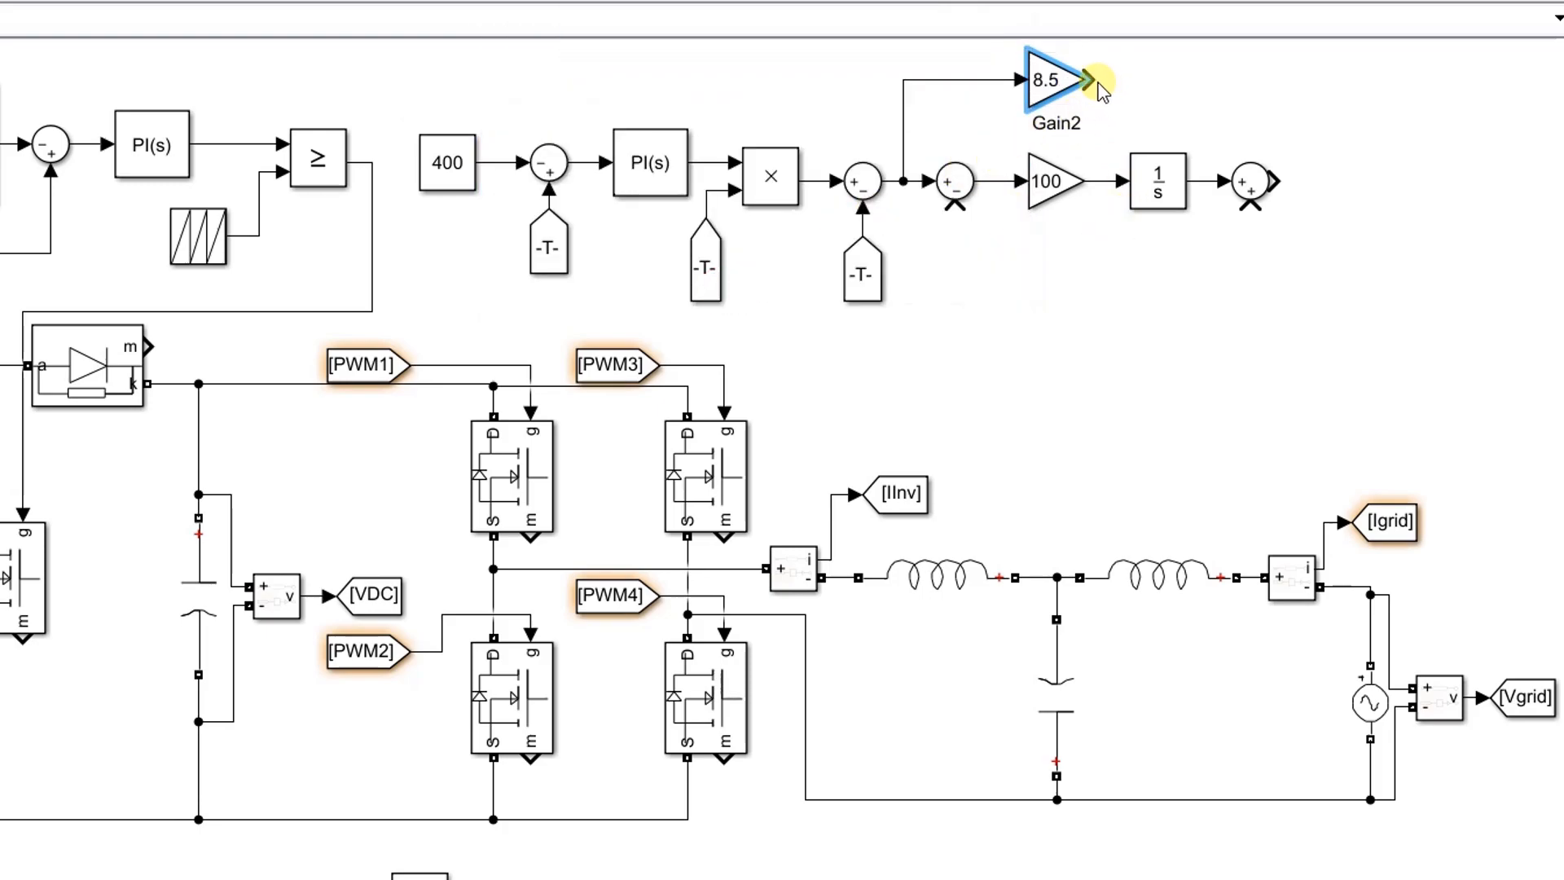
drag(1087, 80, 1292, 159)
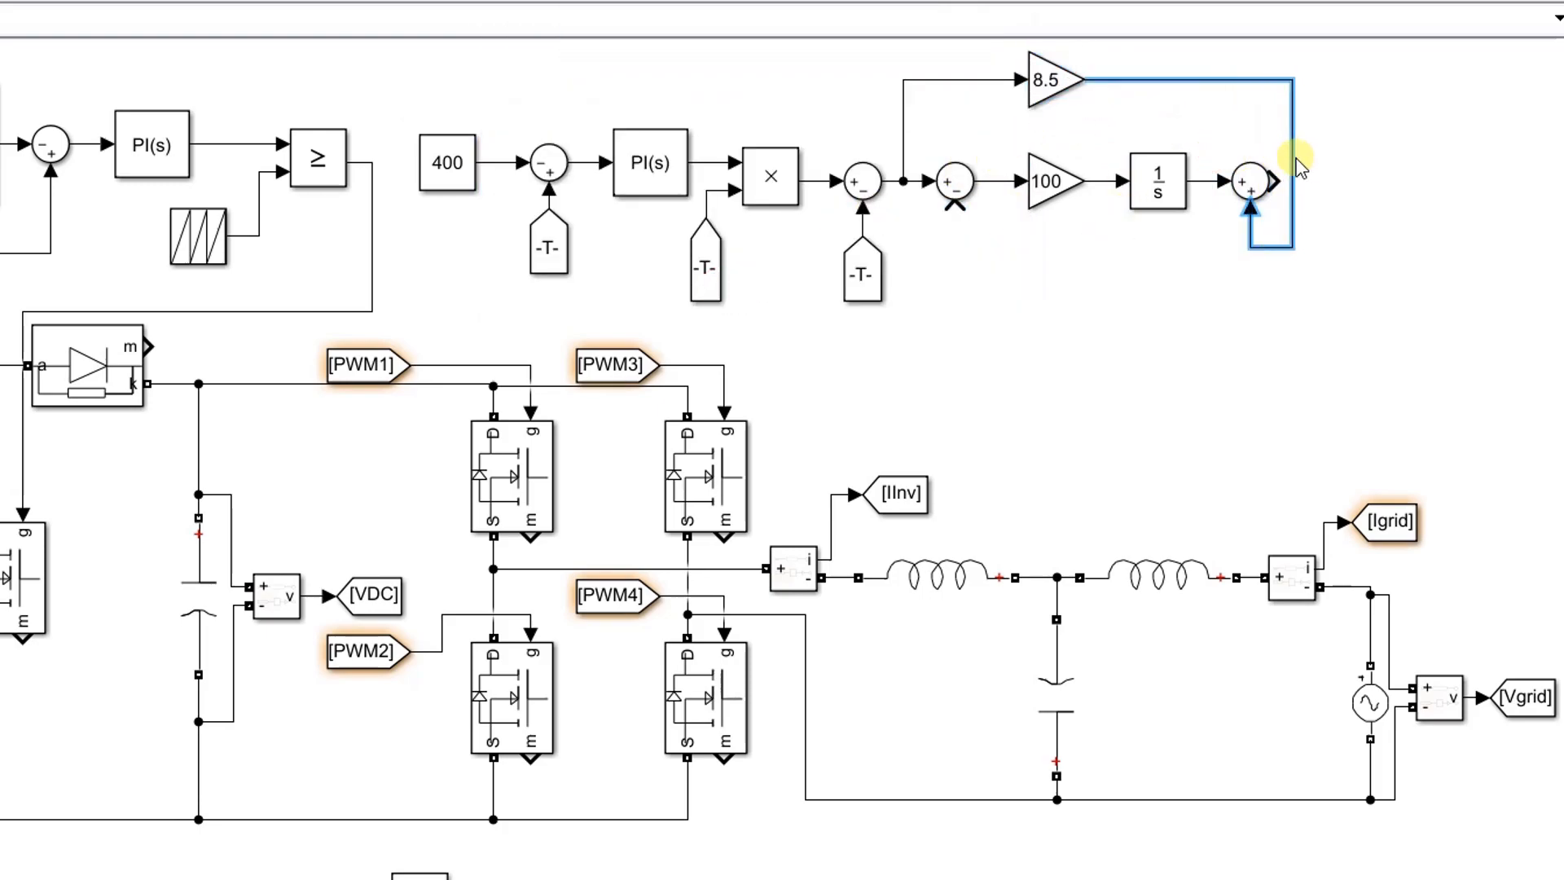
Copy the integrator below the original, turn it to face backward and feed it from the original integrator's output
click(1167, 185)
right_click(1166, 262)
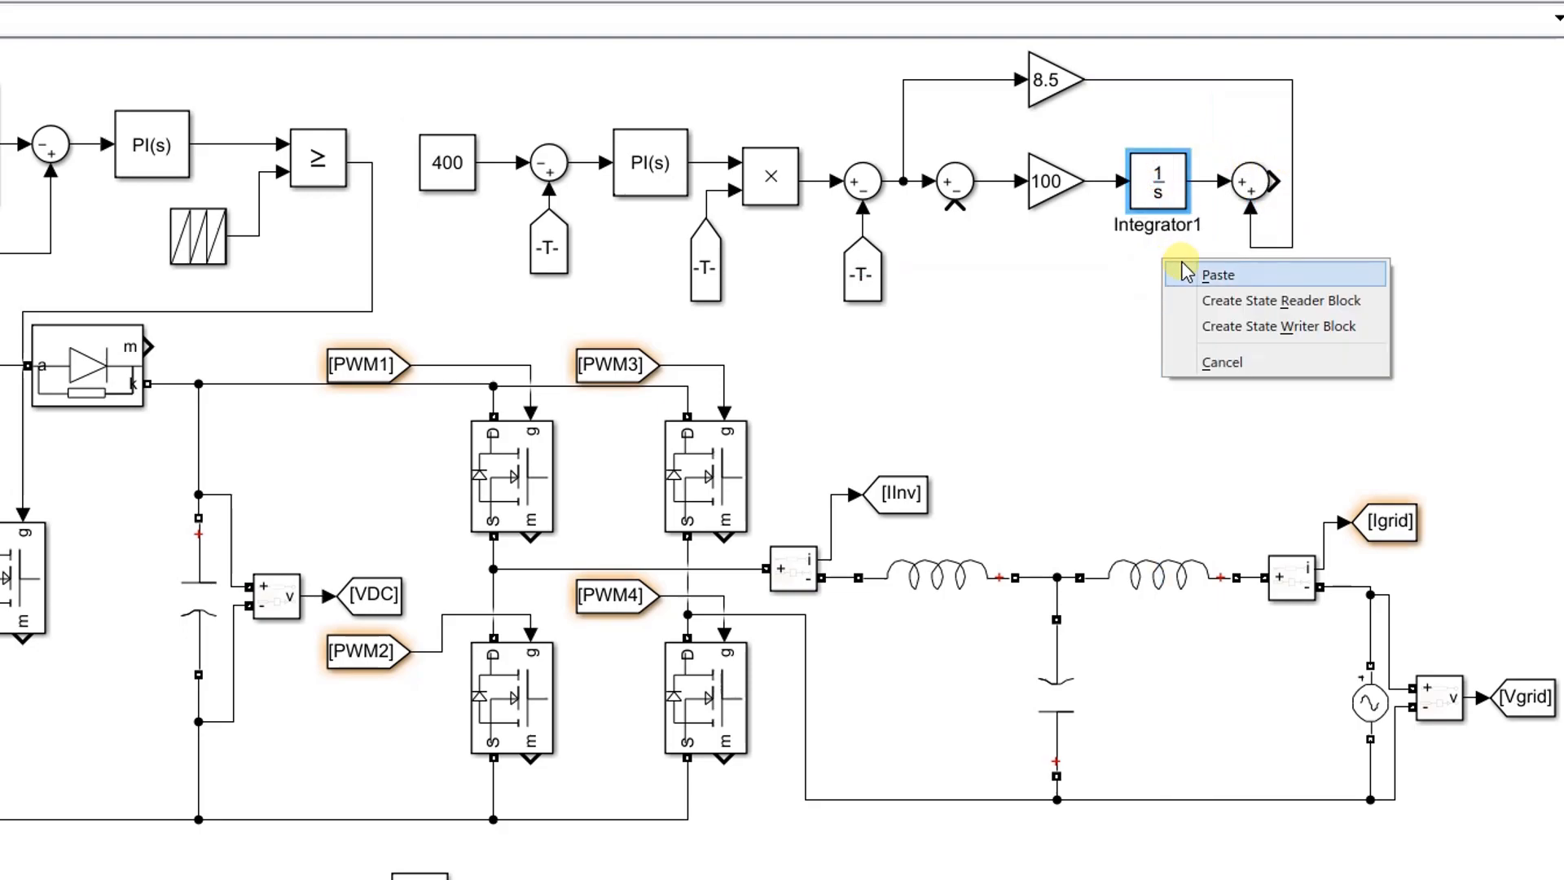
click(1185, 271)
key(ctrl+r)
key(ctrl+r)
key(ctrl+r)
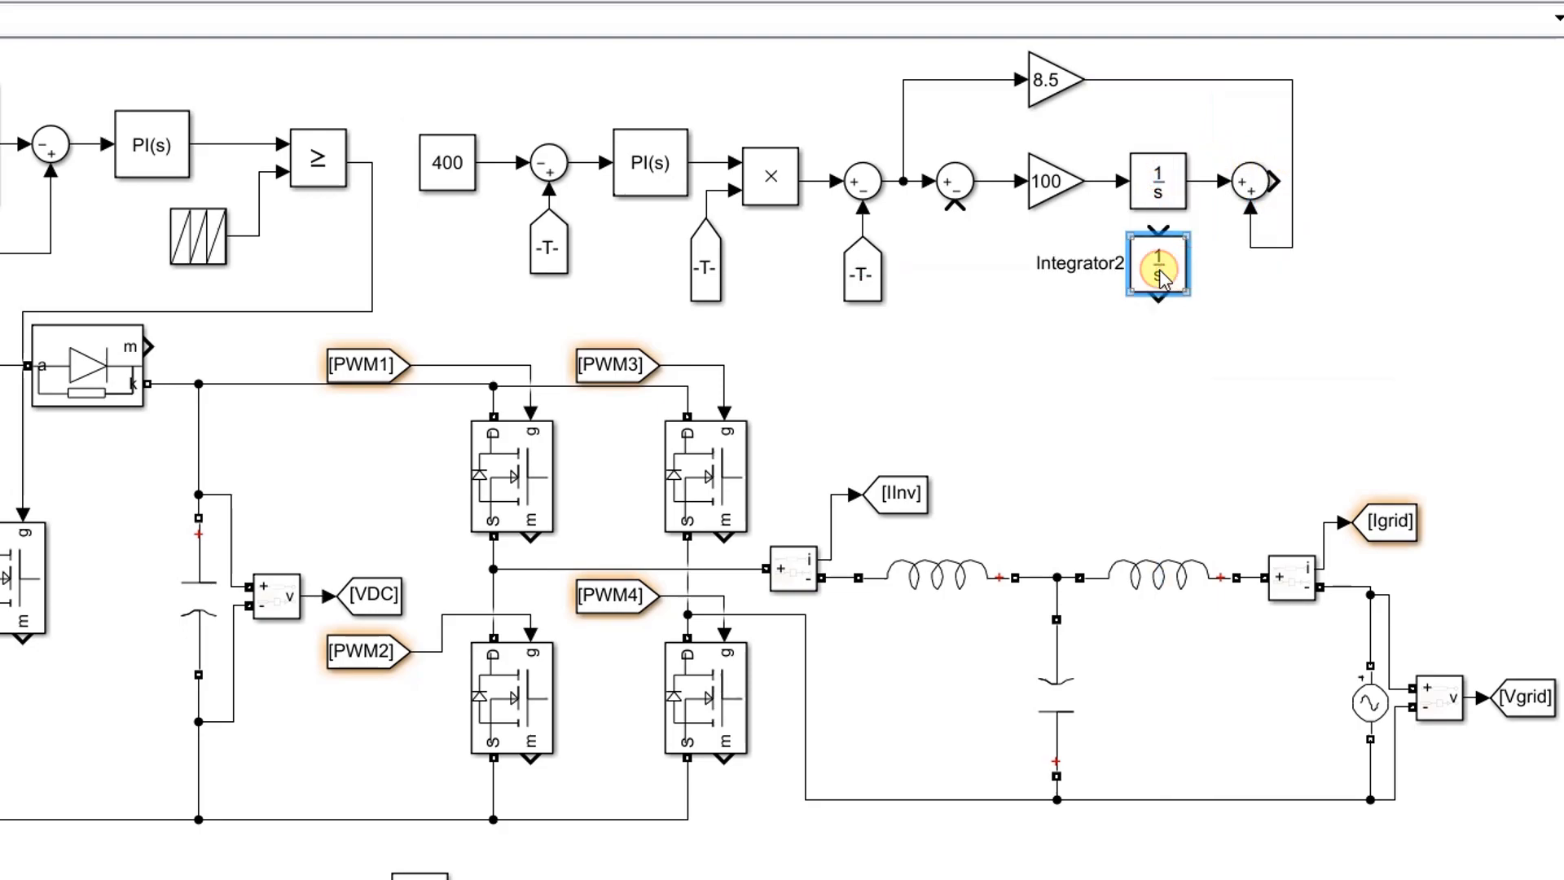
key(ctrl+r)
key(ctrl+r)
key(ctrl+r)
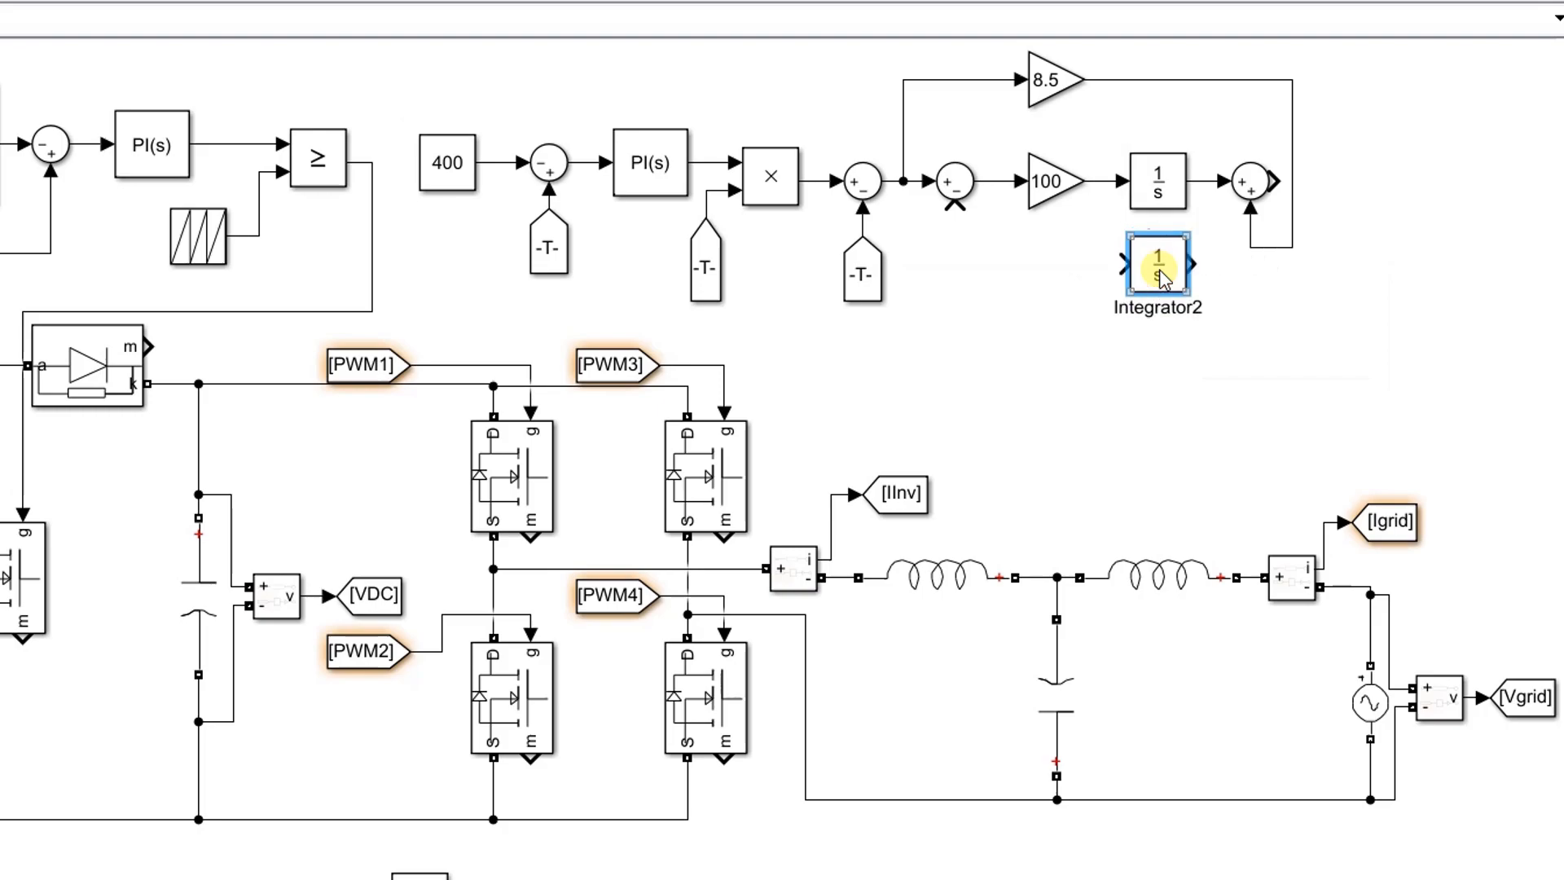
drag(1195, 261, 1203, 182)
Copy the 100 Gain block below the original, turn it to face backward and connect it to the feedback integrator's output
click(1048, 196)
drag(1047, 189, 1046, 273)
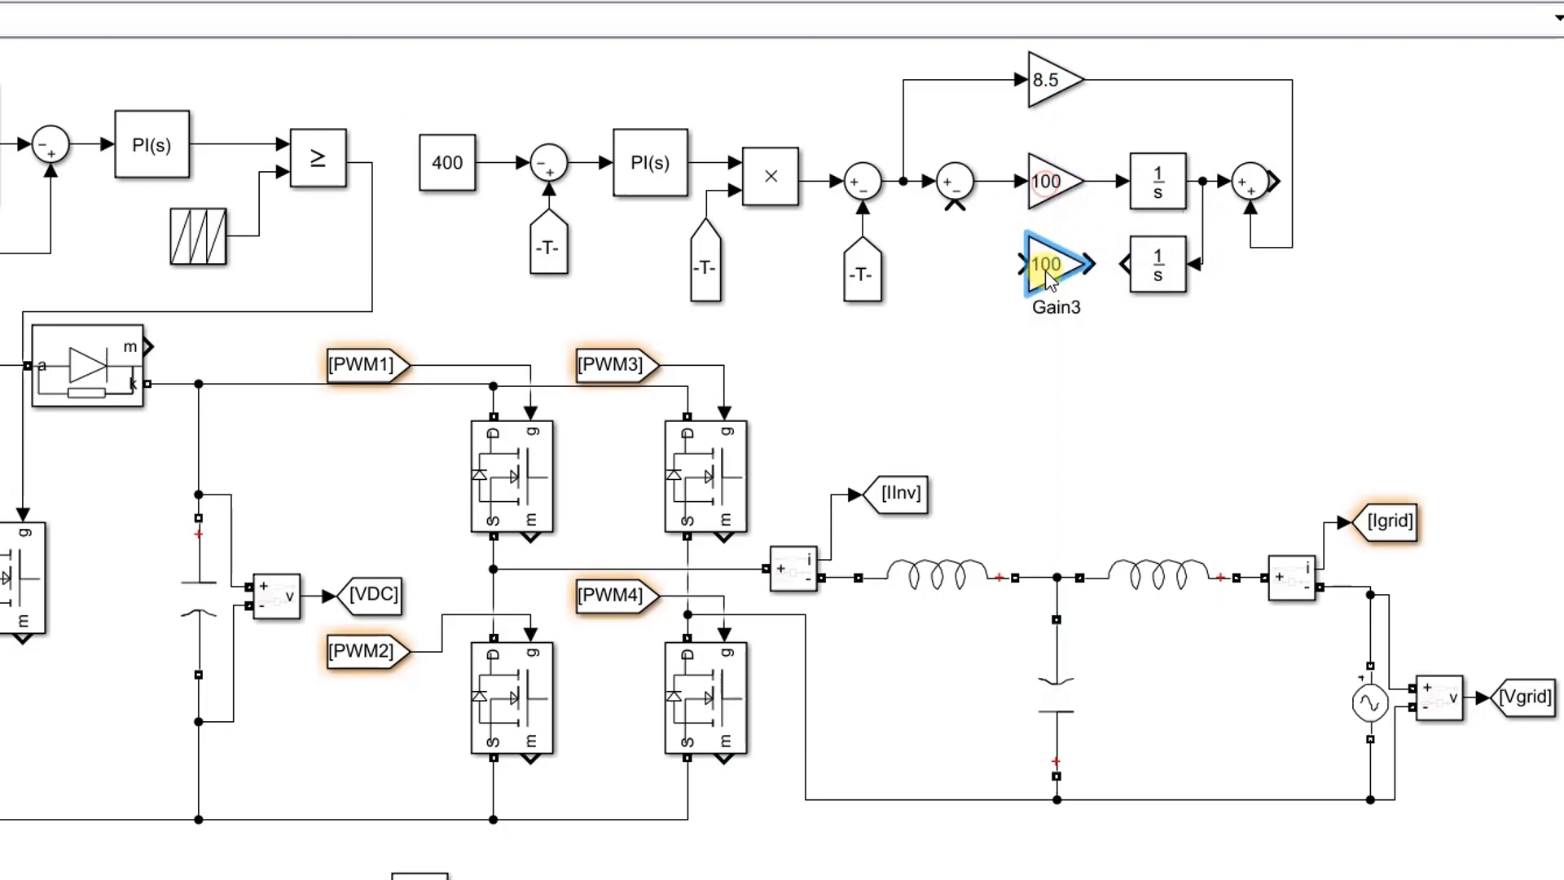
key(ctrl+r)
key(ctrl+r)
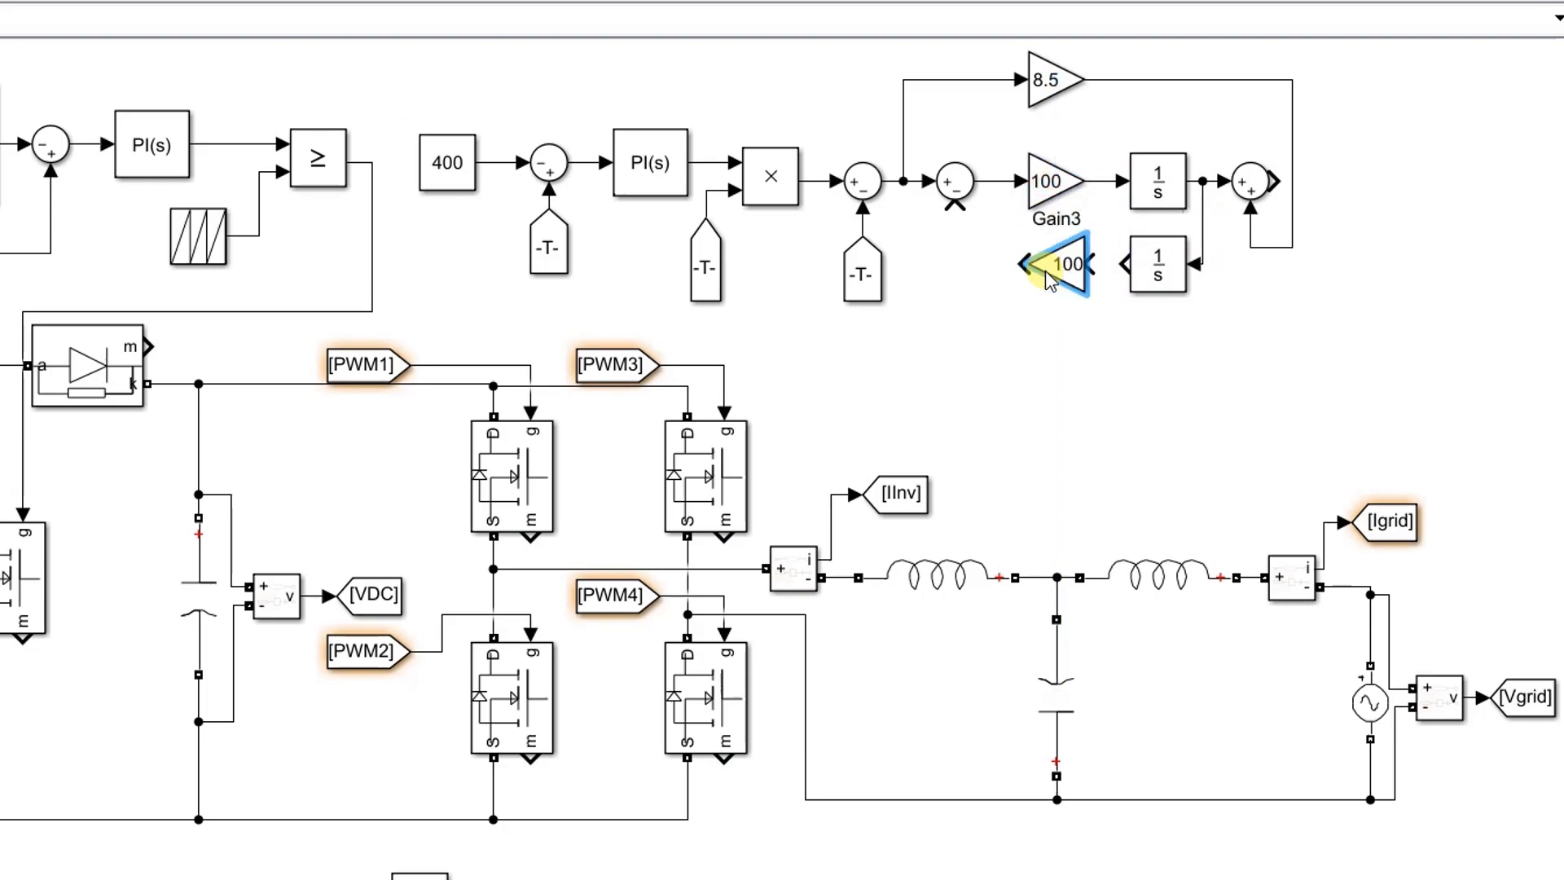
drag(1089, 259, 1124, 259)
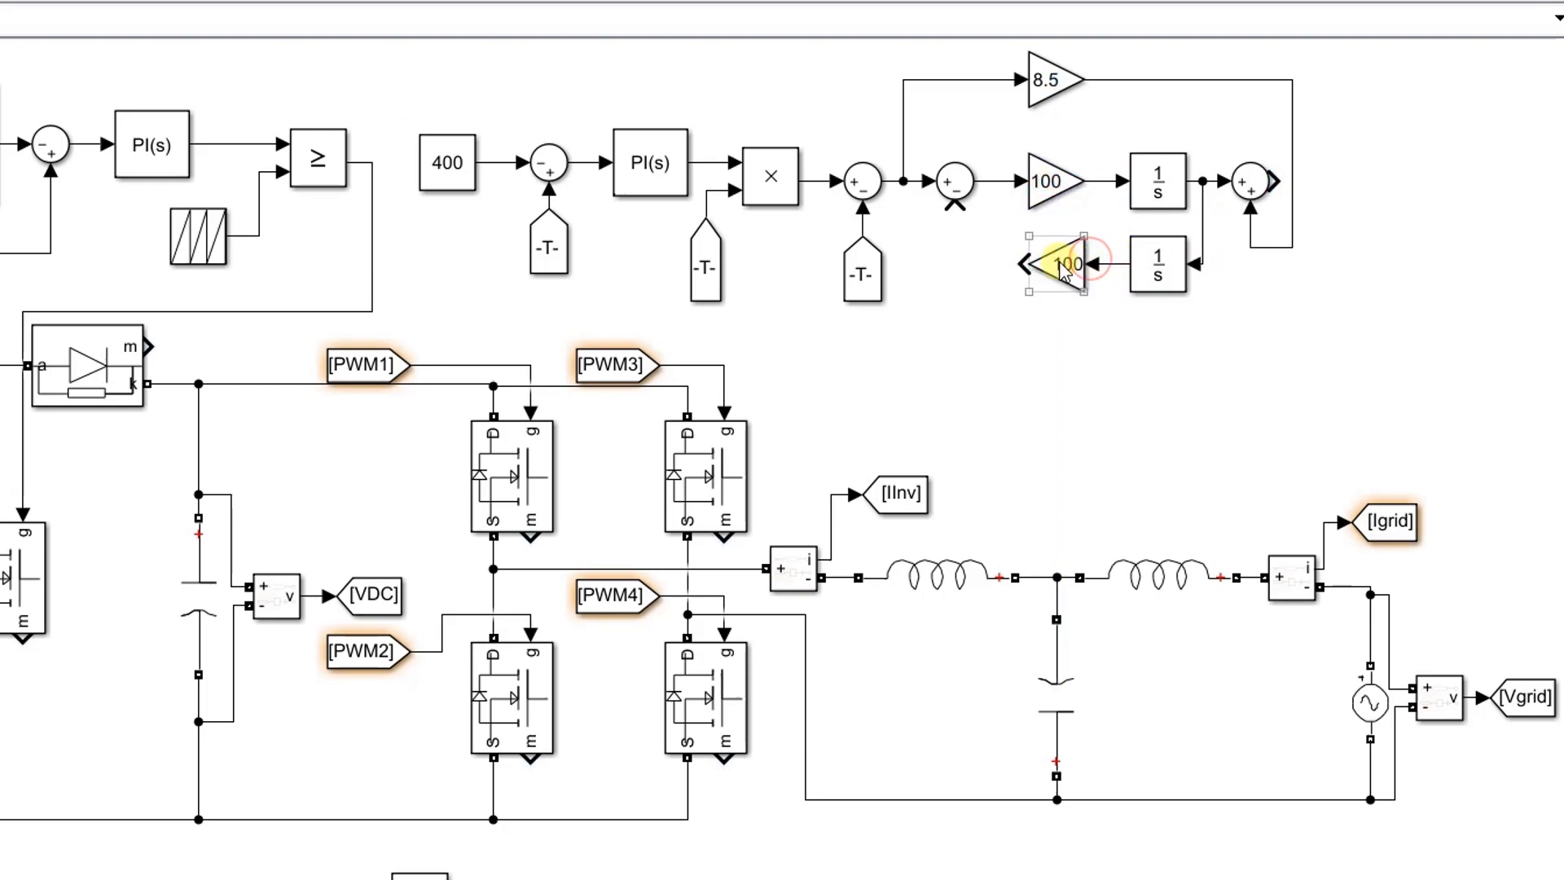
Set the feedback Gain block to 986.8 and connect its output to the negative input of the second |+- Sum block
double_click(1063, 268)
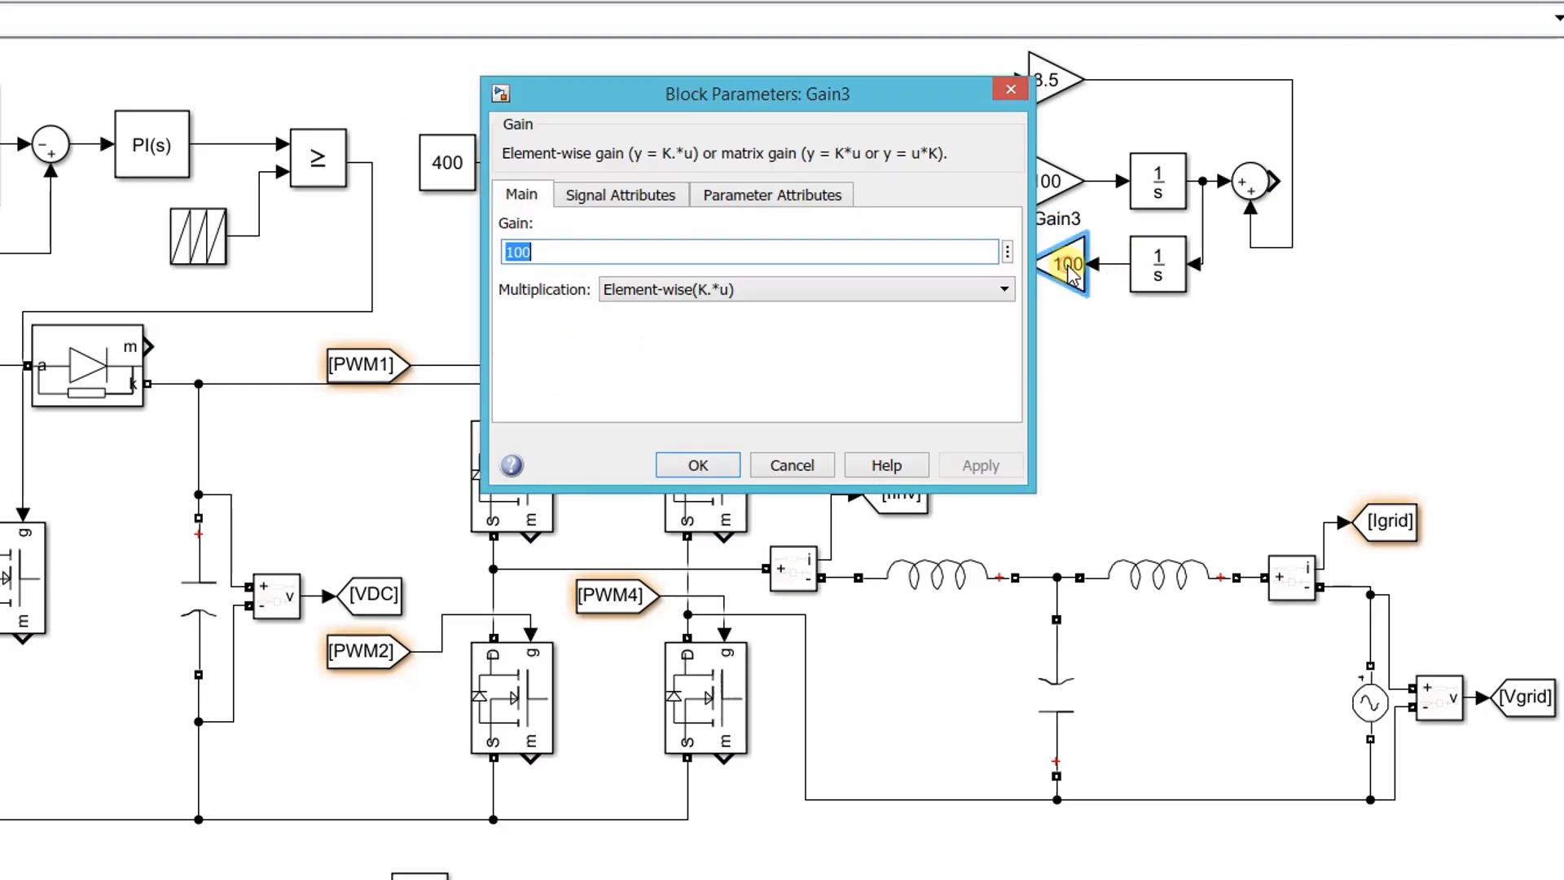
text(9)
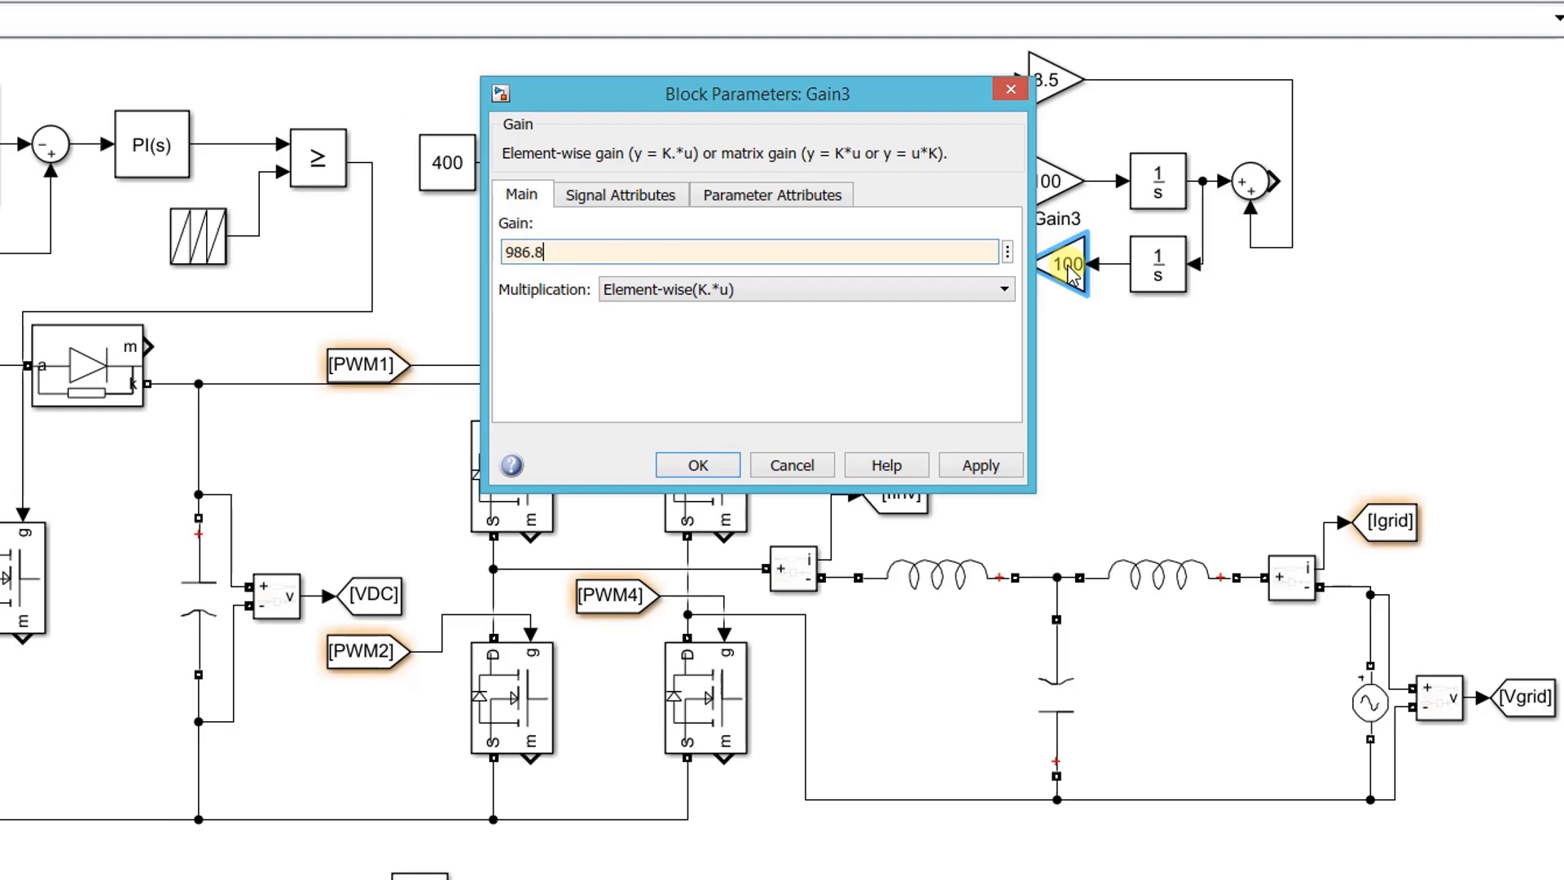
text(86.8)
click(697, 465)
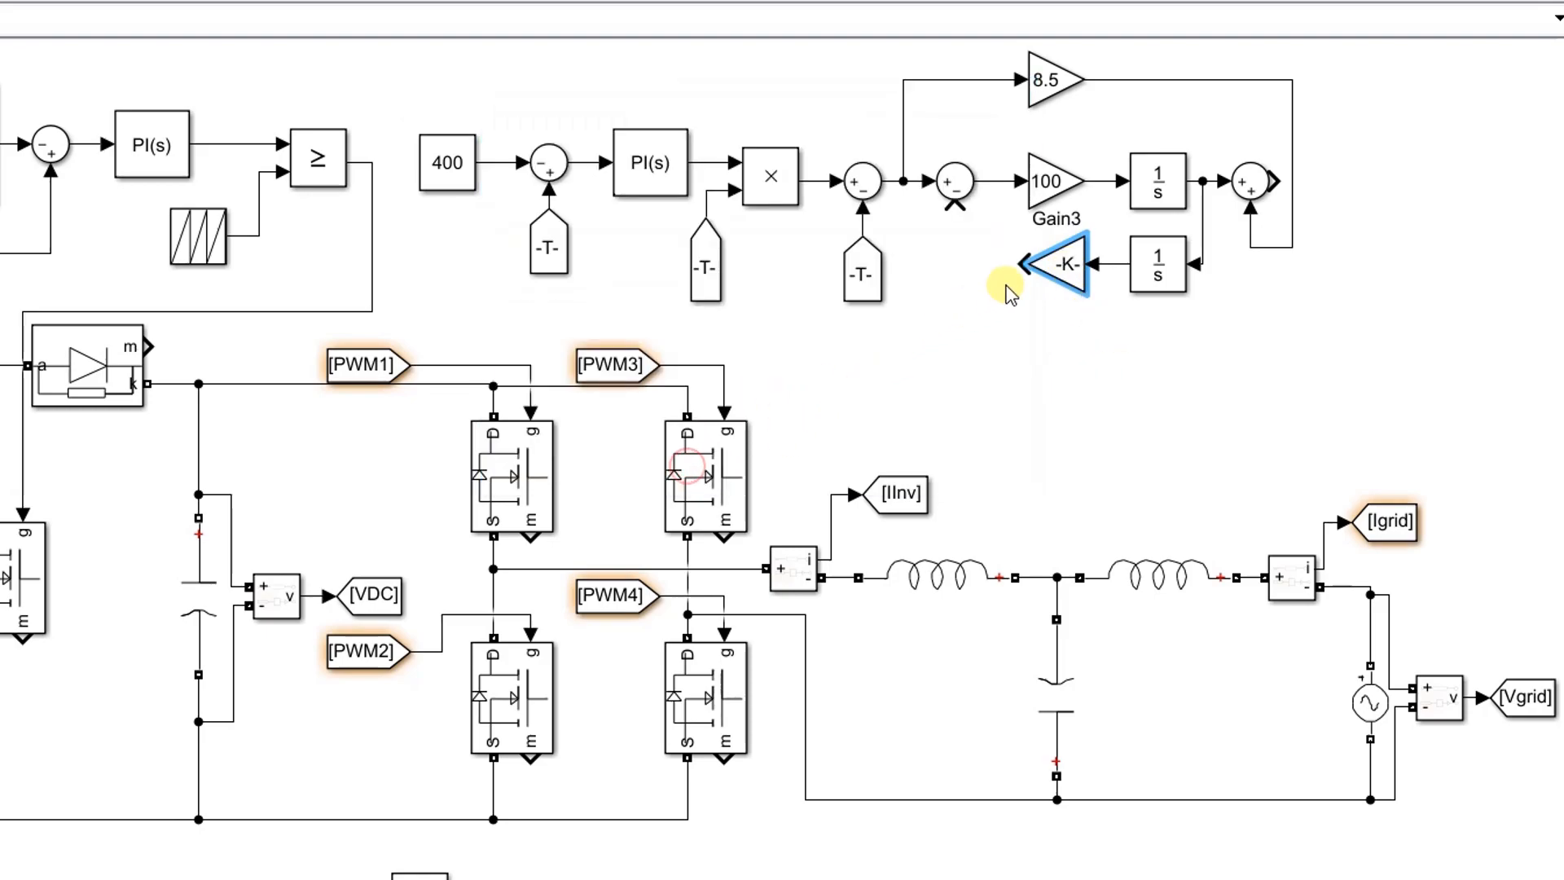
drag(1021, 263, 954, 205)
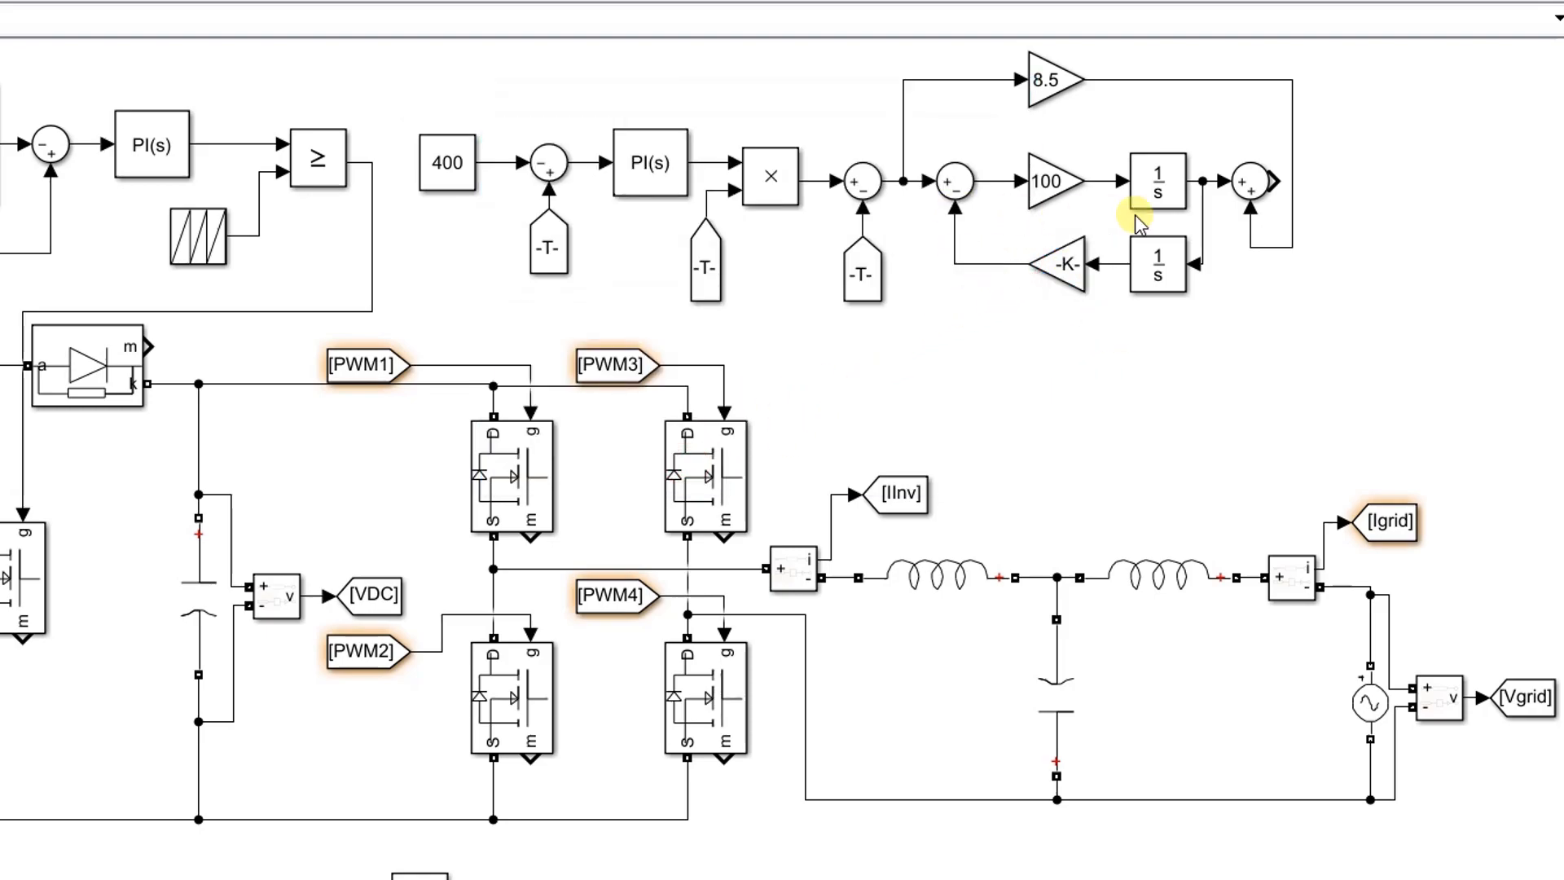
Copy the |++ Sum block in series after the original and feed its lower input from an upward-facing From block for the Vgrid tag
drag(1247, 182, 1342, 187)
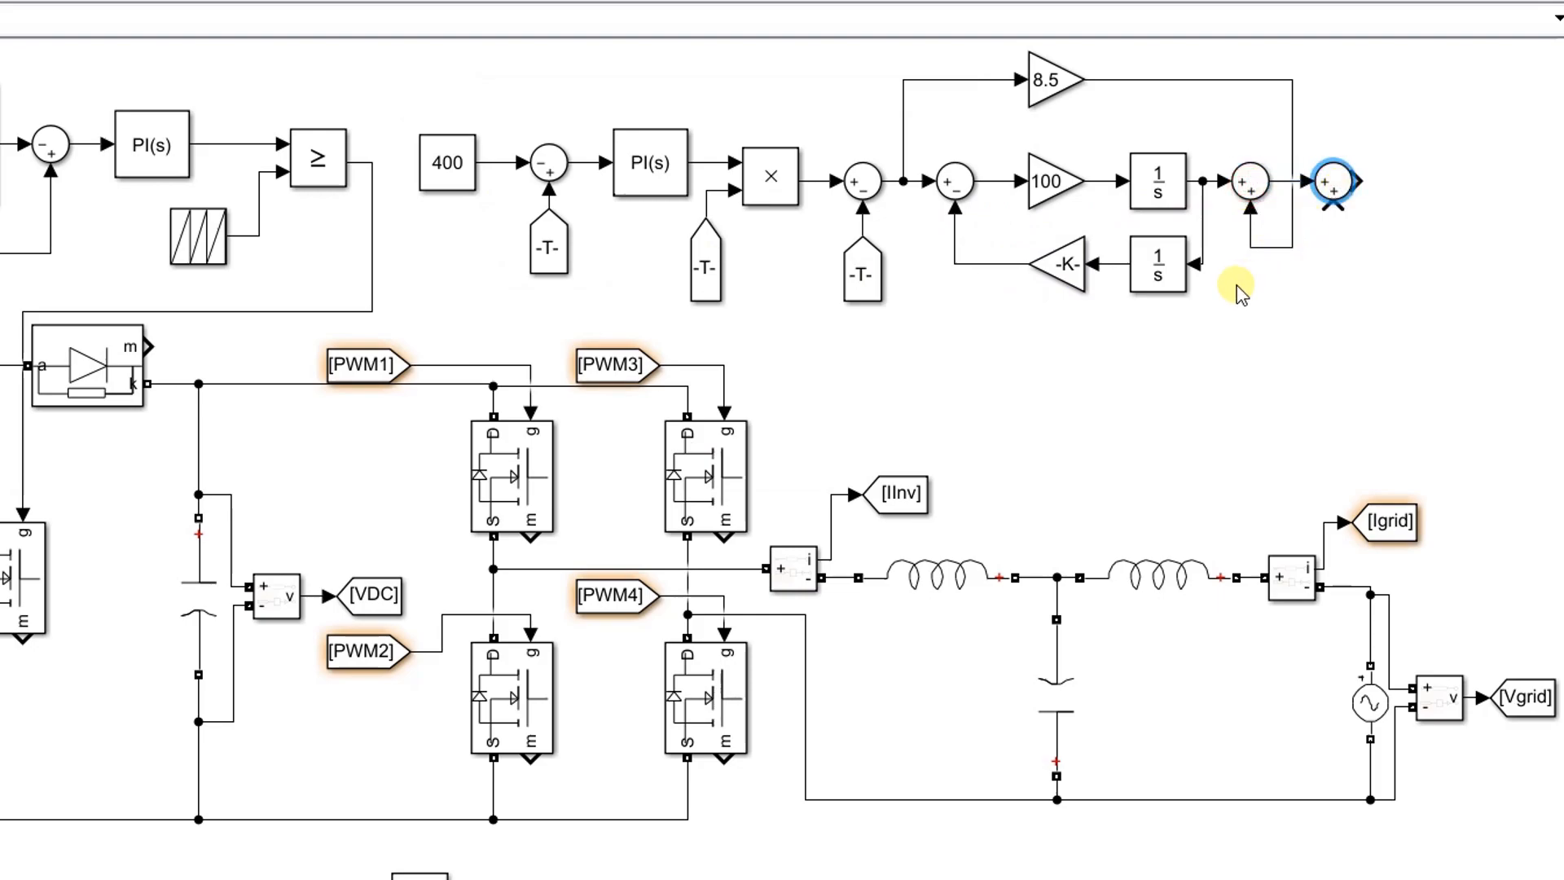
click(1539, 708)
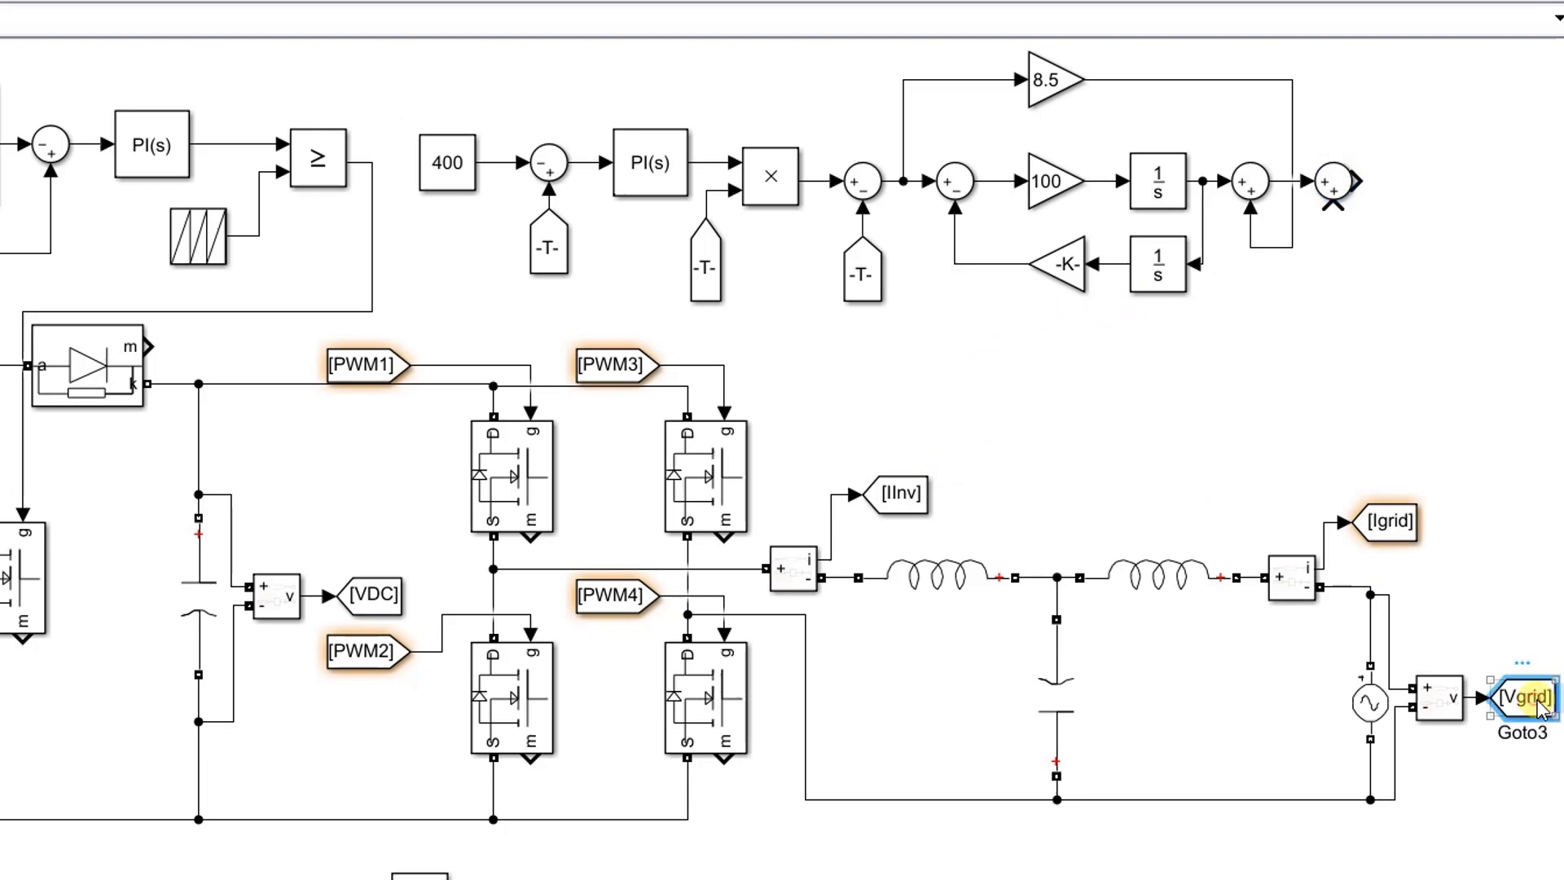
drag(1560, 570, 1323, 272)
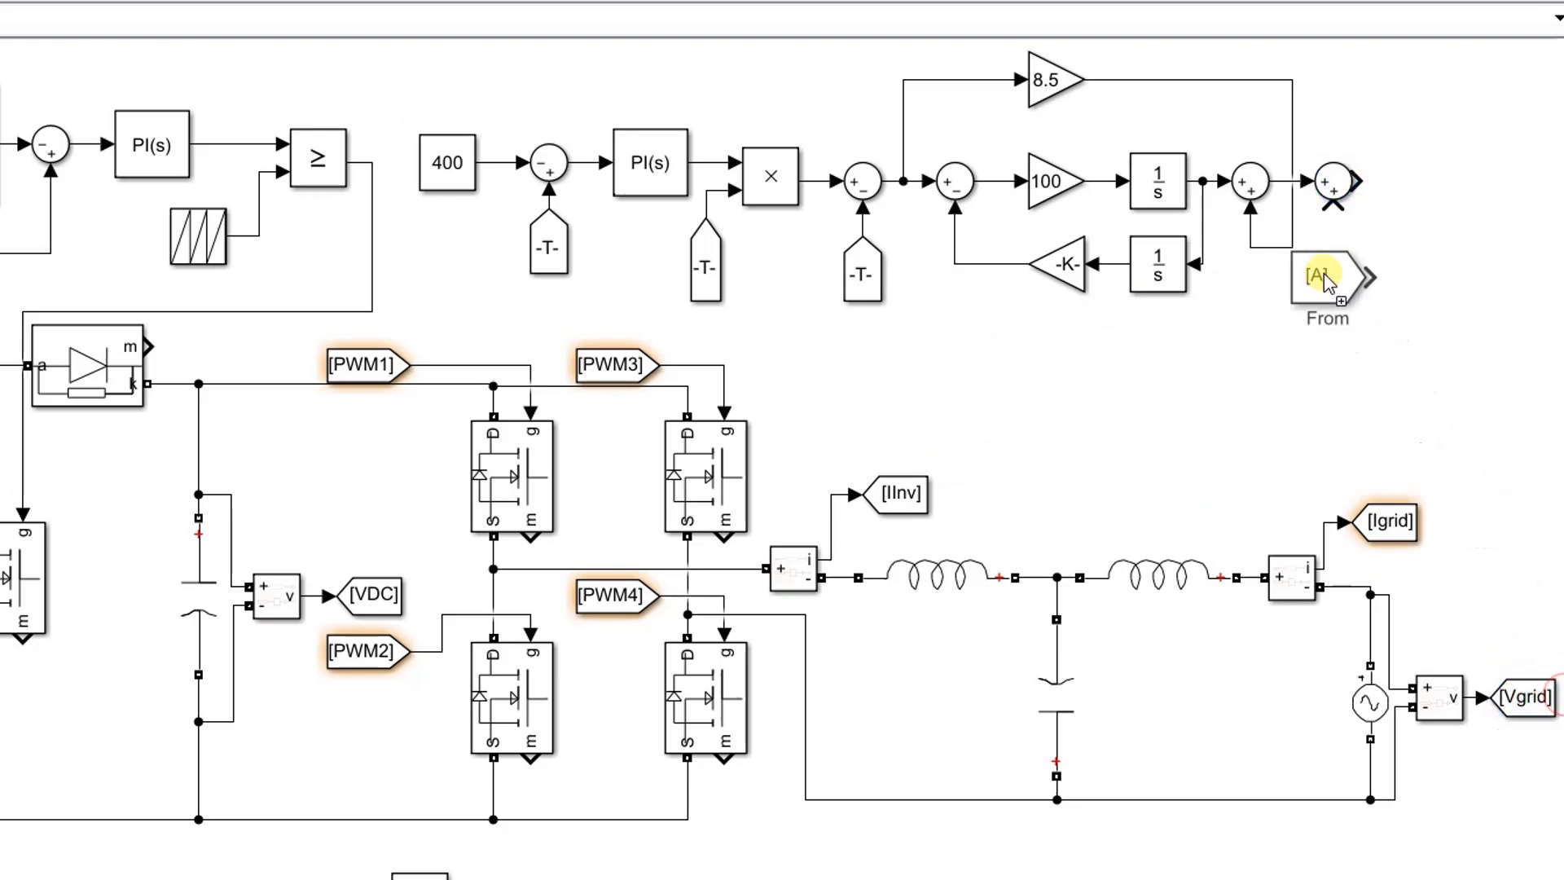
click(1318, 285)
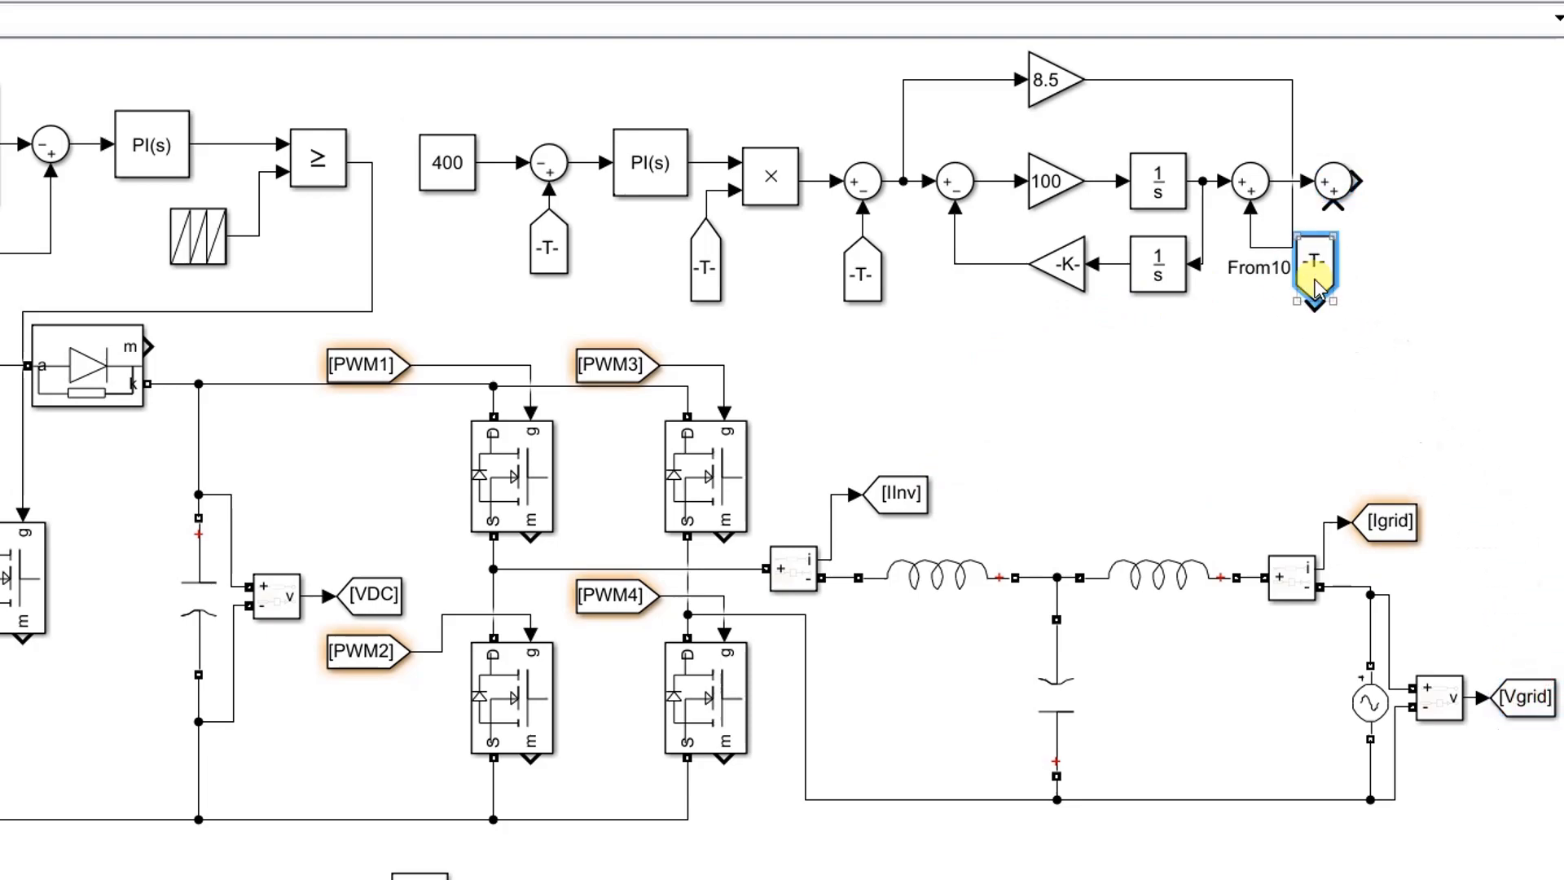
key(ctrl+r)
drag(1320, 289, 1342, 287)
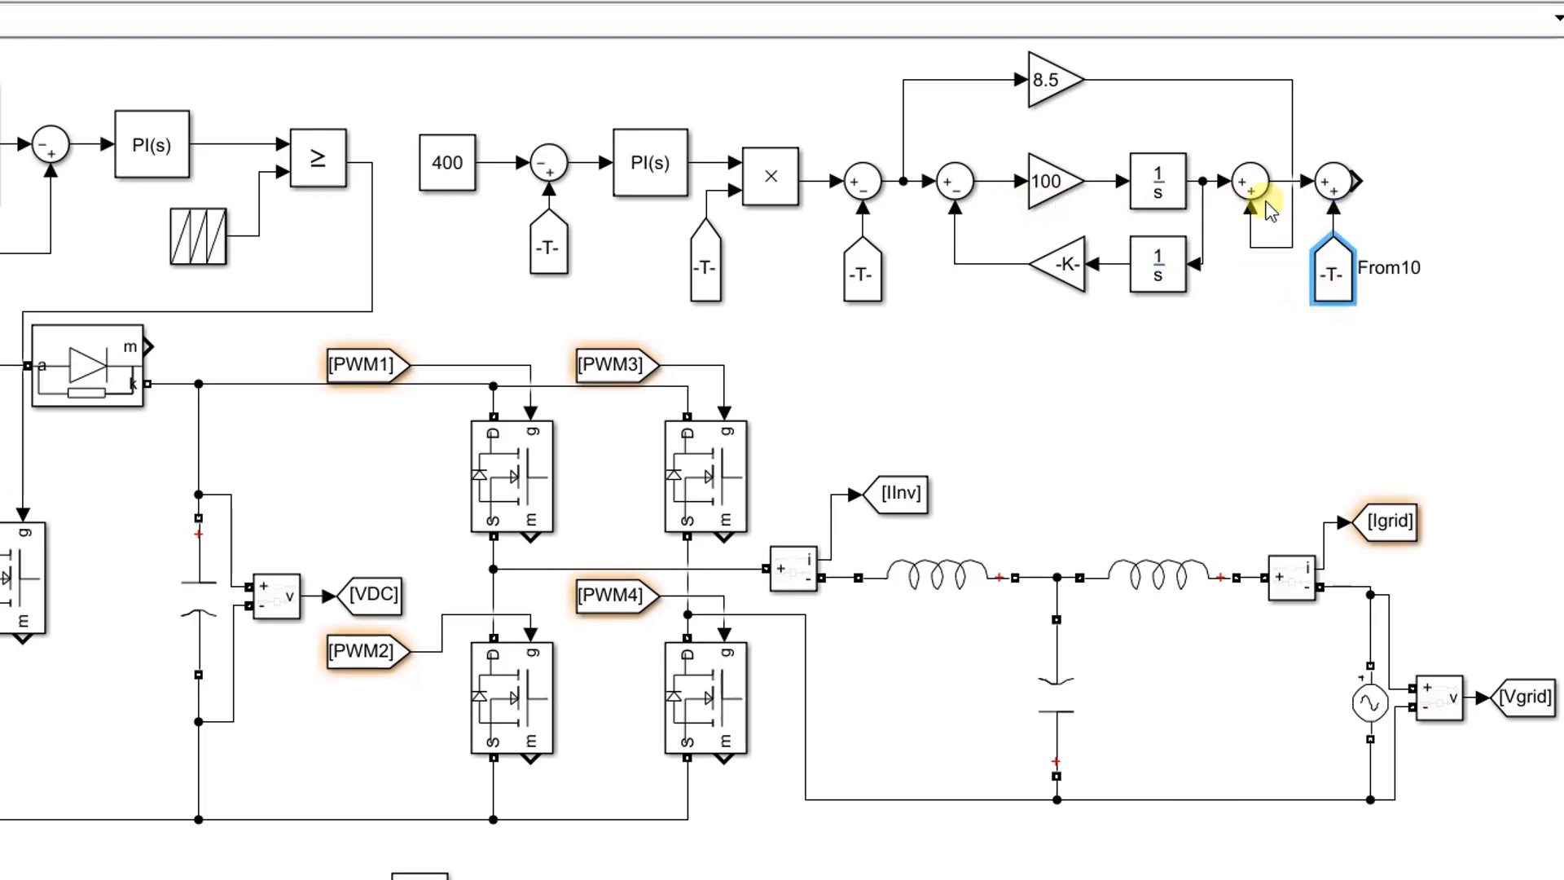
Add a Product block after the last Sum block and set its number of inputs to */
double_click(1407, 201)
text(produ)
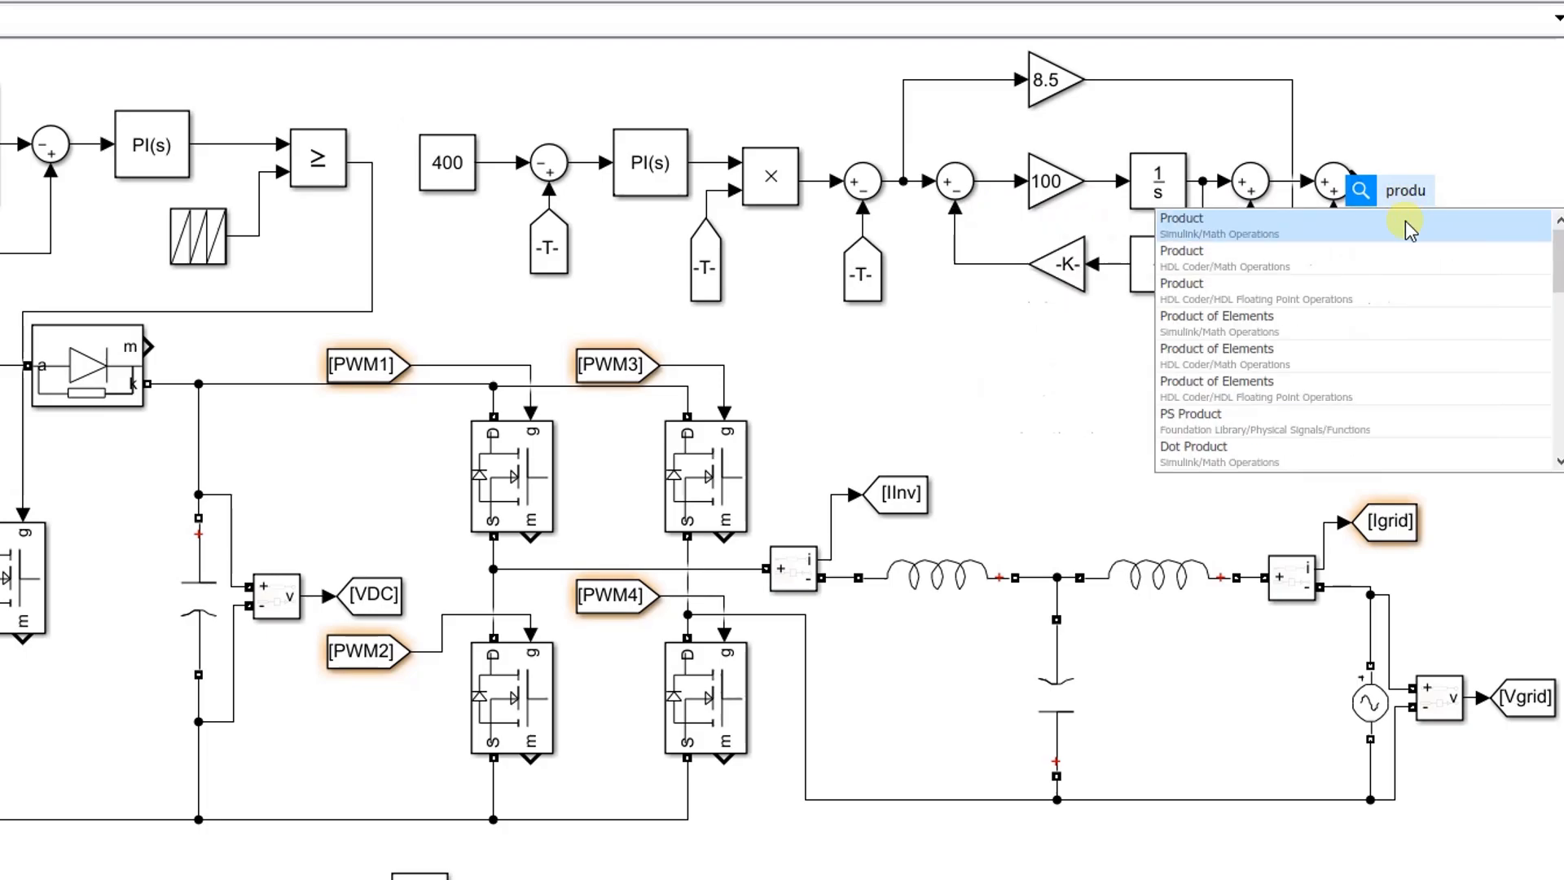
click(1410, 230)
click(1431, 194)
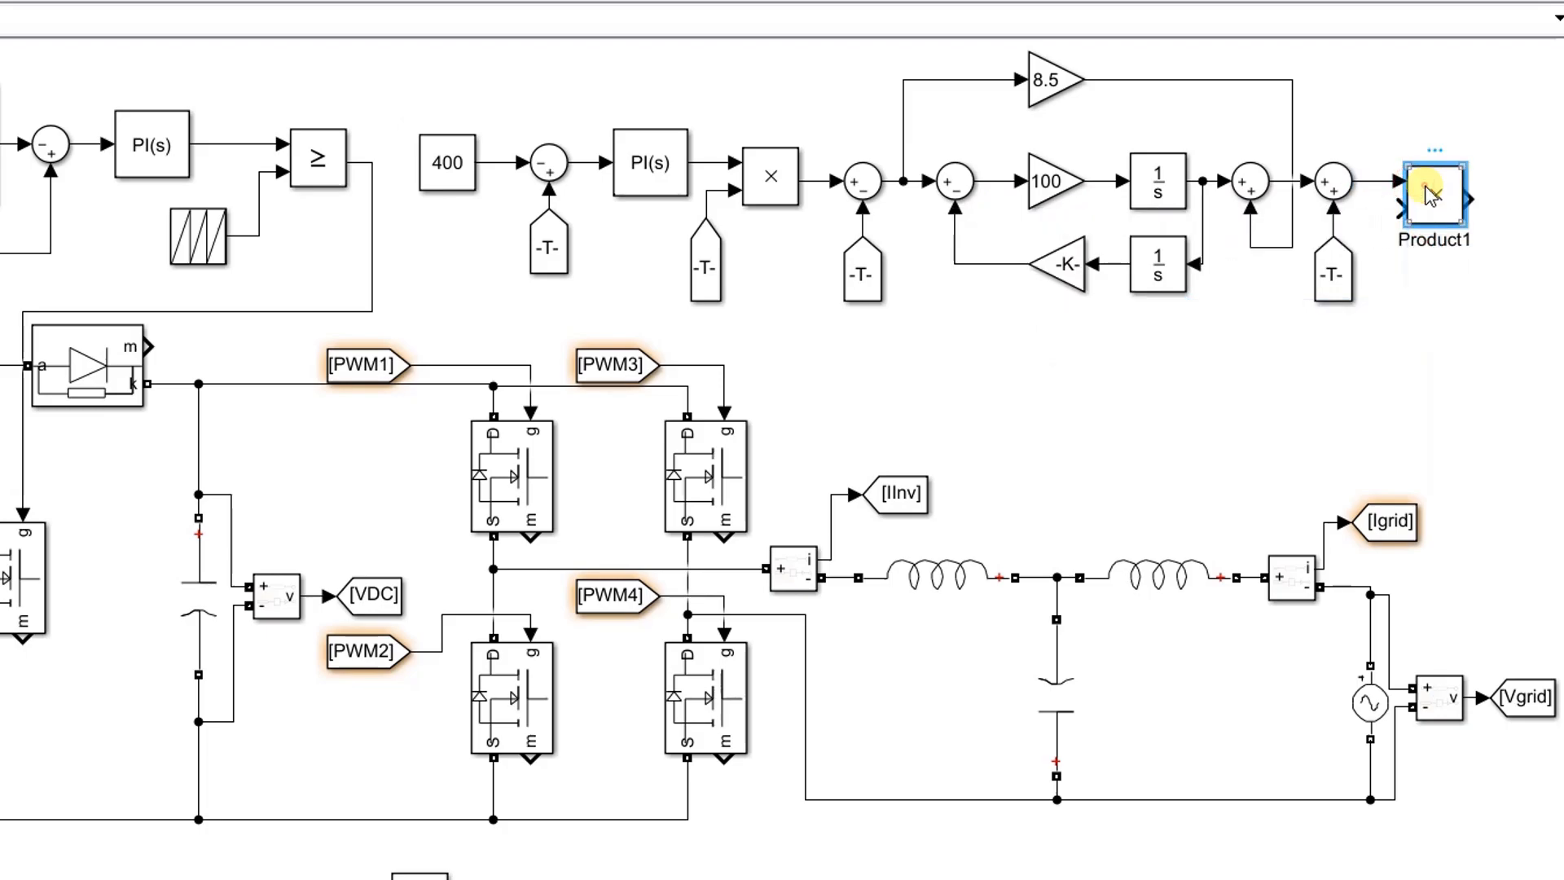
double_click(1431, 194)
text(*/)
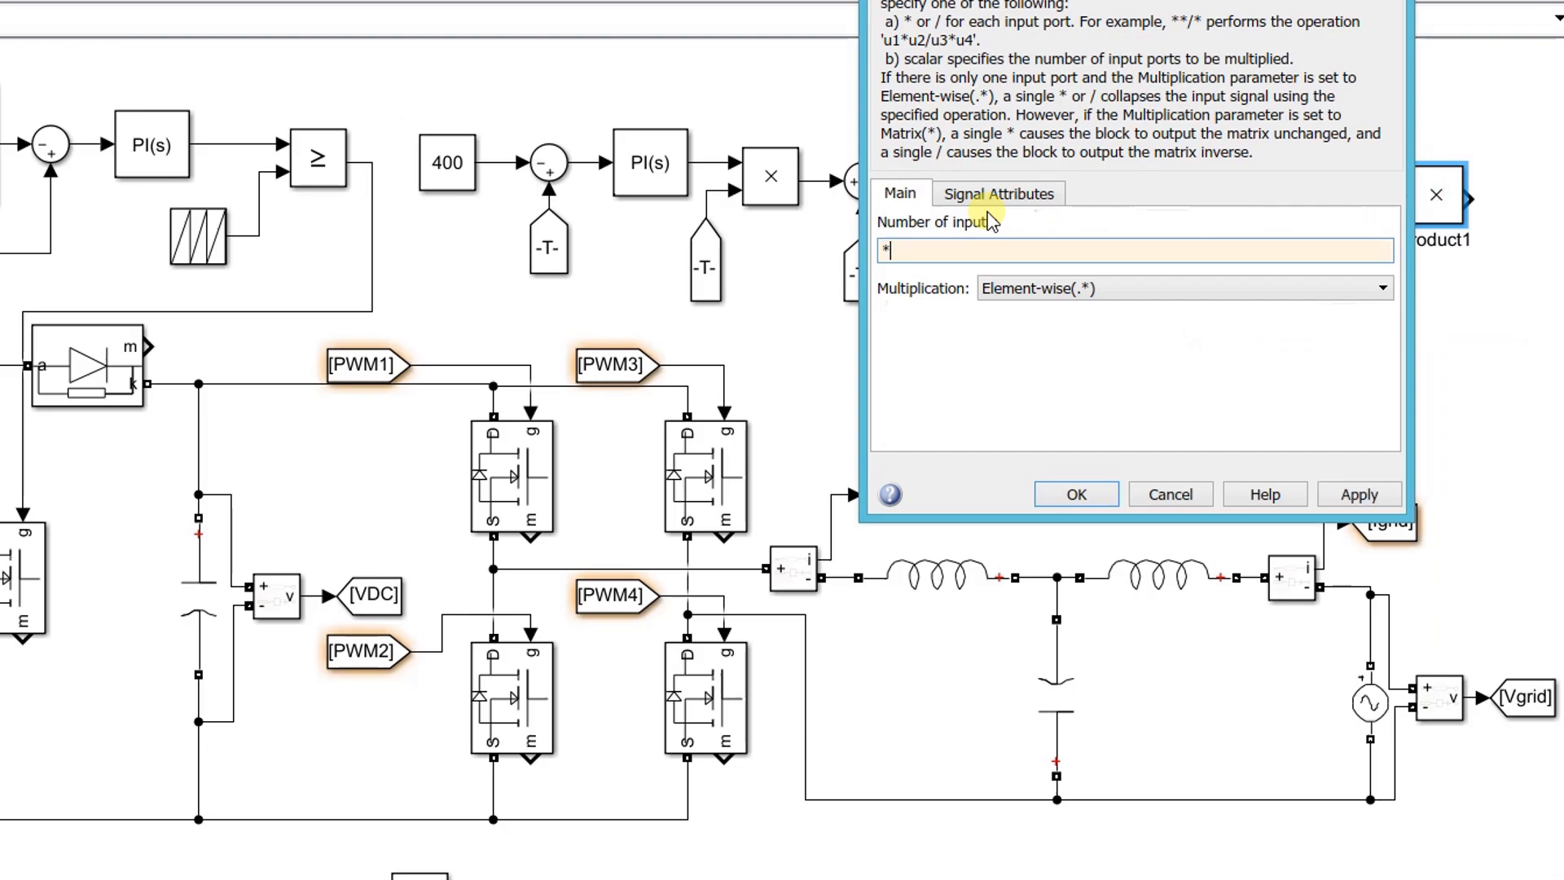
click(1067, 493)
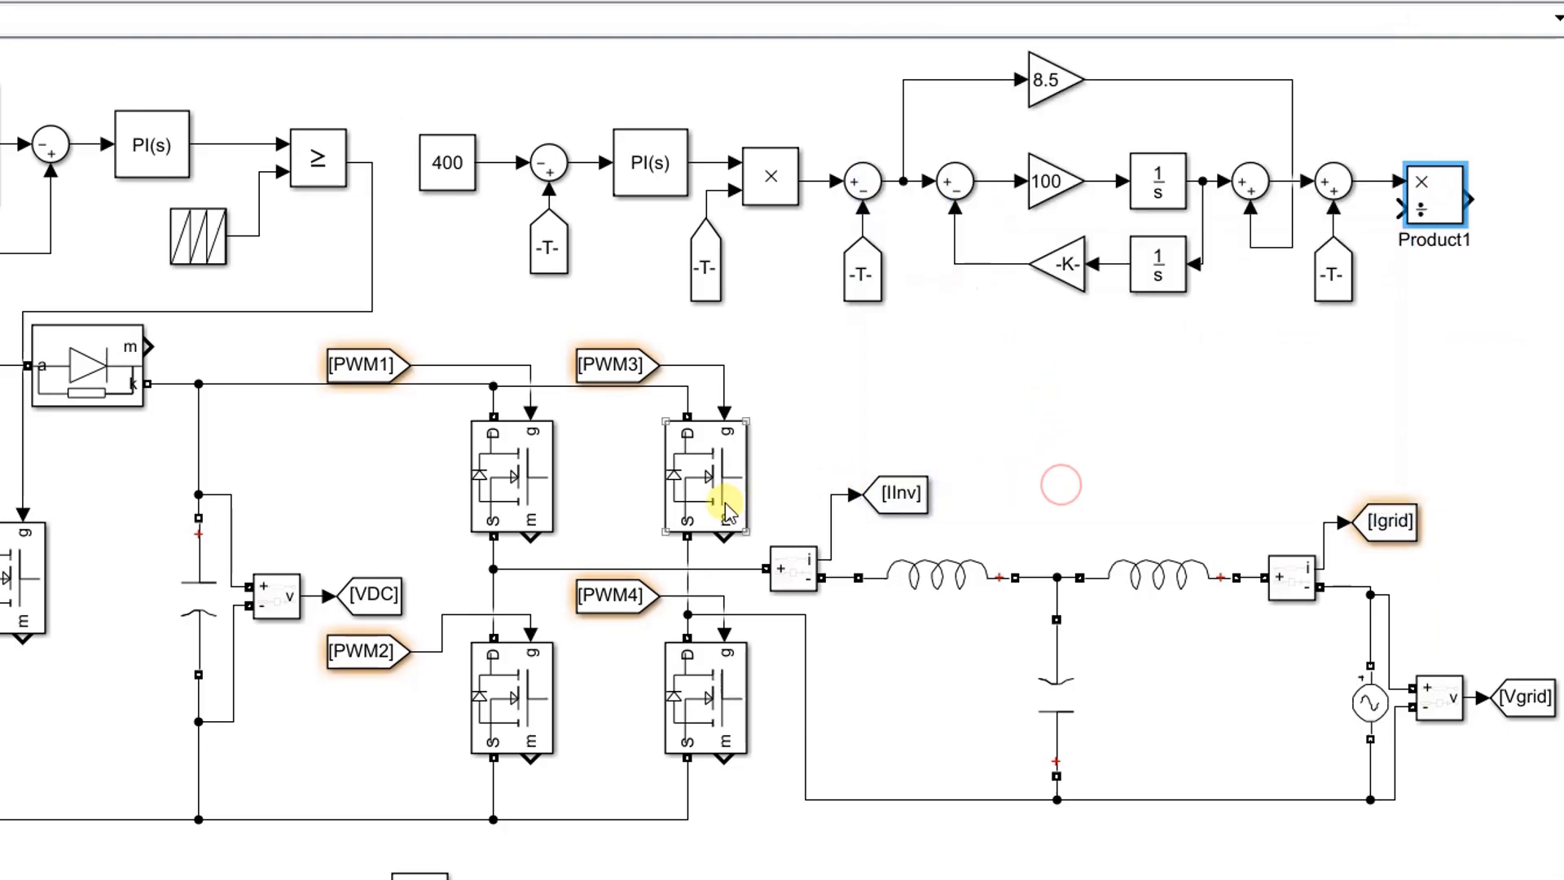
Create a From block for the VDC tag, rotate it upward and connect it to the divide input of the new Product block
click(389, 600)
mouse_move(417, 604)
mouse_down()
mouse_move(1124, 413)
mouse_move(1352, 332)
mouse_move(1329, 336)
mouse_move(1370, 323)
mouse_move(1402, 280)
mouse_move(1407, 210)
mouse_up()
key(ctrl+r)
key(ctrl+r)
key(ctrl+r)
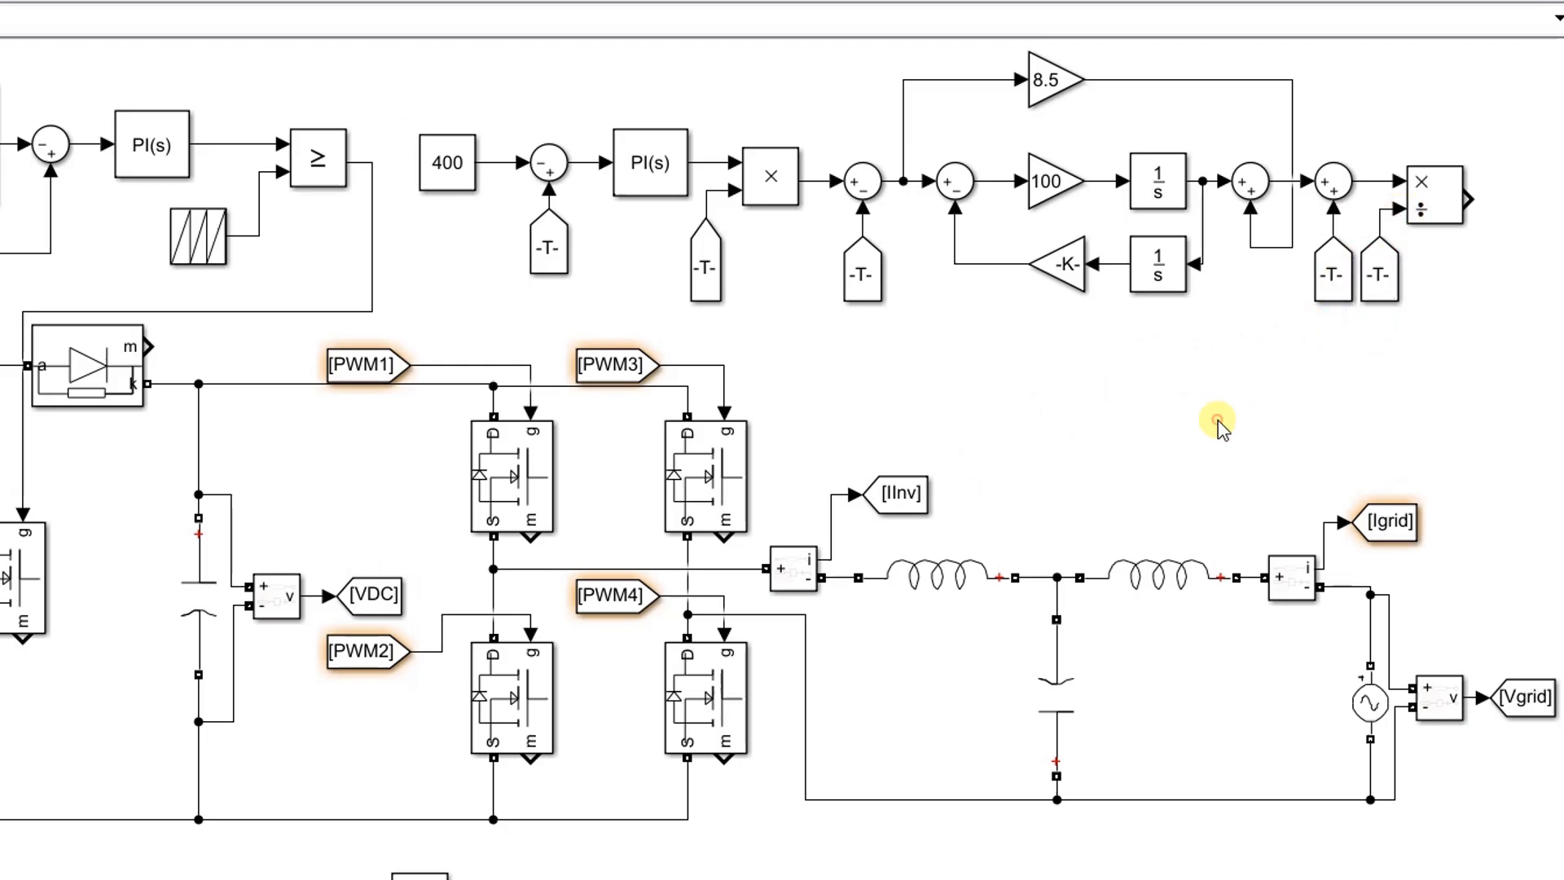
Add a Goto block at the output of the divide Product block and set its tag to Vref
double_click(1494, 242)
text(goot)
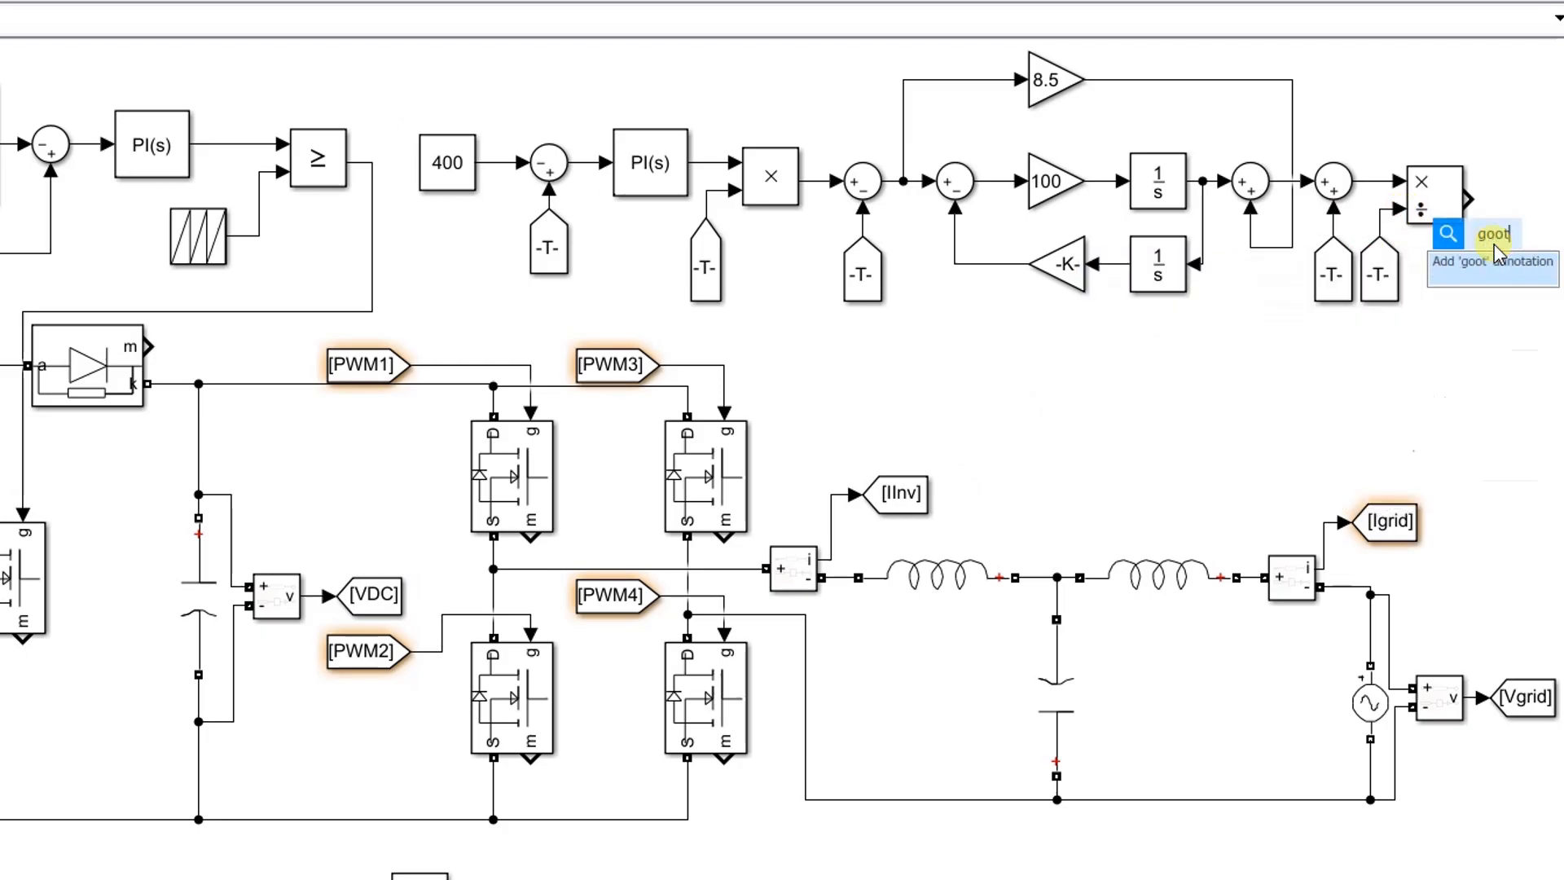
key(BackSpace)
key(BackSpace)
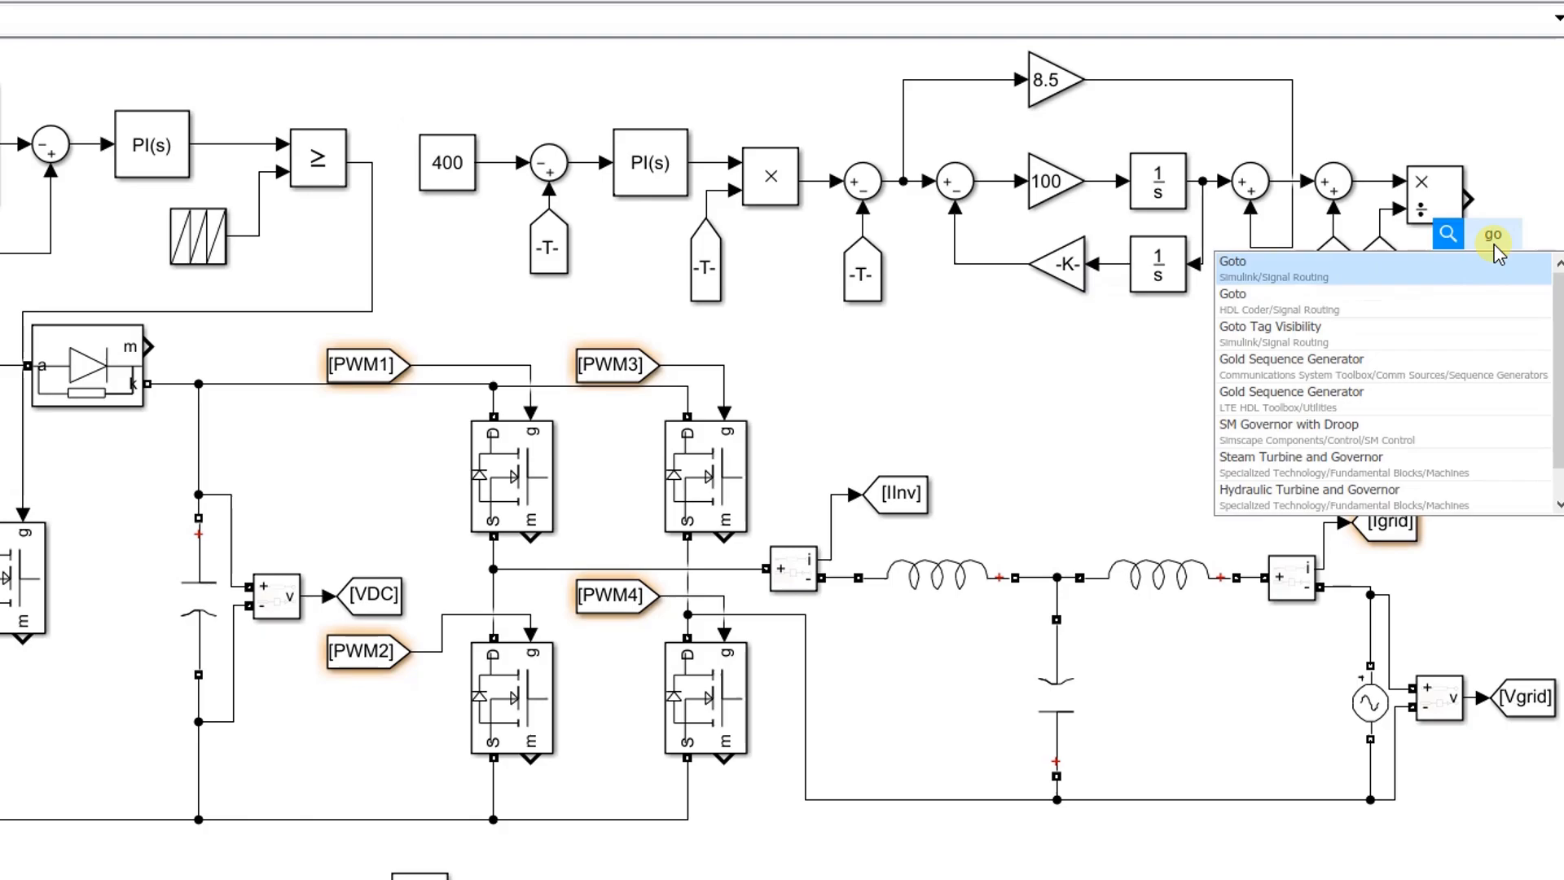
text(to)
key(Return)
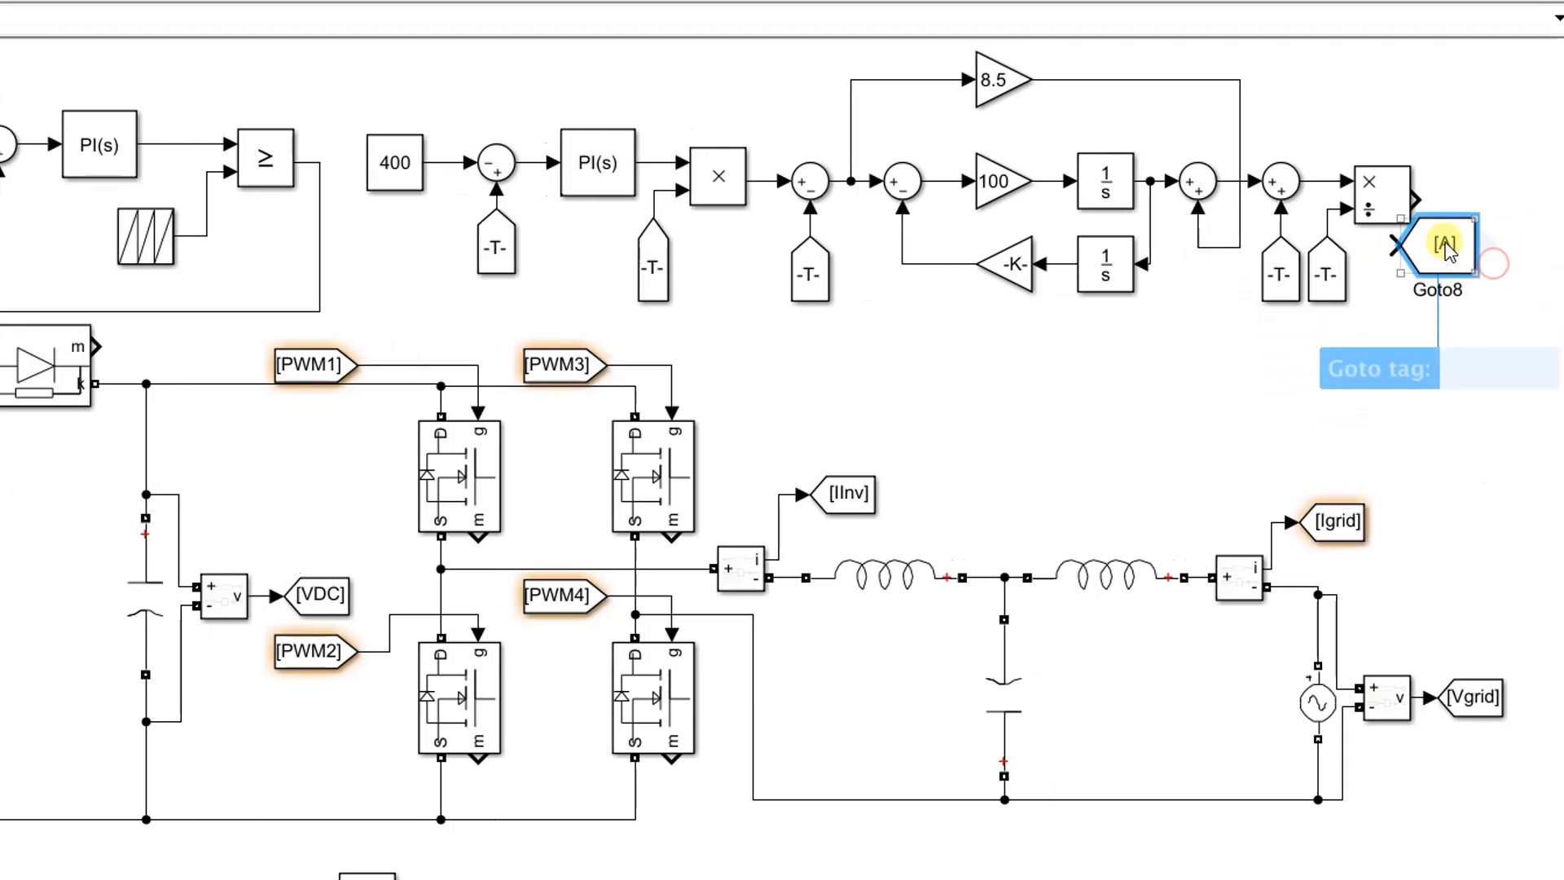
drag(1468, 204, 1522, 208)
double_click(1516, 204)
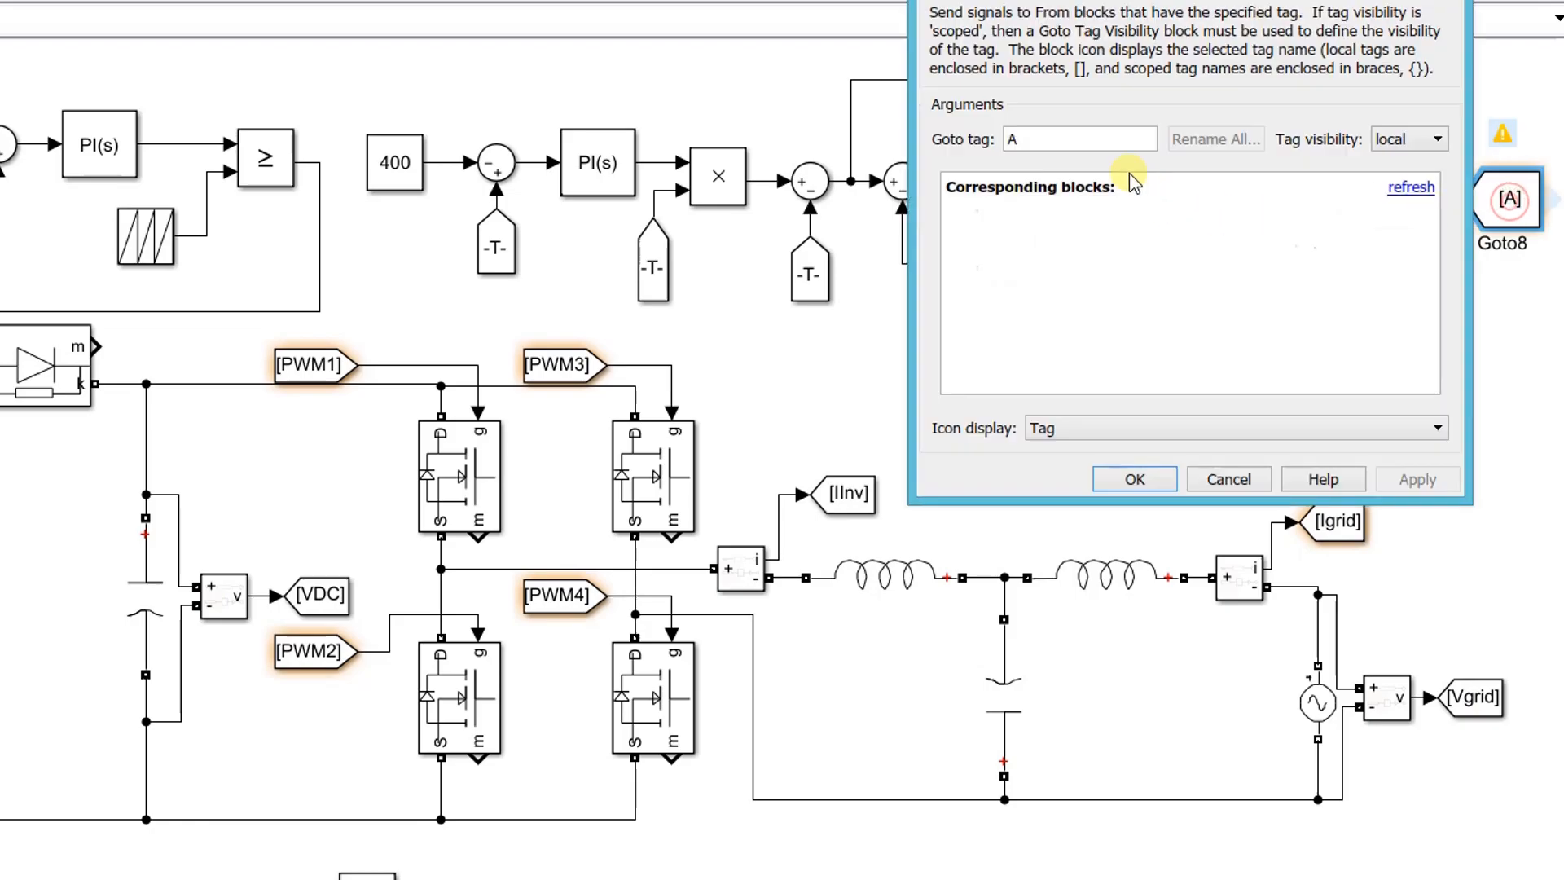
double_click(1079, 148)
text(Vref)
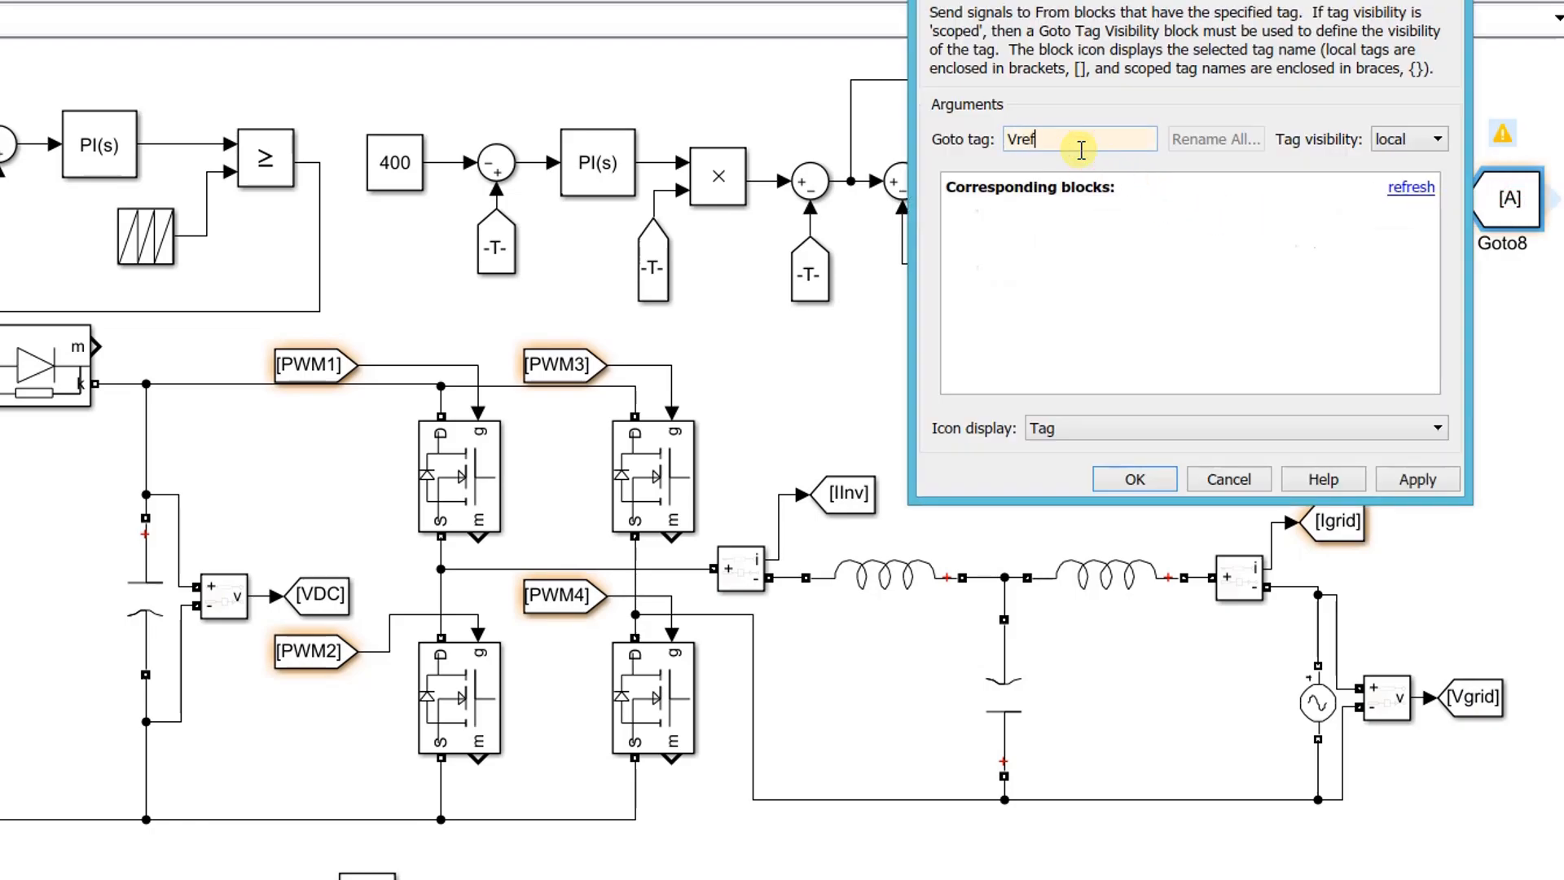
click(1135, 479)
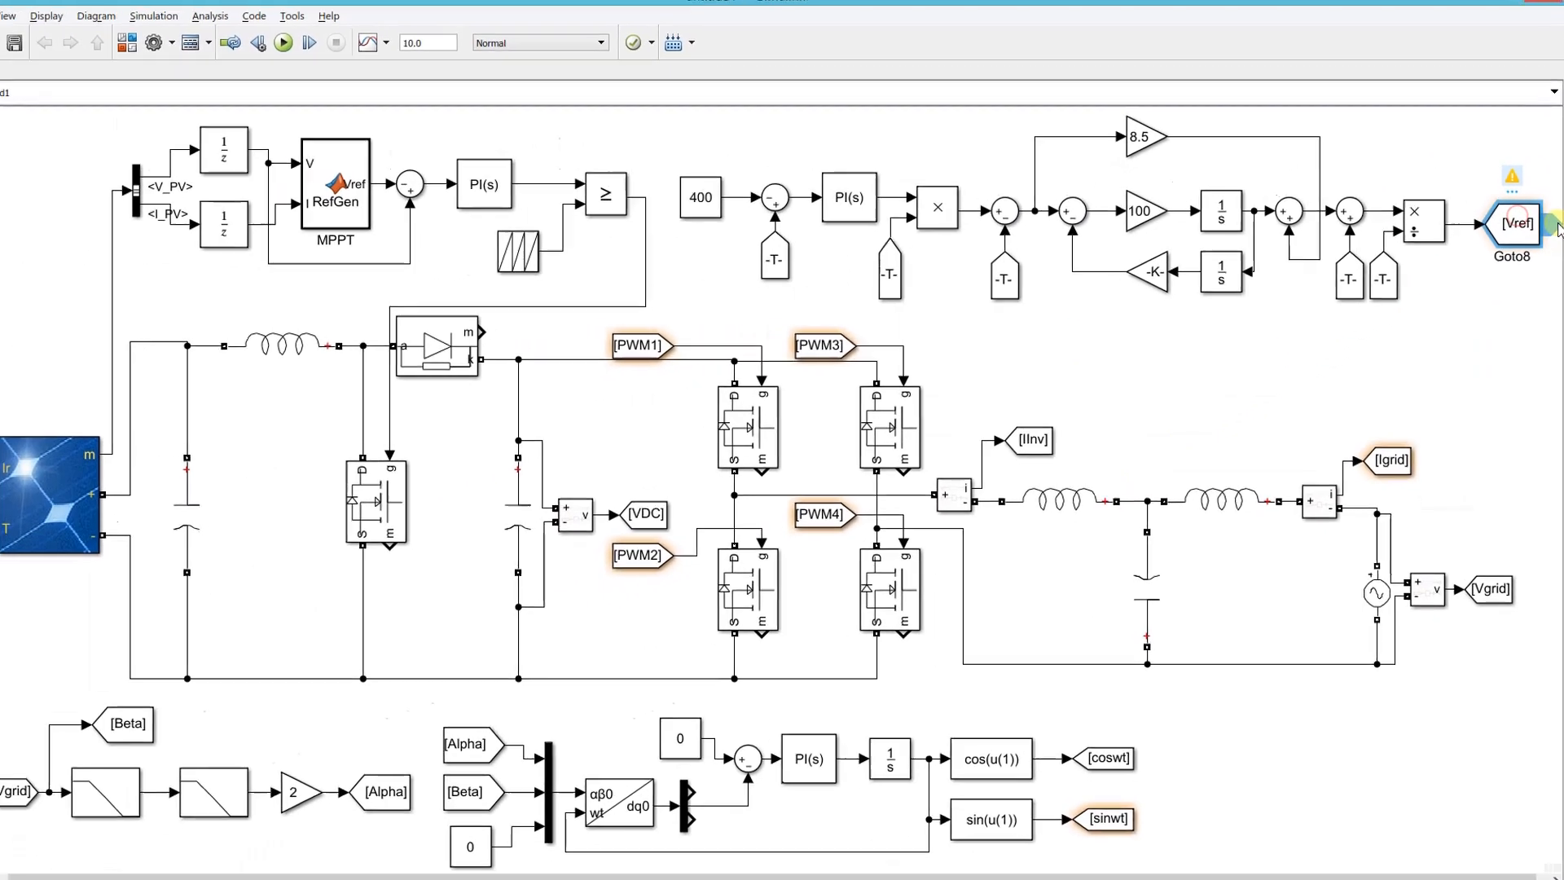
Create a From block for the Vref tag below the grid circuit and add a Relational Operator set to >= beside it
drag(1552, 224, 1227, 719)
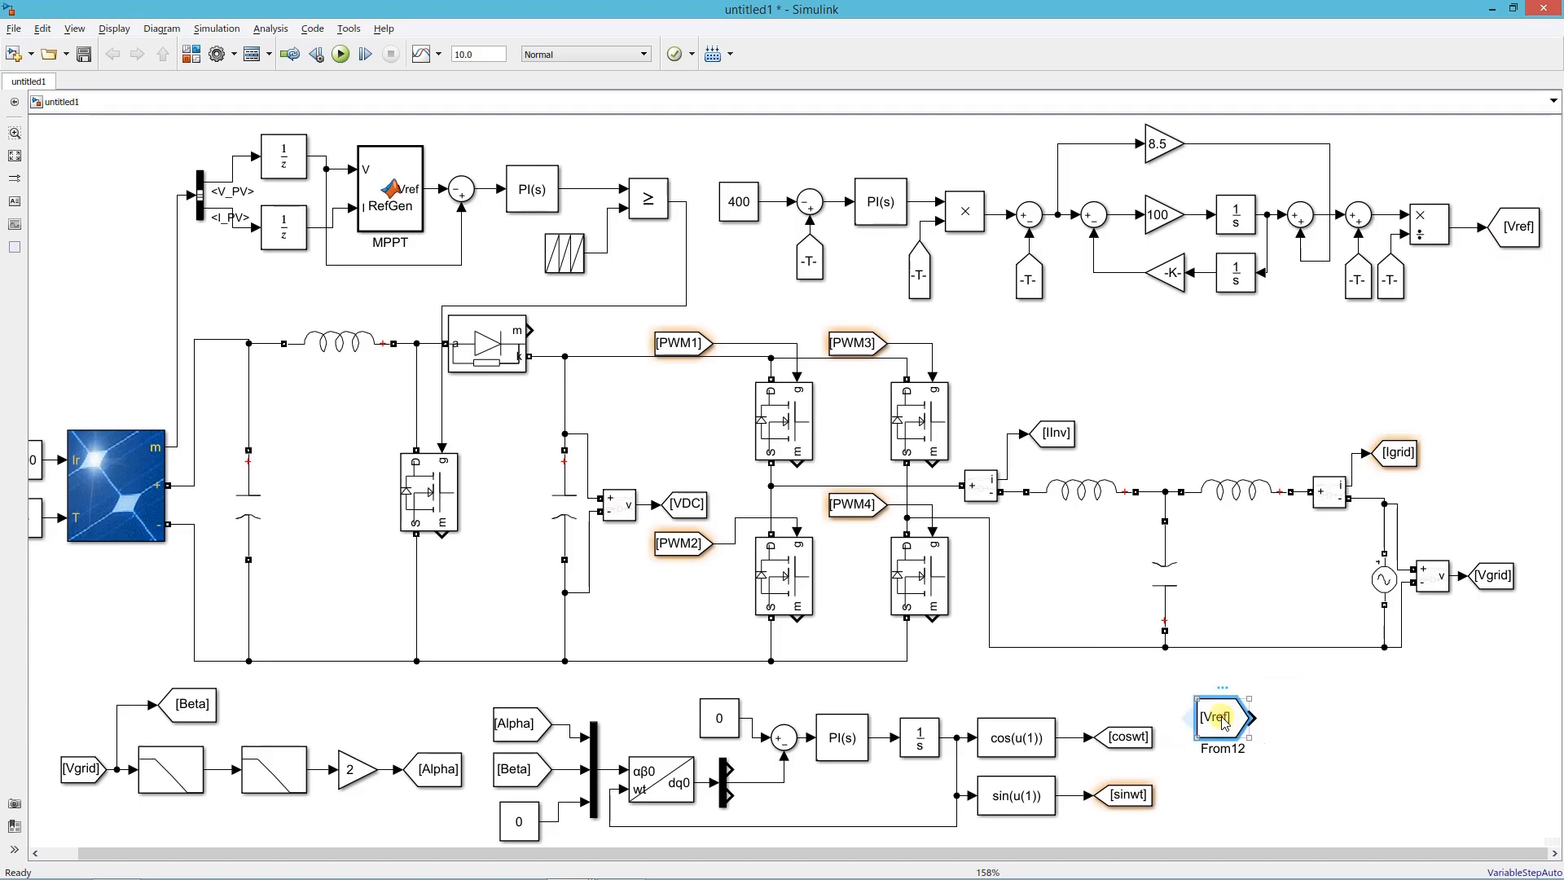
drag(1219, 714, 1220, 687)
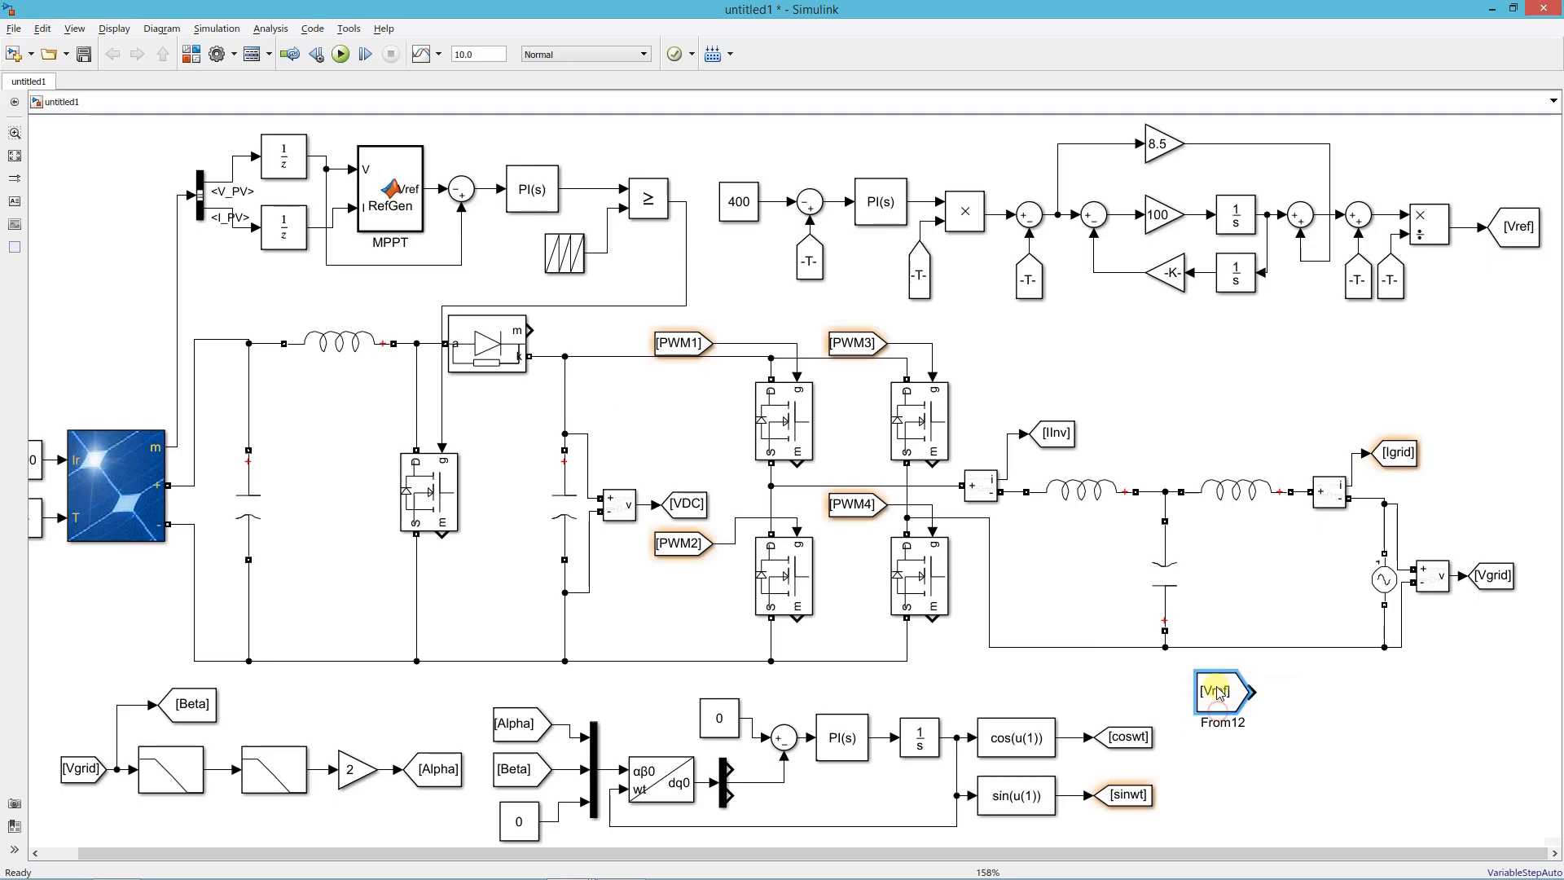
click(1301, 711)
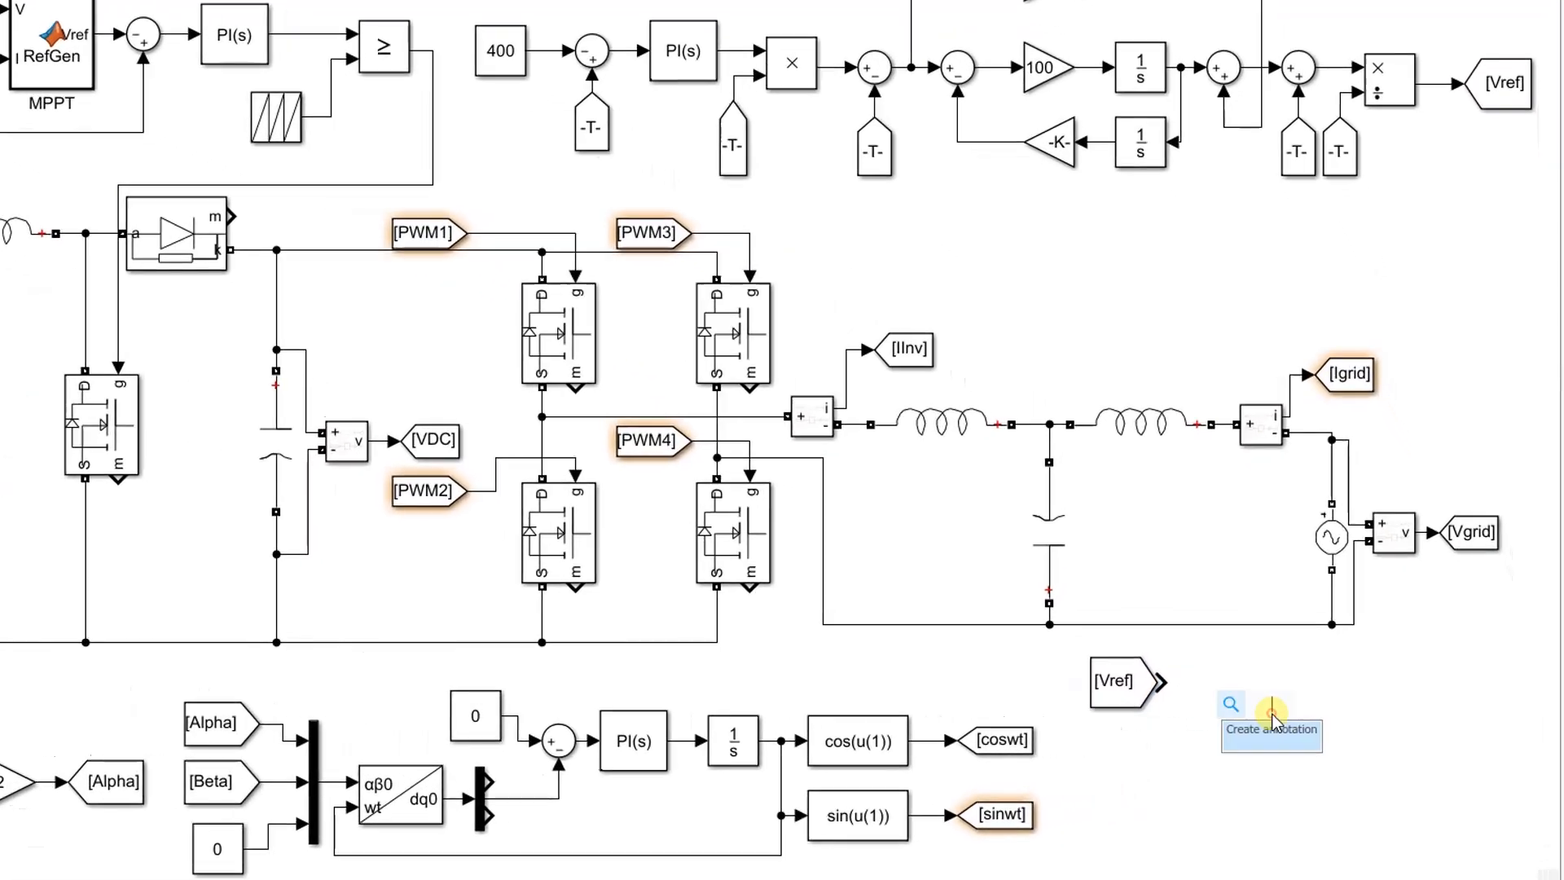
text(relatio)
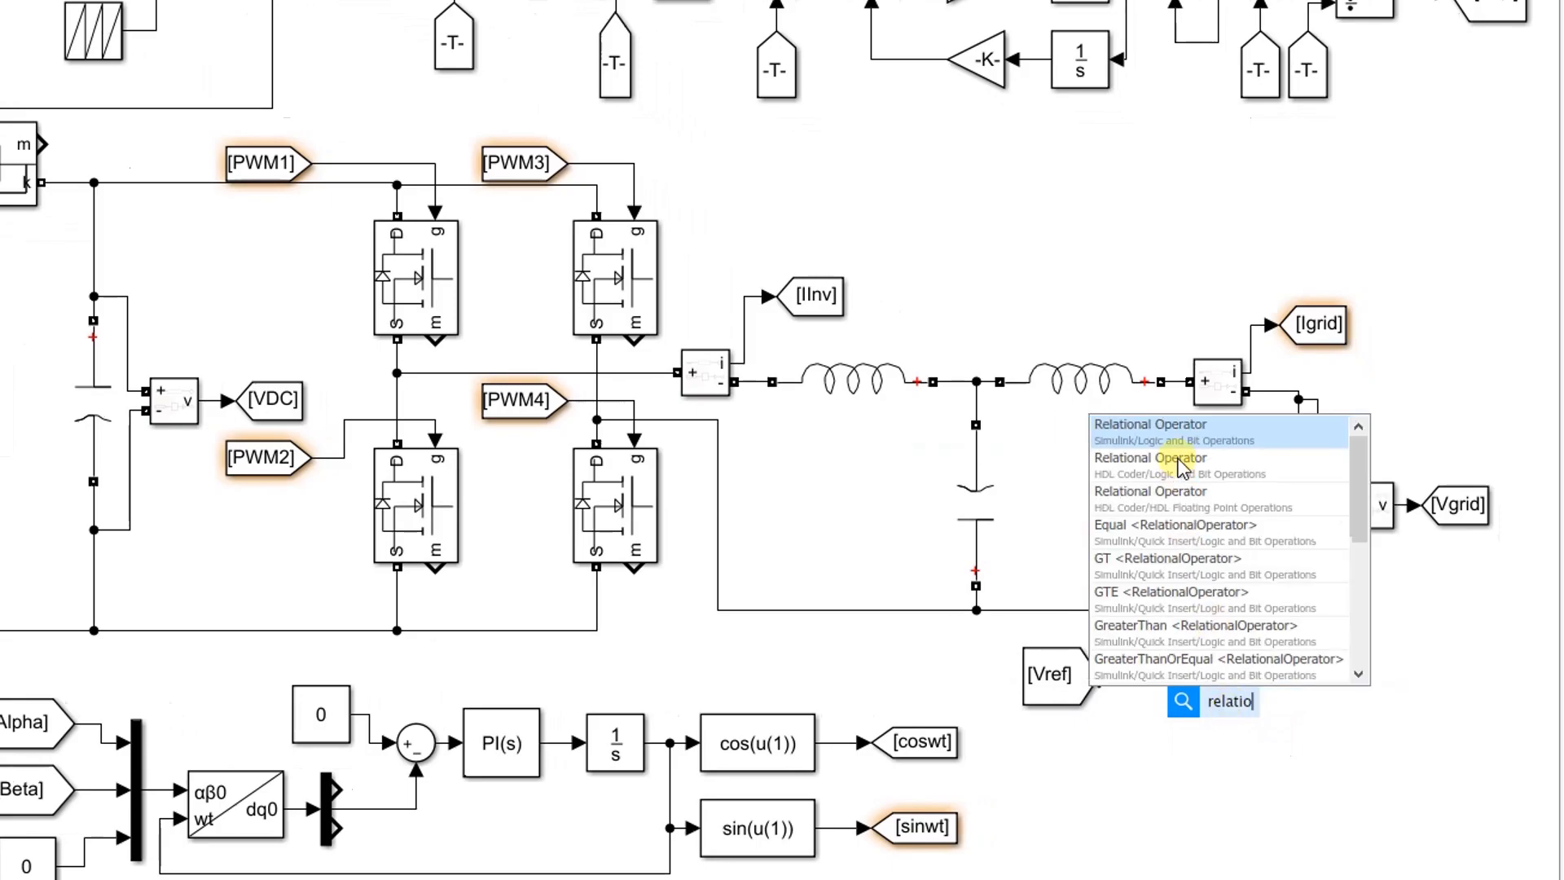
click(1181, 464)
double_click(1227, 717)
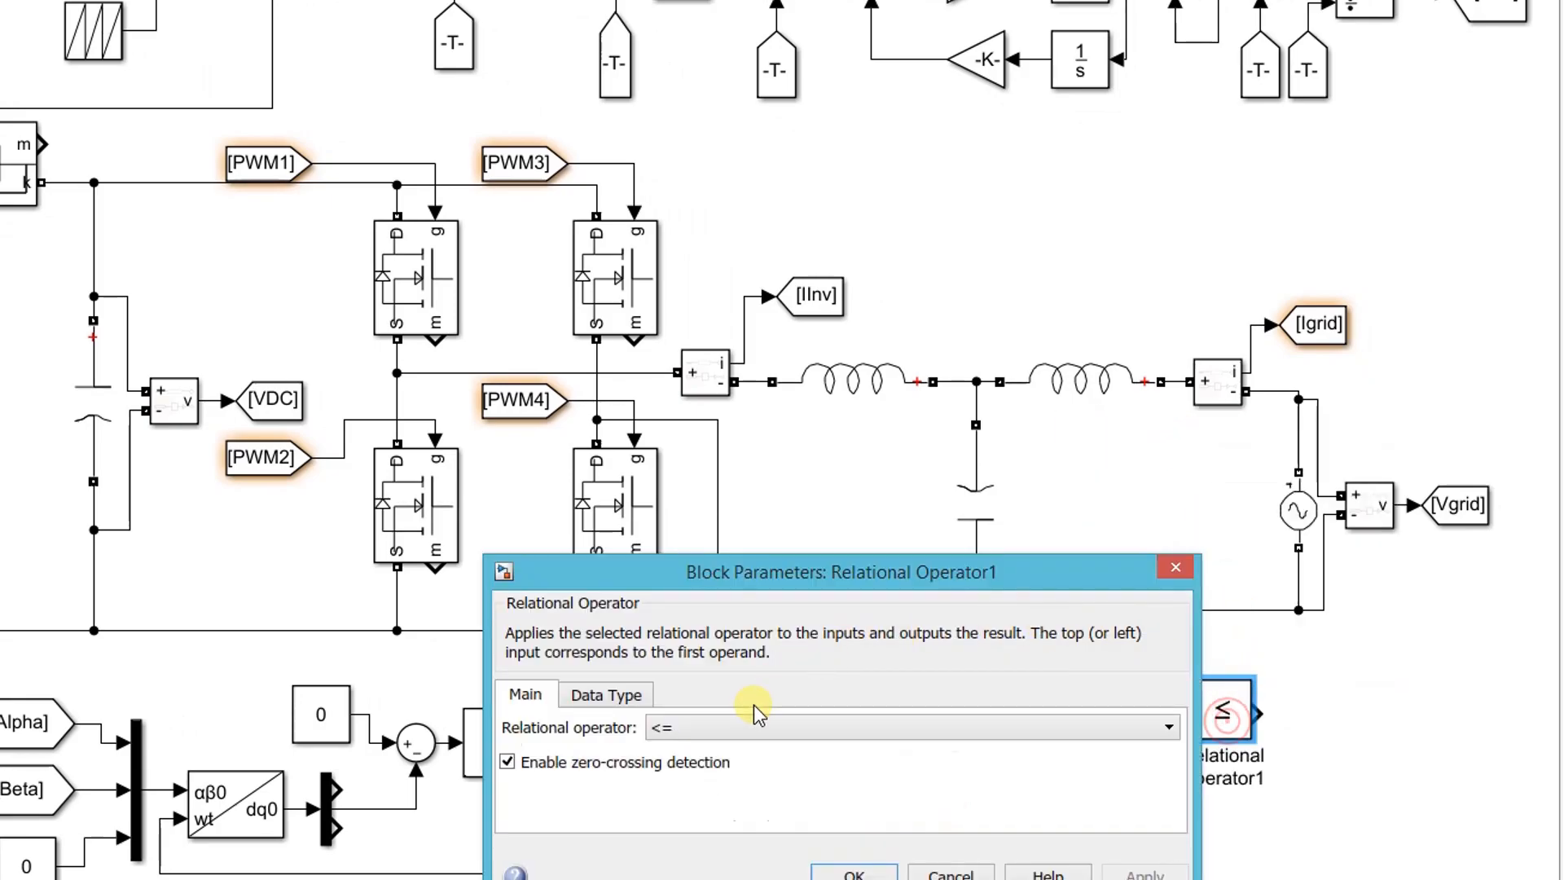
click(746, 726)
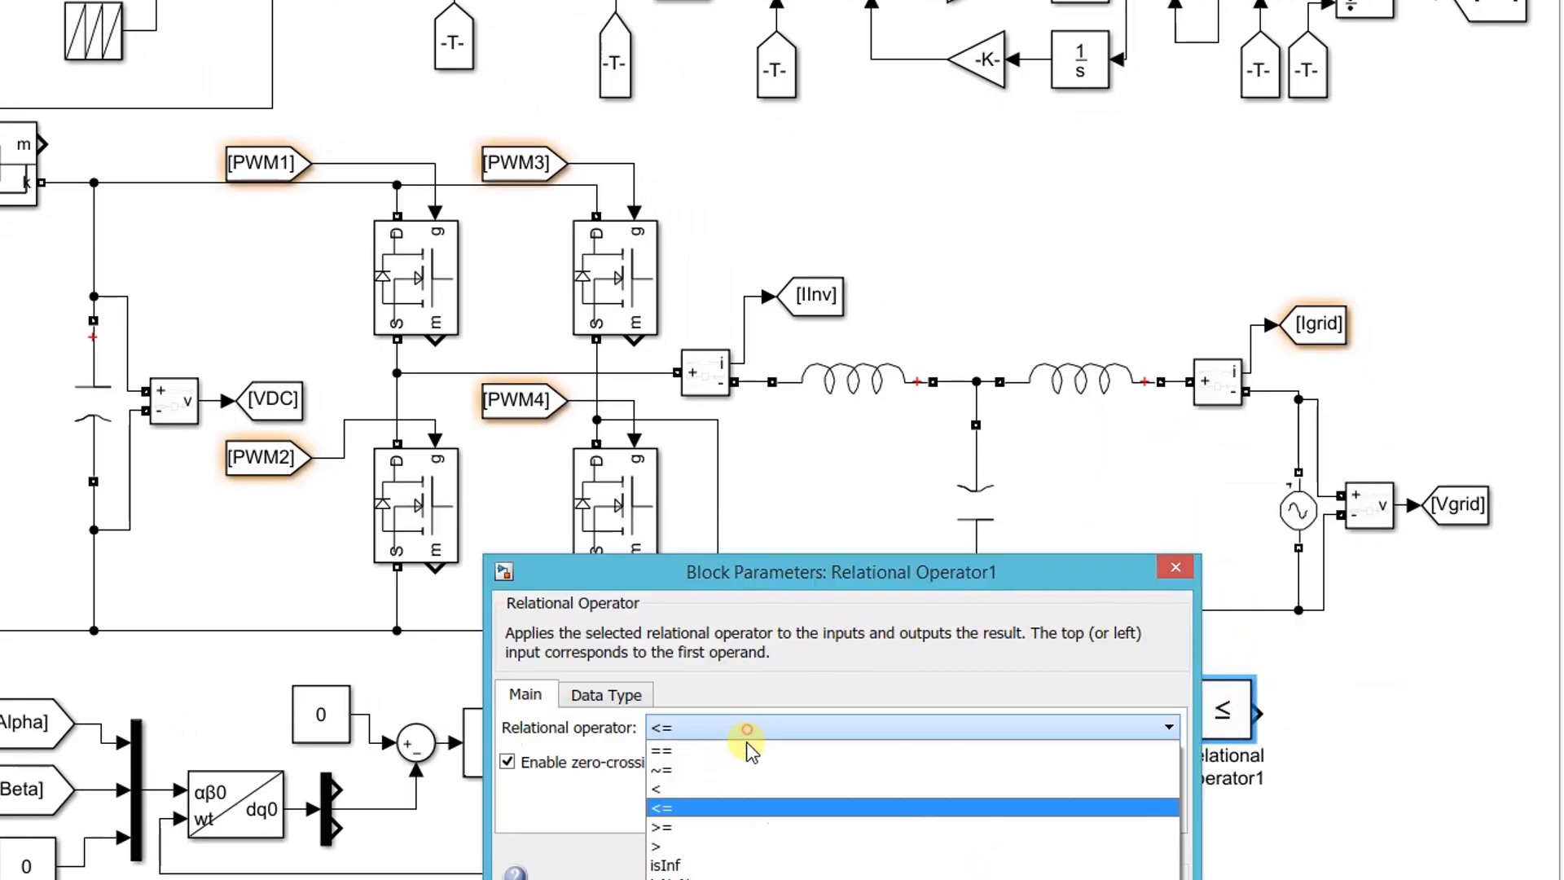
click(735, 828)
click(877, 872)
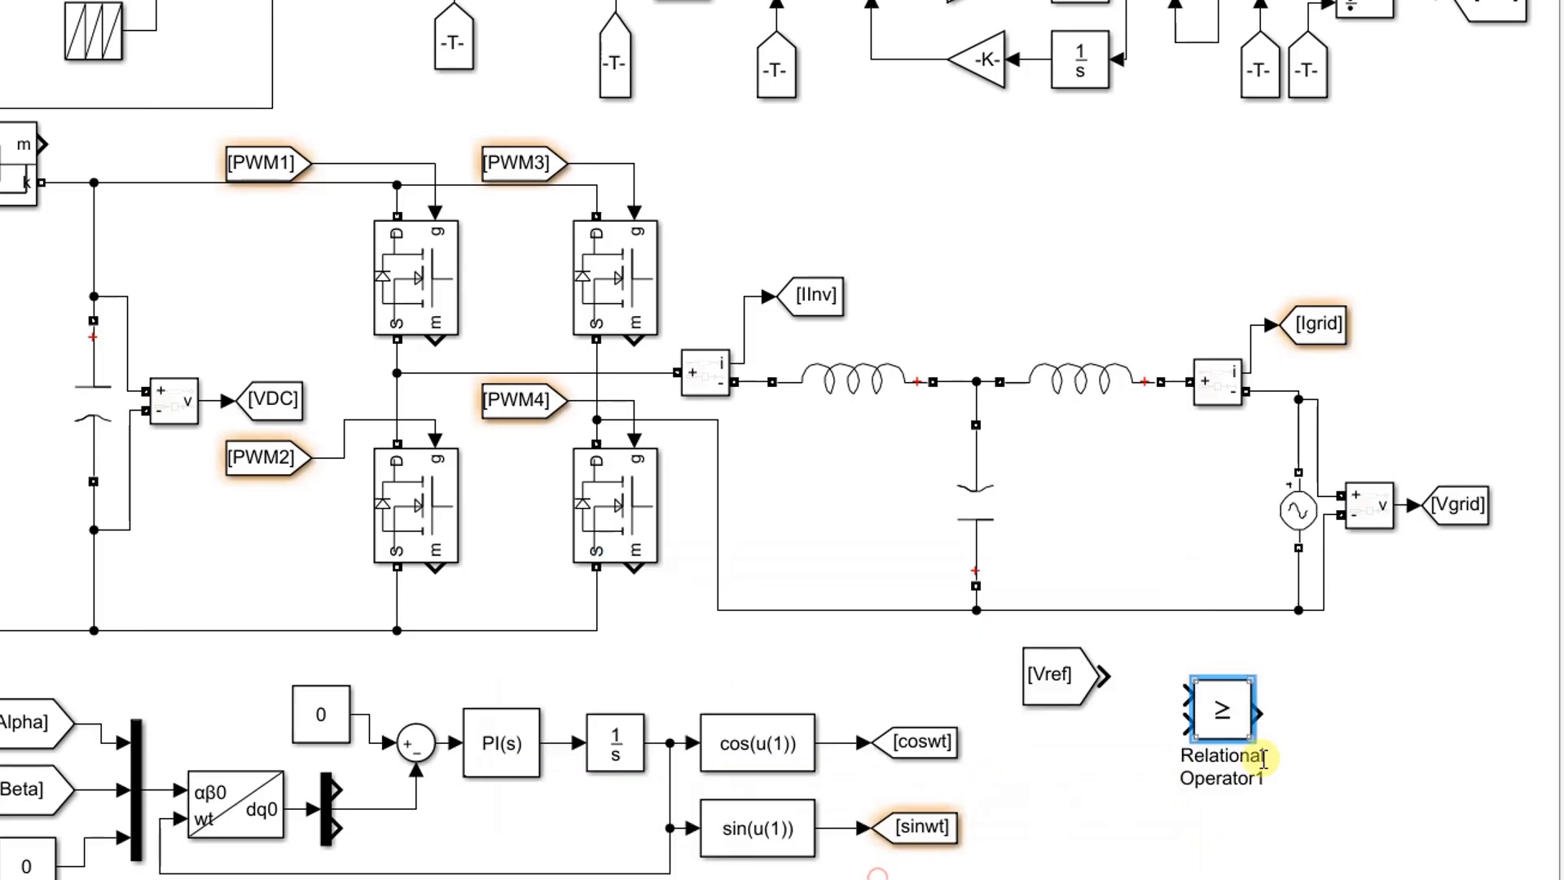
Copy the new >= block below the original and connect the Vref From block to the original's upper input
drag(1236, 715, 1239, 824)
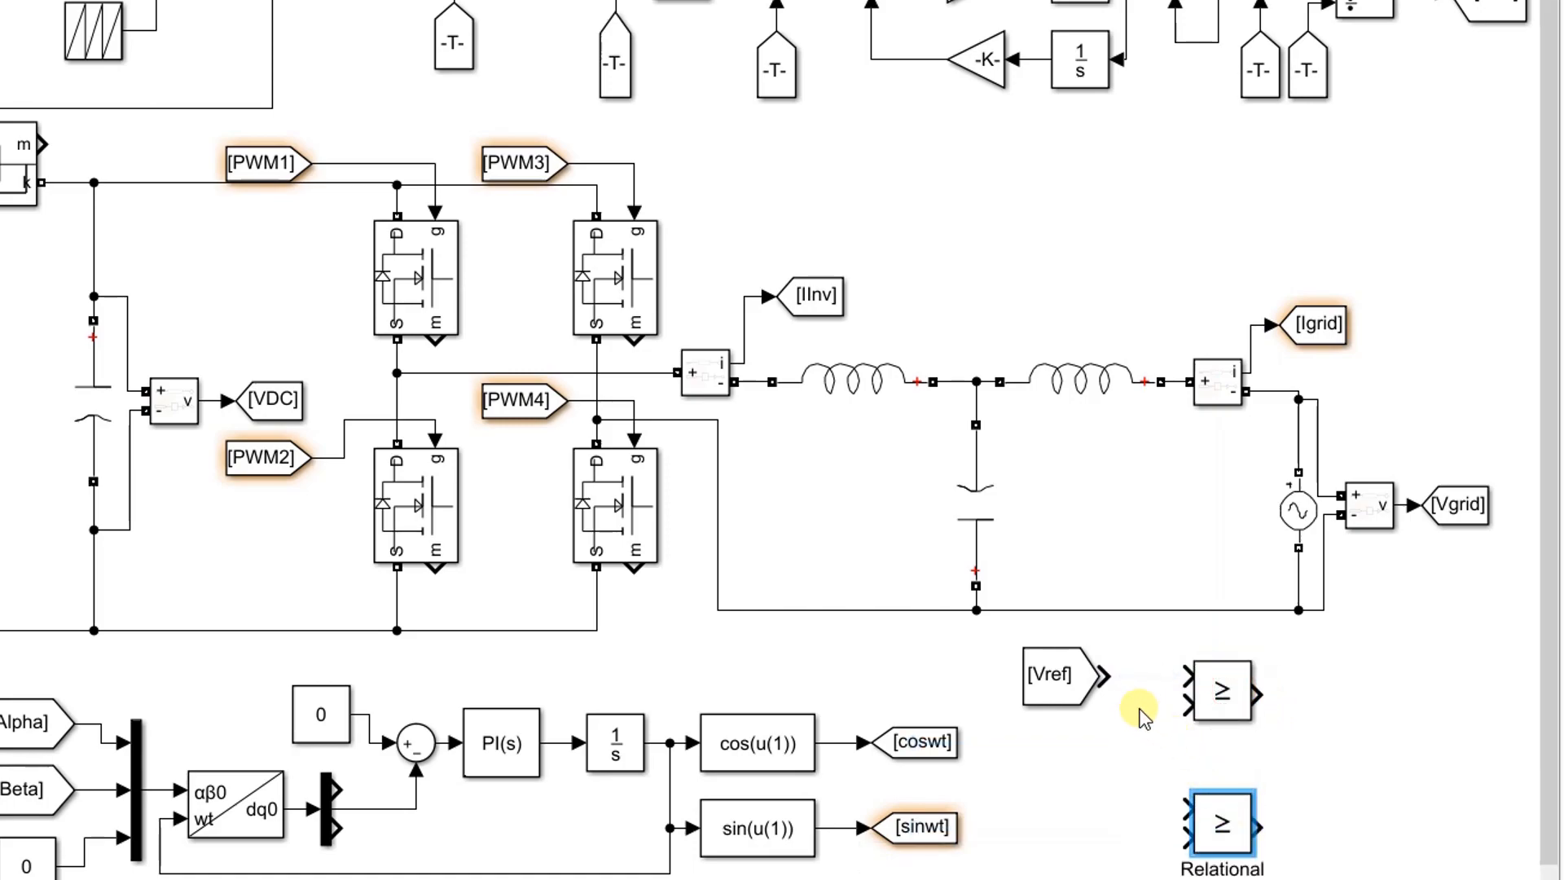
click(1105, 678)
Add a Gain block below the Vref signal line and rotate it to face downward
double_click(1093, 780)
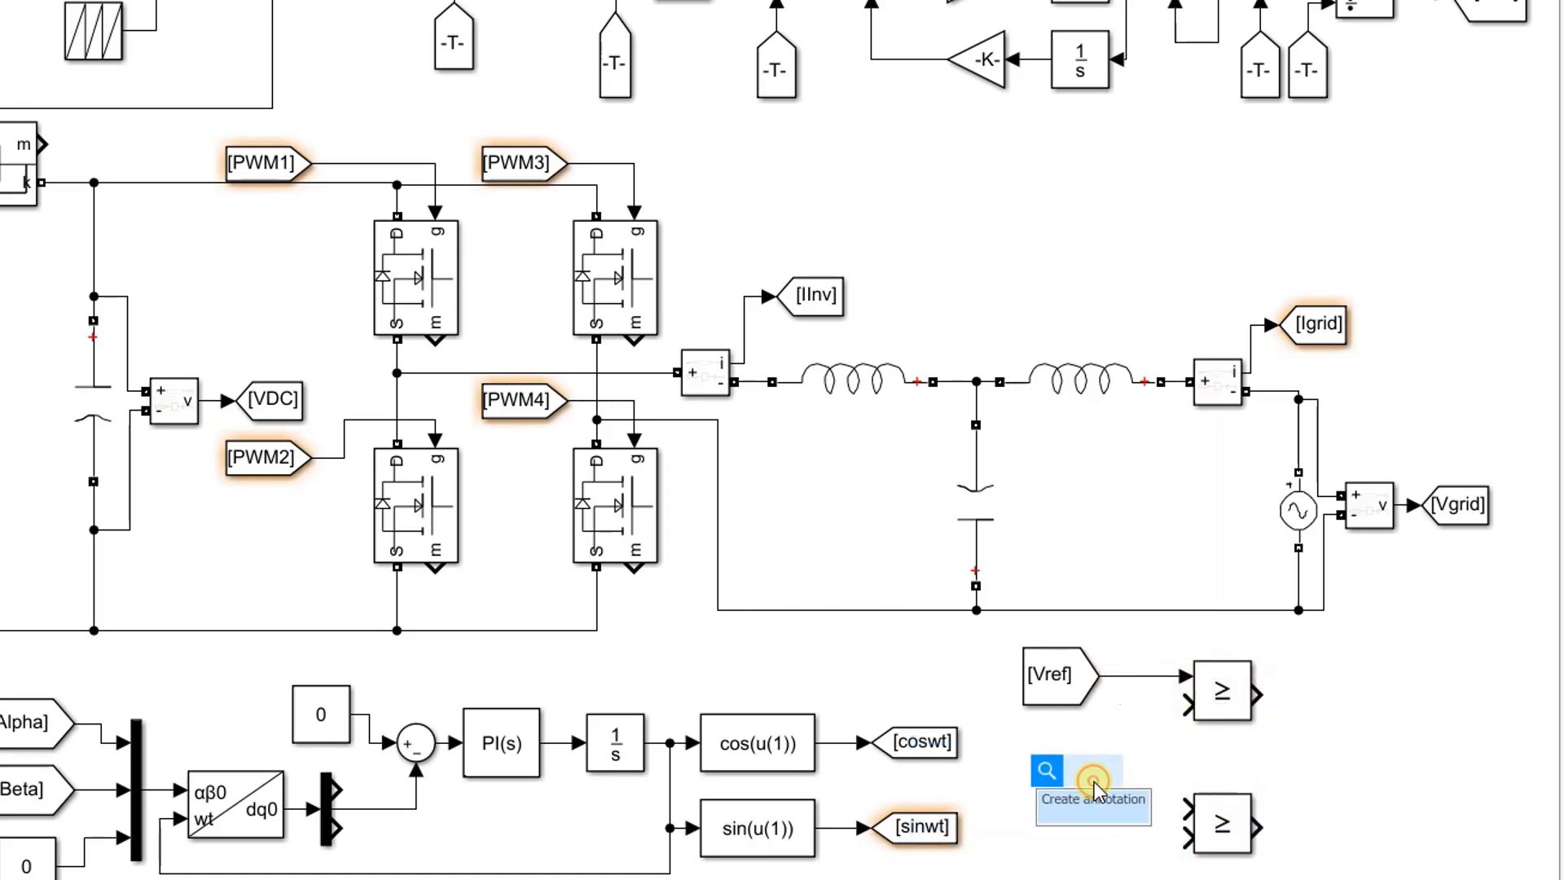
text(gain)
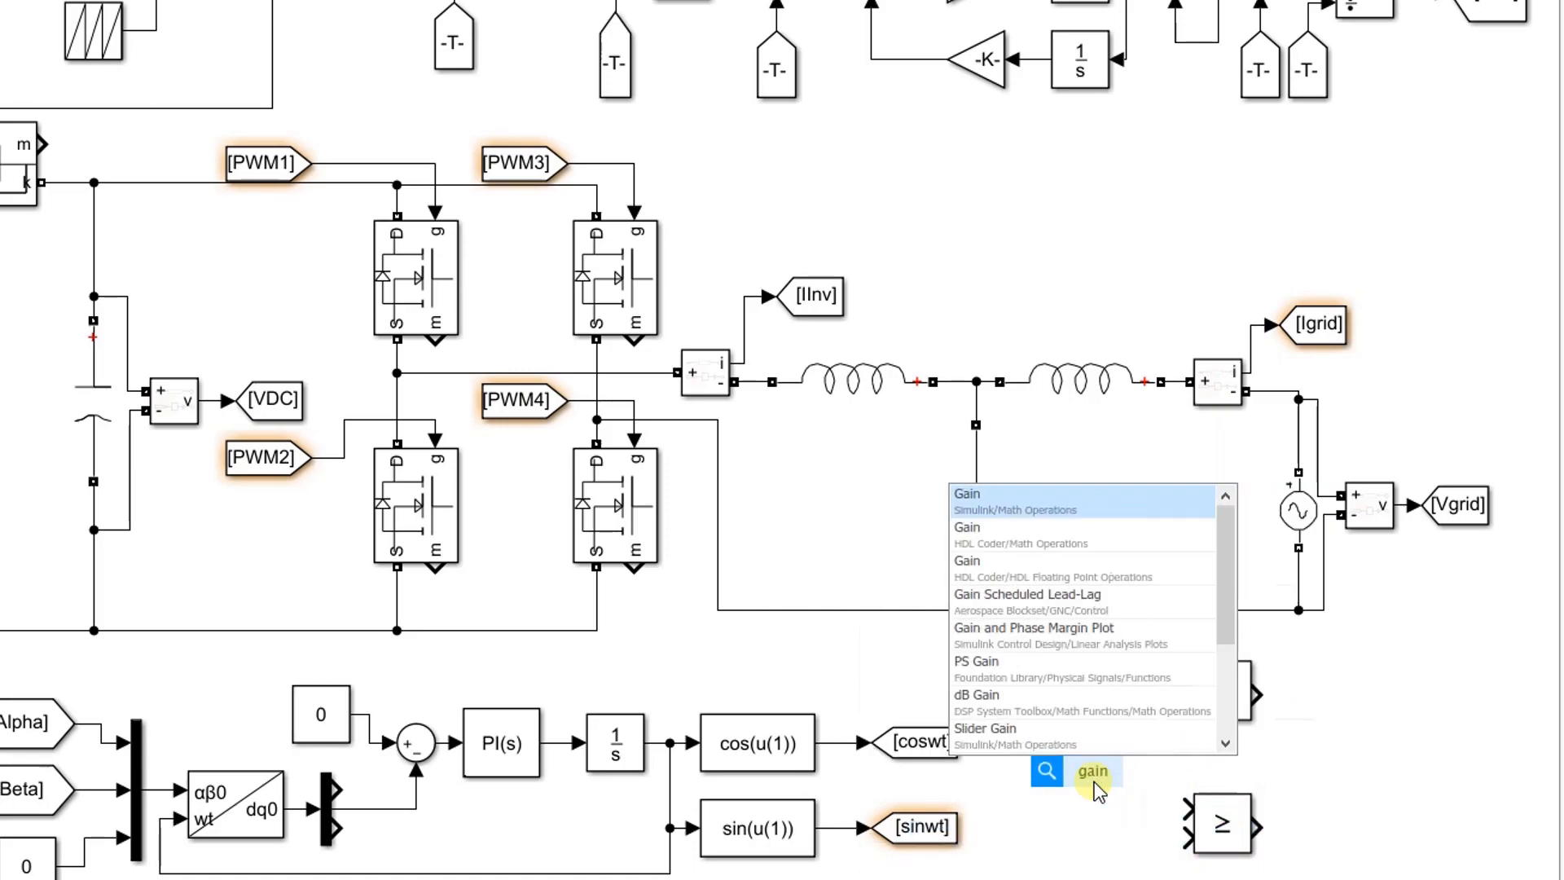
click(1018, 505)
key(Return)
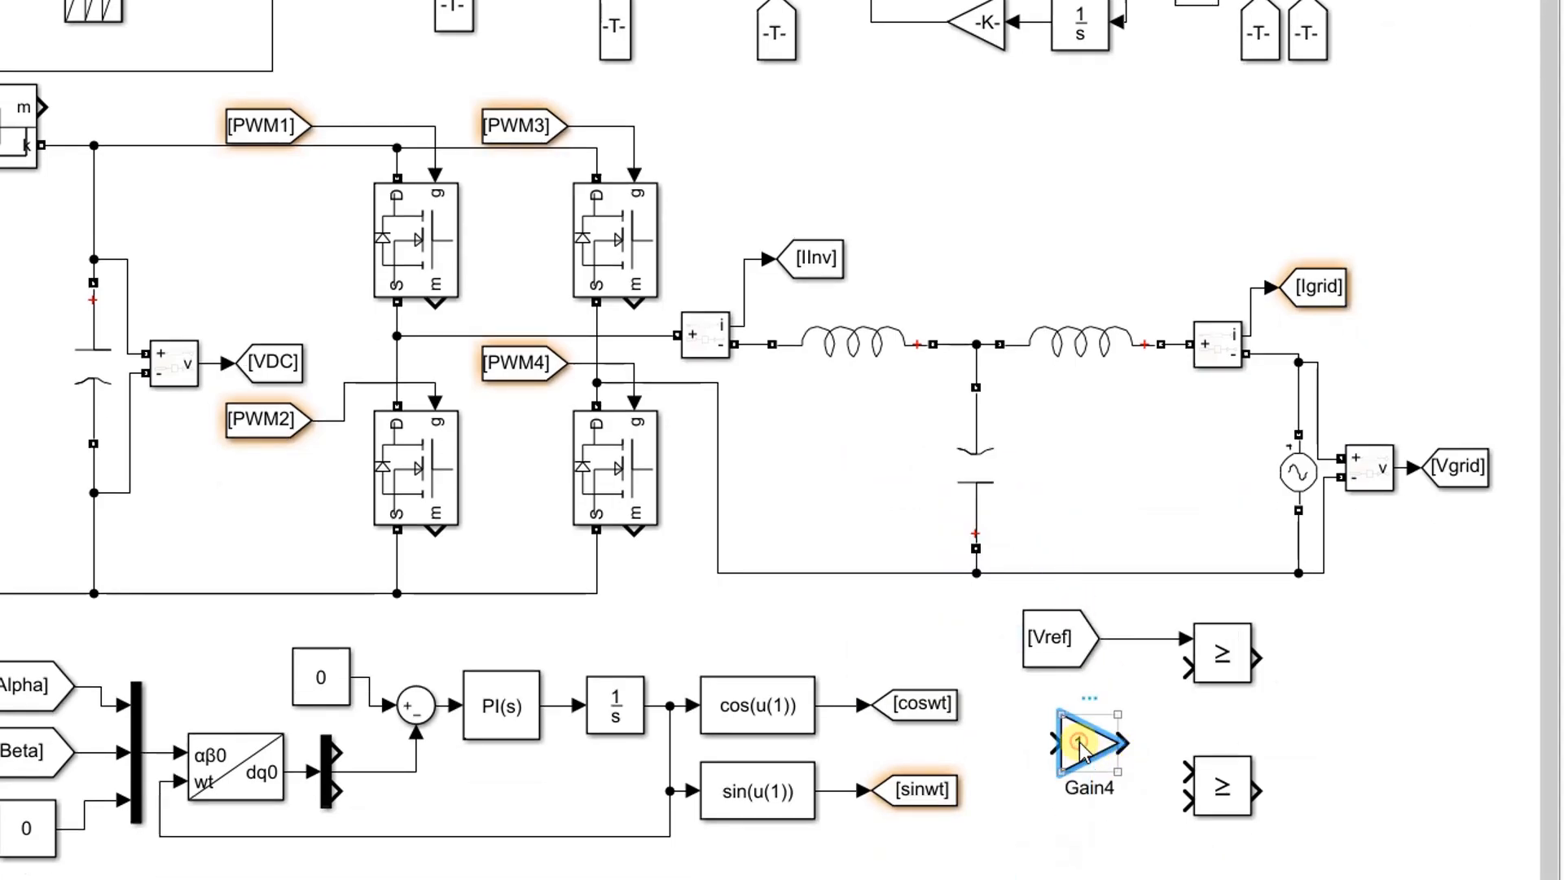
key(ctrl+r)
drag(1092, 745, 1132, 640)
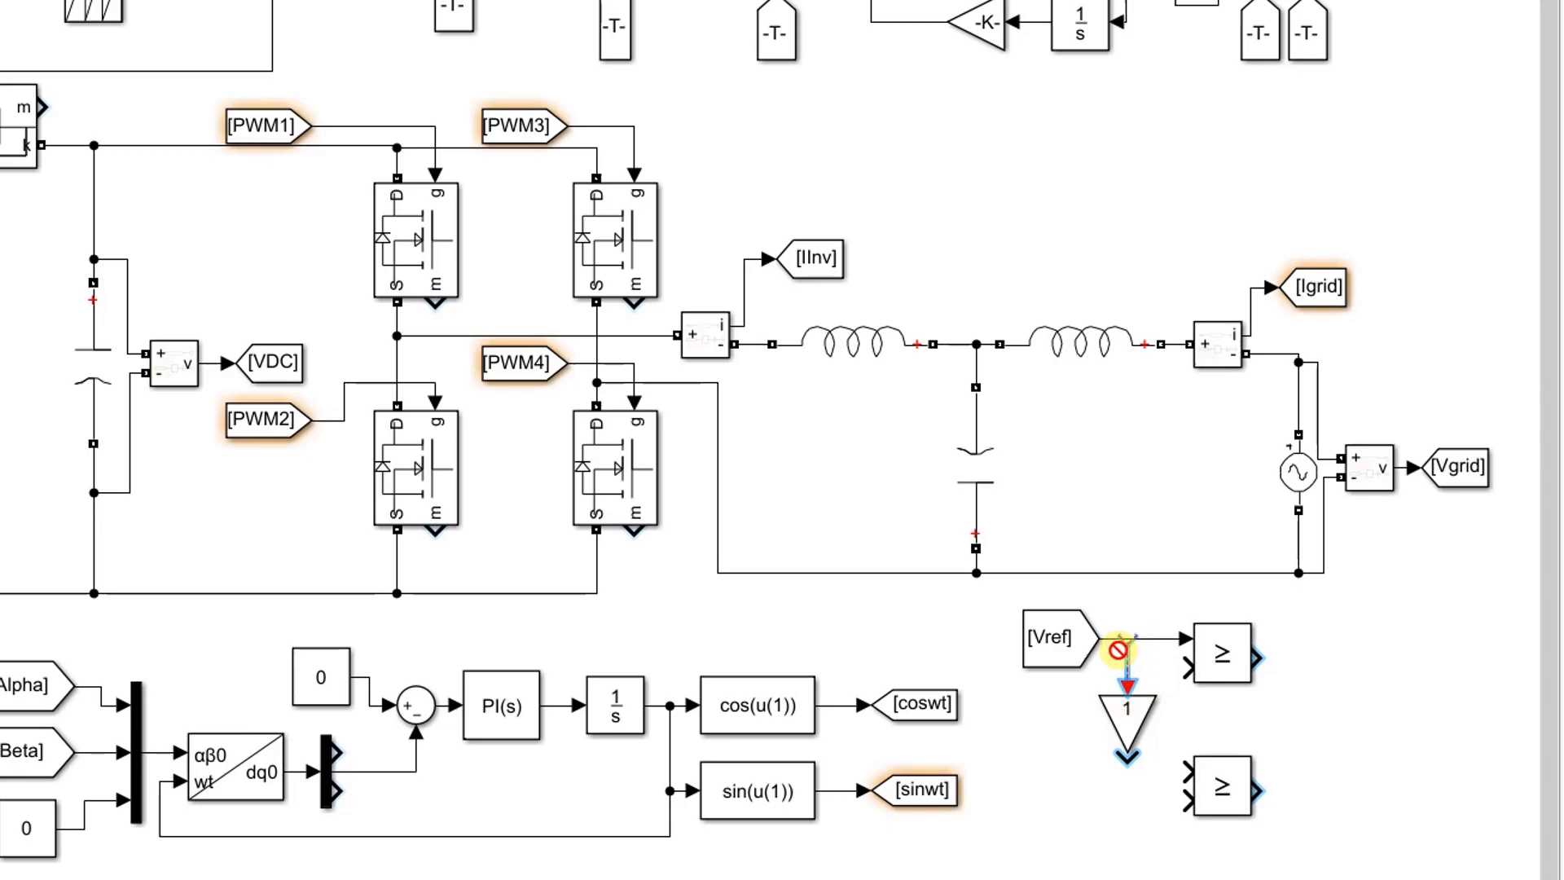
Branch the Vref line into the downward Gain block and connect its output to the lower >= block's upper input
click(1140, 667)
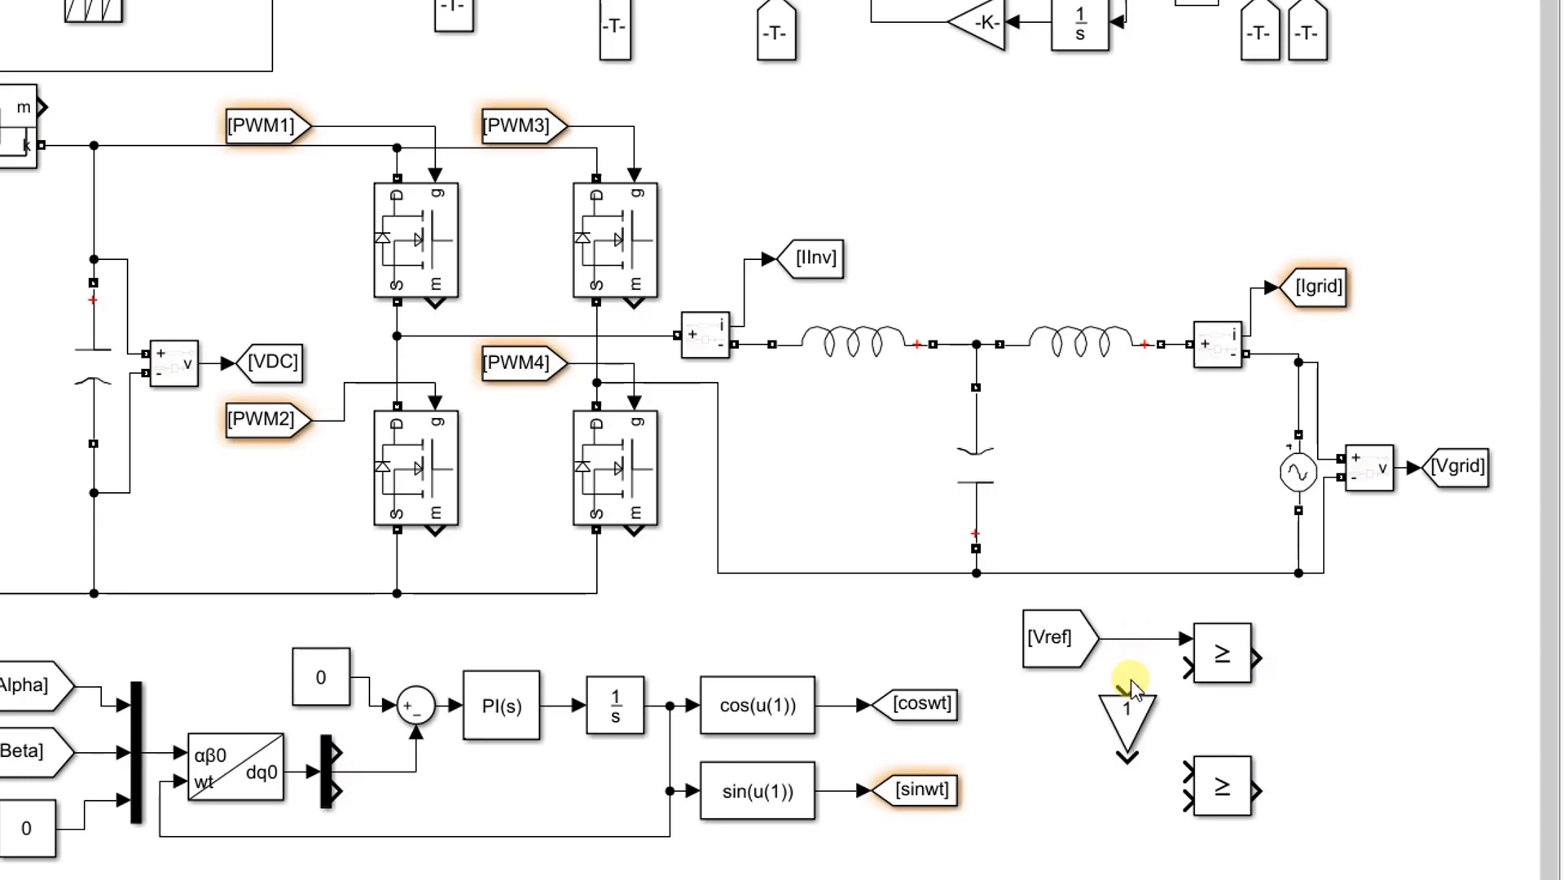
click(1128, 638)
click(1125, 732)
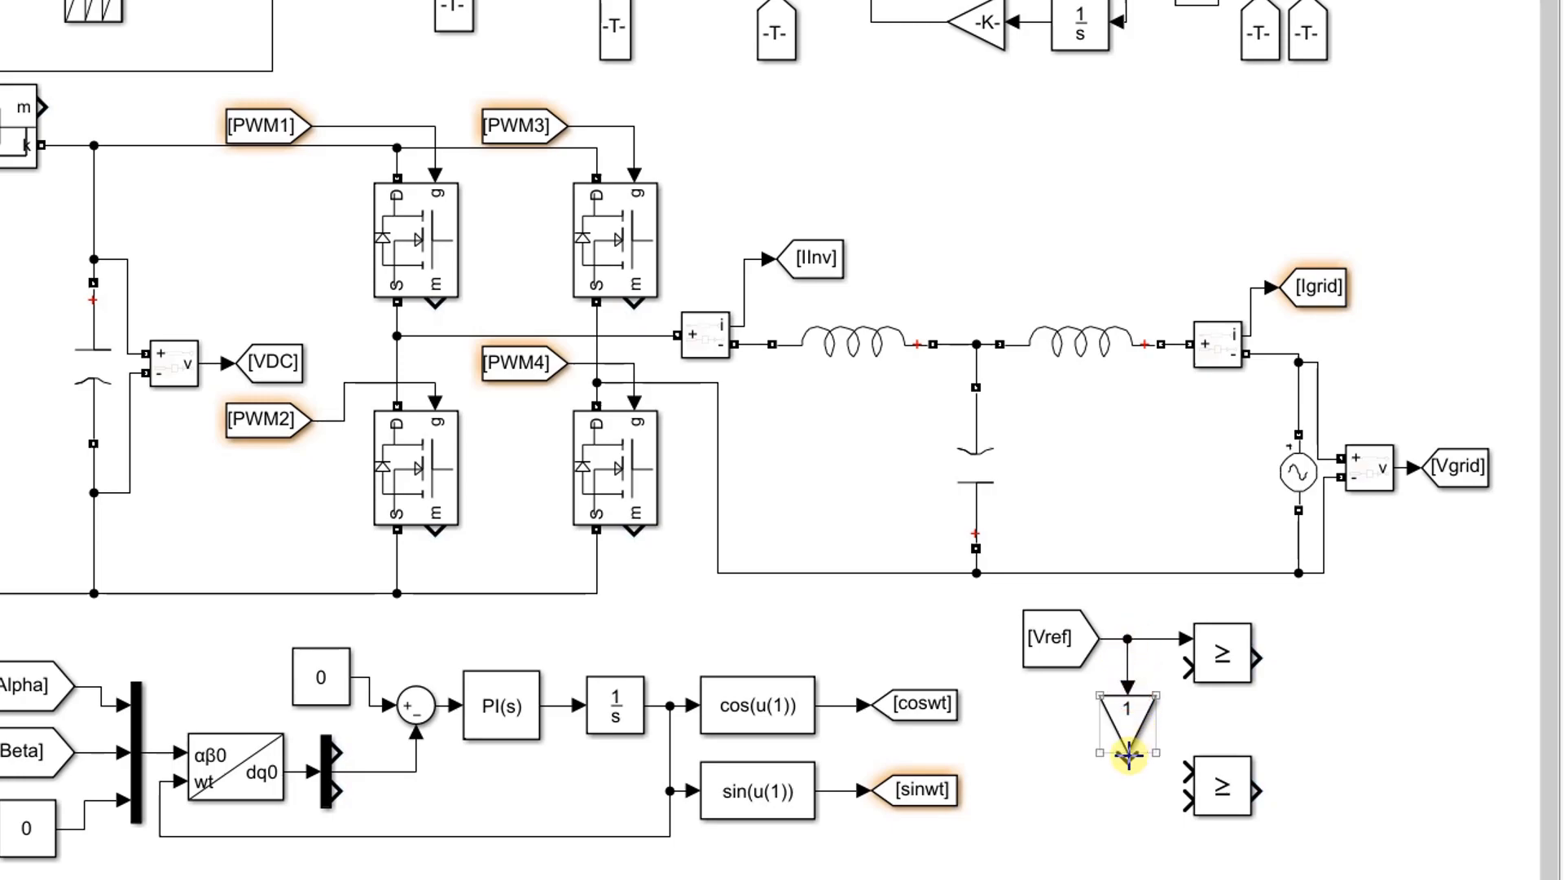
Set the gain of the downward-facing Gain block to -1
double_click(1127, 720)
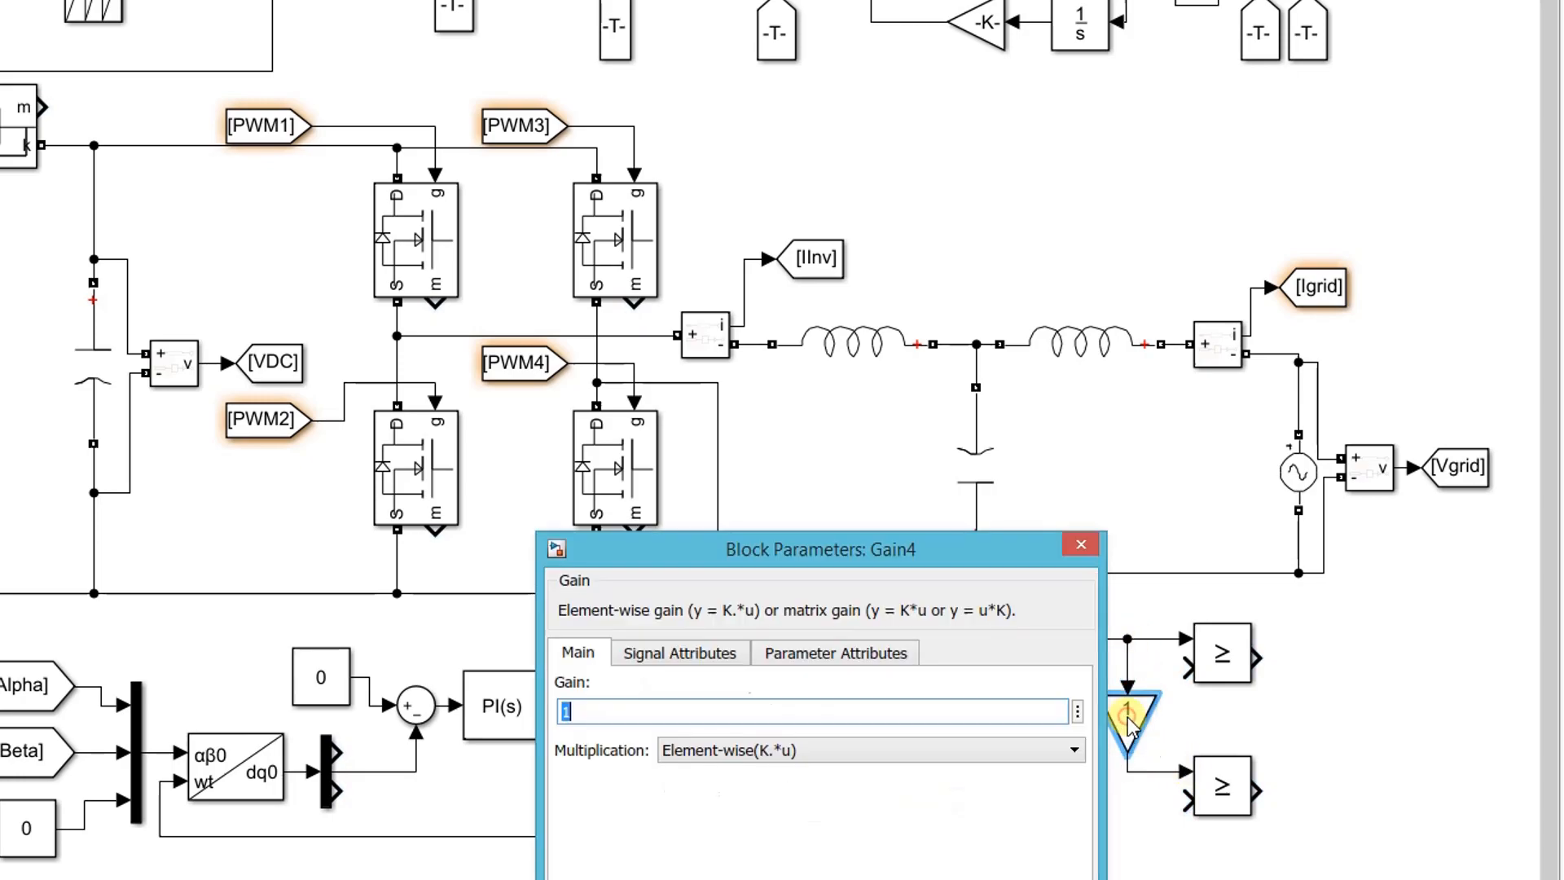
text(-)
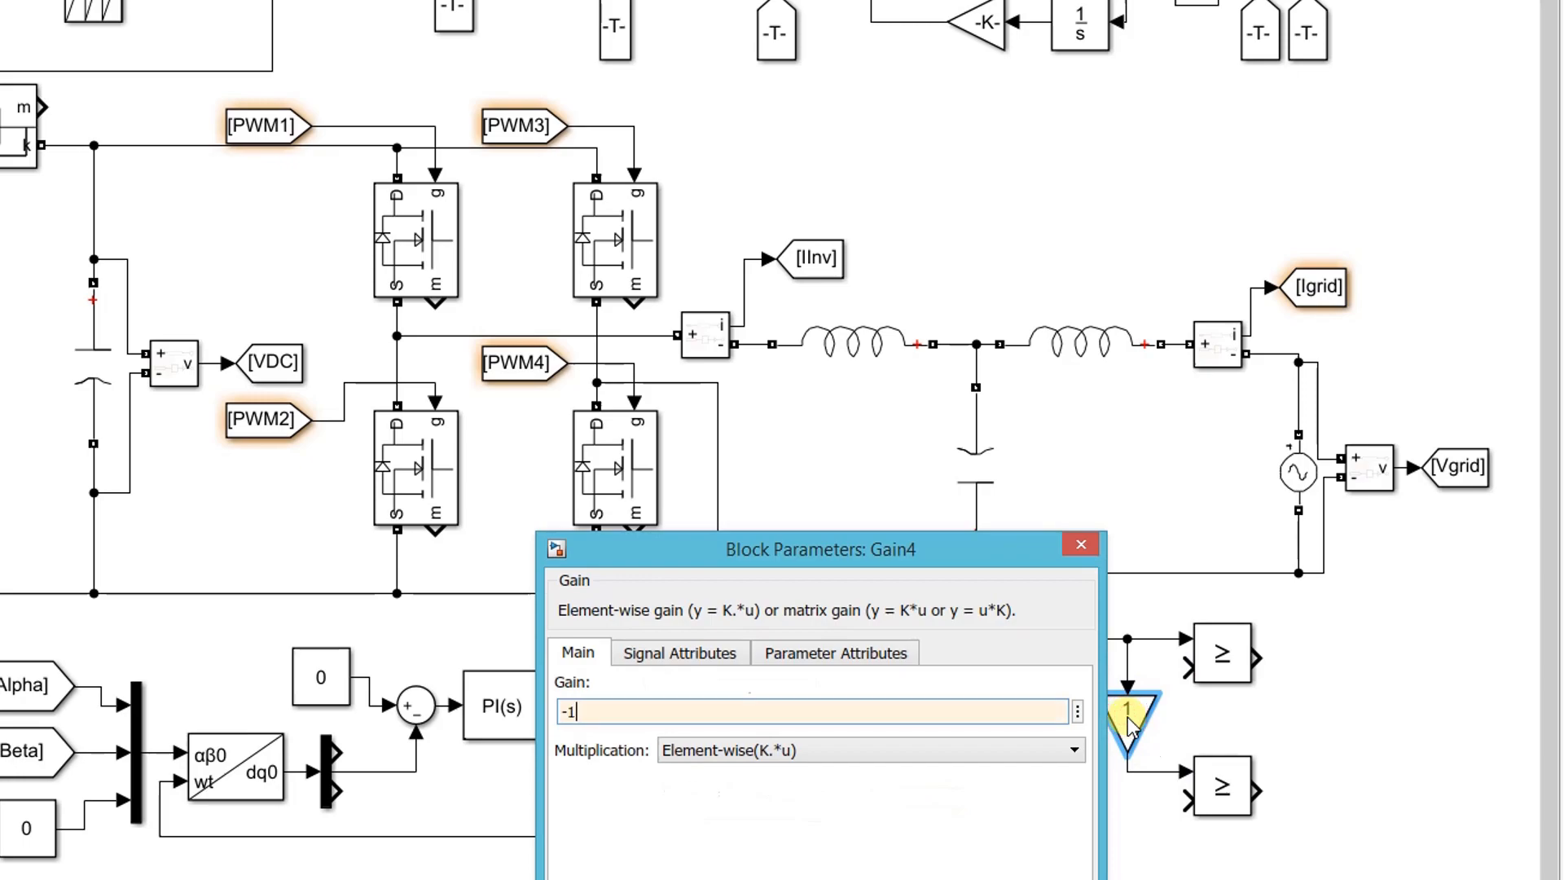
drag(999, 548, 963, 459)
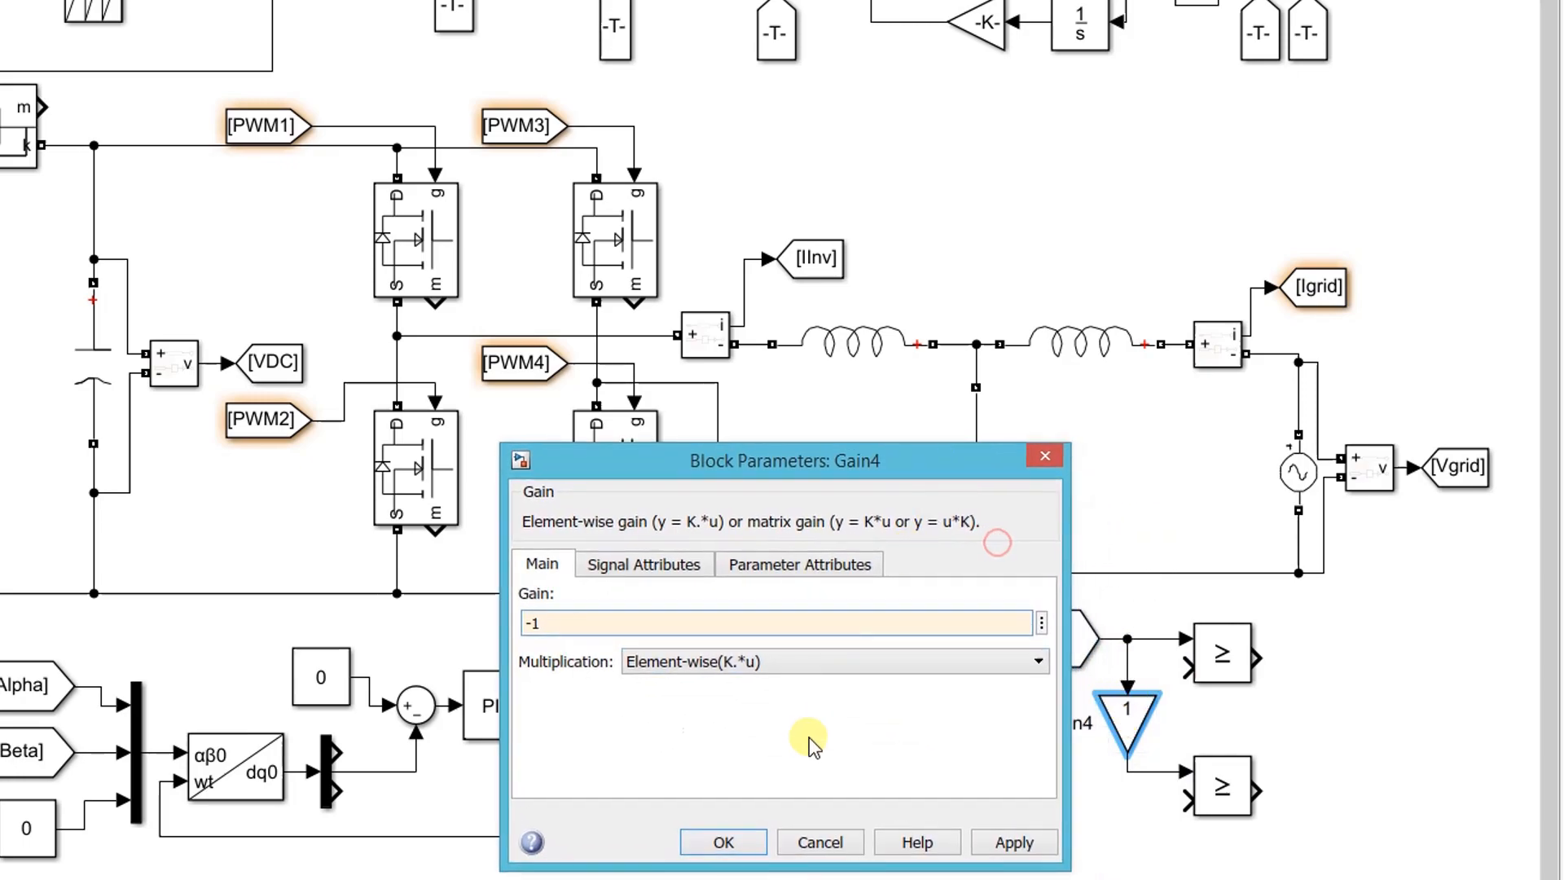
click(744, 840)
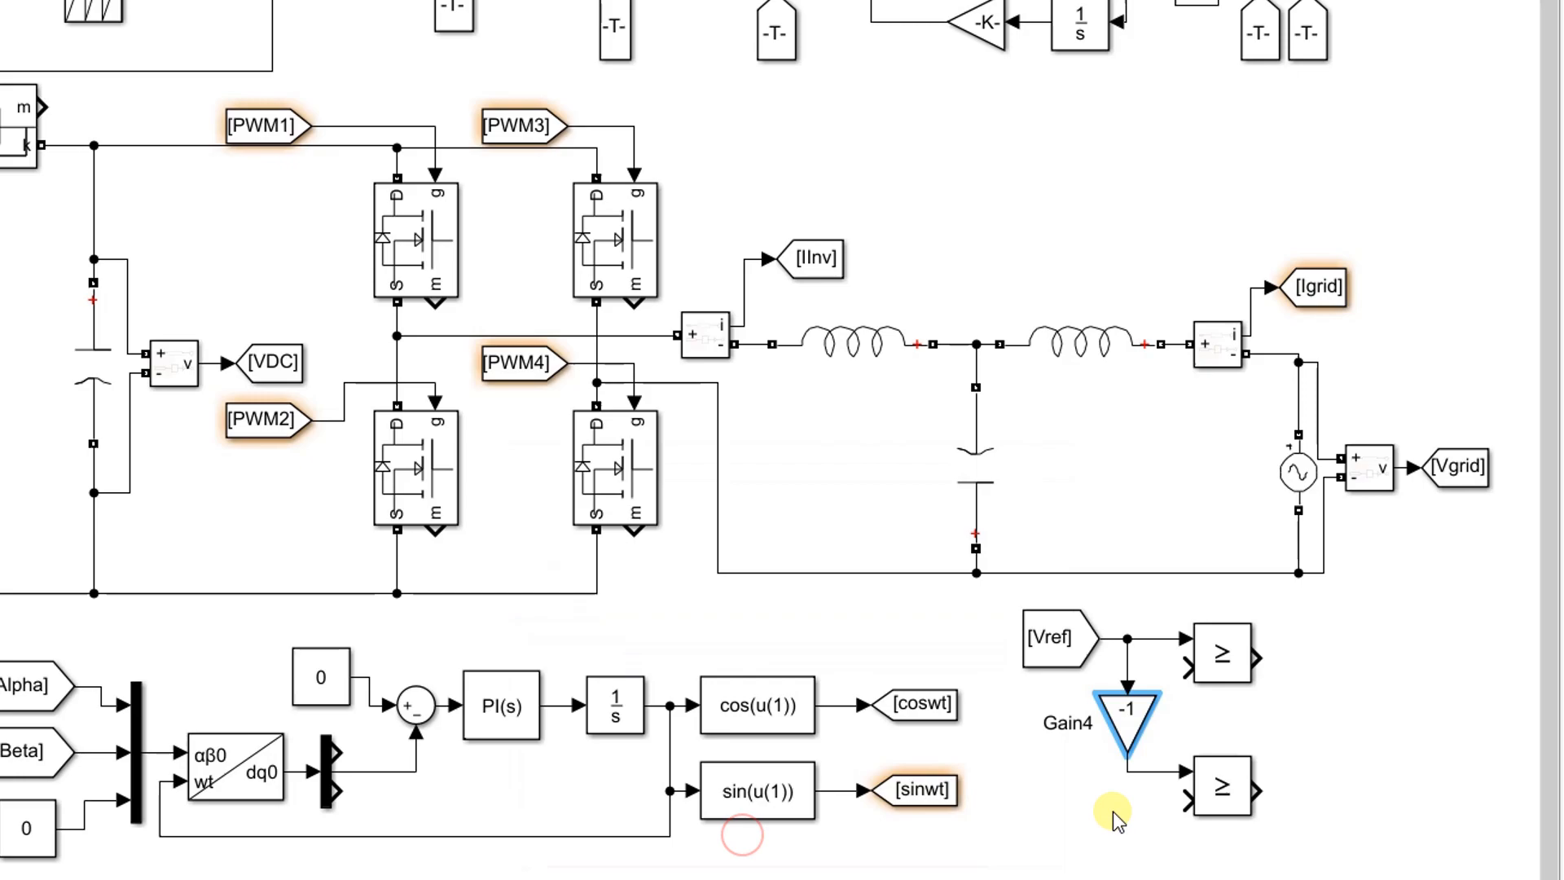
Add a Repeating Sequence block below the Vref From block and connect it to the lower inputs of both >= blocks
double_click(1041, 824)
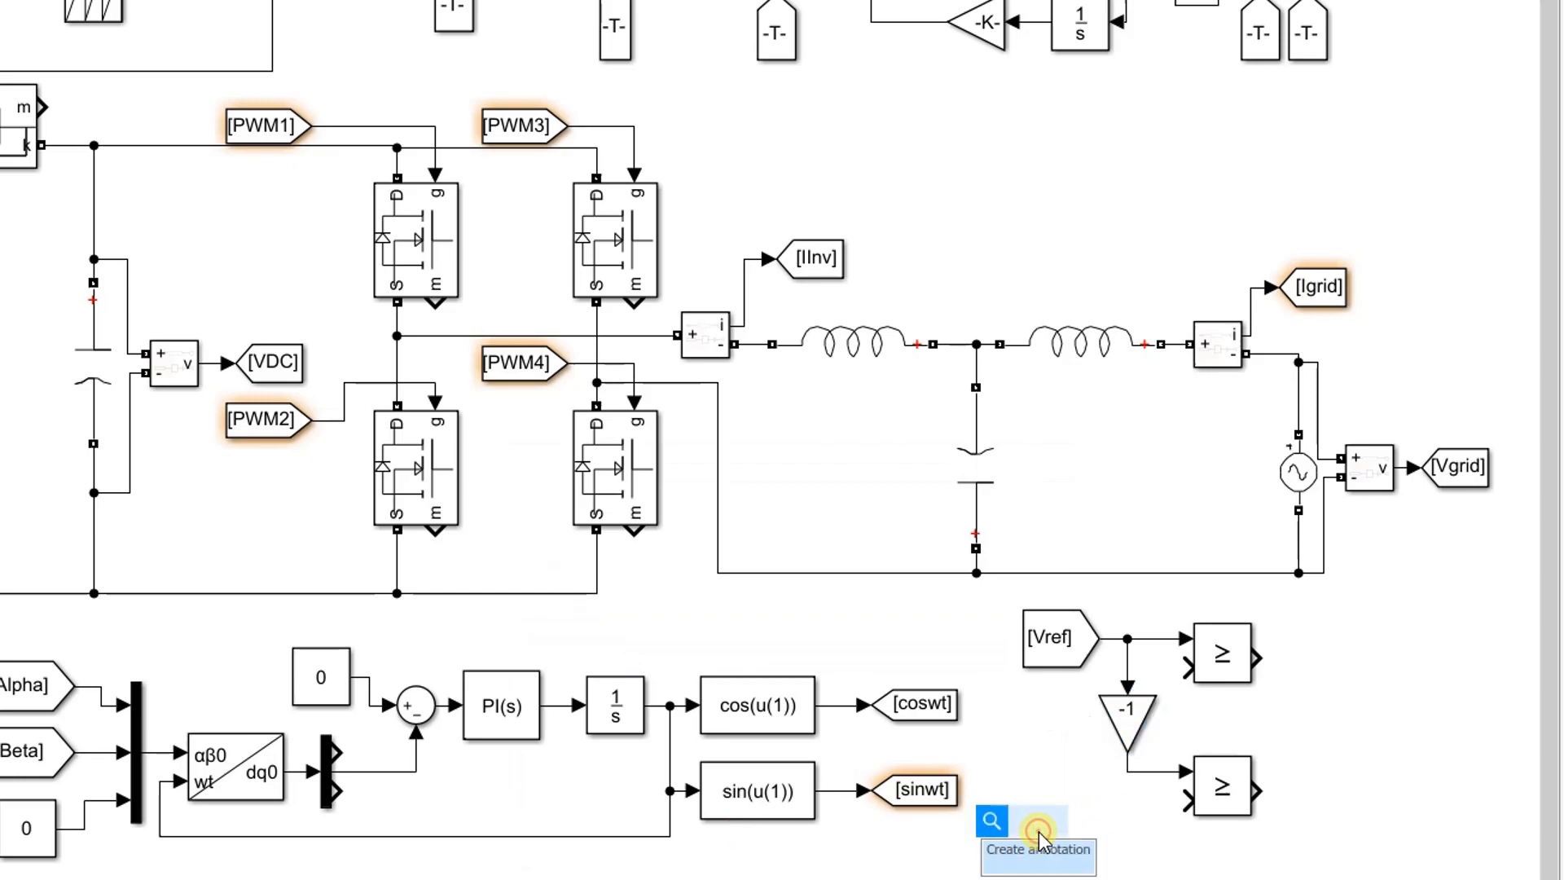
text(repeating)
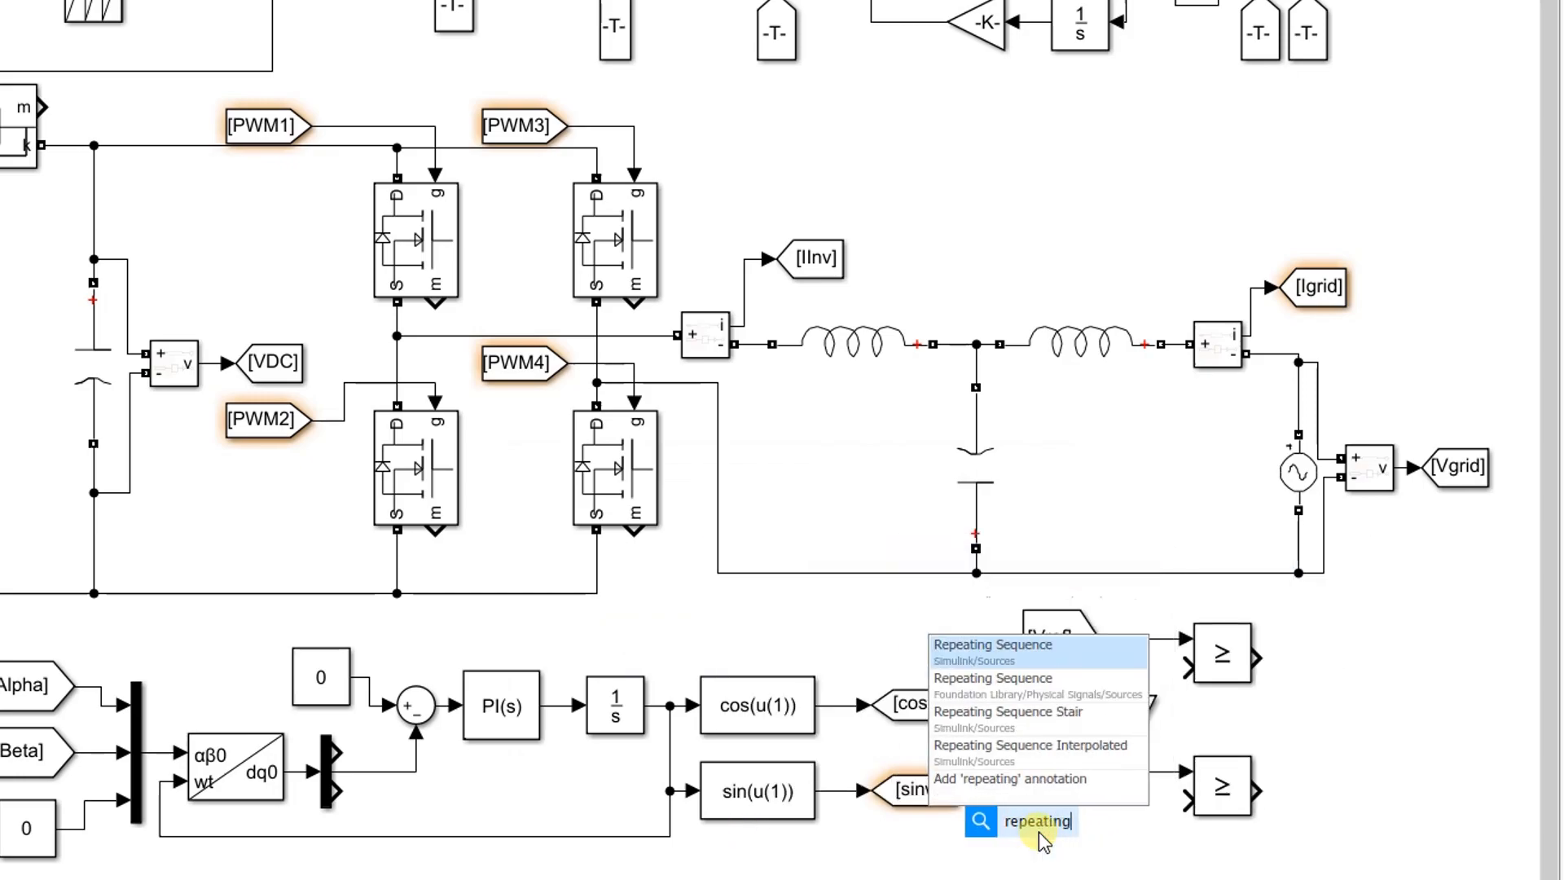
click(1025, 656)
mouse_move(1041, 742)
mouse_down()
mouse_move(1076, 722)
mouse_move(1189, 714)
mouse_move(1179, 585)
mouse_move(1161, 715)
mouse_up()
Set the new Repeating Sequence's time values to [0 0.00005 0.0001] and output values to [-1 1 -1]
double_click(1061, 714)
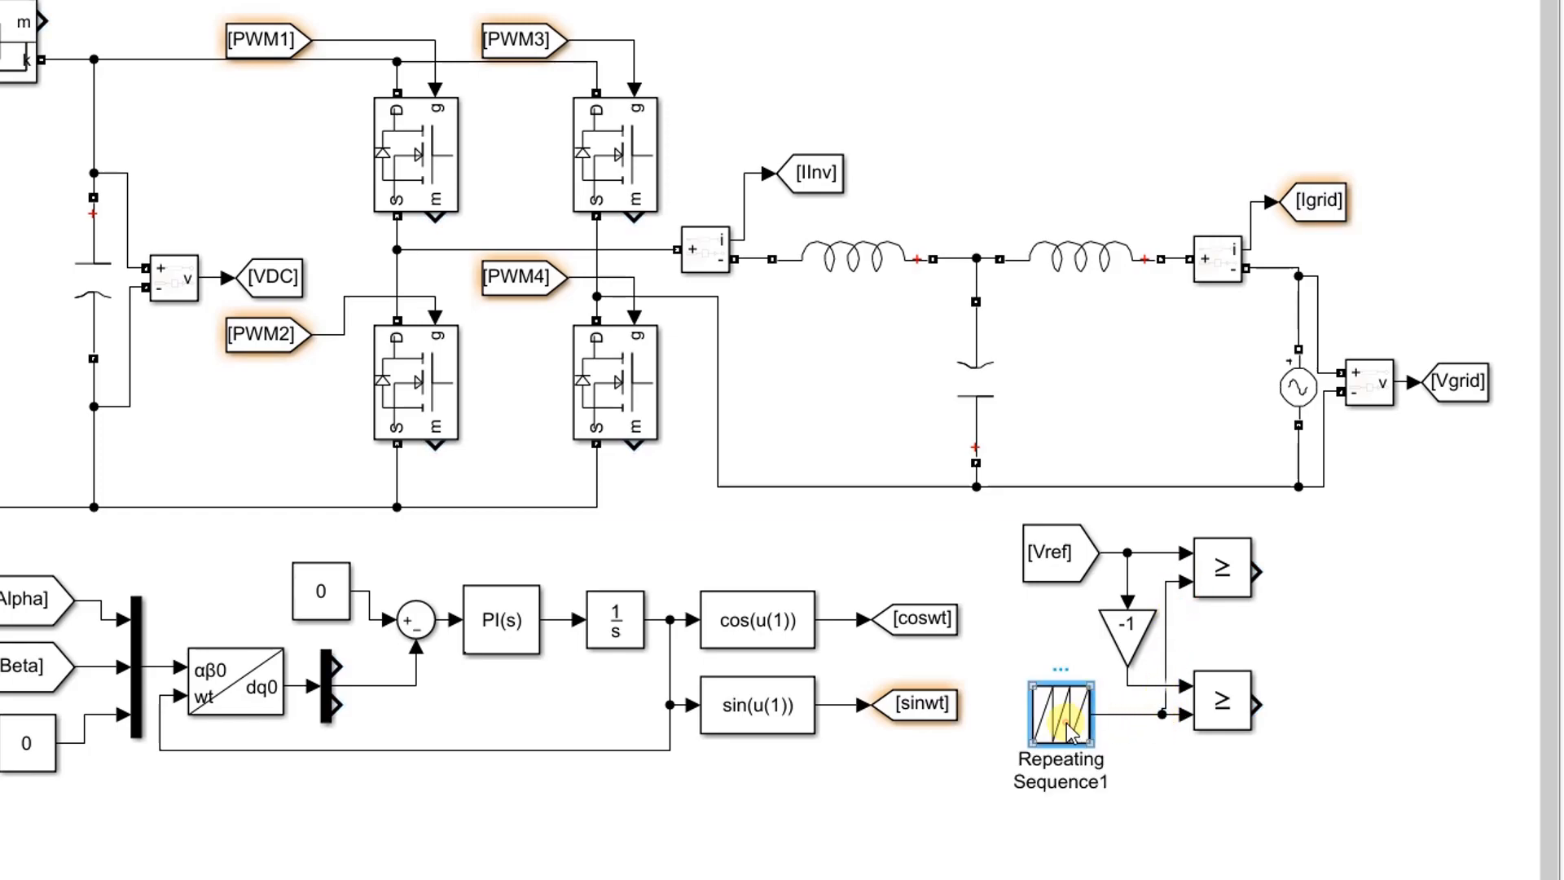
drag(647, 546, 627, 452)
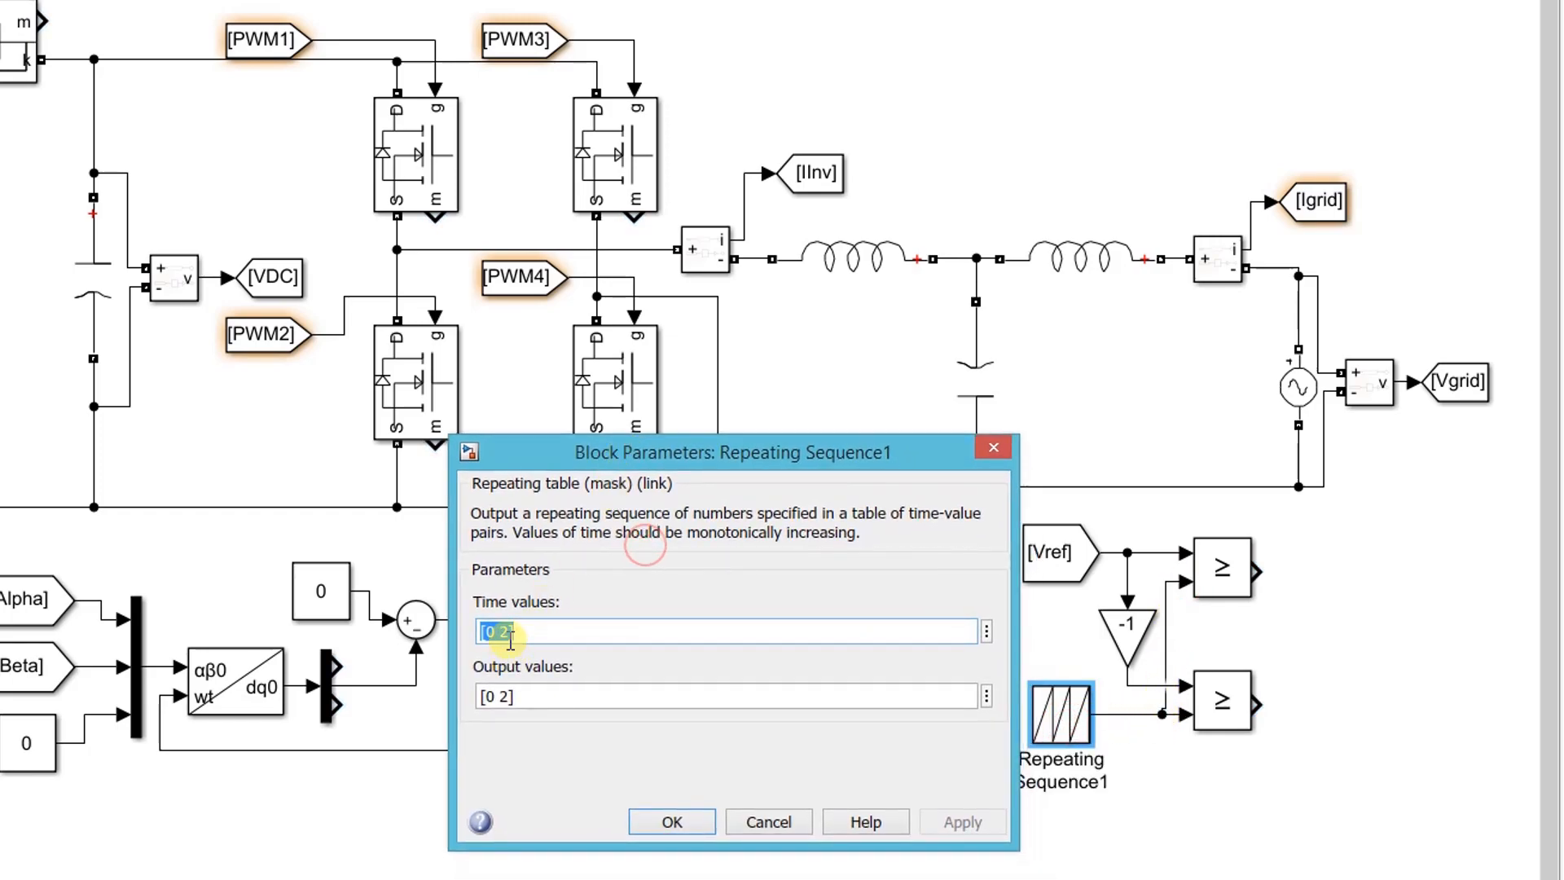
key(BackSpace)
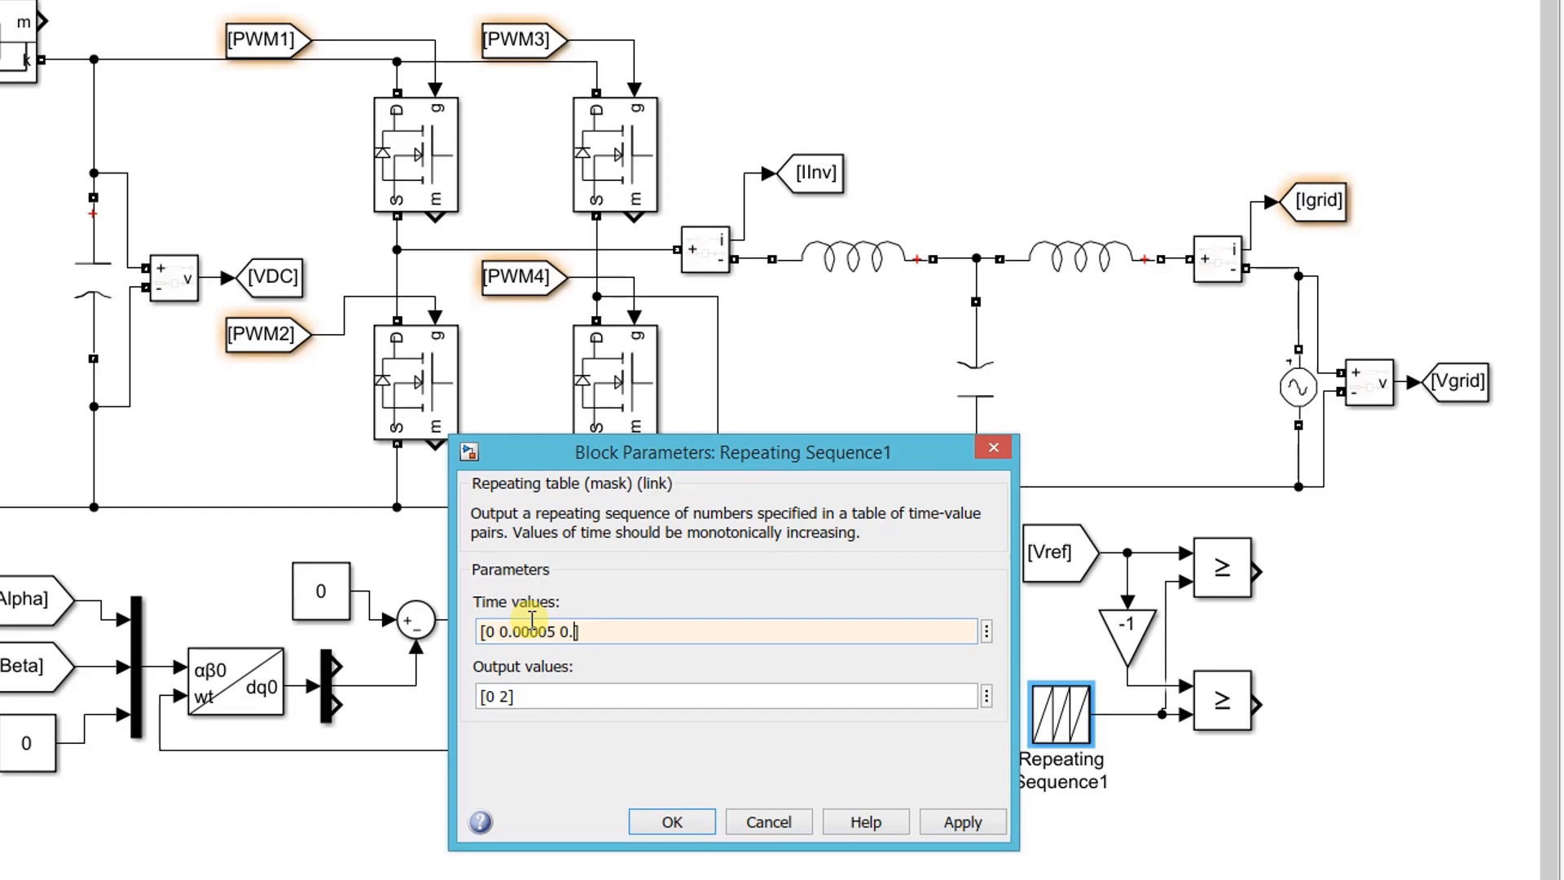
text(0.00005 0.0001)
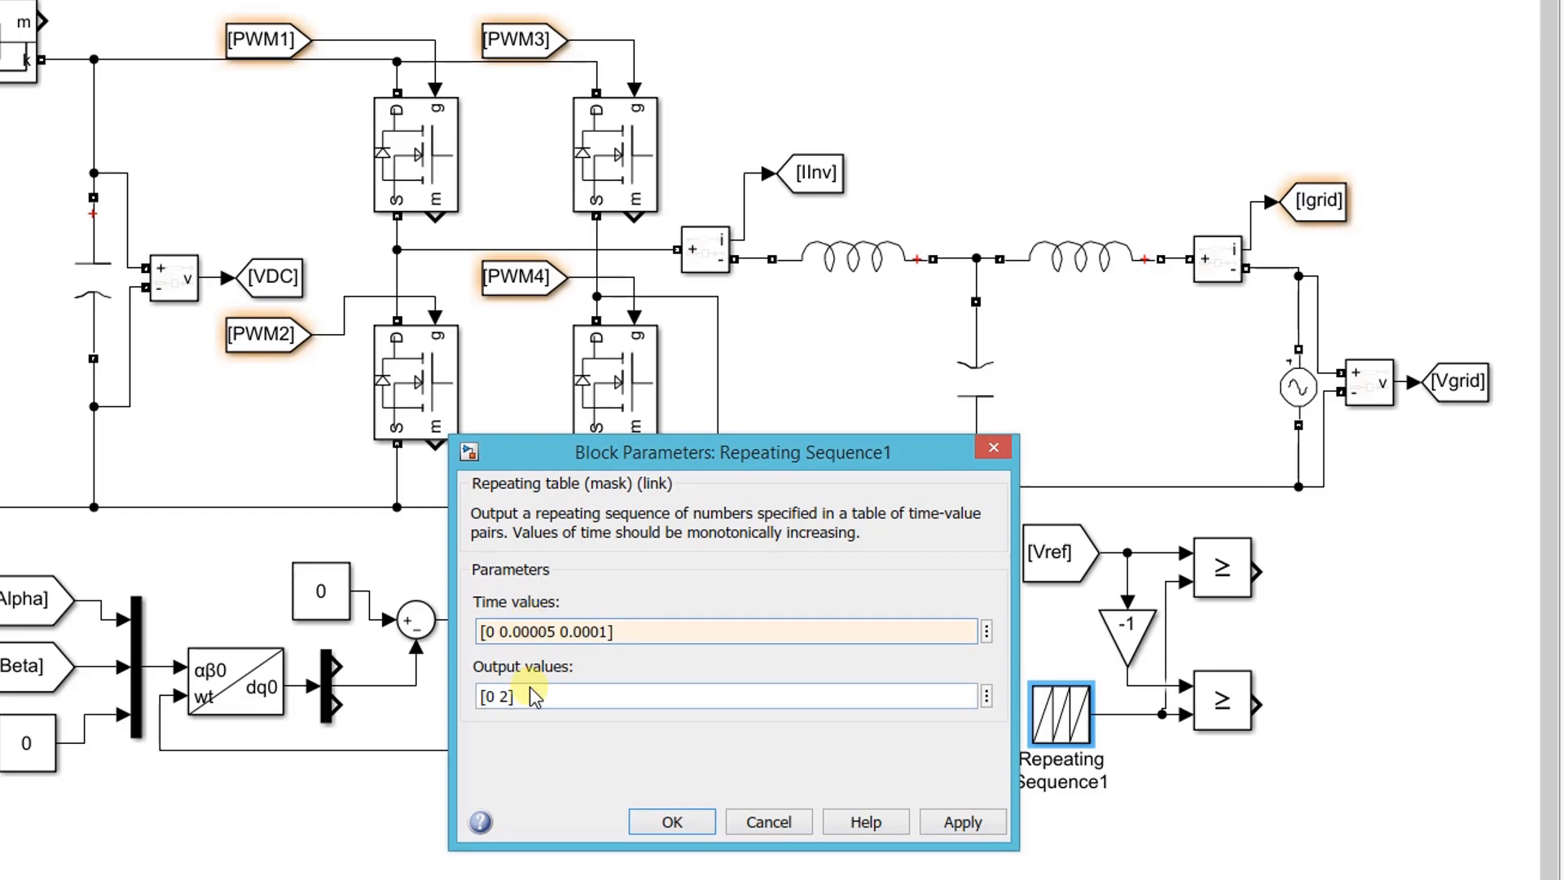
drag(481, 696, 511, 694)
key(BackSpace)
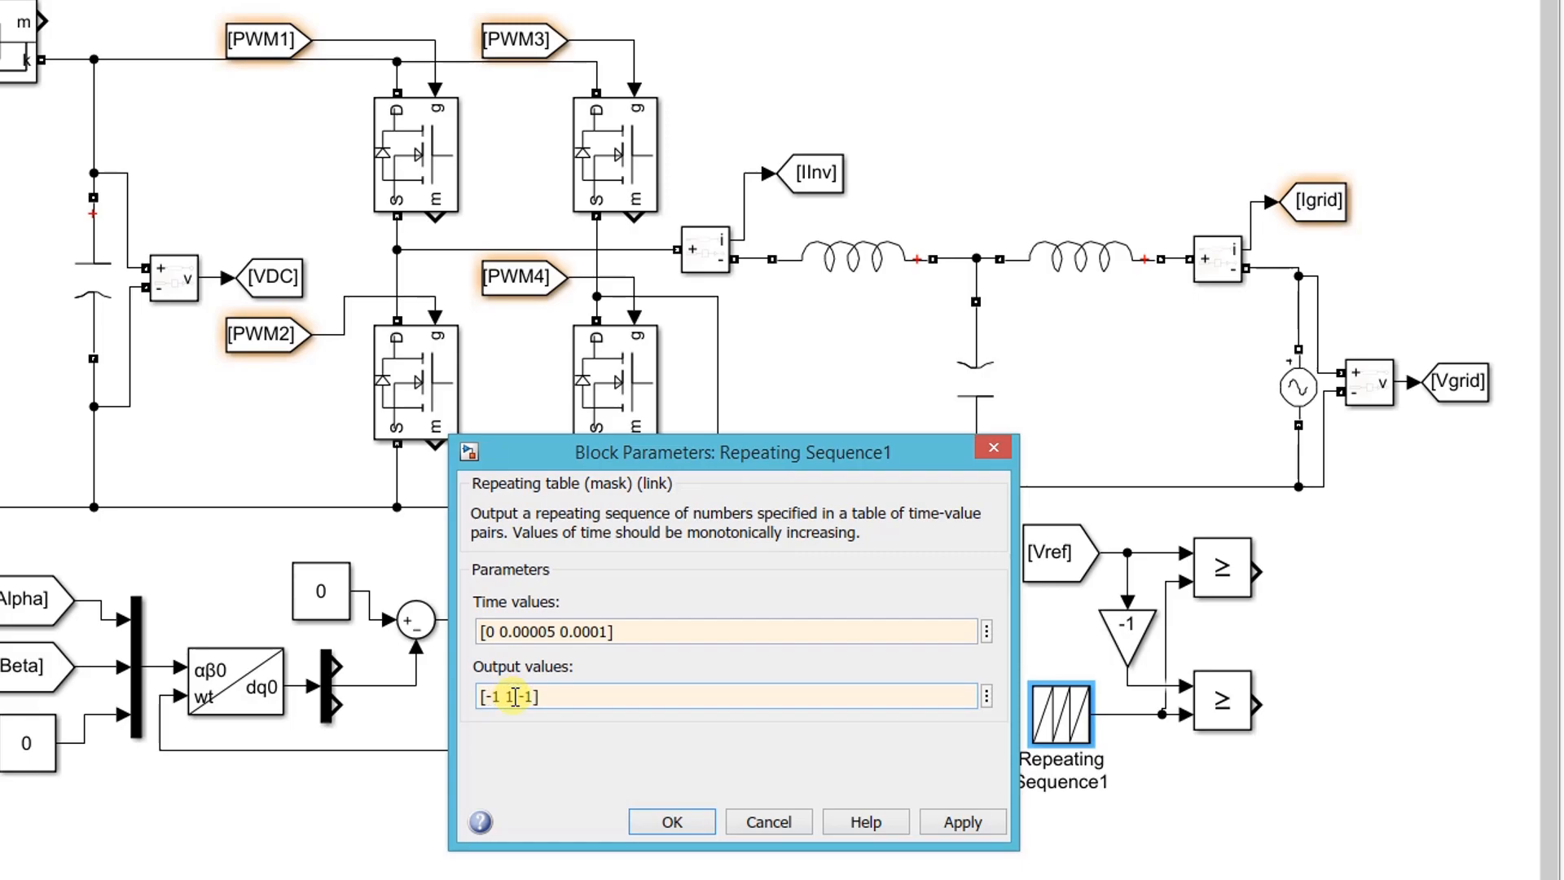
click(652, 817)
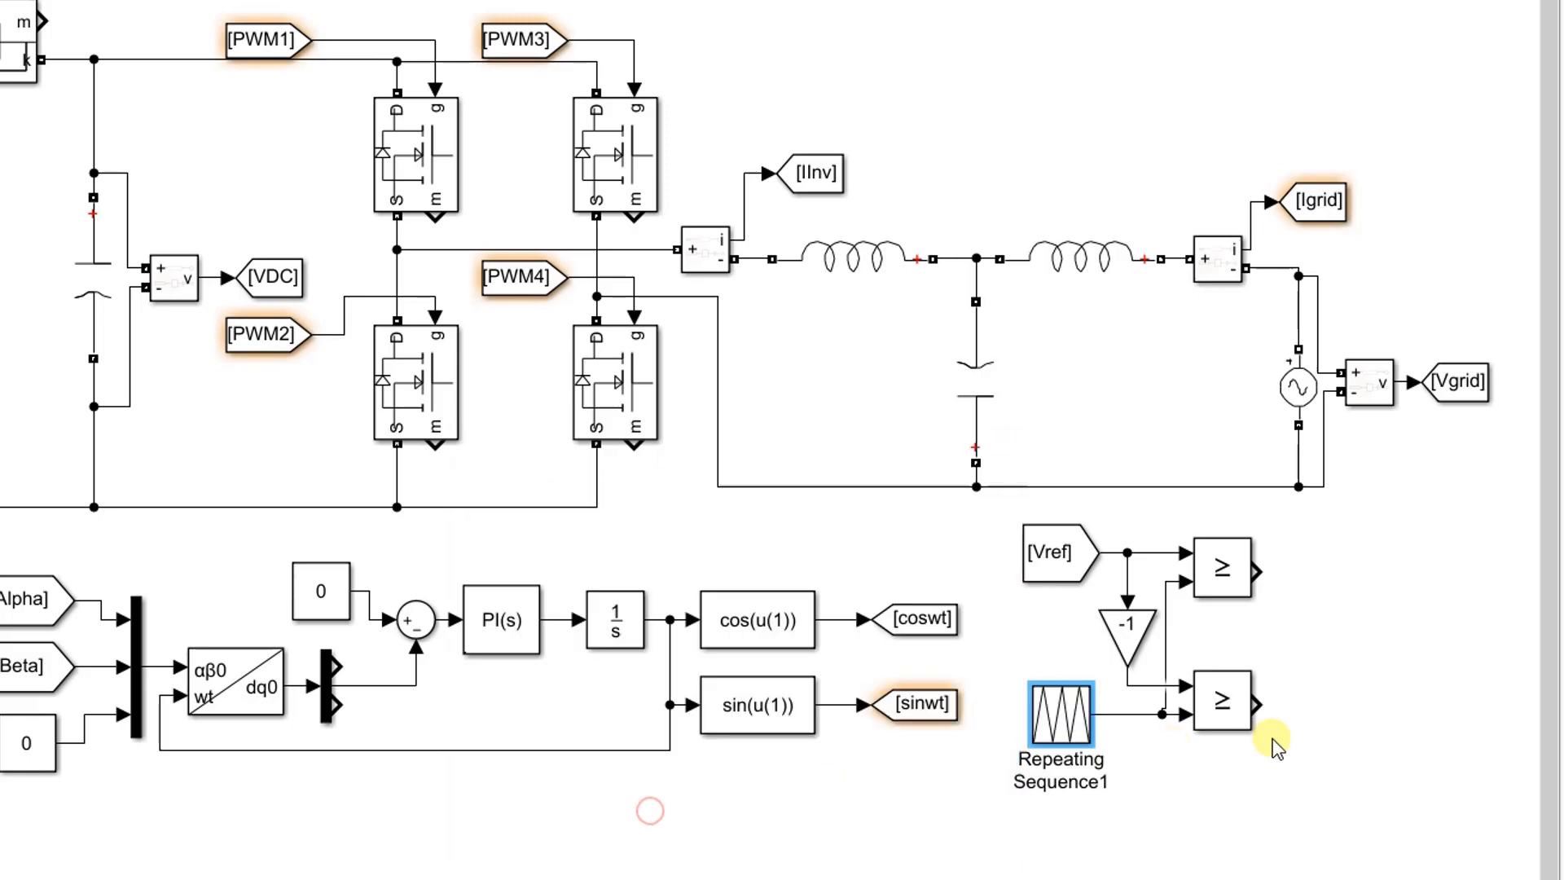
Add a Logical Operator block beside the two >= blocks
double_click(1284, 642)
text(lo)
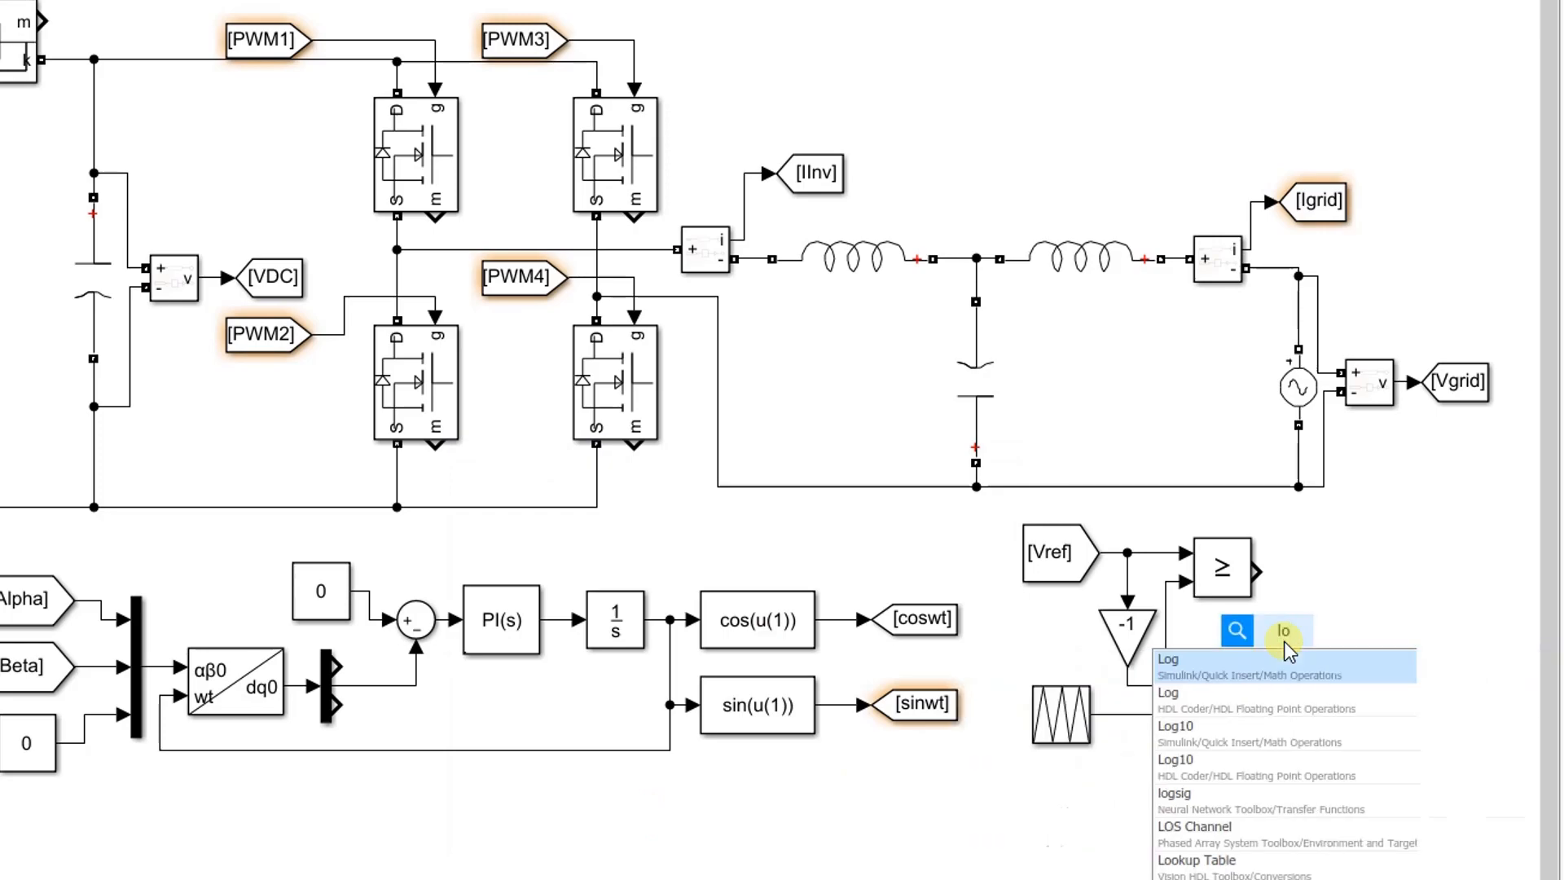
text(gica)
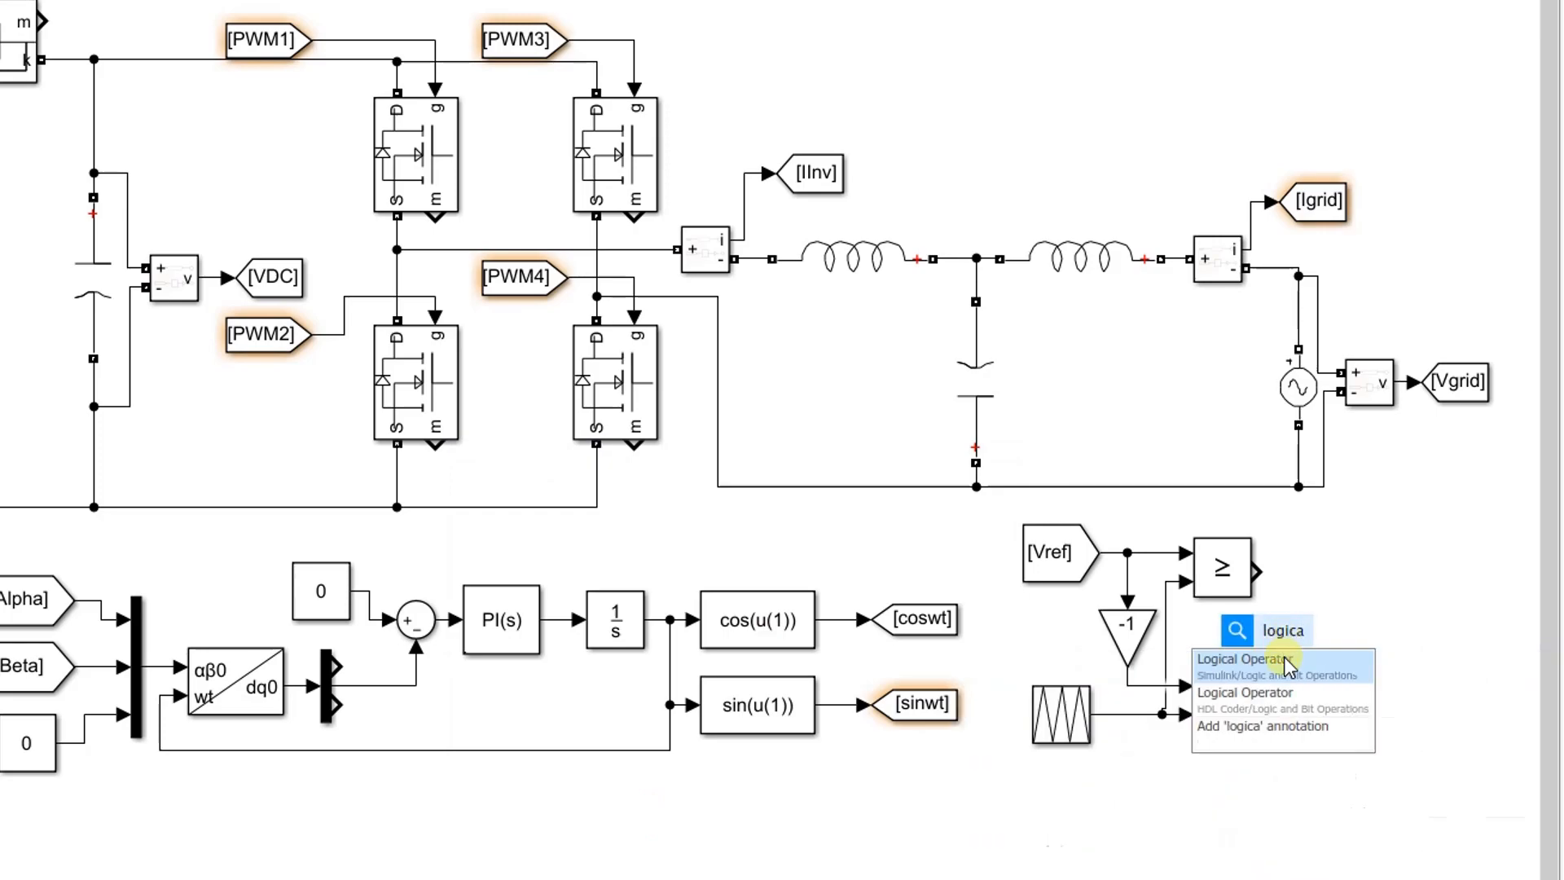
key(Return)
Set the Logical Operator to NOT, and use it and a copy of it to take the outputs of the two >= blocks
double_click(1284, 642)
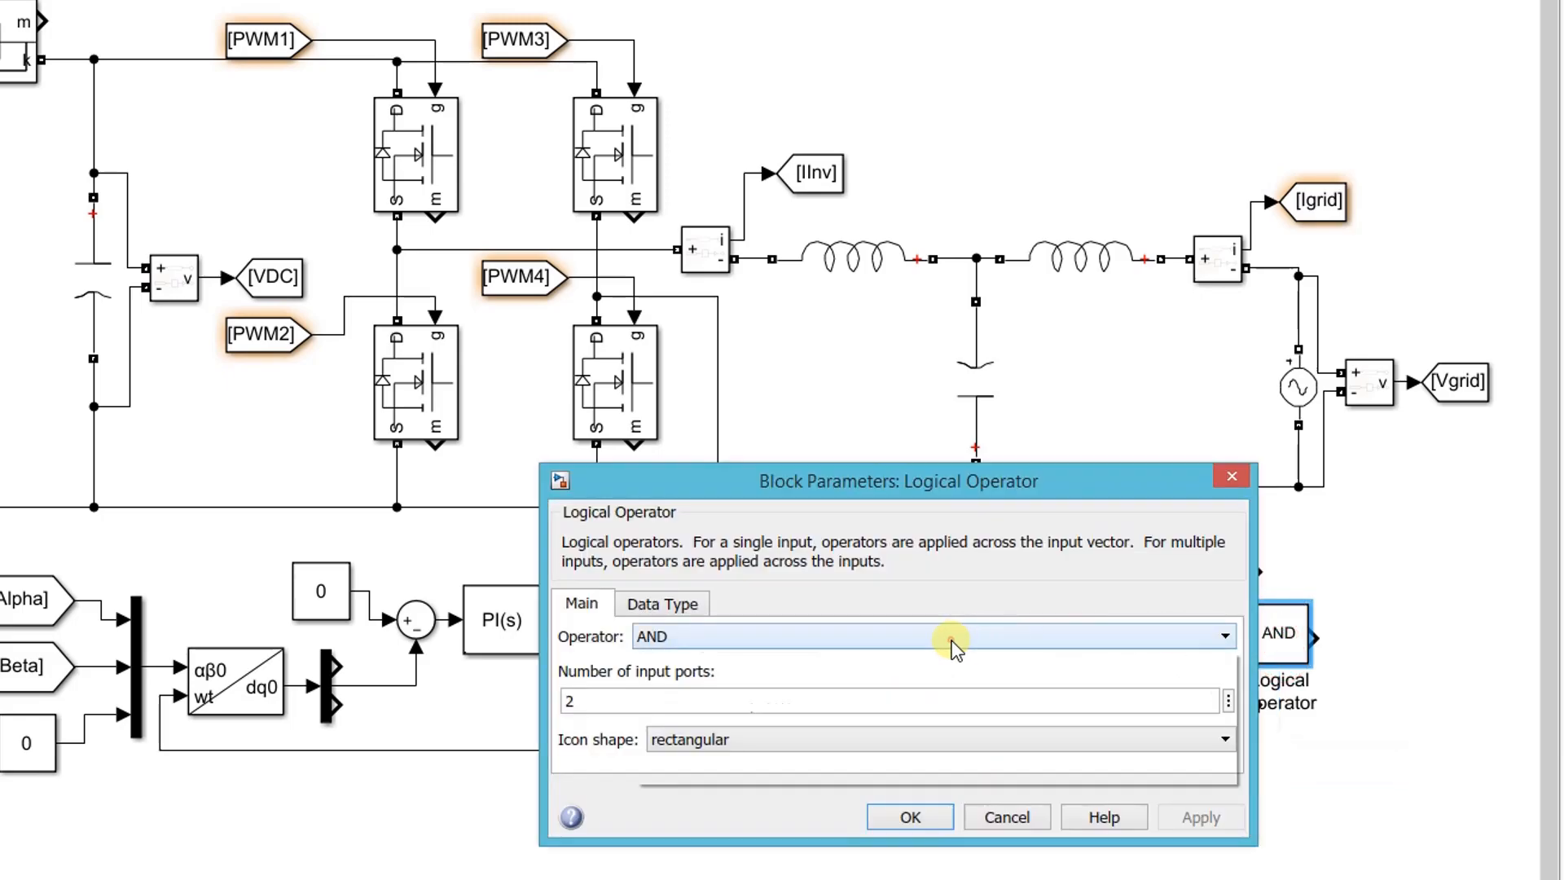
click(855, 636)
click(837, 775)
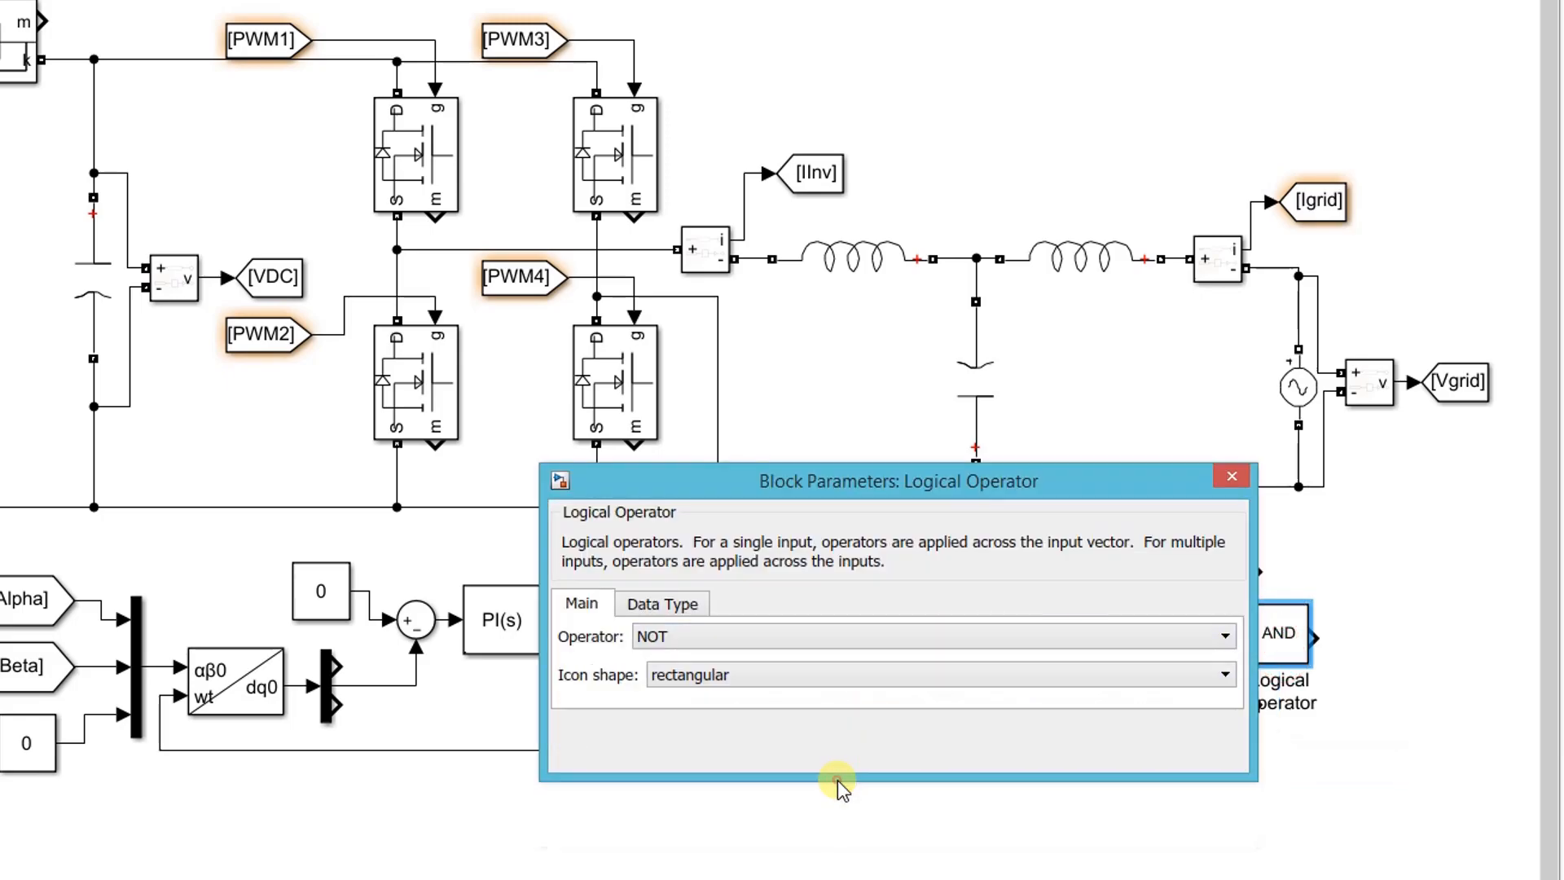
click(885, 756)
drag(1275, 645, 1257, 705)
drag(1285, 611, 1257, 571)
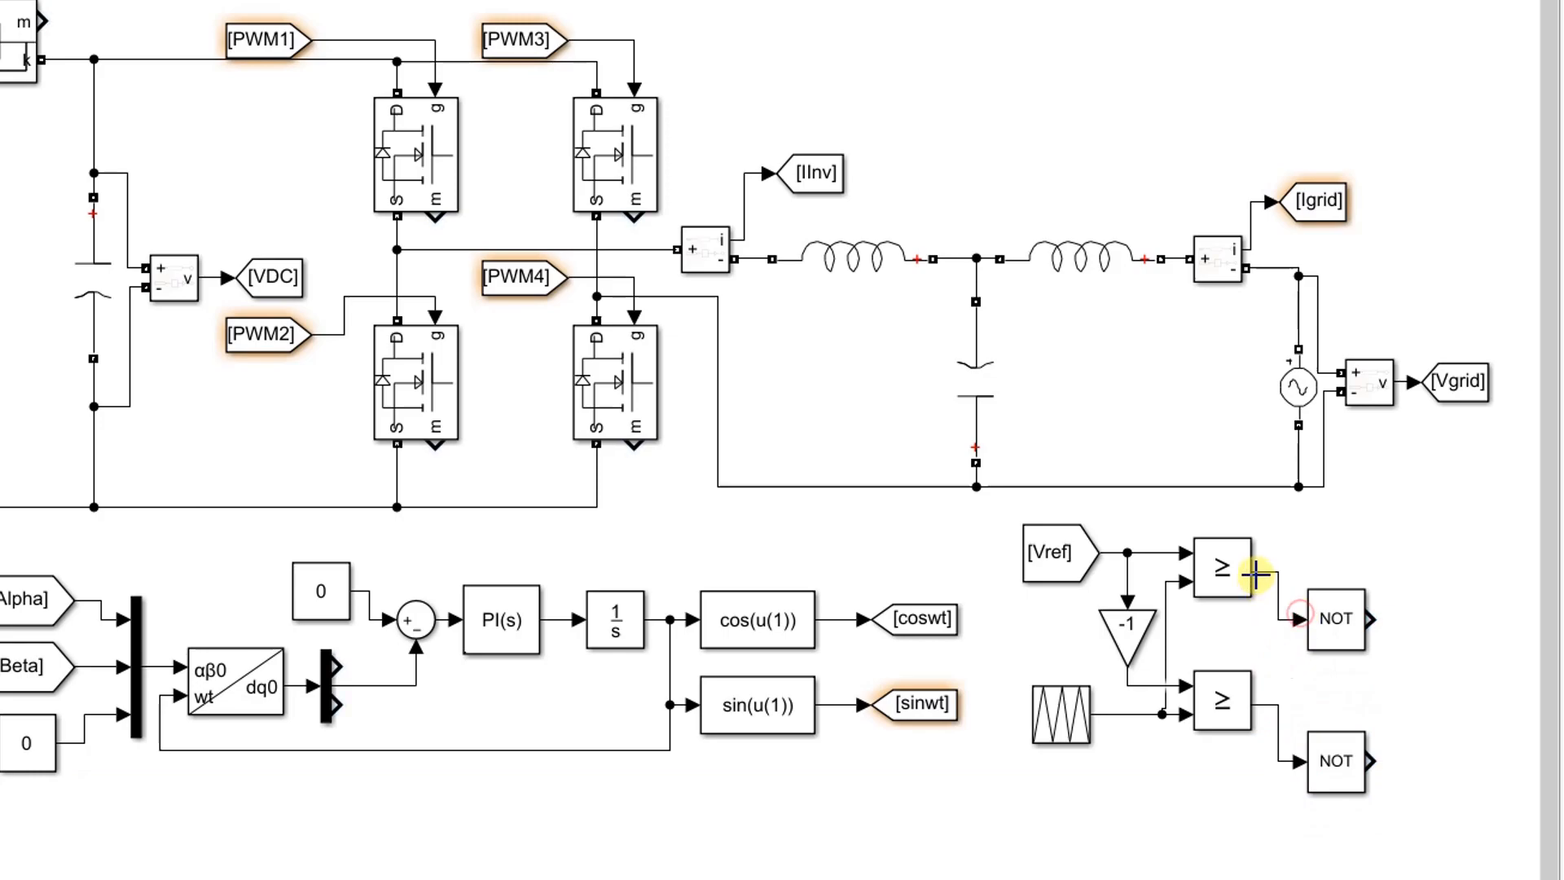
Create matching Goto blocks for PWM1 and PWM2, fed by the upper >= output and the upper NOT output respectively
click(287, 47)
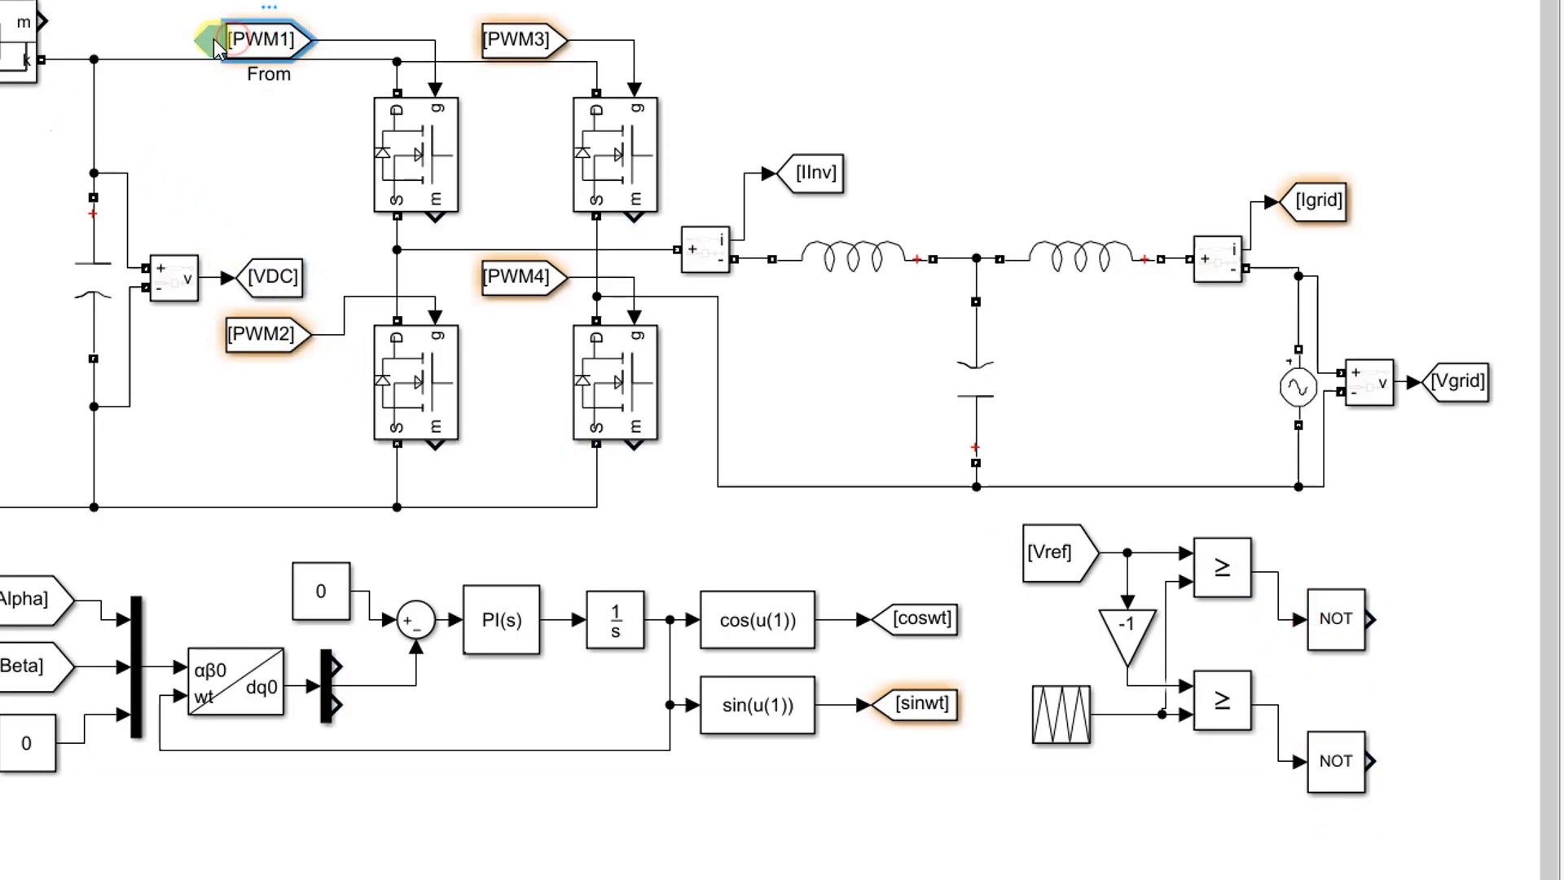
mouse_move(224, 37)
mouse_down()
mouse_move(1003, 420)
mouse_move(1442, 570)
mouse_move(1268, 575)
mouse_up()
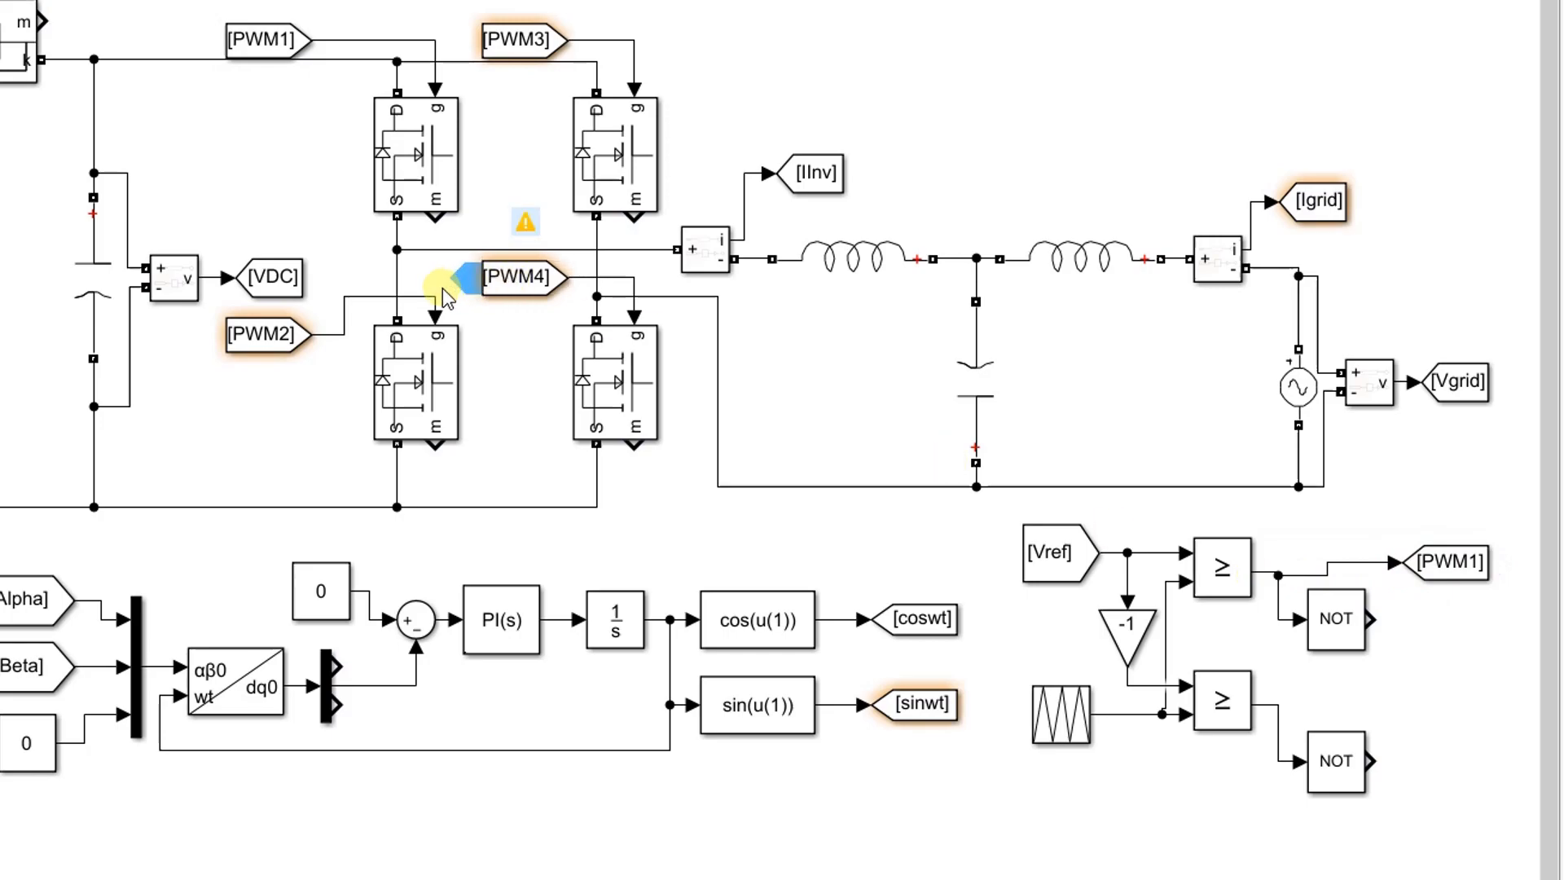
click(230, 346)
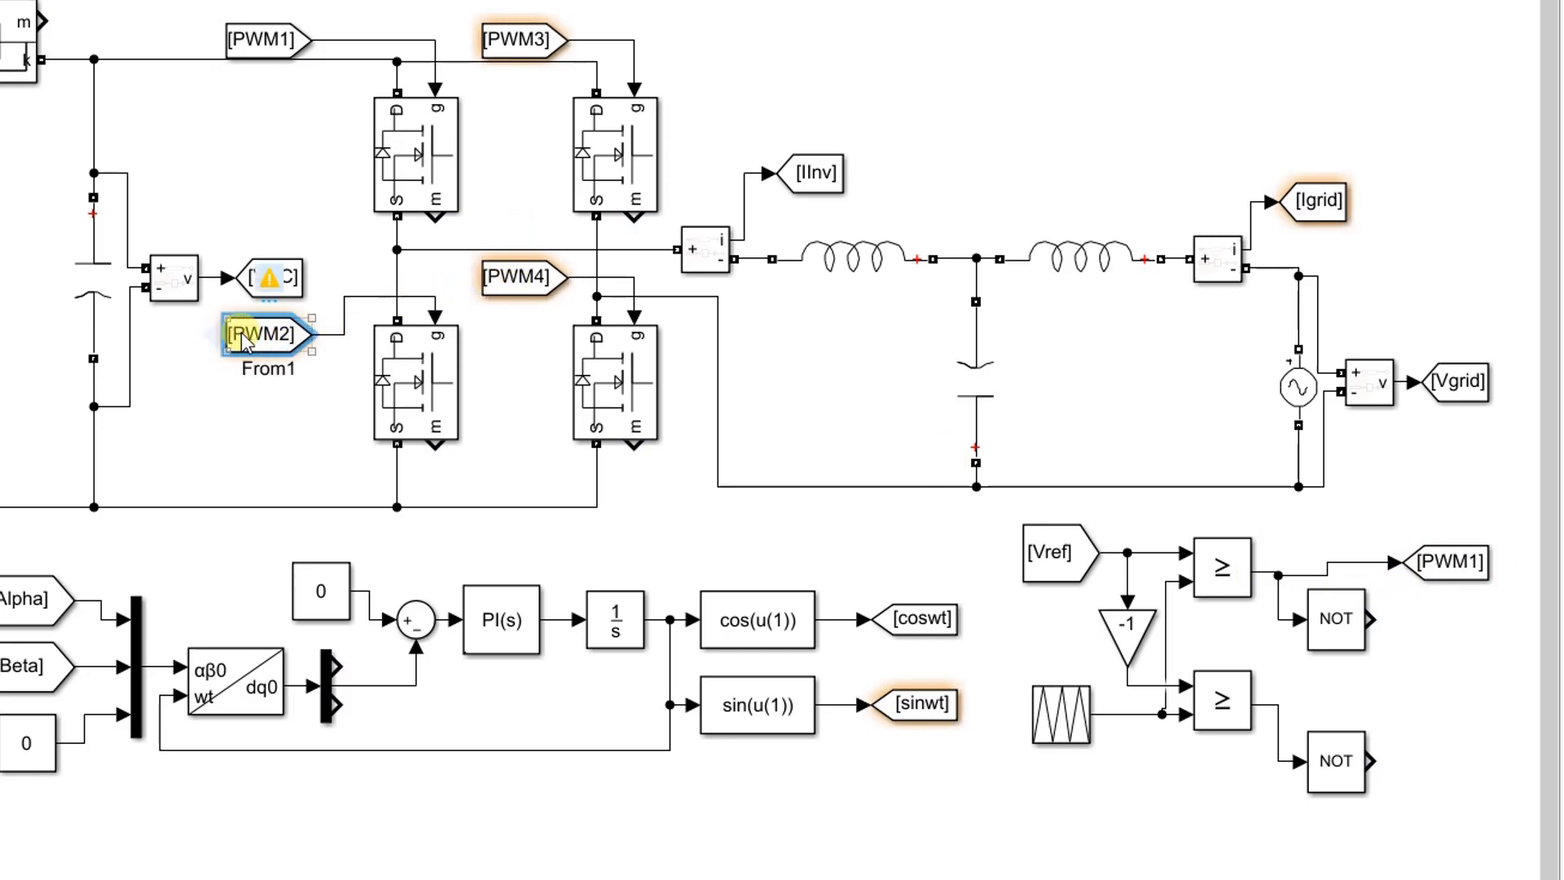
drag(222, 340, 1404, 620)
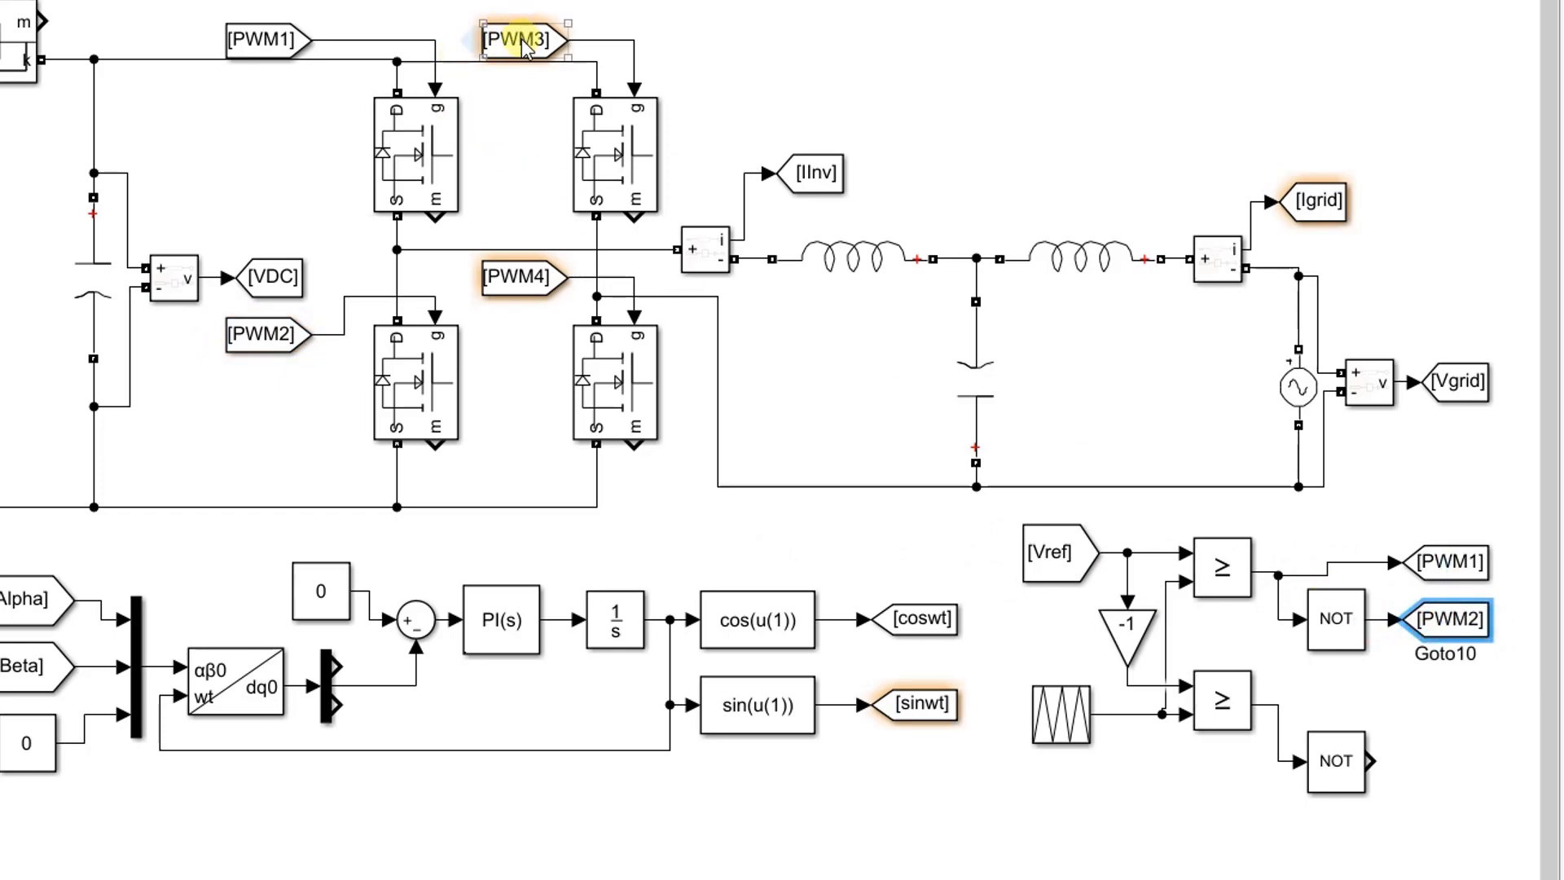
Create matching Goto blocks for PWM3 and PWM4, fed by the lower >= output and the lower NOT output respectively
click(478, 47)
drag(478, 45, 1278, 704)
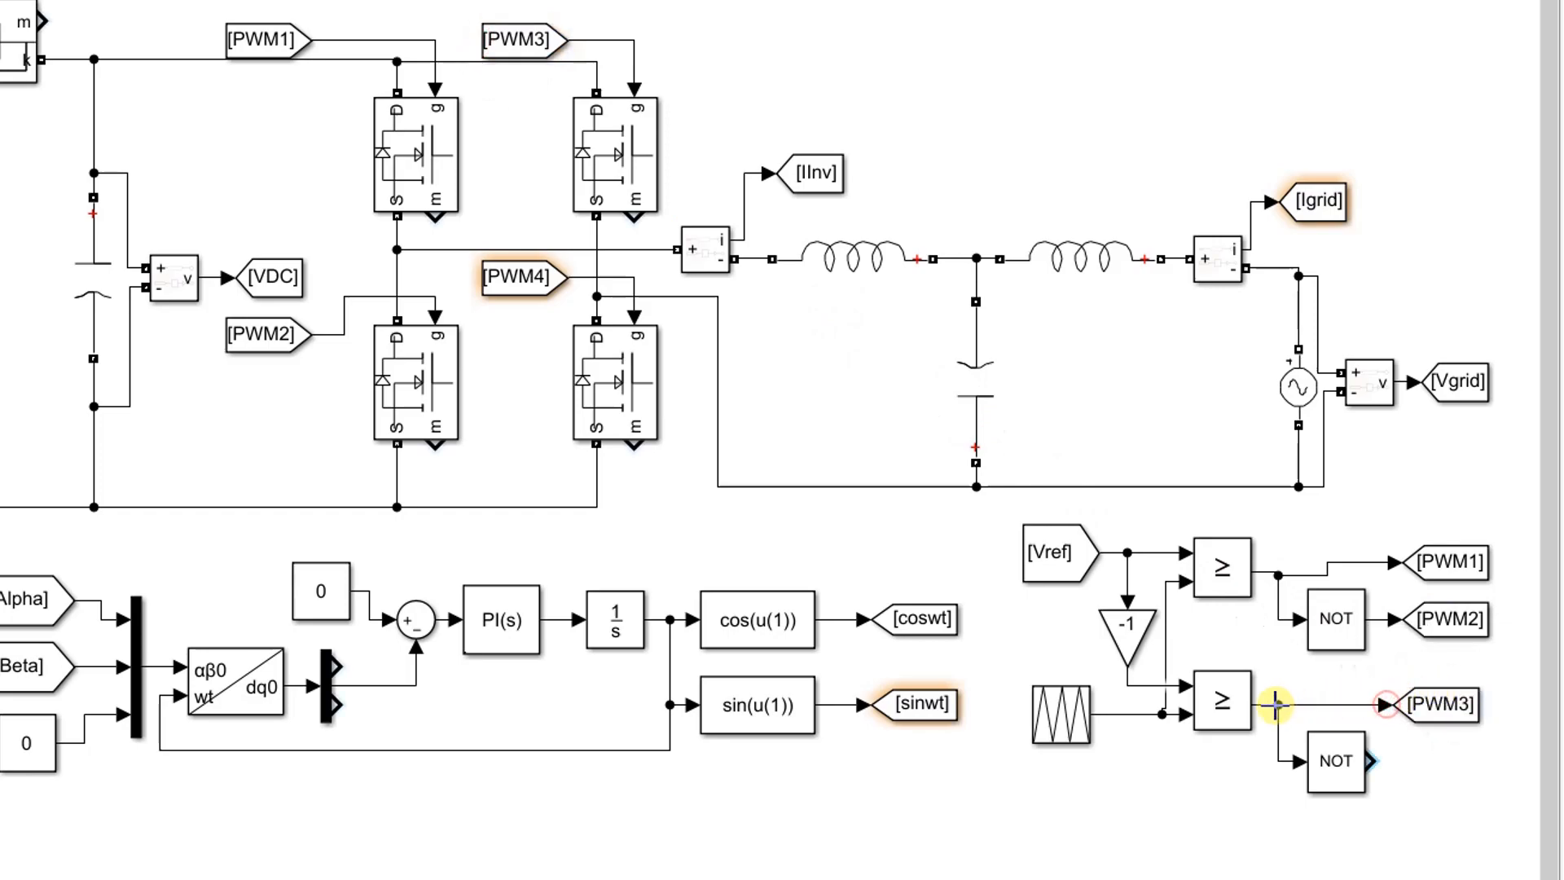
click(537, 291)
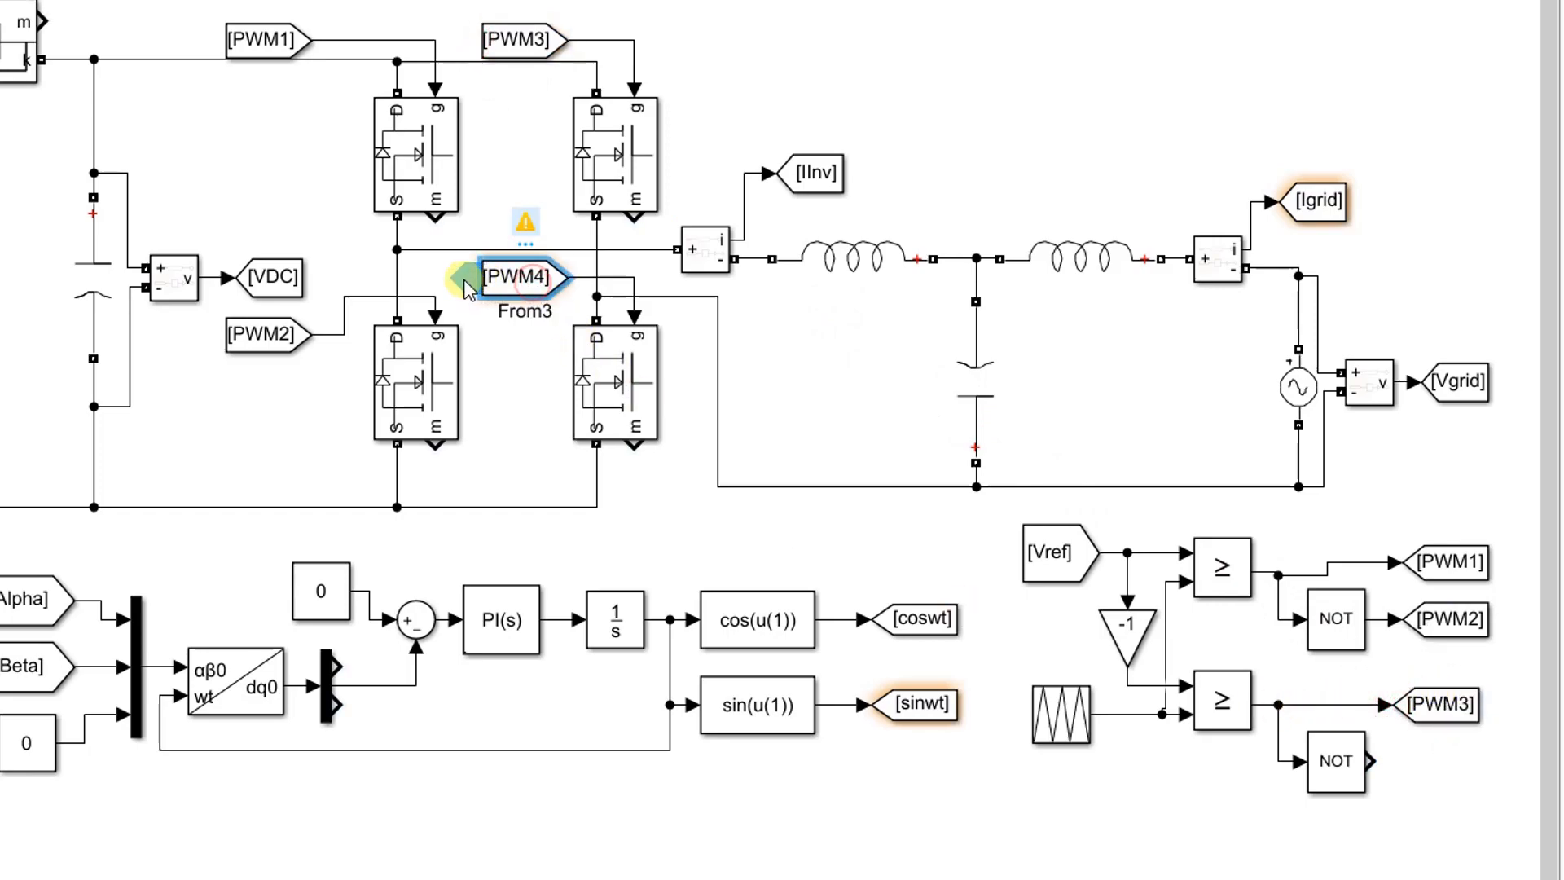
drag(461, 279, 1451, 763)
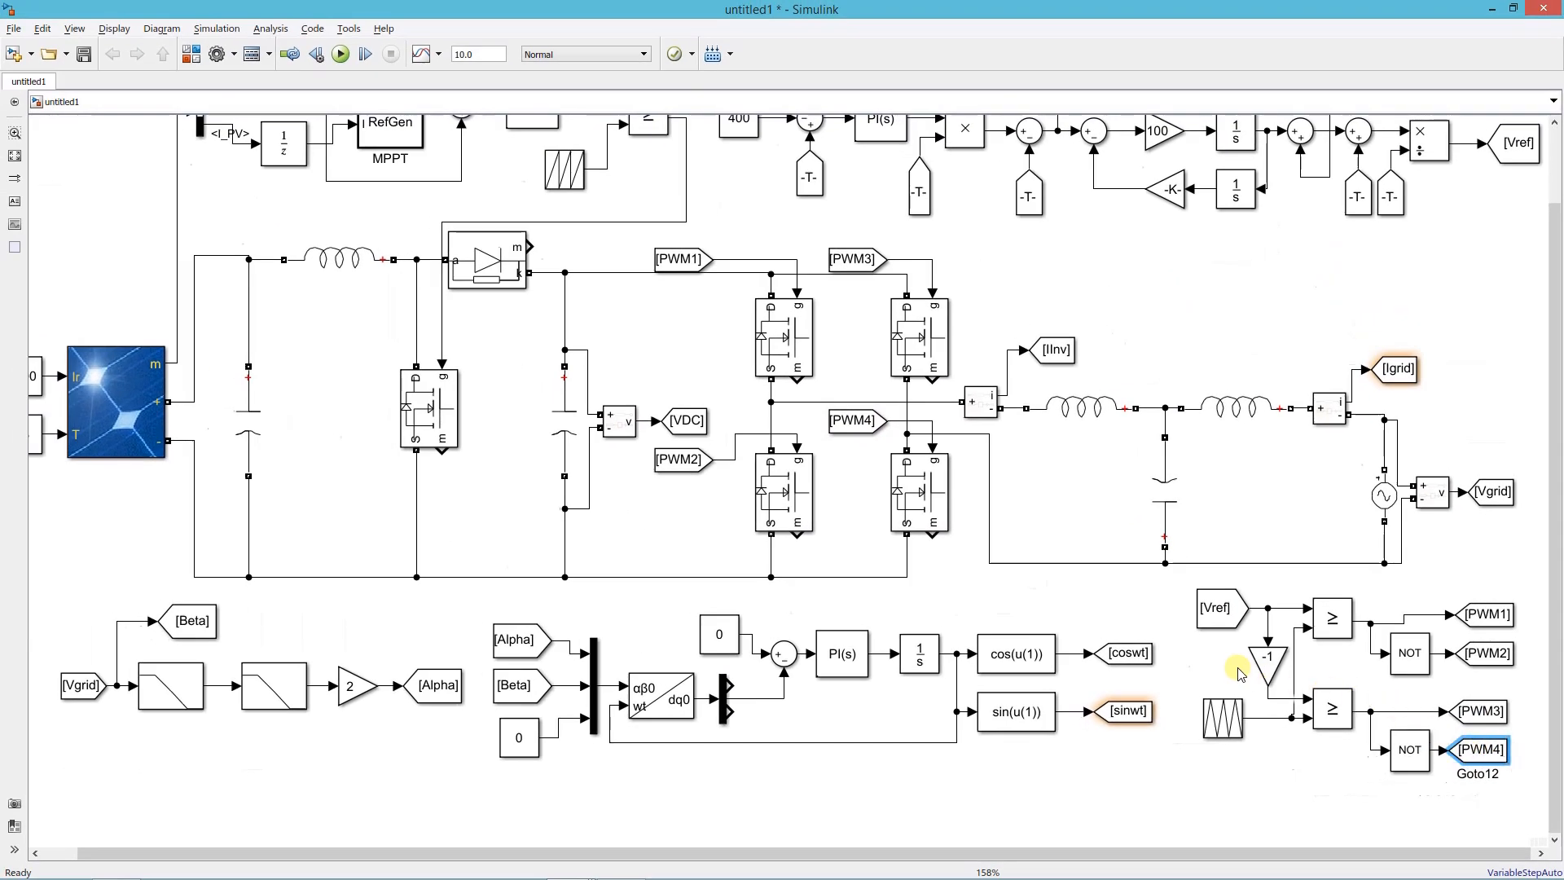
Add a Scope block beside the bus selector of the PV measurements and place two copies below it
click(11, 157)
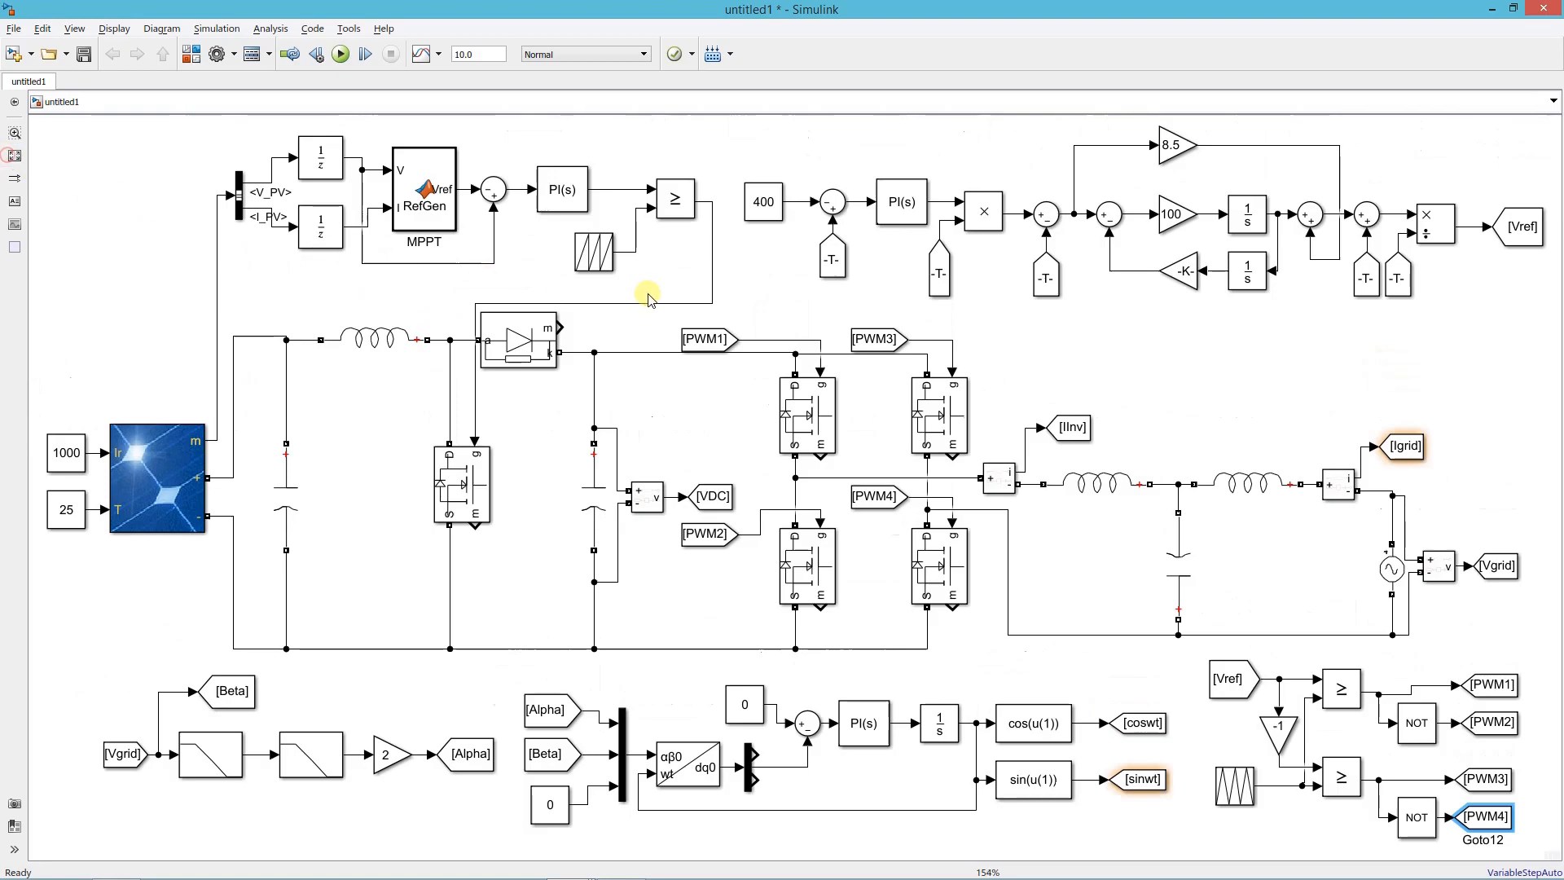
double_click(126, 178)
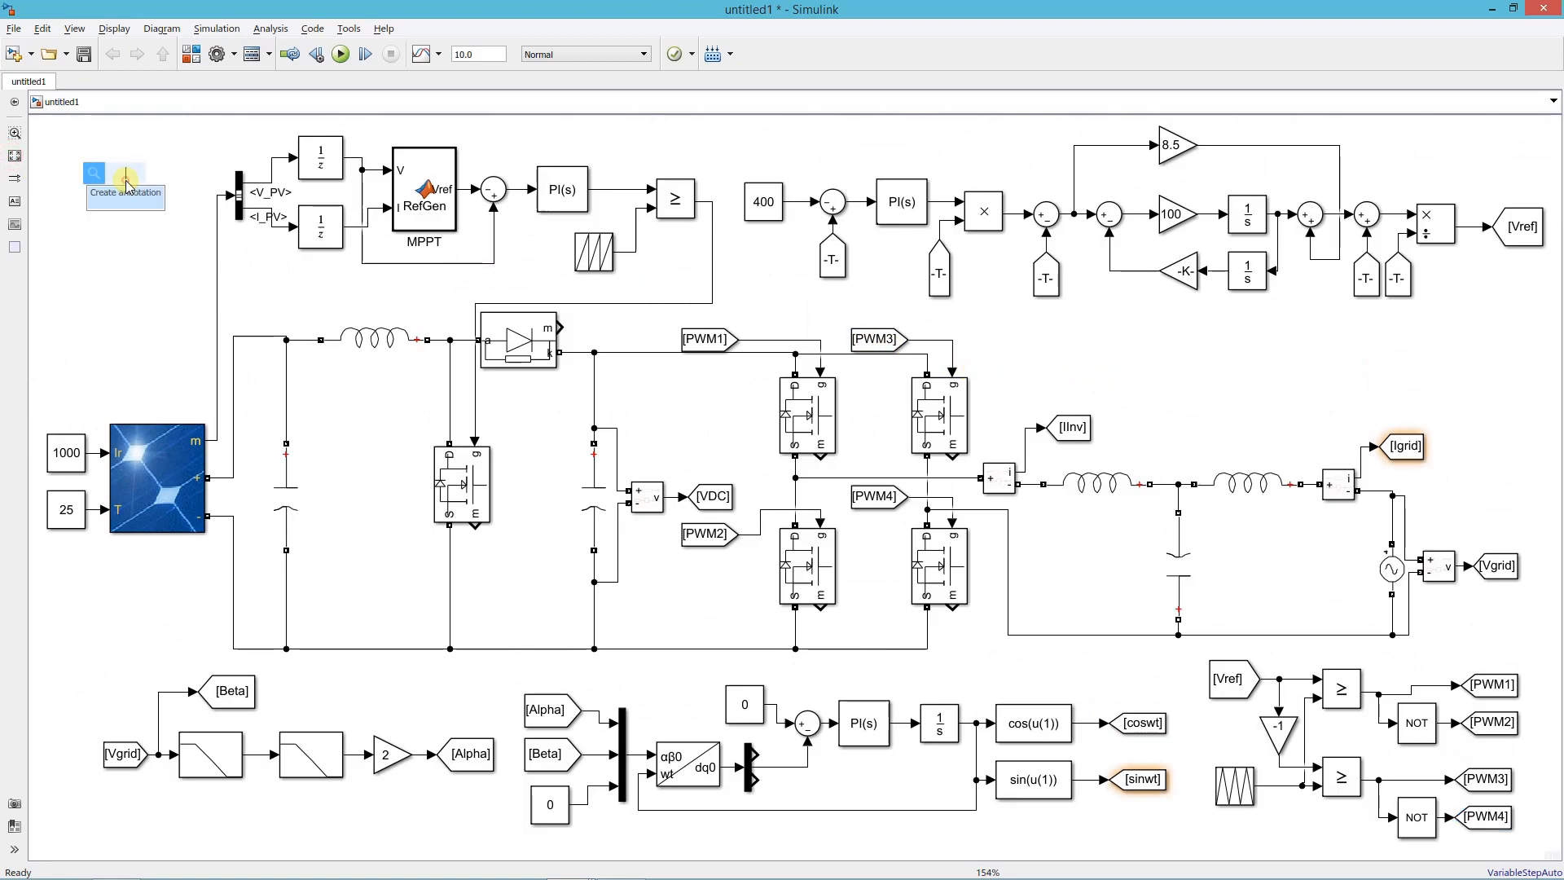
text(scop)
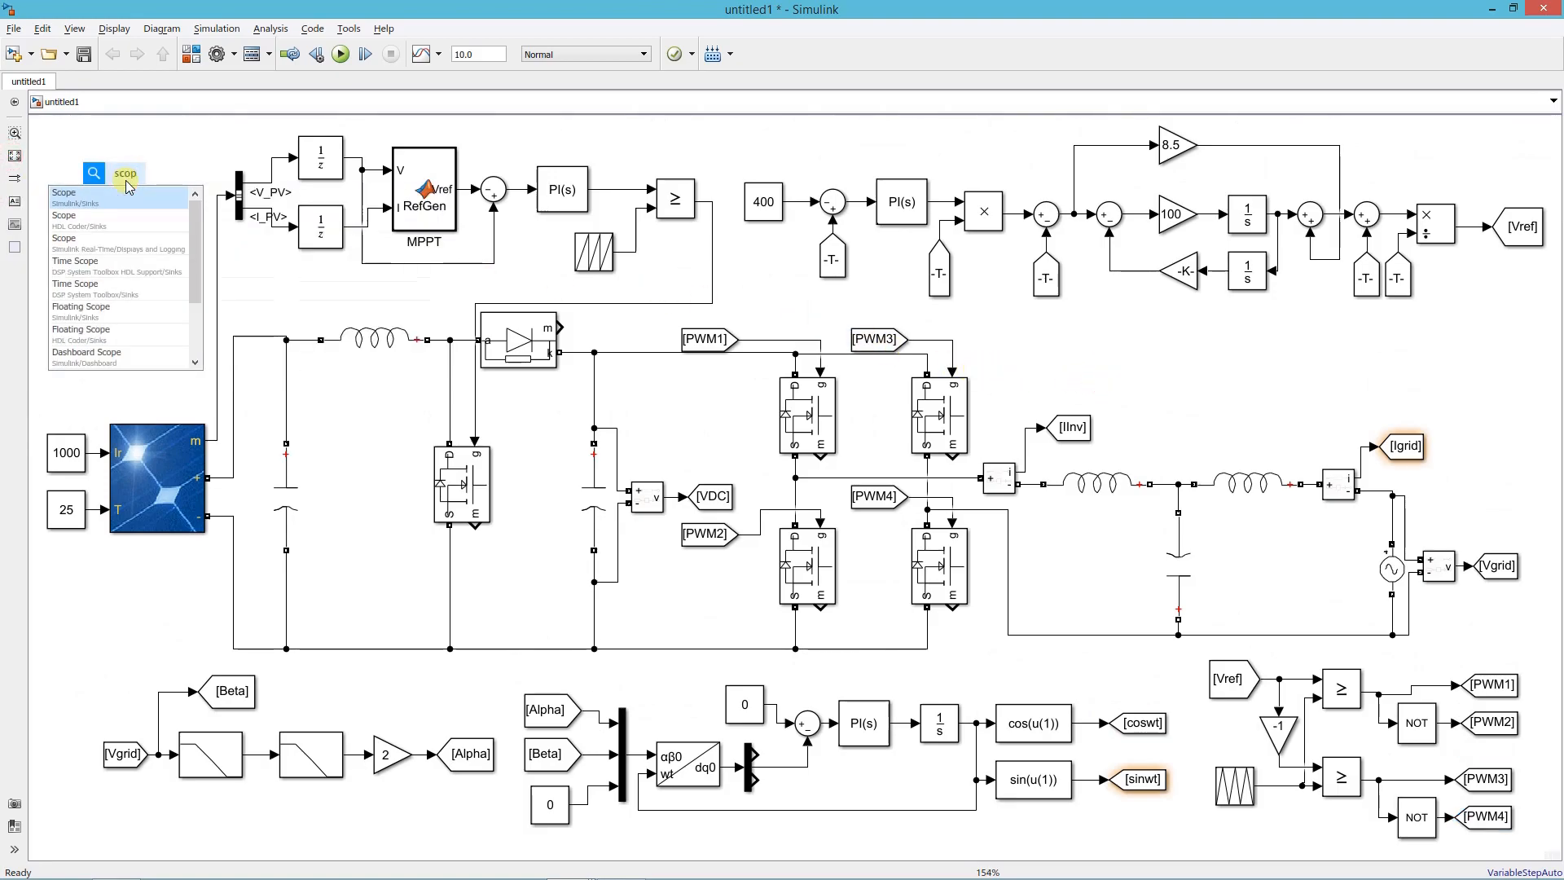
click(128, 194)
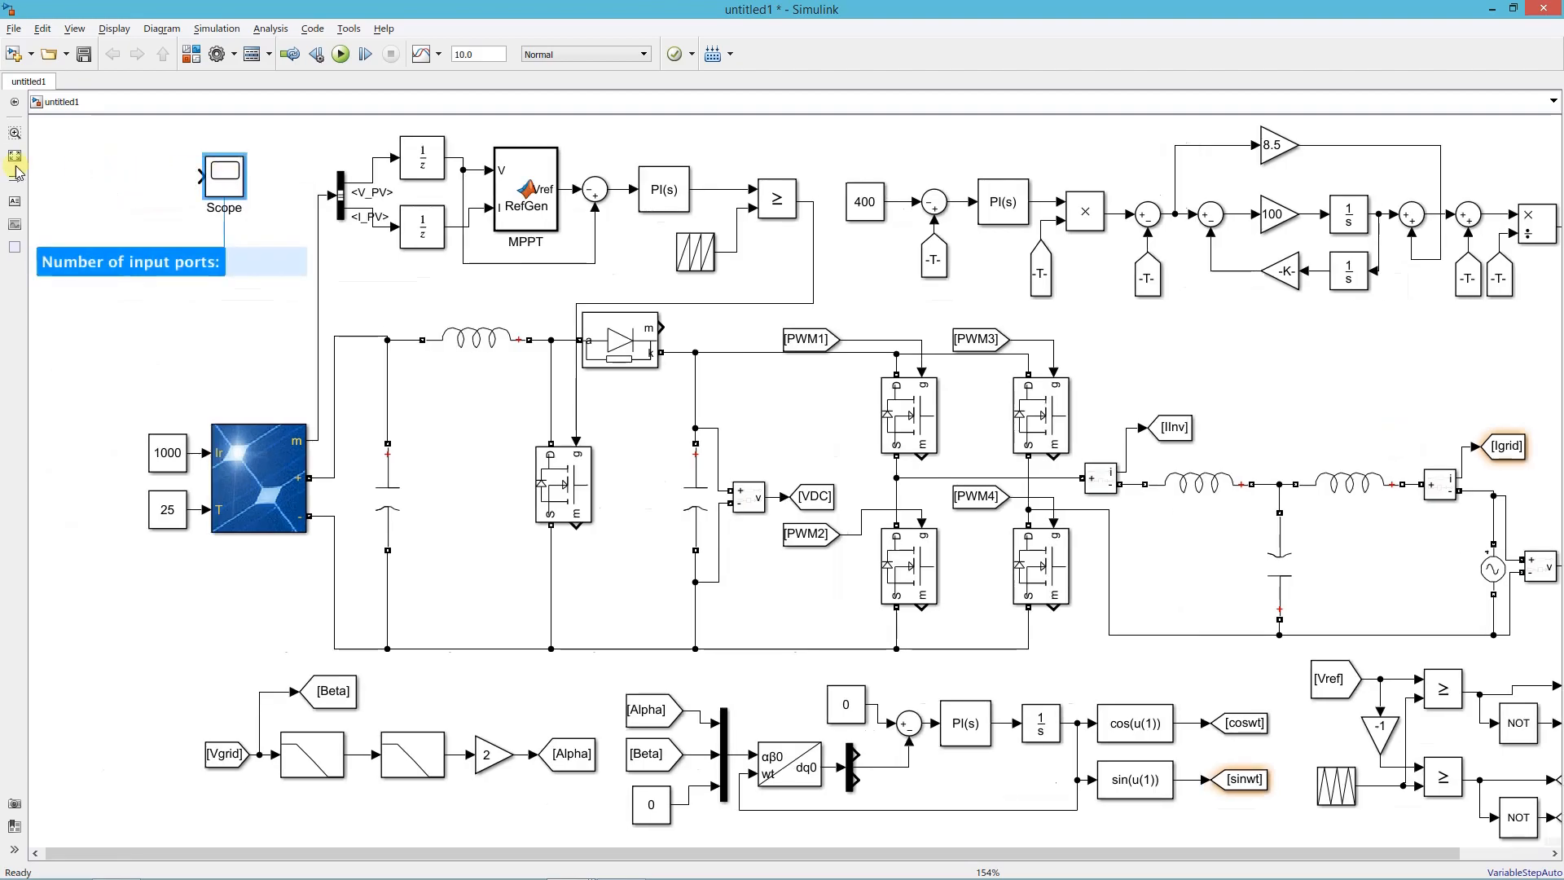
click(15, 160)
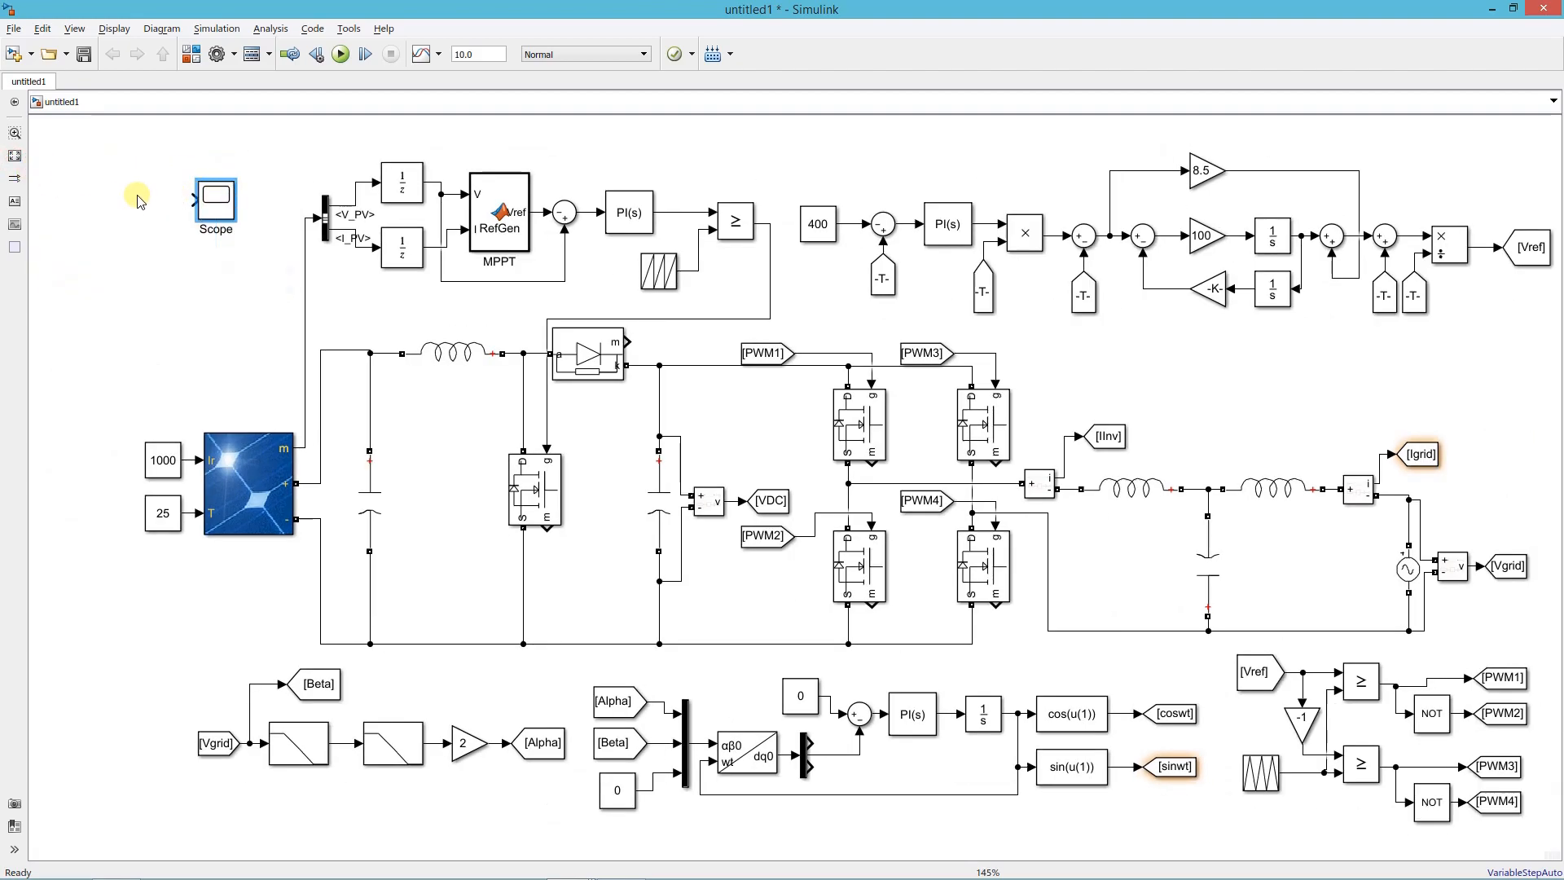
drag(209, 201, 247, 203)
drag(261, 202, 290, 202)
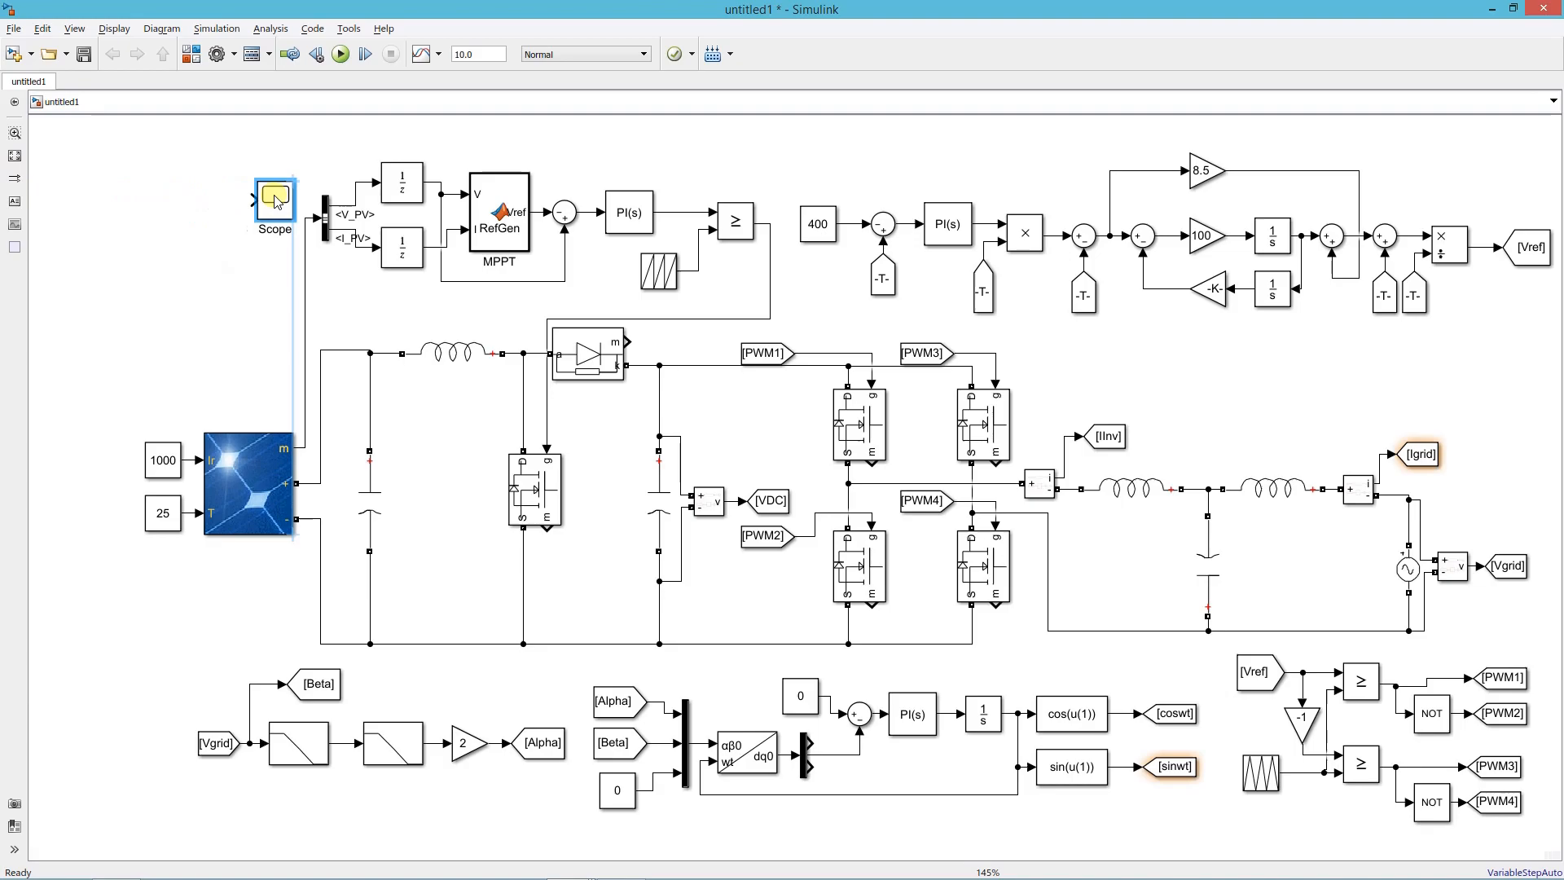
click(15, 155)
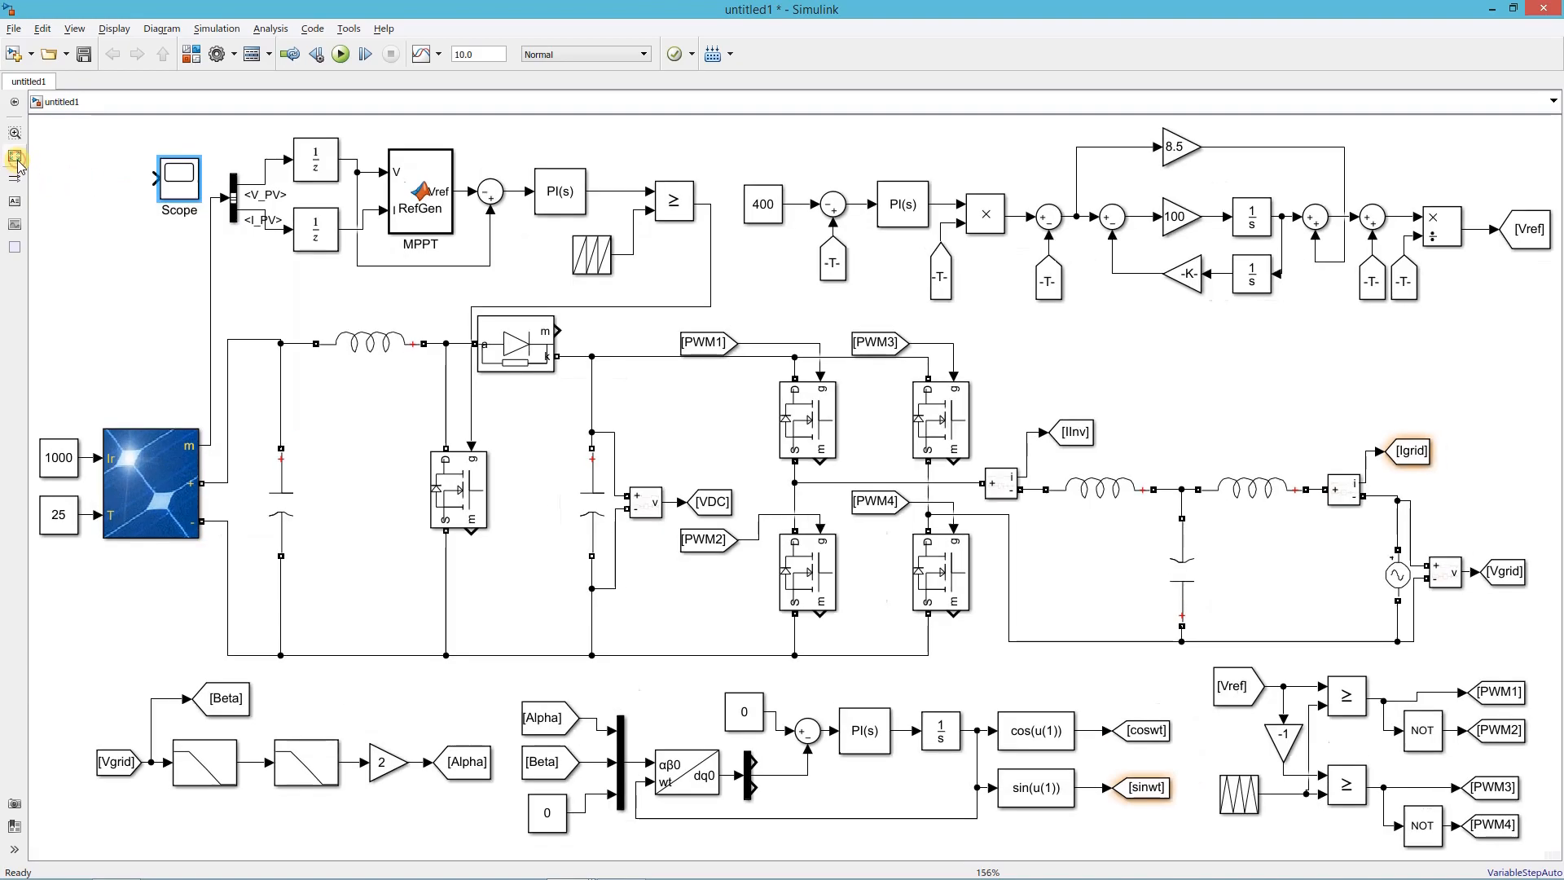
drag(174, 185, 179, 298)
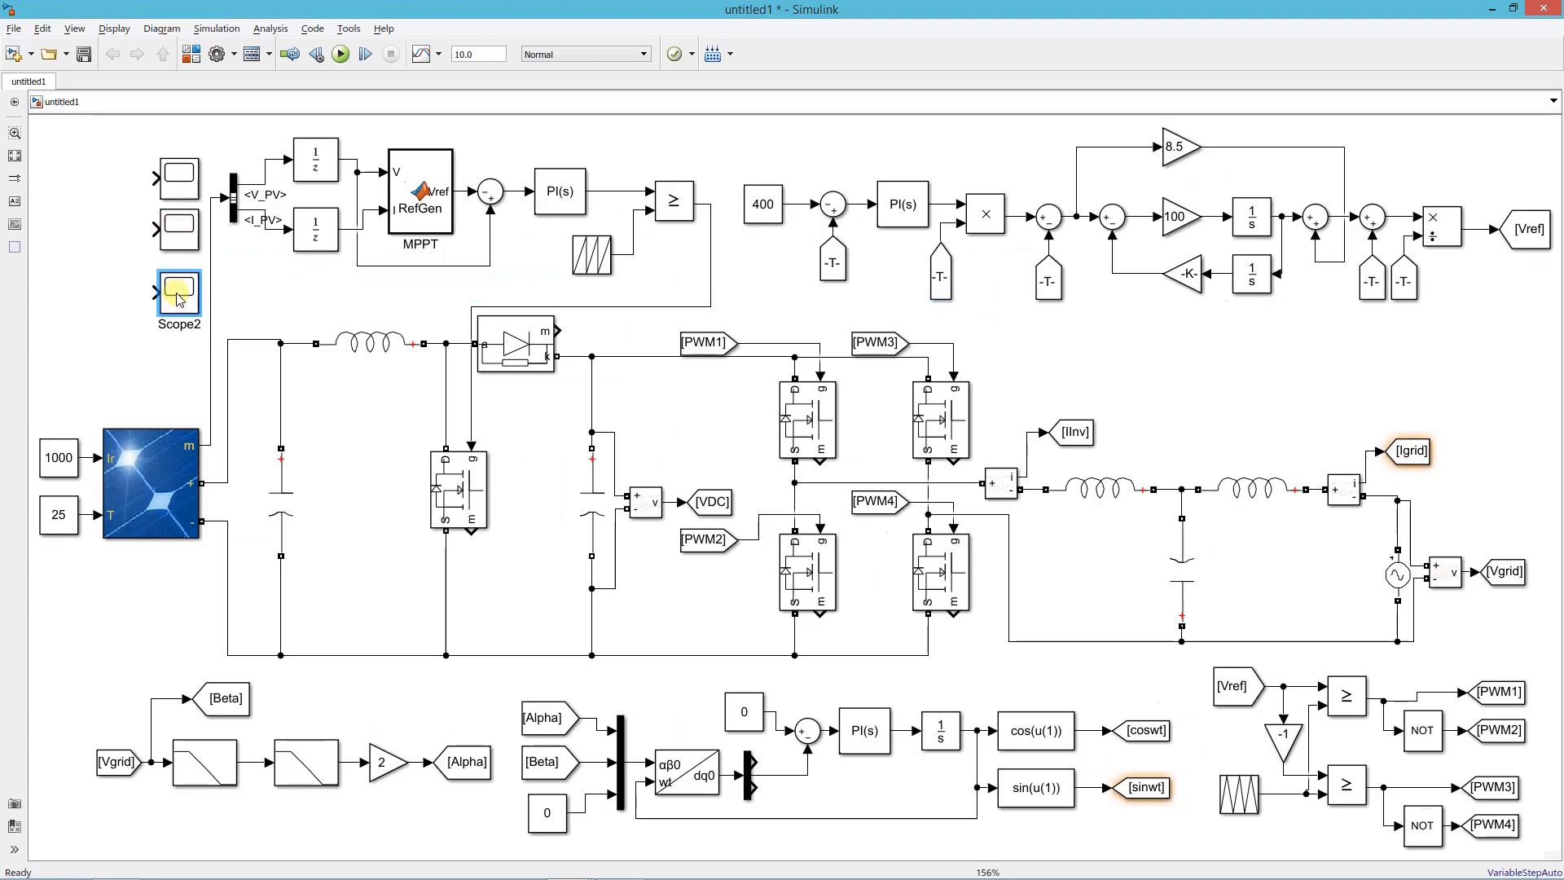
Create From blocks for VDC and Igrid and connect them to the first and second Scope respectively
click(720, 504)
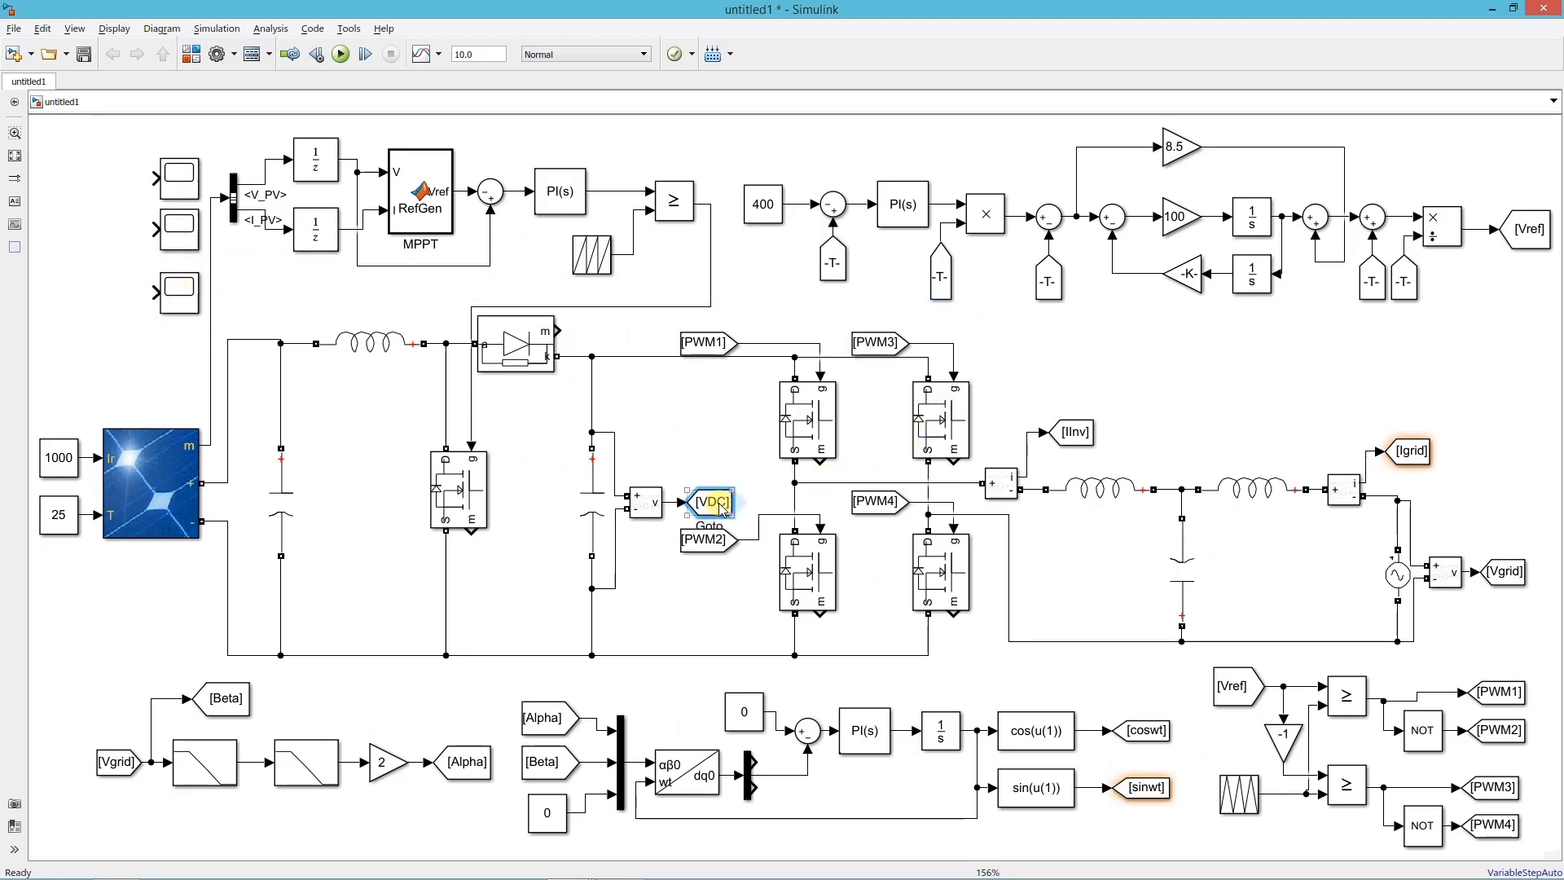
drag(739, 505, 131, 181)
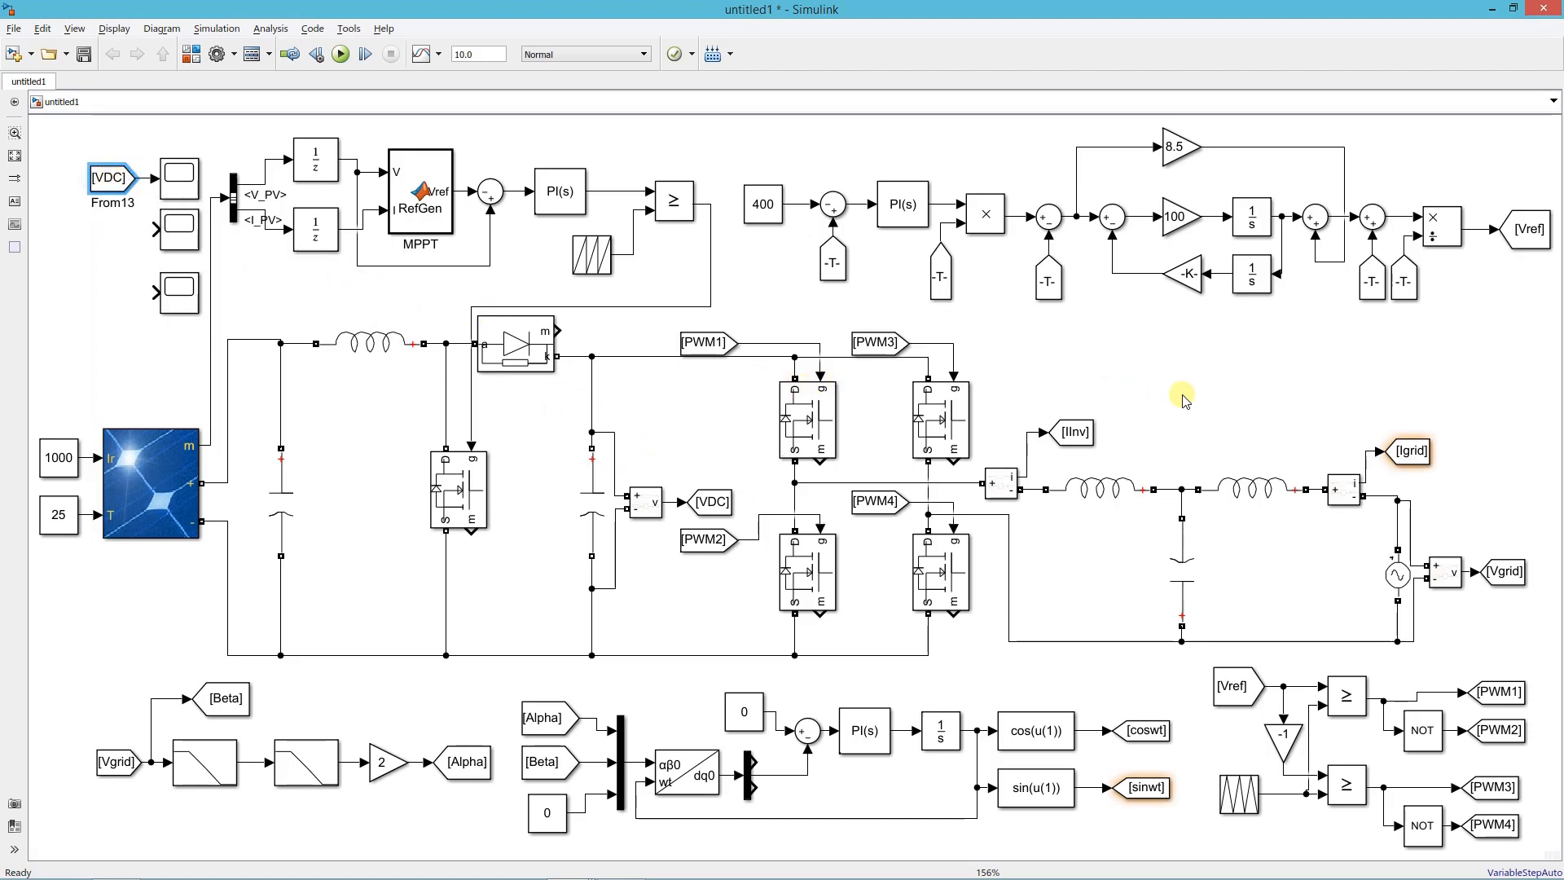
click(1426, 458)
drag(1426, 458, 114, 224)
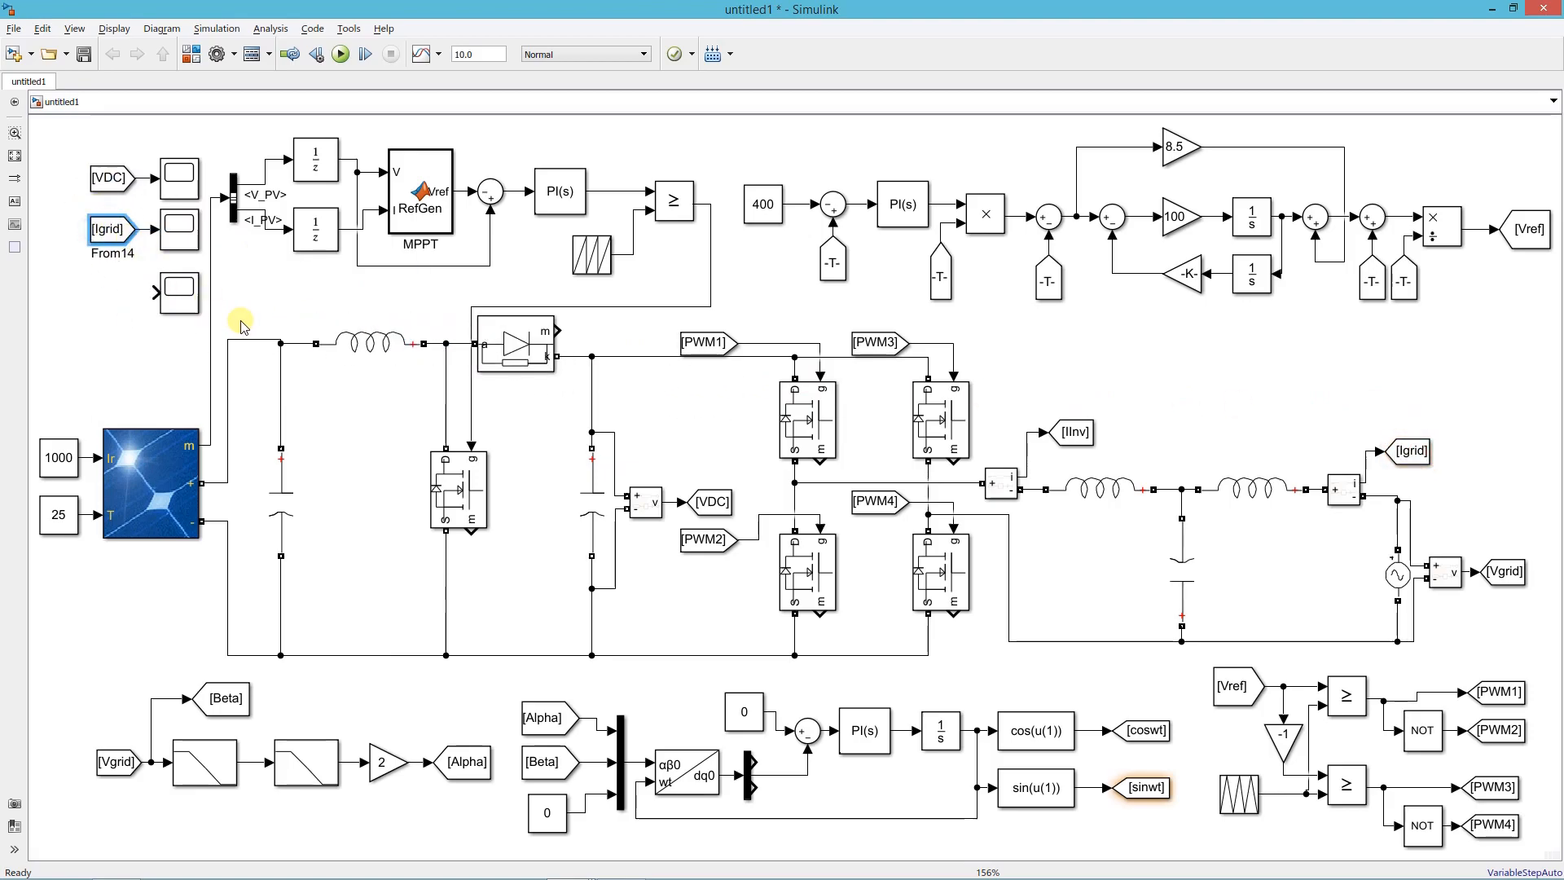
Configure the third Scope with 2 input ports and a layout of two stacked displays
click(185, 302)
double_click(184, 302)
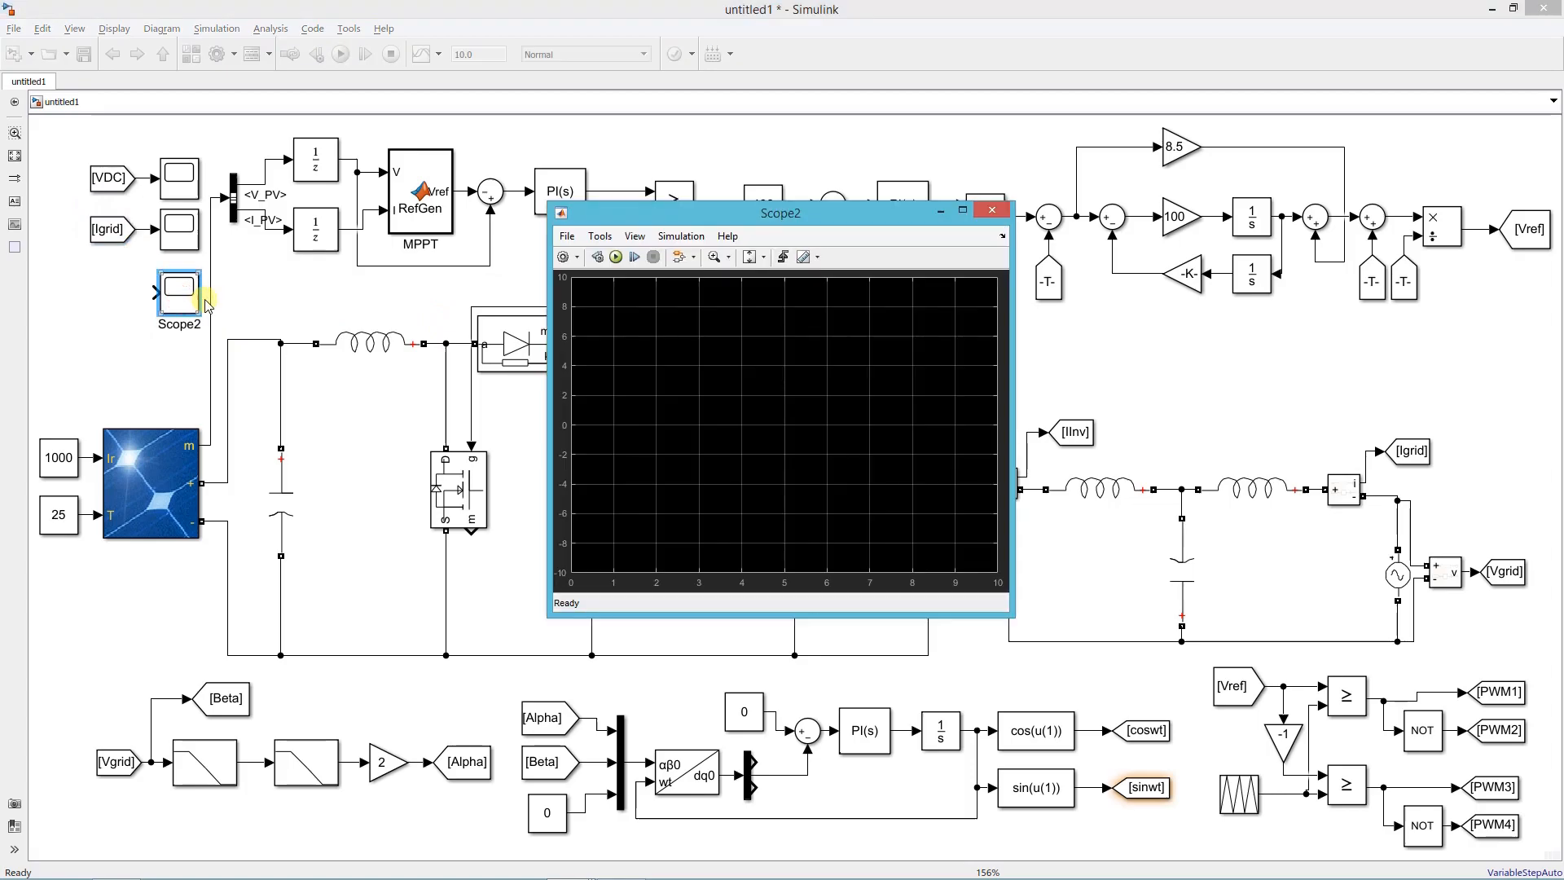
click(570, 256)
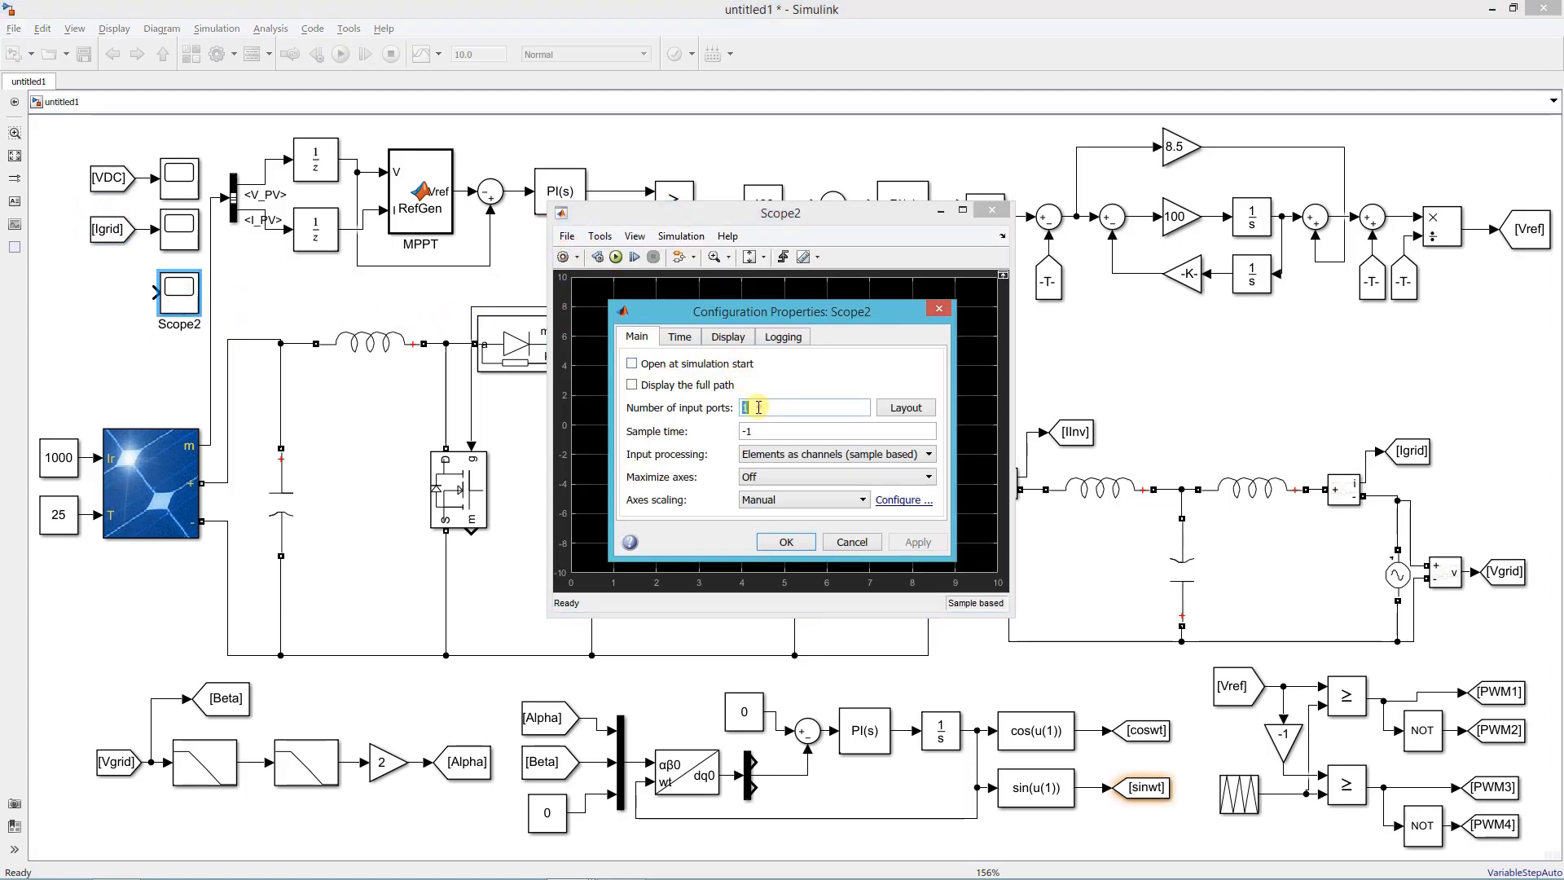
click(753, 407)
drag(761, 409, 738, 409)
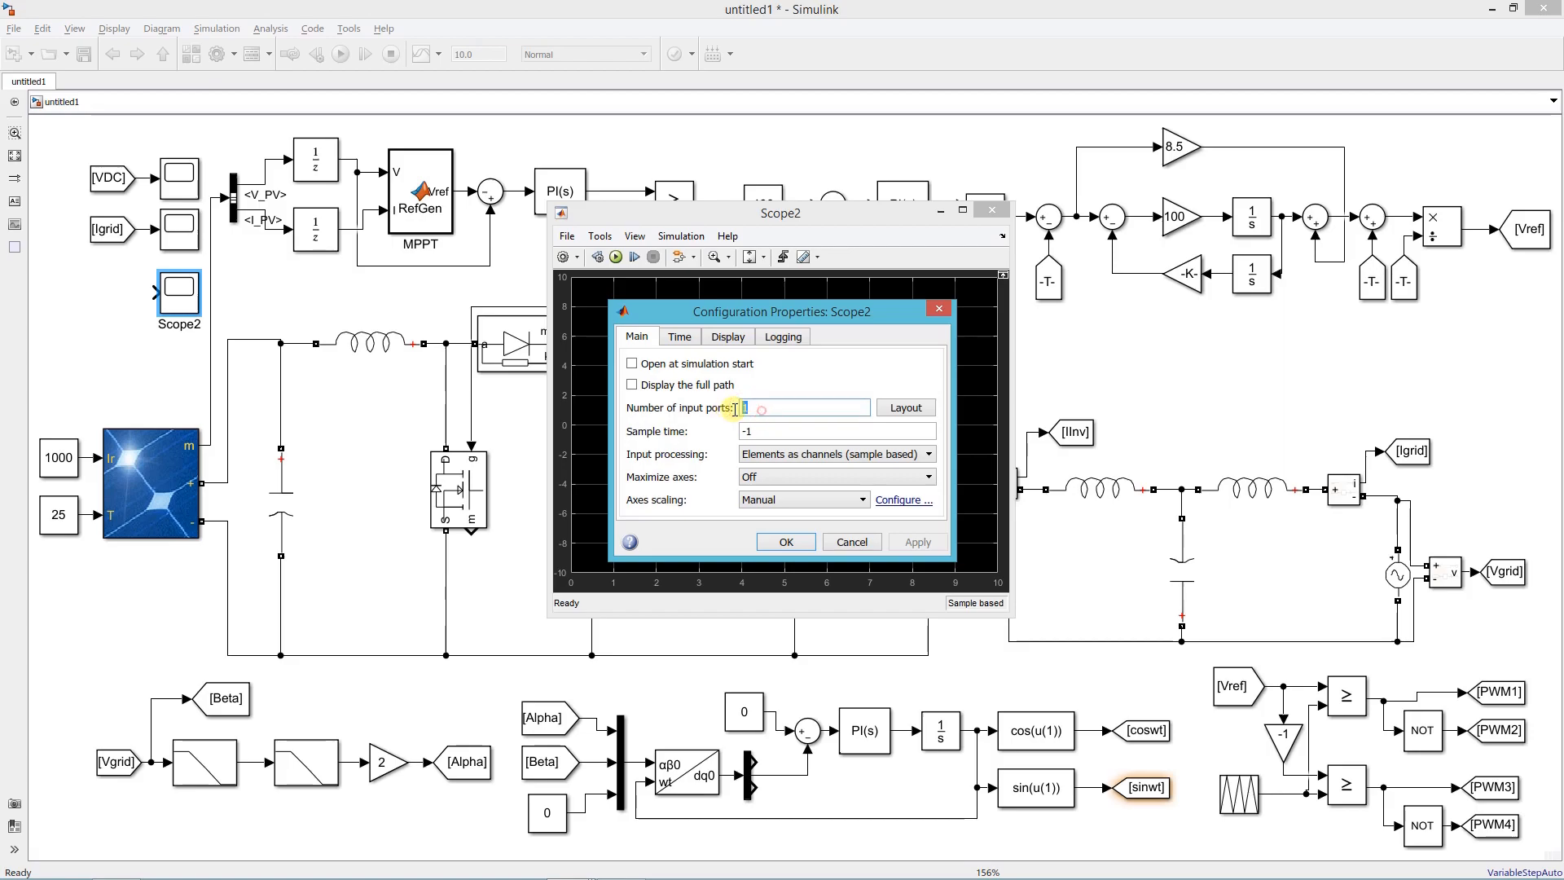
text(2)
click(907, 408)
click(974, 454)
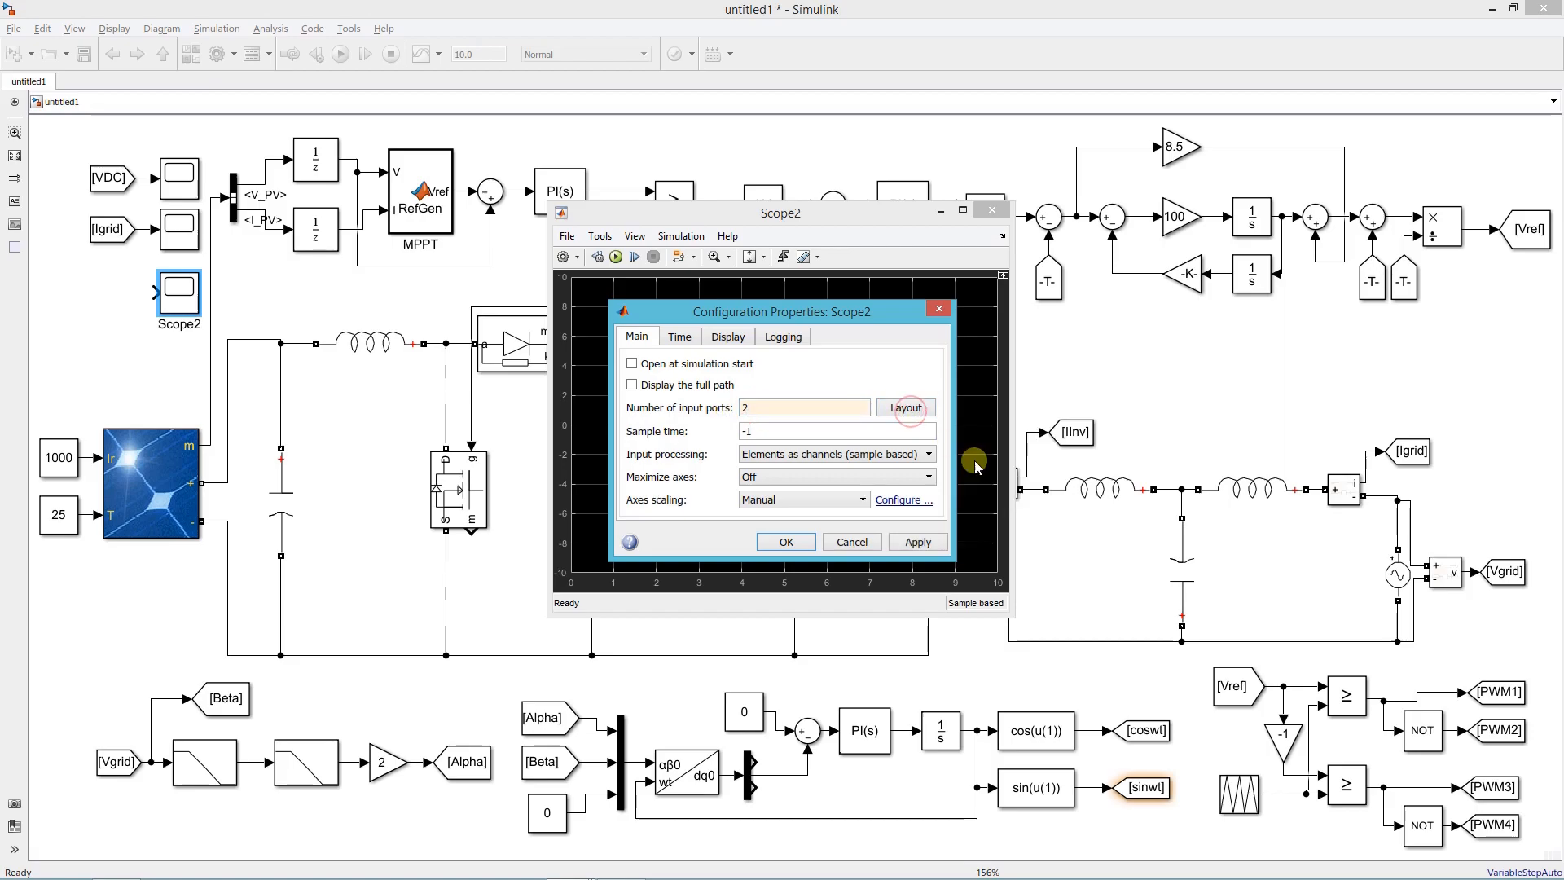
click(787, 542)
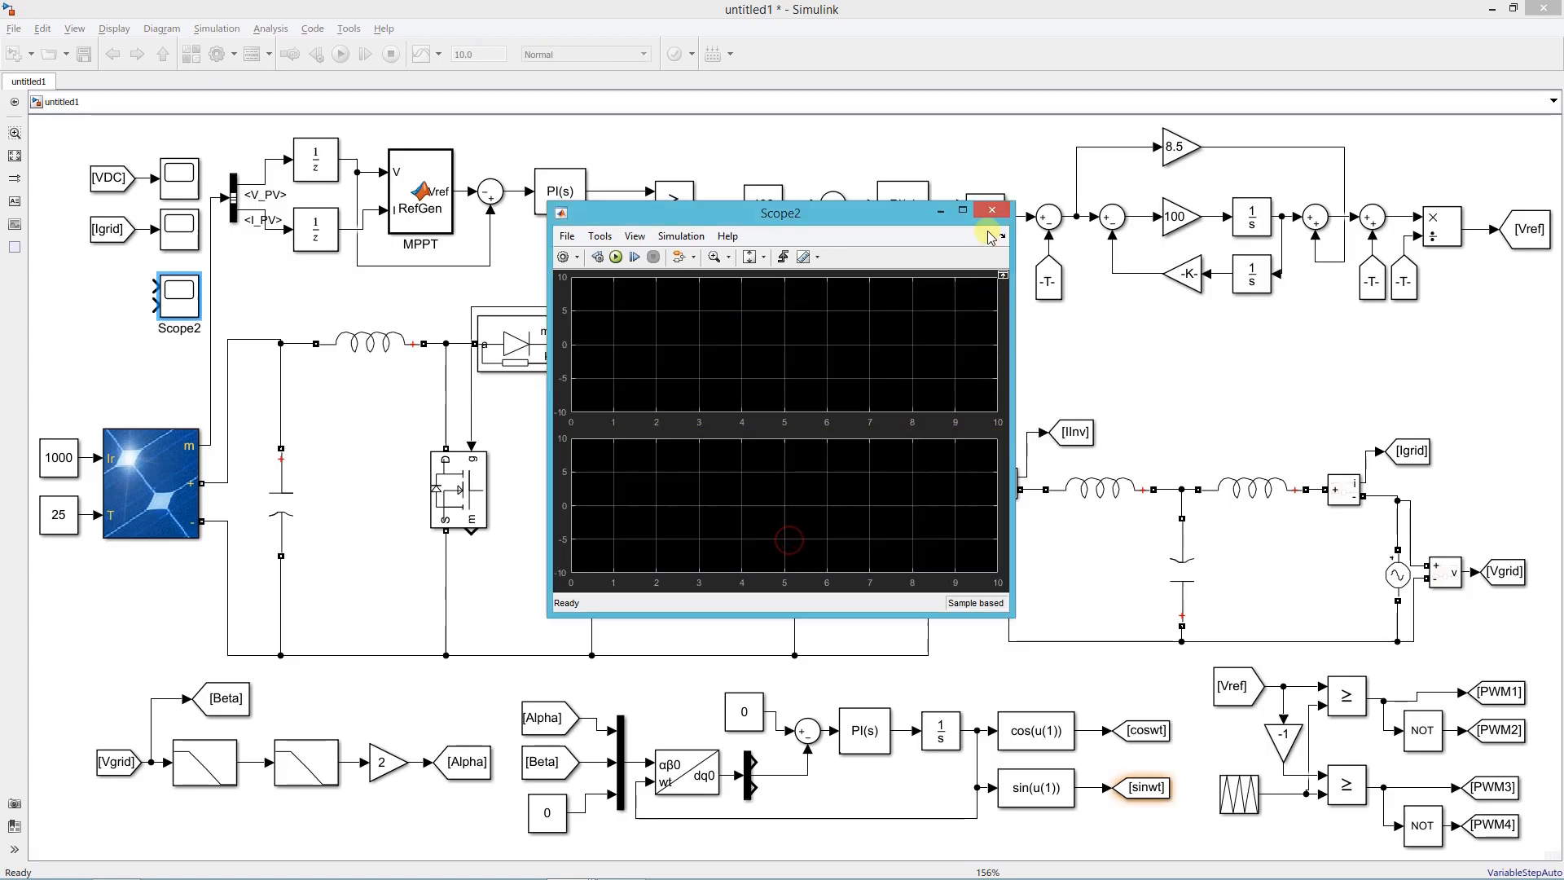
click(992, 210)
Connect a copy of the Igrid From block to the third Scope's lower input and a Vgrid From block to its upper input
drag(104, 231, 108, 308)
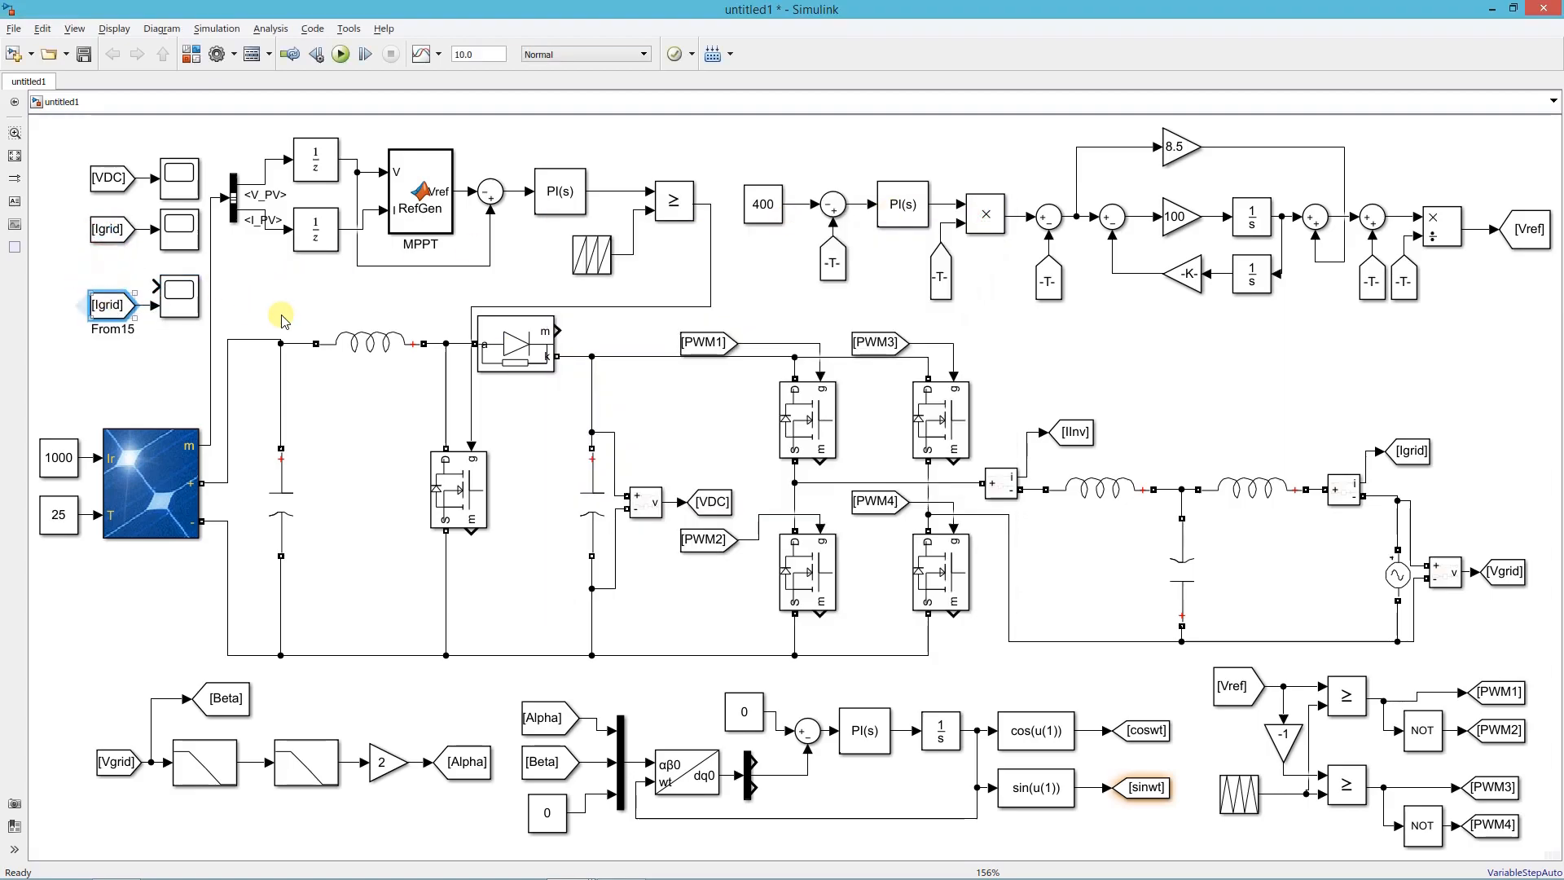
click(1494, 572)
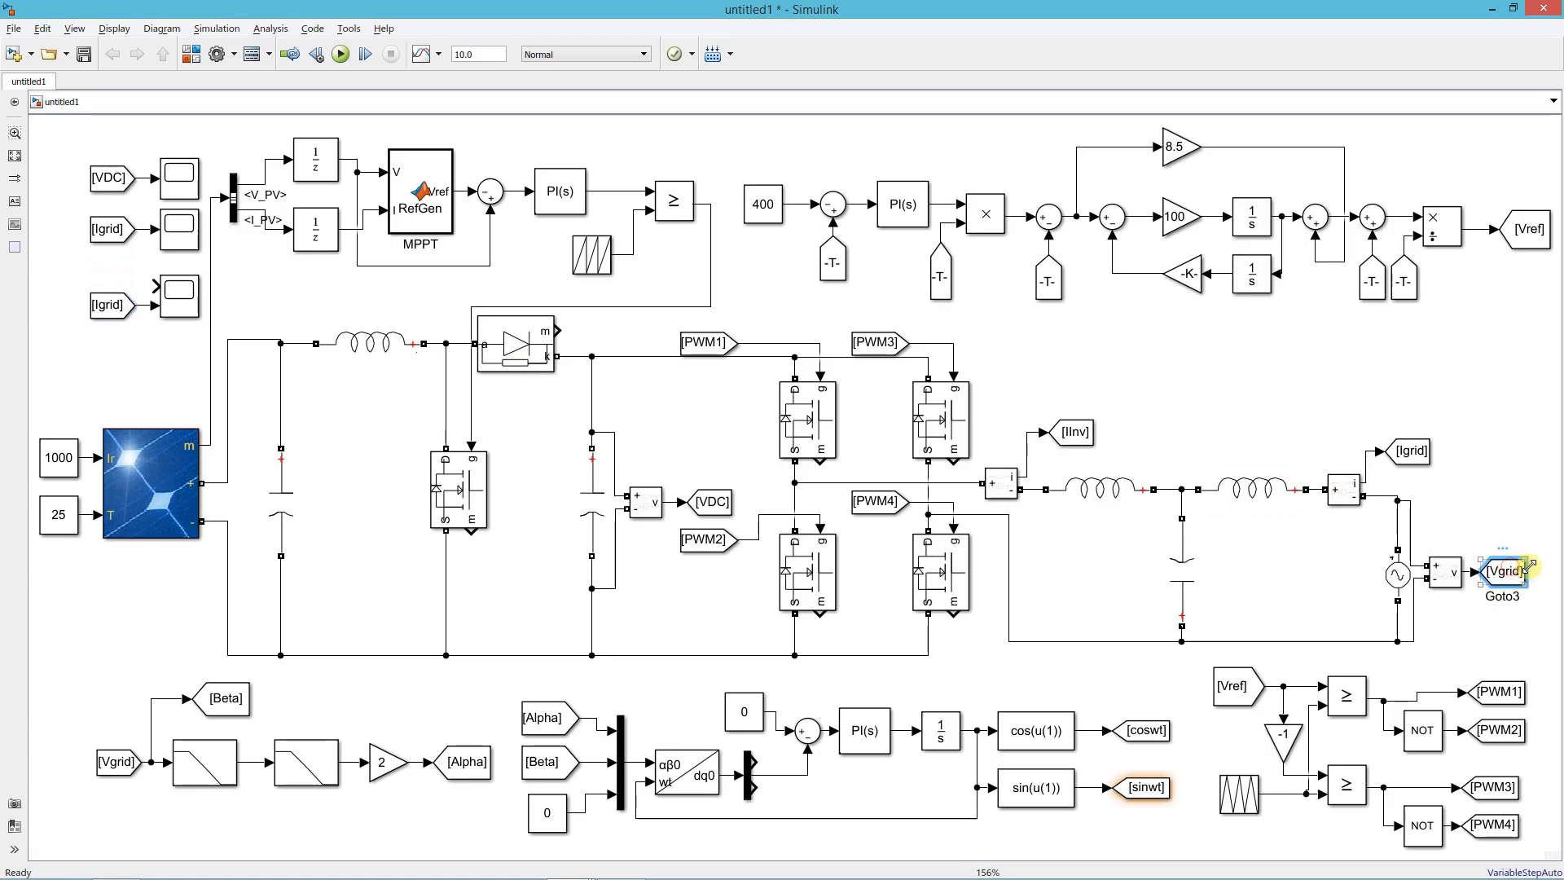
click(1520, 573)
mouse_move(1535, 572)
mouse_down()
mouse_move(1193, 433)
mouse_move(87, 240)
mouse_move(114, 275)
mouse_move(155, 287)
mouse_up()
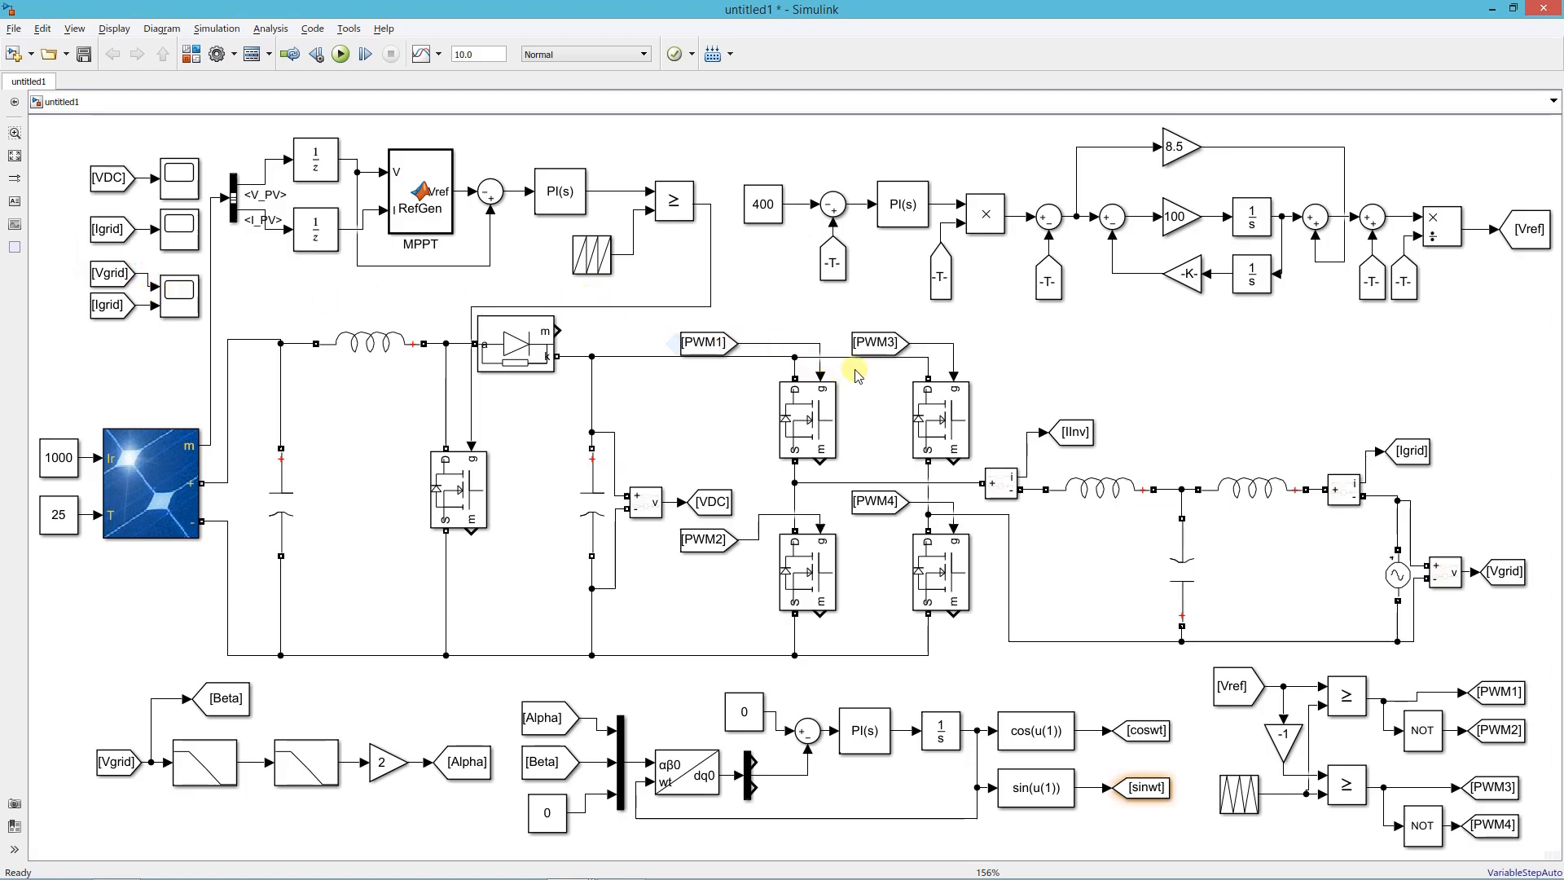
Add a powergui block in the empty area above the inverter's output filter
double_click(1167, 375)
text(p)
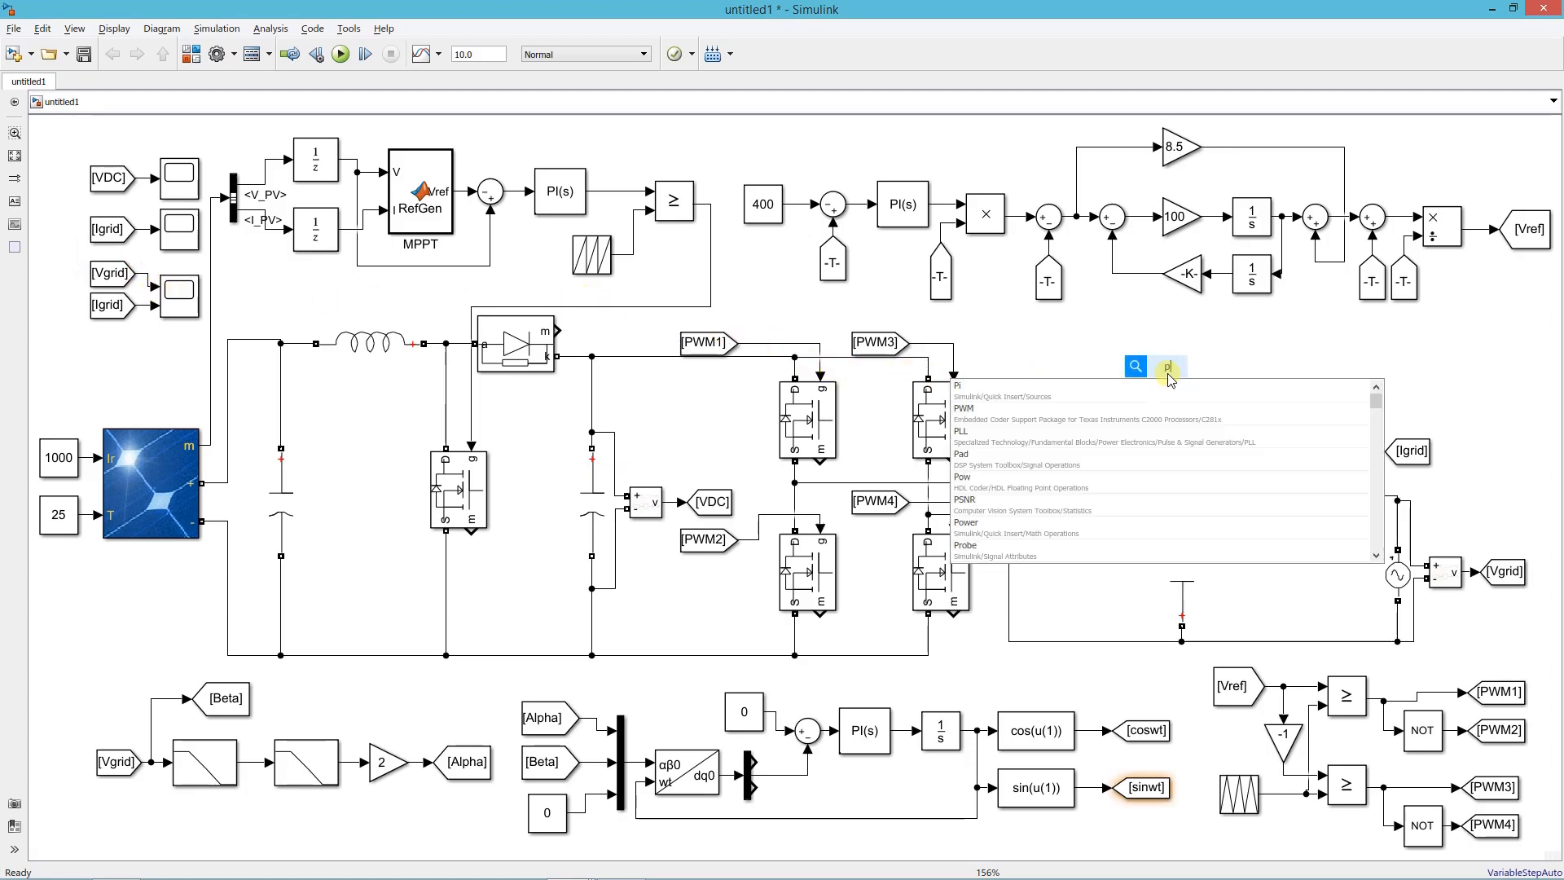
text(ower)
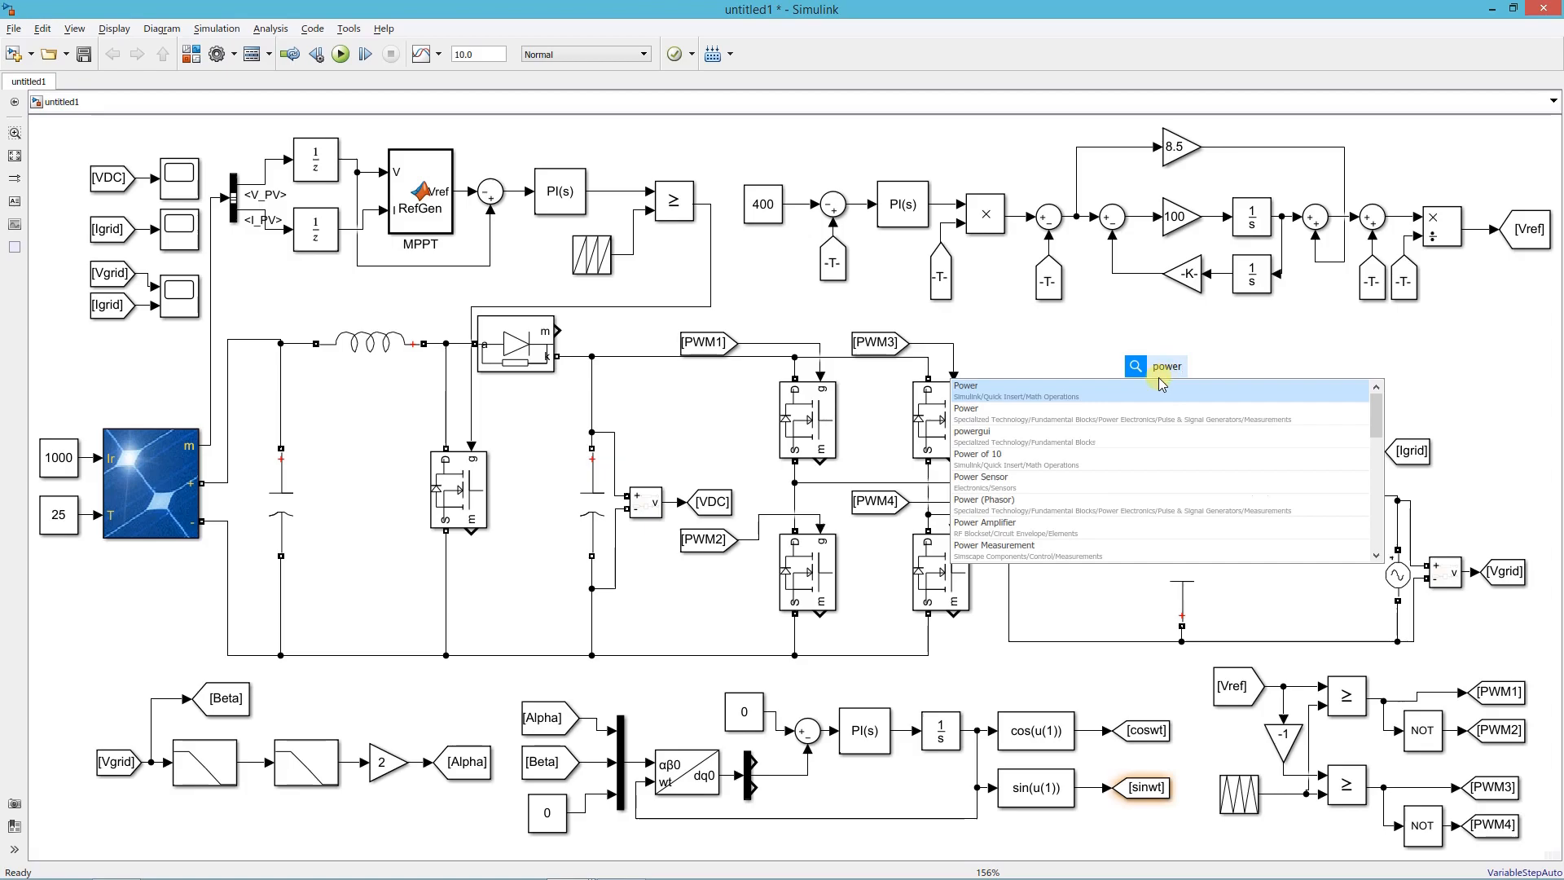
text(gui)
click(1162, 384)
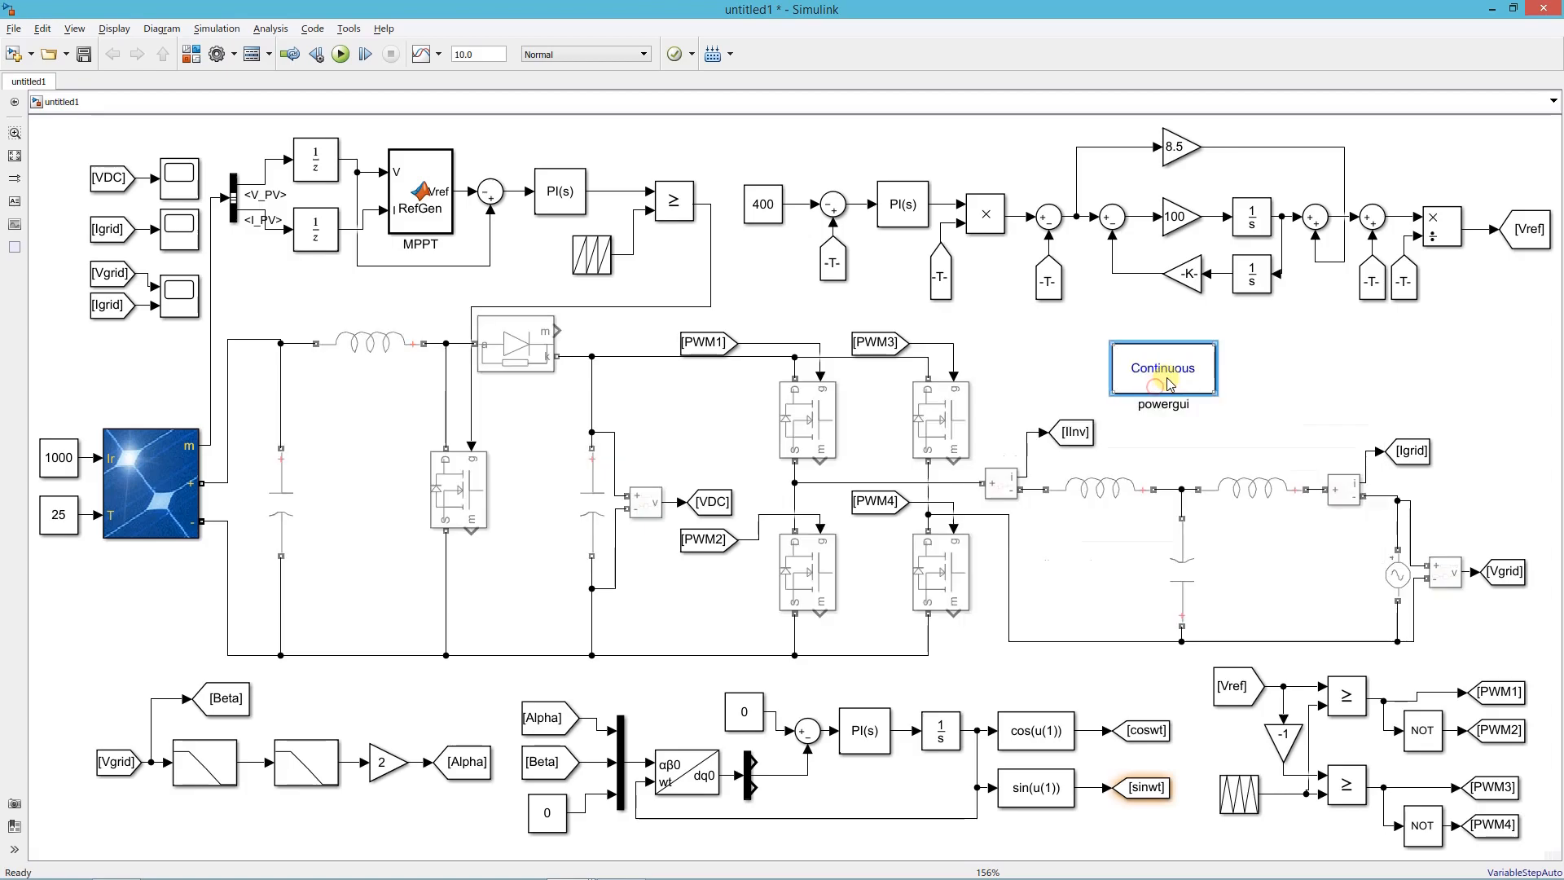
drag(1169, 384, 1107, 384)
click(1212, 371)
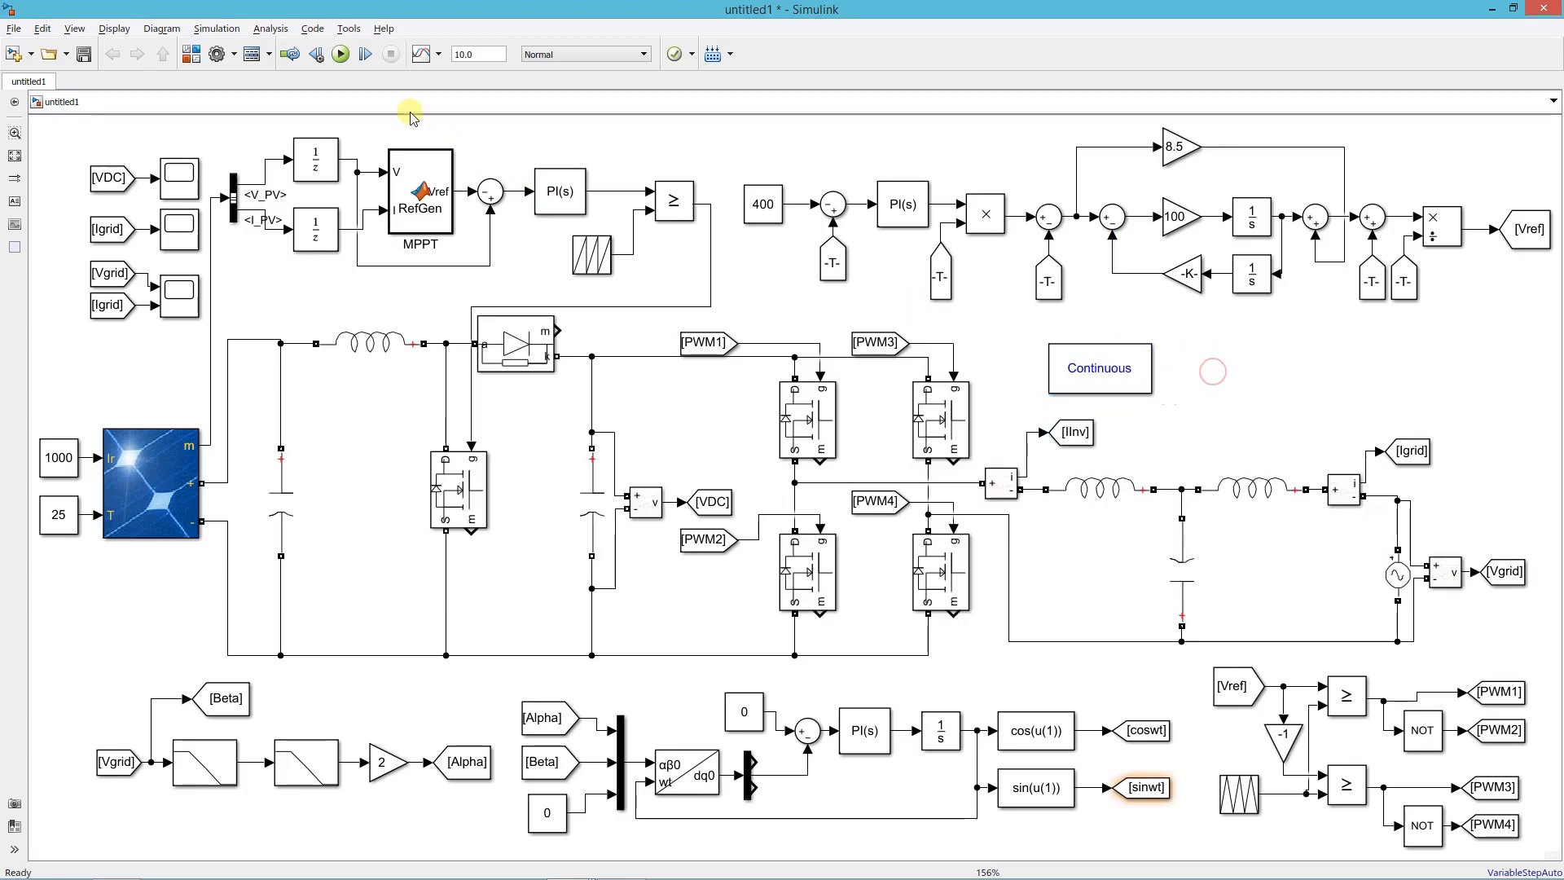
Configure the simulation with a fixed-step solver, a step size of 1e-6 and a stop time of 3.5, and save the model
click(214, 57)
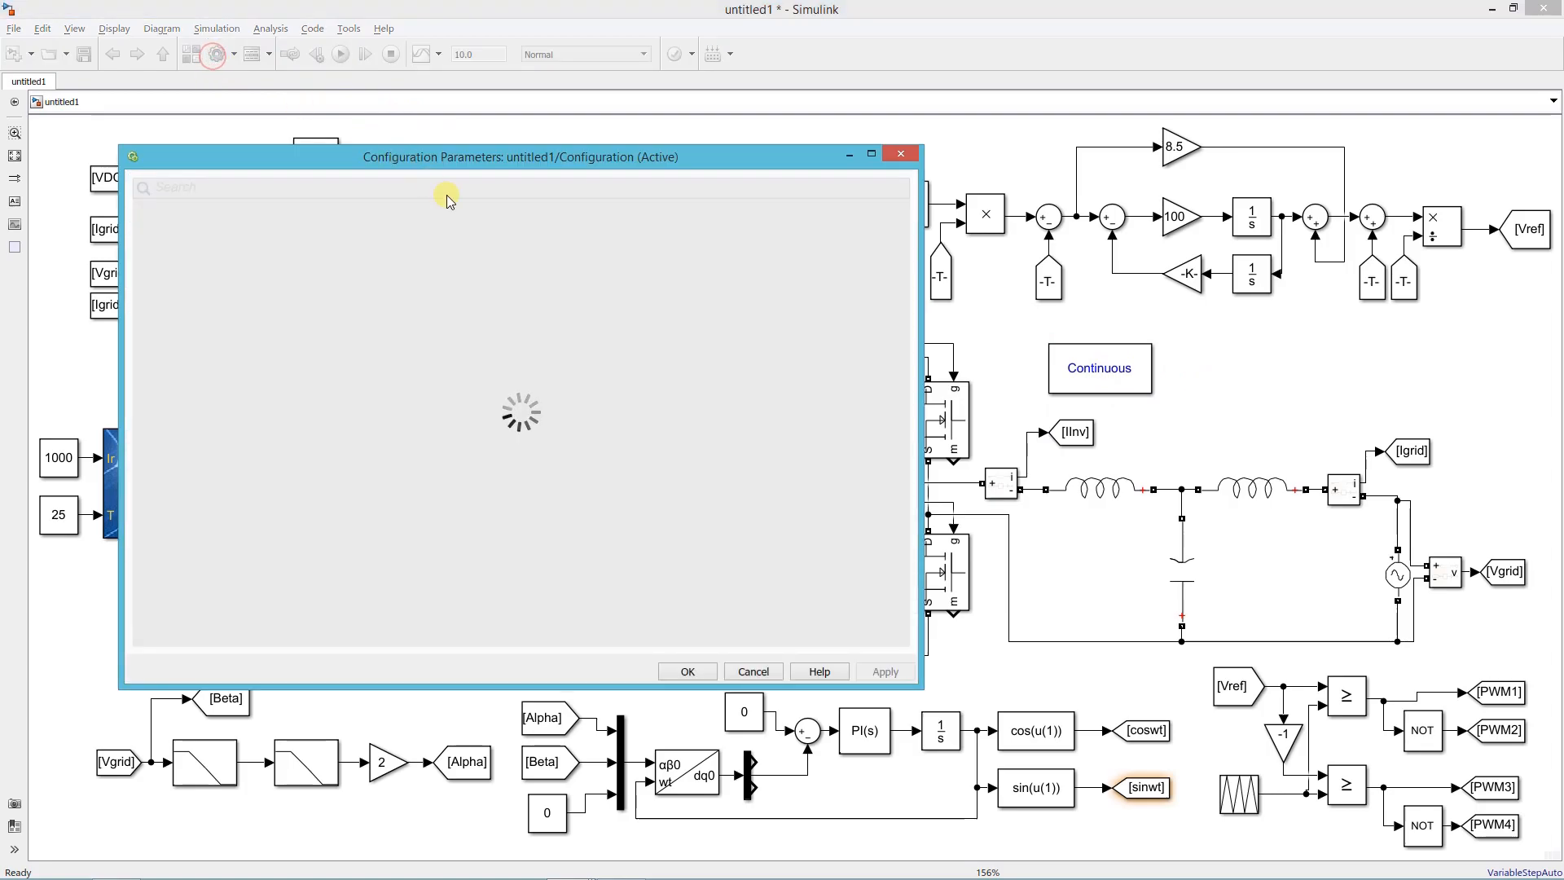
click(447, 298)
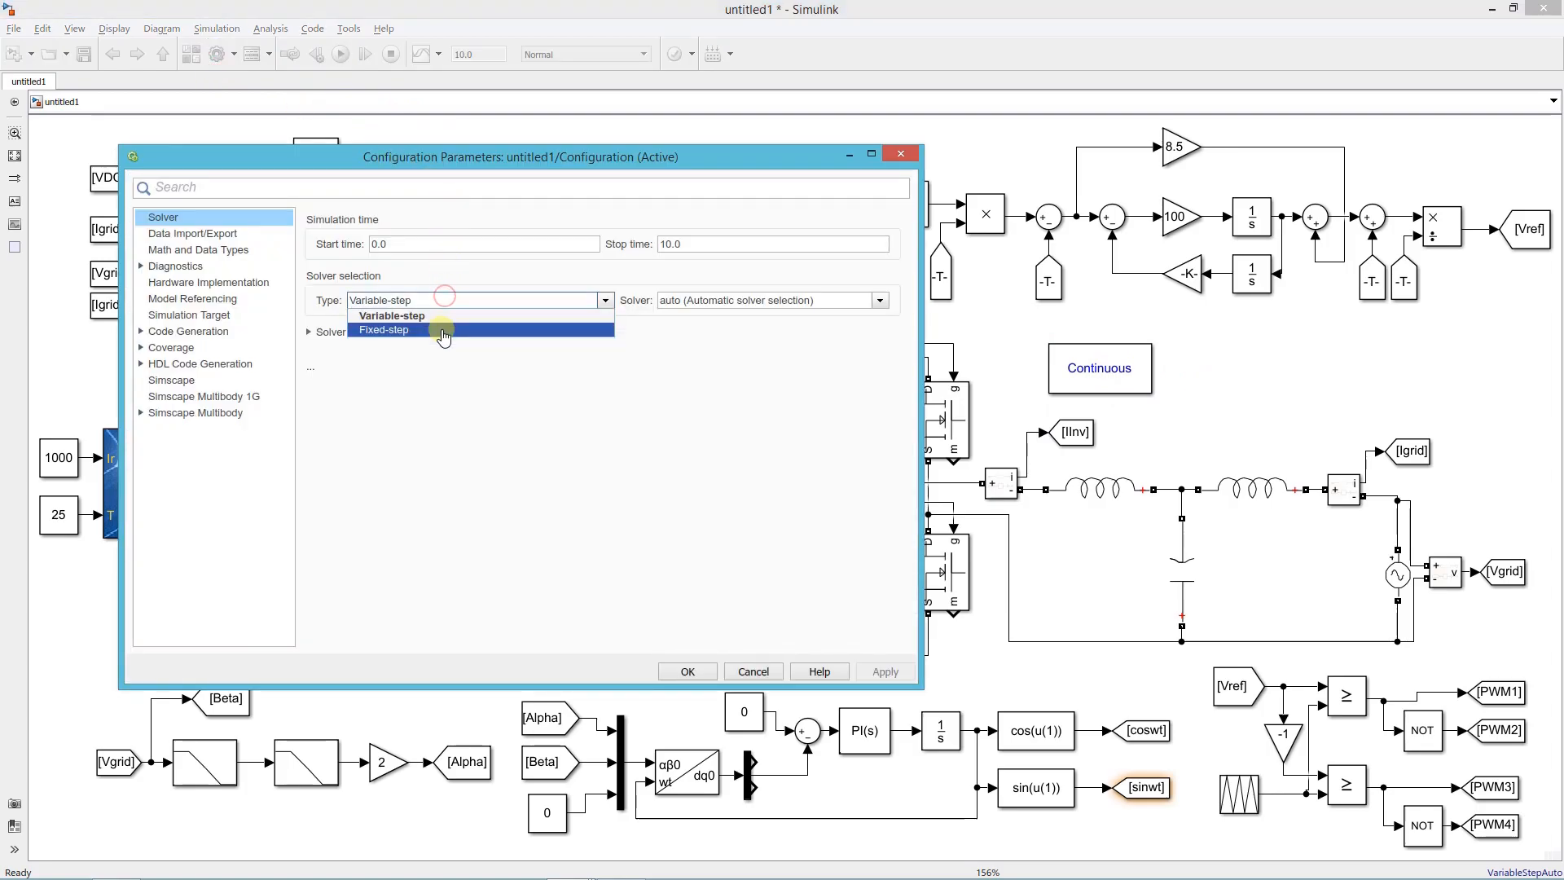
click(441, 329)
click(376, 334)
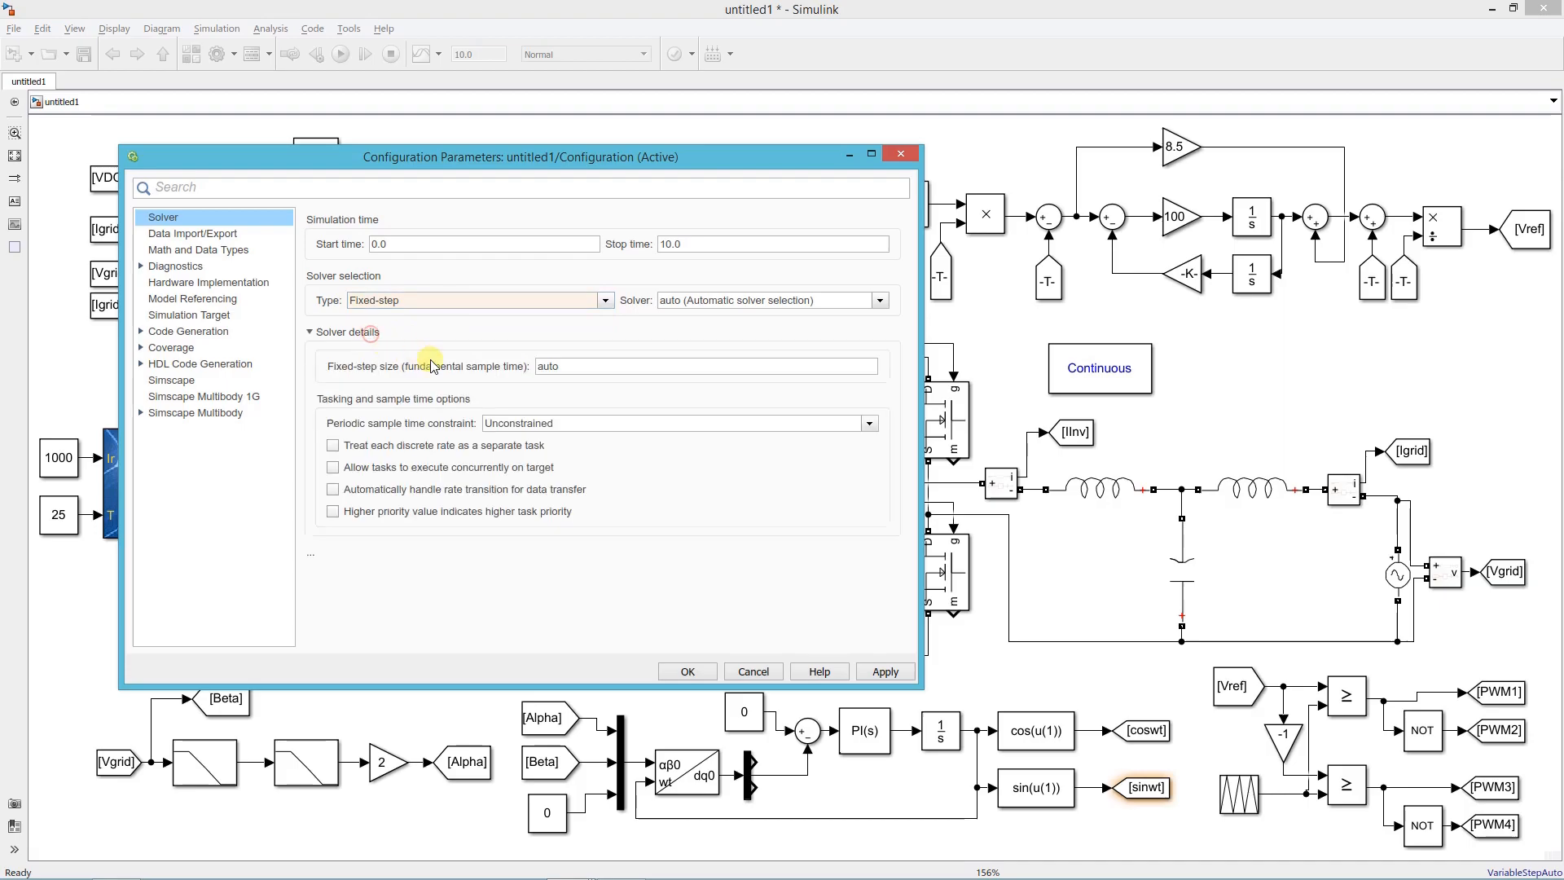
double_click(574, 369)
click(574, 369)
double_click(575, 369)
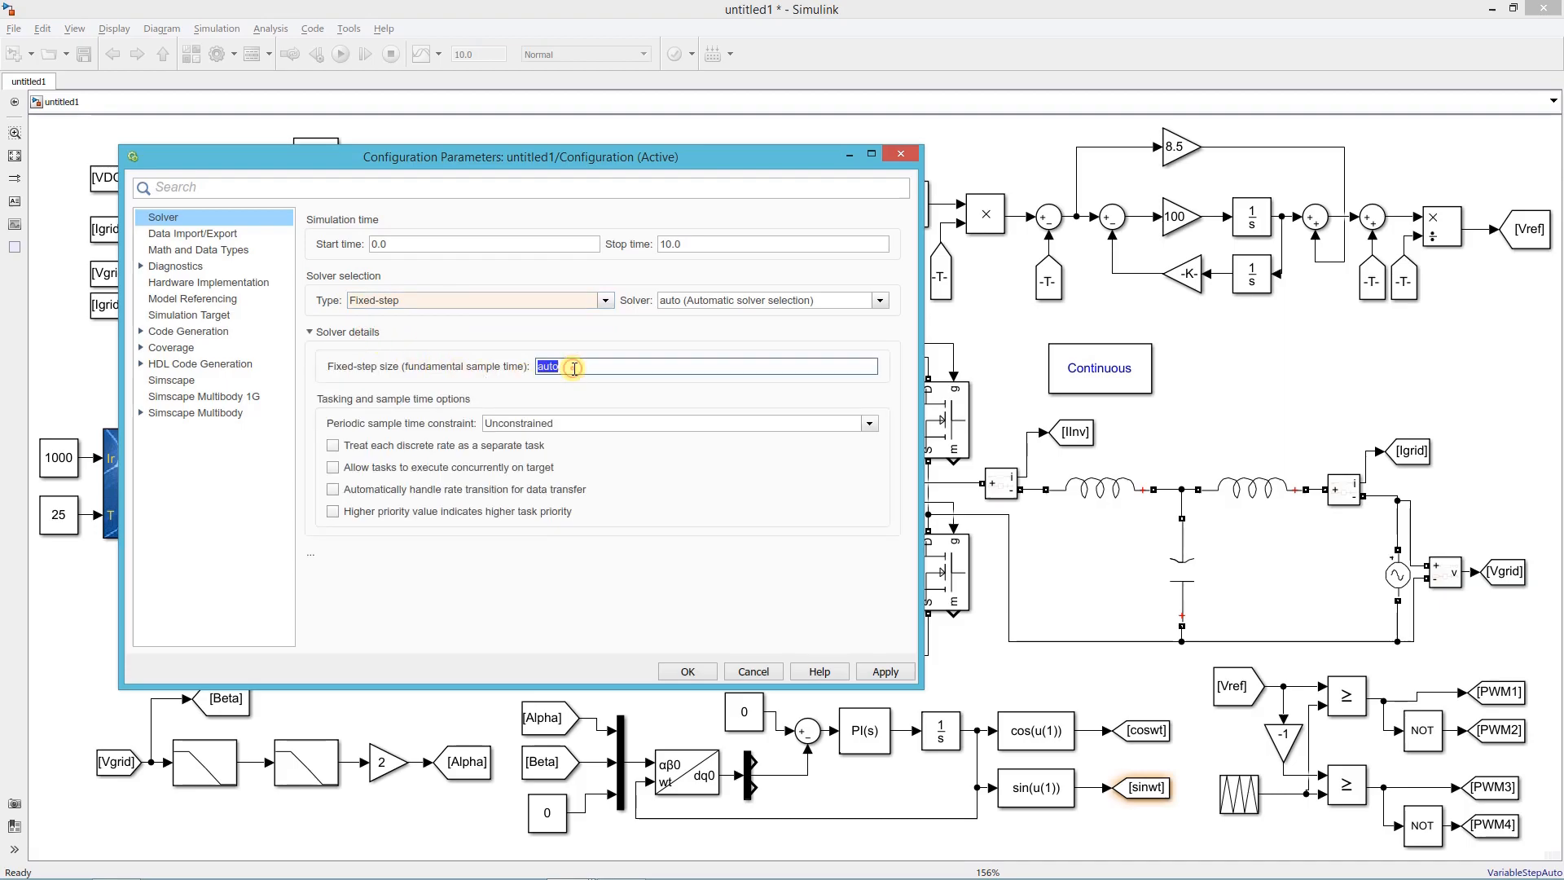
text(1e)
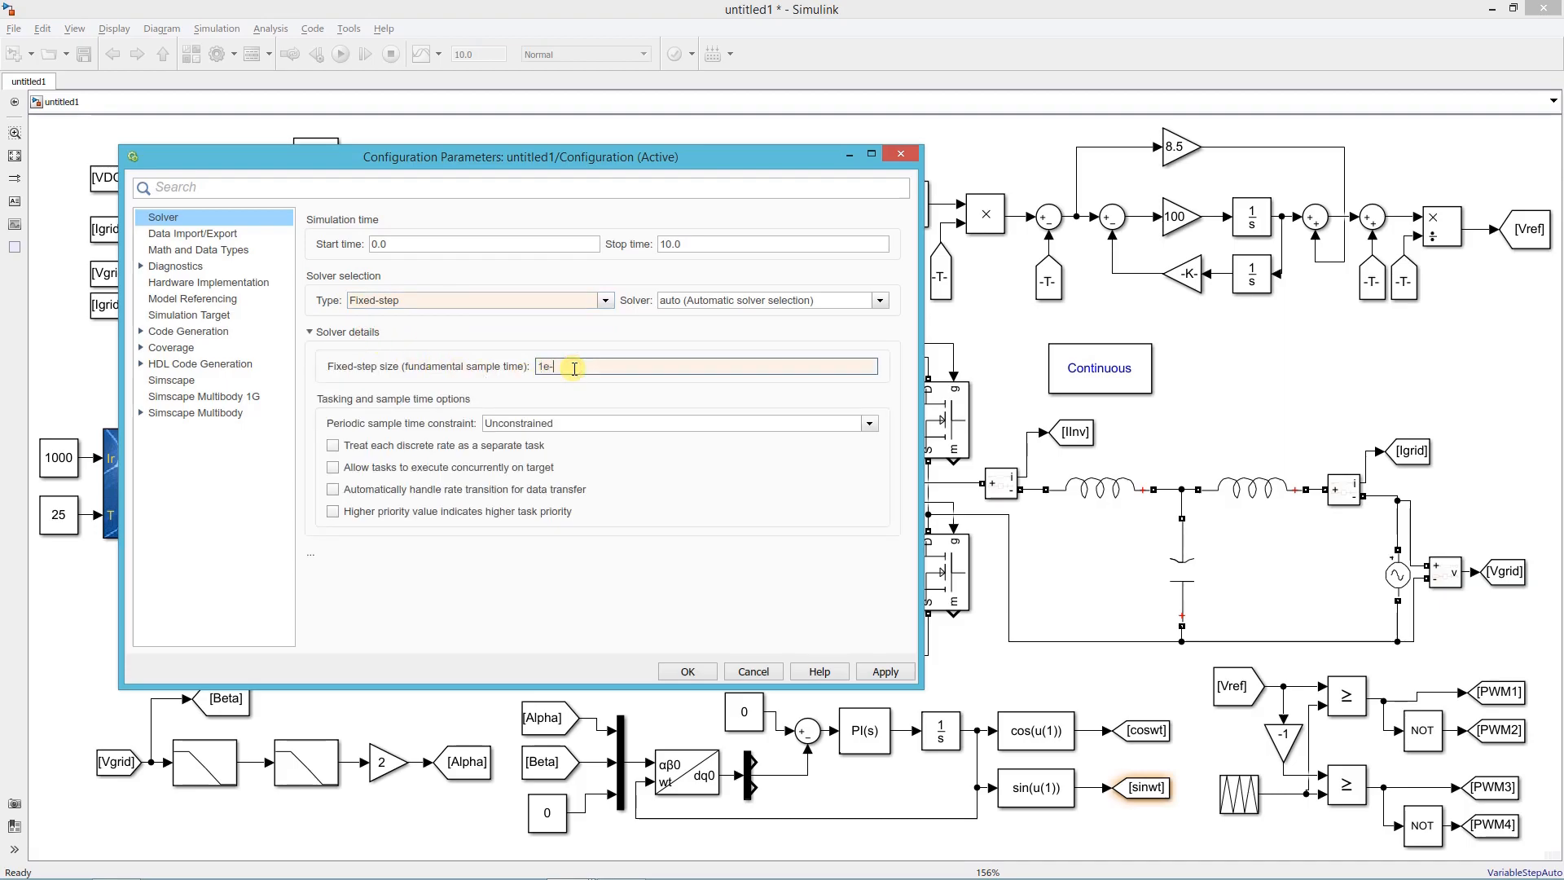
text(-6)
click(881, 671)
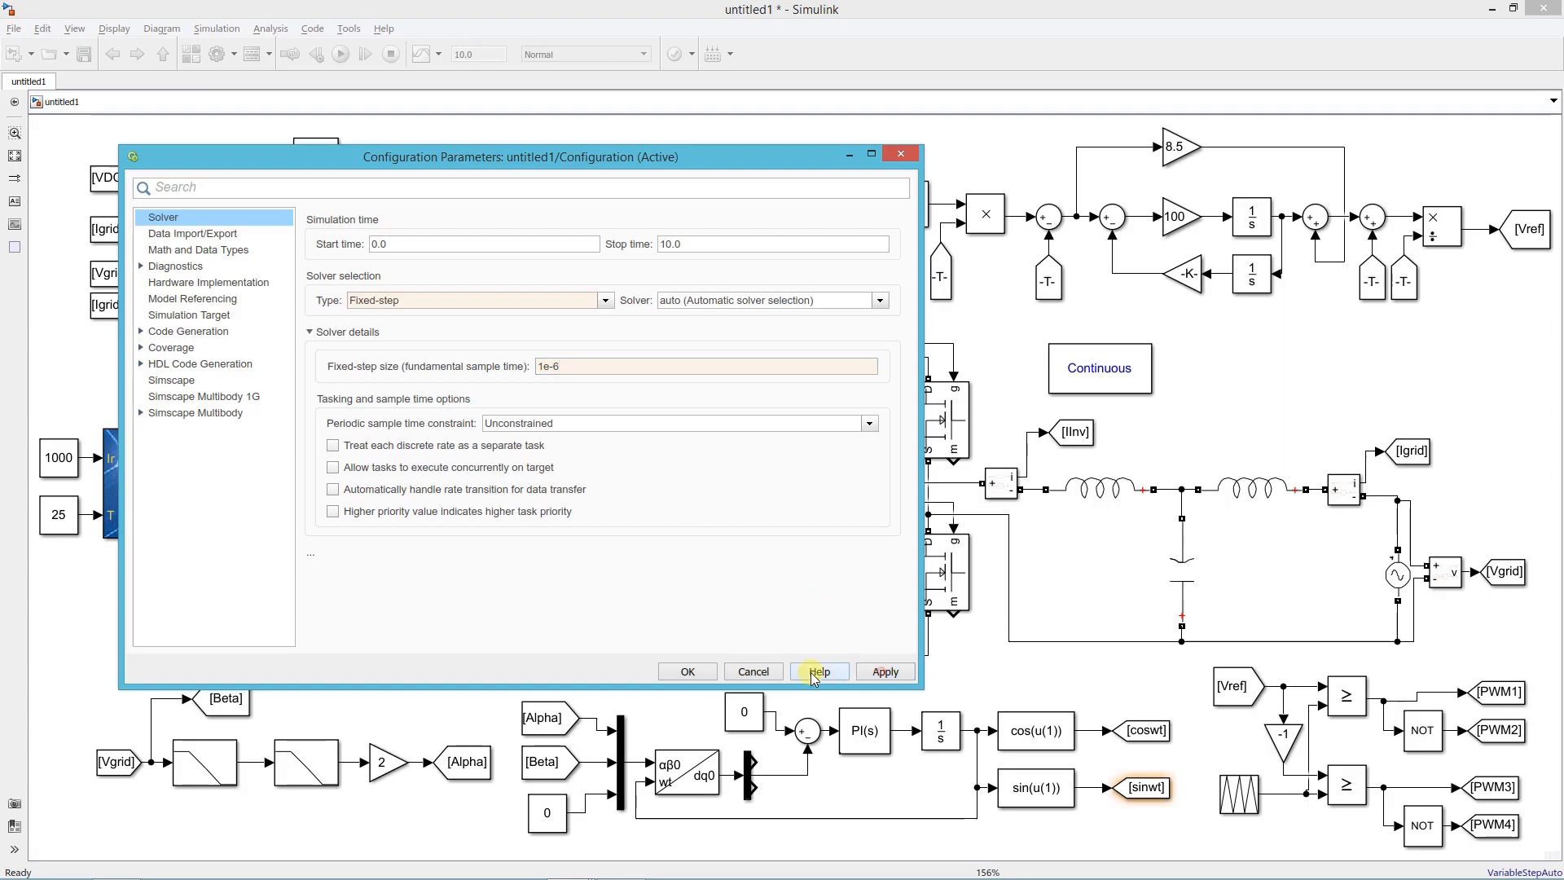
click(669, 675)
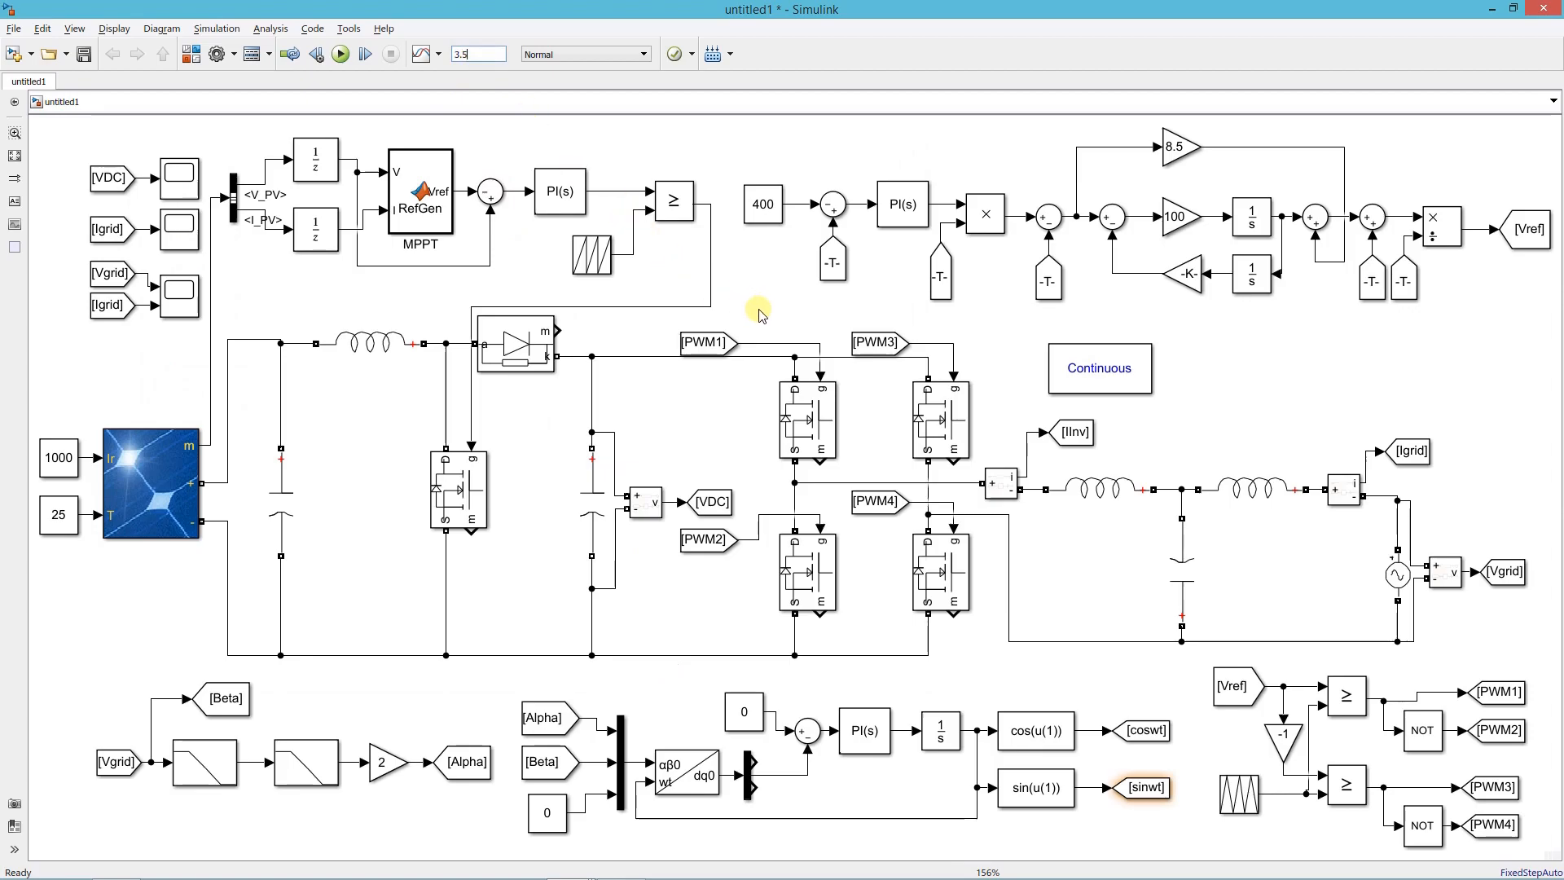
key(ctrl+s)
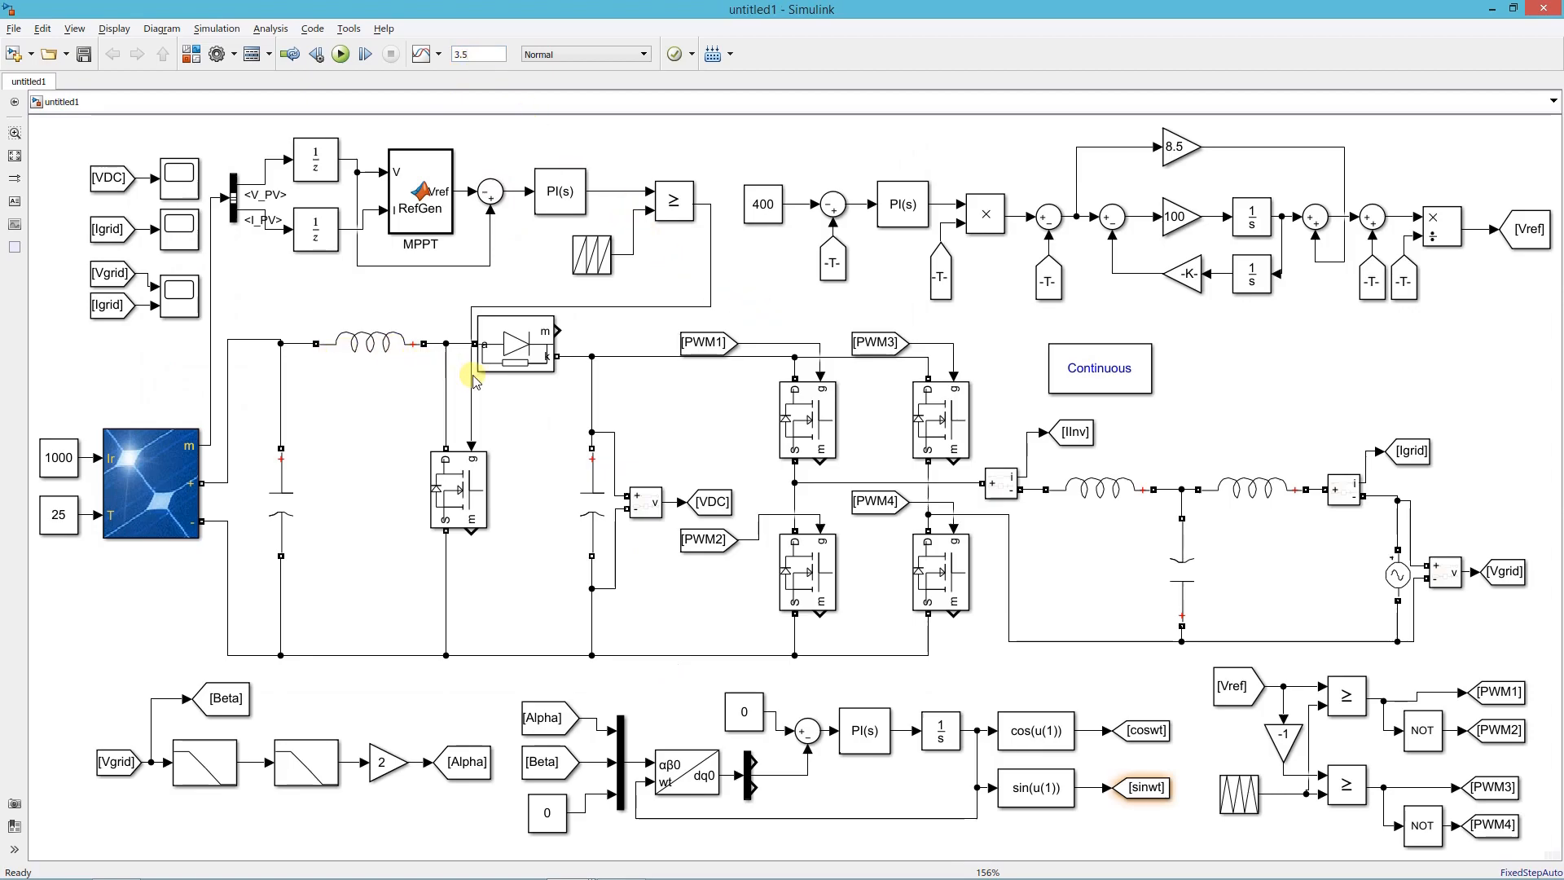
Reroute the boost MOSFET's gate line around the diode and raise the feedback line beneath the MPPT block
drag(472, 381, 661, 384)
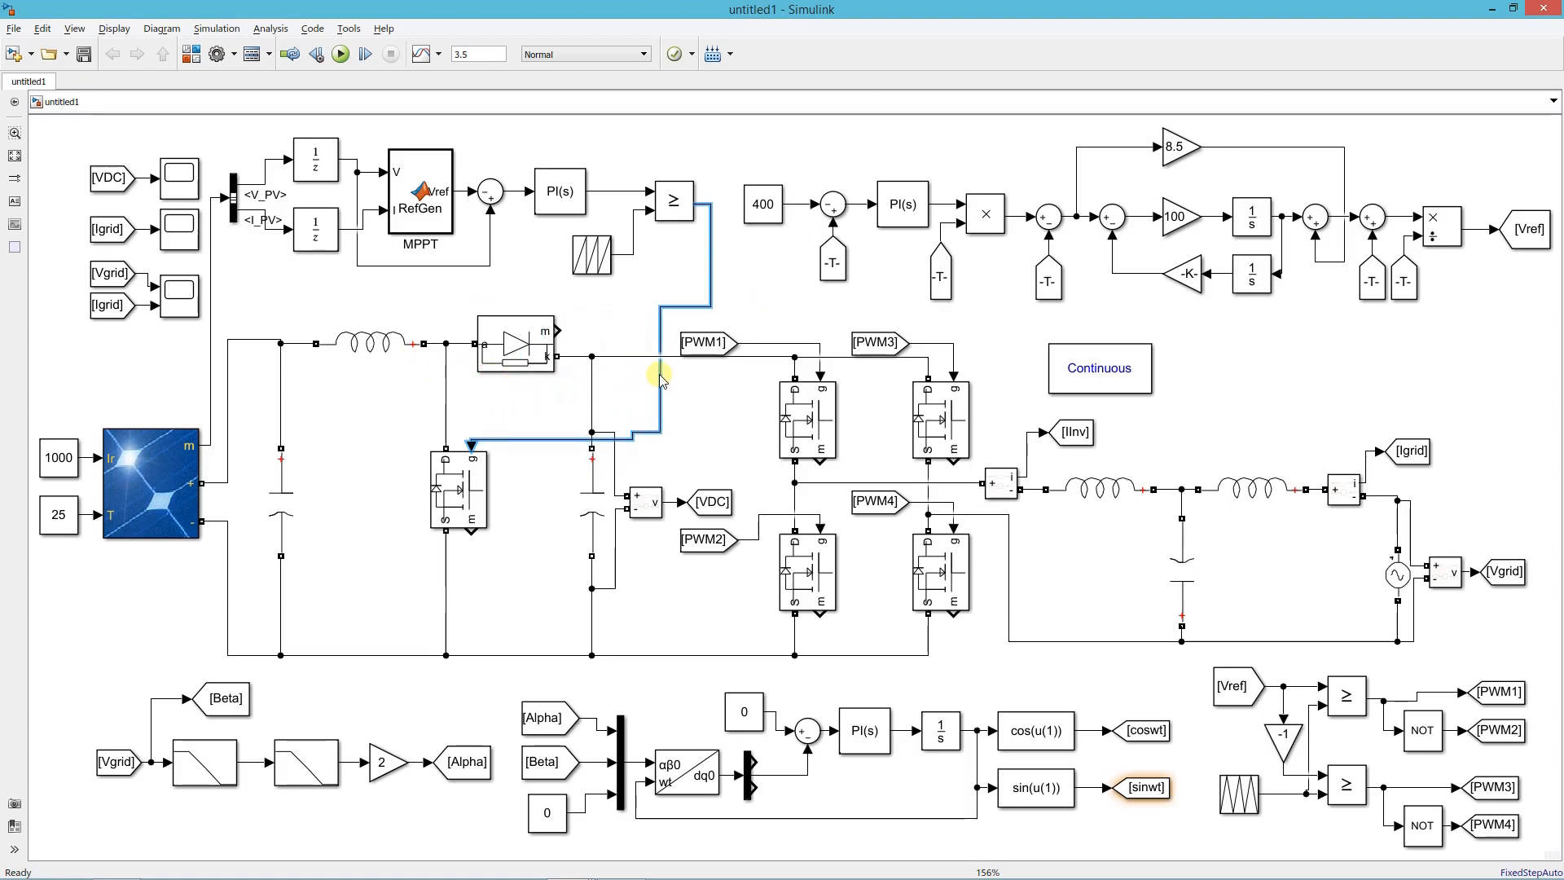
drag(562, 438, 565, 401)
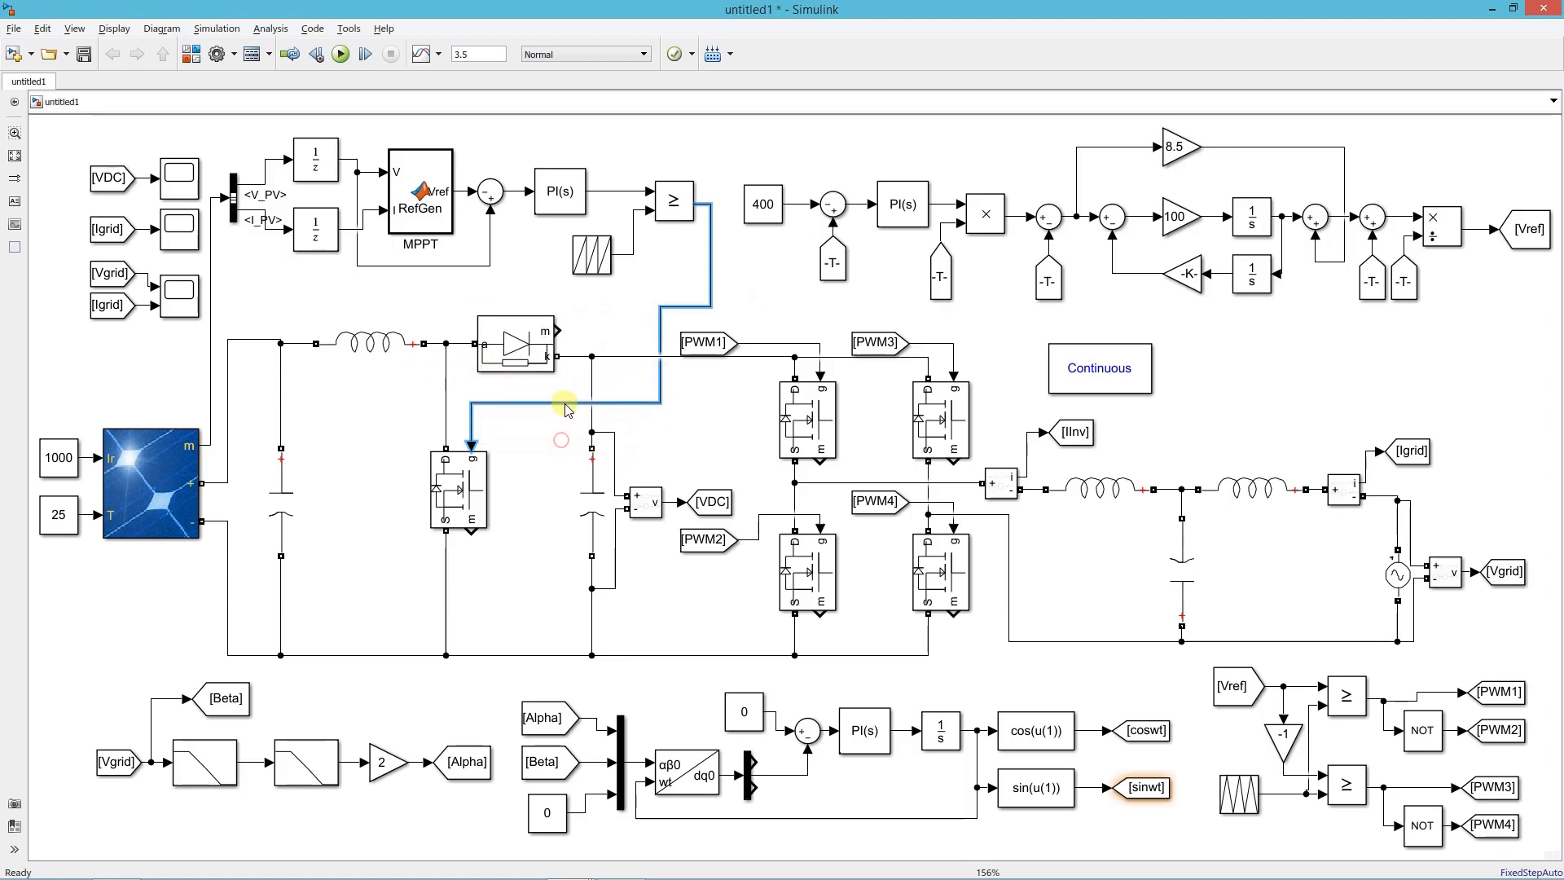
drag(411, 265, 412, 249)
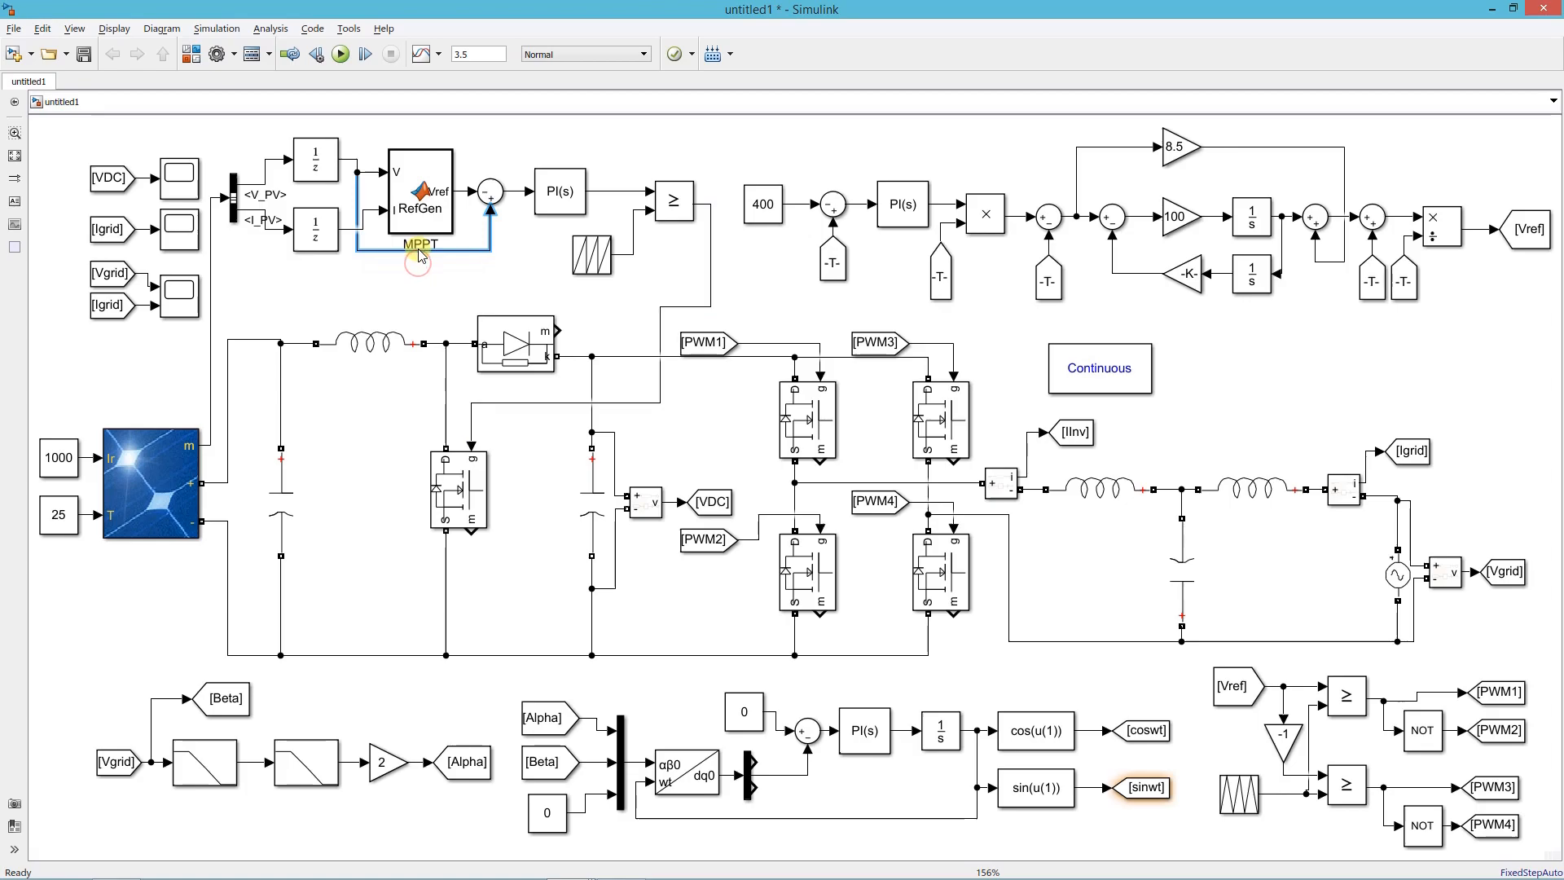
Add a Product block below the MPPT block and connect its inputs to the delayed V_PV and I_PV signals
double_click(411, 283)
text(p)
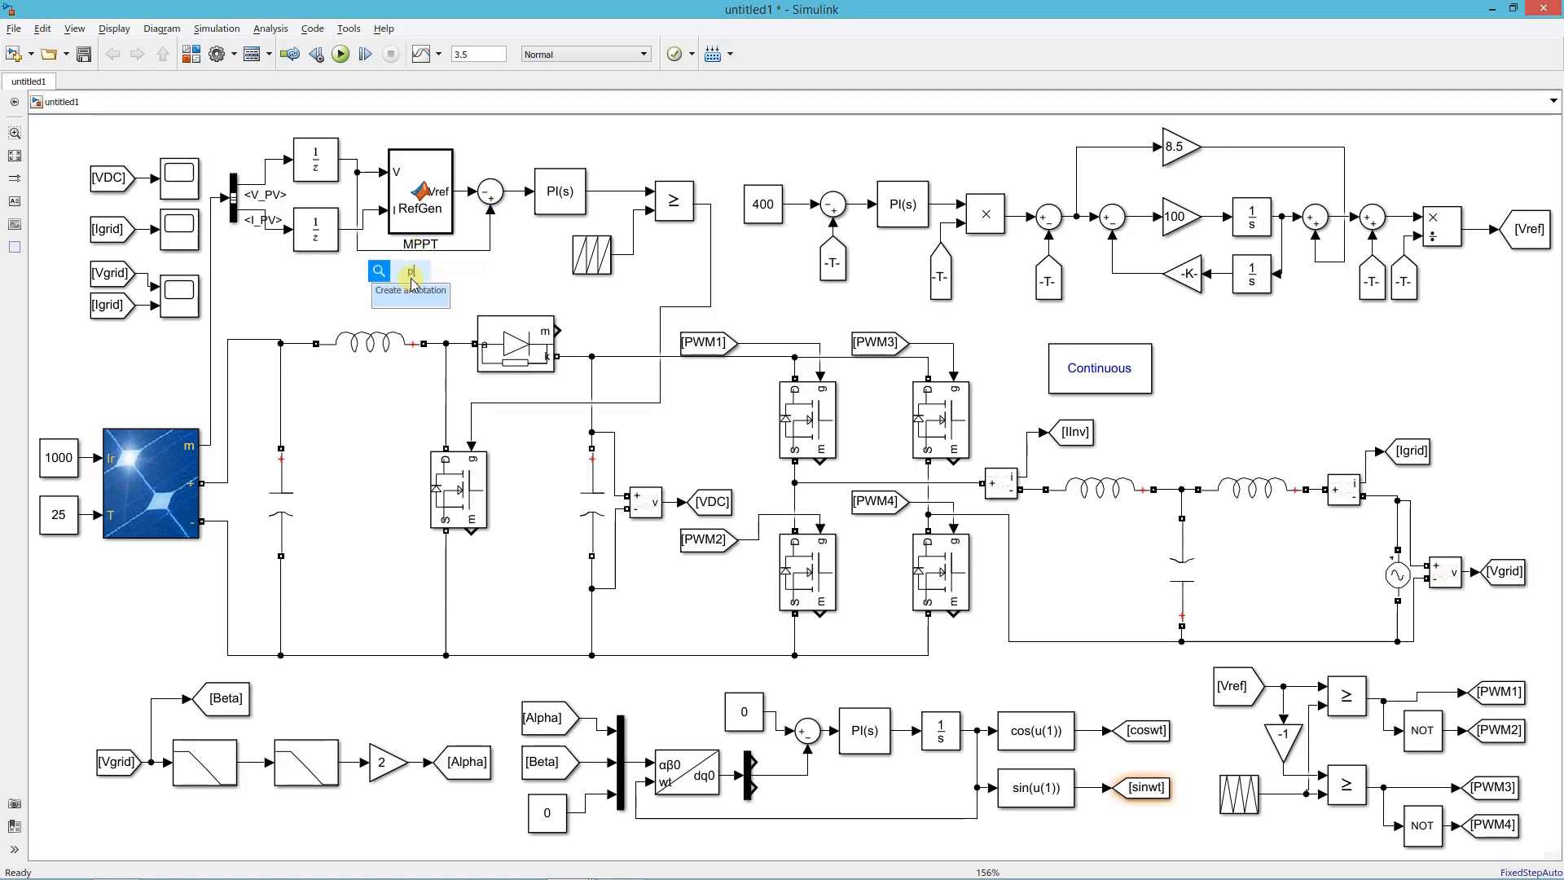
text(roduct)
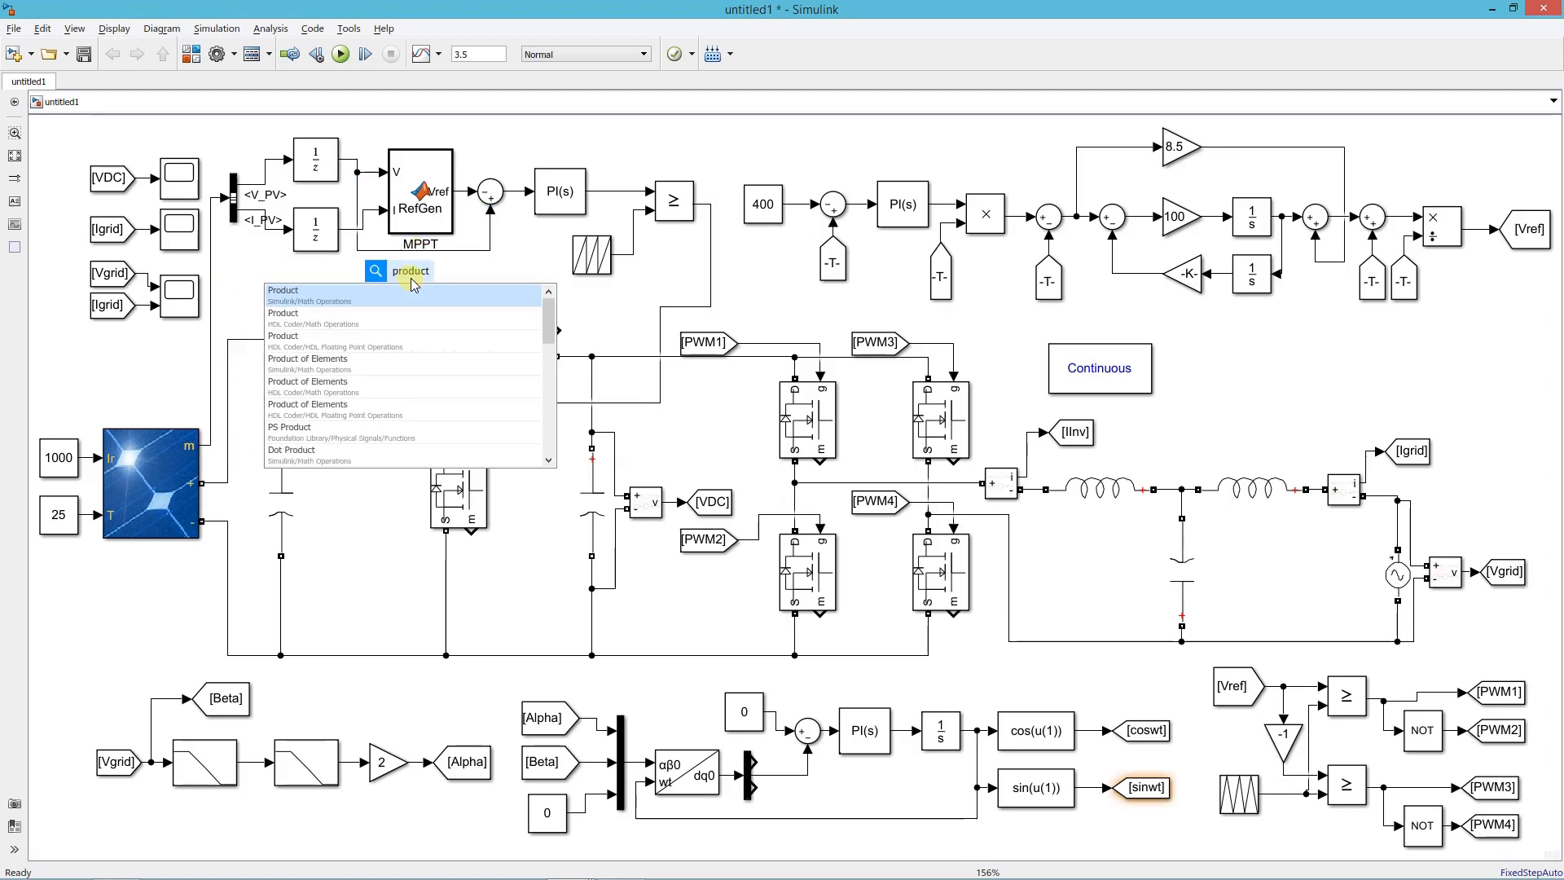
key(Return)
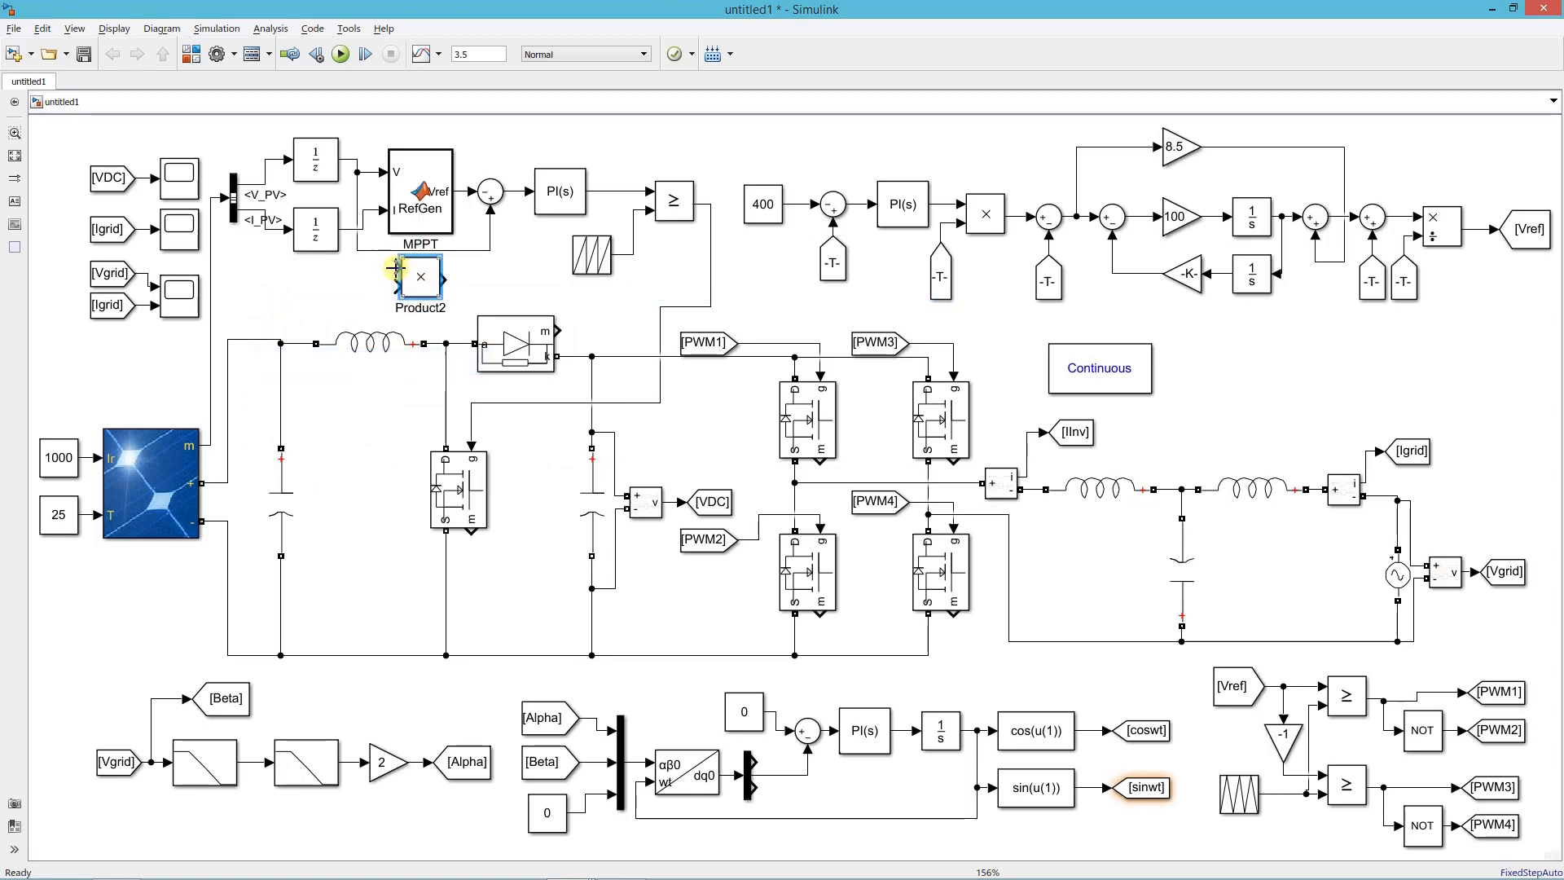
drag(398, 266, 363, 173)
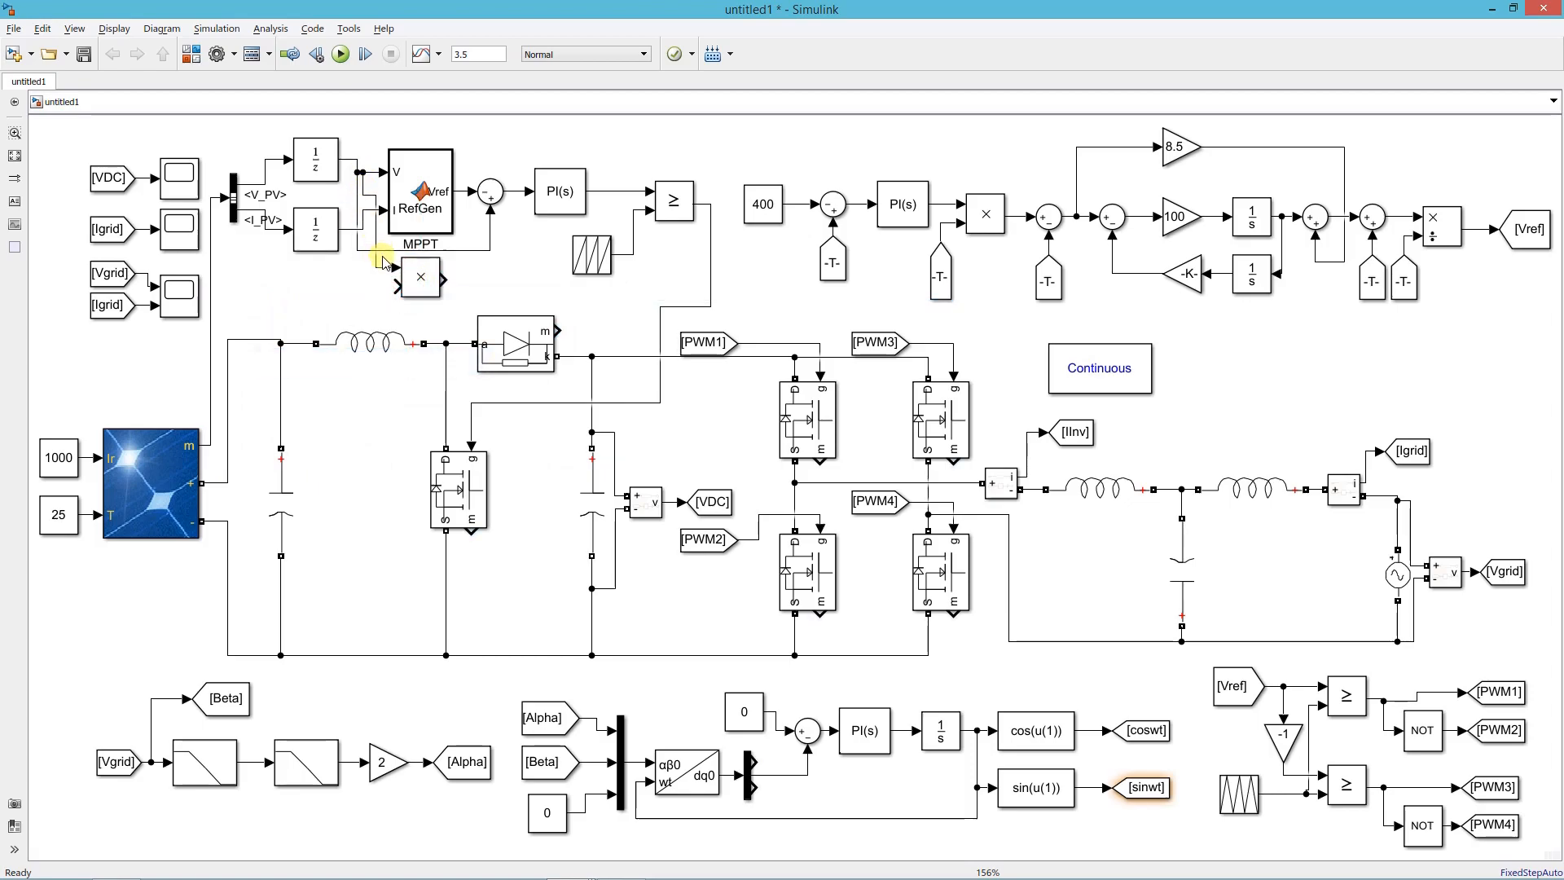
drag(394, 281, 349, 229)
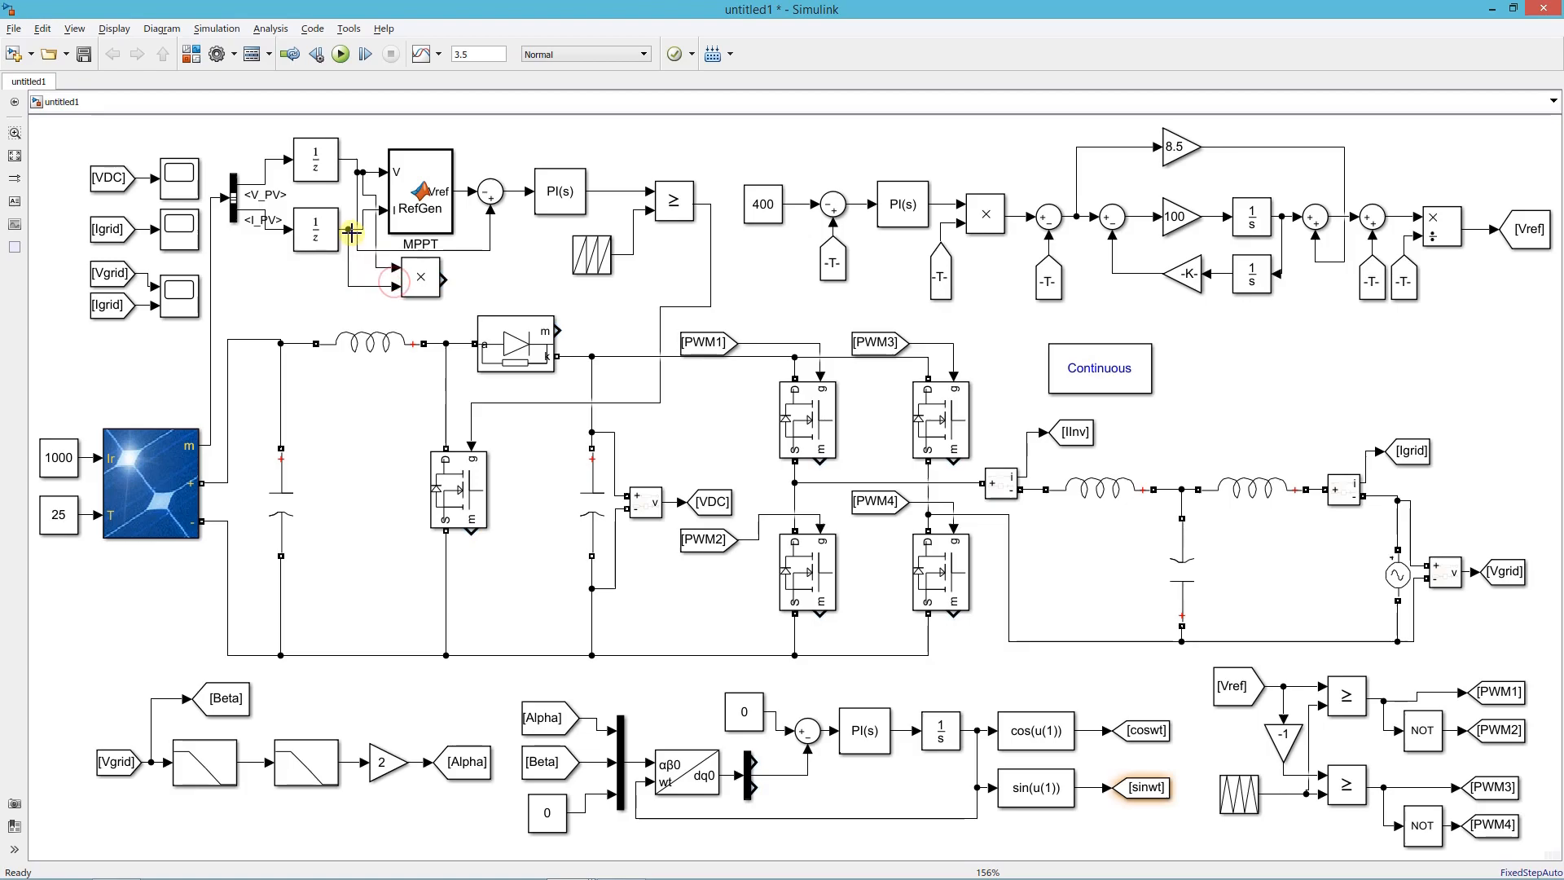
Add a widened Display block on the new Product block's output, moving the boost stage's sawtooth carrier block up to make room
click(473, 282)
text(display)
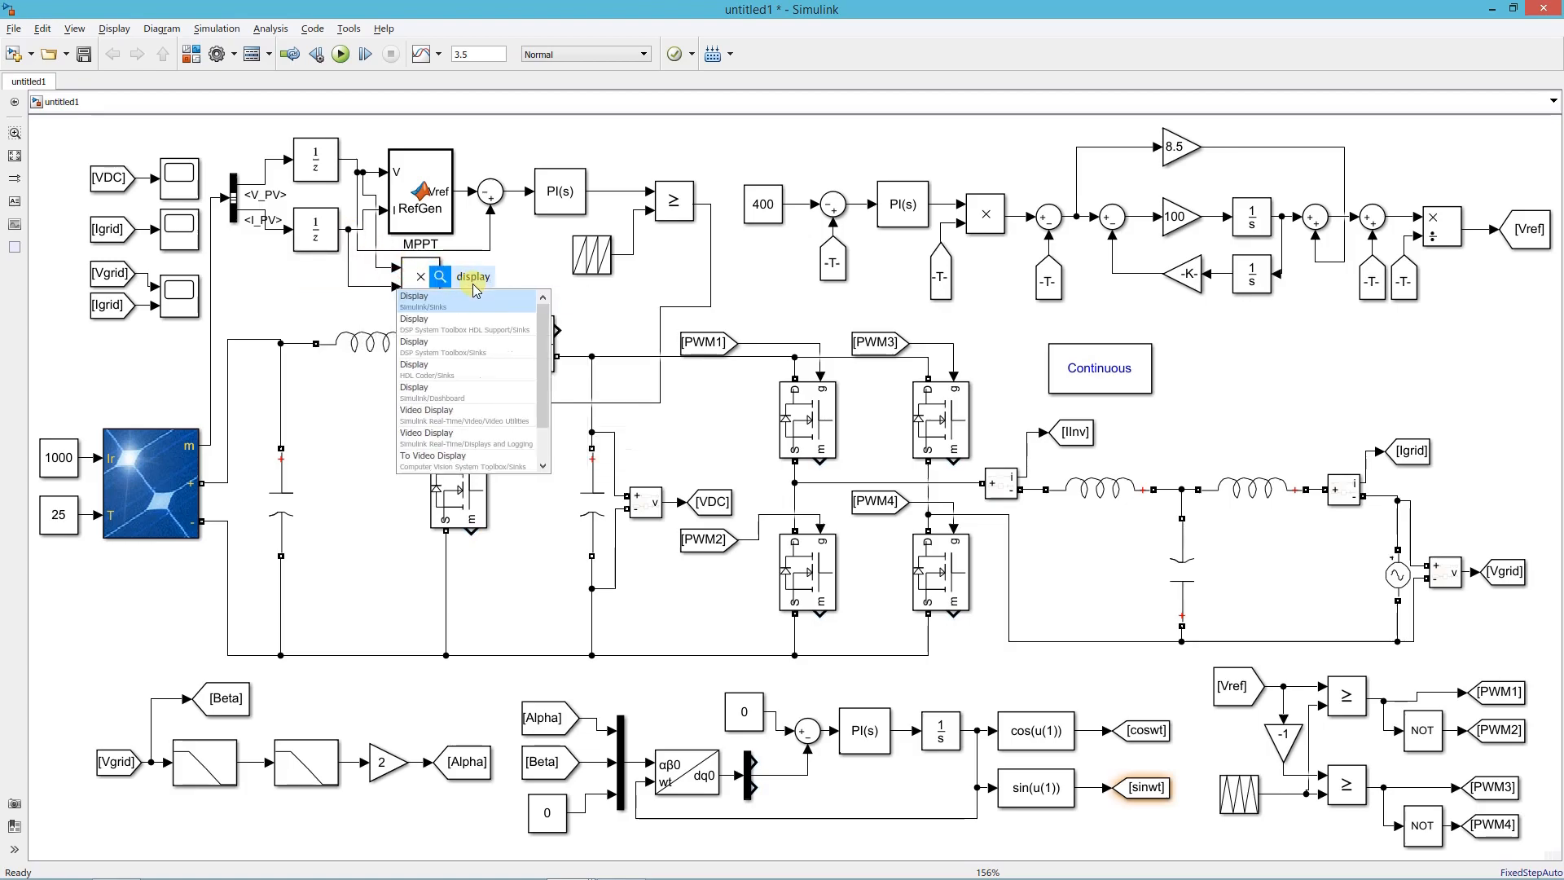
key(Return)
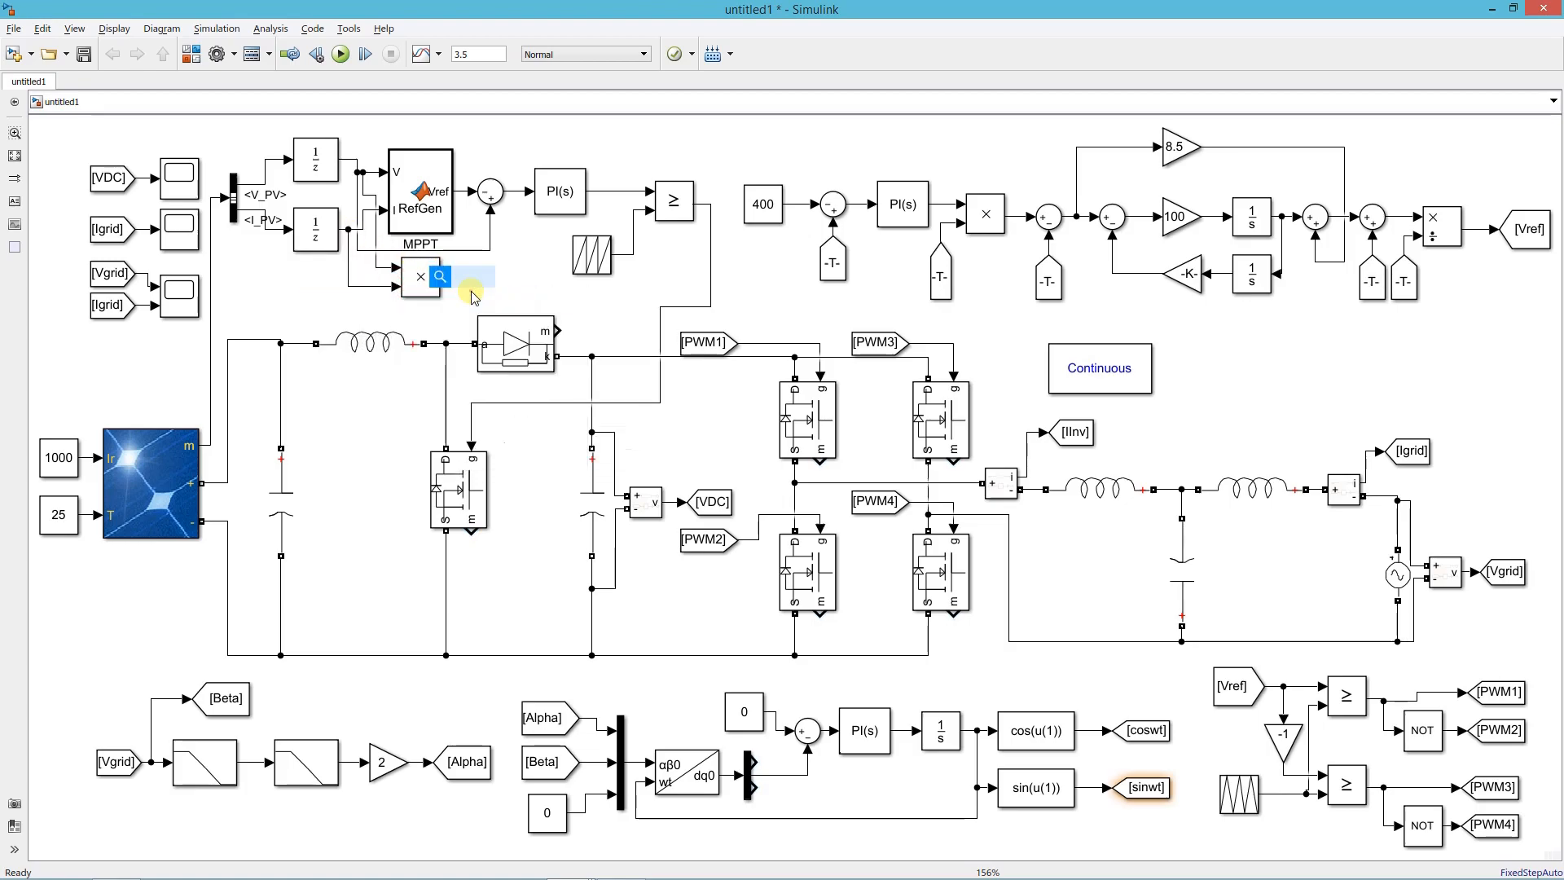
drag(473, 289, 611, 230)
click(547, 287)
drag(547, 287, 566, 287)
click(617, 287)
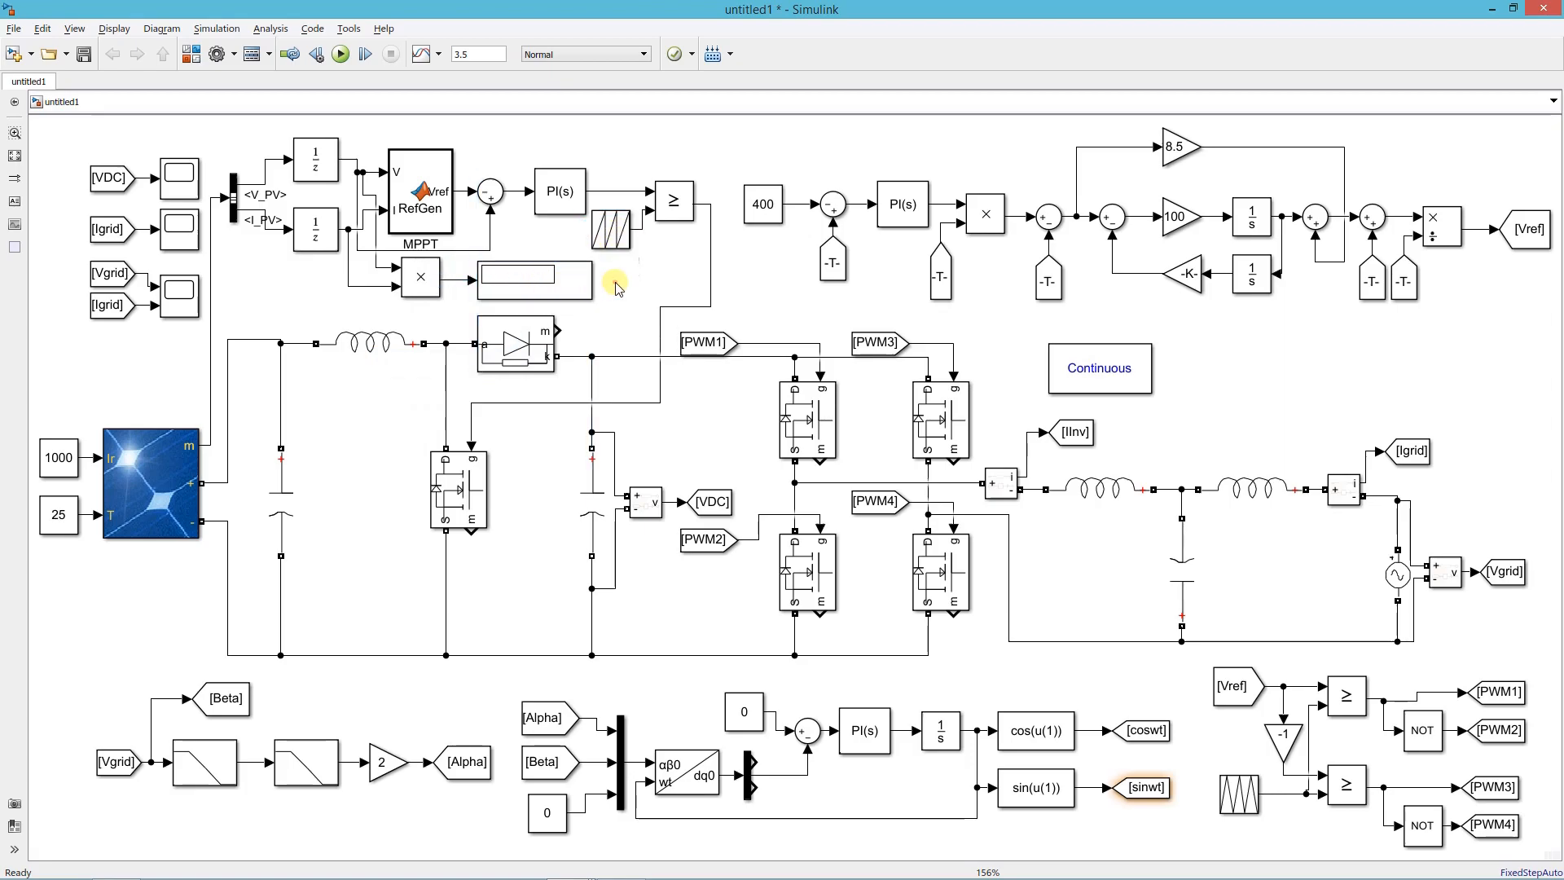
Set the grid's AC Voltage Source to a peak amplitude of 325 V and a frequency of 50 Hz
double_click(1400, 576)
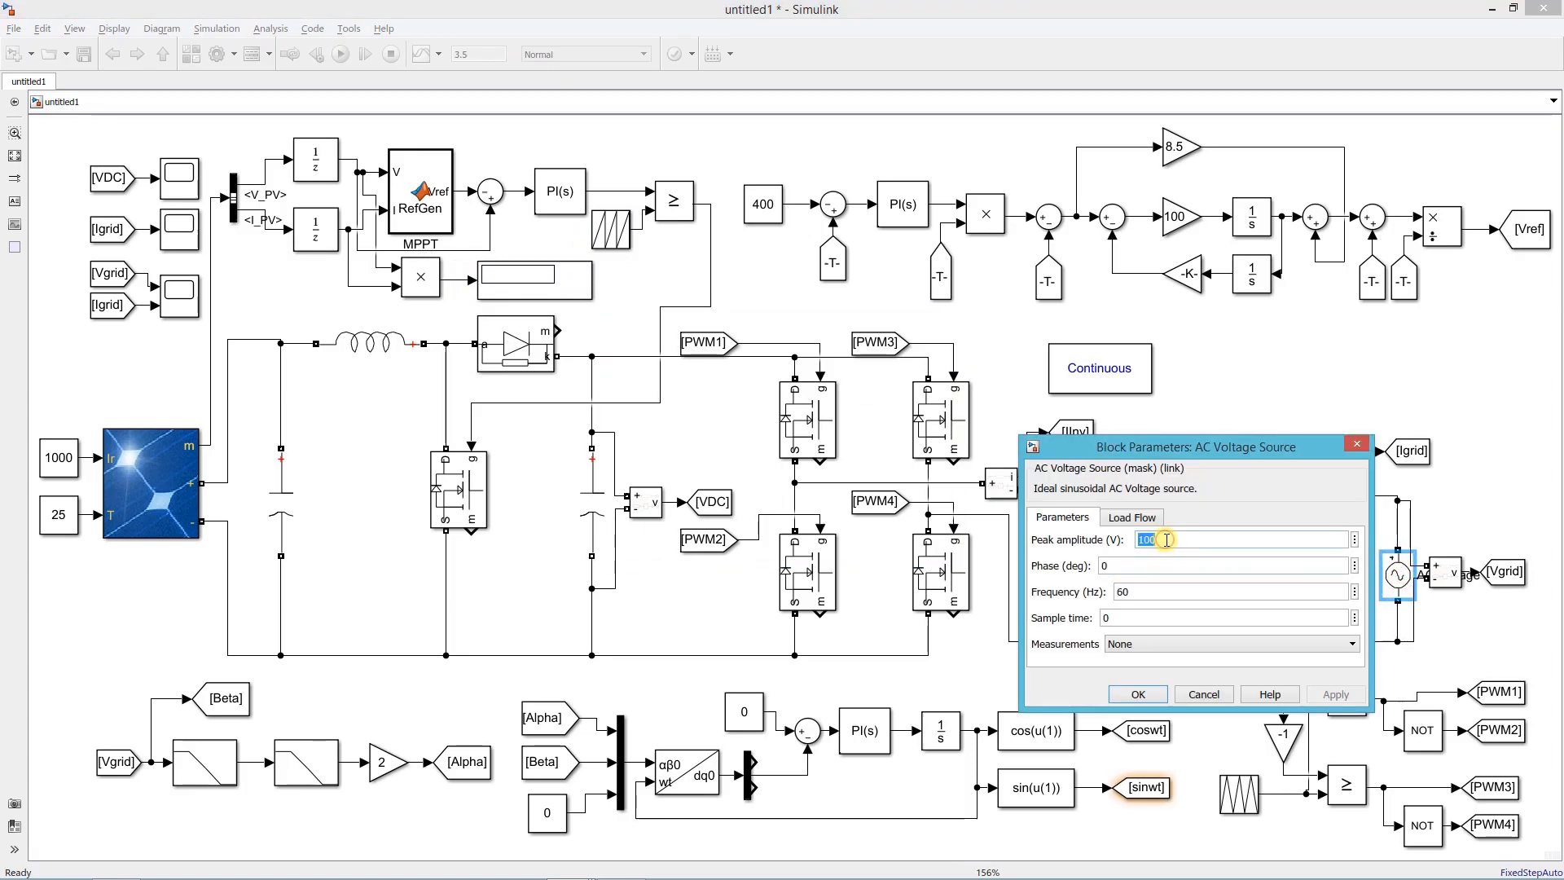
text(325)
double_click(1166, 583)
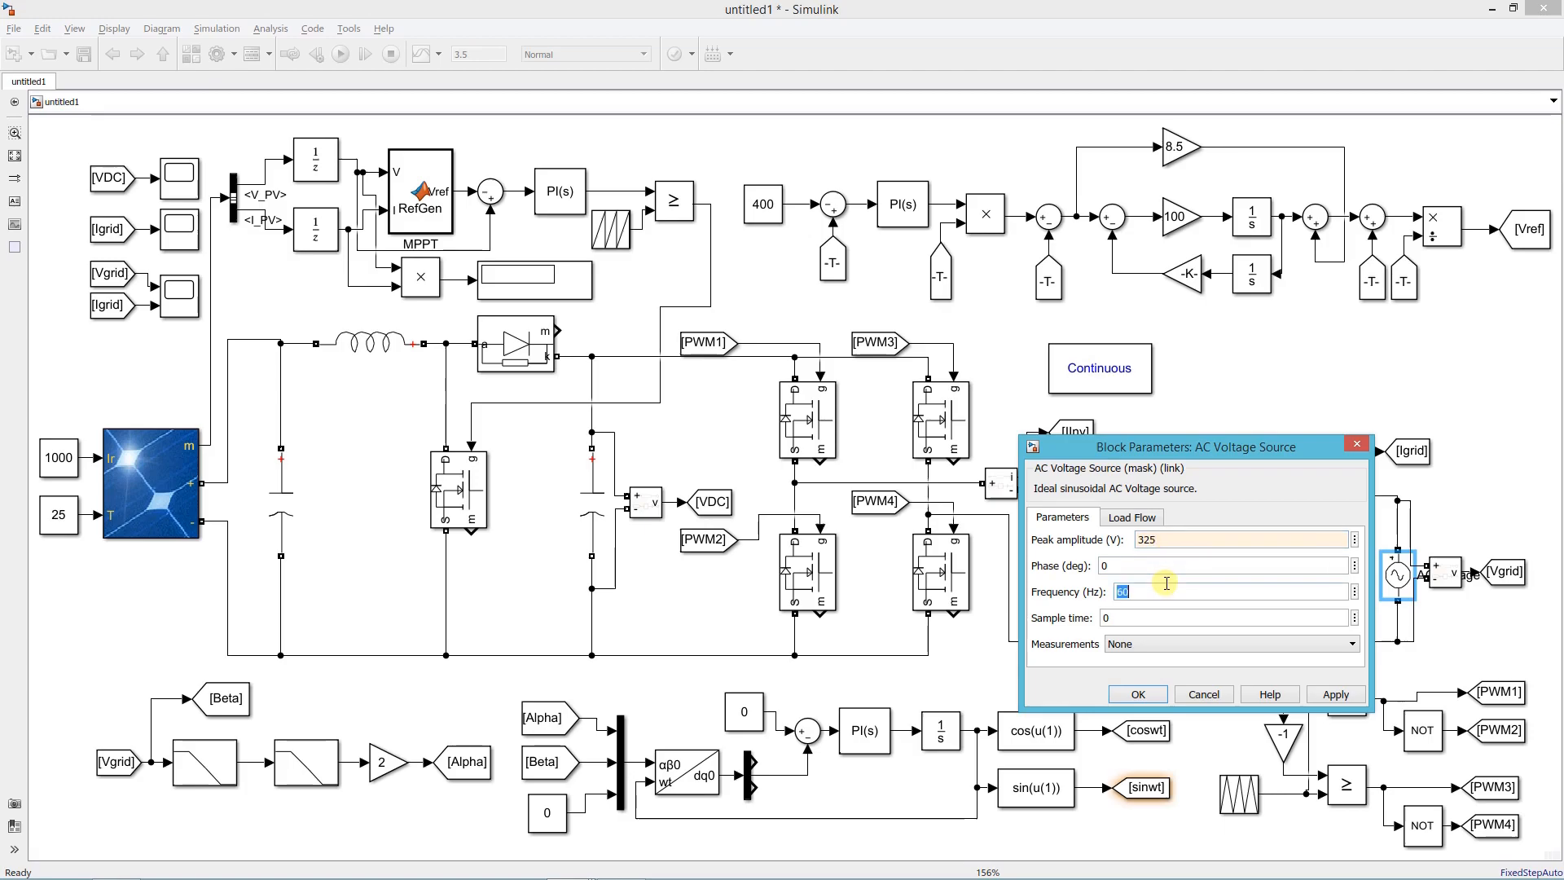
text(5)
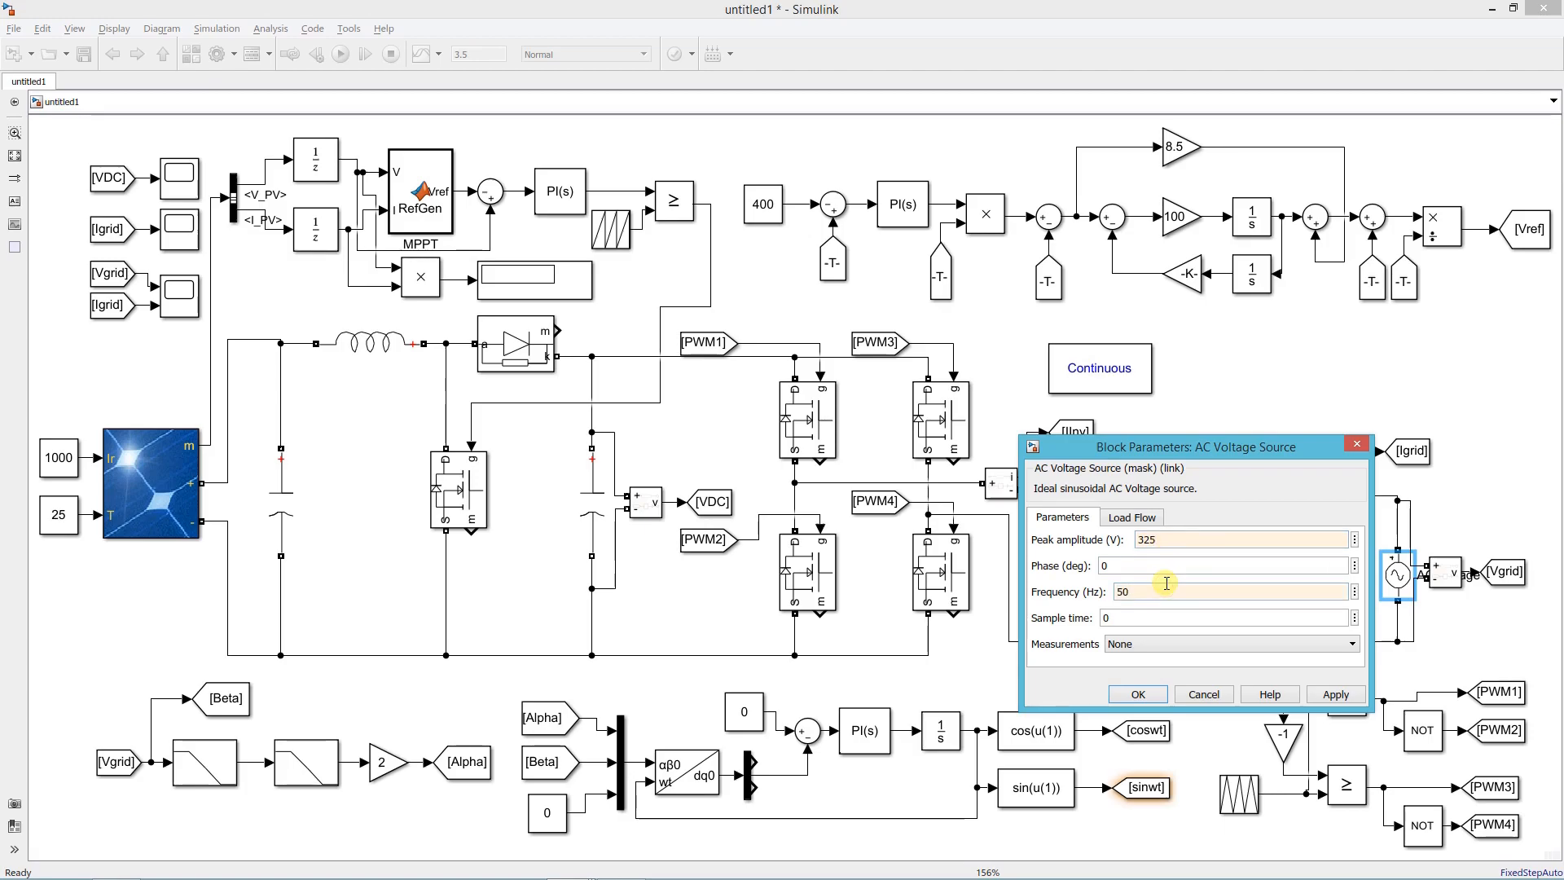
text(0)
click(1138, 694)
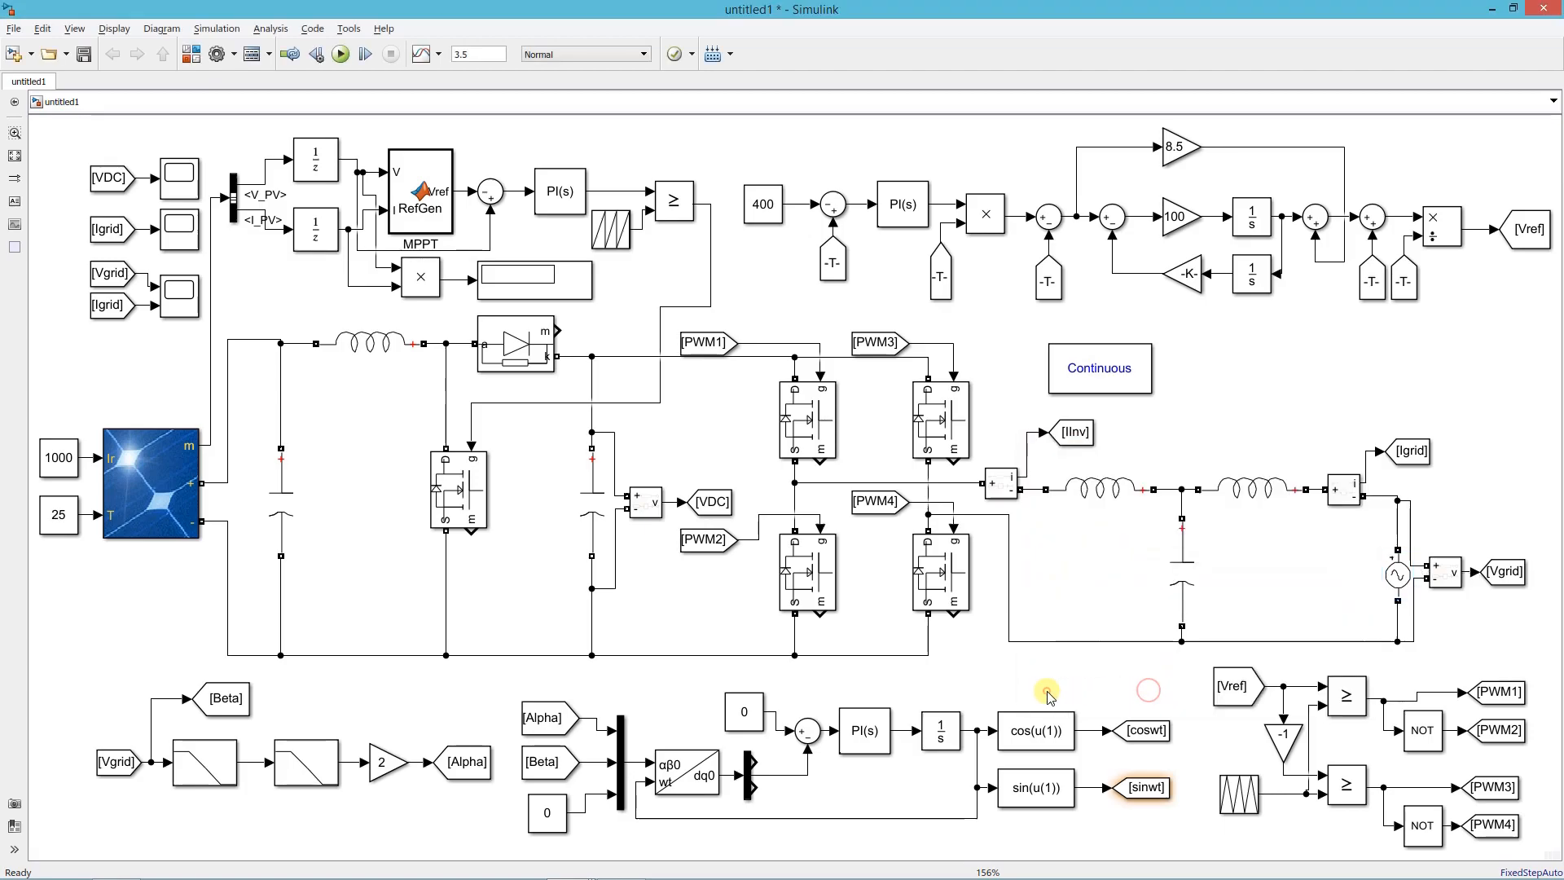
Run the simulation and set the PV array's irradiance constant to 500 while it is running
click(340, 54)
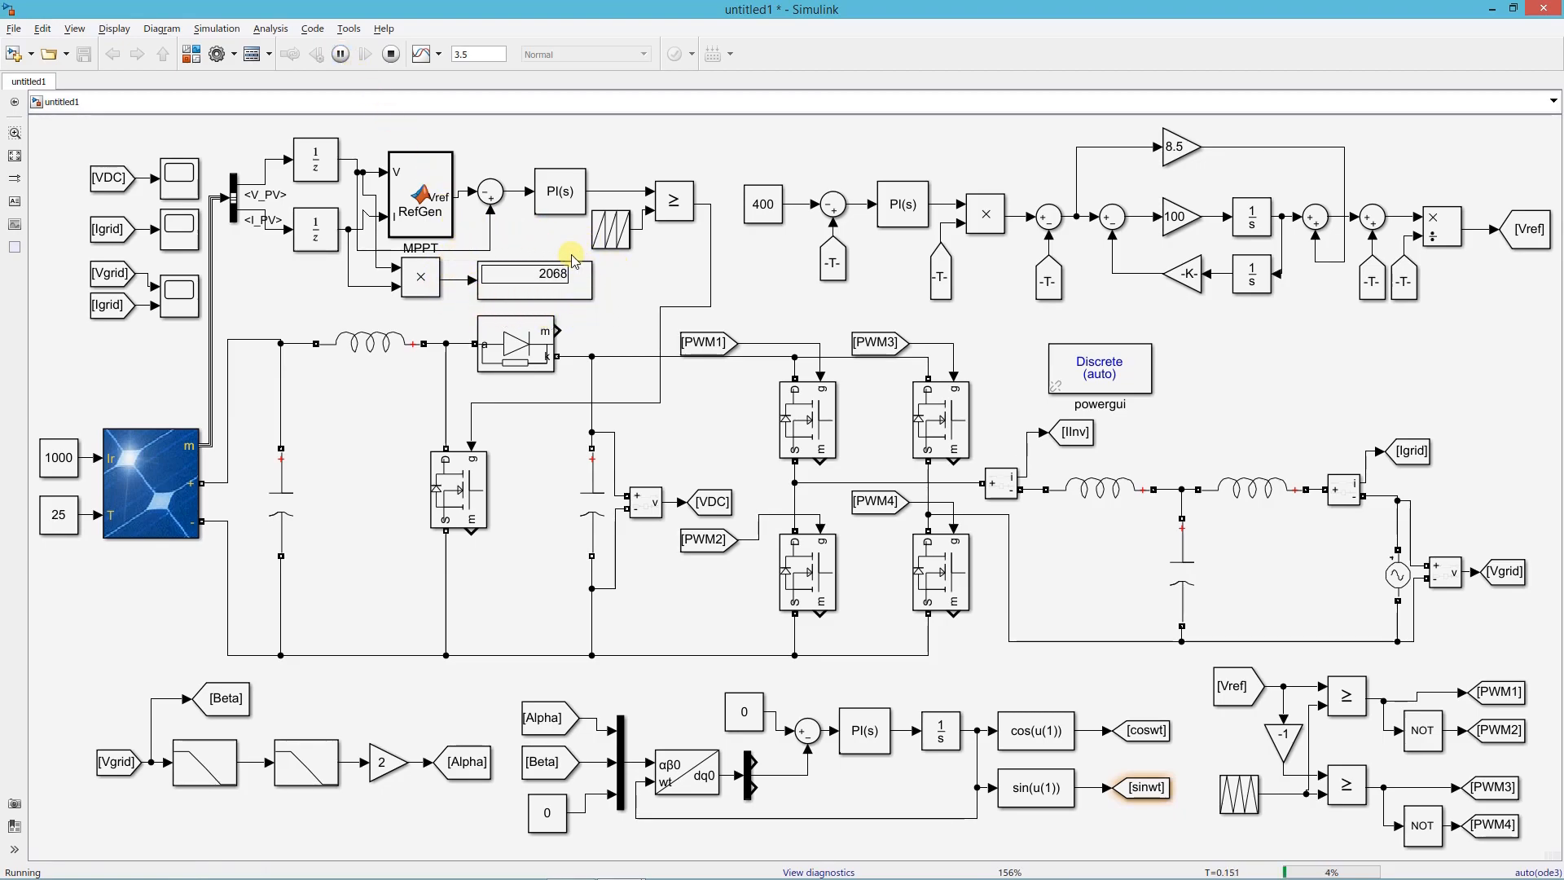
double_click(69, 458)
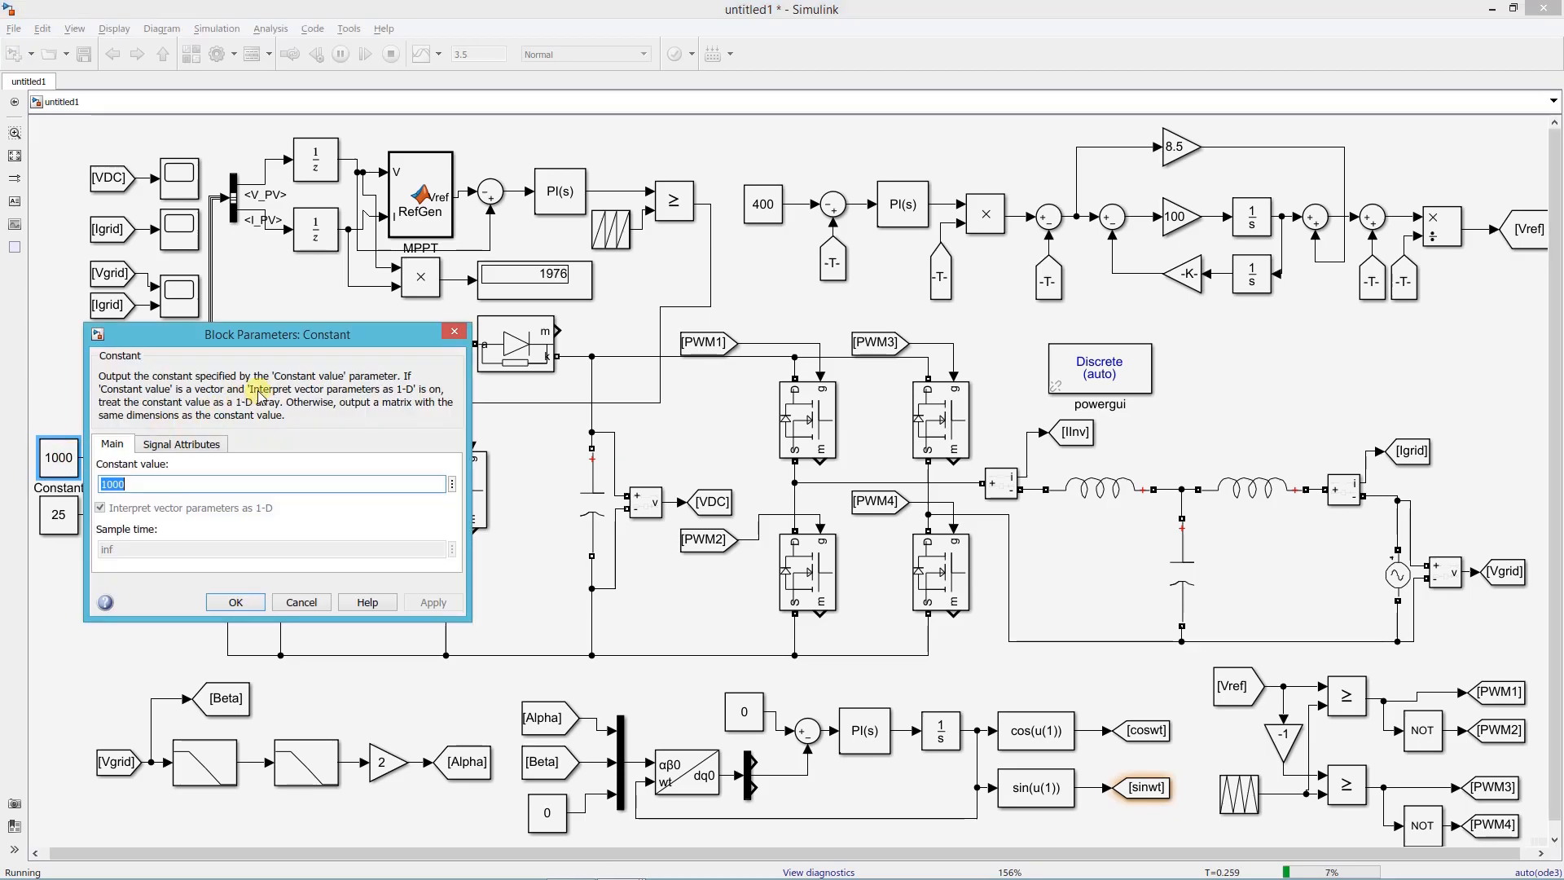
drag(307, 331, 883, 165)
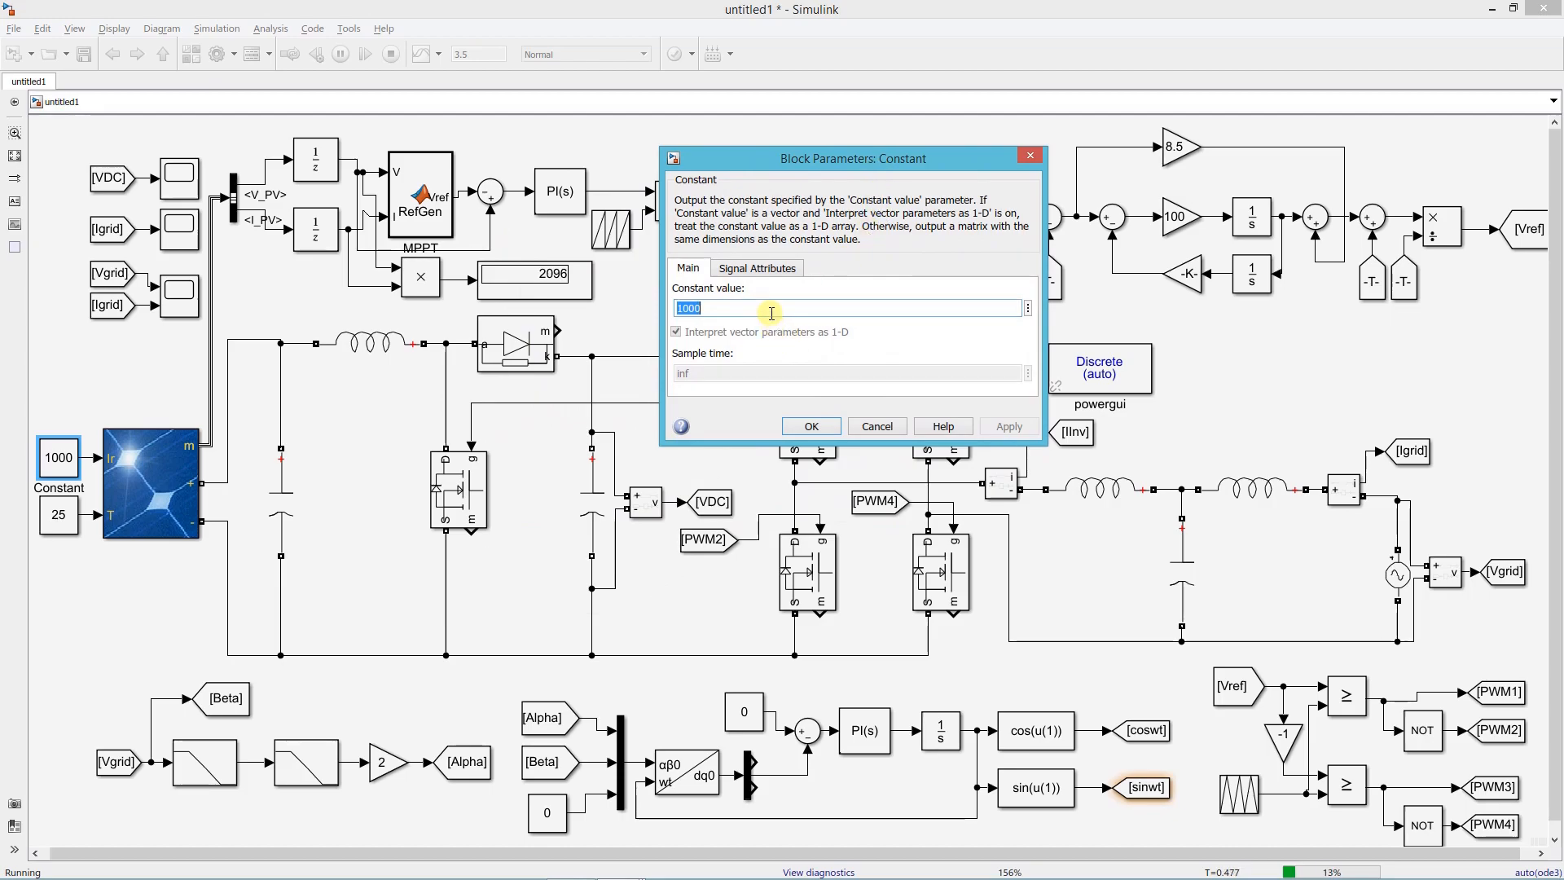
text(500)
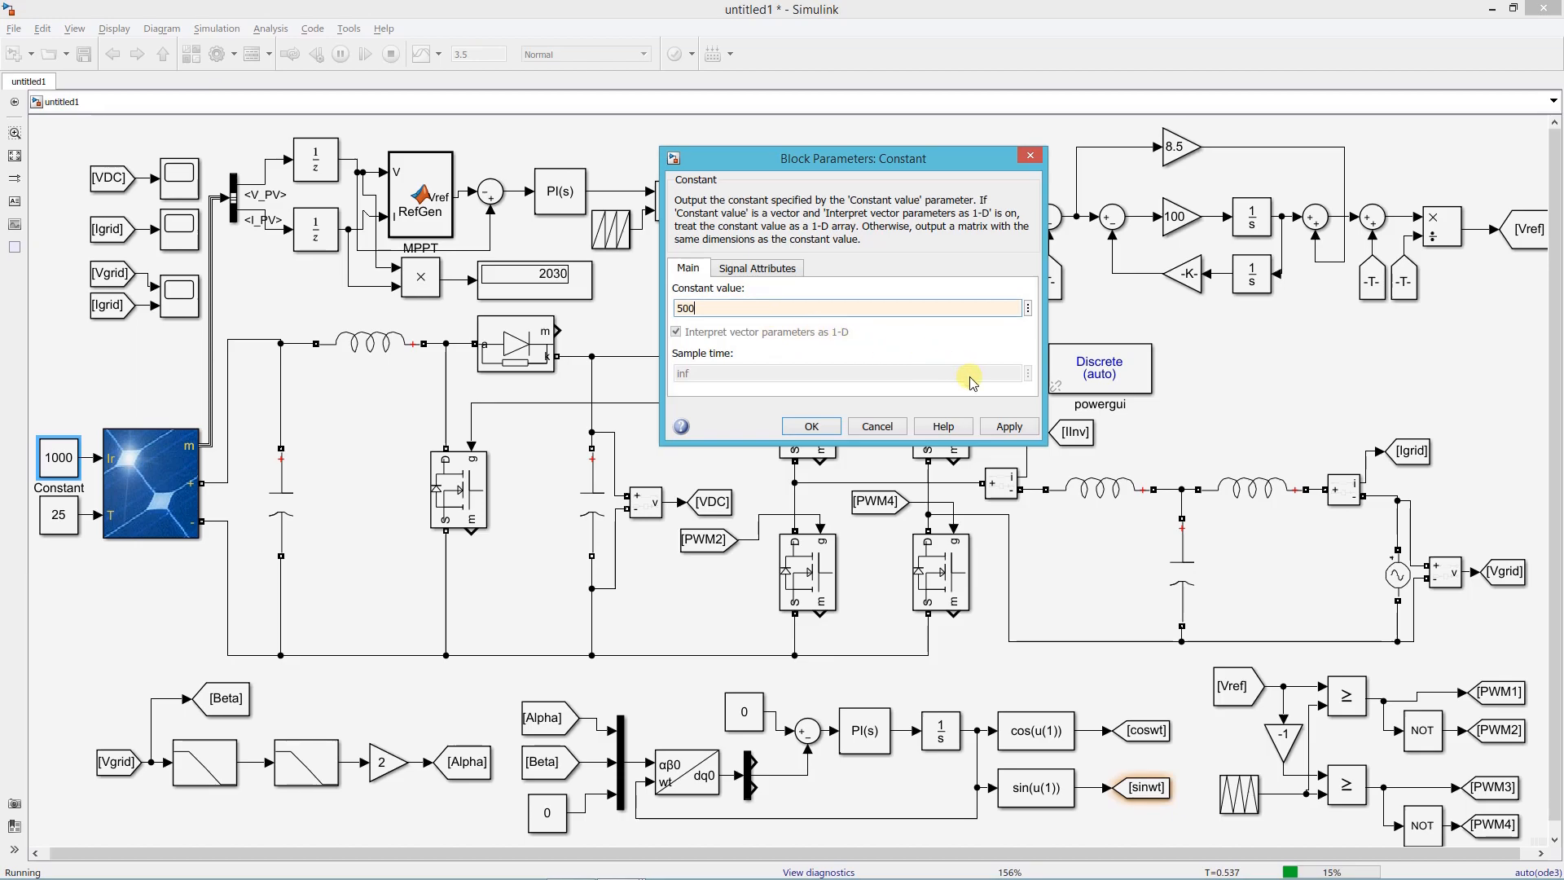
click(1008, 425)
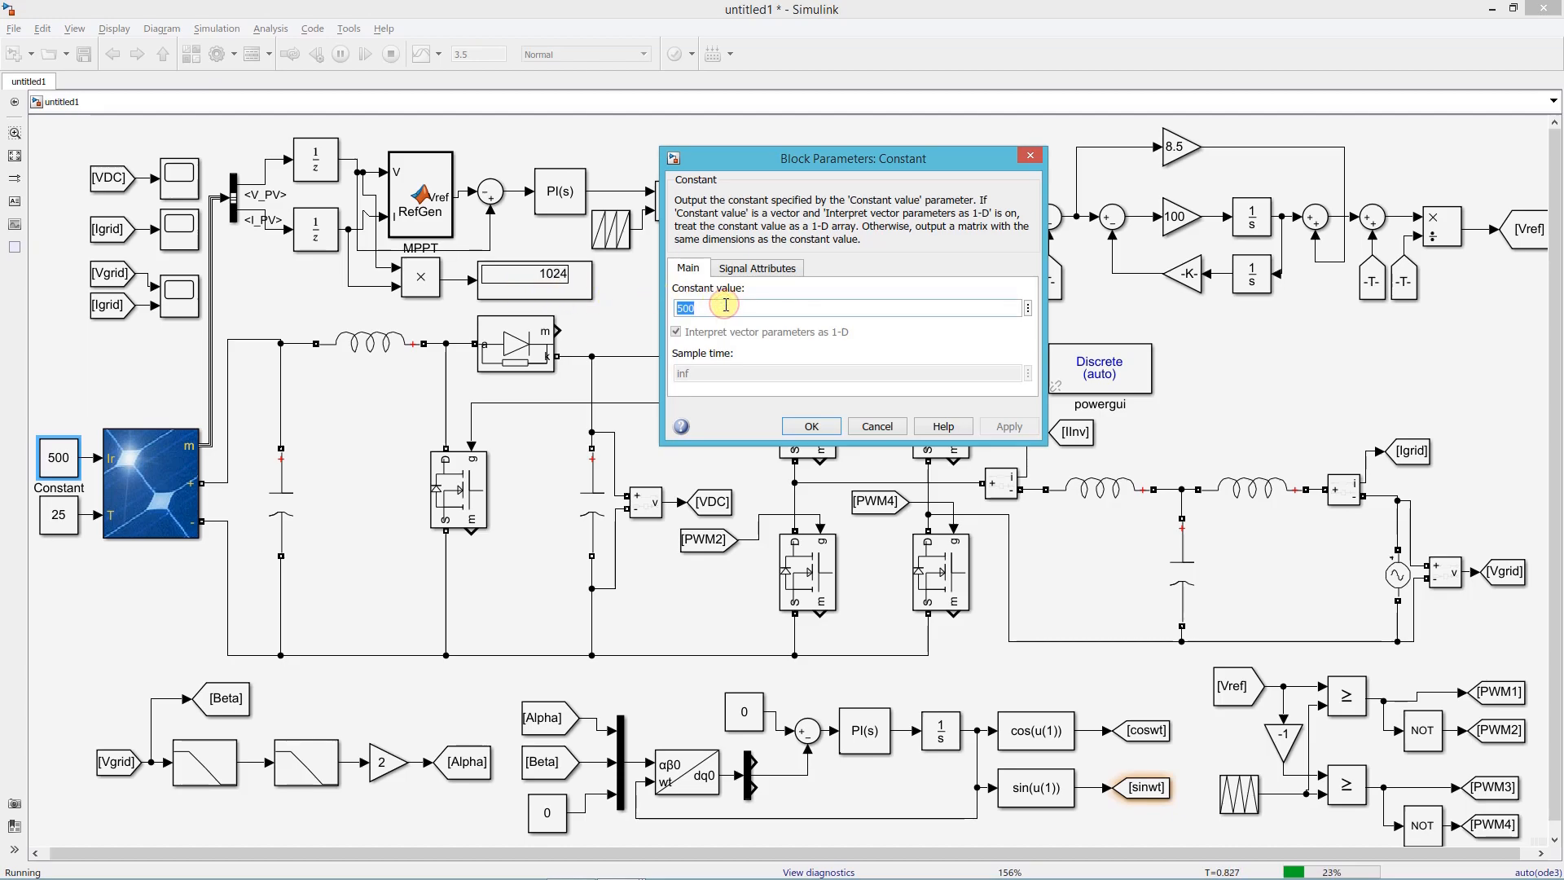
Set the irradiance constant to 250 and back to 500 during the running simulation
text(250)
click(1021, 426)
text(500)
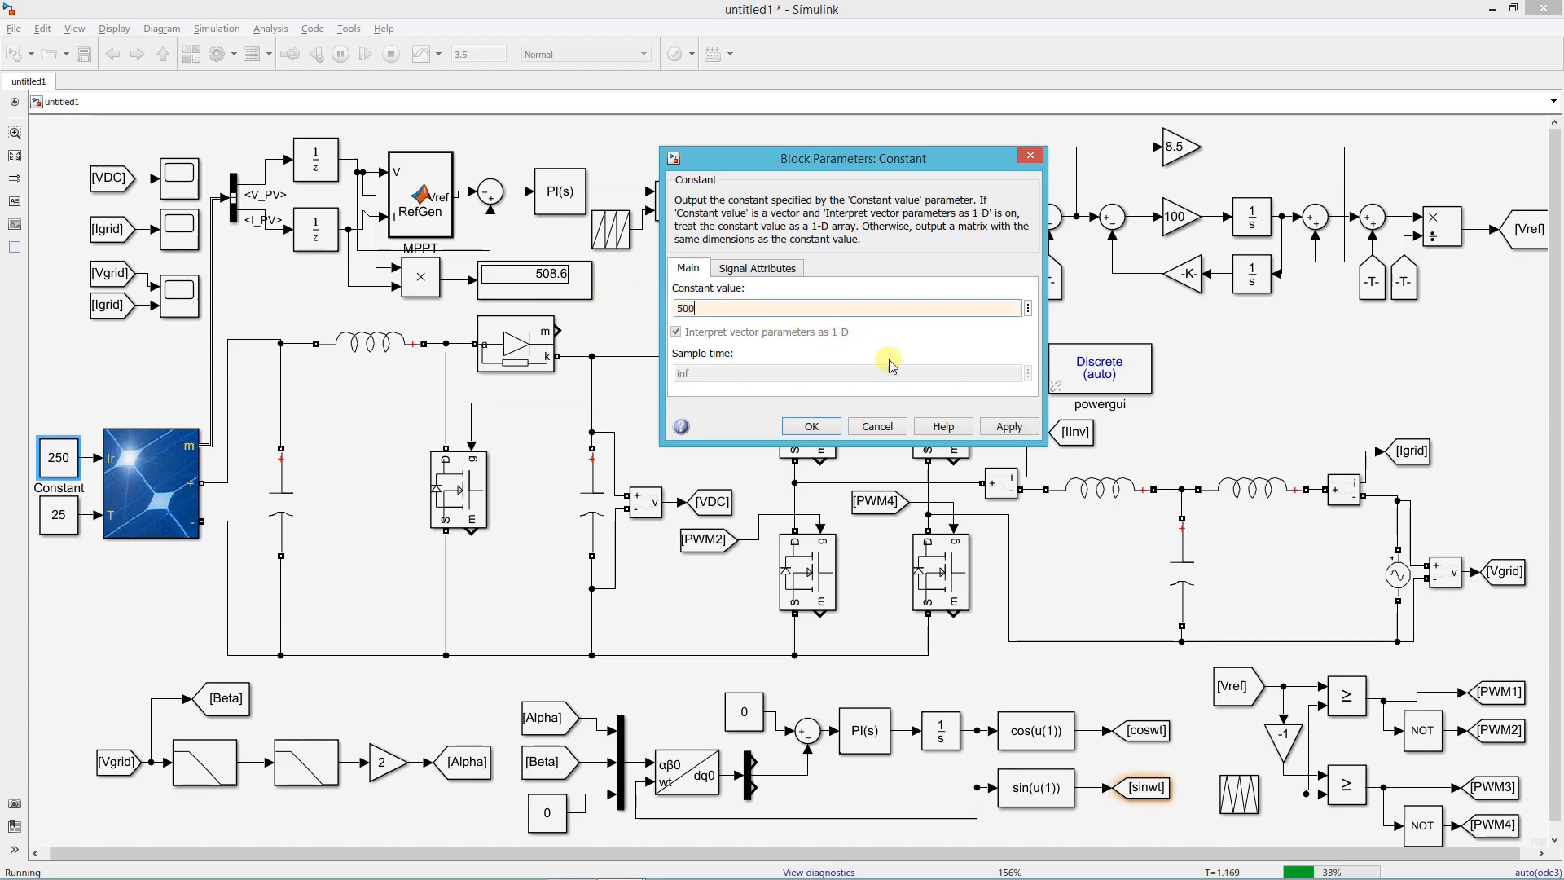
click(1007, 426)
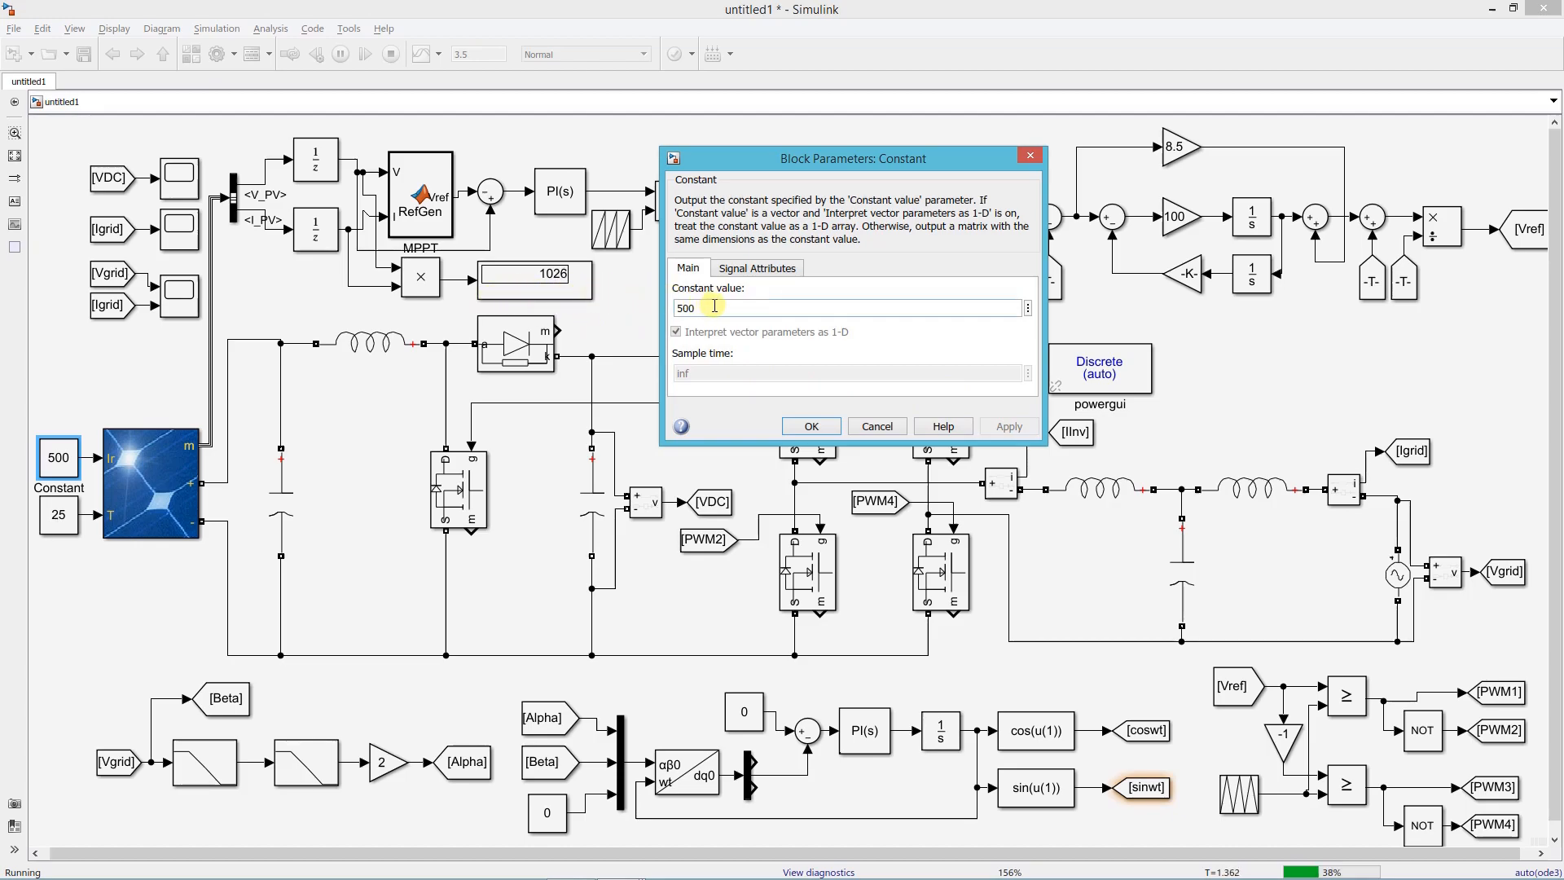
Raise the irradiance constant to 750 and 1000 in turn, and stop the simulation
text(750)
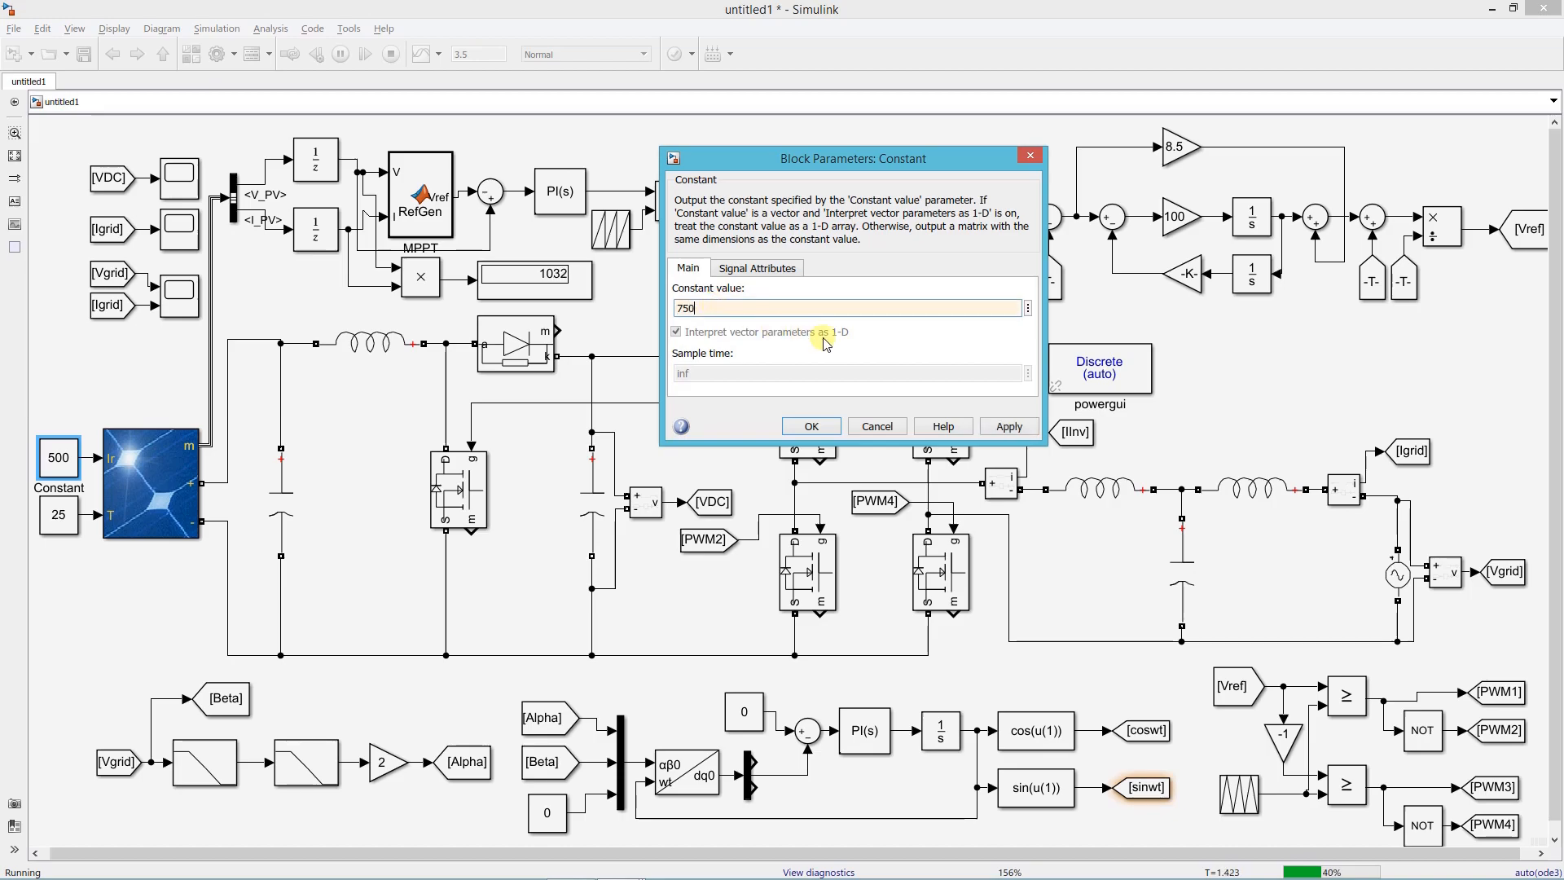
click(1004, 422)
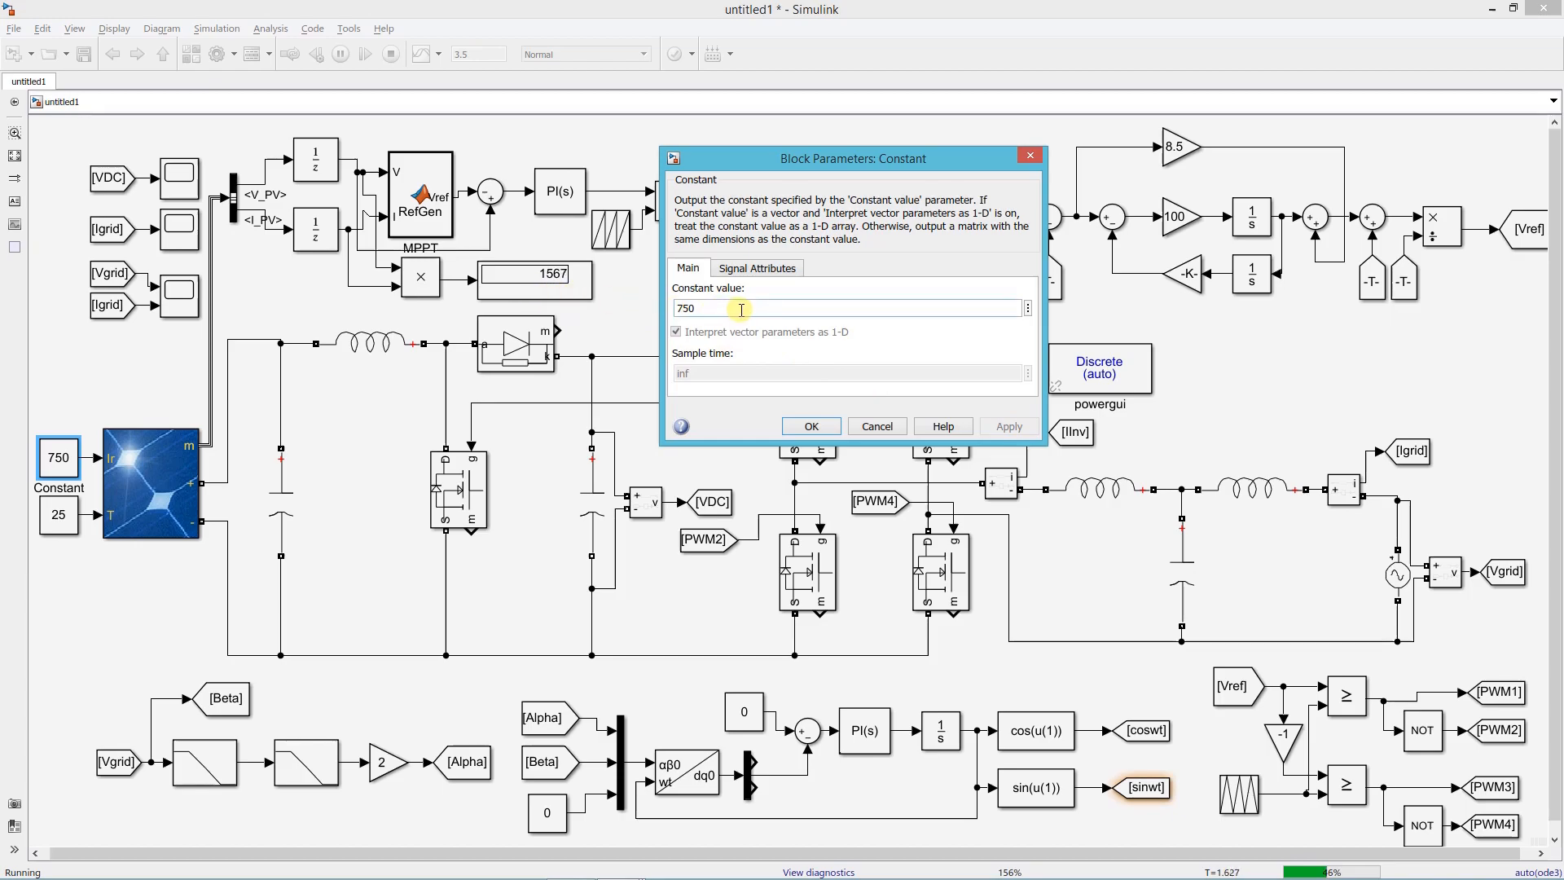
text(1000)
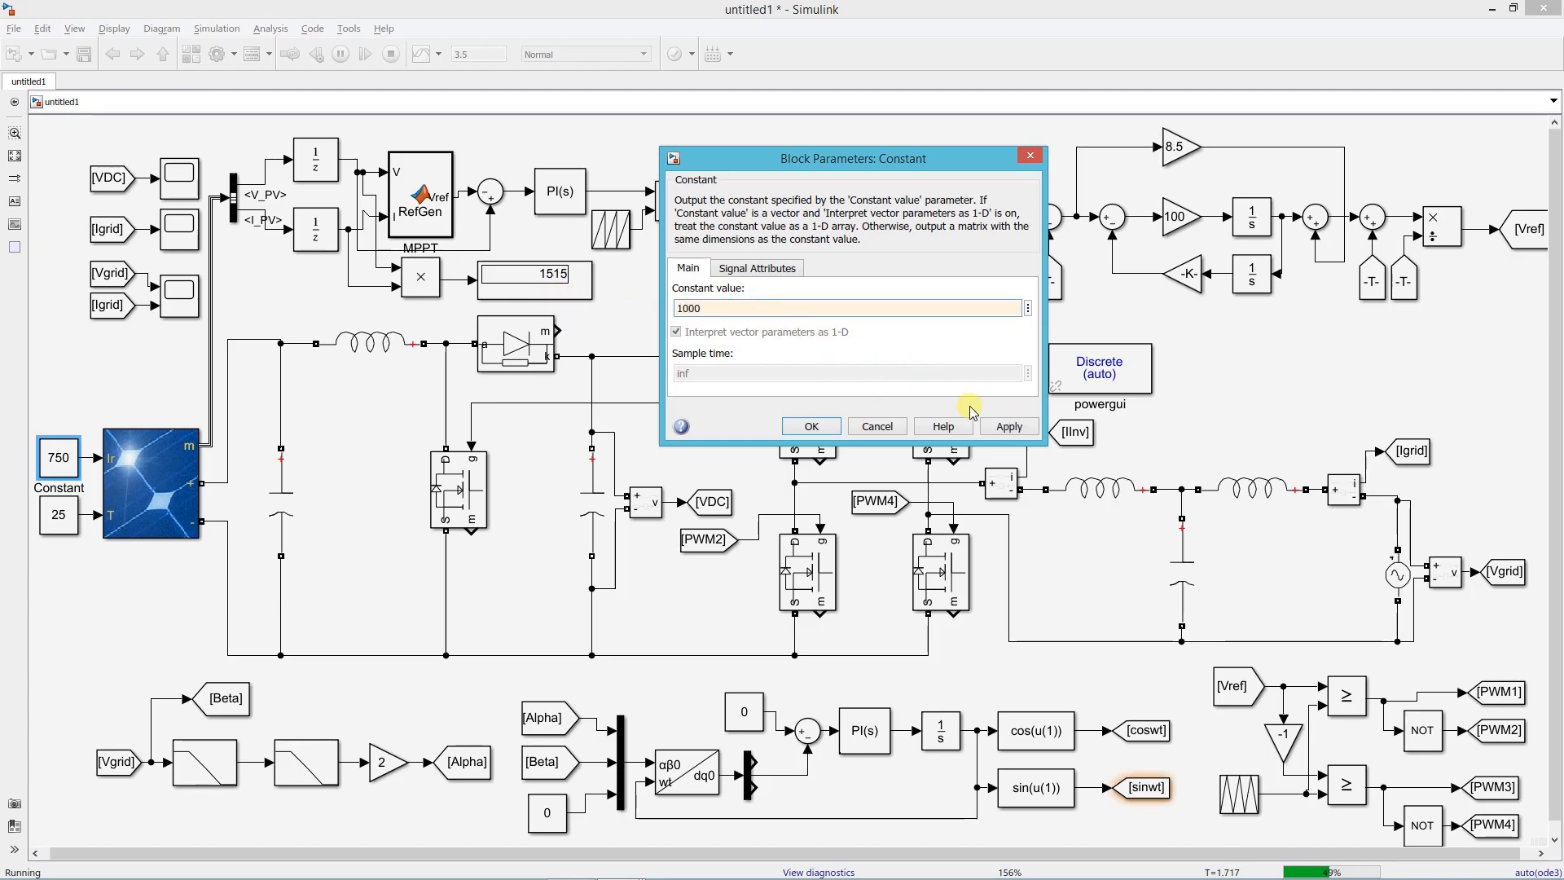
click(1007, 426)
click(827, 429)
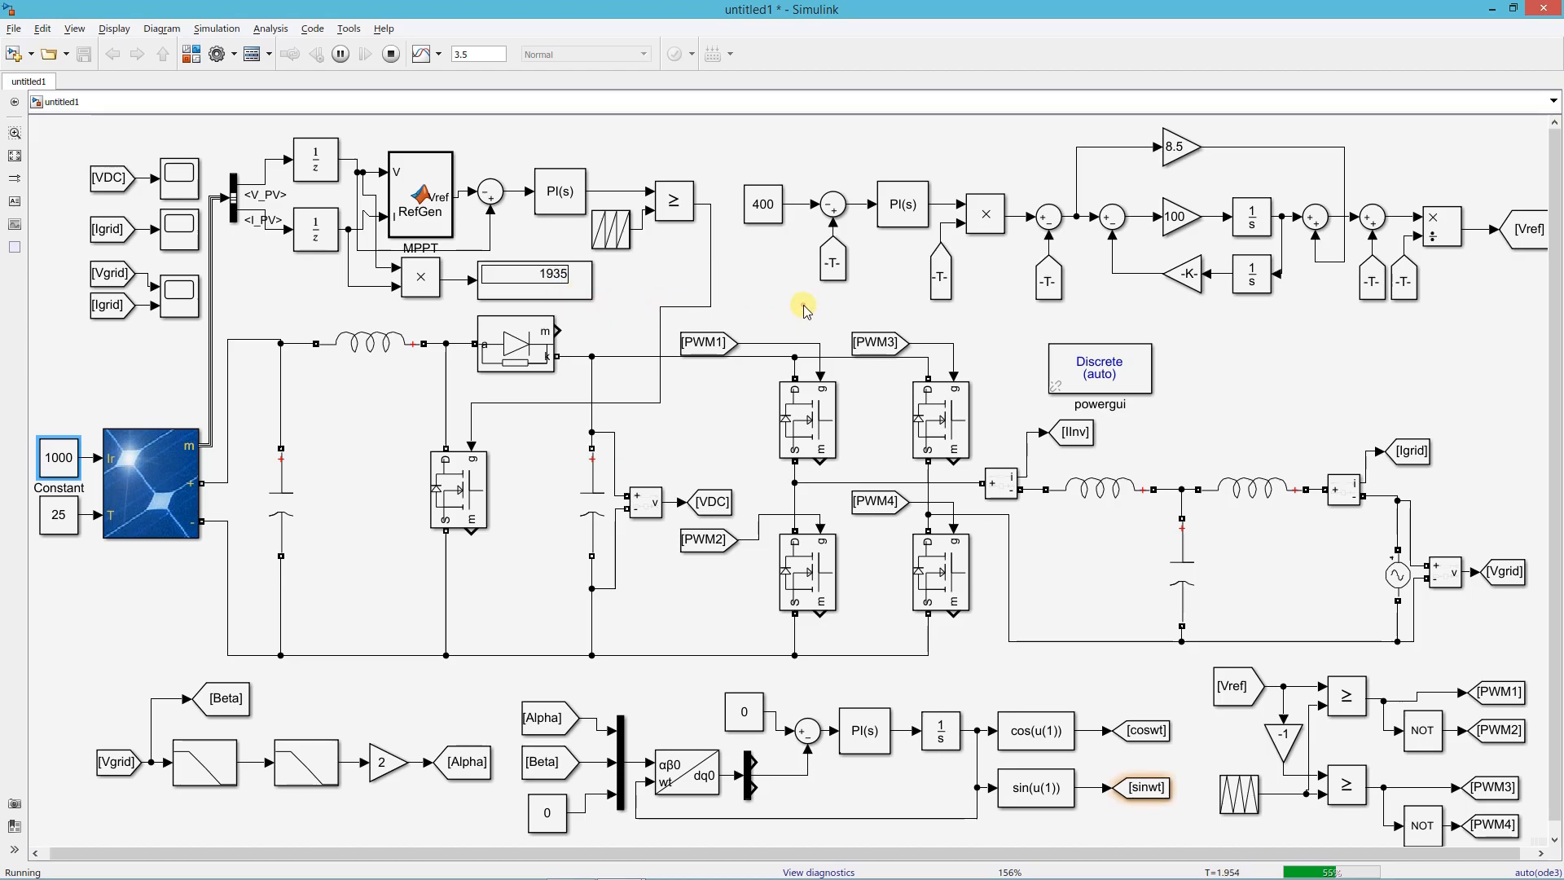
click(392, 56)
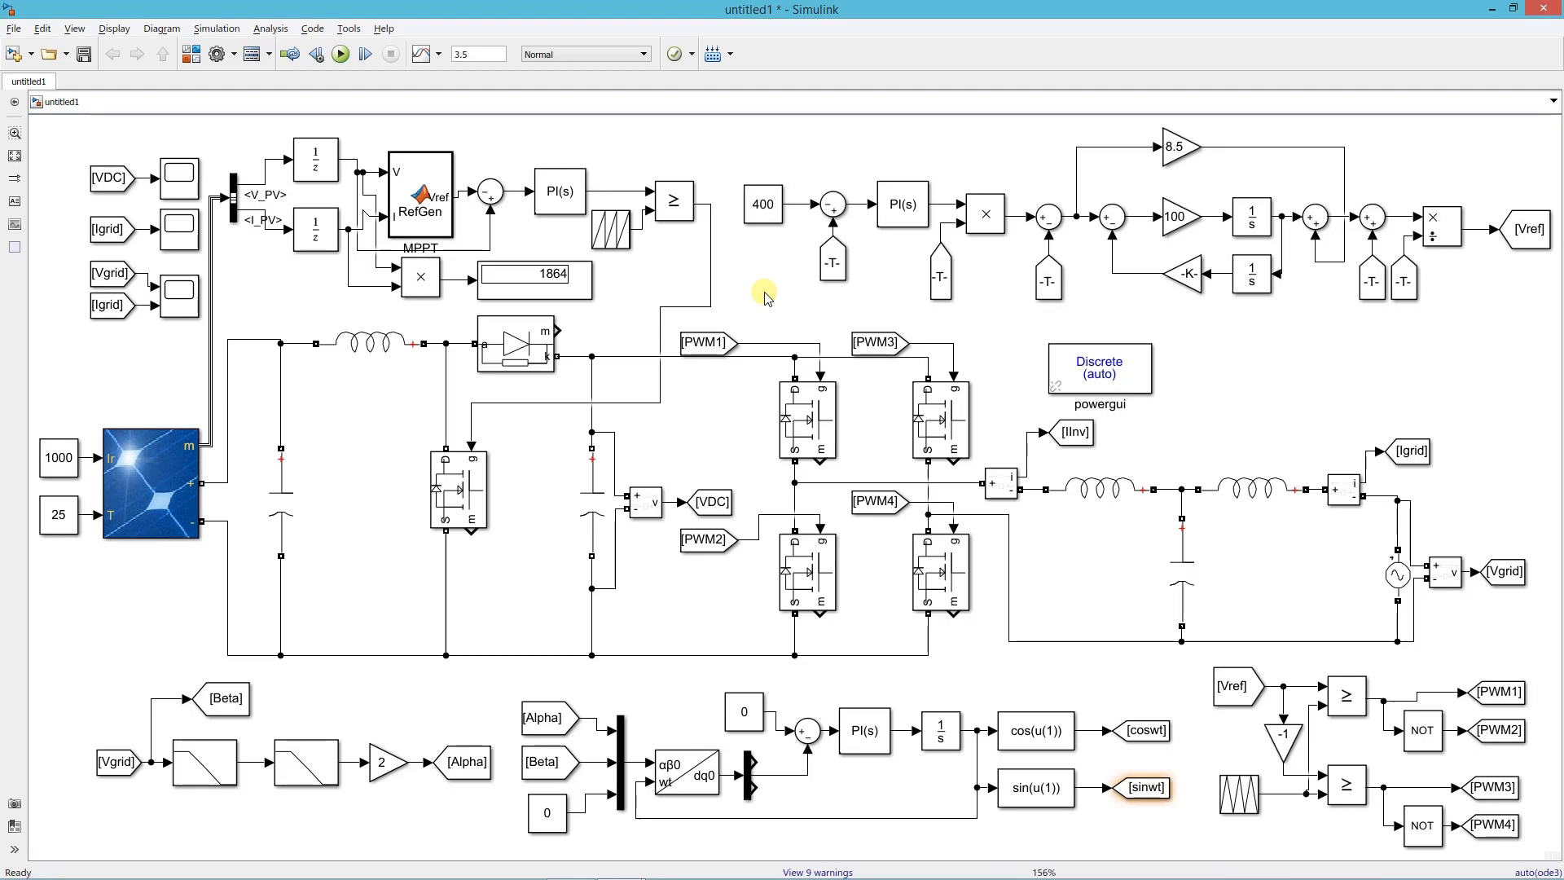
Run the simulation and examine the DC voltage waveform in the VDC scope
click(342, 58)
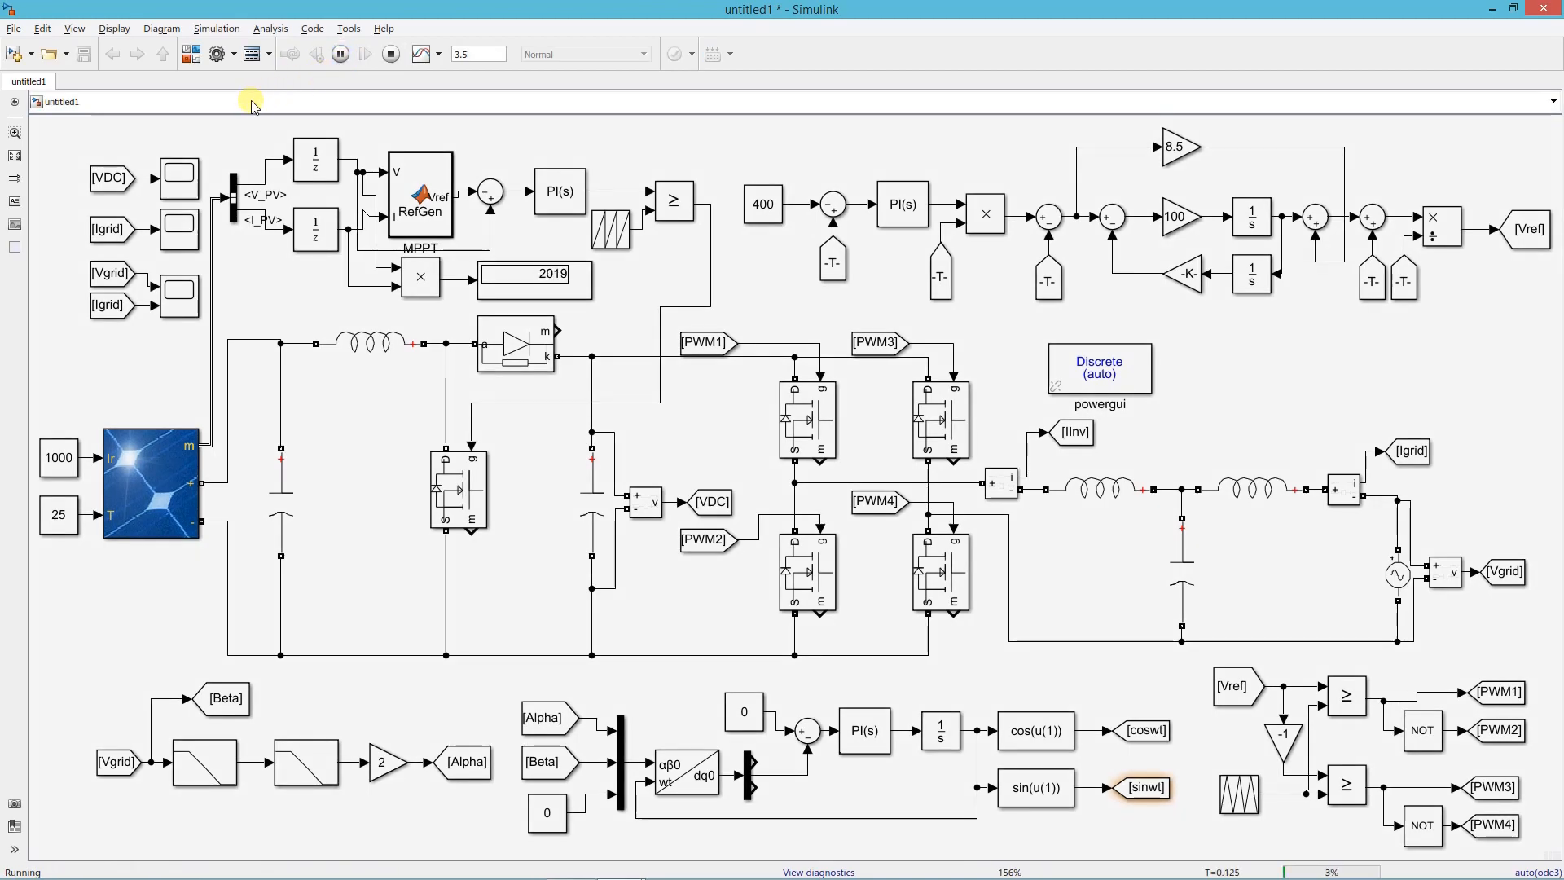
double_click(184, 176)
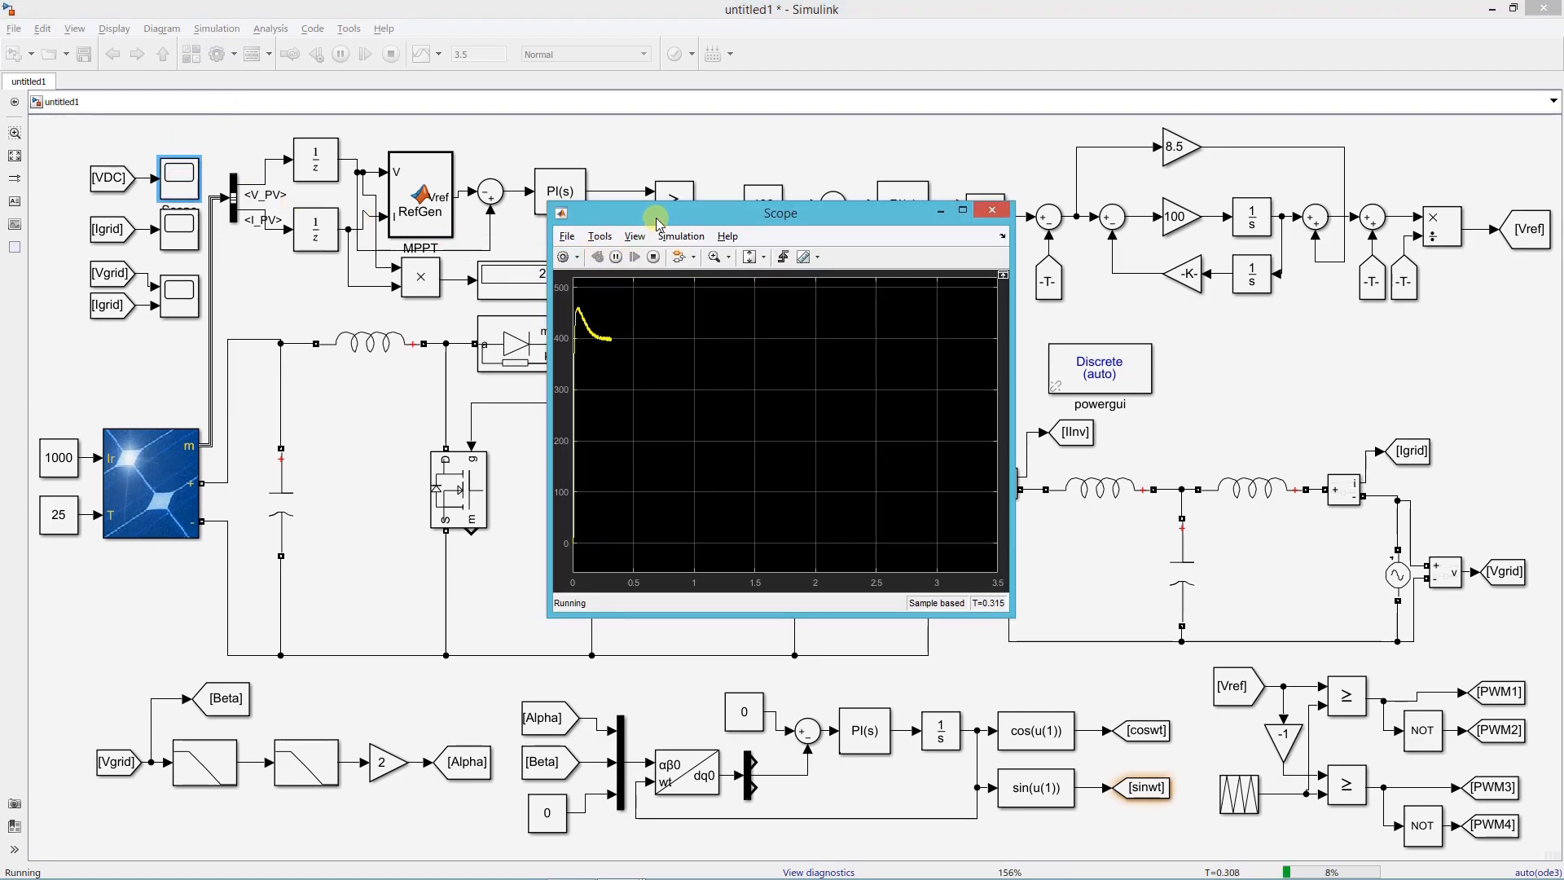
drag(652, 216, 775, 166)
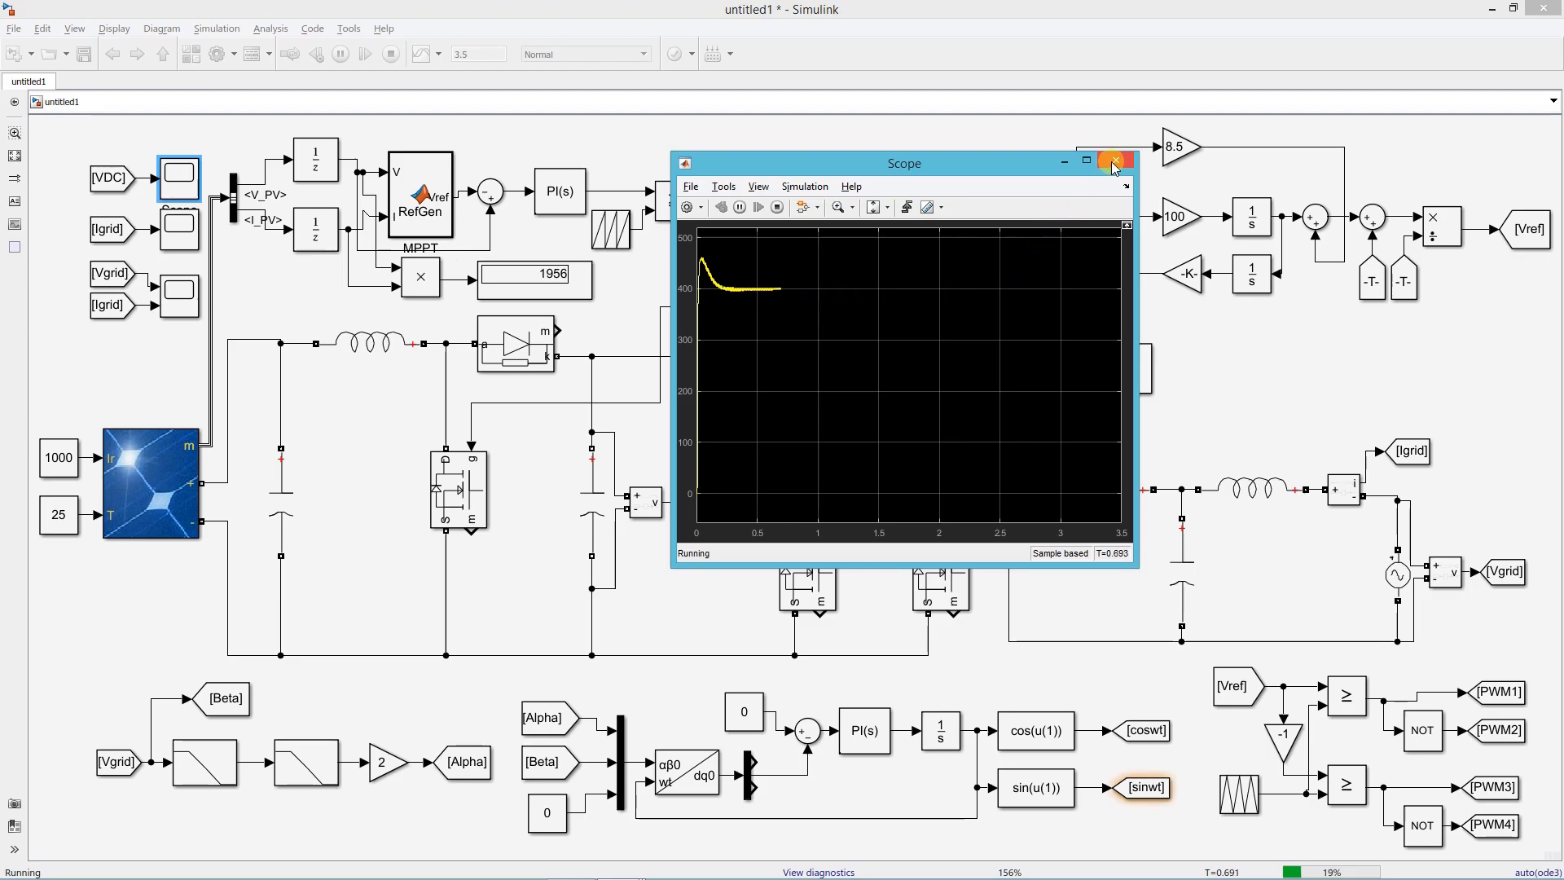
click(475, 206)
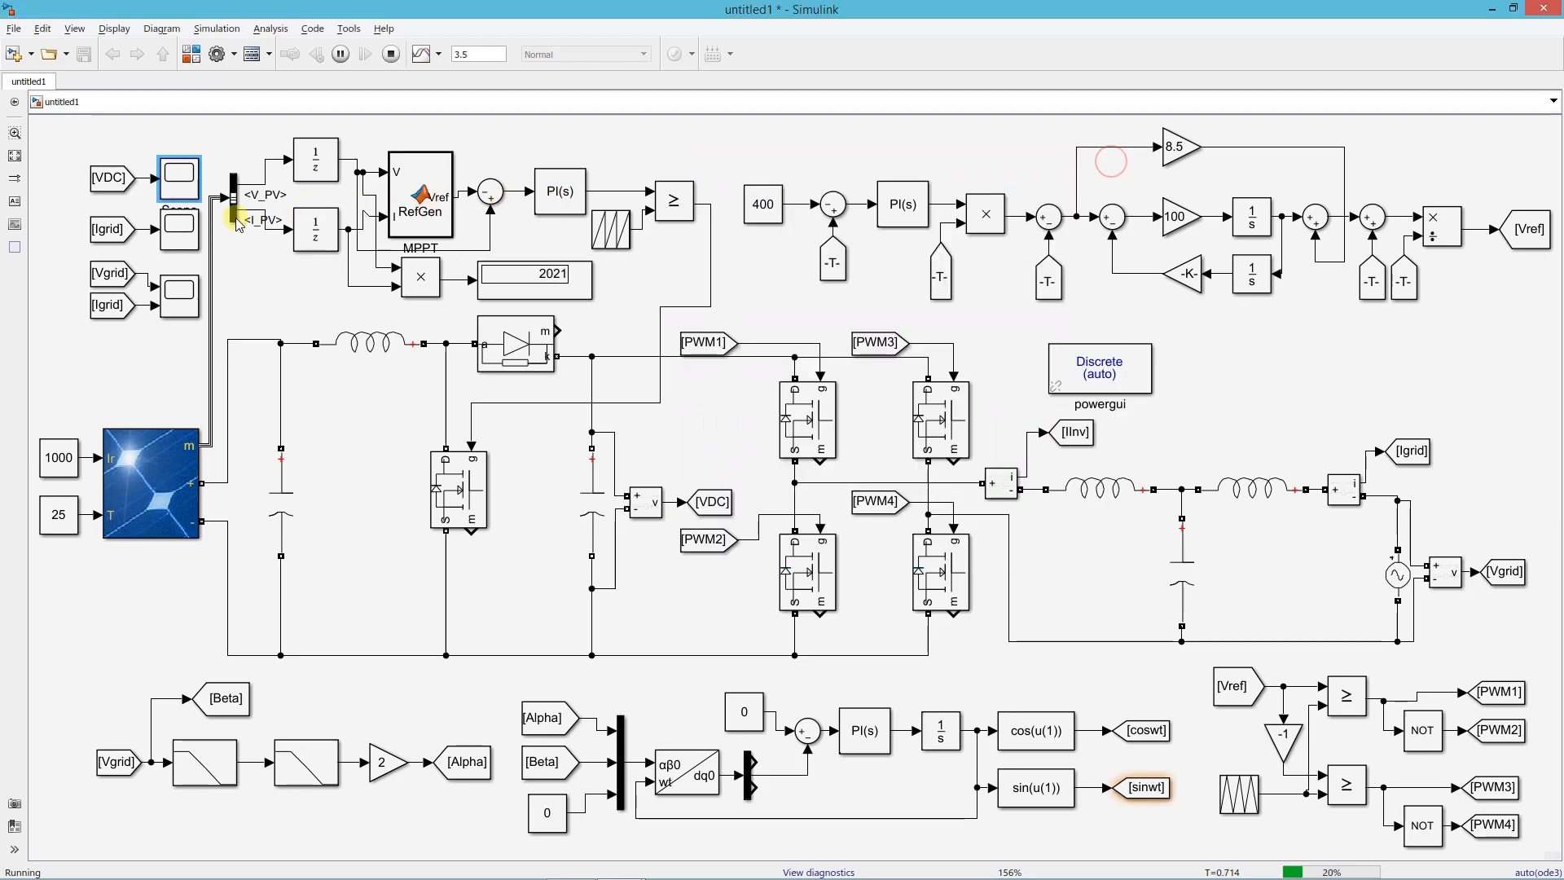
Examine the grid current waveform in its own scope, enlarging the steady-state section from about 0.6 s
double_click(180, 230)
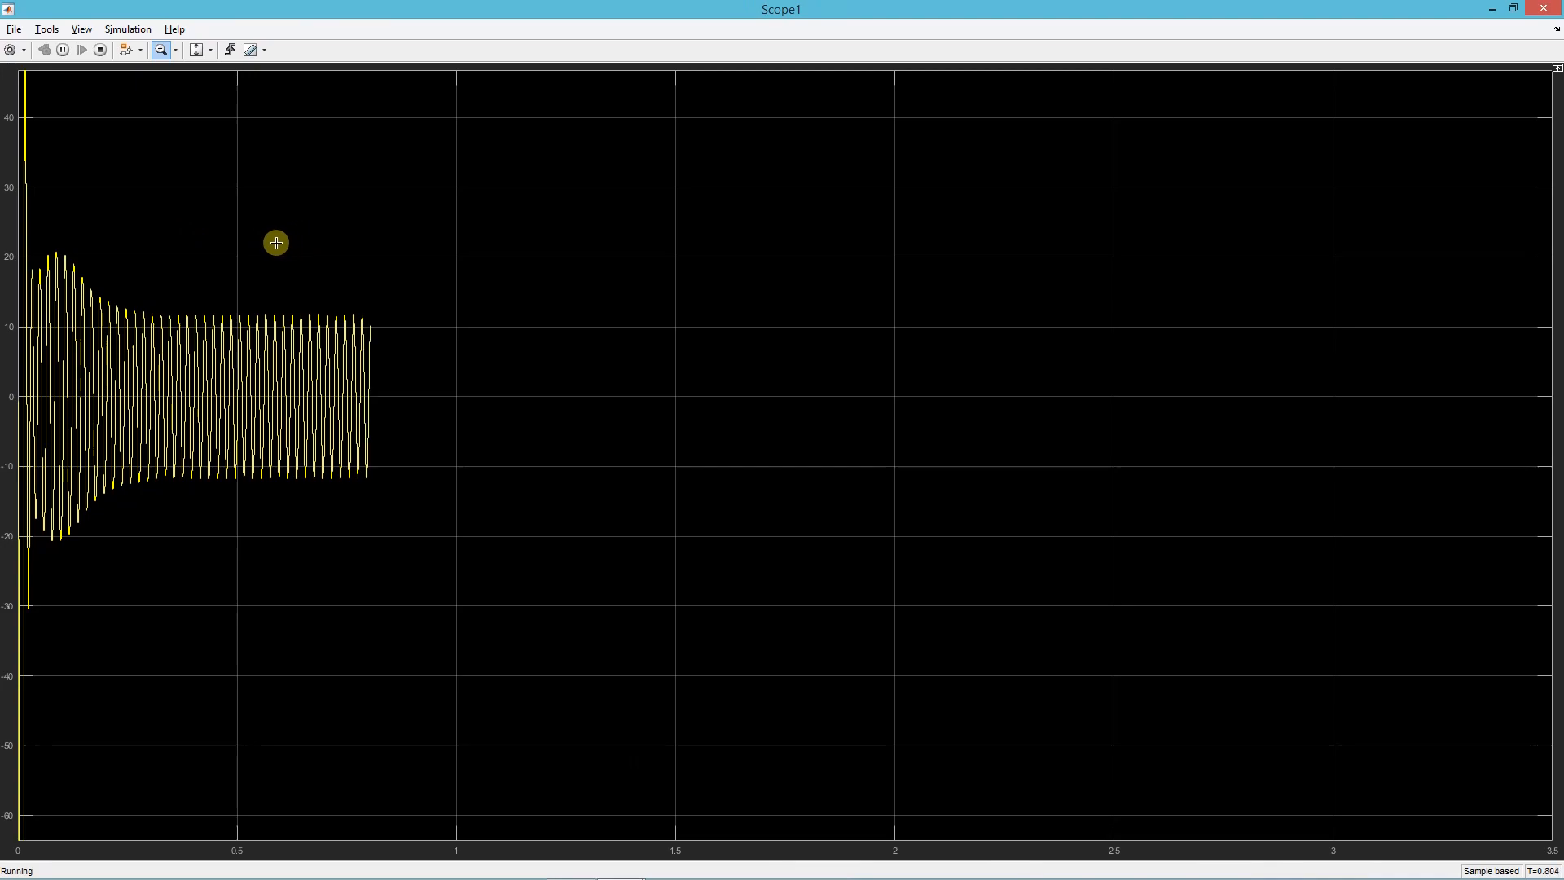
mouse_move(277, 242)
mouse_down()
mouse_move(475, 515)
mouse_move(684, 653)
mouse_move(737, 636)
mouse_up()
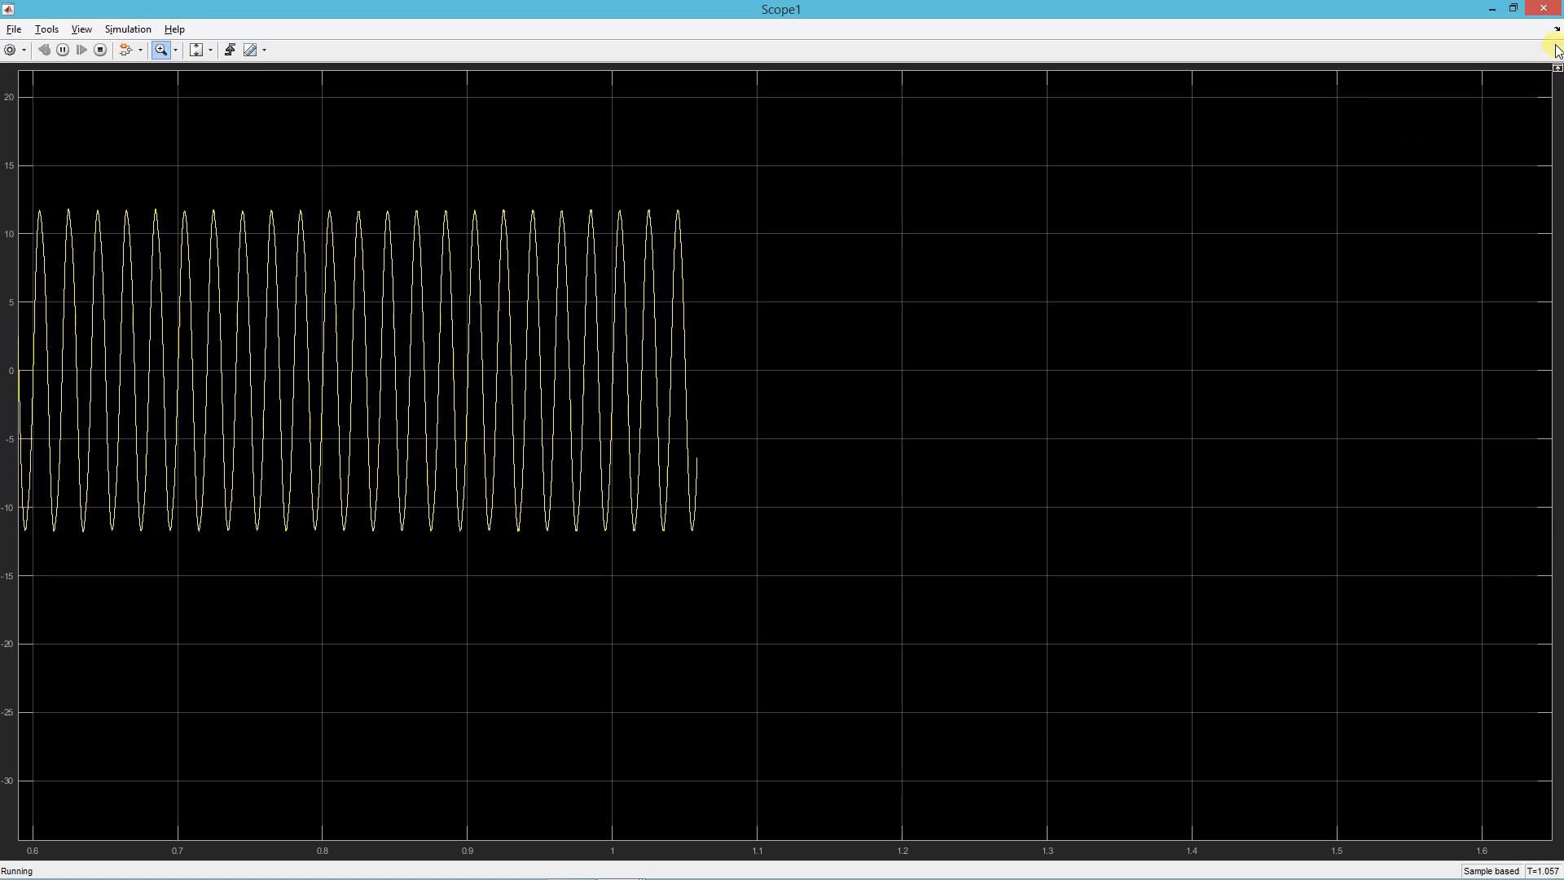
click(1496, 10)
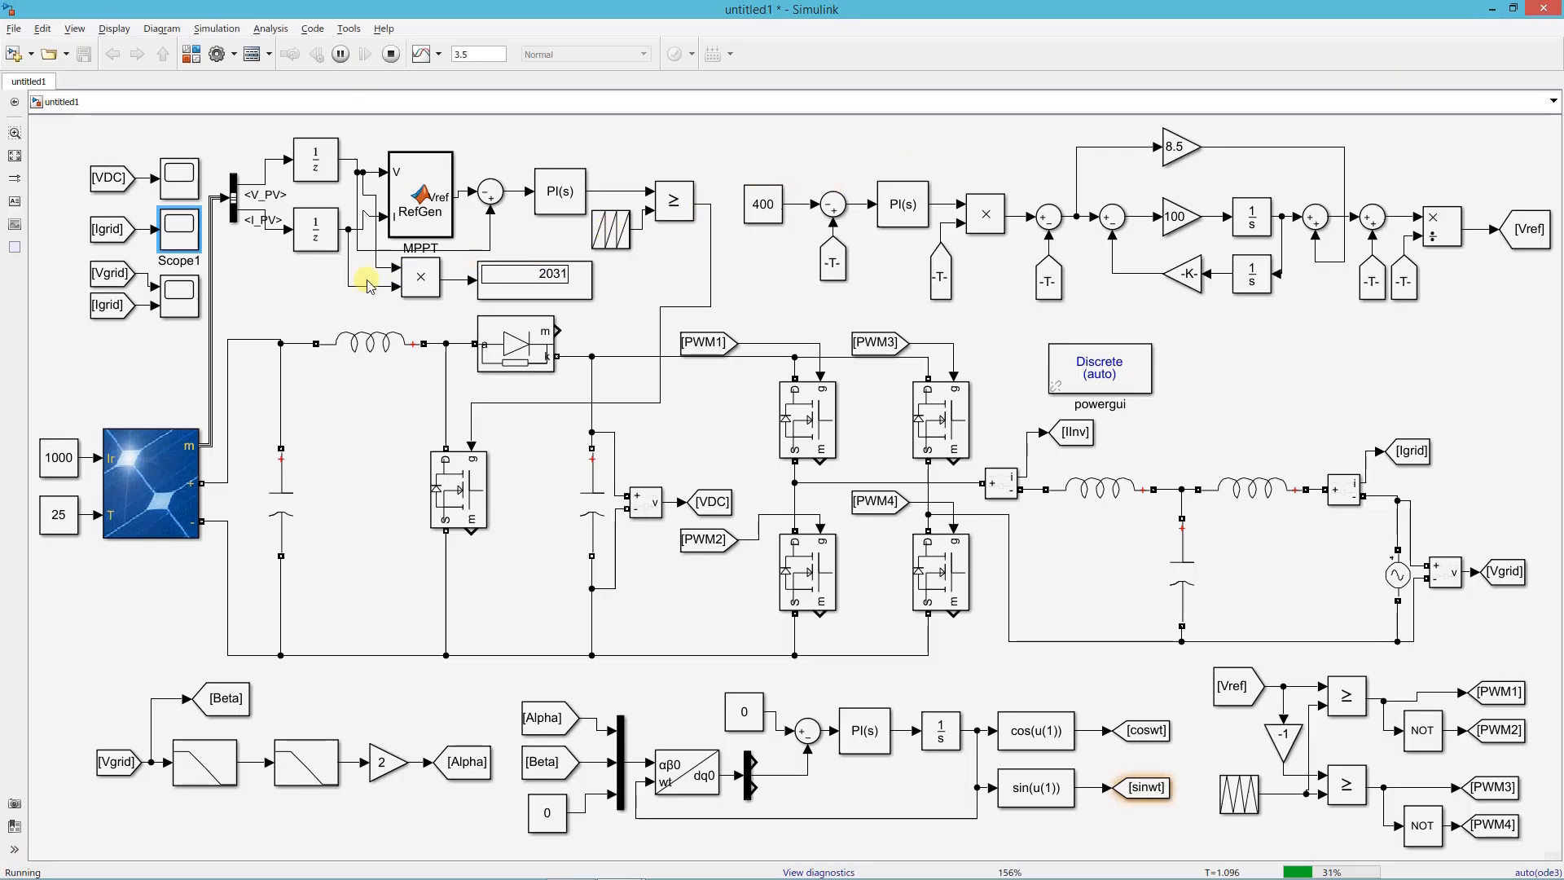
Compare grid voltage and grid current in their shared scope, enlarging the waveforms from about 1.06 s, and stop the simulation
click(182, 296)
double_click(181, 295)
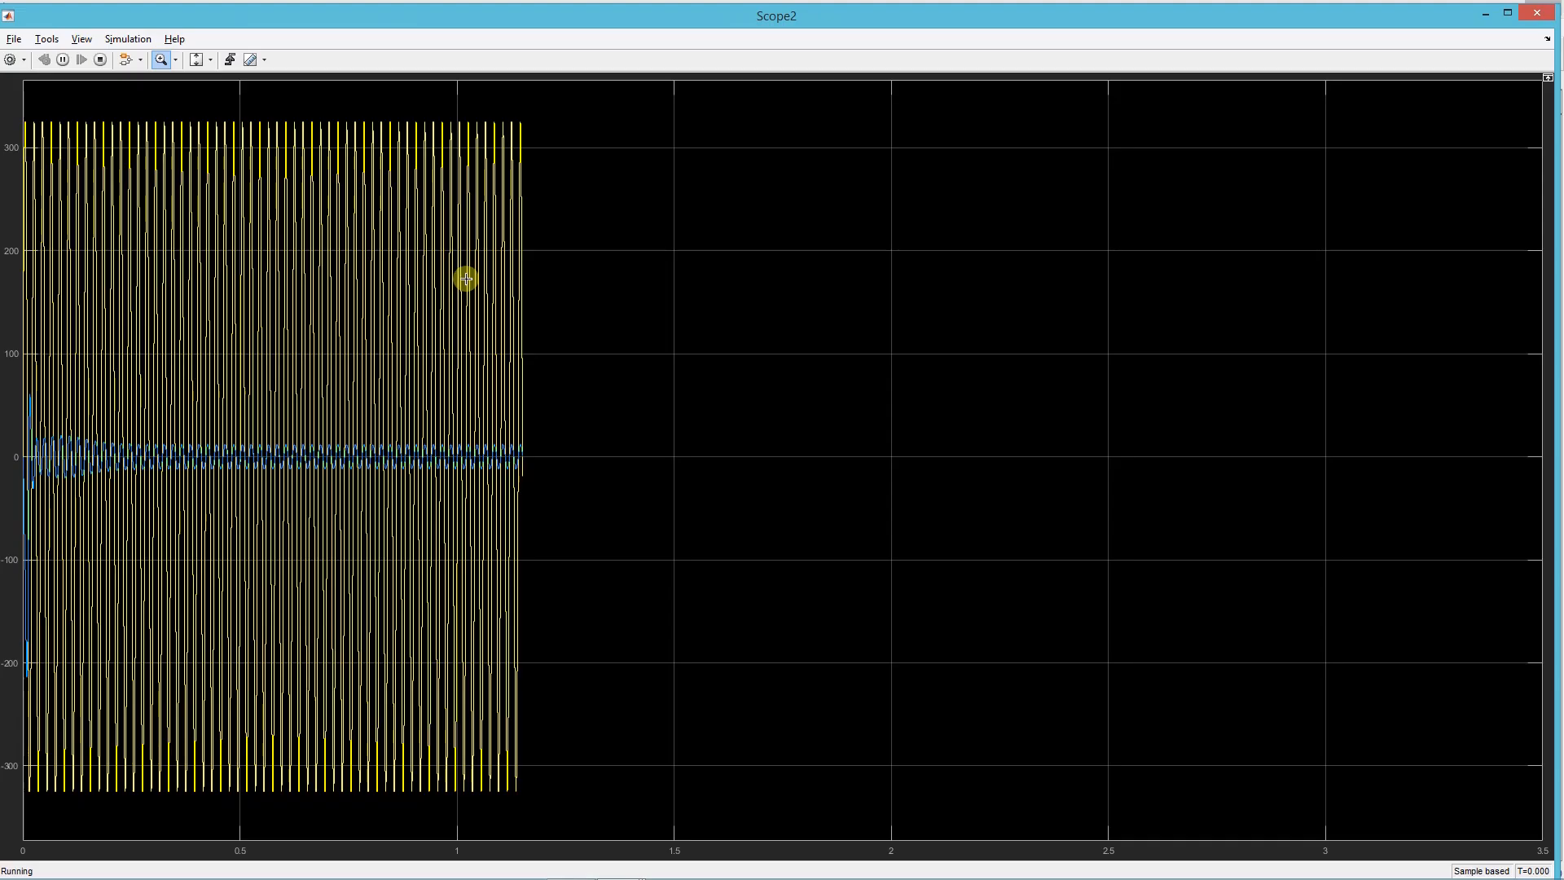
mouse_move(481, 95)
mouse_down()
mouse_move(600, 307)
mouse_move(782, 774)
mouse_move(863, 828)
mouse_move(852, 809)
mouse_up()
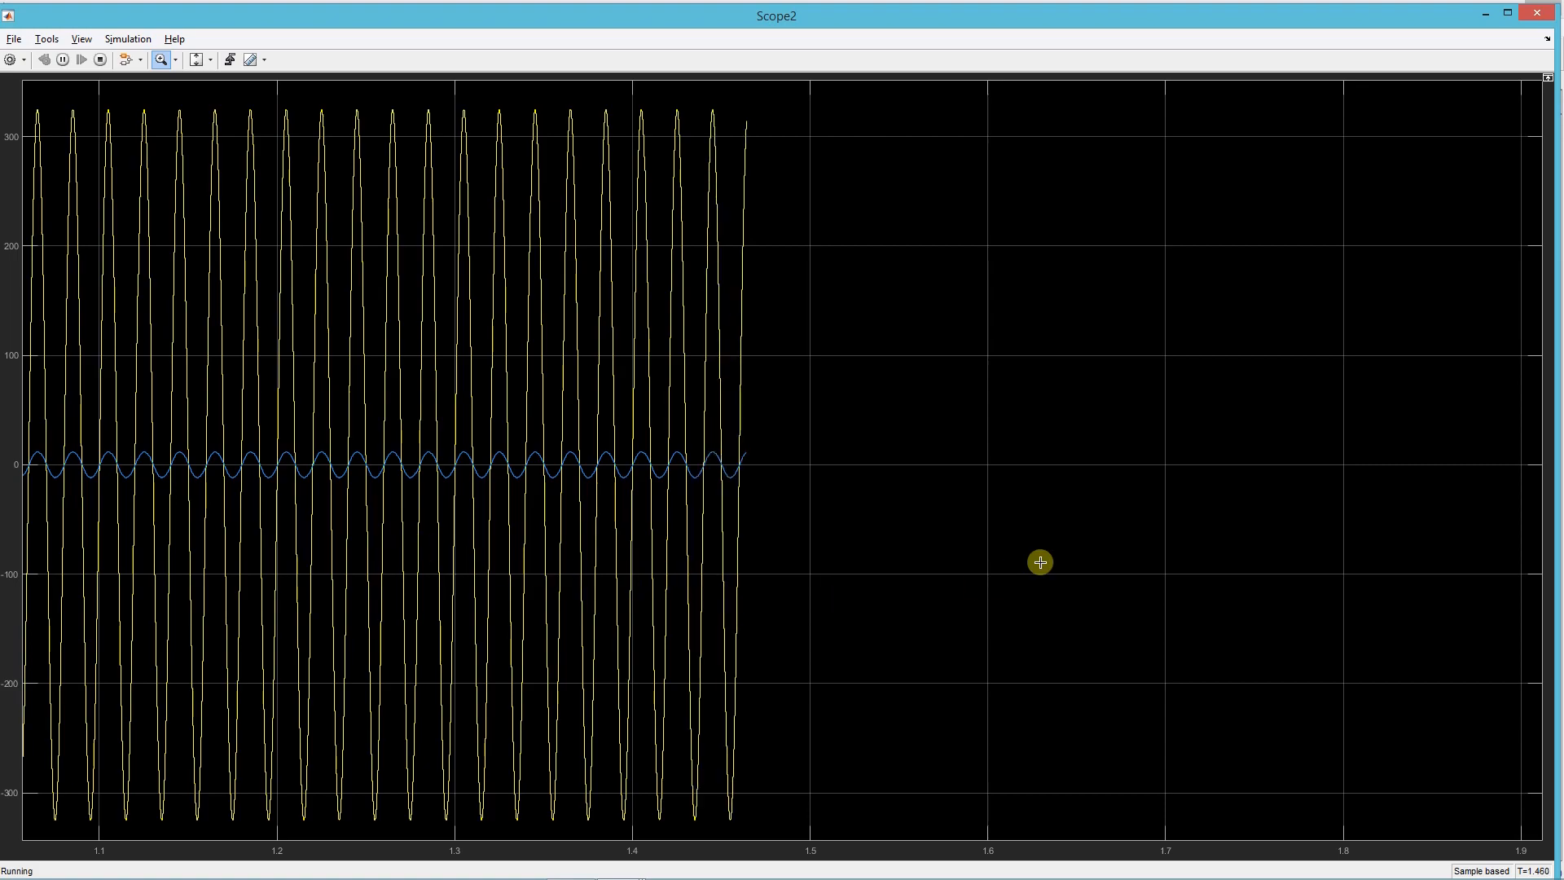
click(1537, 12)
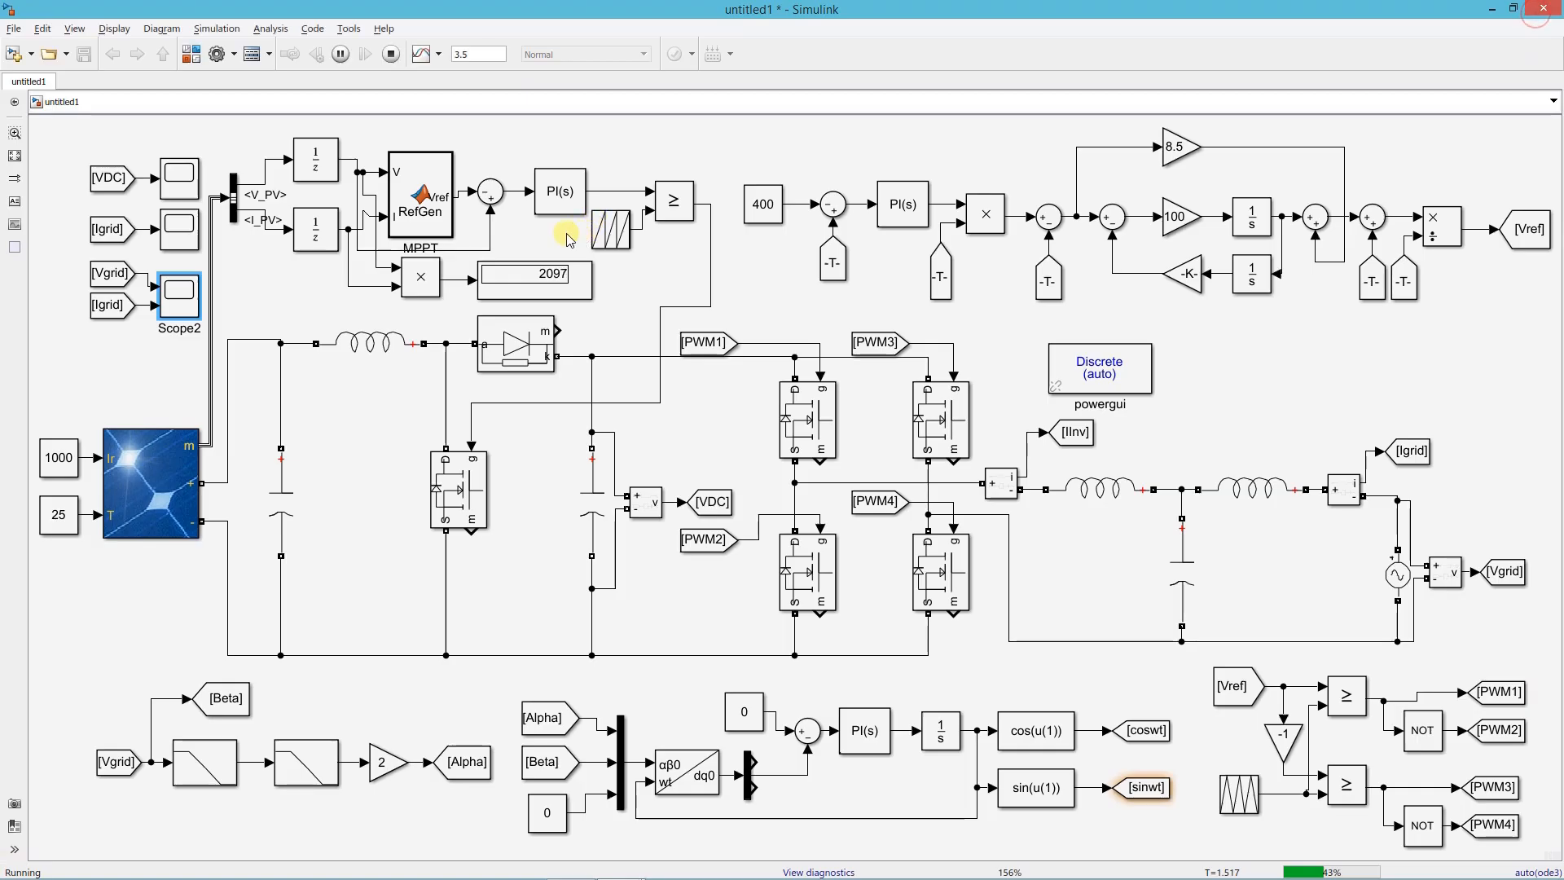
click(391, 55)
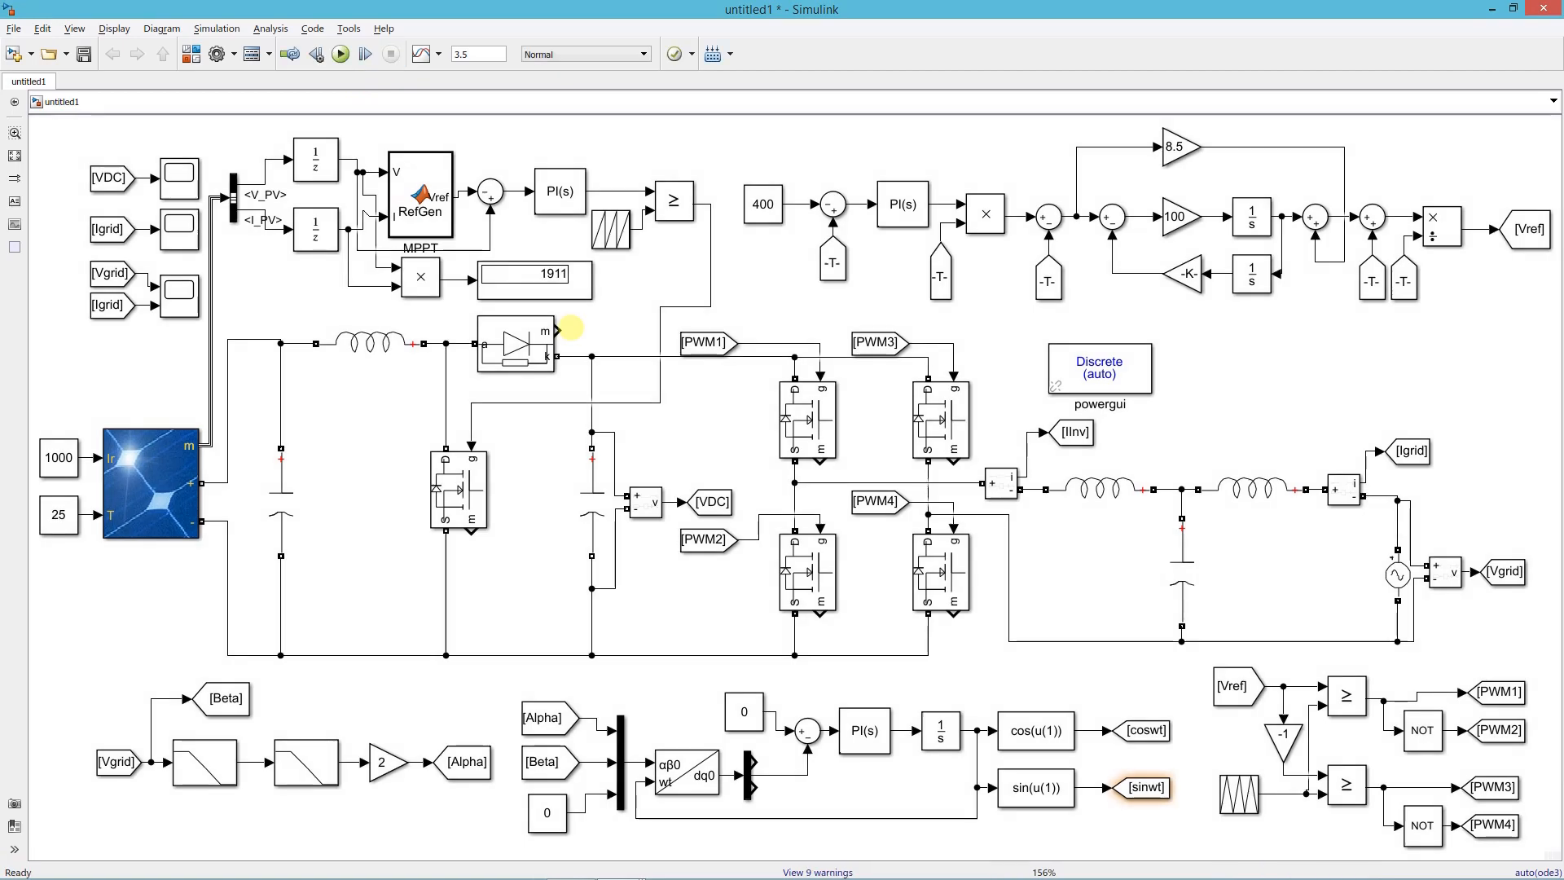
Add a Repeating Sequence Interpolated block in the free space near the boost converter's inductor
double_click(355, 424)
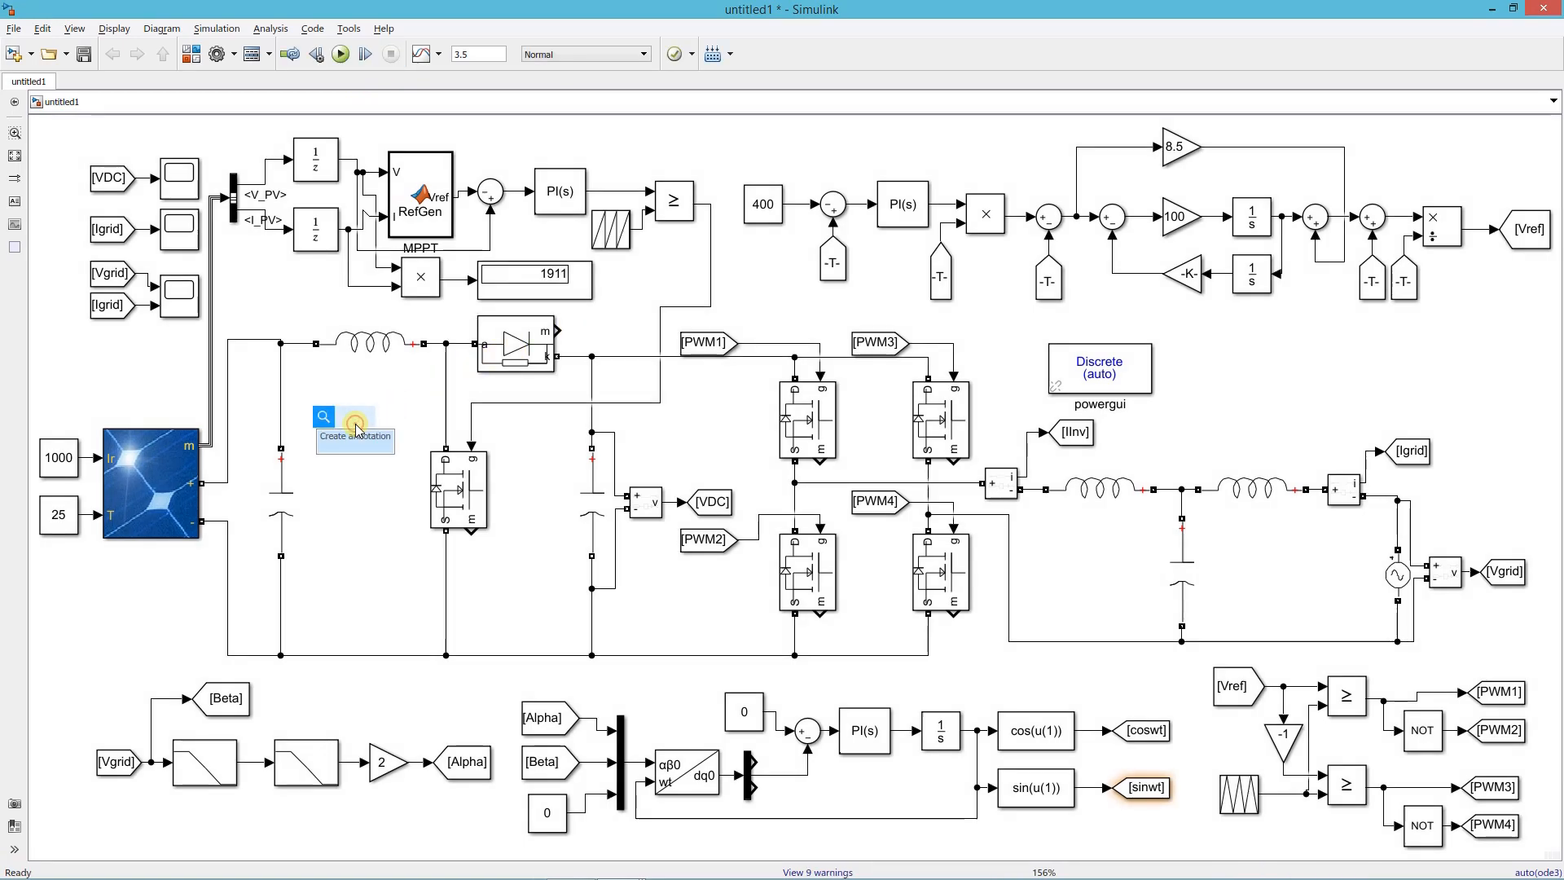
text(repe)
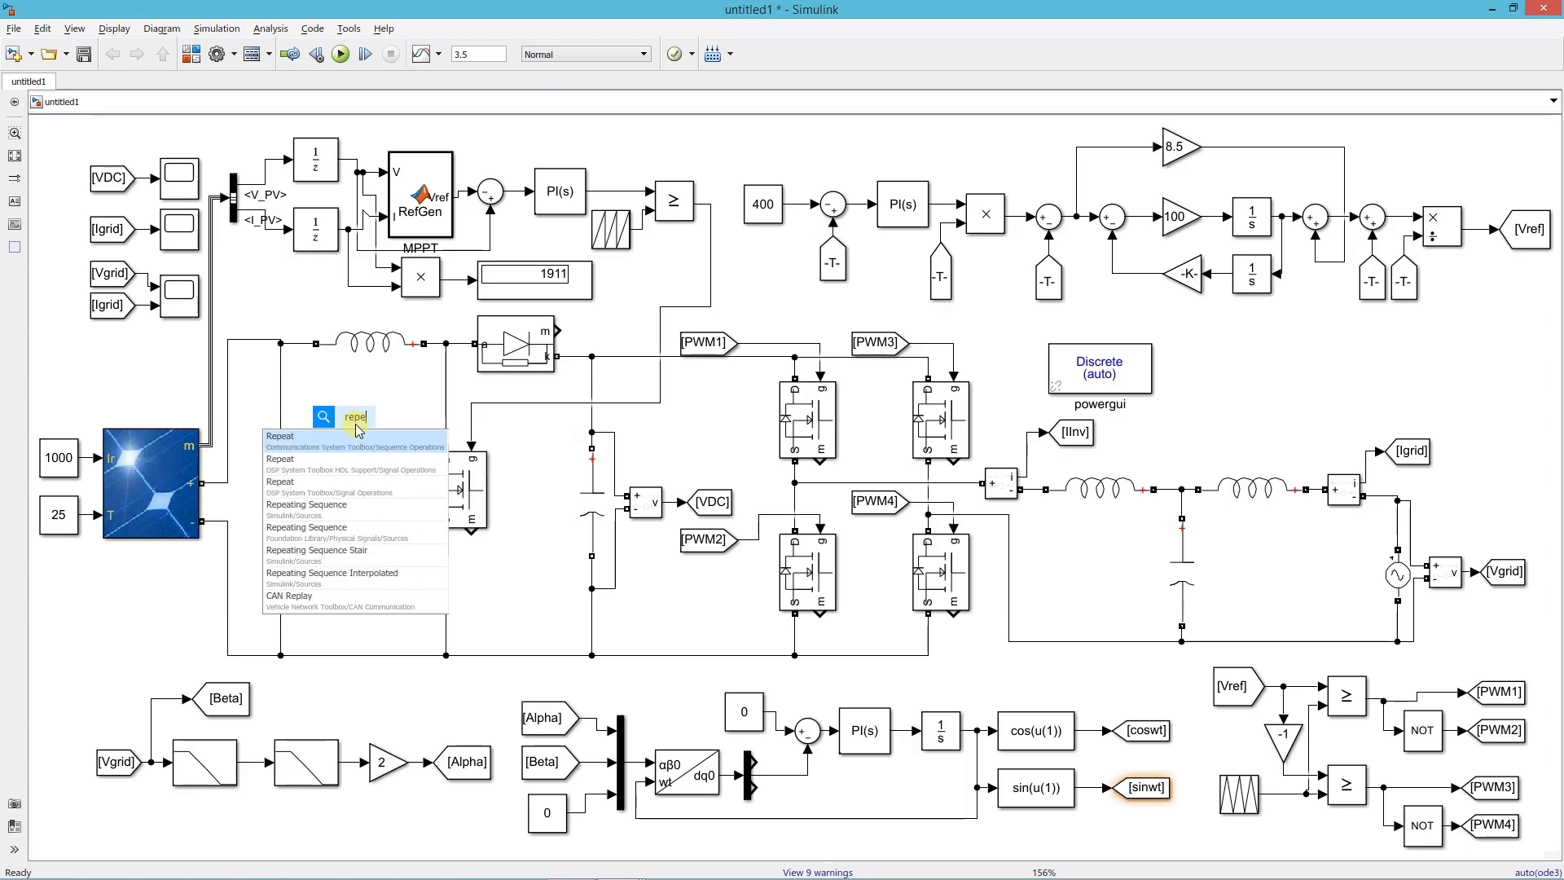
text(ating s)
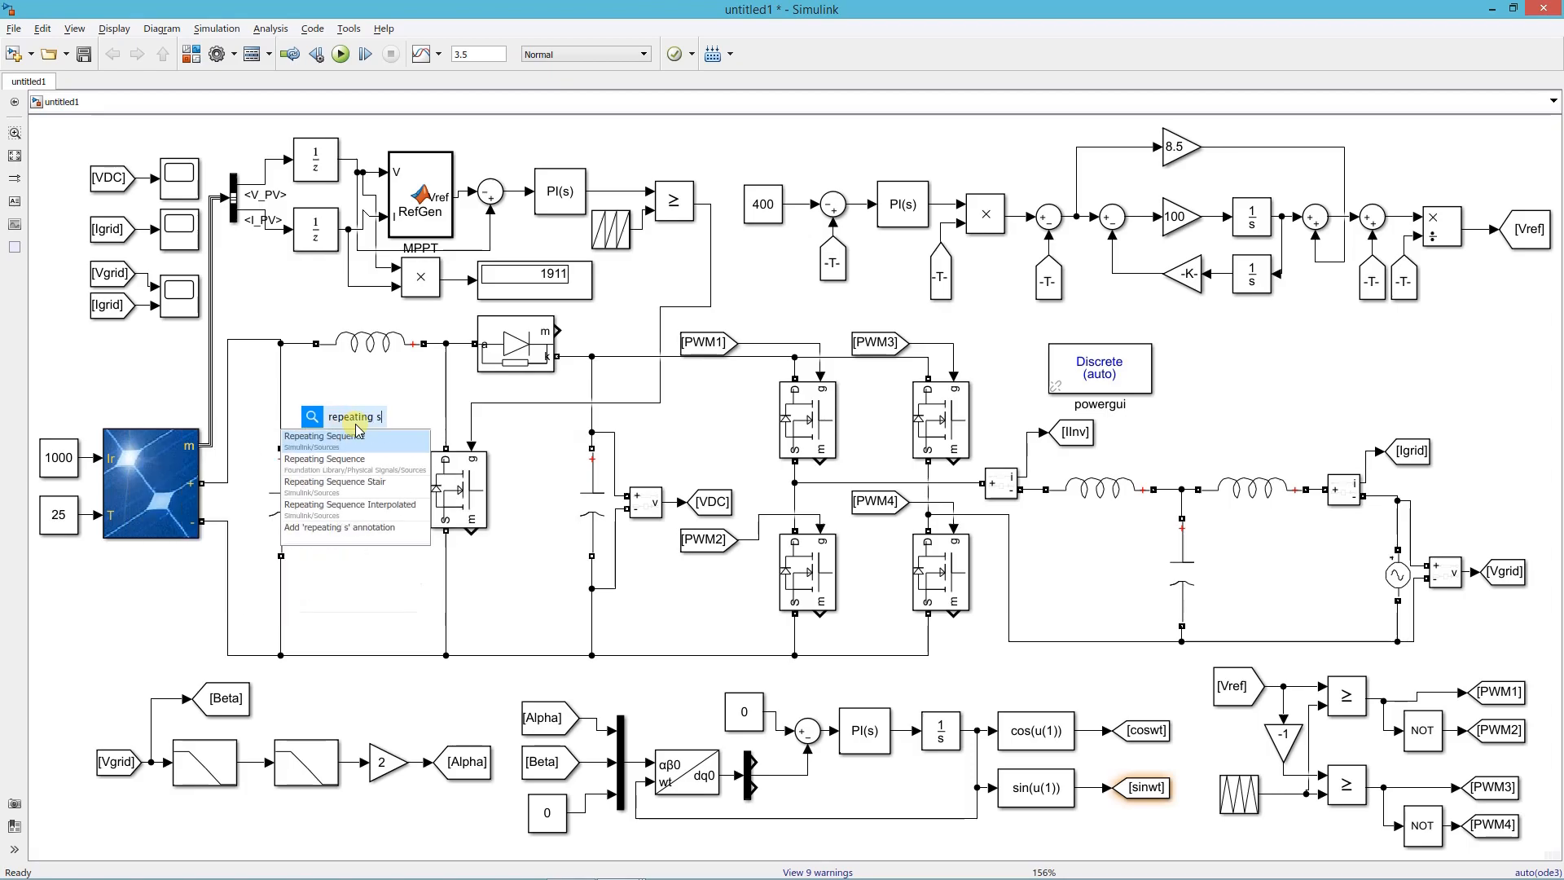
text(equen)
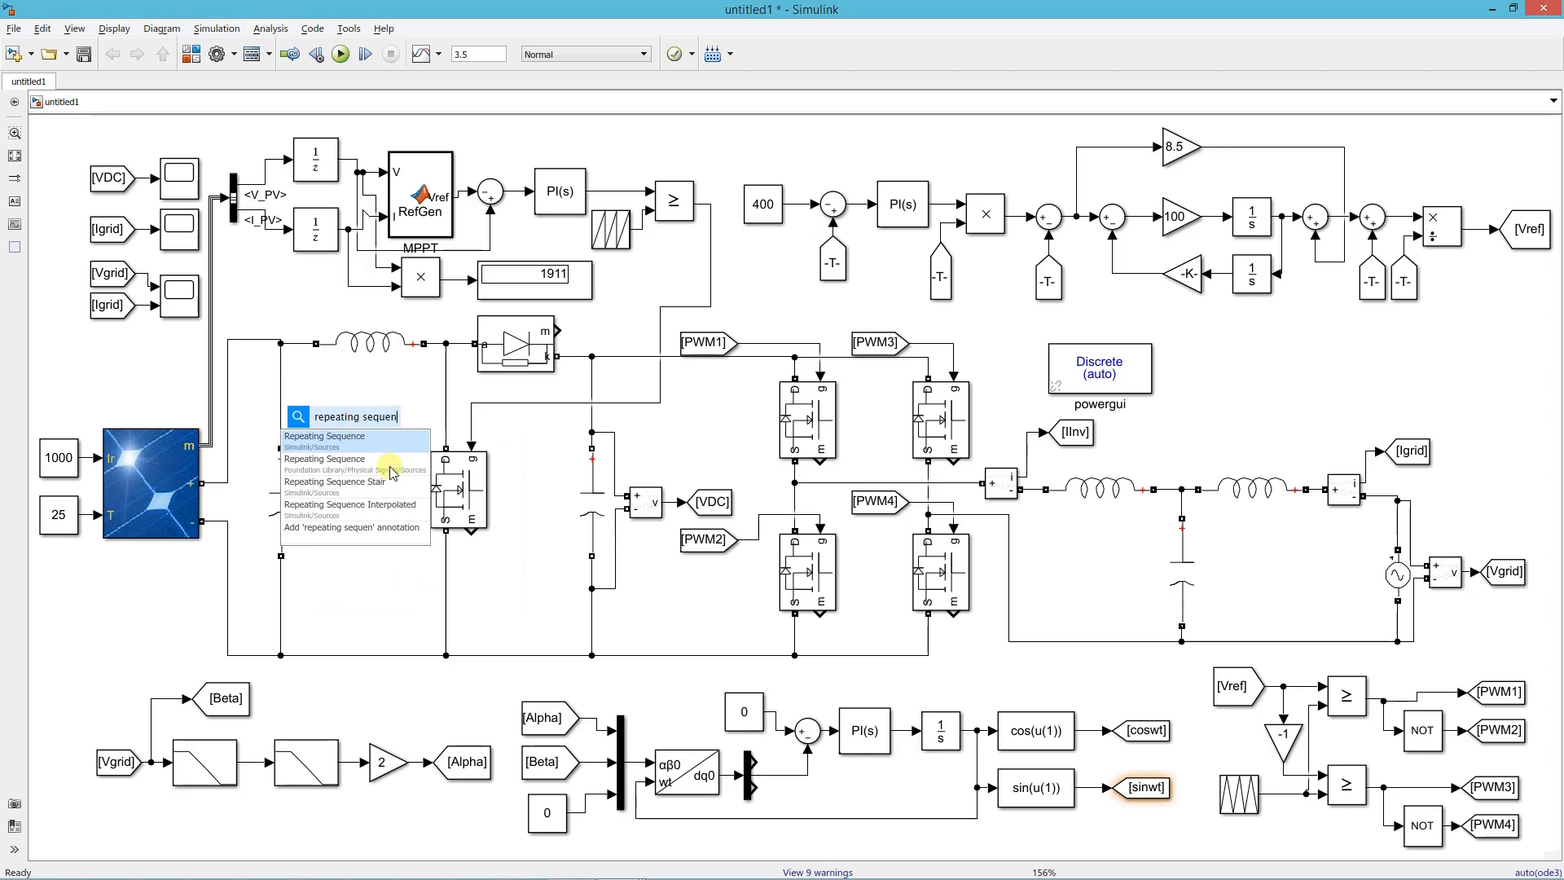
key(Return)
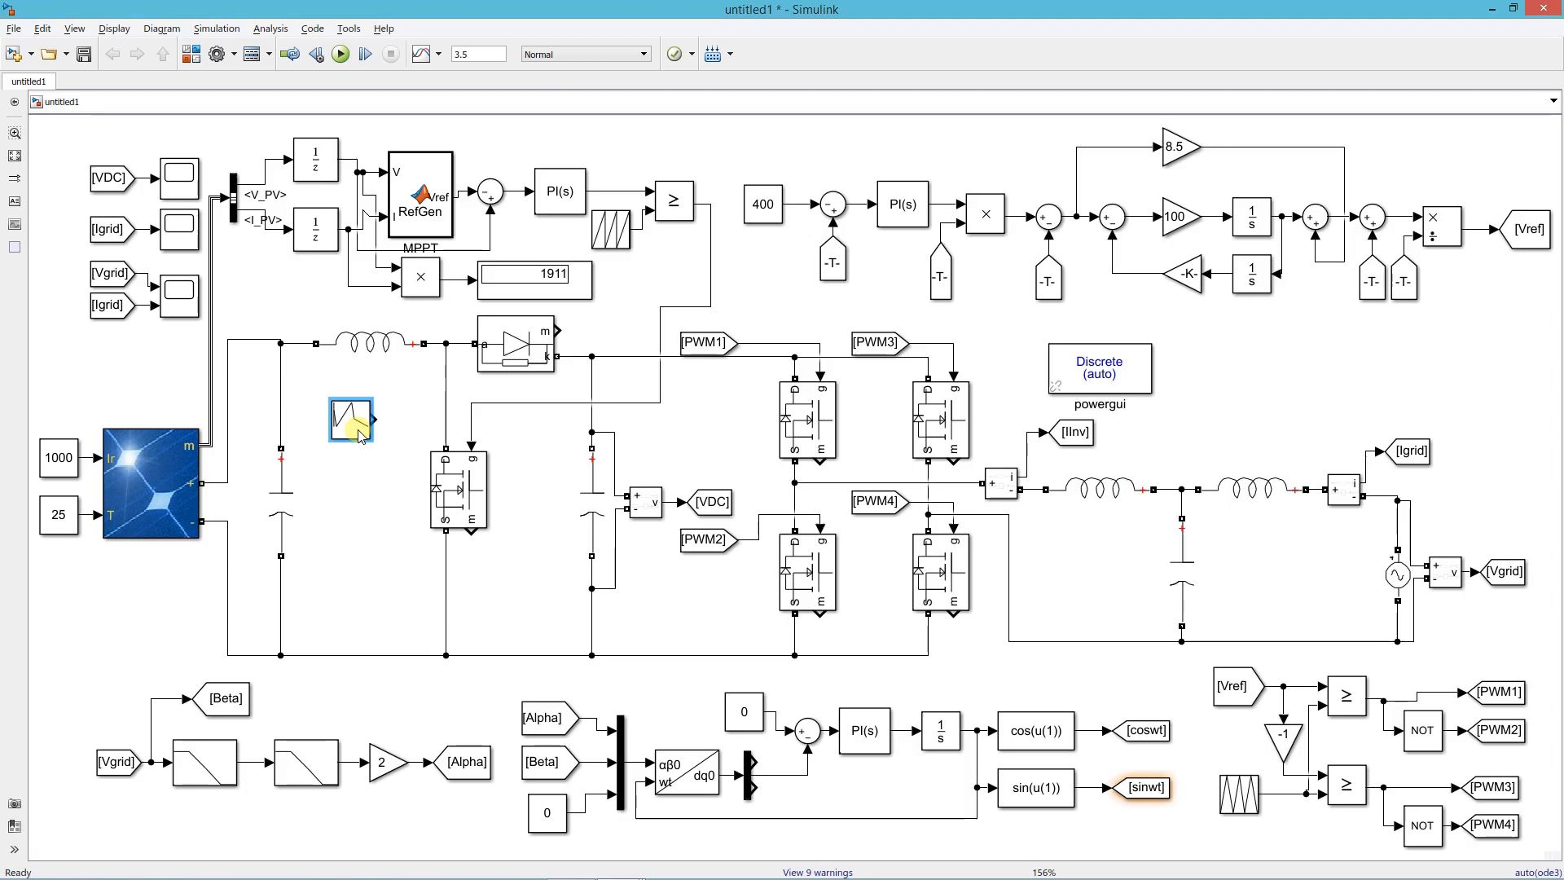
double_click(359, 436)
click(437, 409)
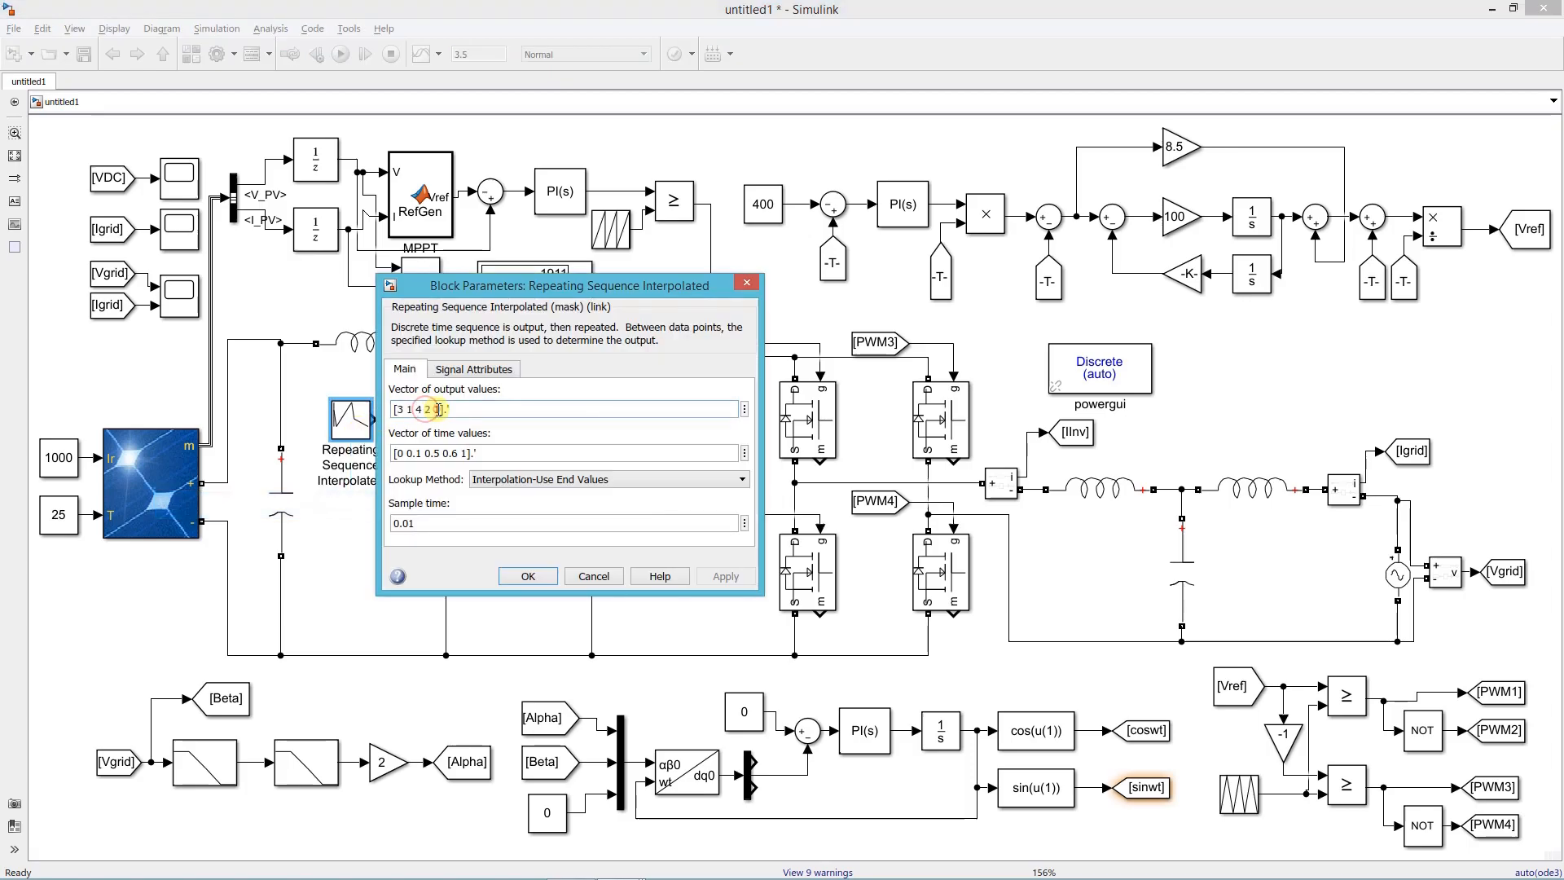
drag(437, 409, 399, 409)
key(BackSpace)
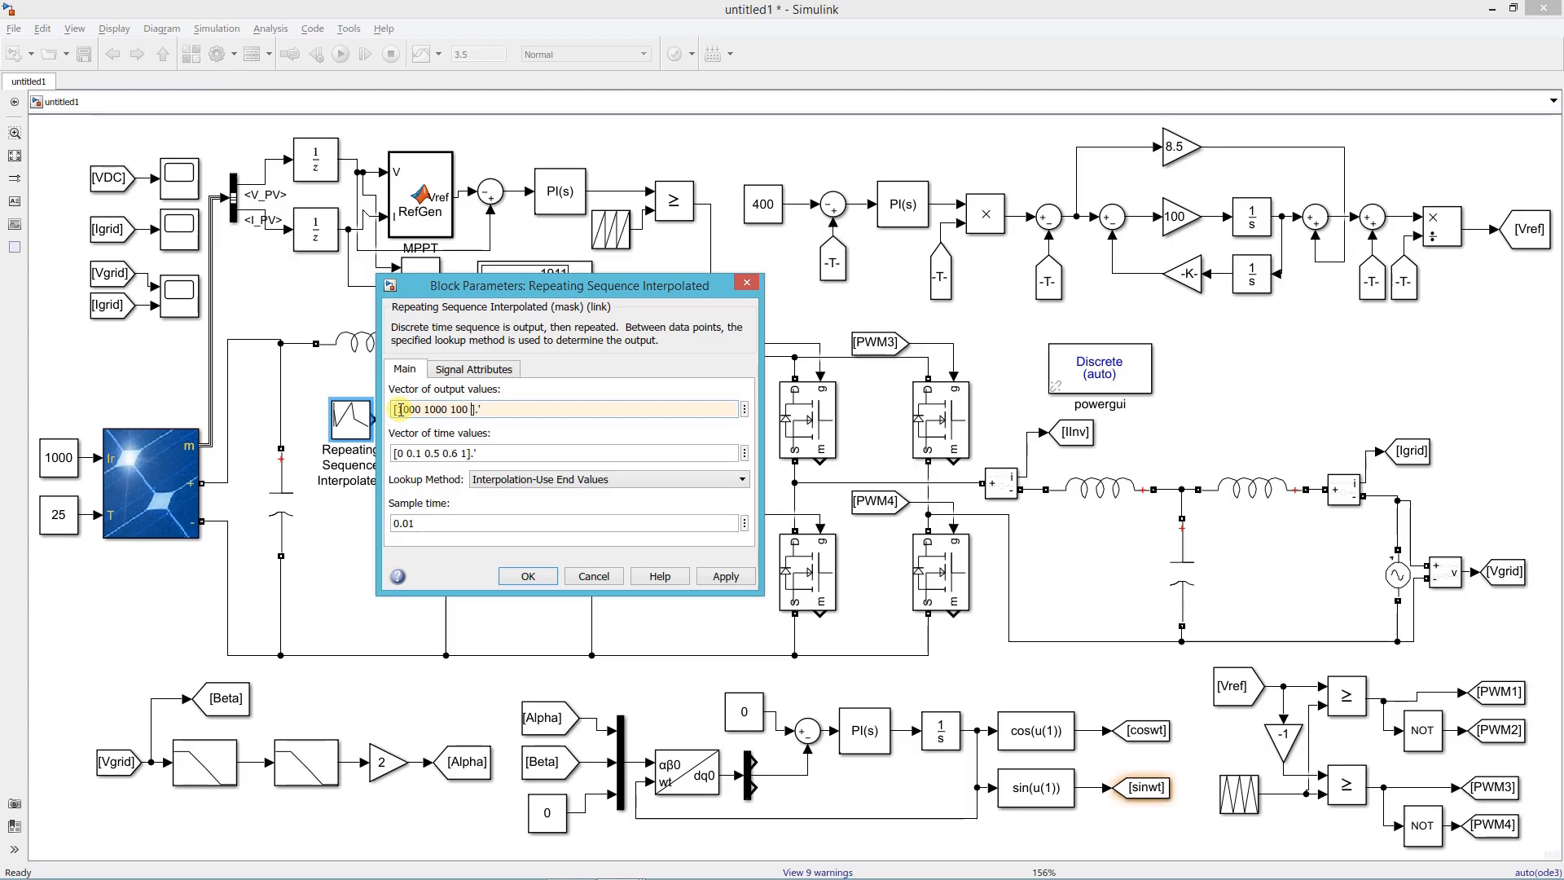
text(1000)
Set the block's vector of time values to [0 0.5 2 3.5].' and apply the parameters
click(406, 448)
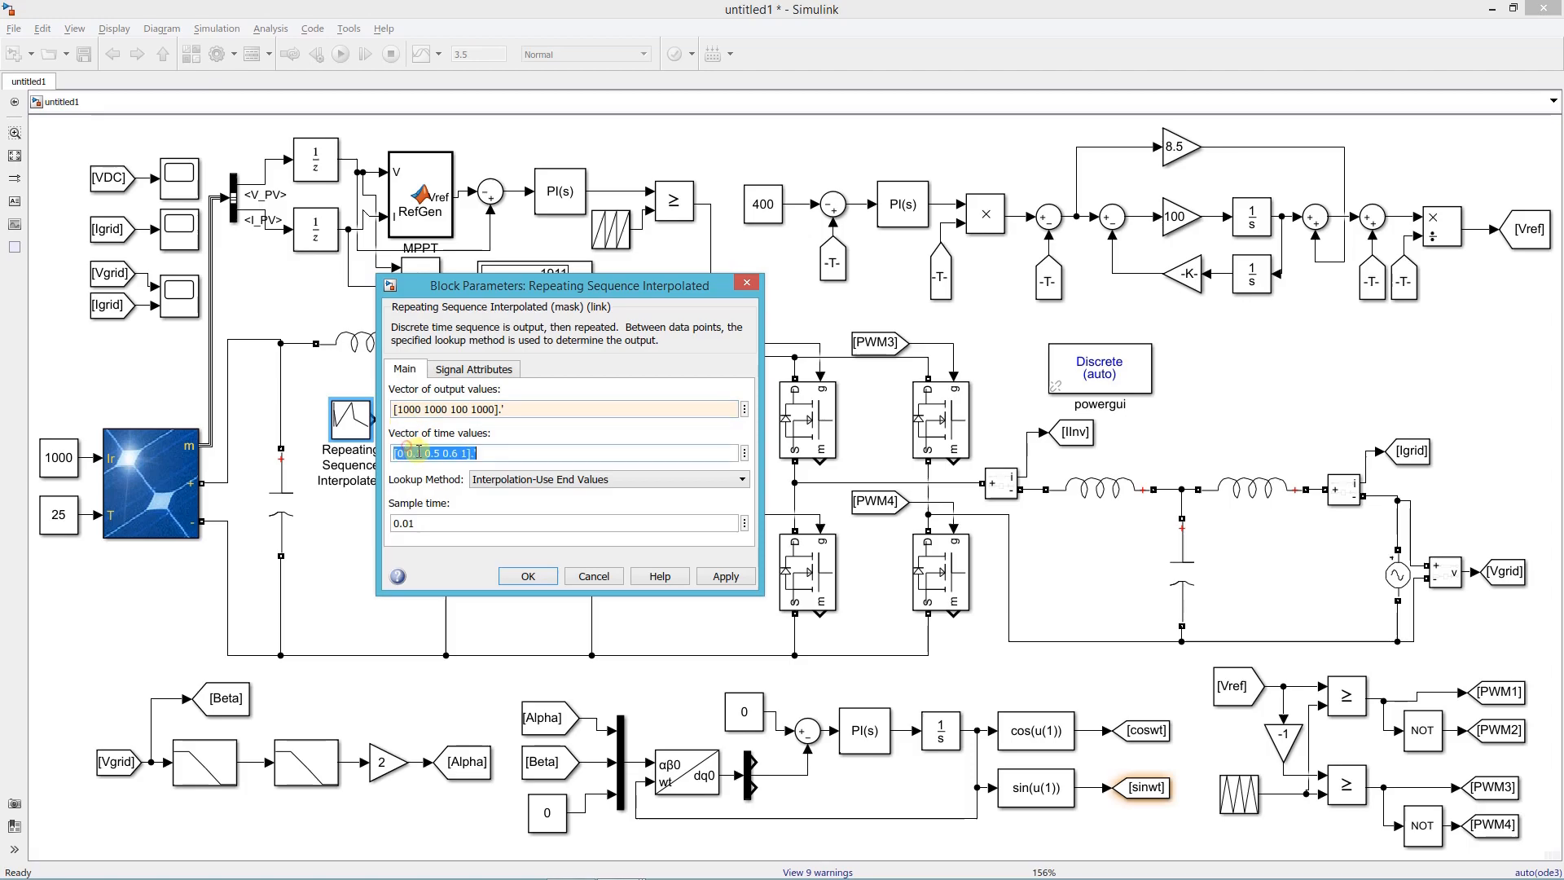
click(468, 453)
key(BackSpace)
key(BackSpace)
key(BackSpace)
key(BackSpace)
key(BackSpace)
key(BackSpace)
key(BackSpace)
key(BackSpace)
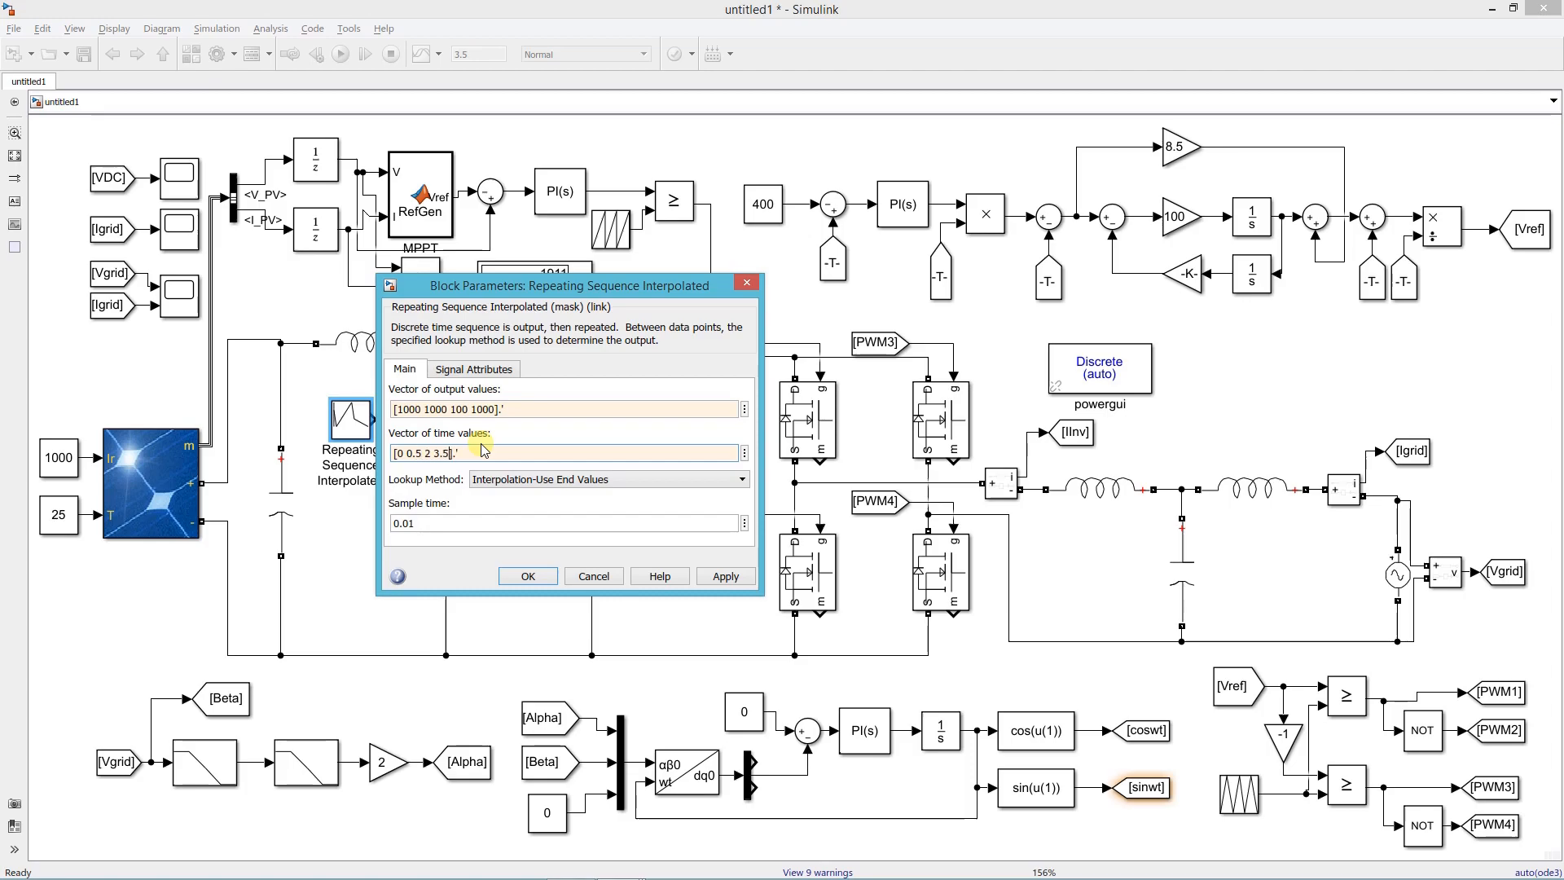
click(544, 573)
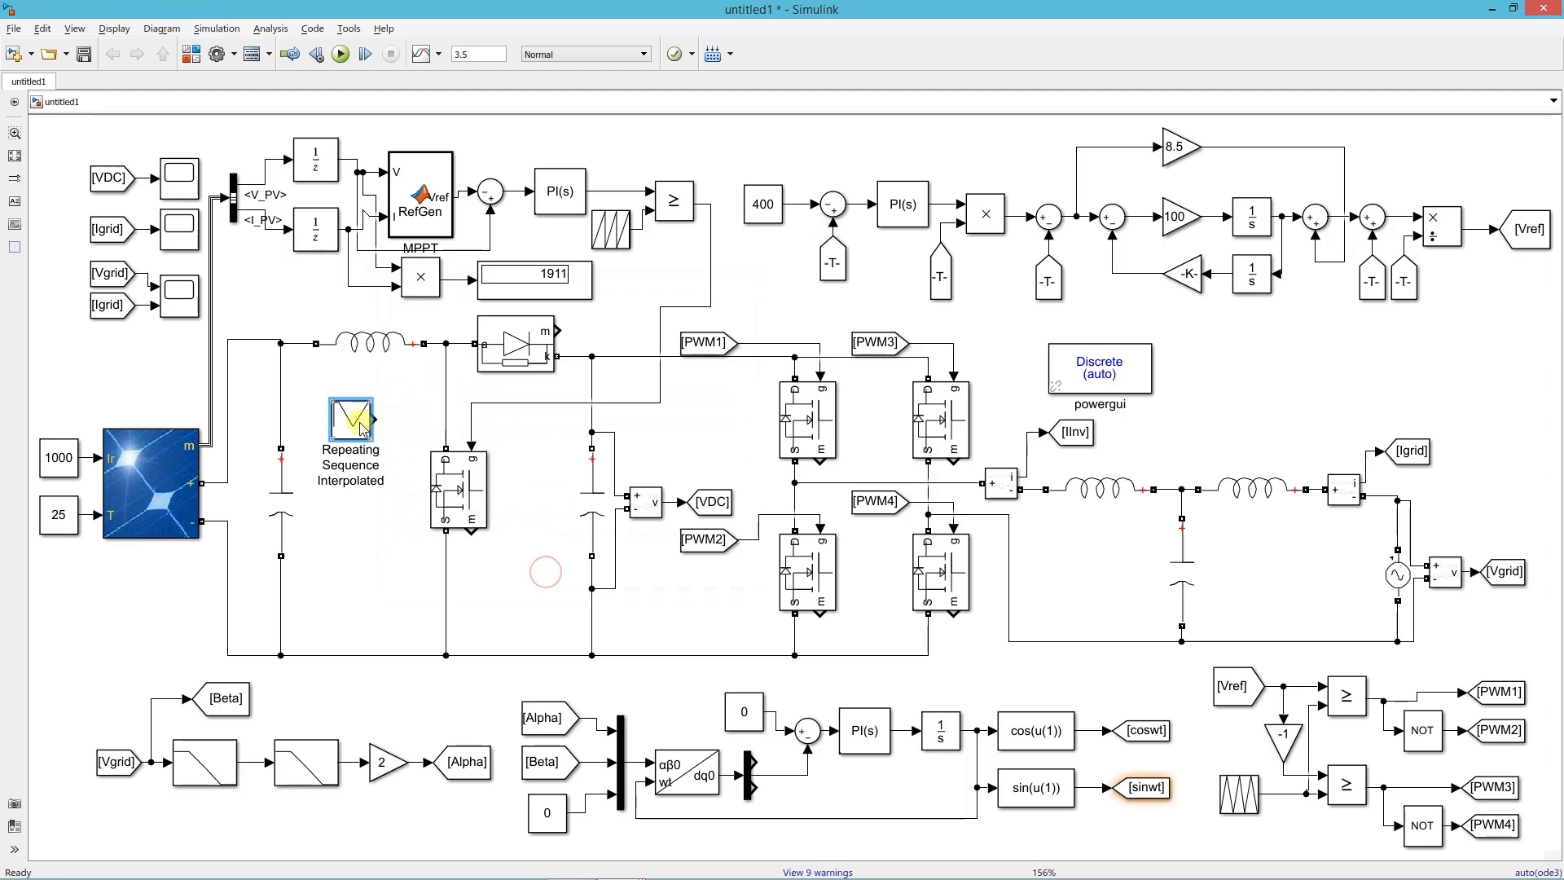
Move the Repeating Sequence Interpolated block above the PV array's irradiance constant and connect a copied scope to its output
drag(363, 427, 87, 371)
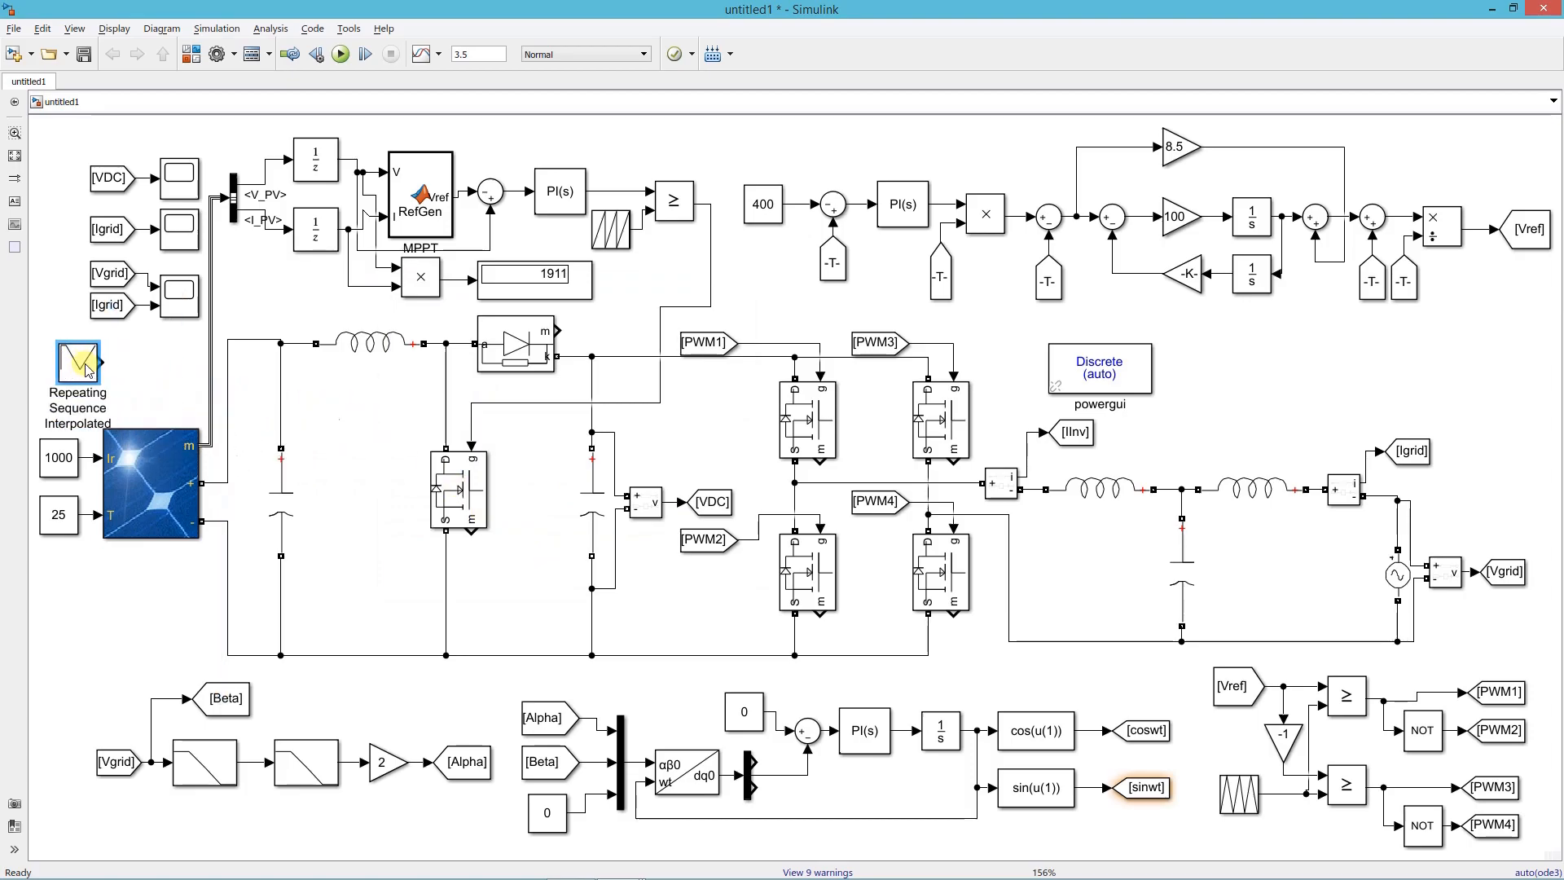
click(180, 224)
click(186, 300)
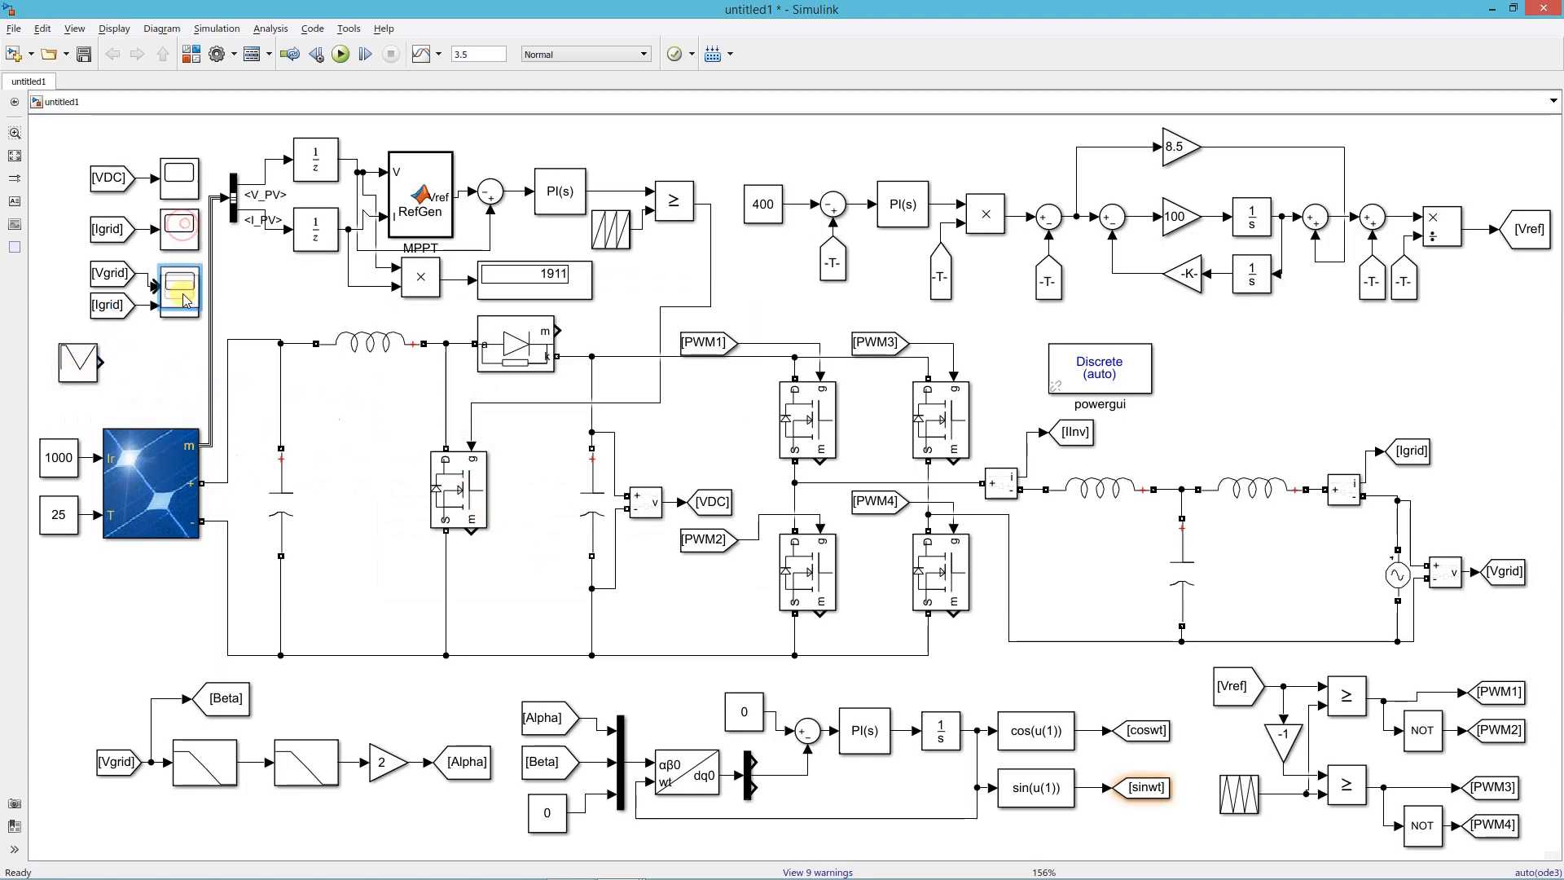
drag(183, 294, 161, 360)
click(124, 361)
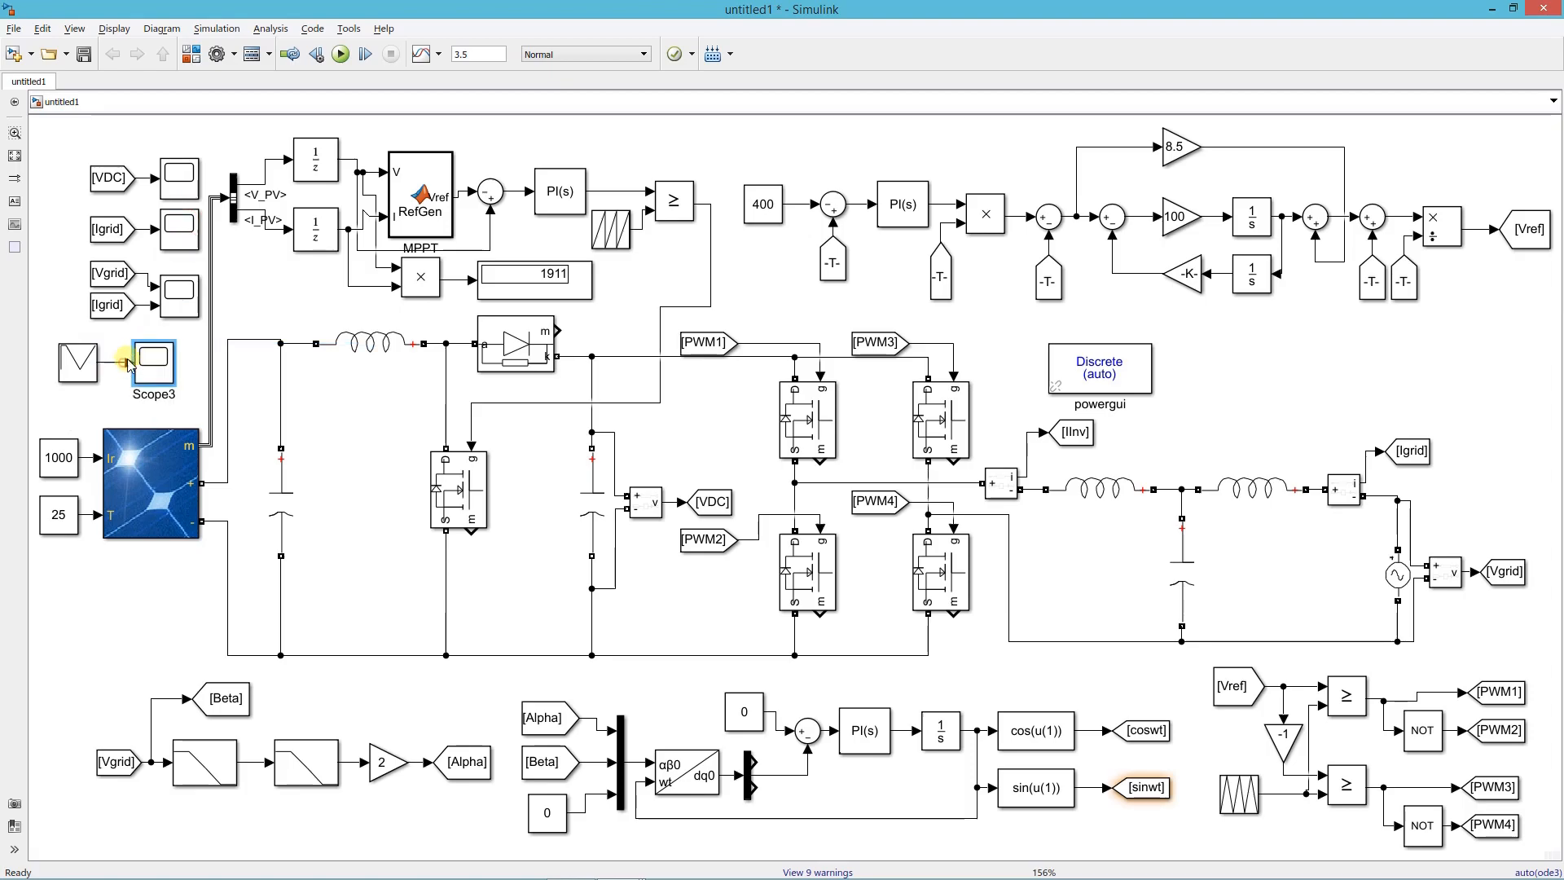
Run the simulation and open the repeating sequence's scope in a smaller window over the model
click(340, 54)
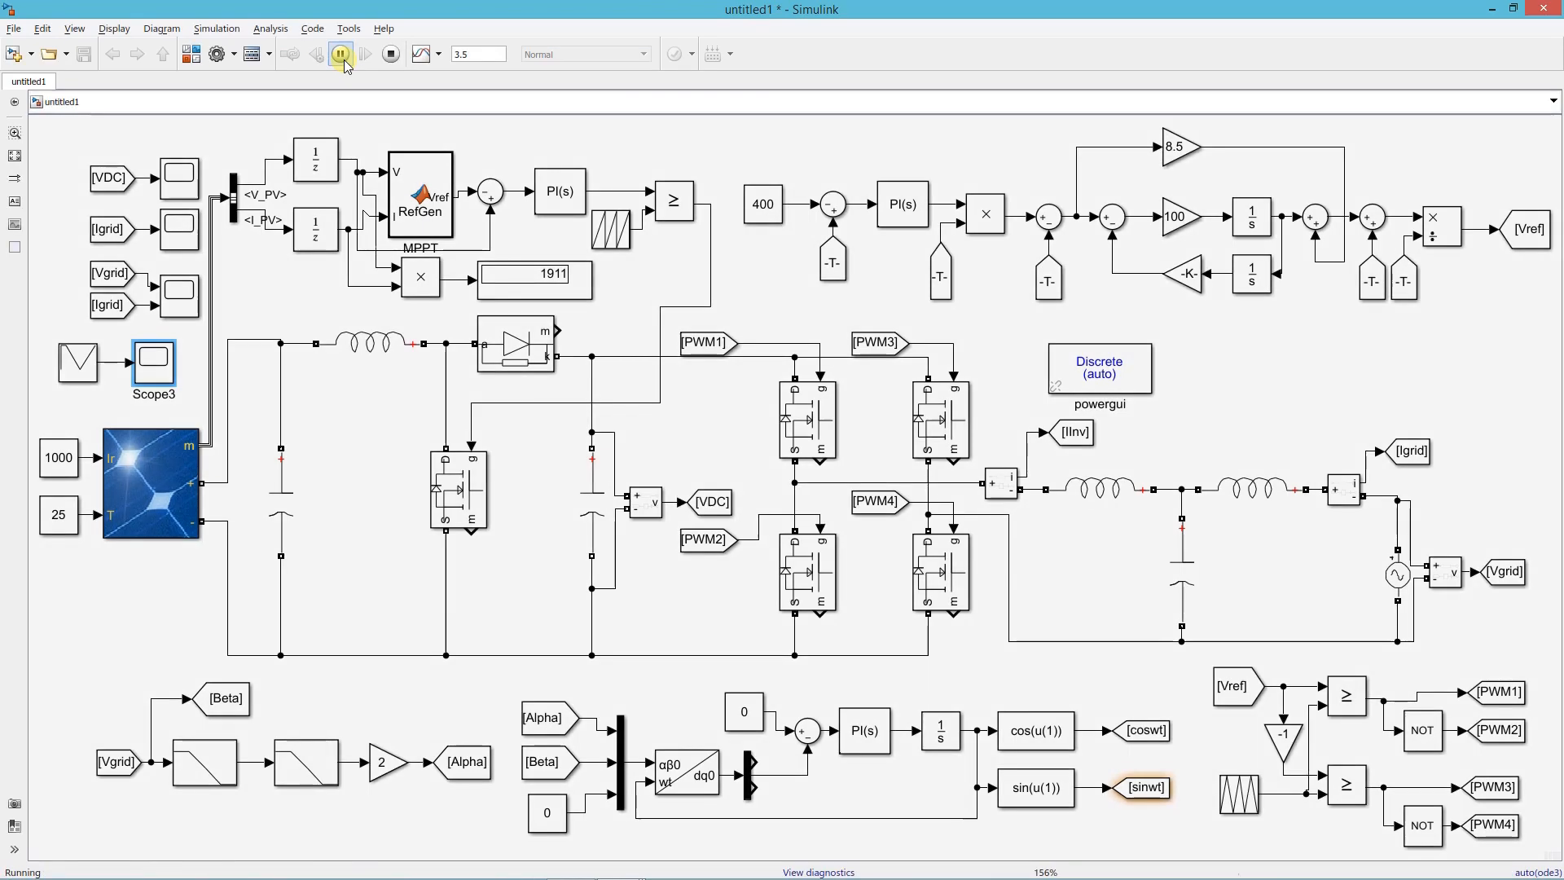
double_click(163, 364)
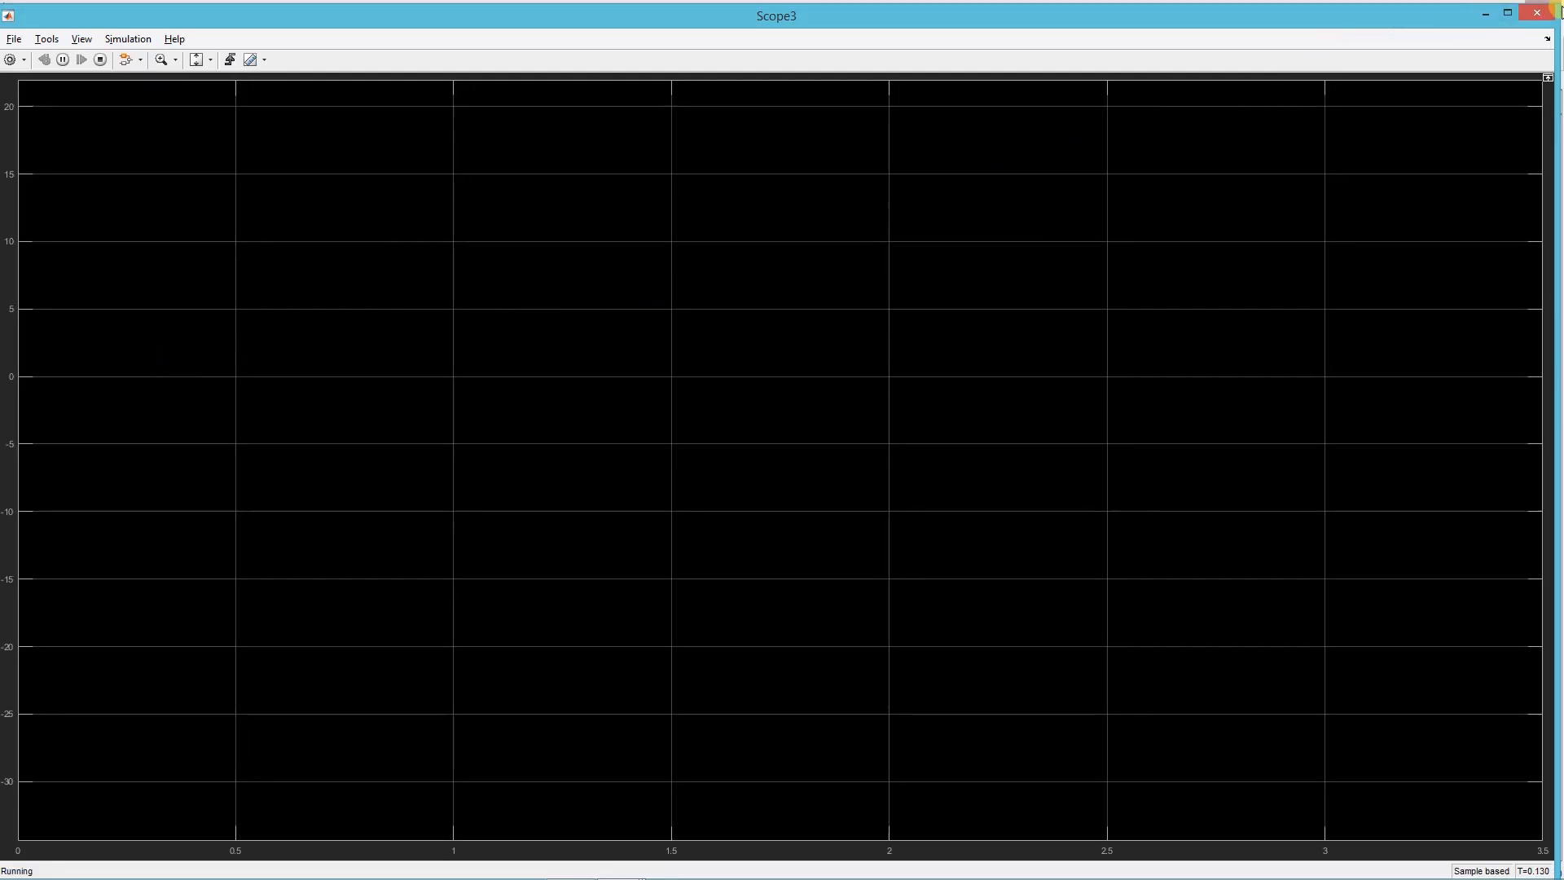
click(1507, 12)
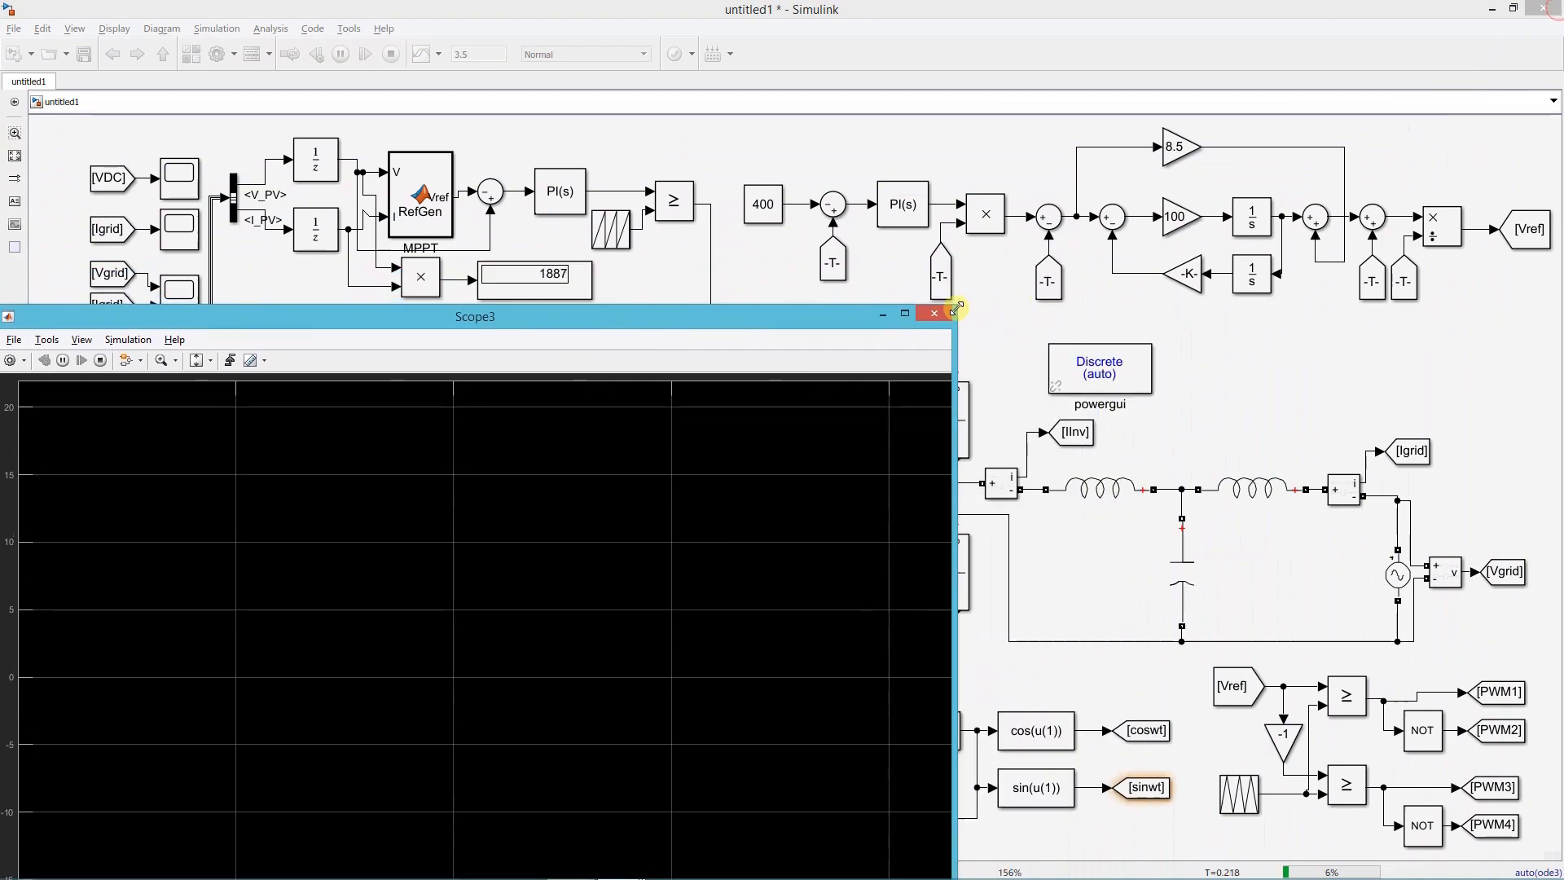
drag(784, 319, 1144, 167)
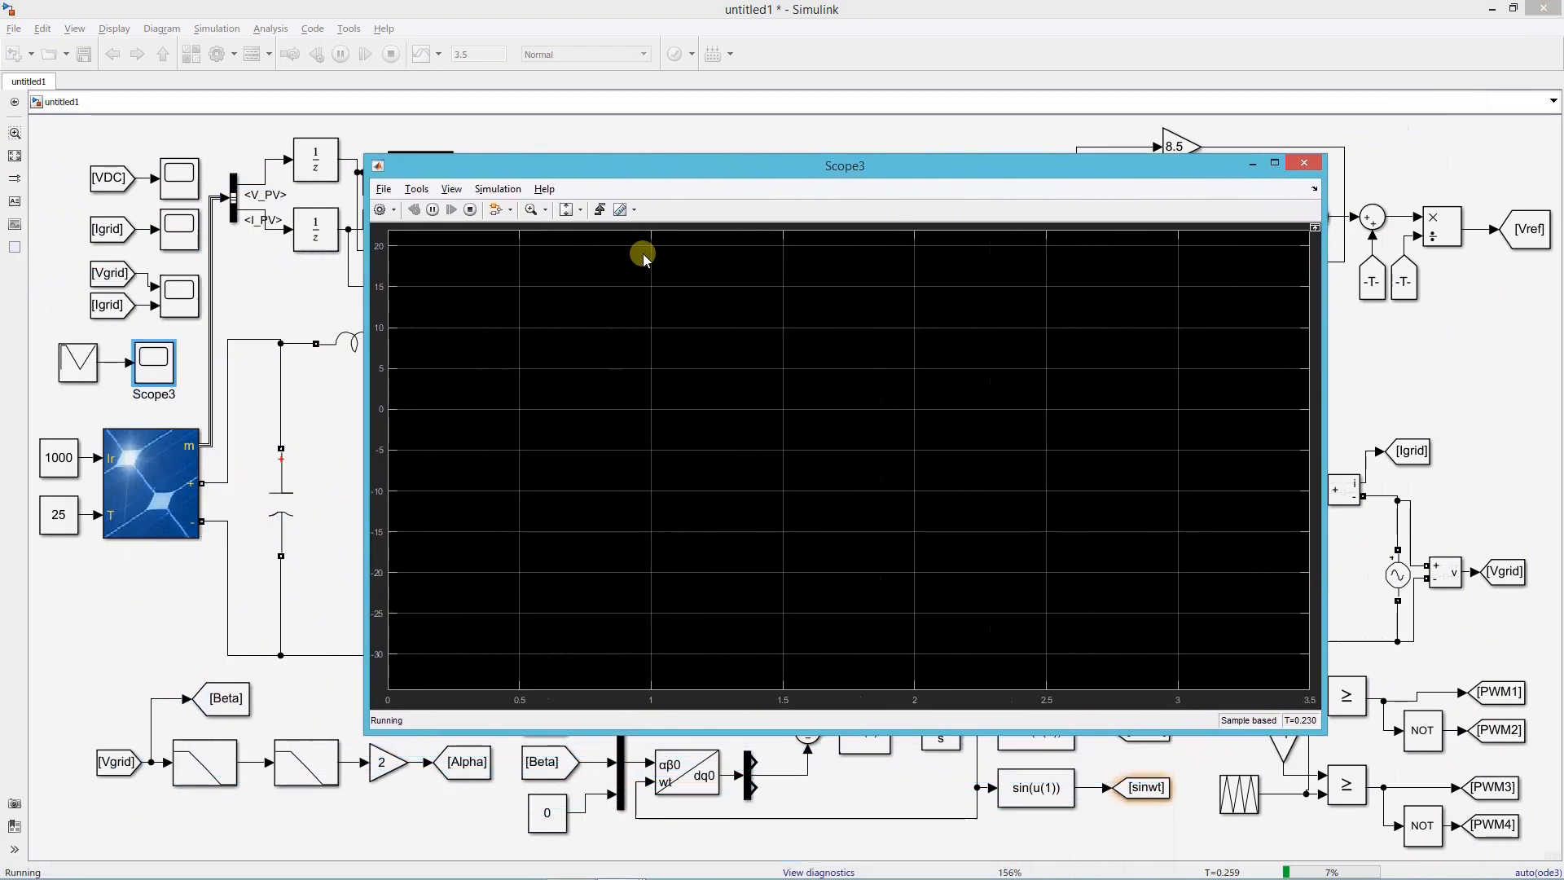
Examine the repeating sequence's irradiance waveform while the simulation runs, rescaling the scope's axes to fit the signal, and close the scope
click(569, 212)
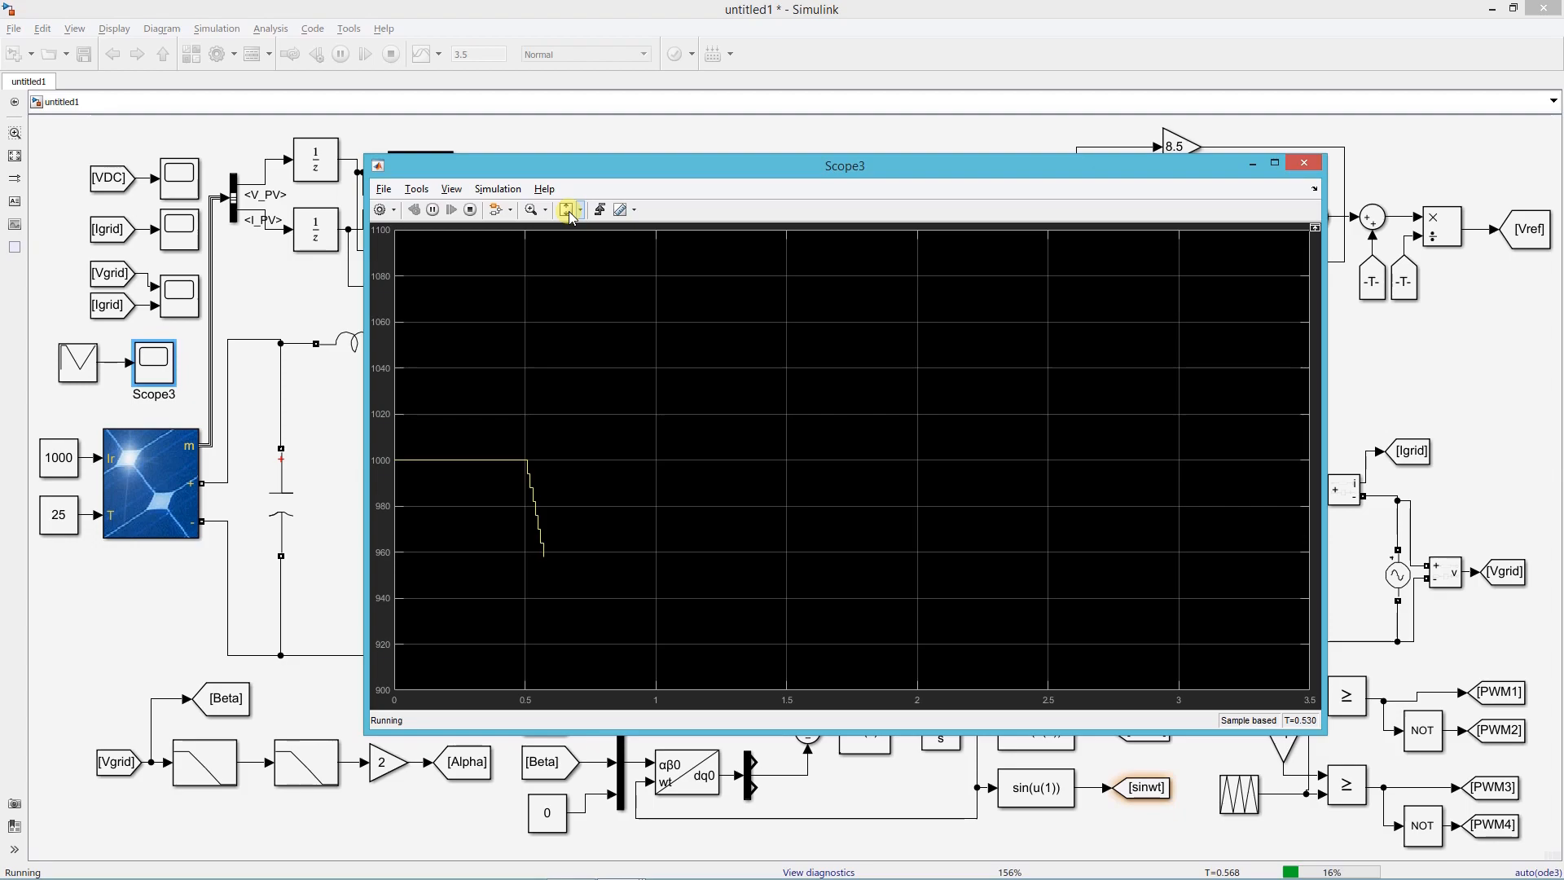
click(569, 212)
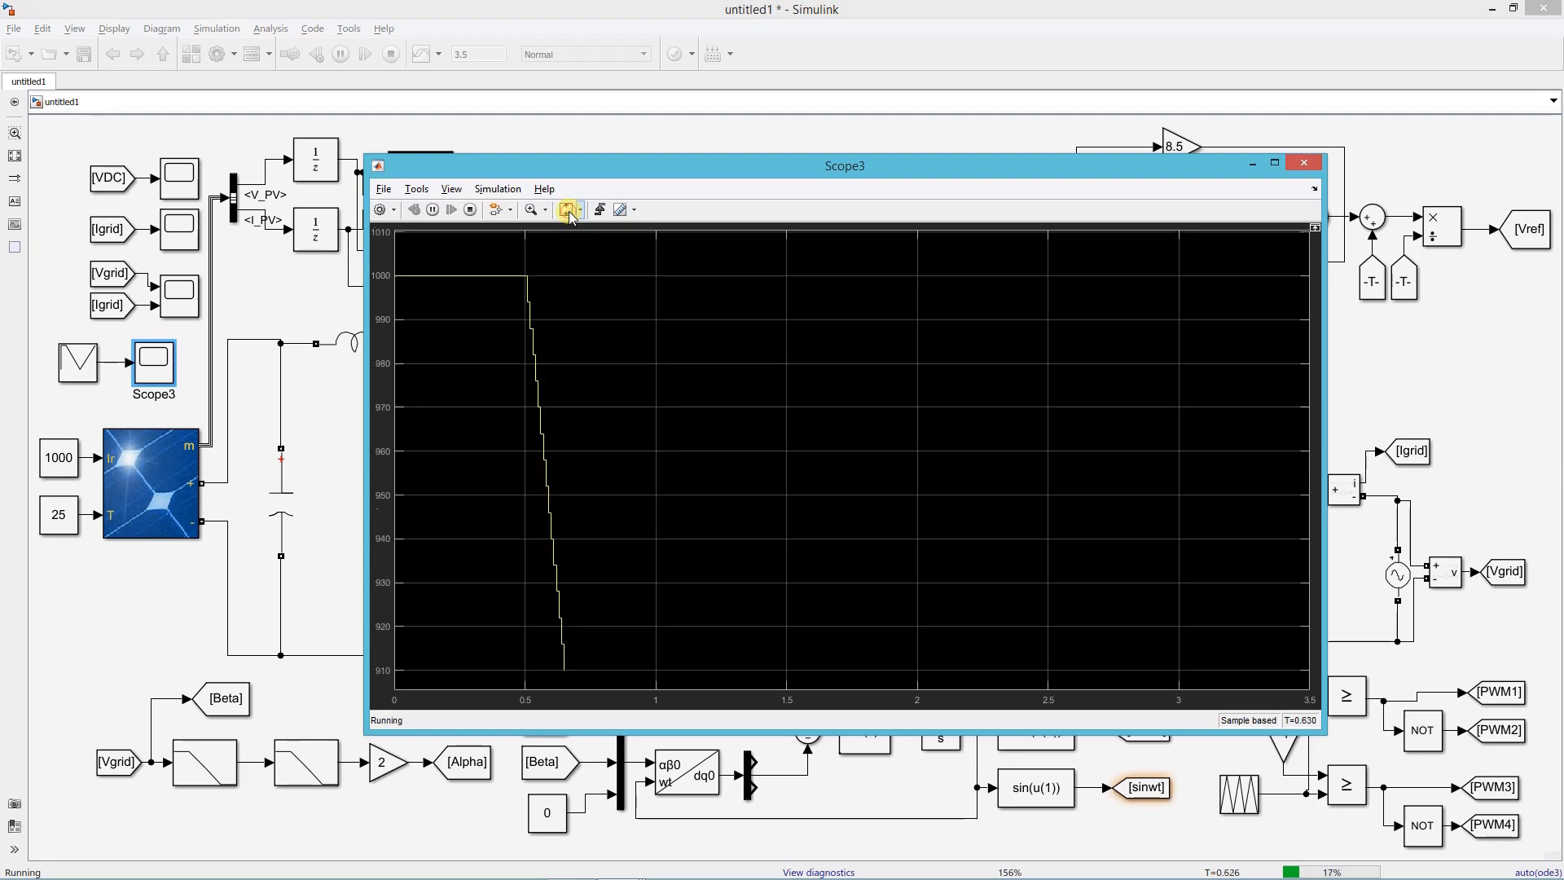
click(568, 213)
click(569, 213)
click(569, 214)
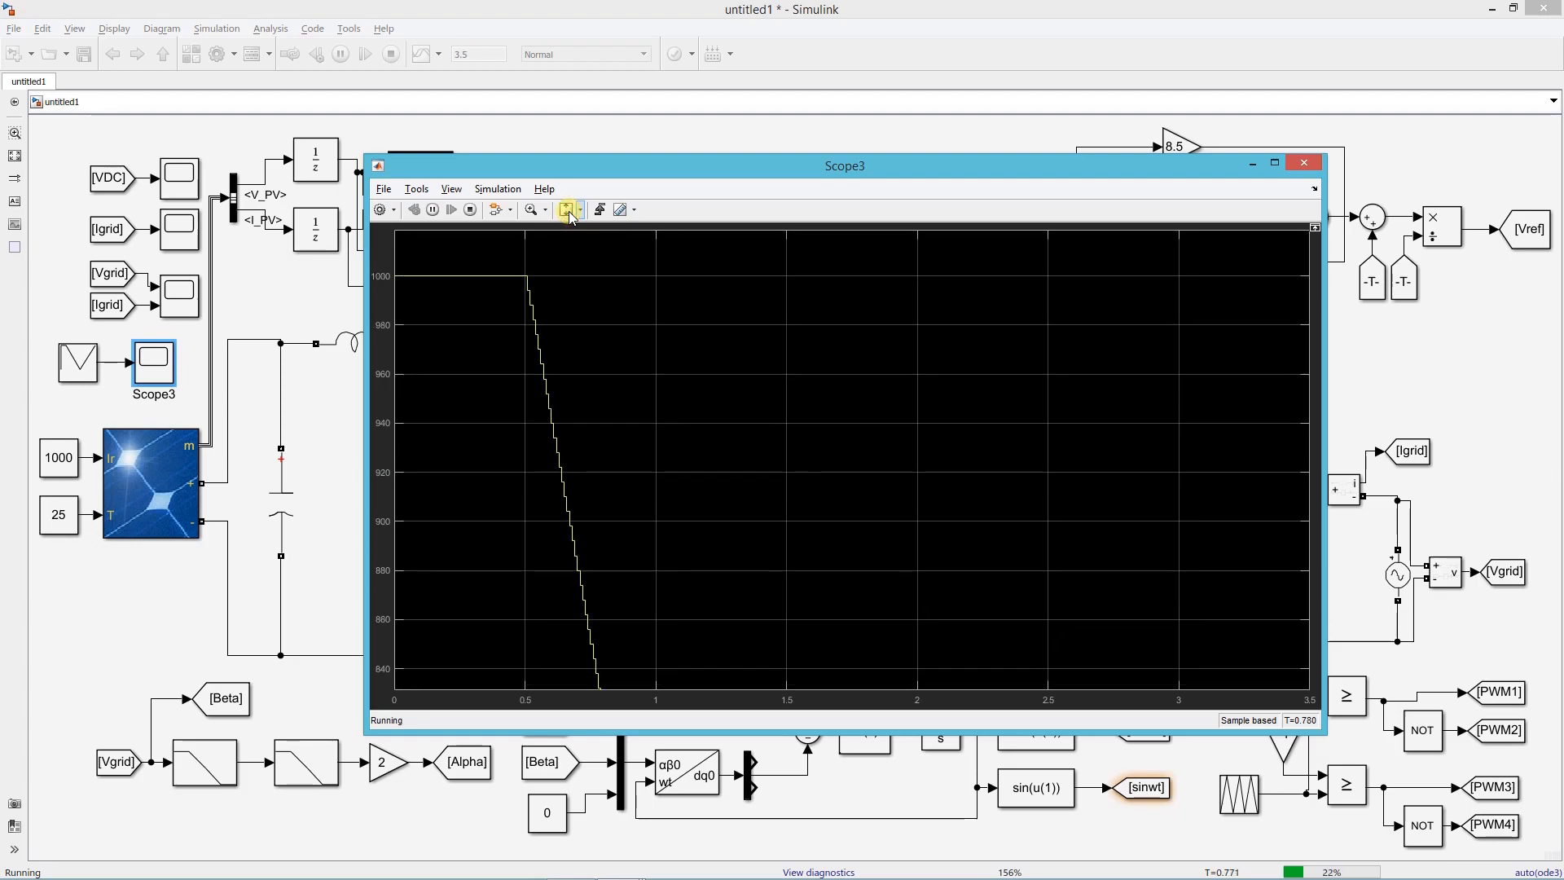
click(569, 214)
click(568, 214)
click(569, 214)
click(568, 214)
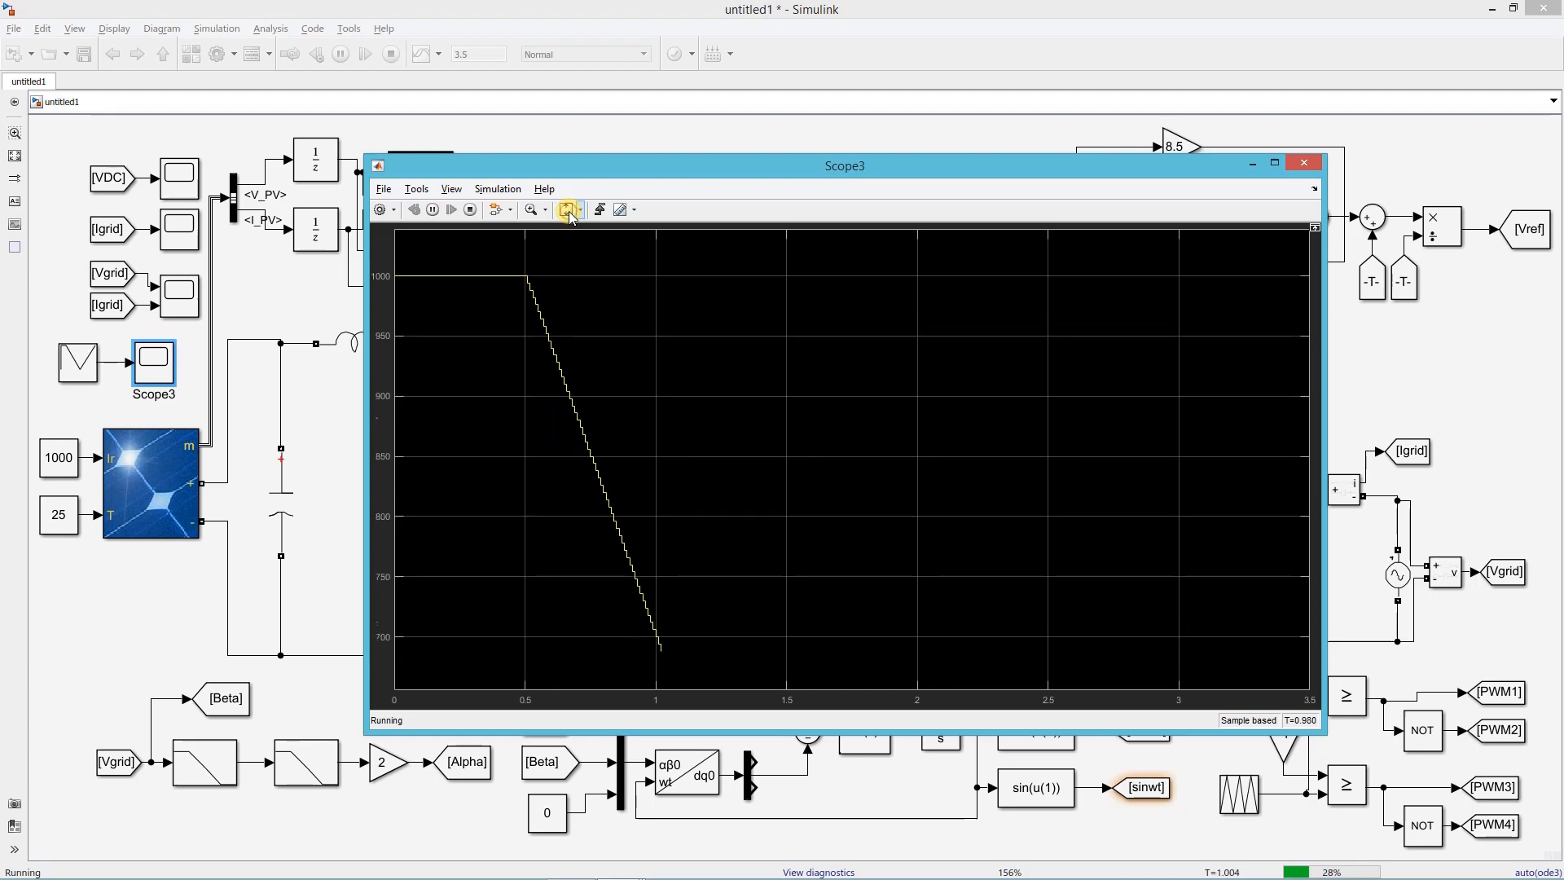
click(569, 213)
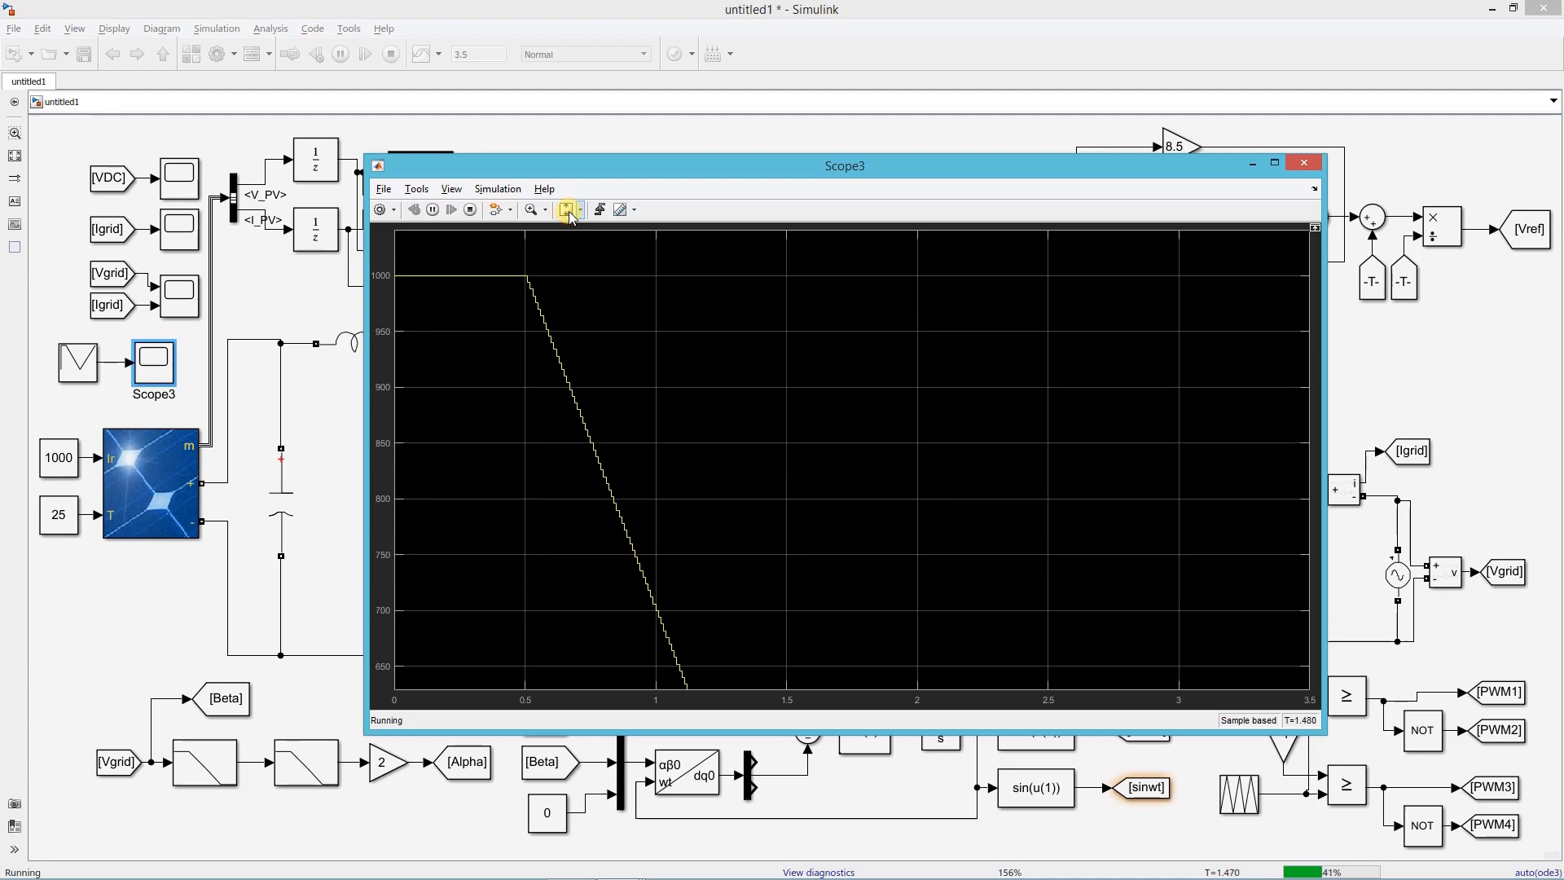
click(569, 212)
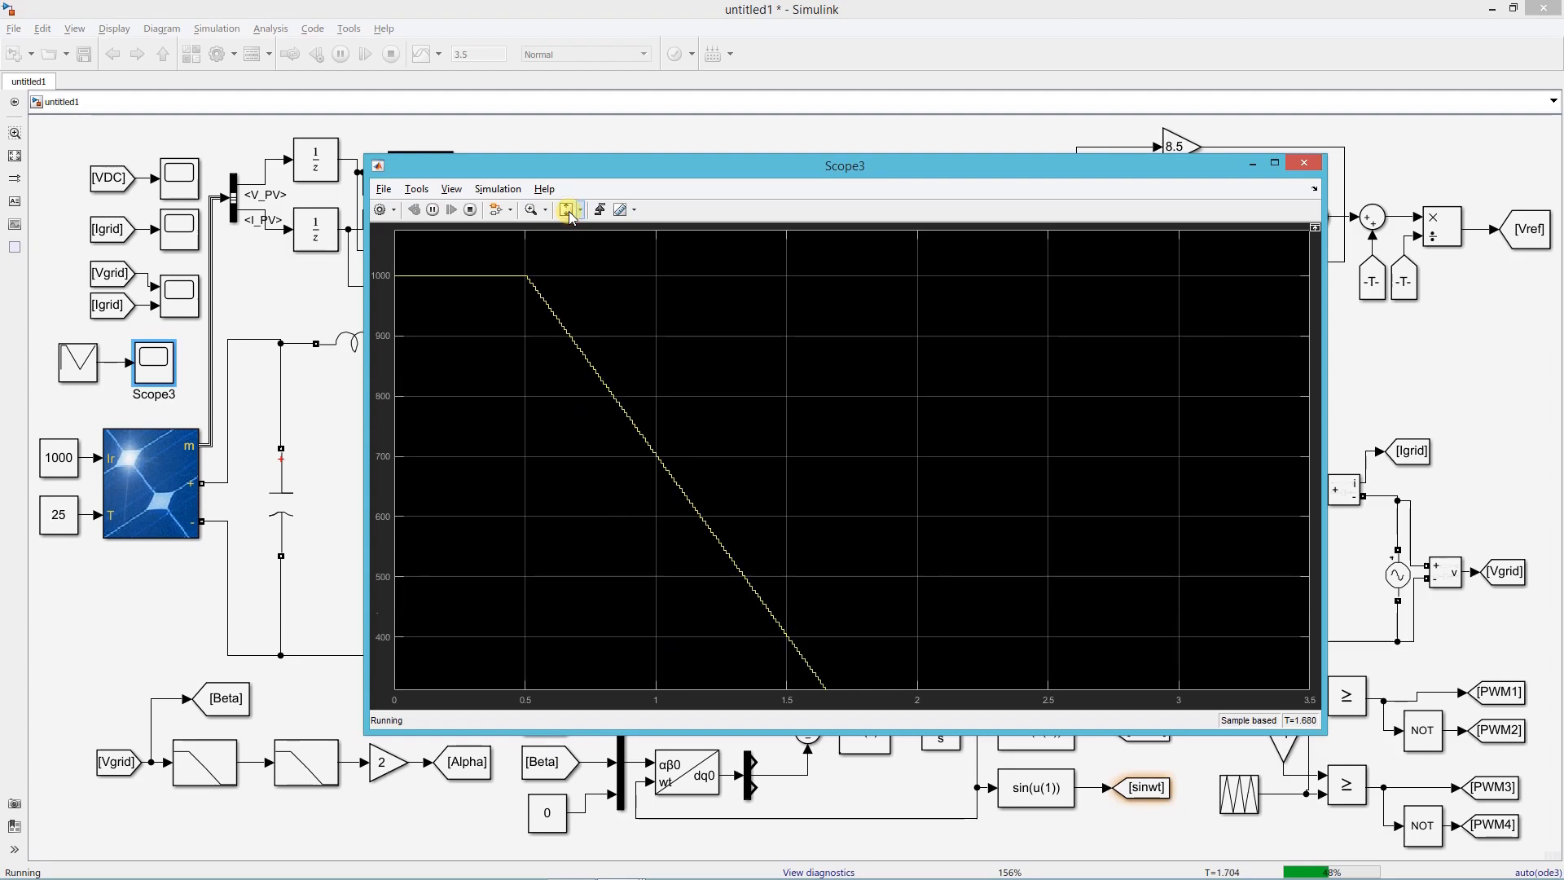
click(568, 213)
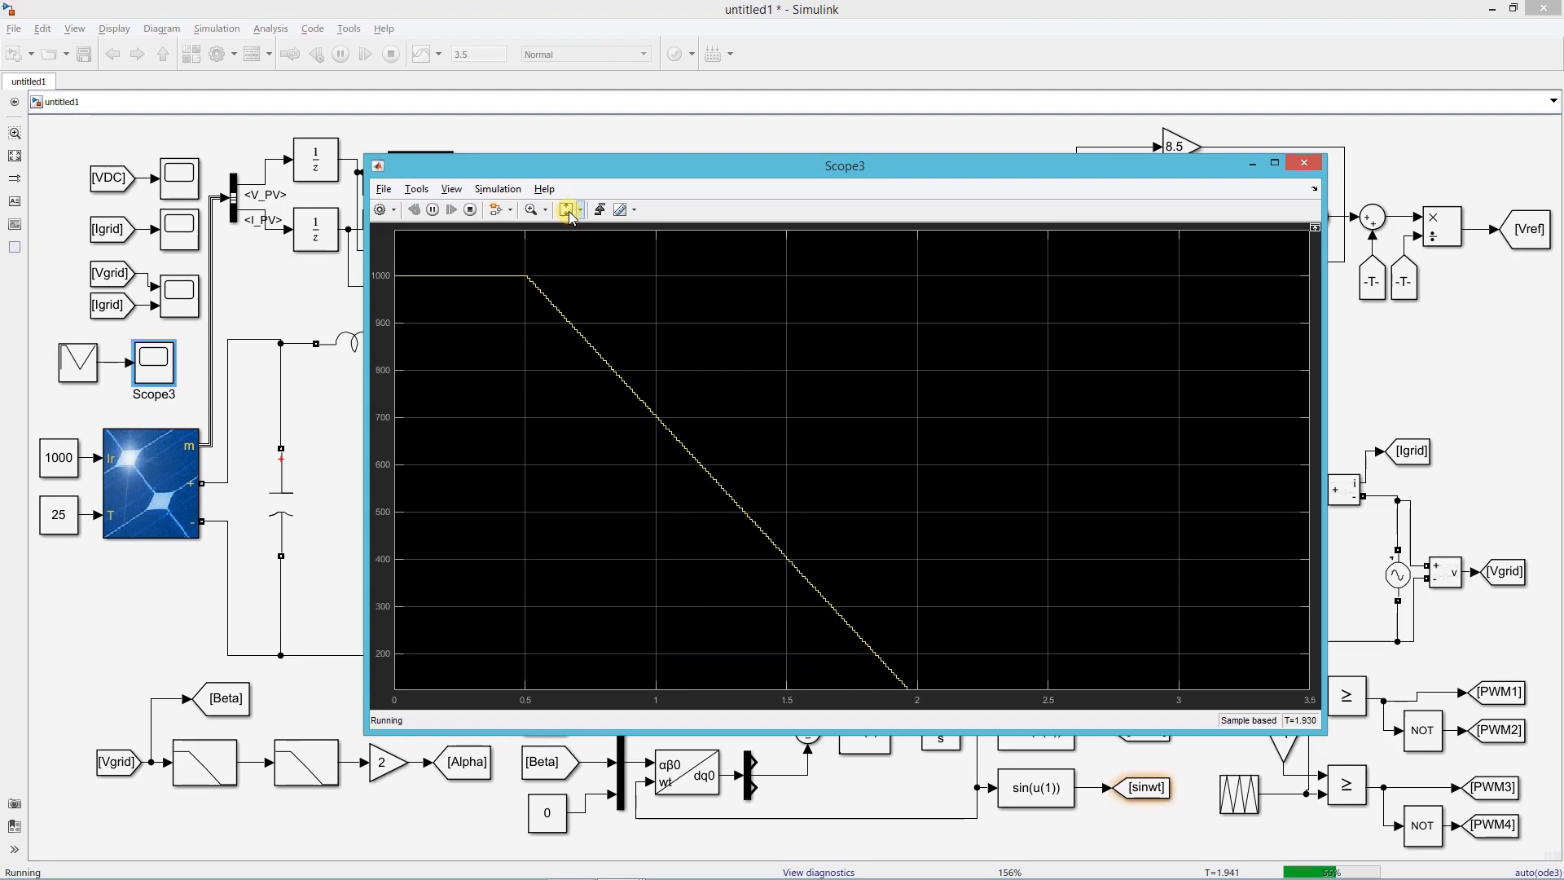
click(568, 212)
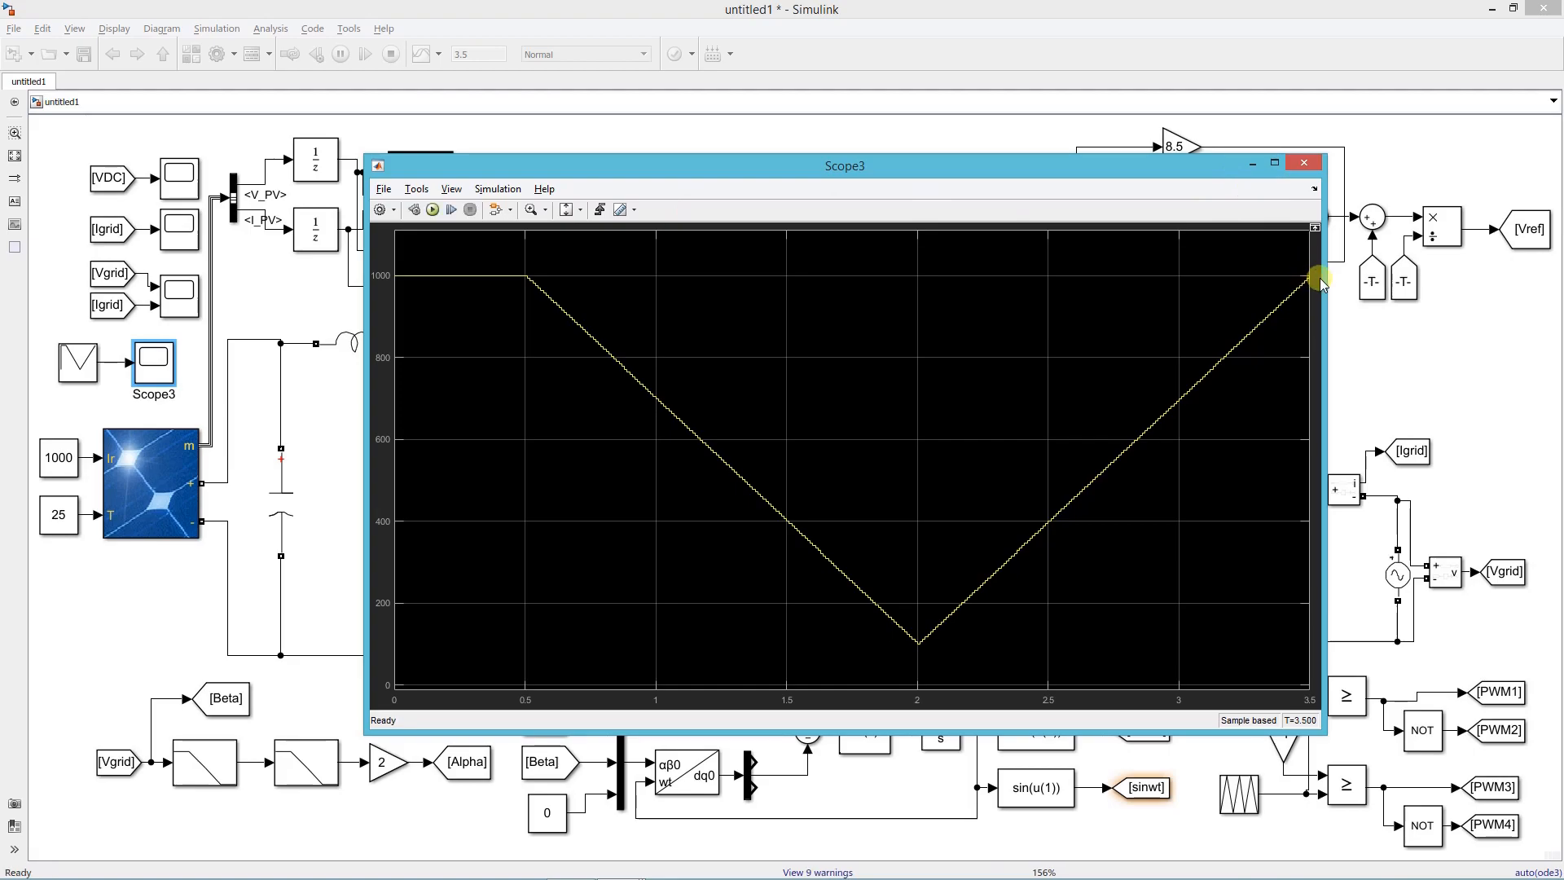
click(1313, 165)
click(770, 308)
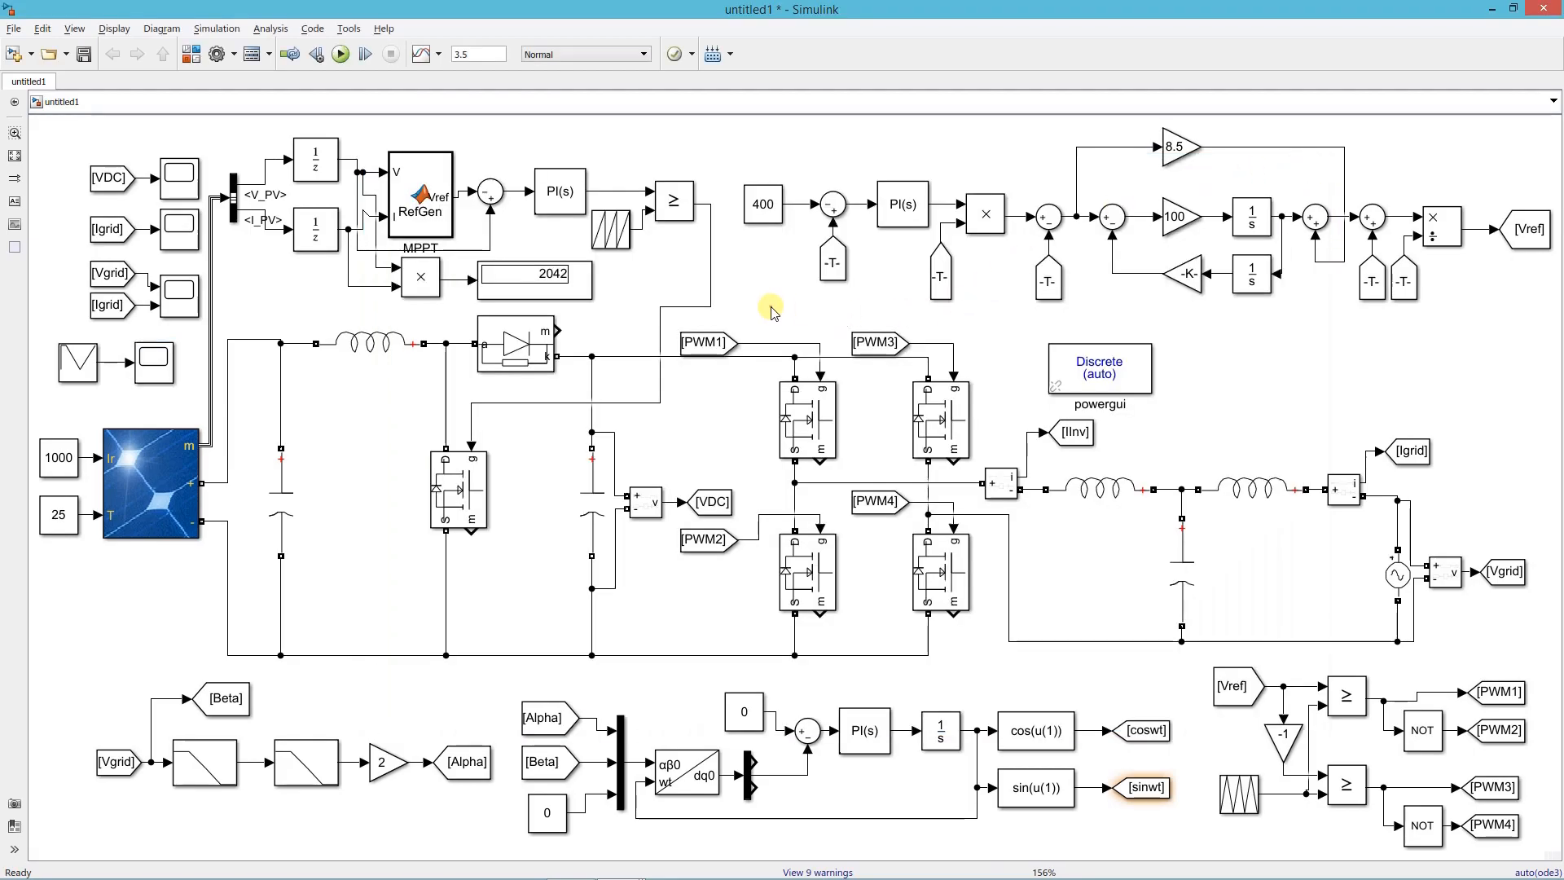
Delete the repeating sequence's scope and the 1000 constant, and connect the Repeating Sequence Interpolated block to the PV array's Ir input
click(151, 373)
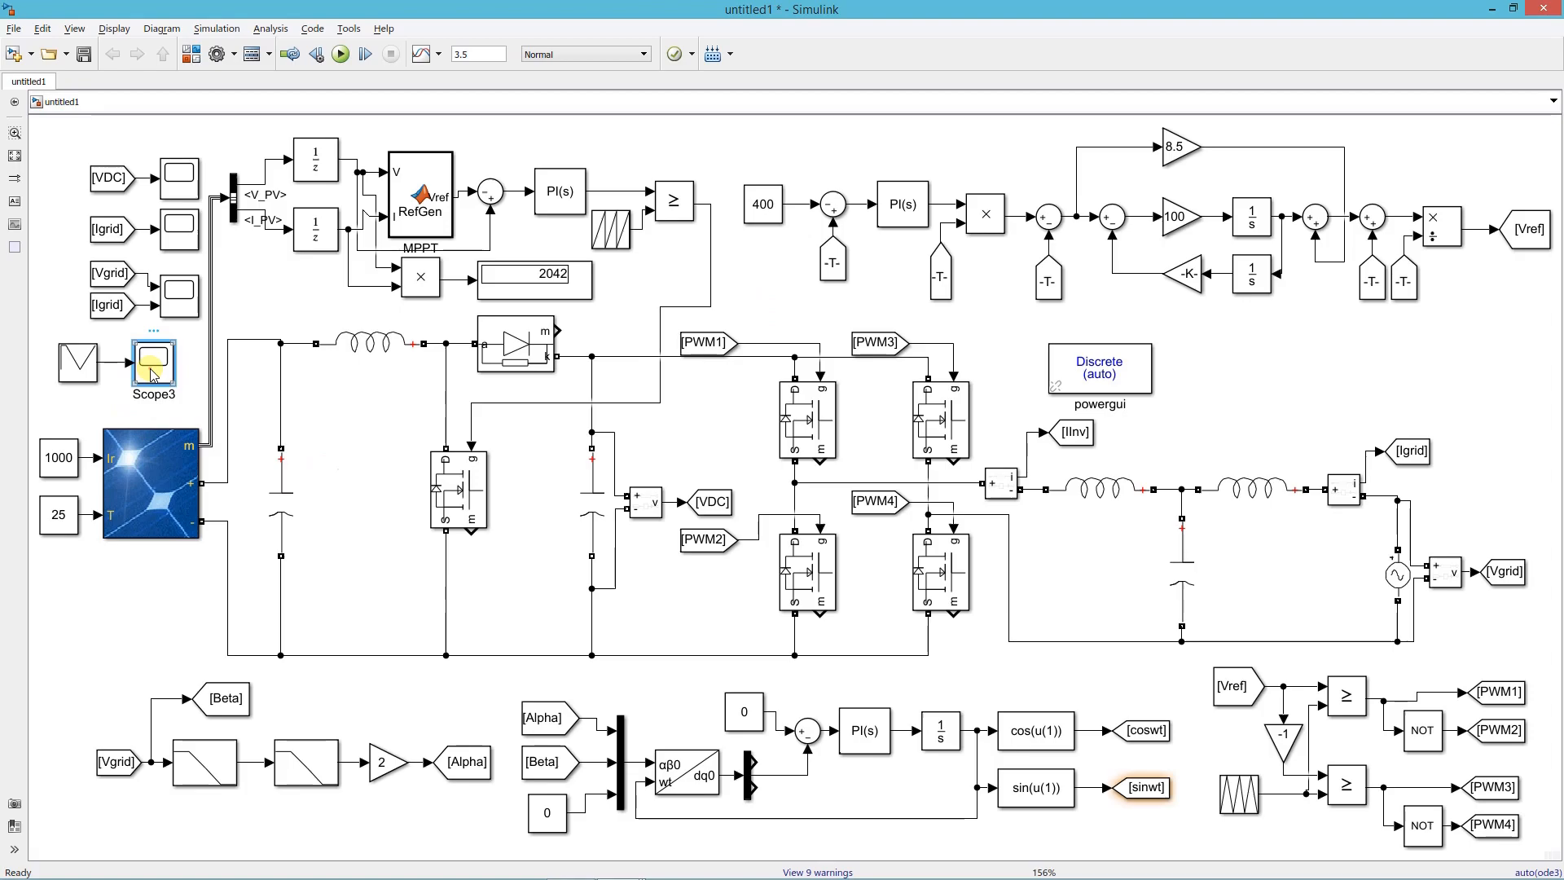
key(Delete)
click(59, 457)
key(Delete)
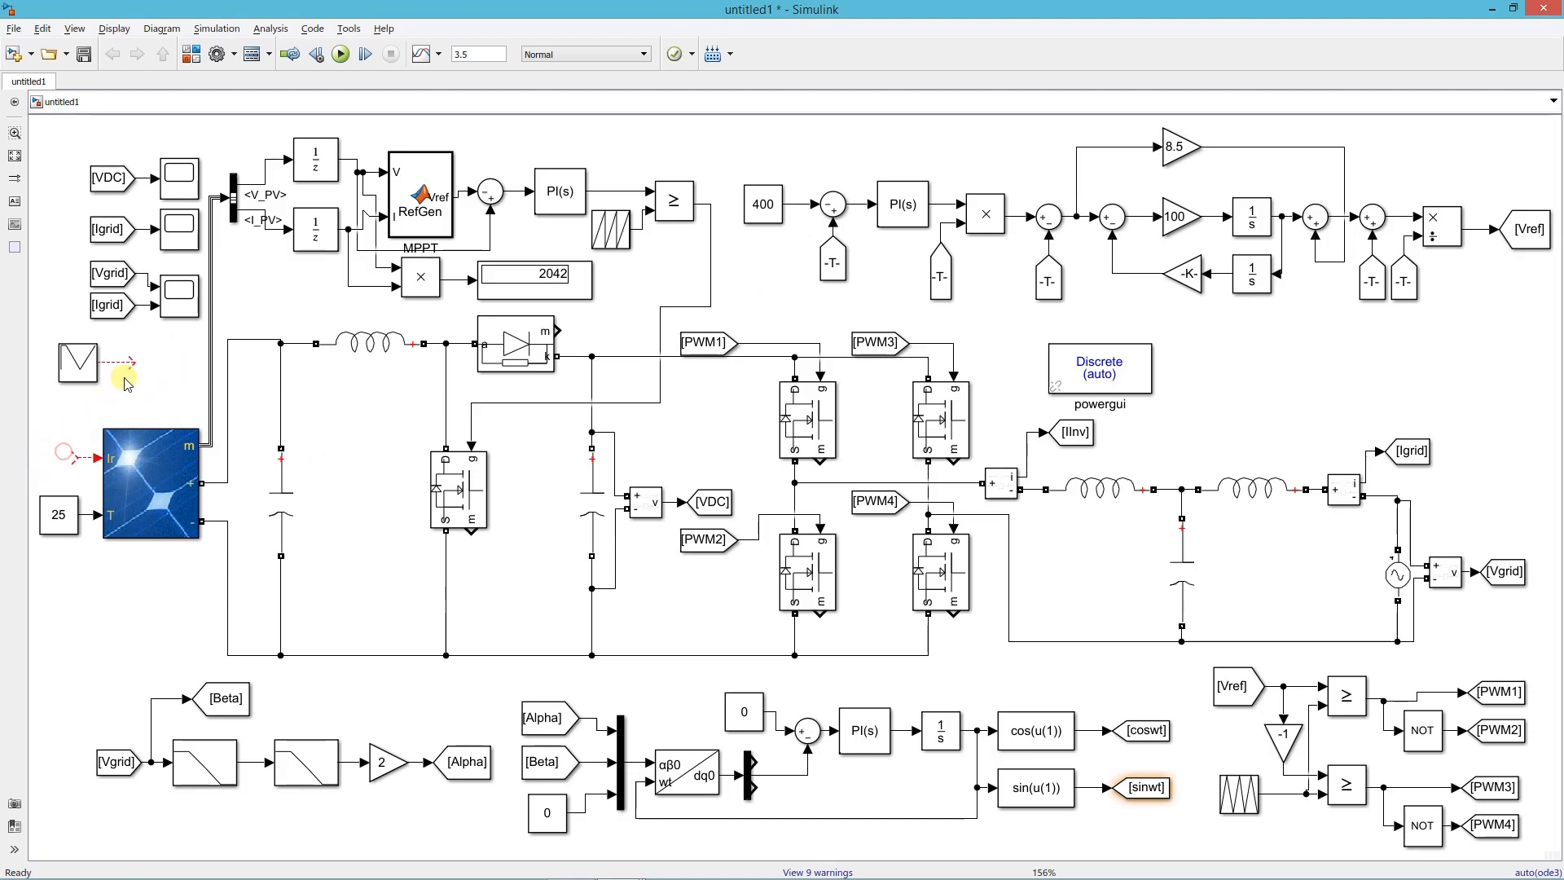
drag(84, 366, 66, 460)
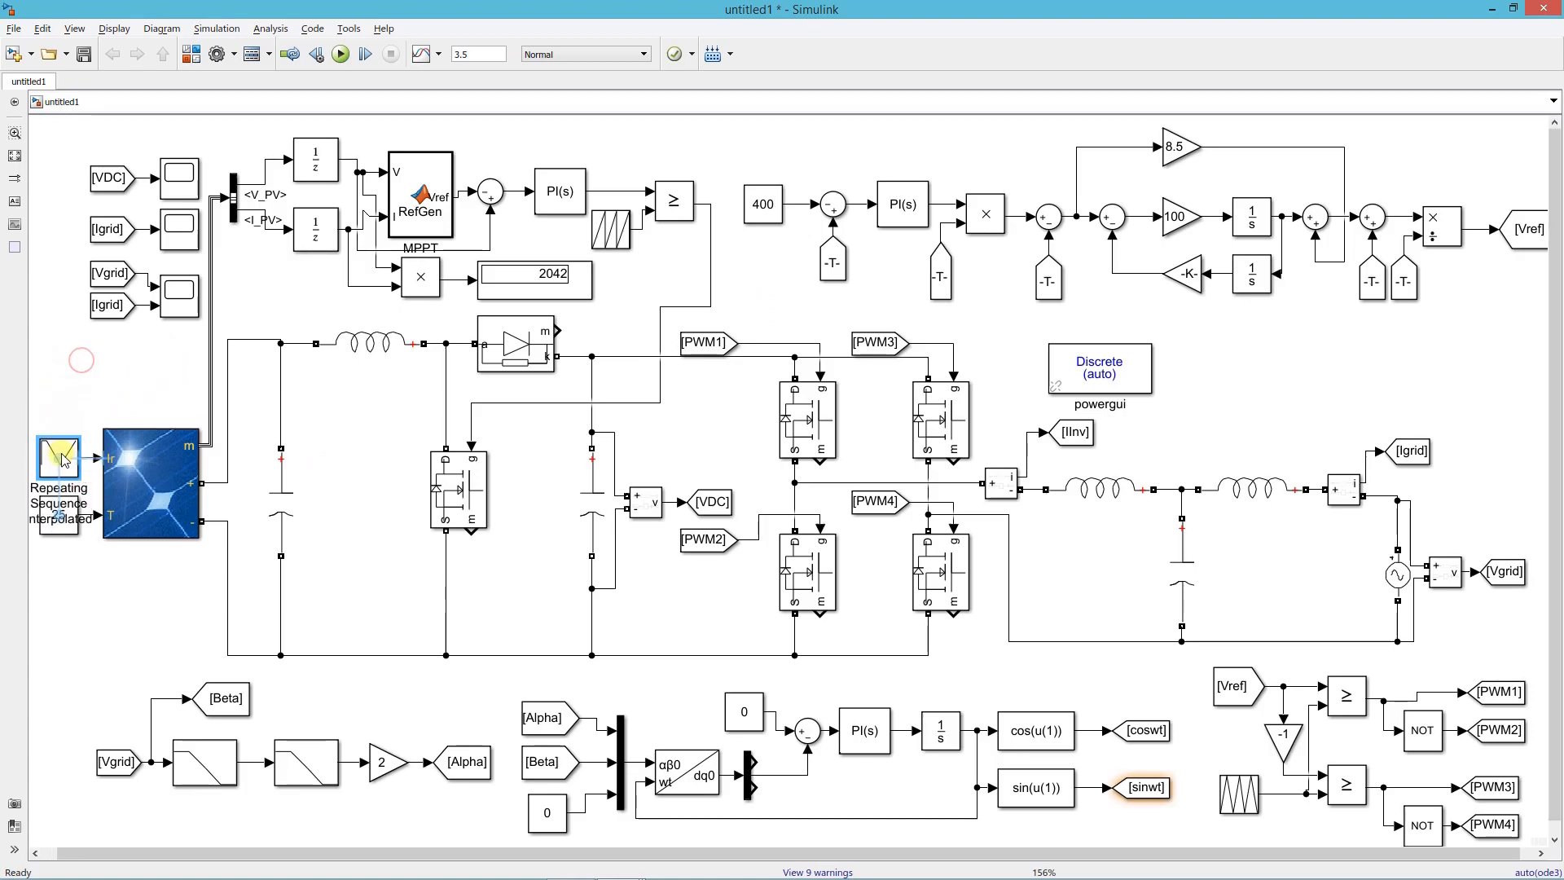
click(81, 408)
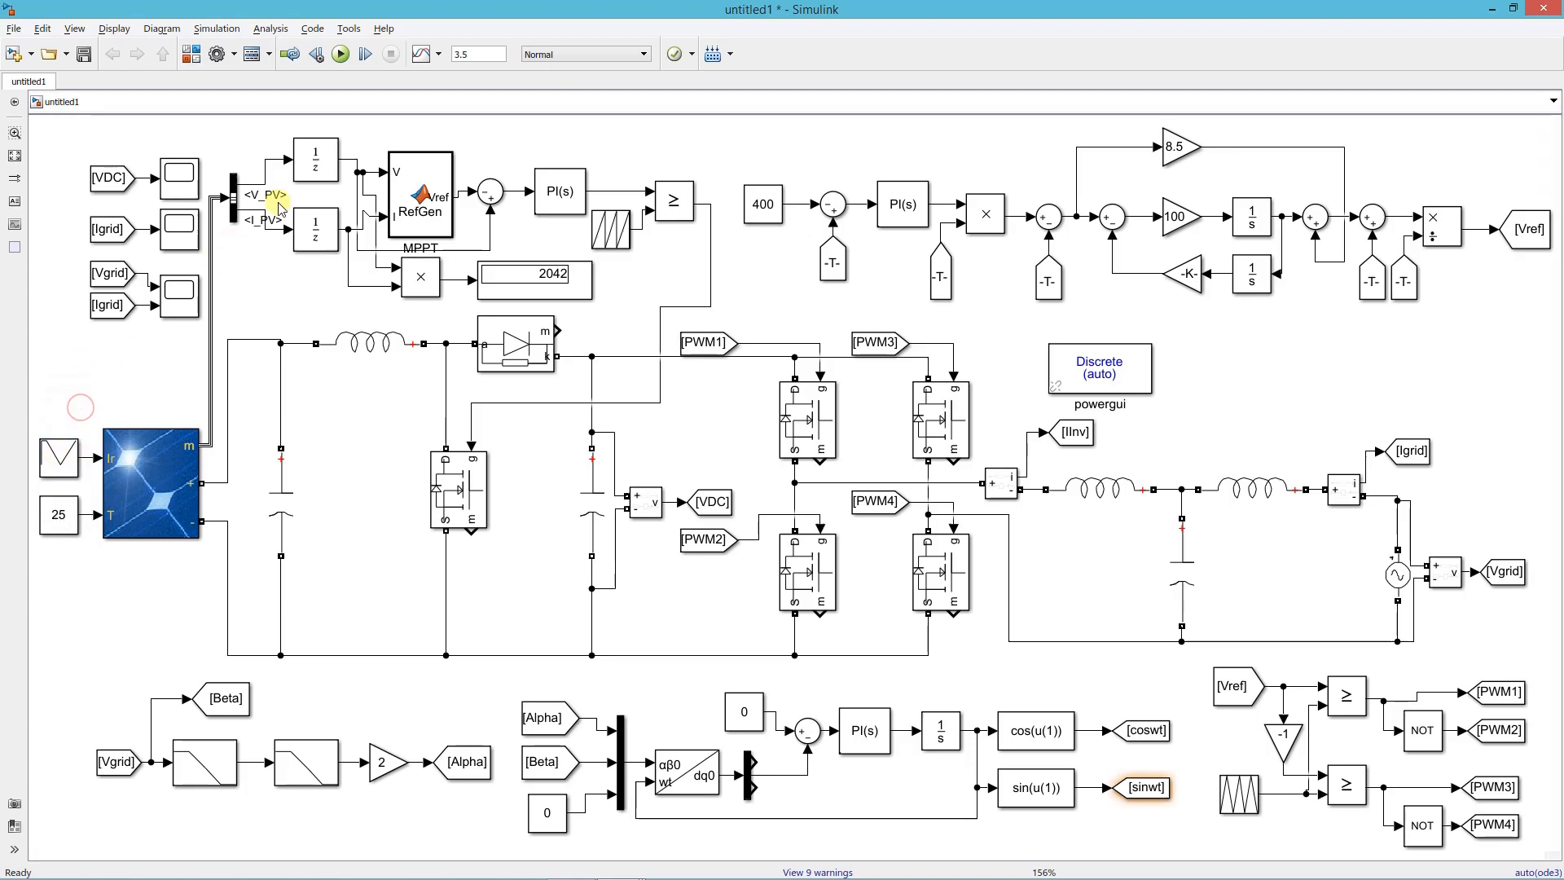
Run the simulation with the varying irradiance and examine the grid current in the Igrid scope, scaled to fit
click(341, 55)
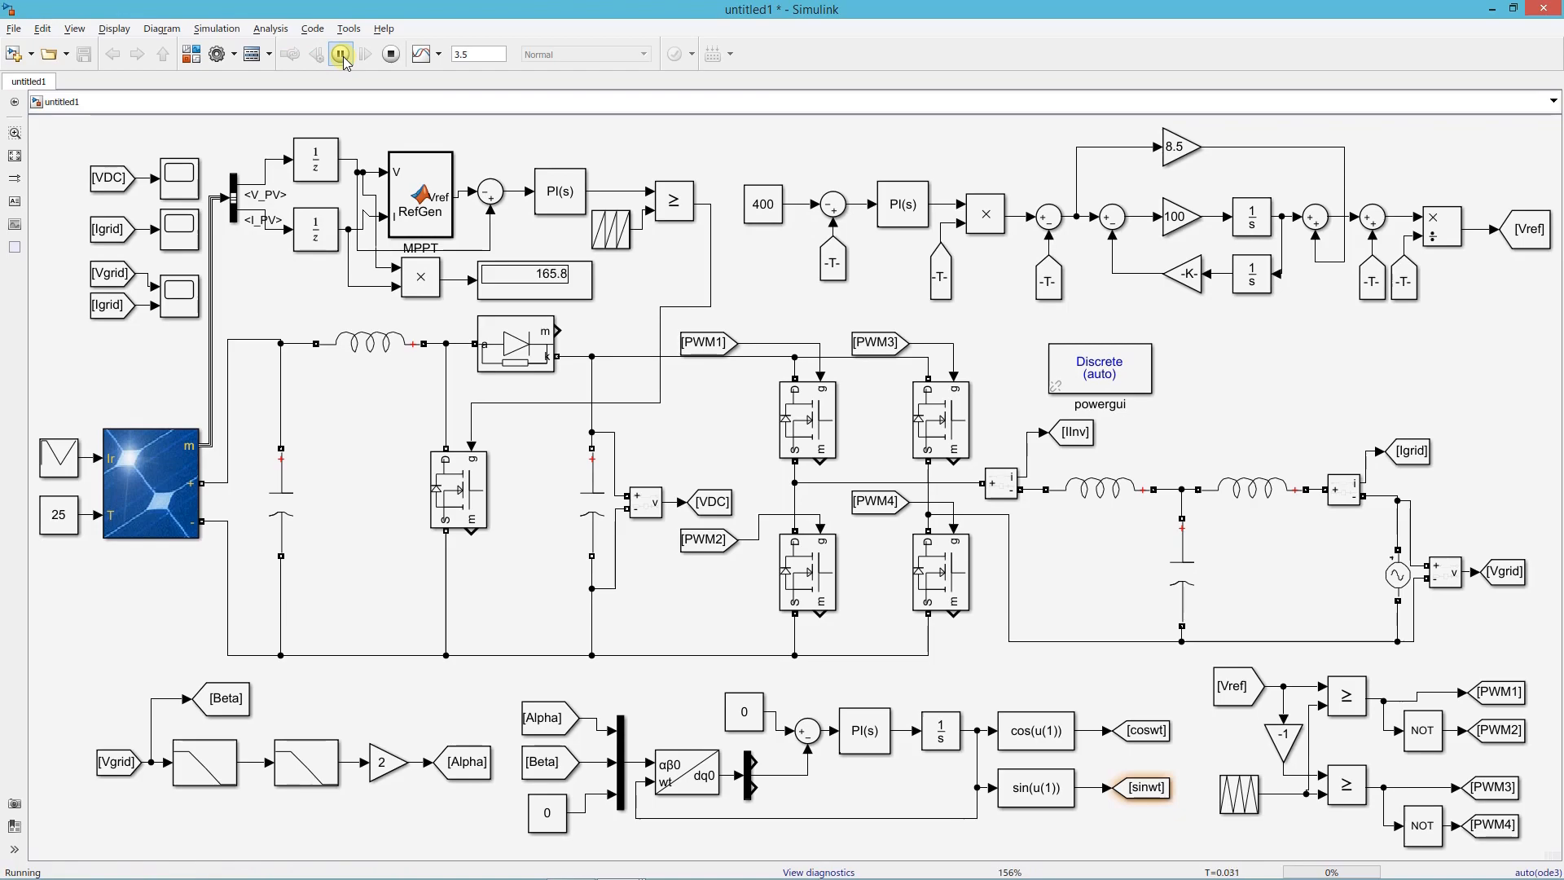
double_click(184, 229)
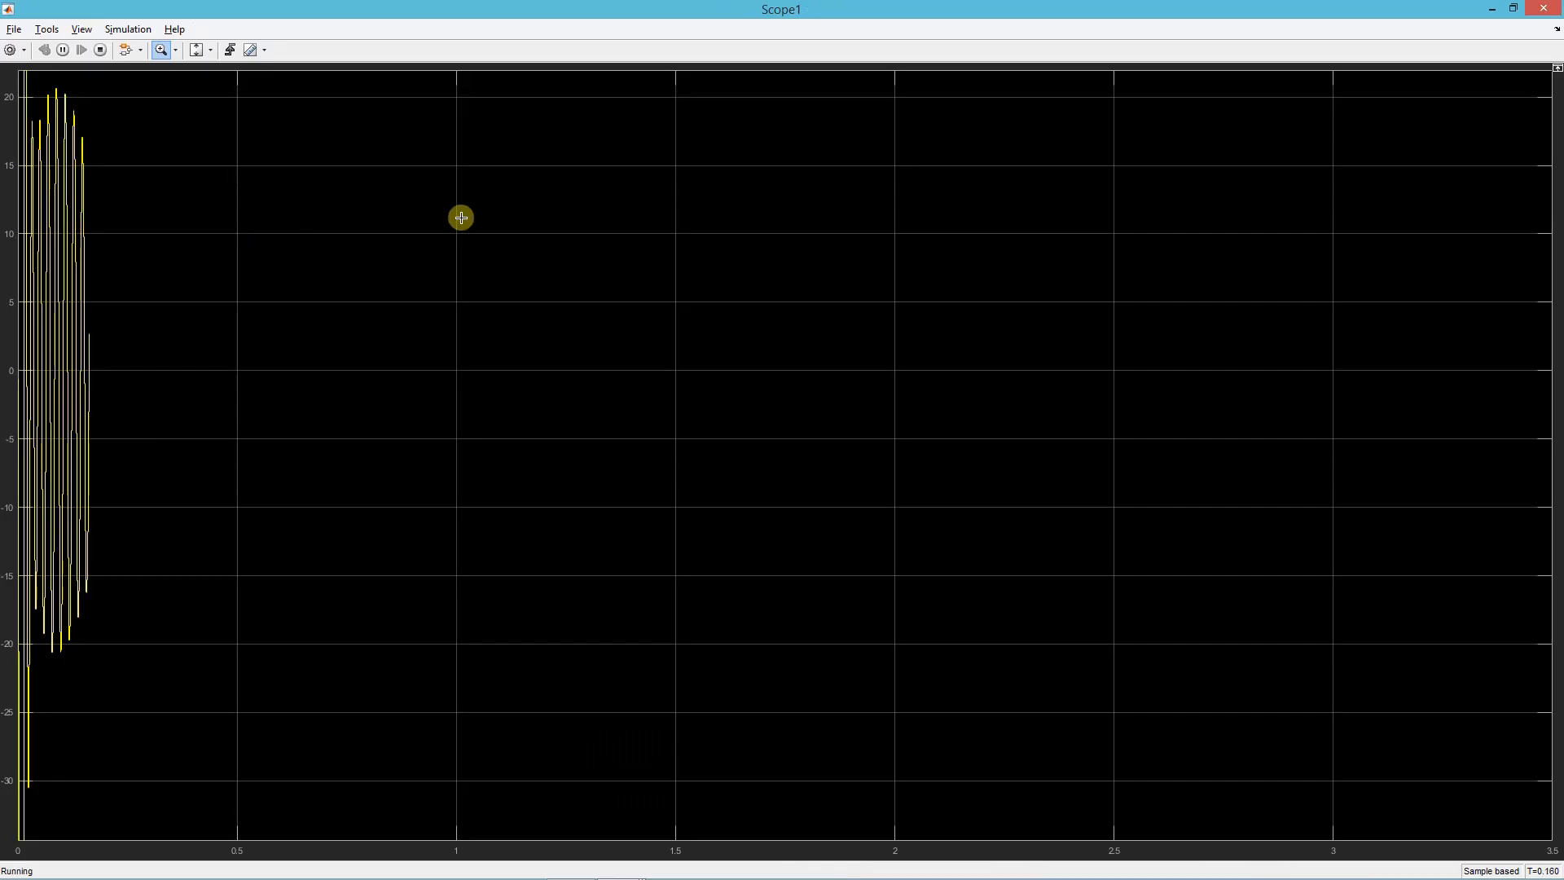
click(198, 50)
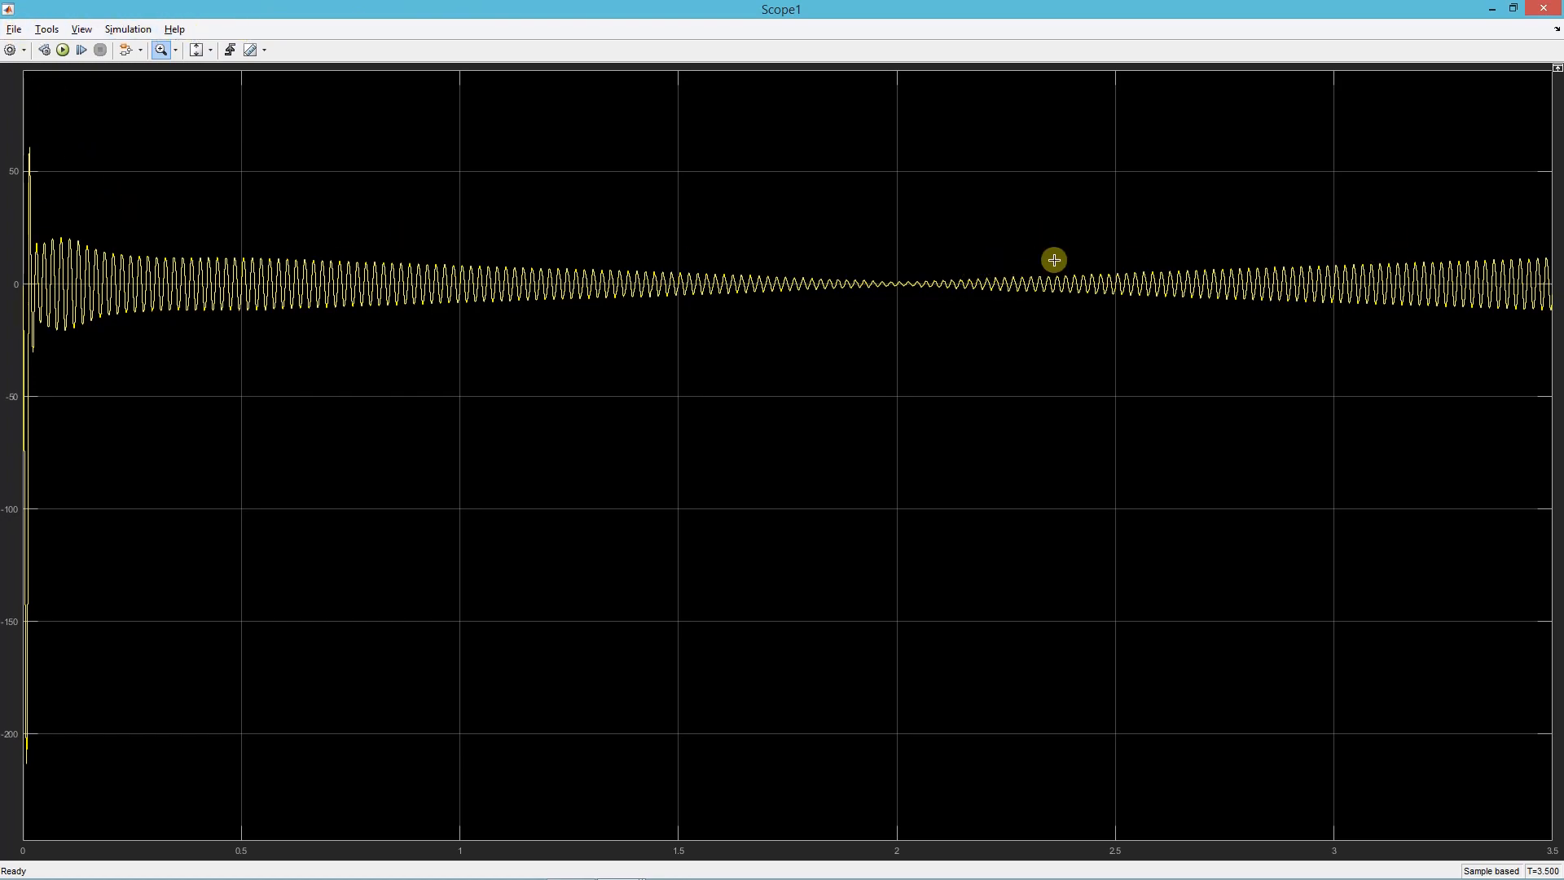
click(1543, 9)
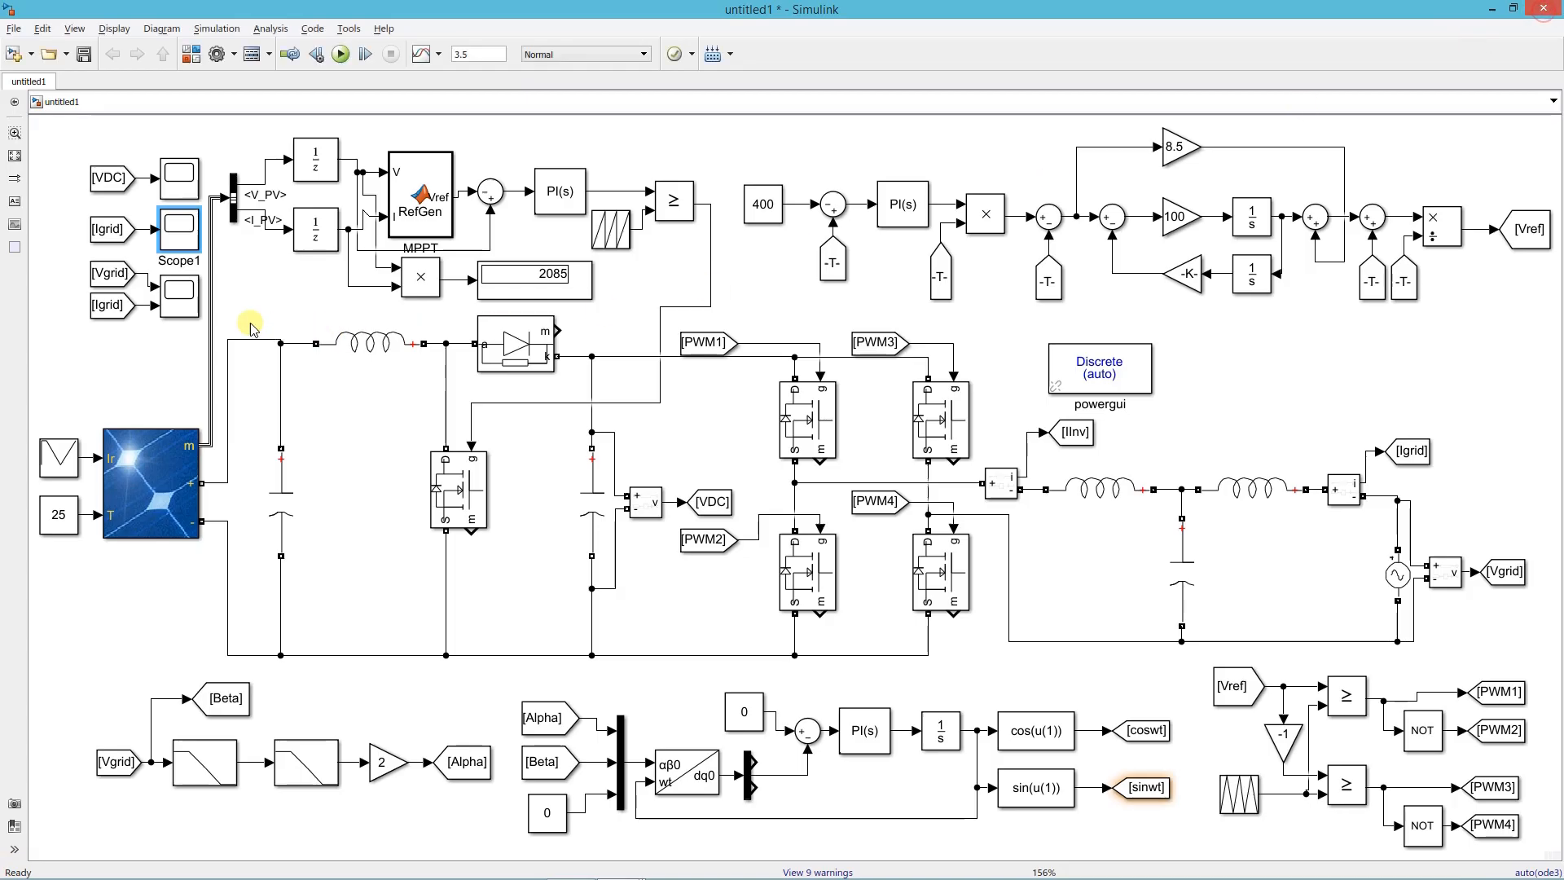
Examine grid voltage against grid current in the combined Vgrid and Igrid scope, magnified to about 1.2 to 1.53 s
click(179, 303)
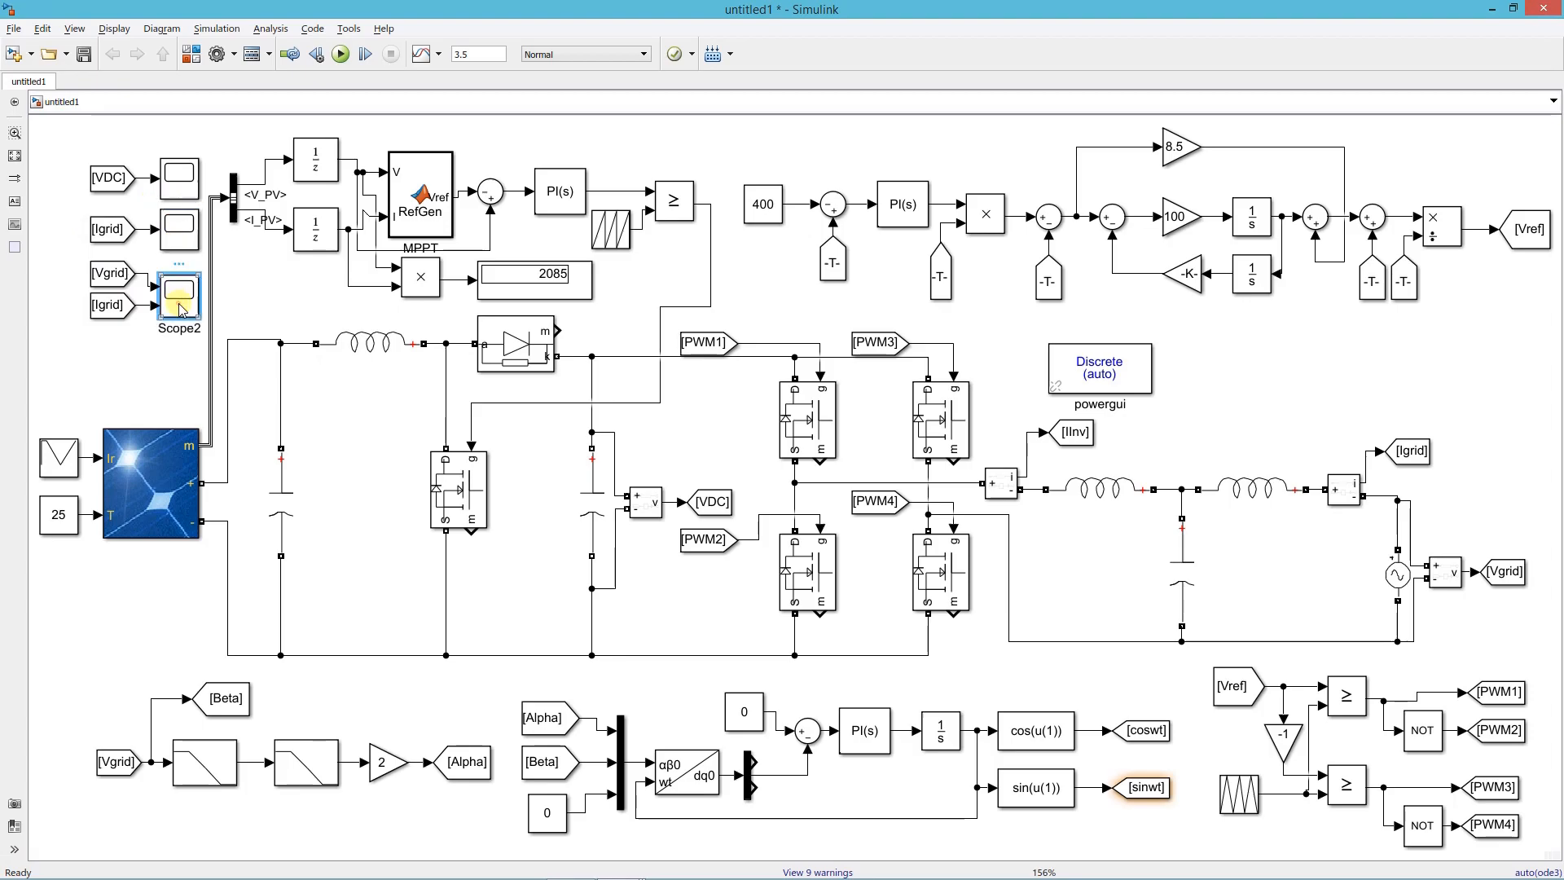
double_click(179, 304)
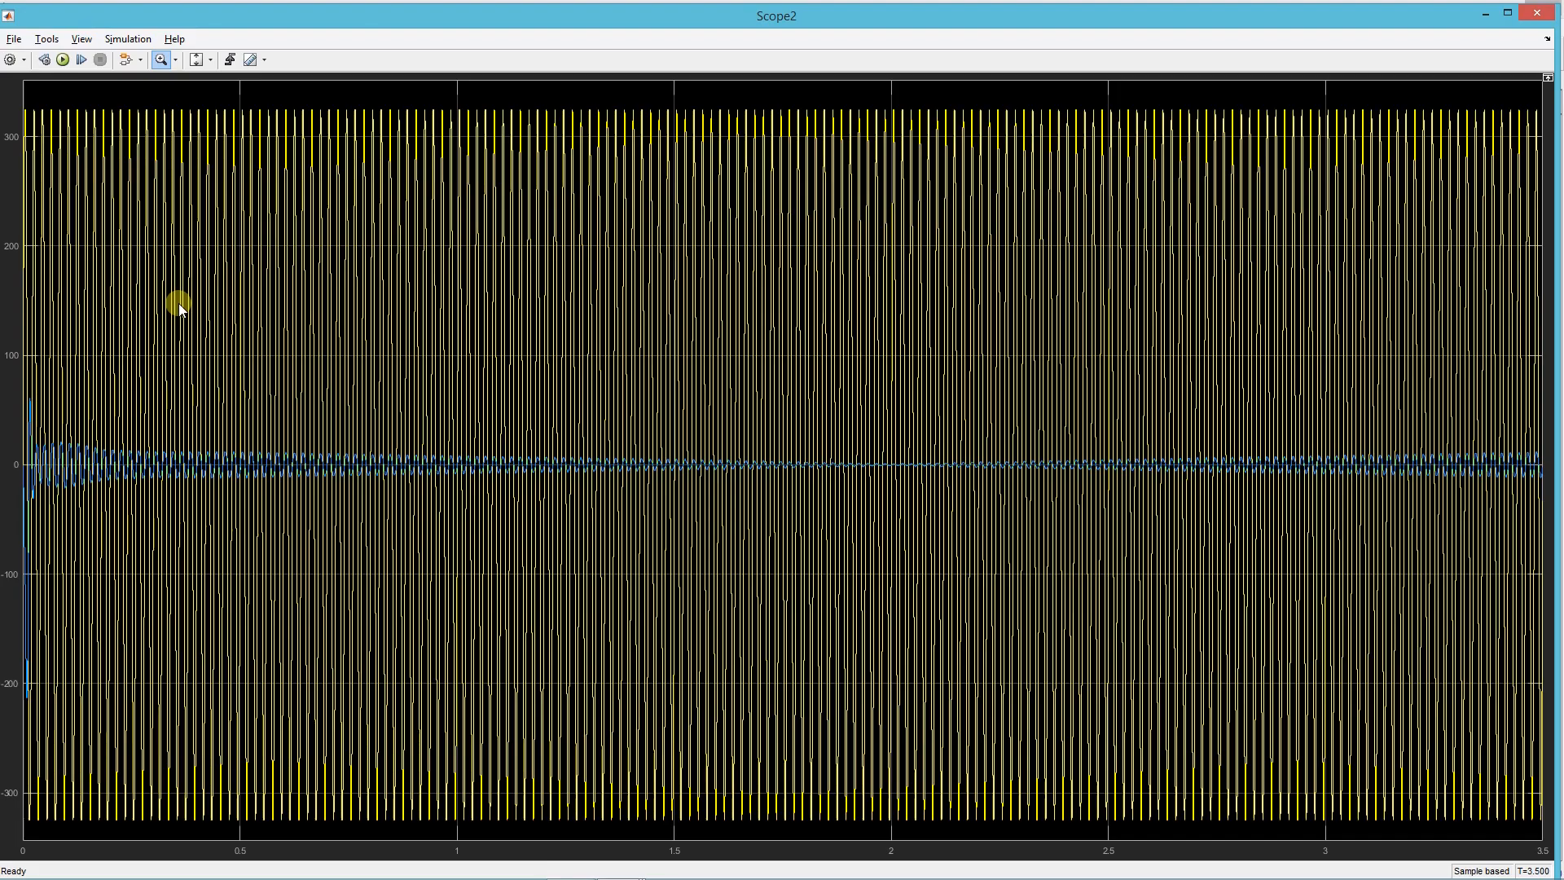
click(195, 59)
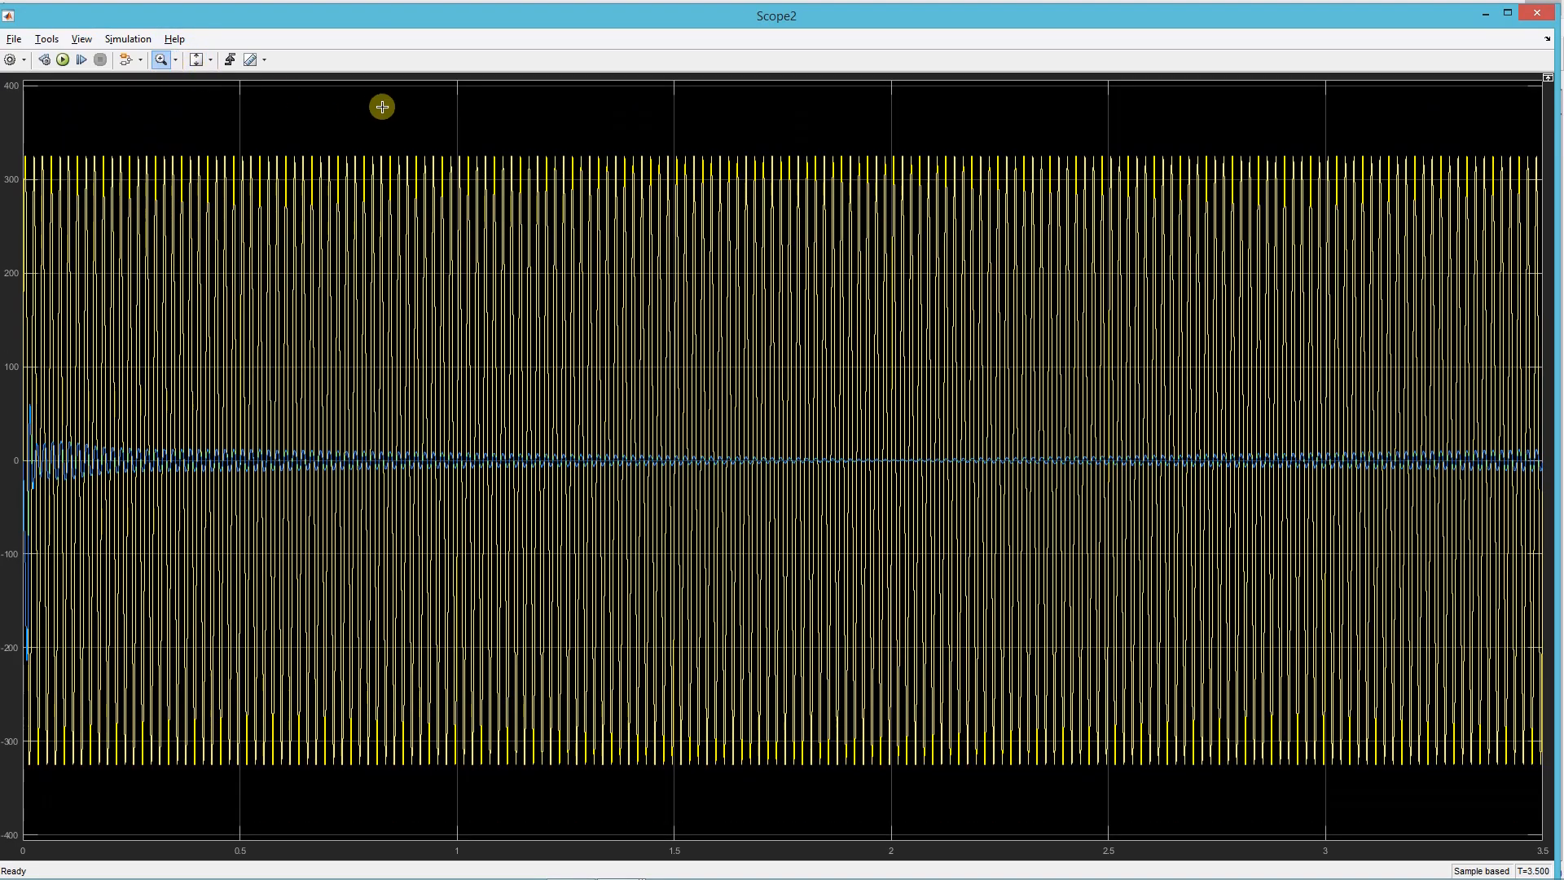
drag(541, 122, 685, 812)
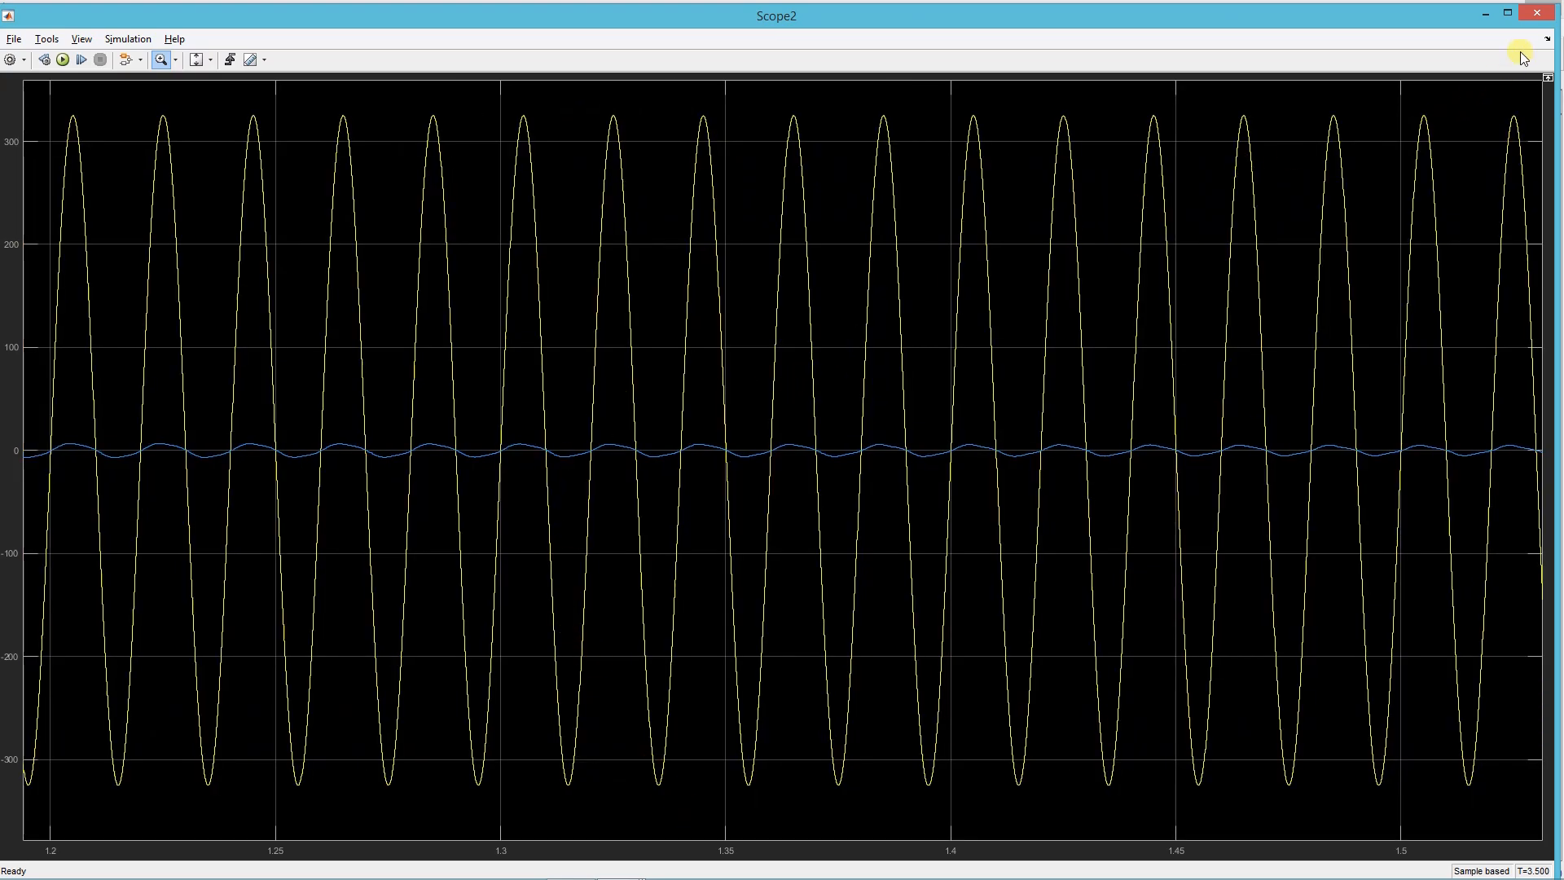
click(1531, 18)
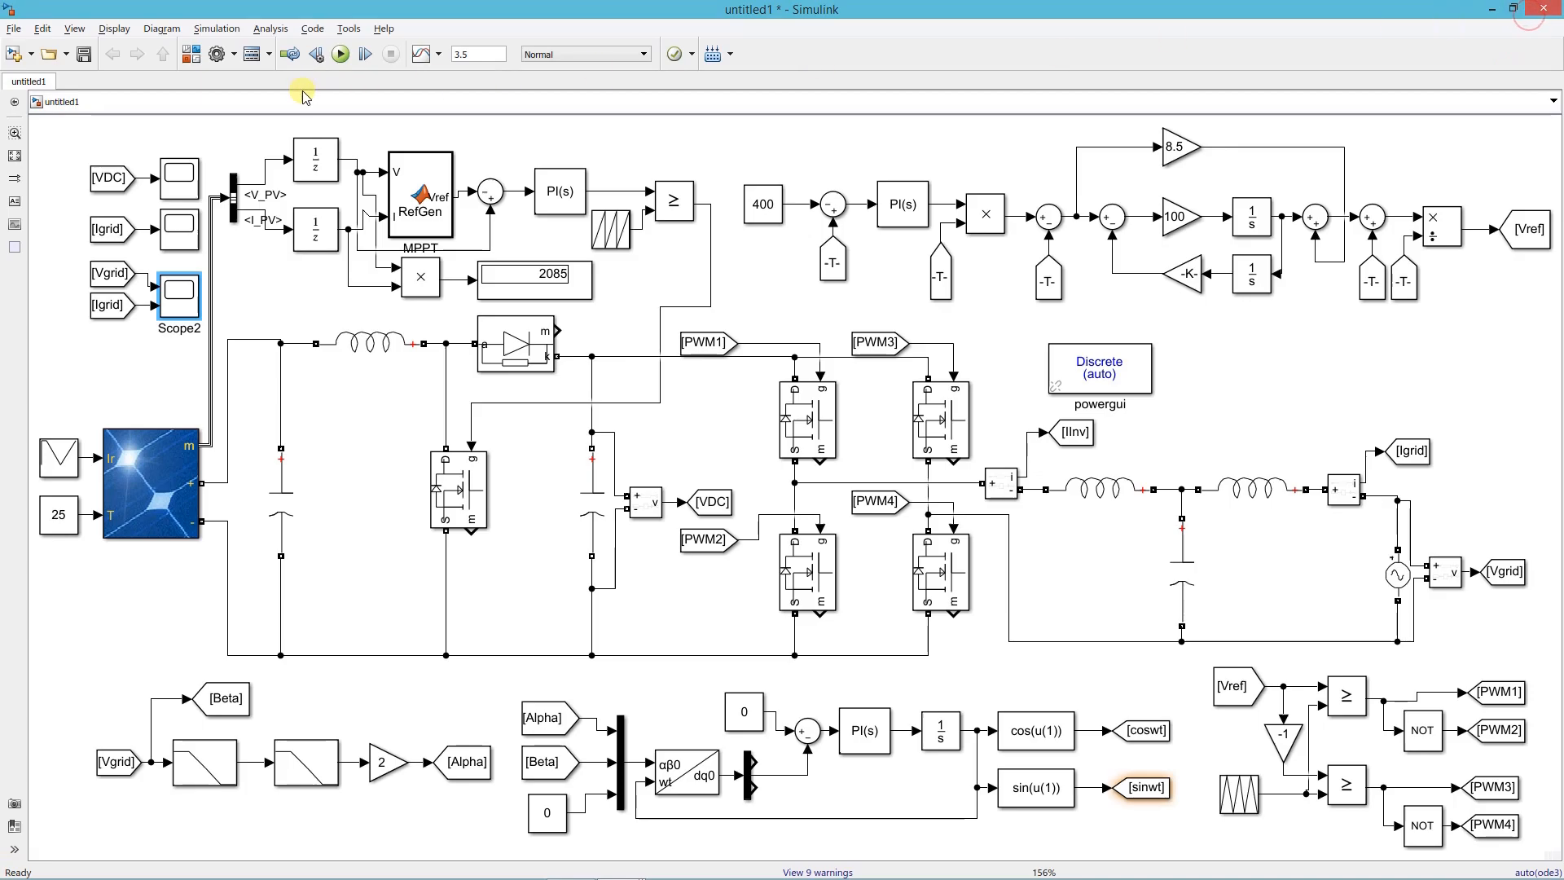
Examine the DC link voltage in the VDC scope at full window size, scaled to fit, and close the scope
double_click(191, 186)
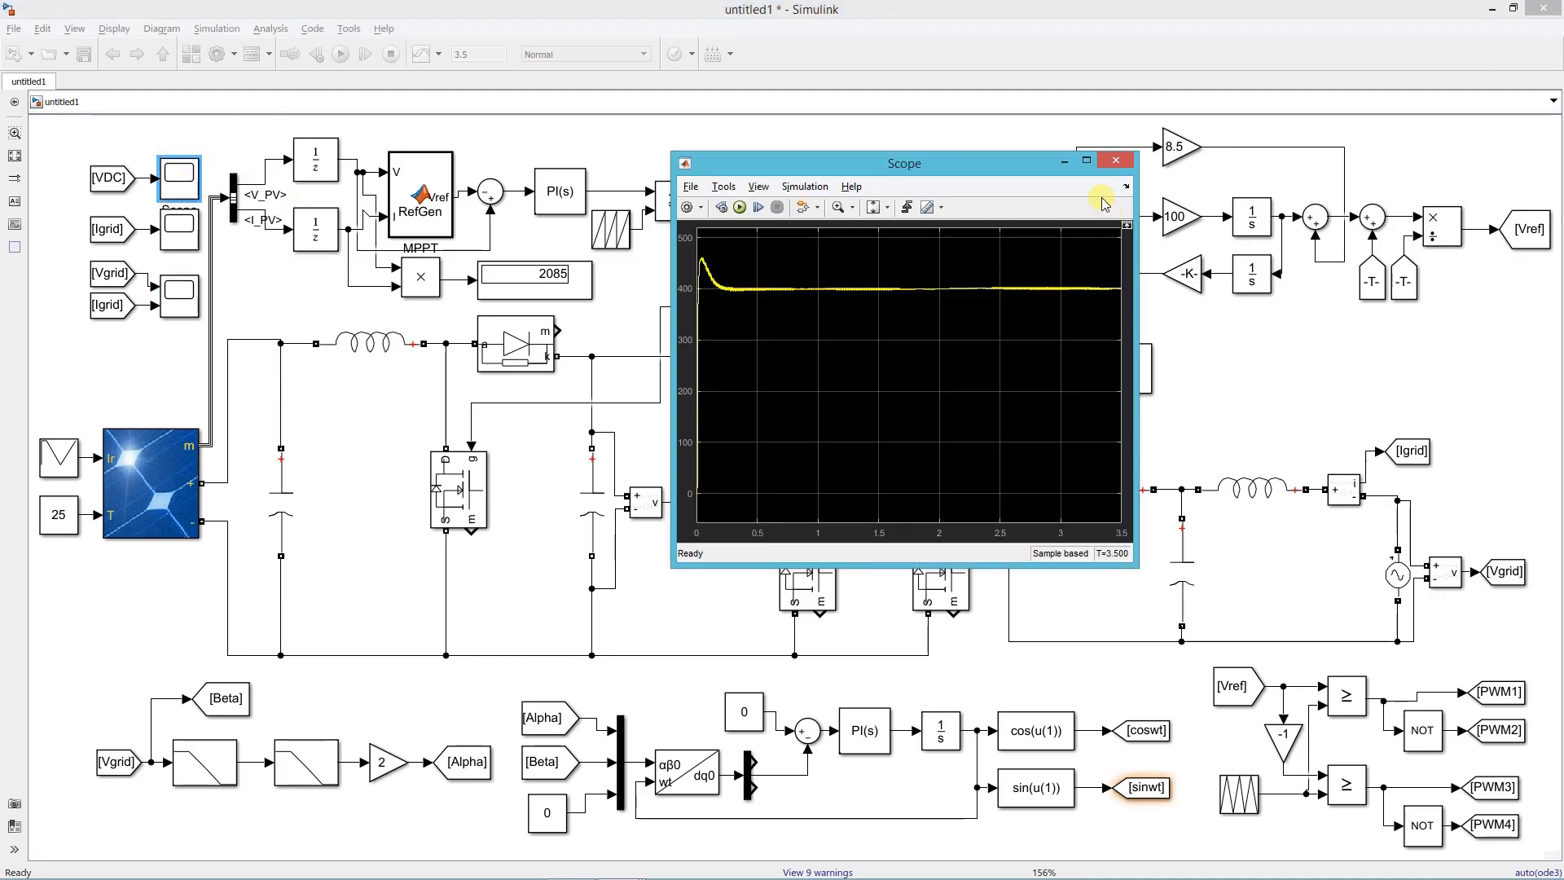
click(1087, 160)
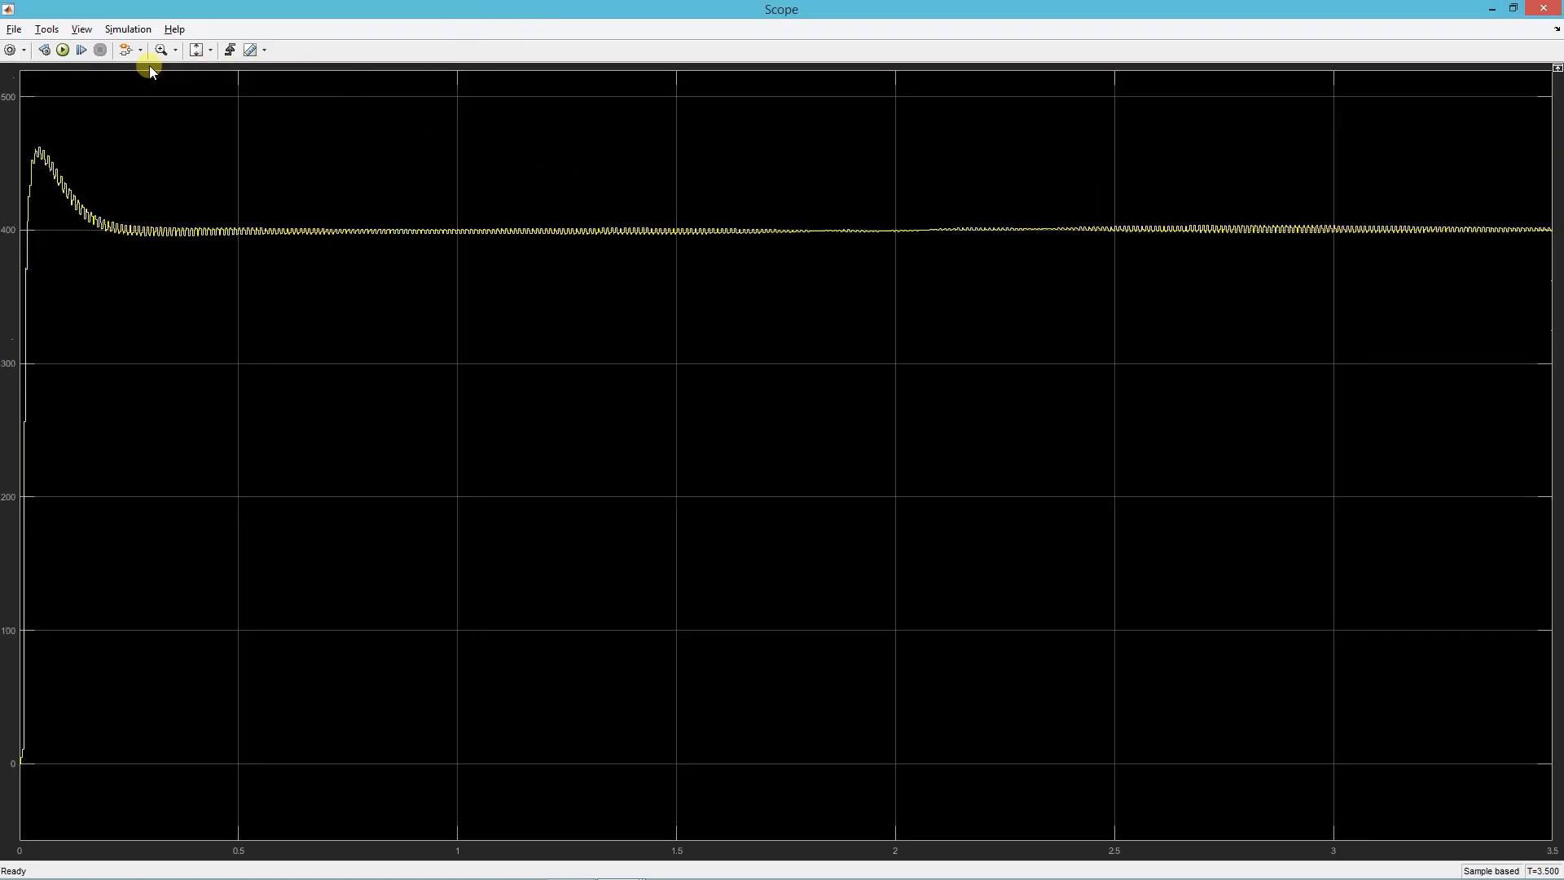
click(194, 50)
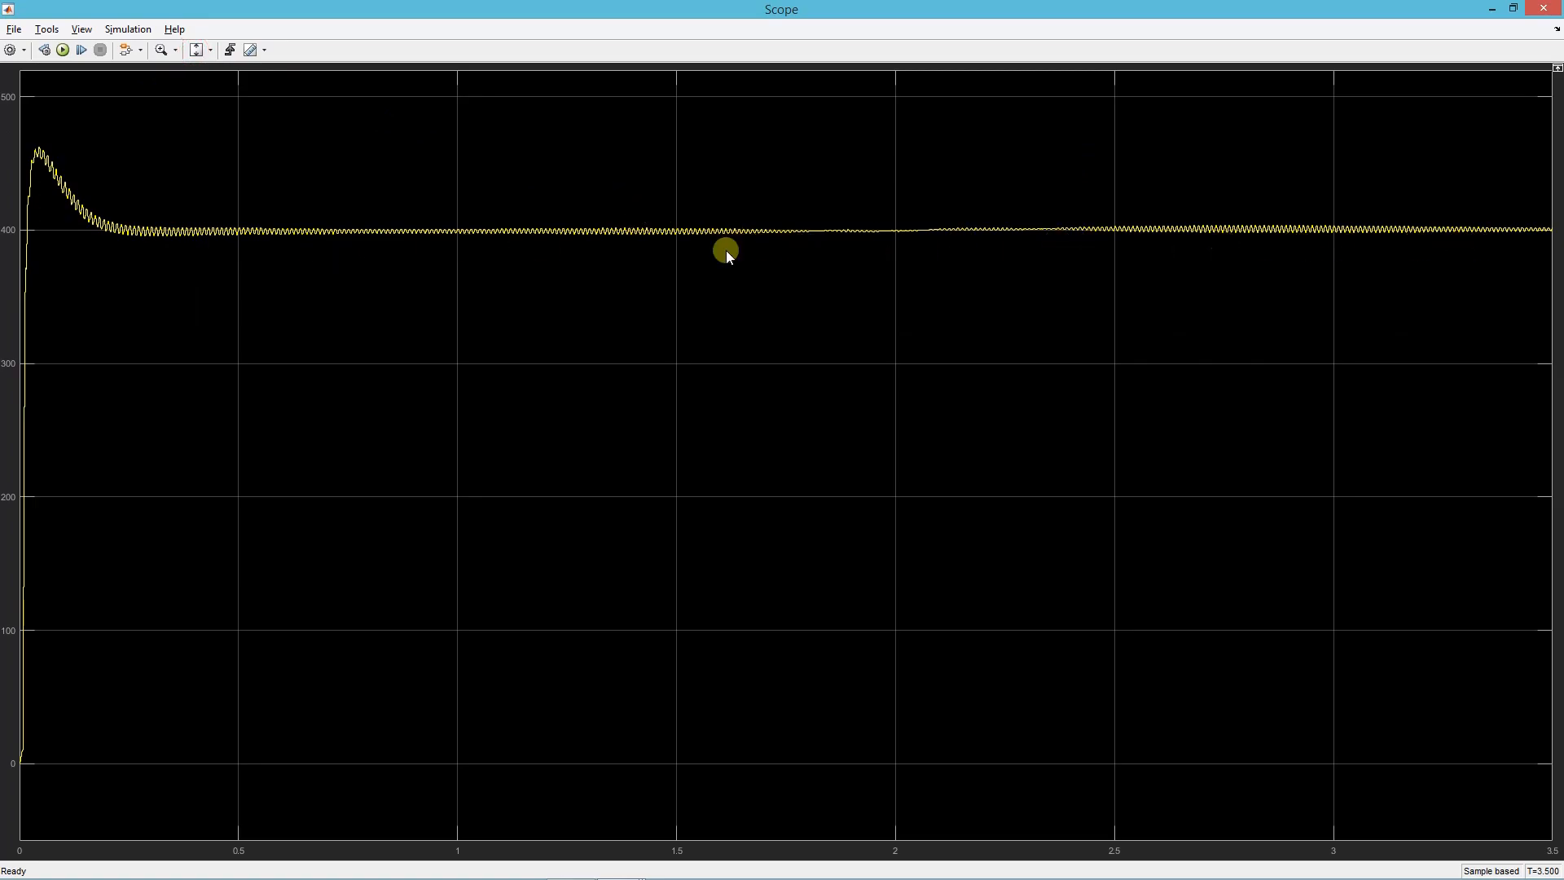
click(1540, 9)
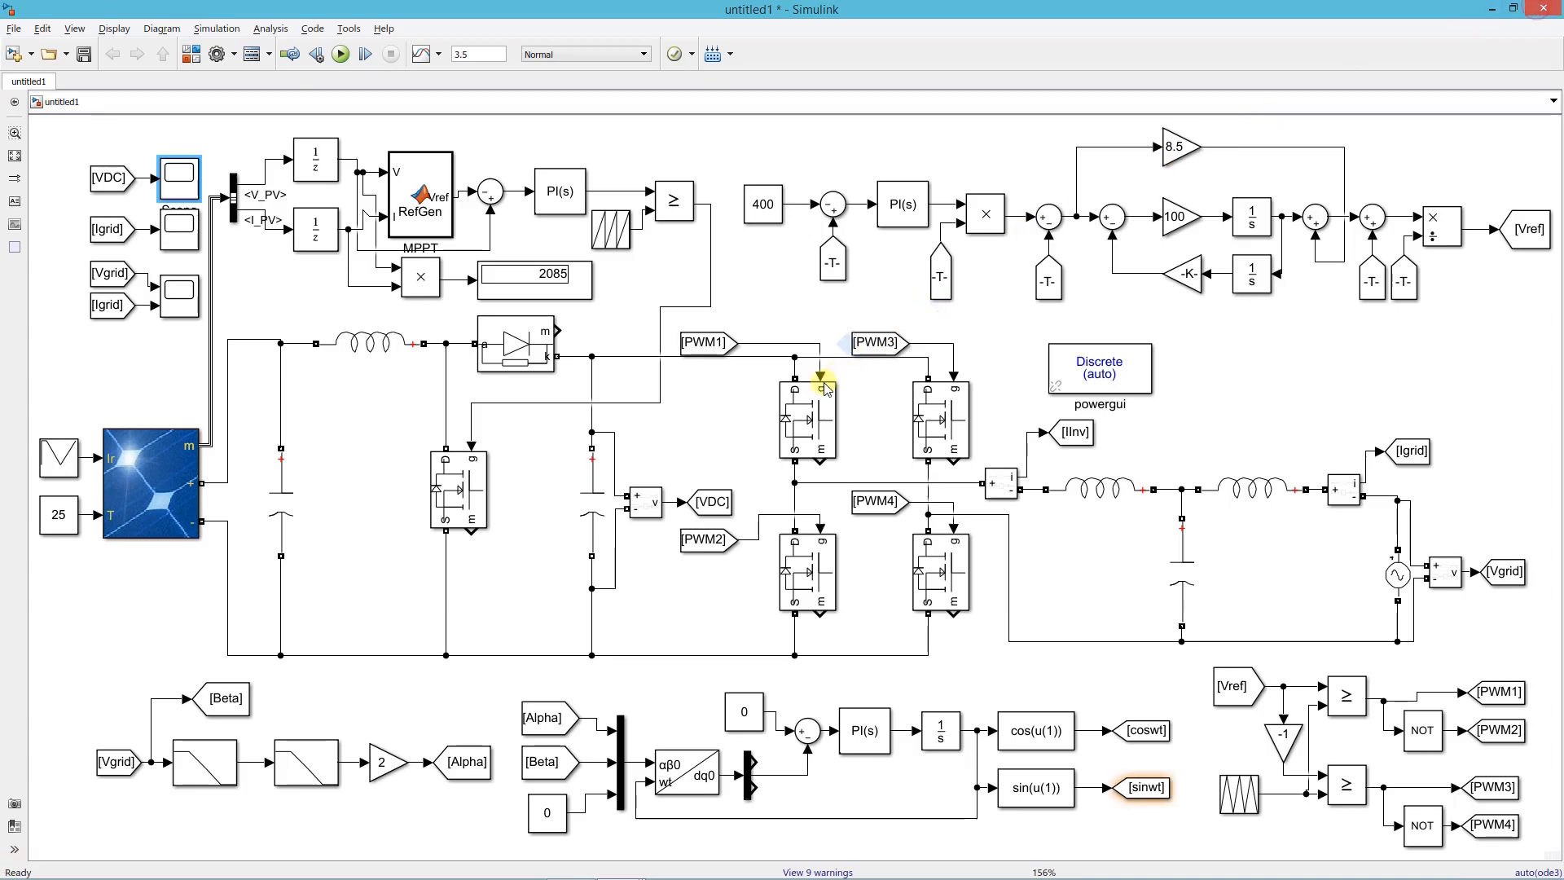